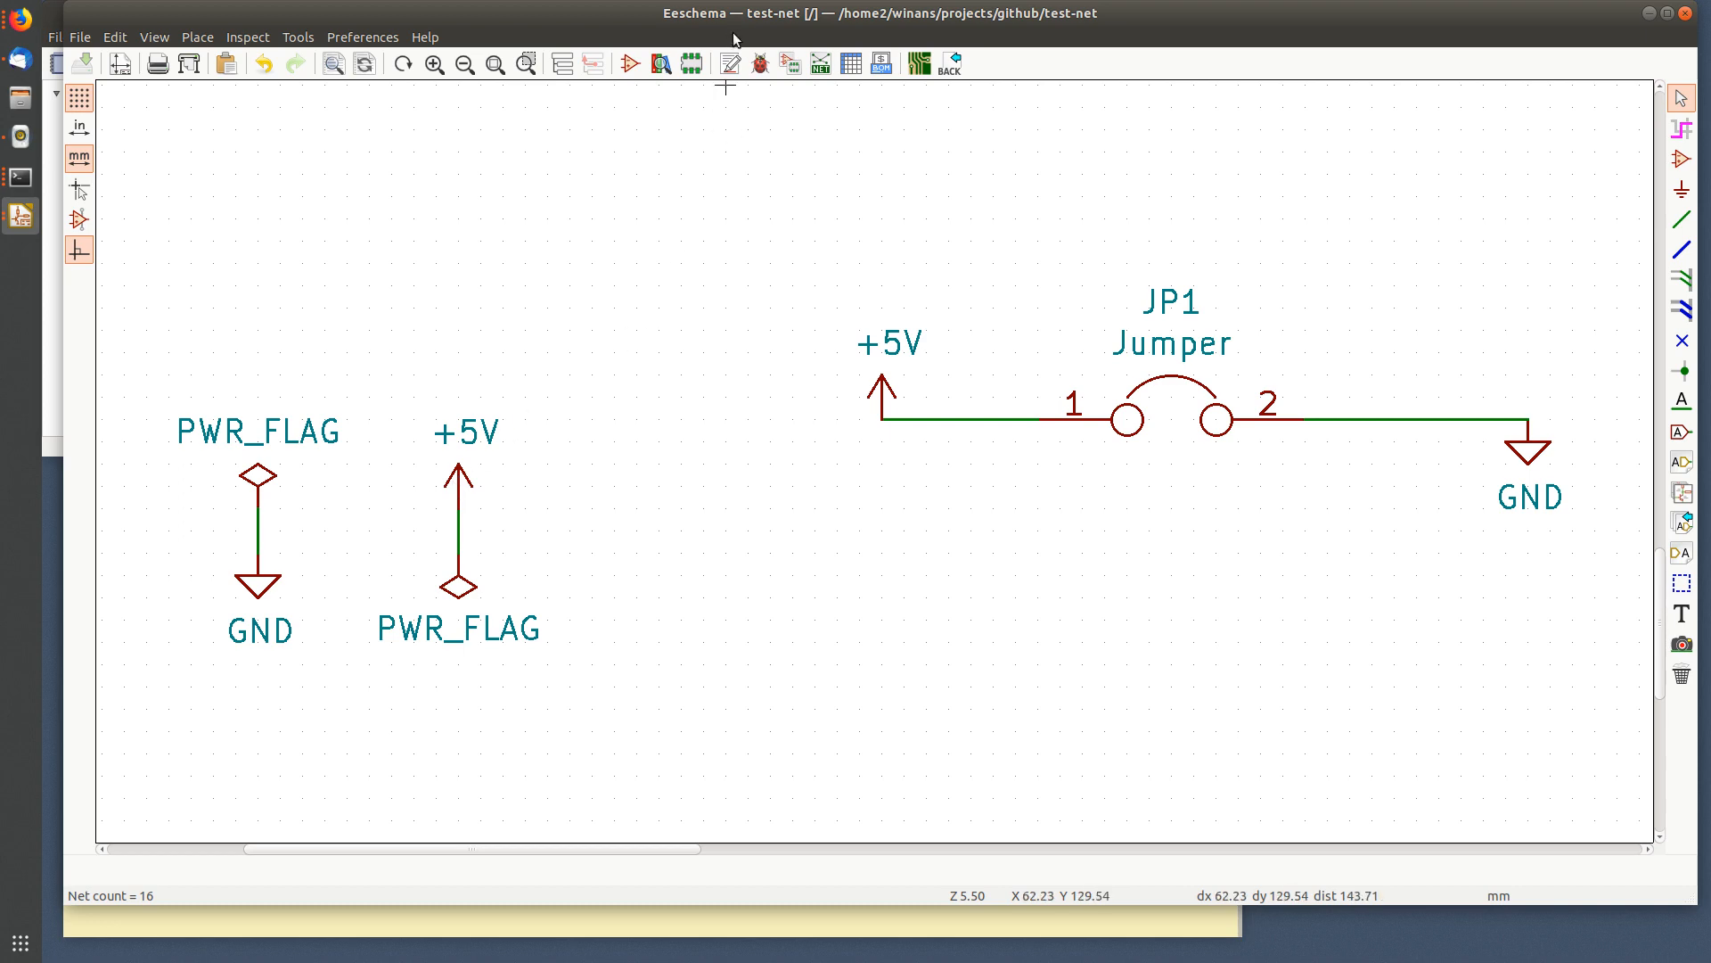
# - Run the electrical rules check on the schematic and close the checker
pyautogui.click(760, 63)
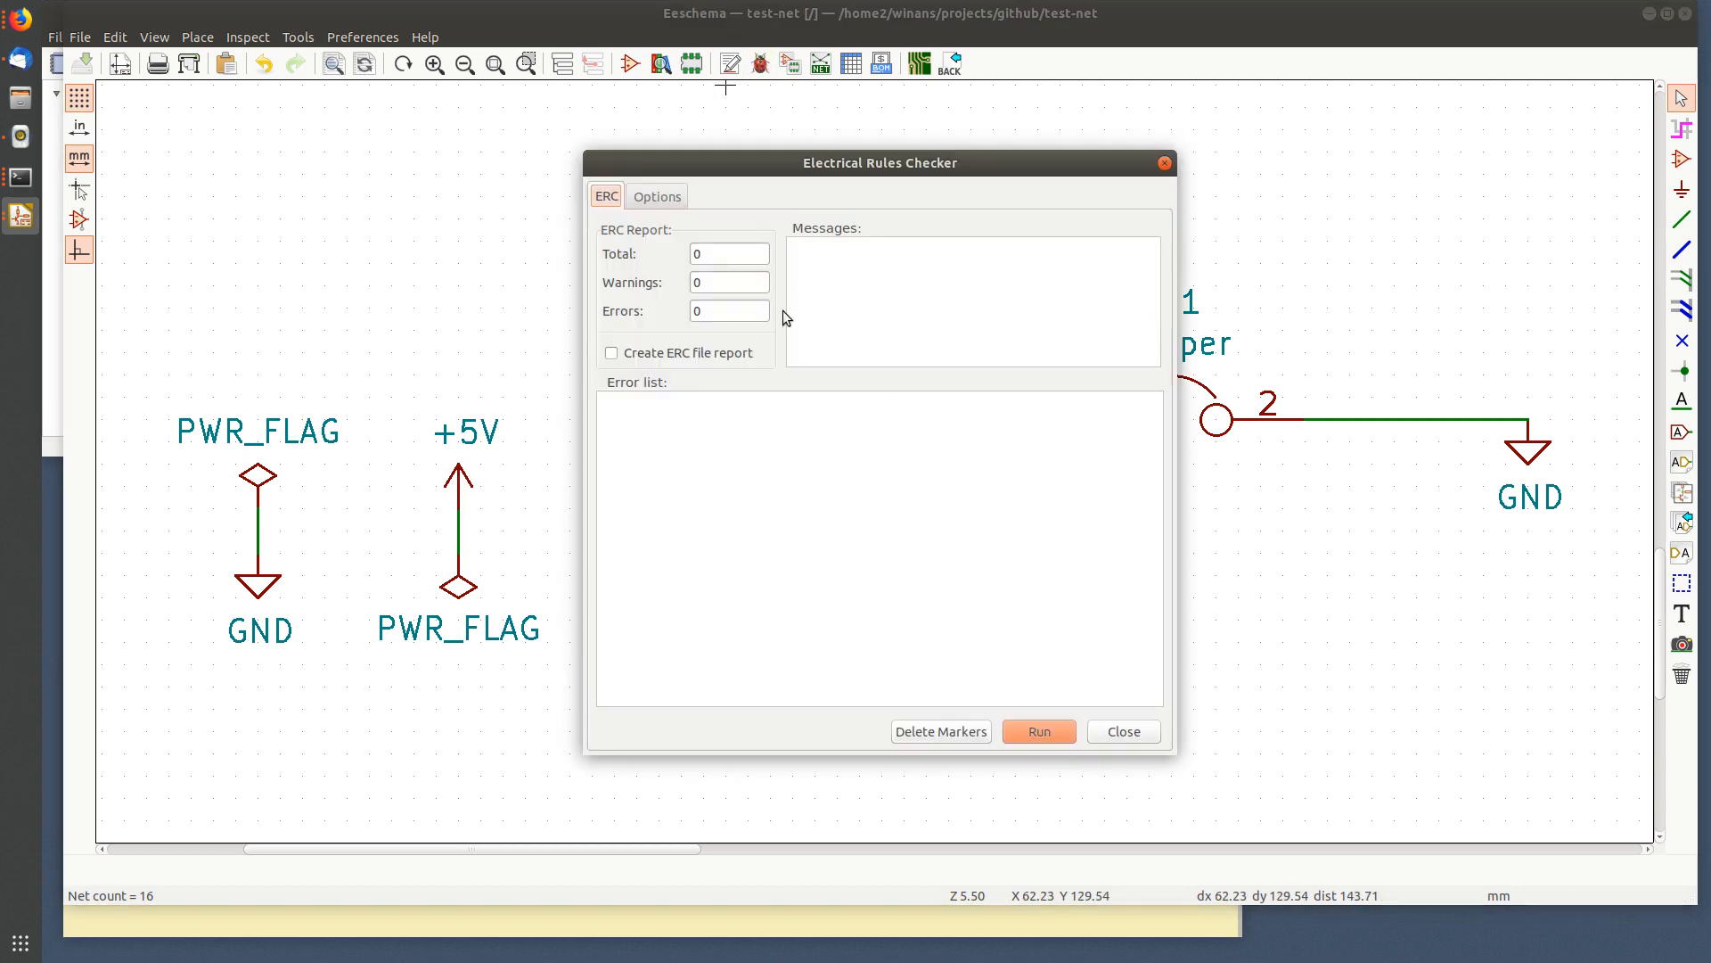
pyautogui.click(1049, 720)
pyautogui.click(1124, 732)
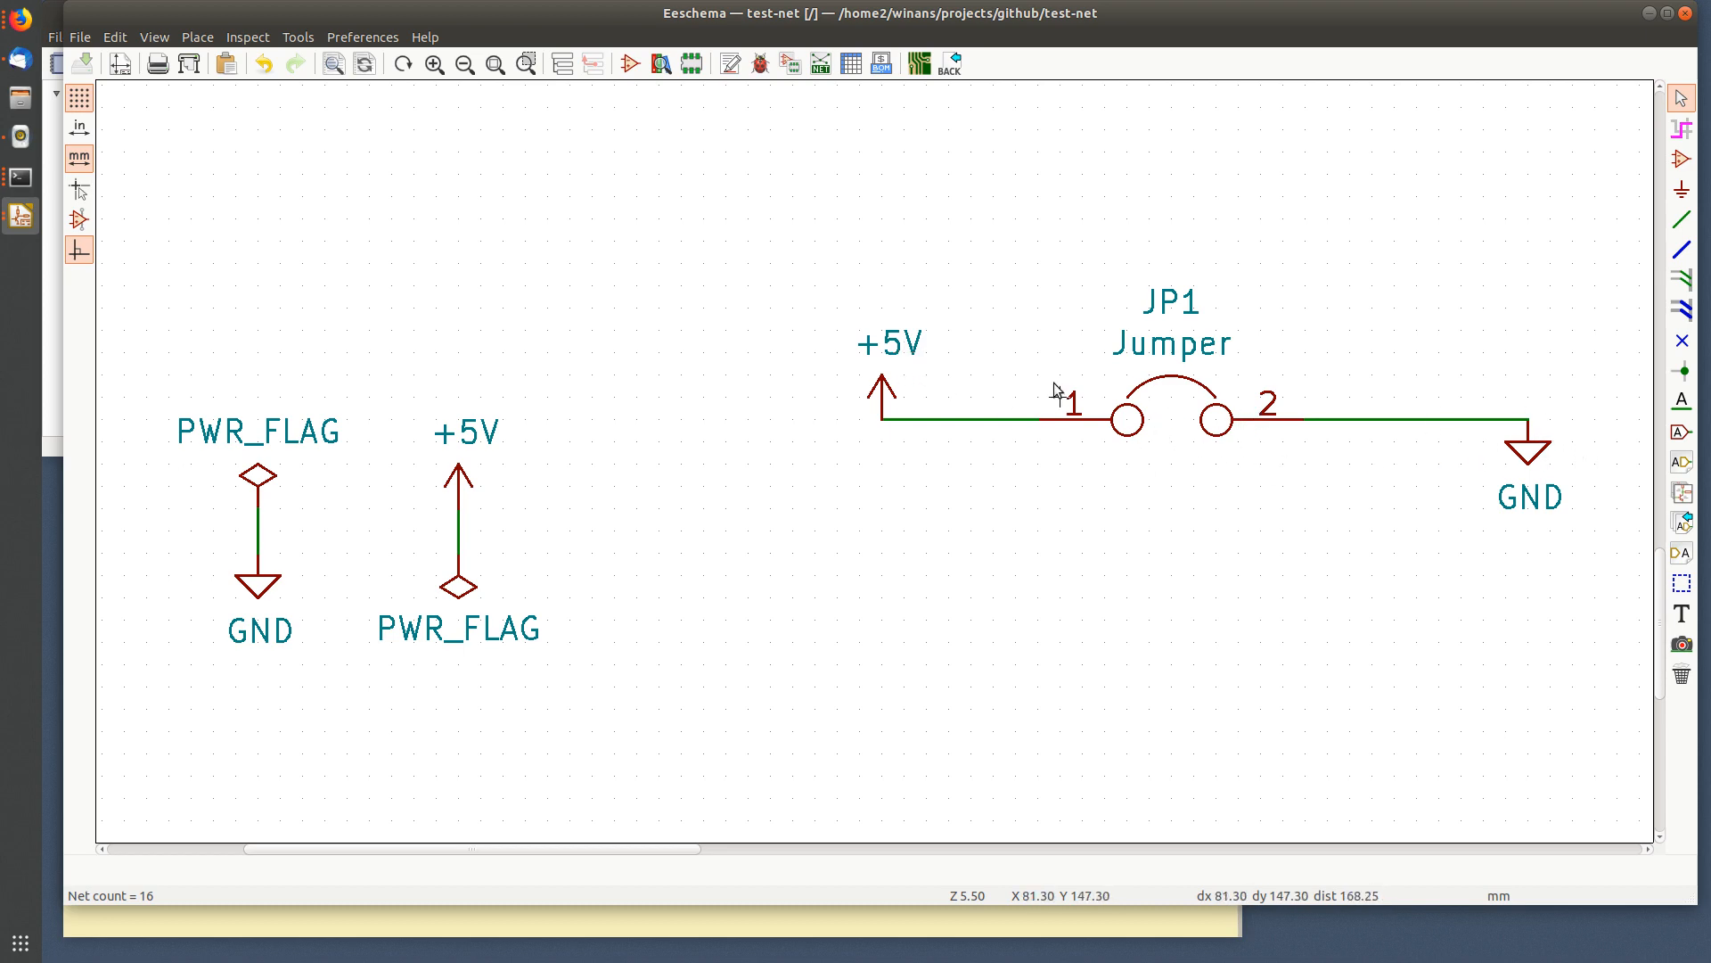
# - Generate the Pcbnew netlist in default format and save it as test-net.net
pyautogui.click(821, 64)
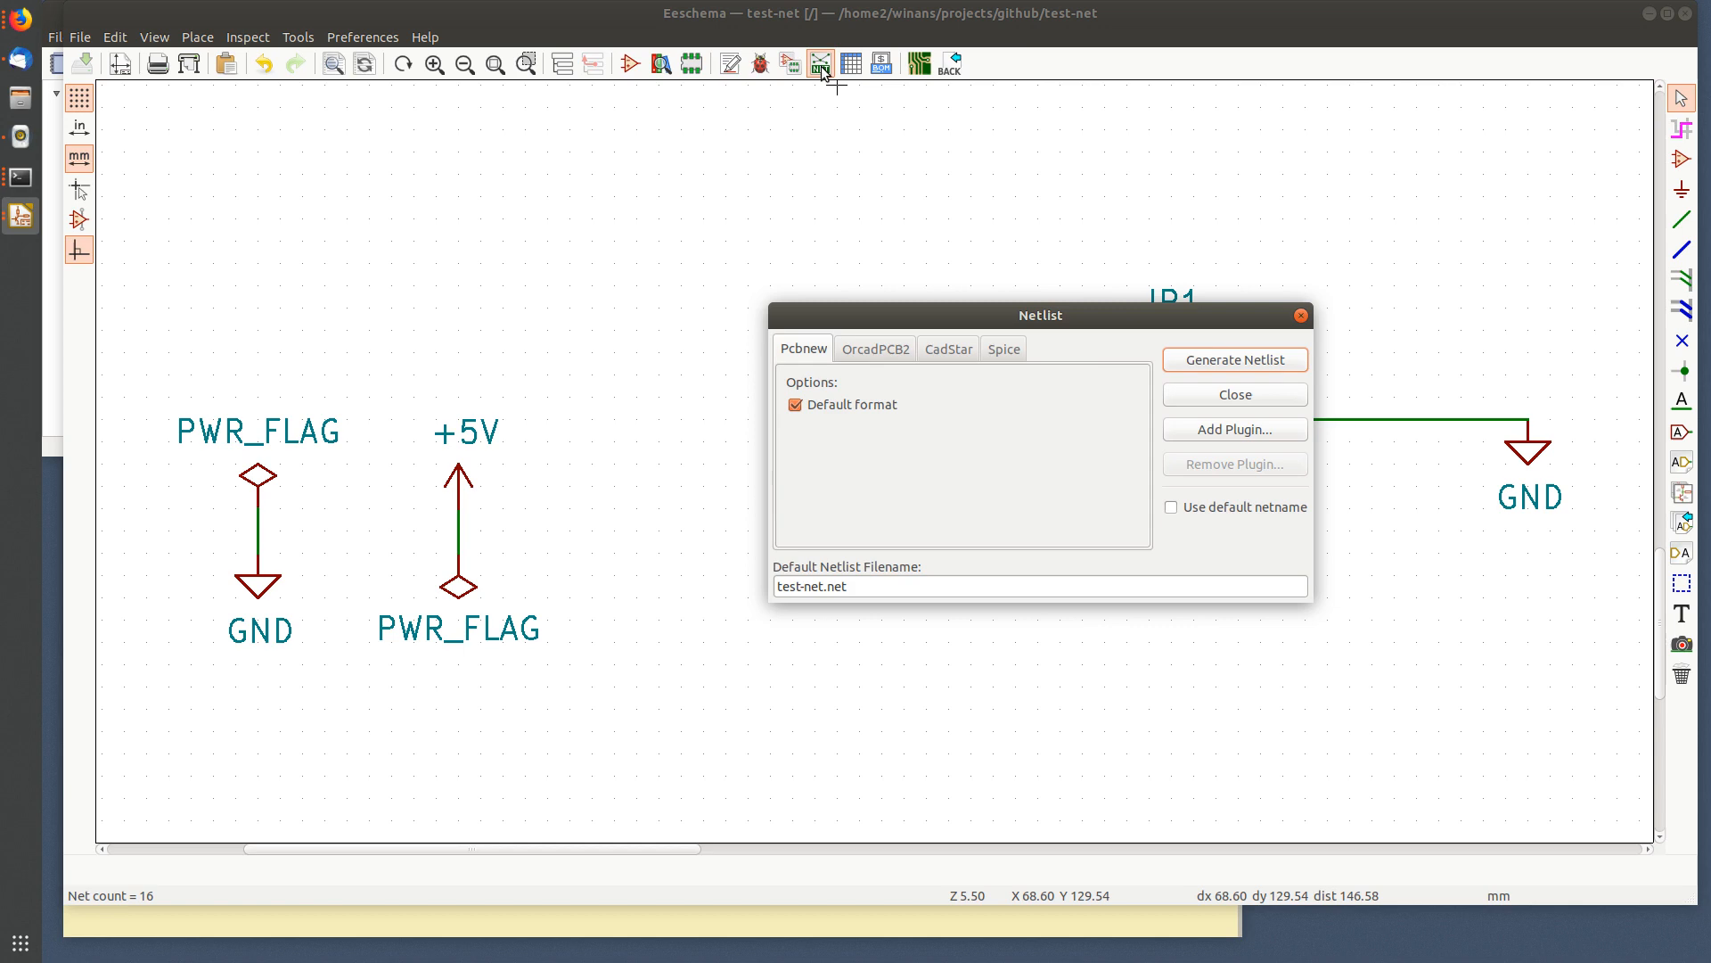
pyautogui.click(1180, 370)
pyautogui.click(1467, 795)
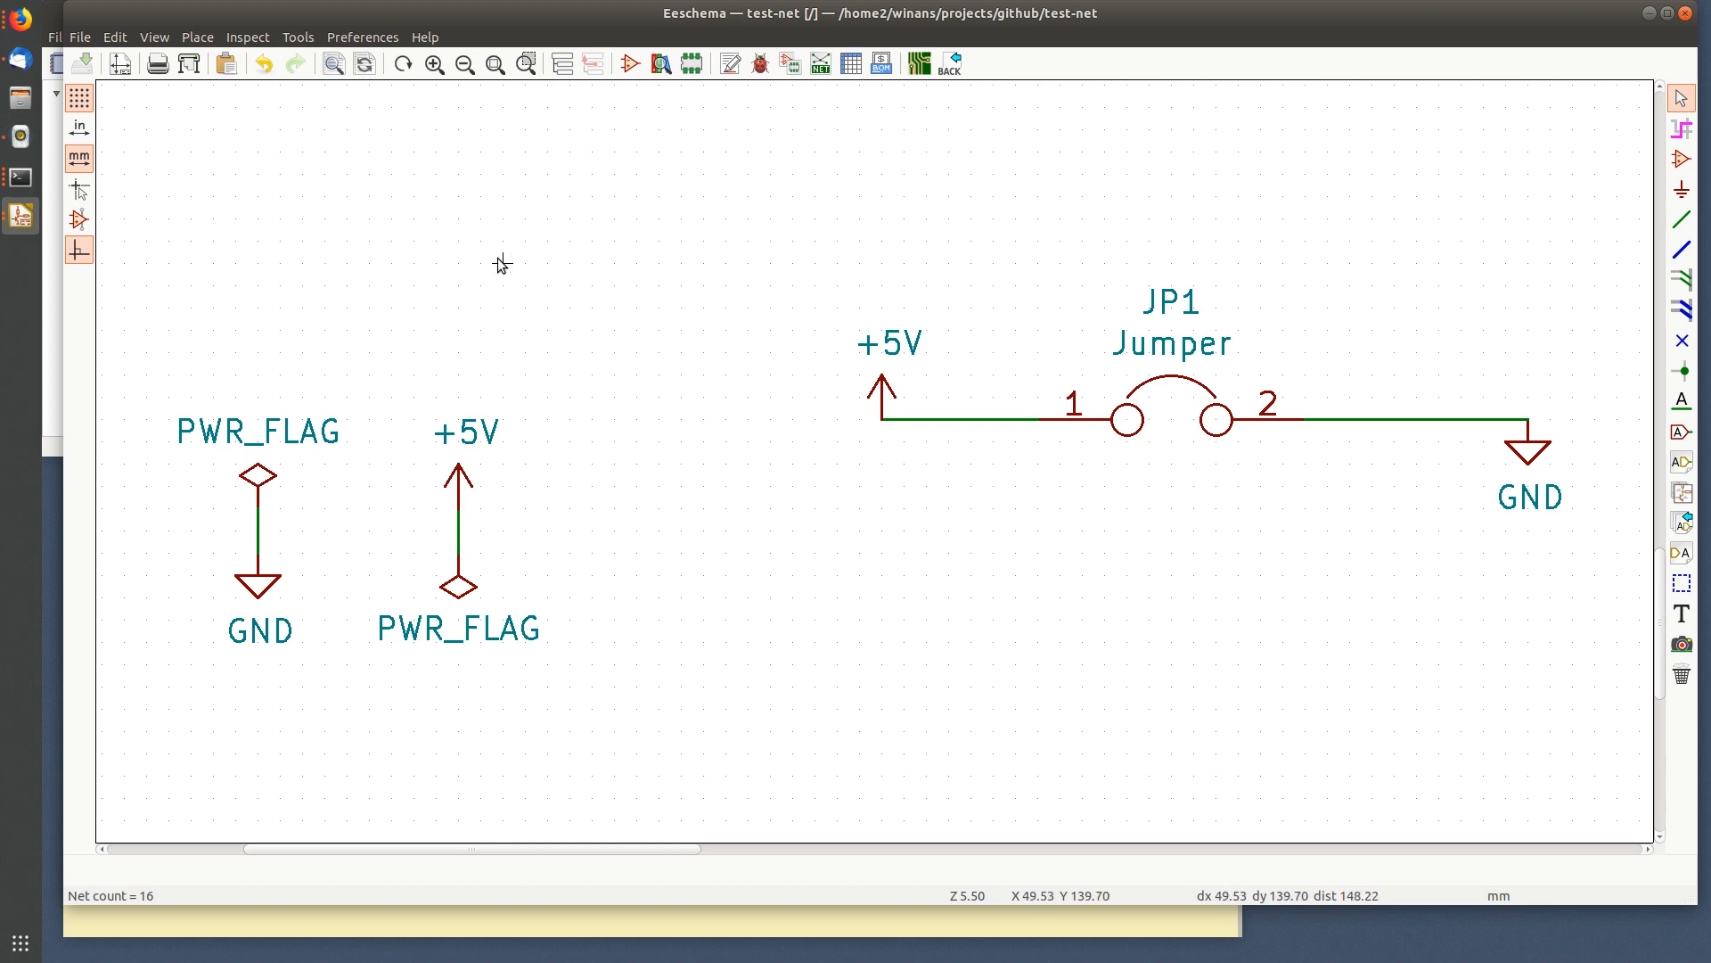
# - Switch to the terminal and view test-net.net with less, through to the end of the file
pyautogui.click(638, 934)
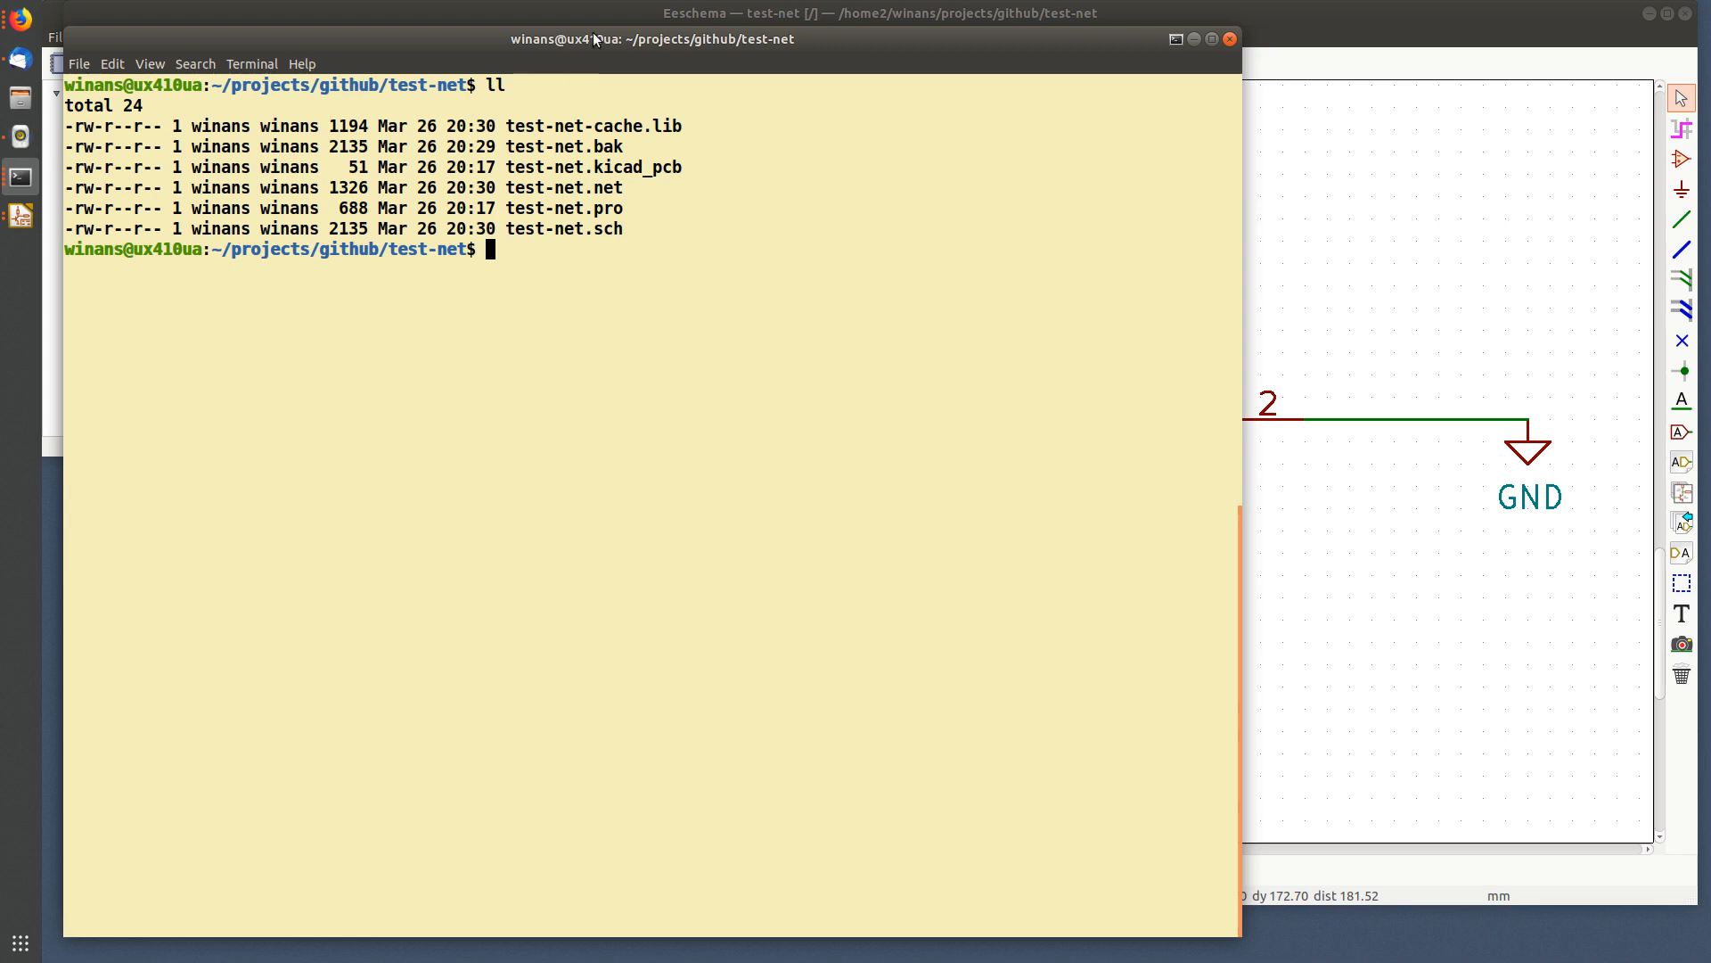
pyautogui.moveTo(507, 187); pyautogui.dragTo(629, 189)
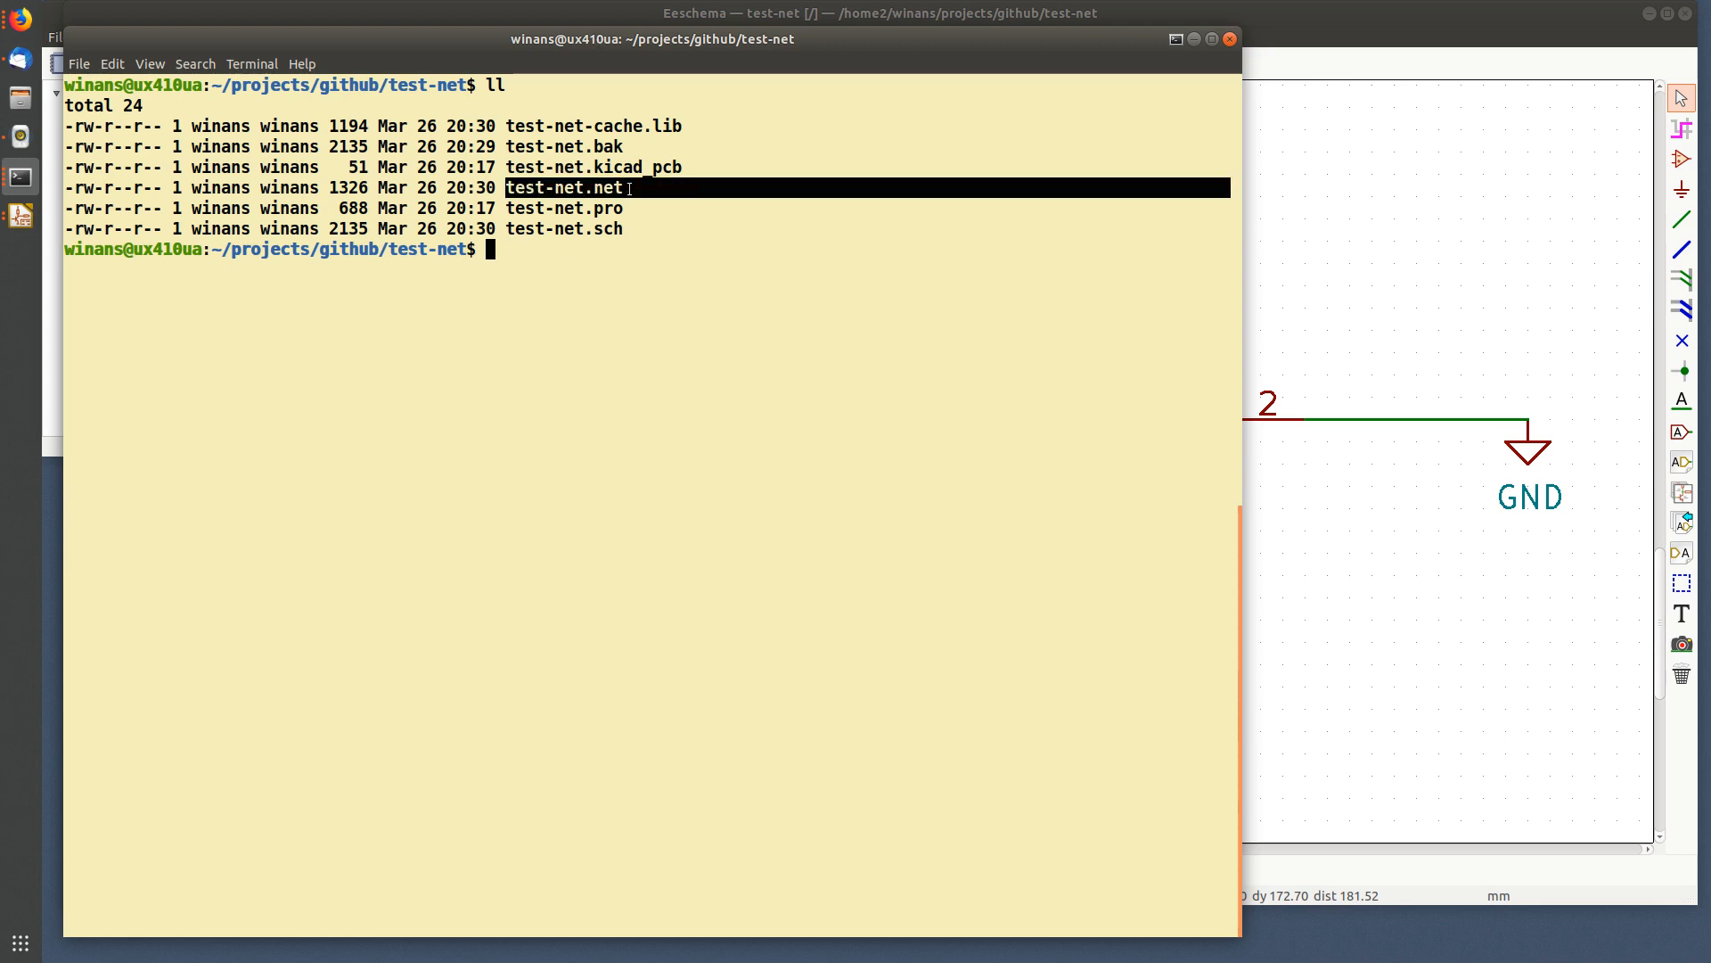
pyautogui.write('less')
pyautogui.middleClick(629, 189)
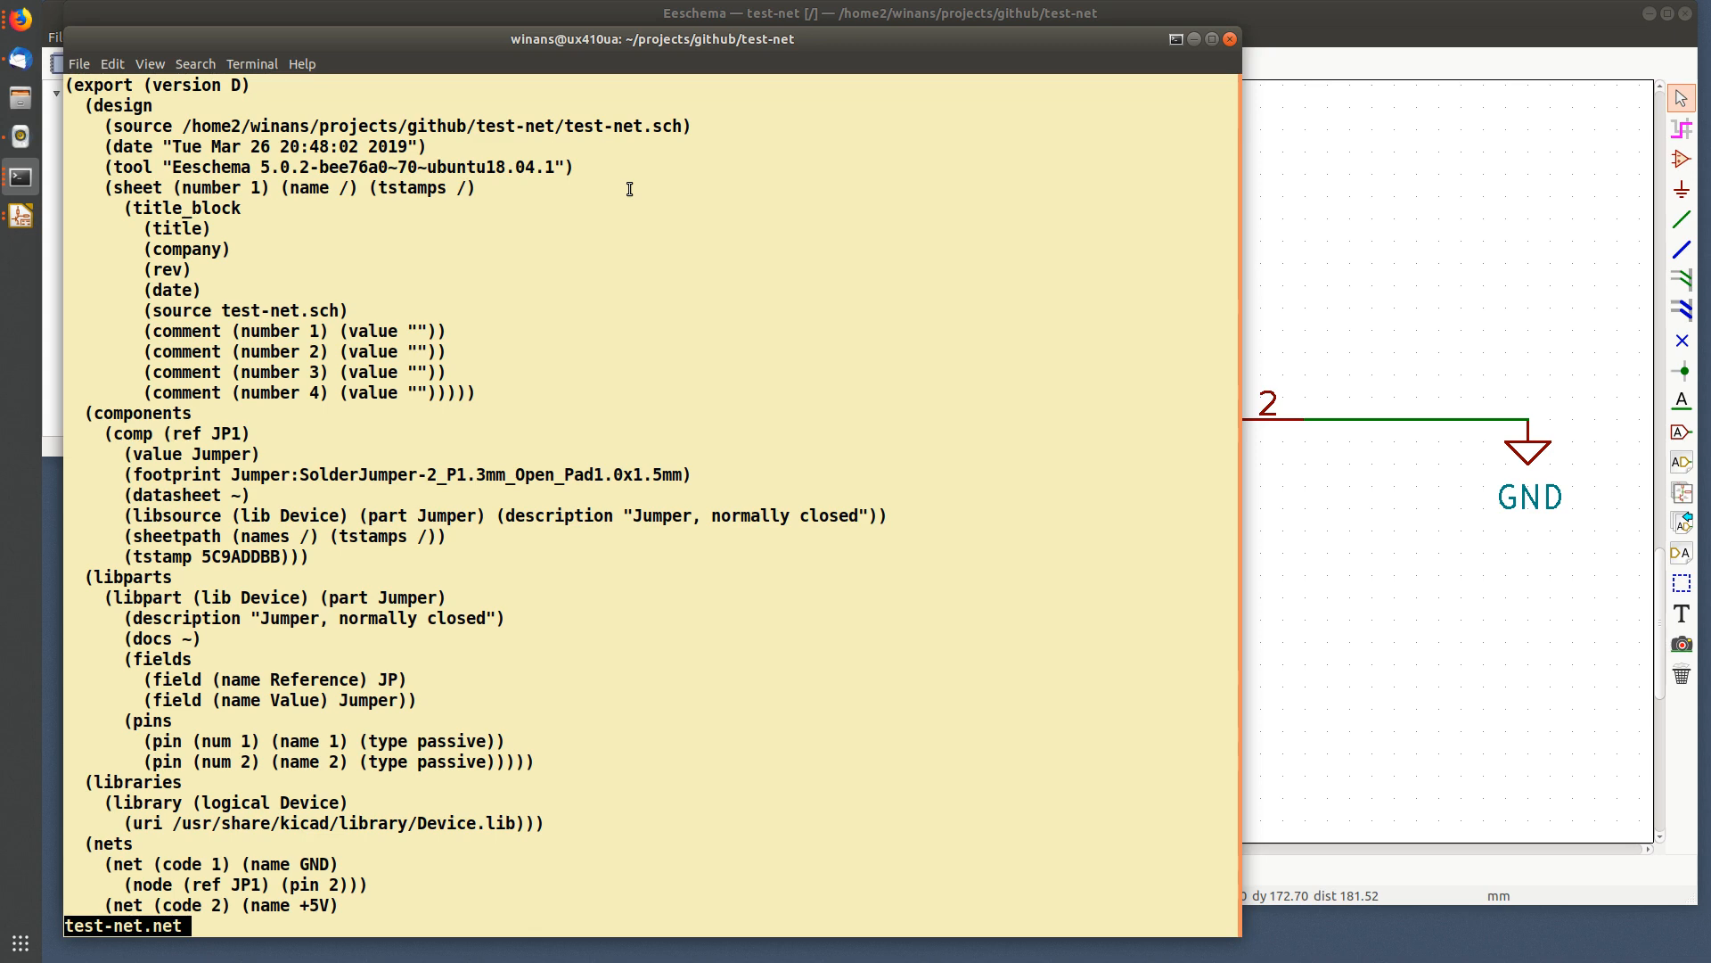
pyautogui.scroll(-1, 629, 189)
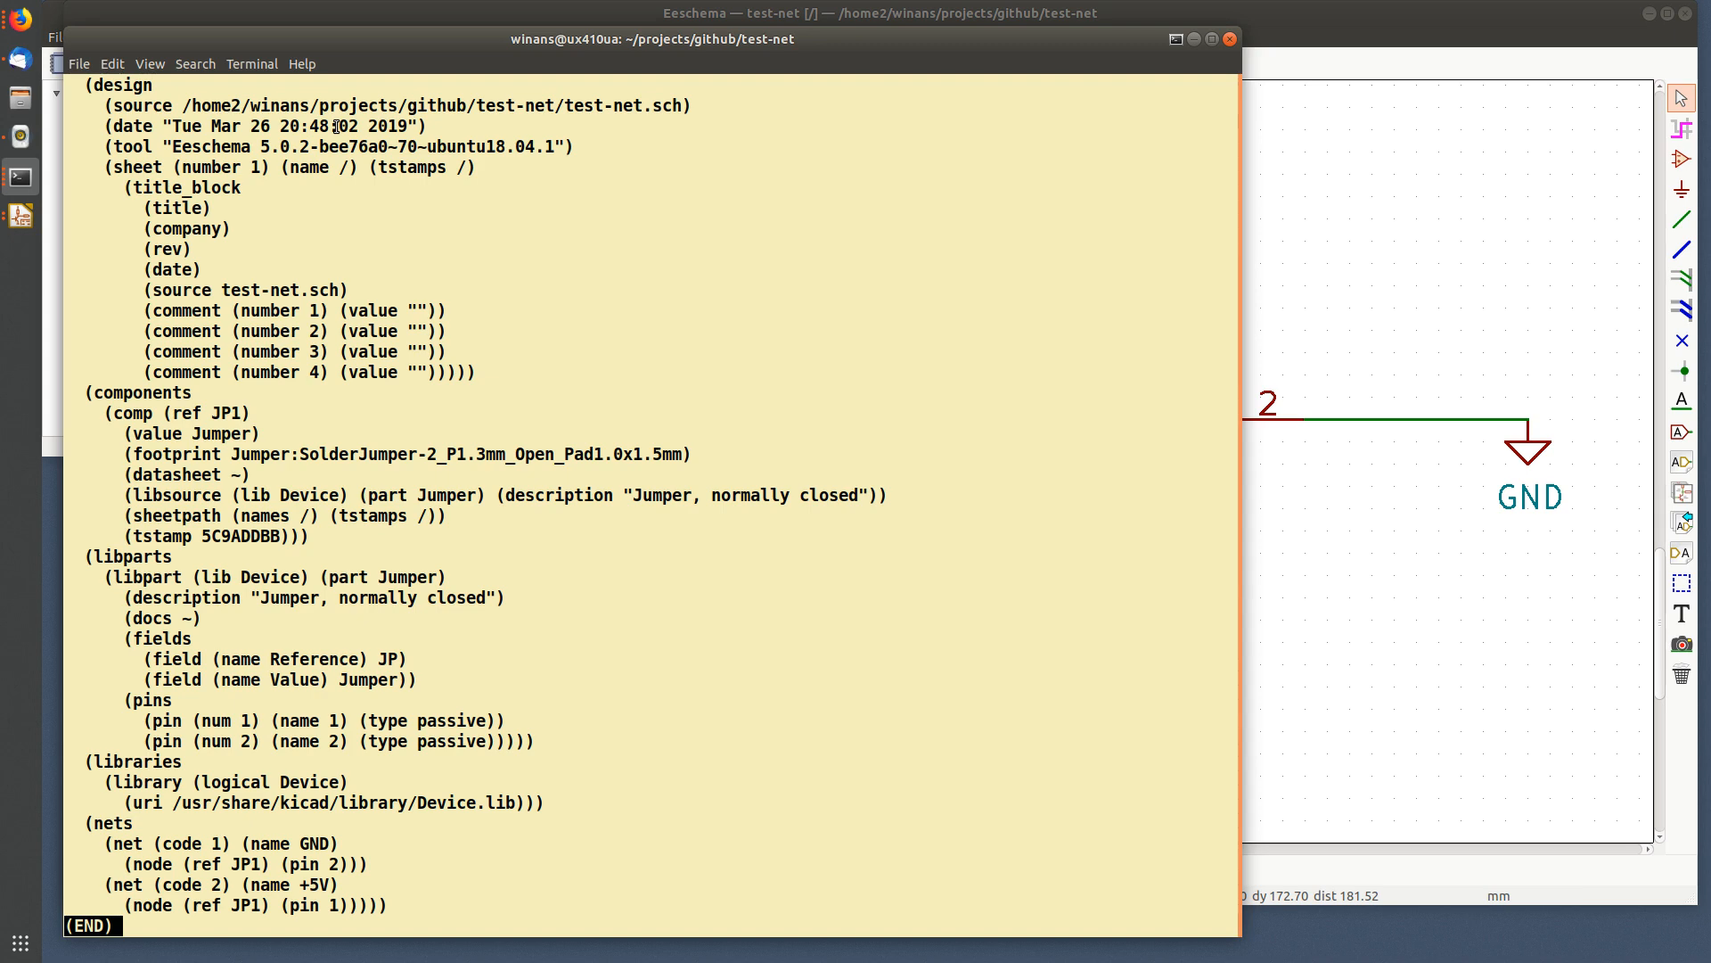
# - Examine the nets section of the netlist and compare its GND and +5V entries with JP1's connections in the schematic
pyautogui.tripleClick(118, 825)
pyautogui.moveTo(118, 826); pyautogui.dragTo(357, 906)
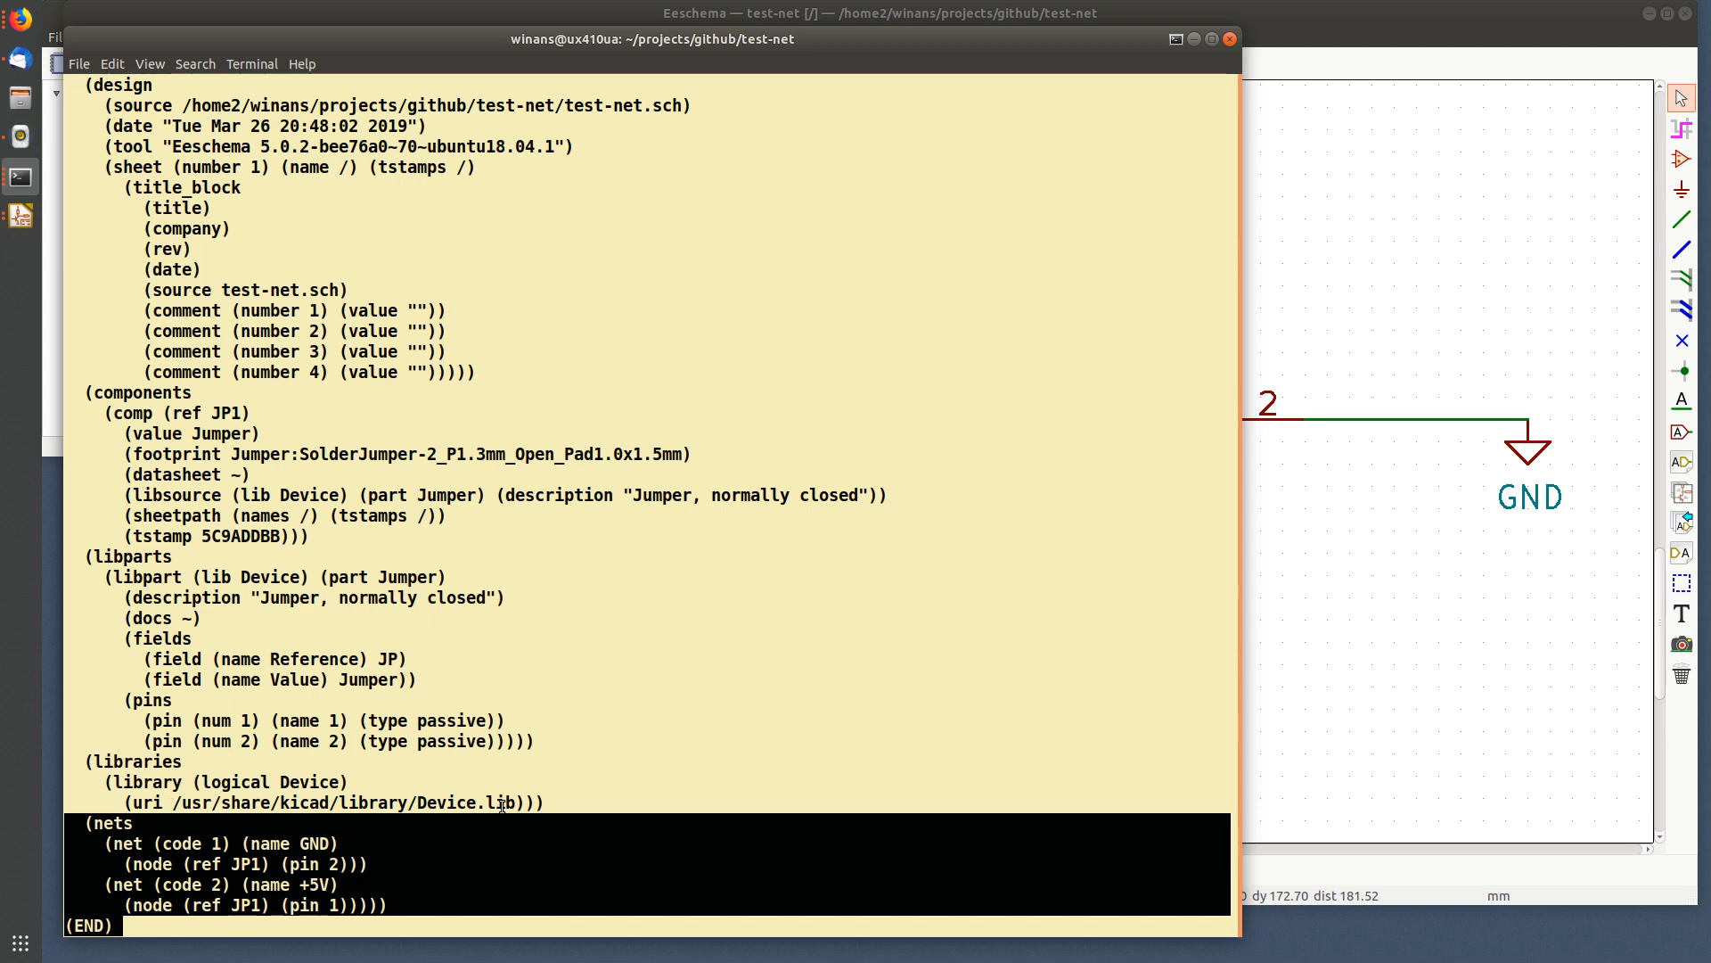
pyautogui.click(153, 843)
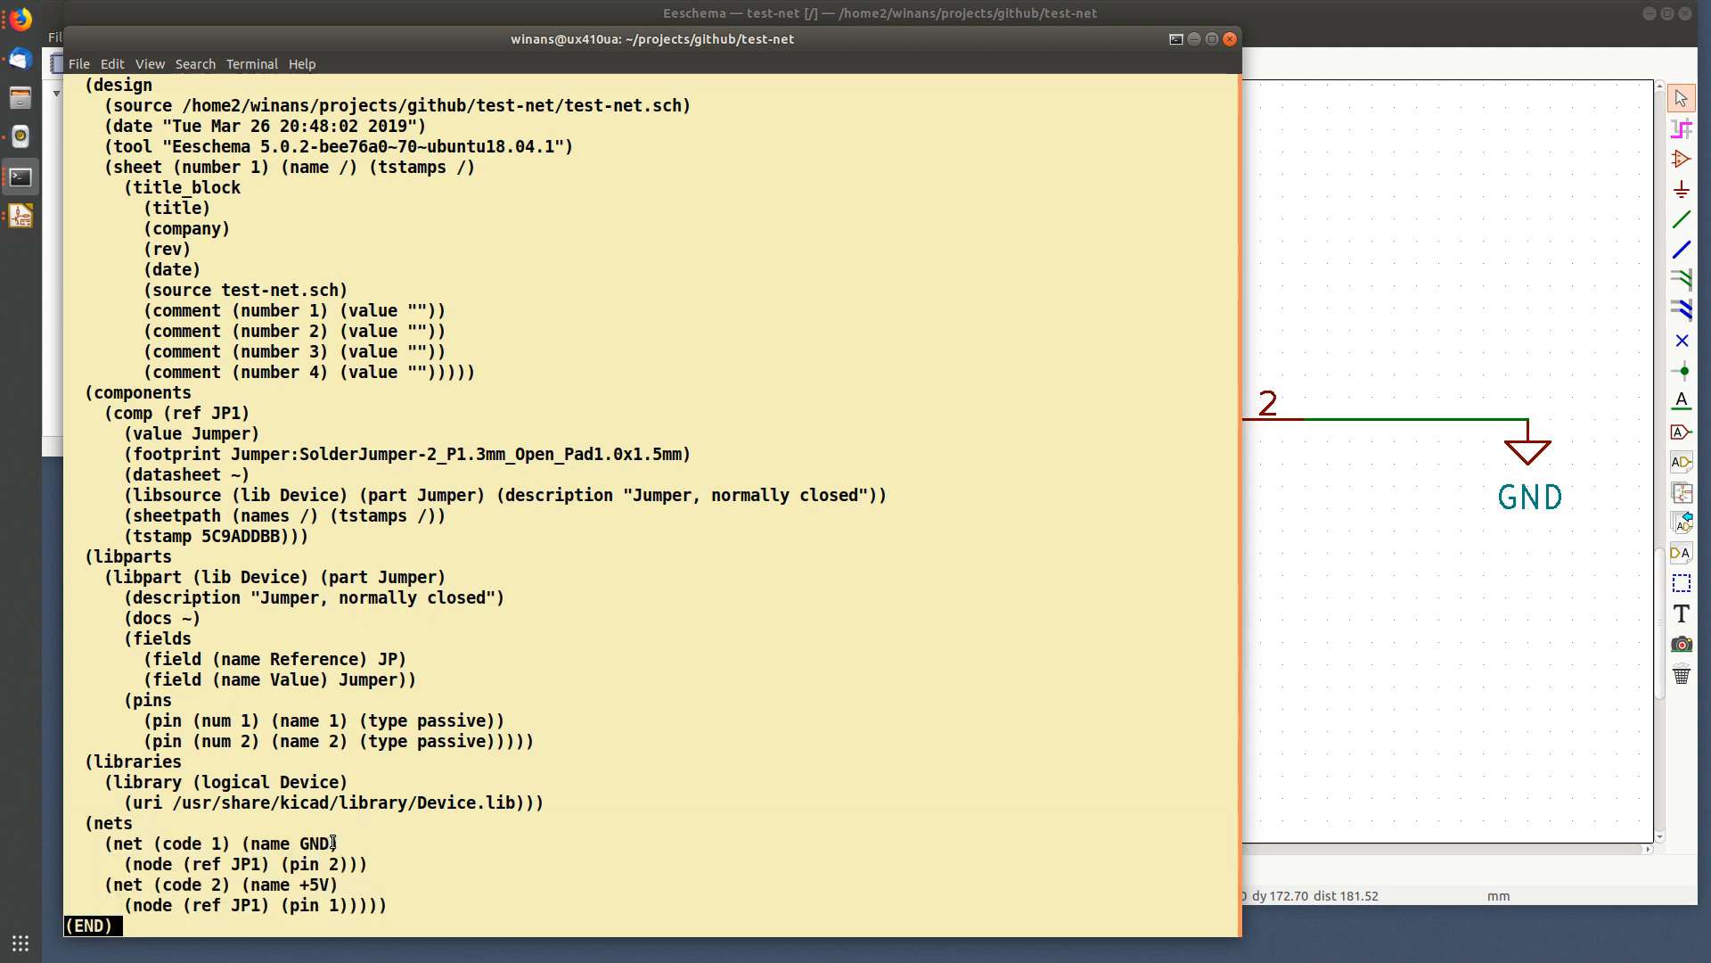
pyautogui.moveTo(327, 843); pyautogui.dragTo(253, 843)
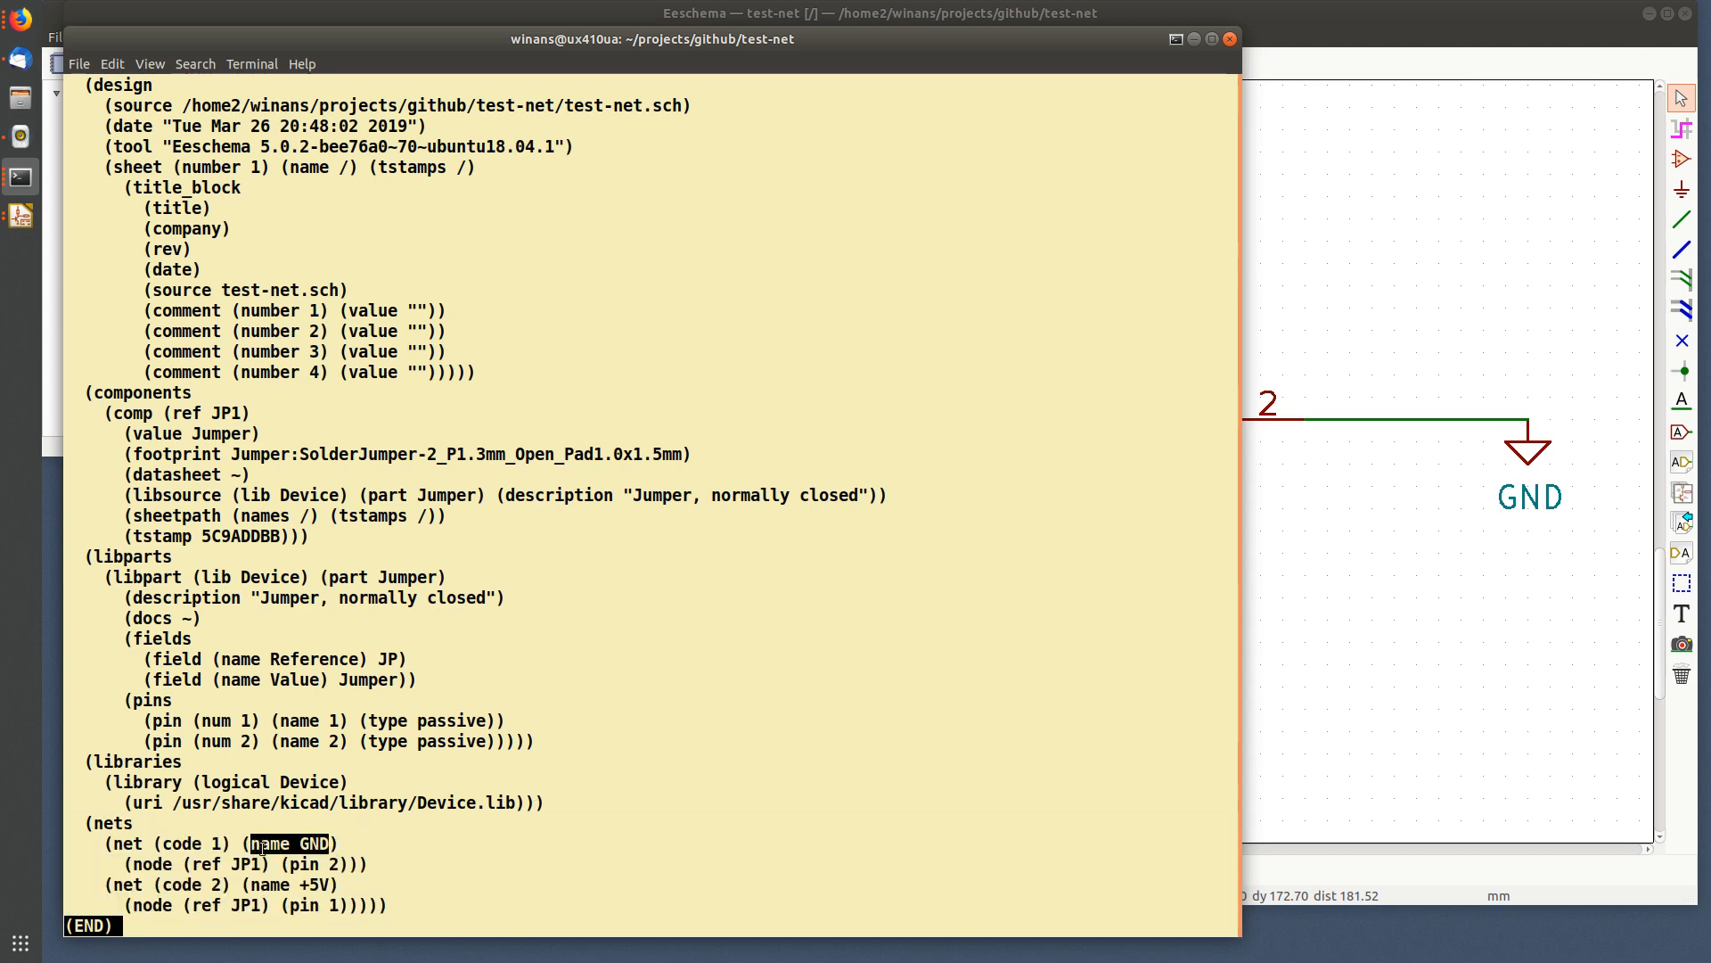
pyautogui.moveTo(136, 864); pyautogui.dragTo(379, 857)
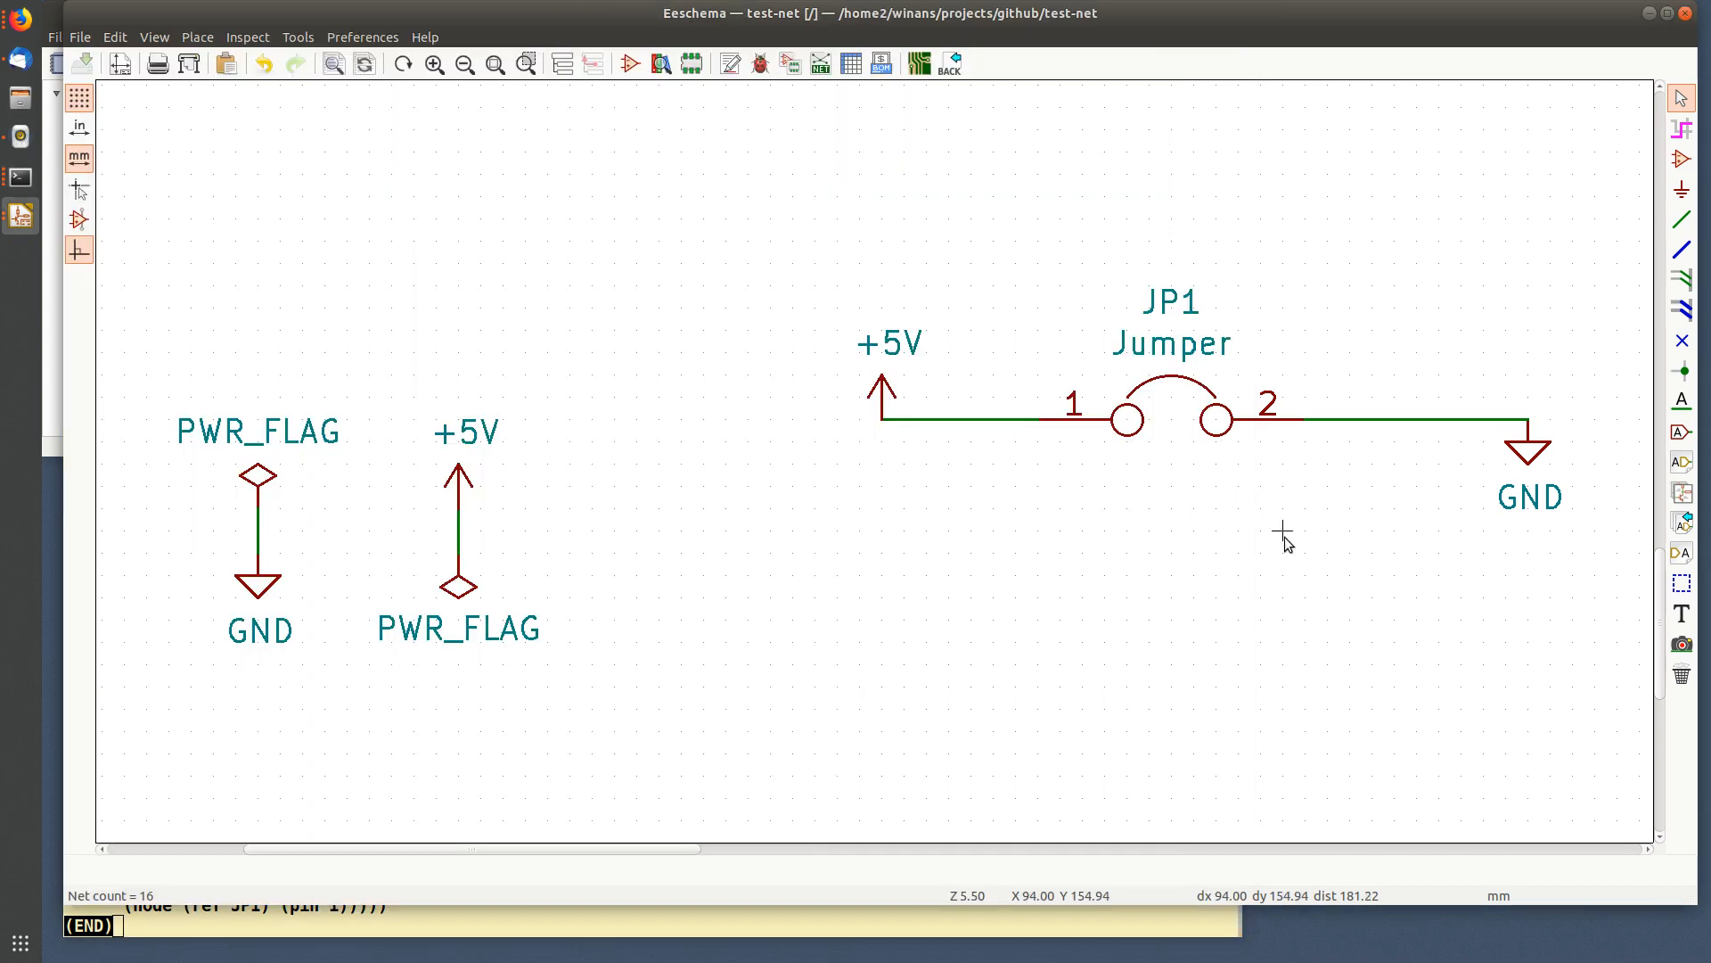
pyautogui.click(1258, 547)
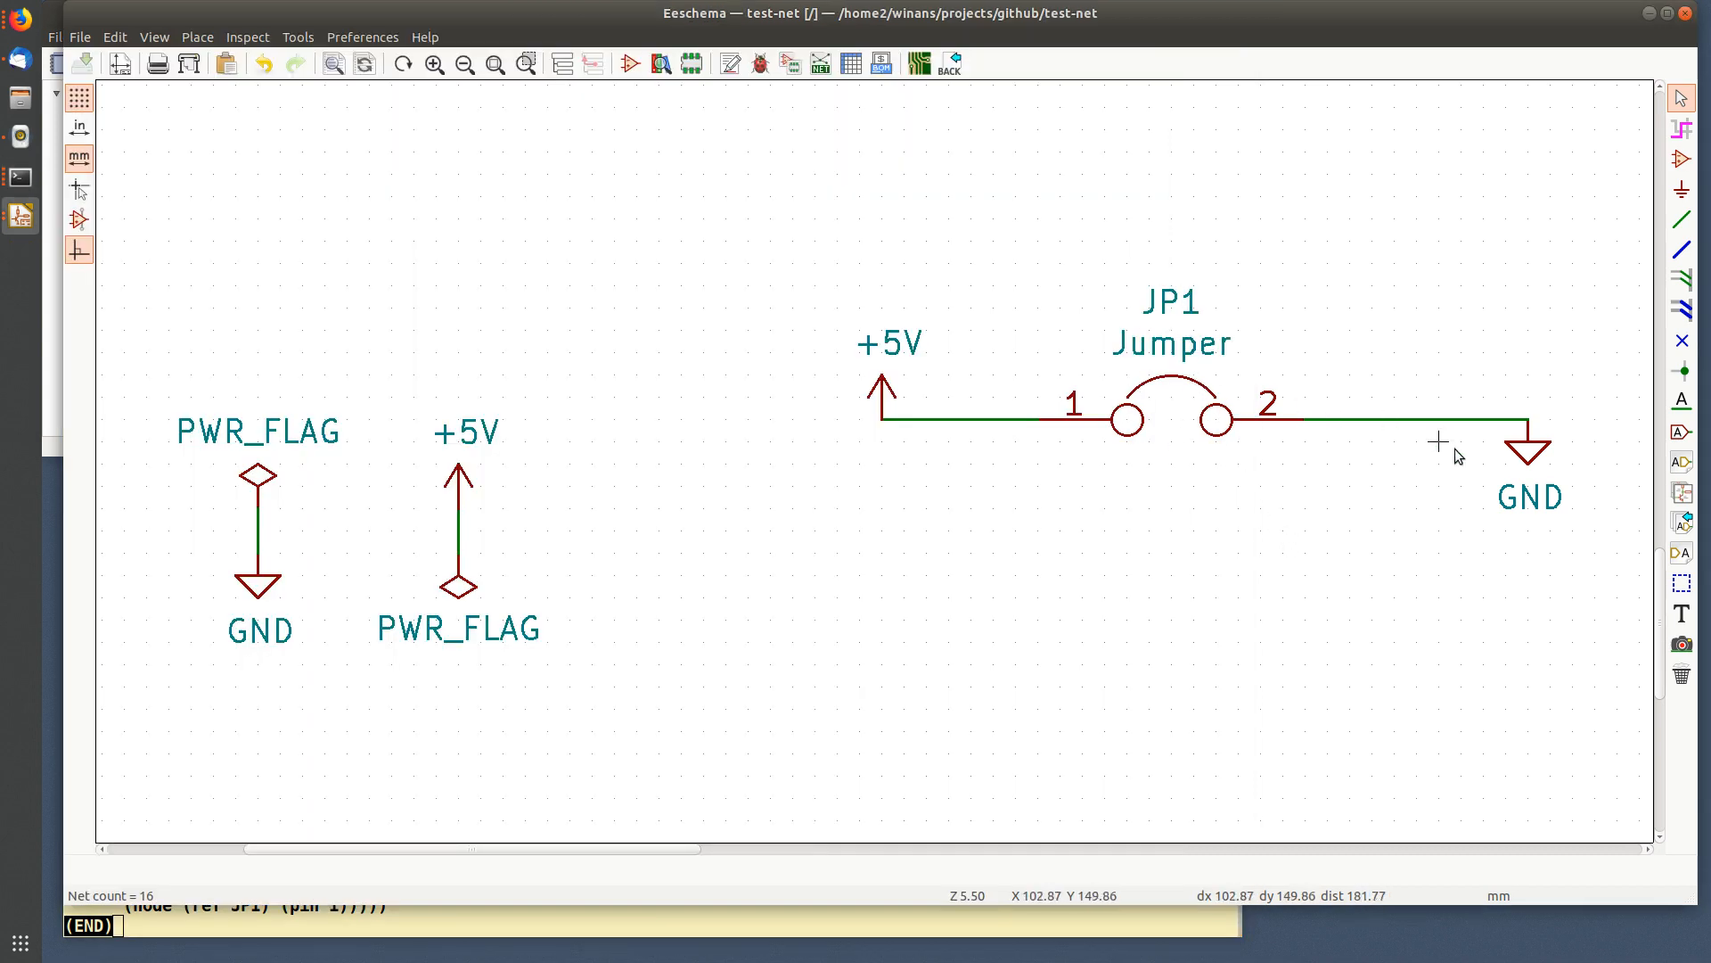
pyautogui.click(775, 933)
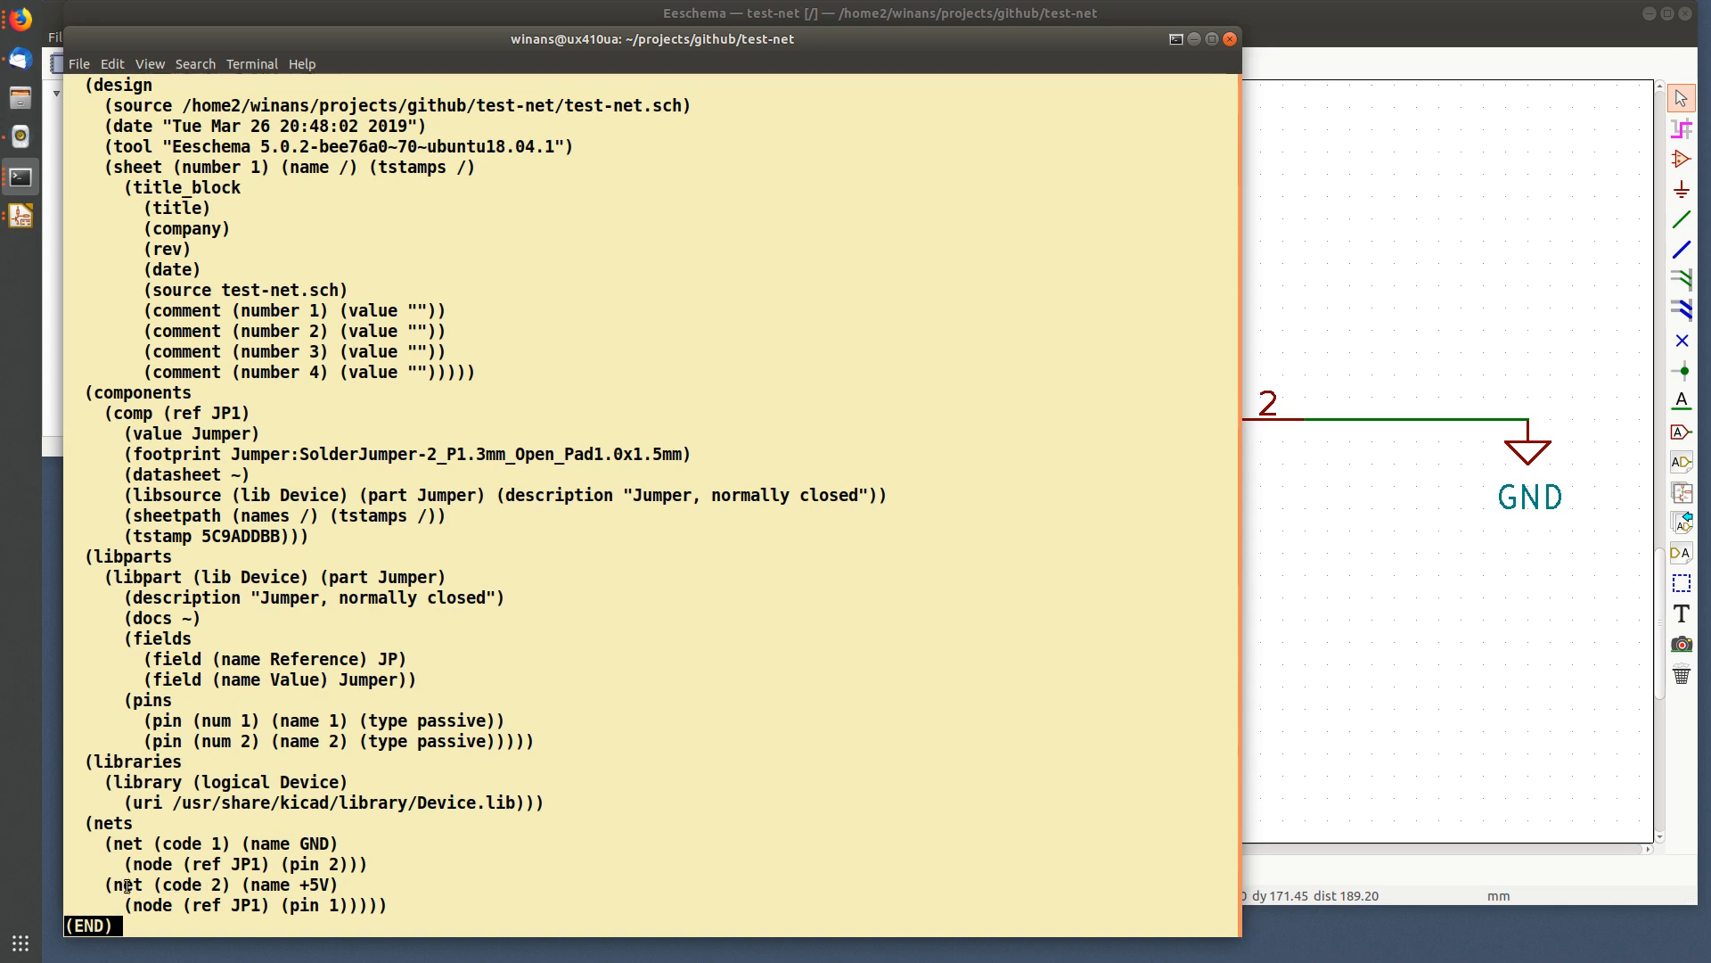
pyautogui.doubleClick(326, 886)
pyautogui.click(1440, 624)
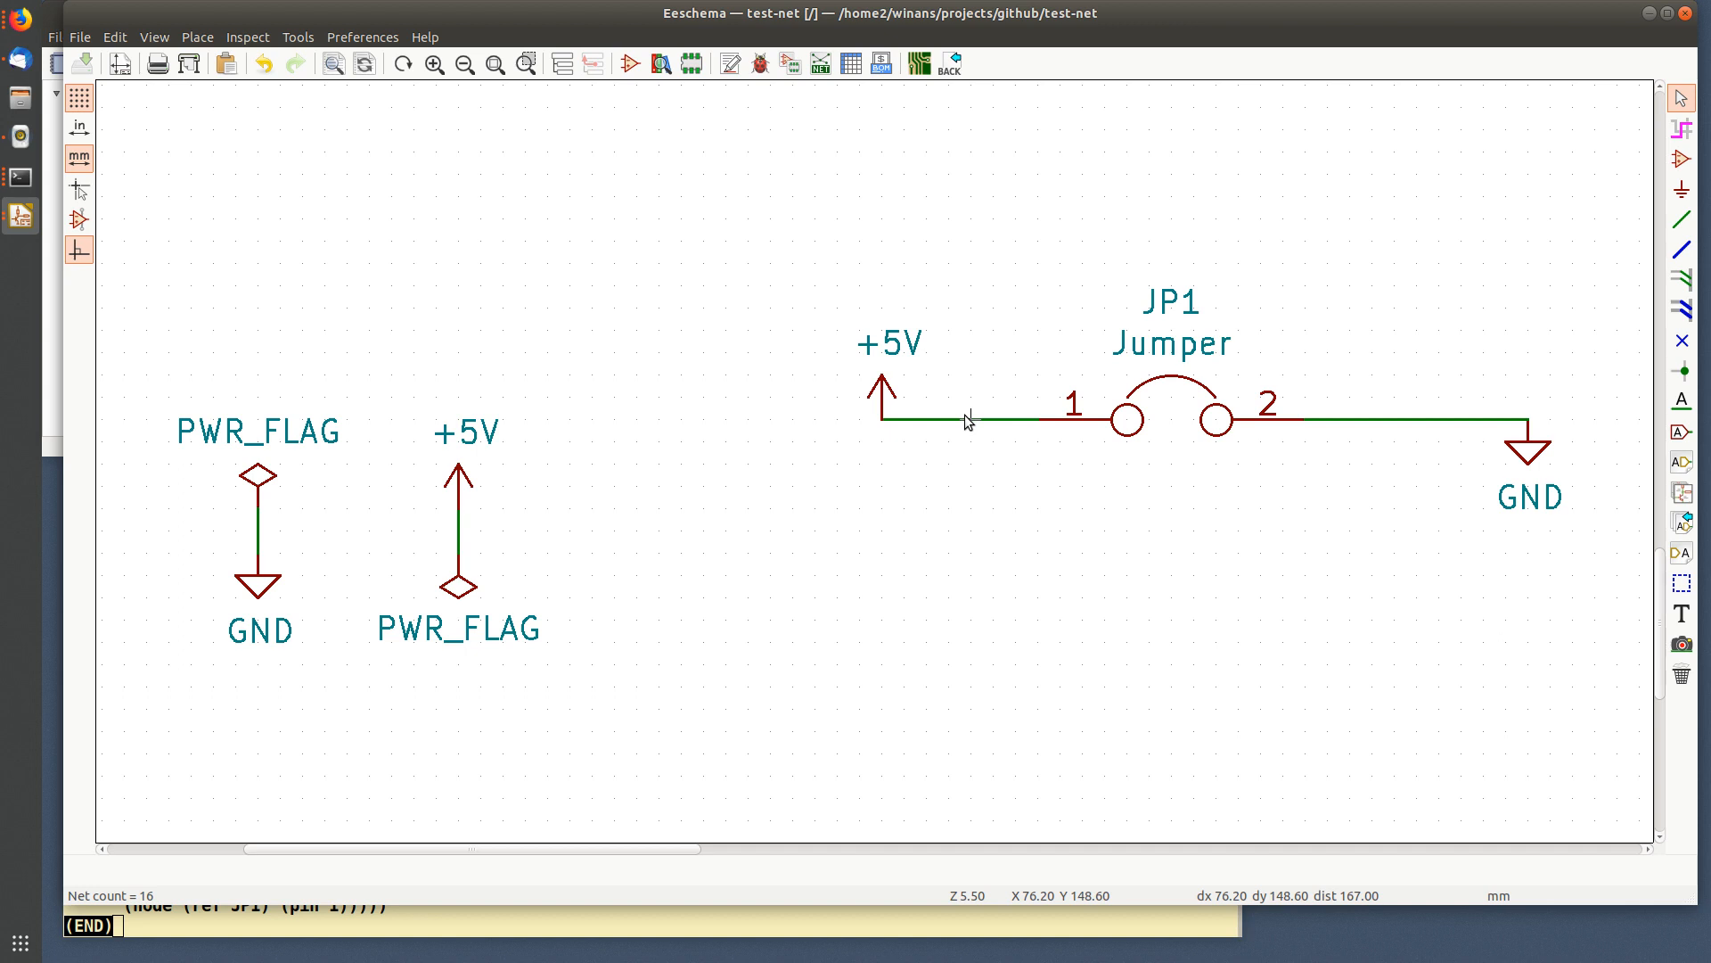
# - Highlight the +5V net and the GND net in turn on JP1's wires, clearing each highlight
pyautogui.click(1683, 130)
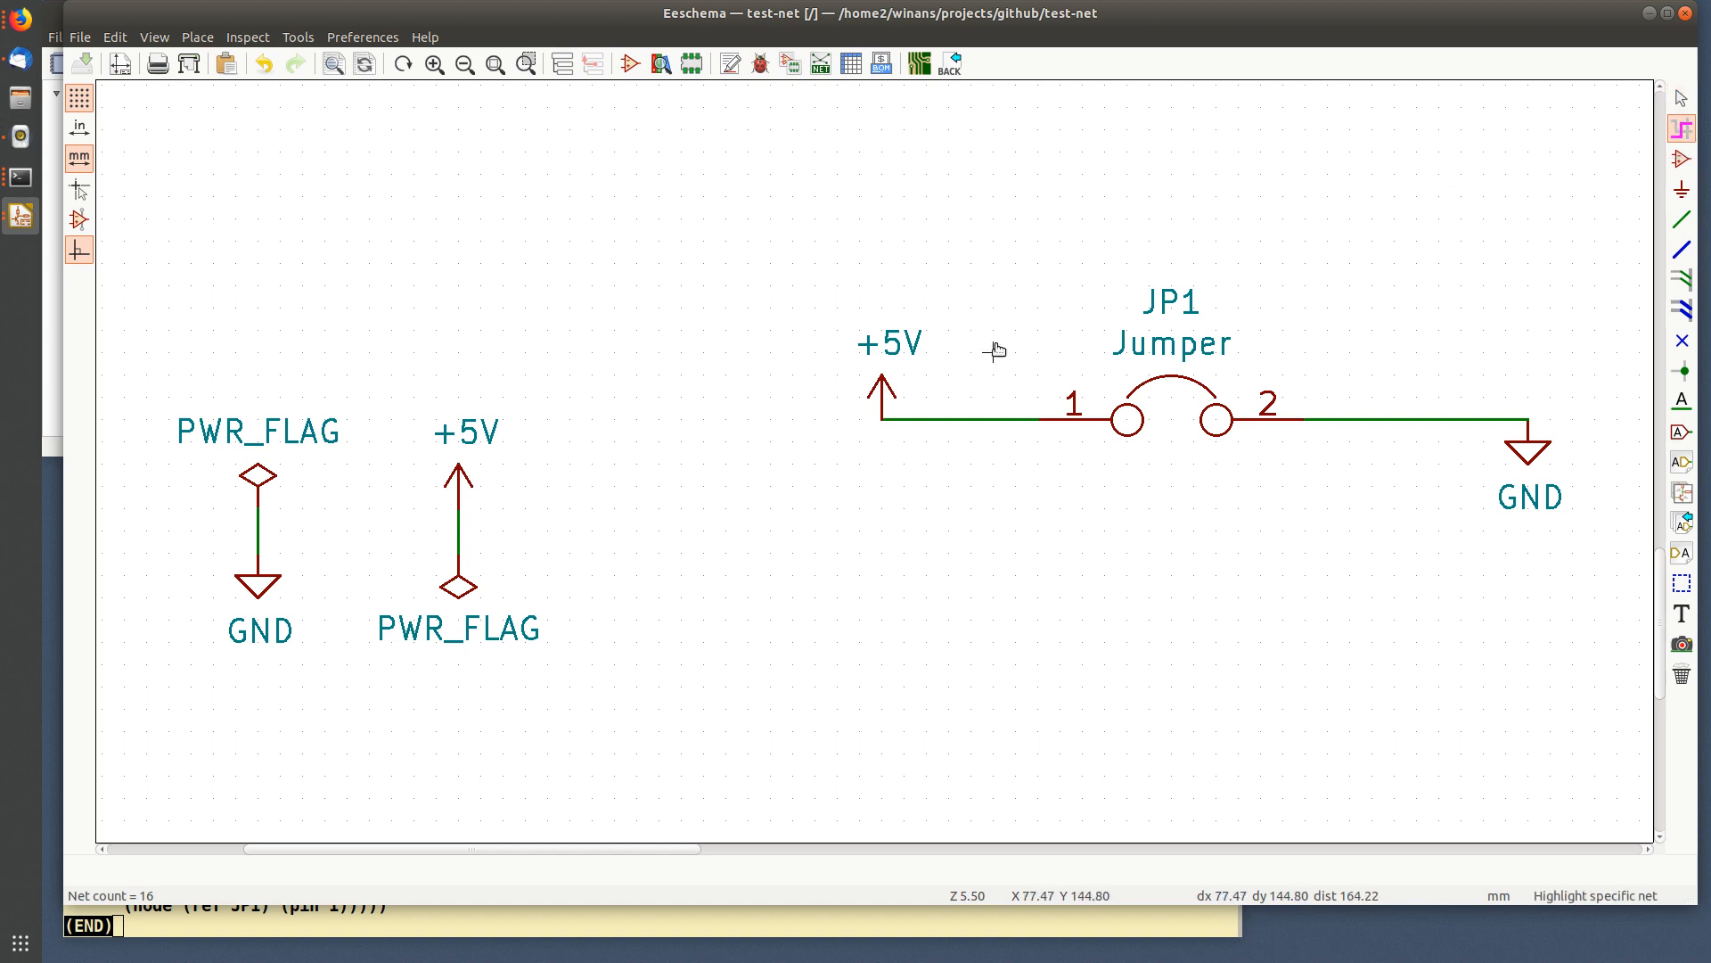
pyautogui.click(971, 419)
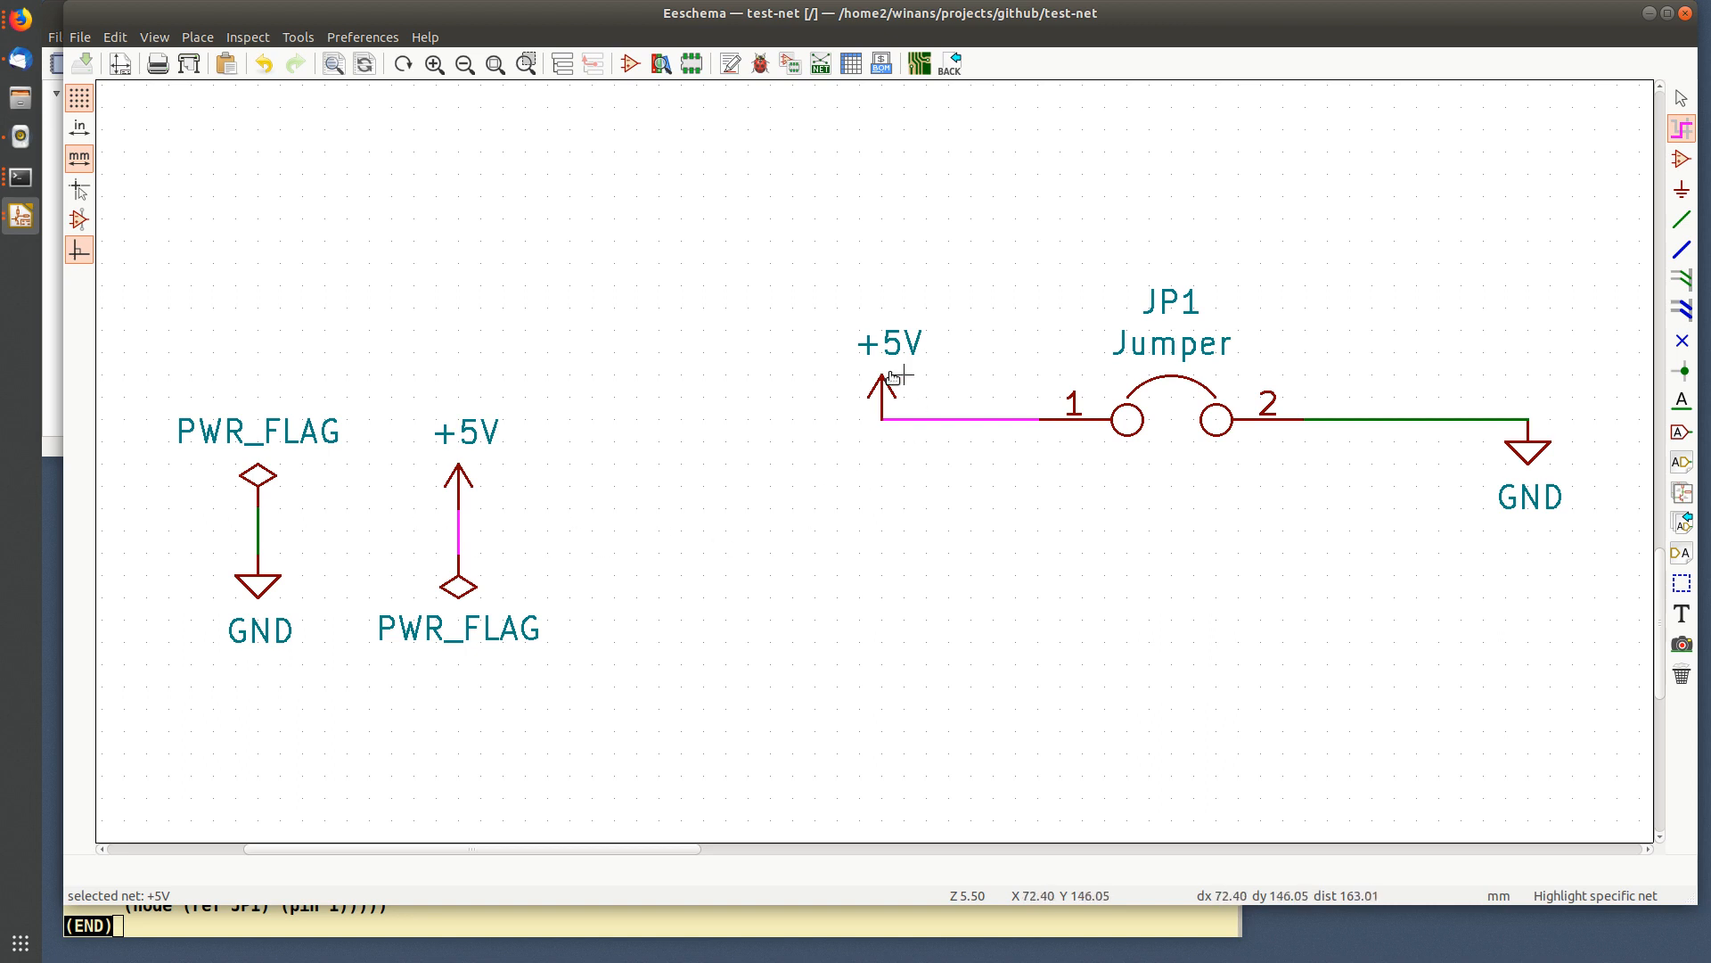
pyautogui.click(882, 174)
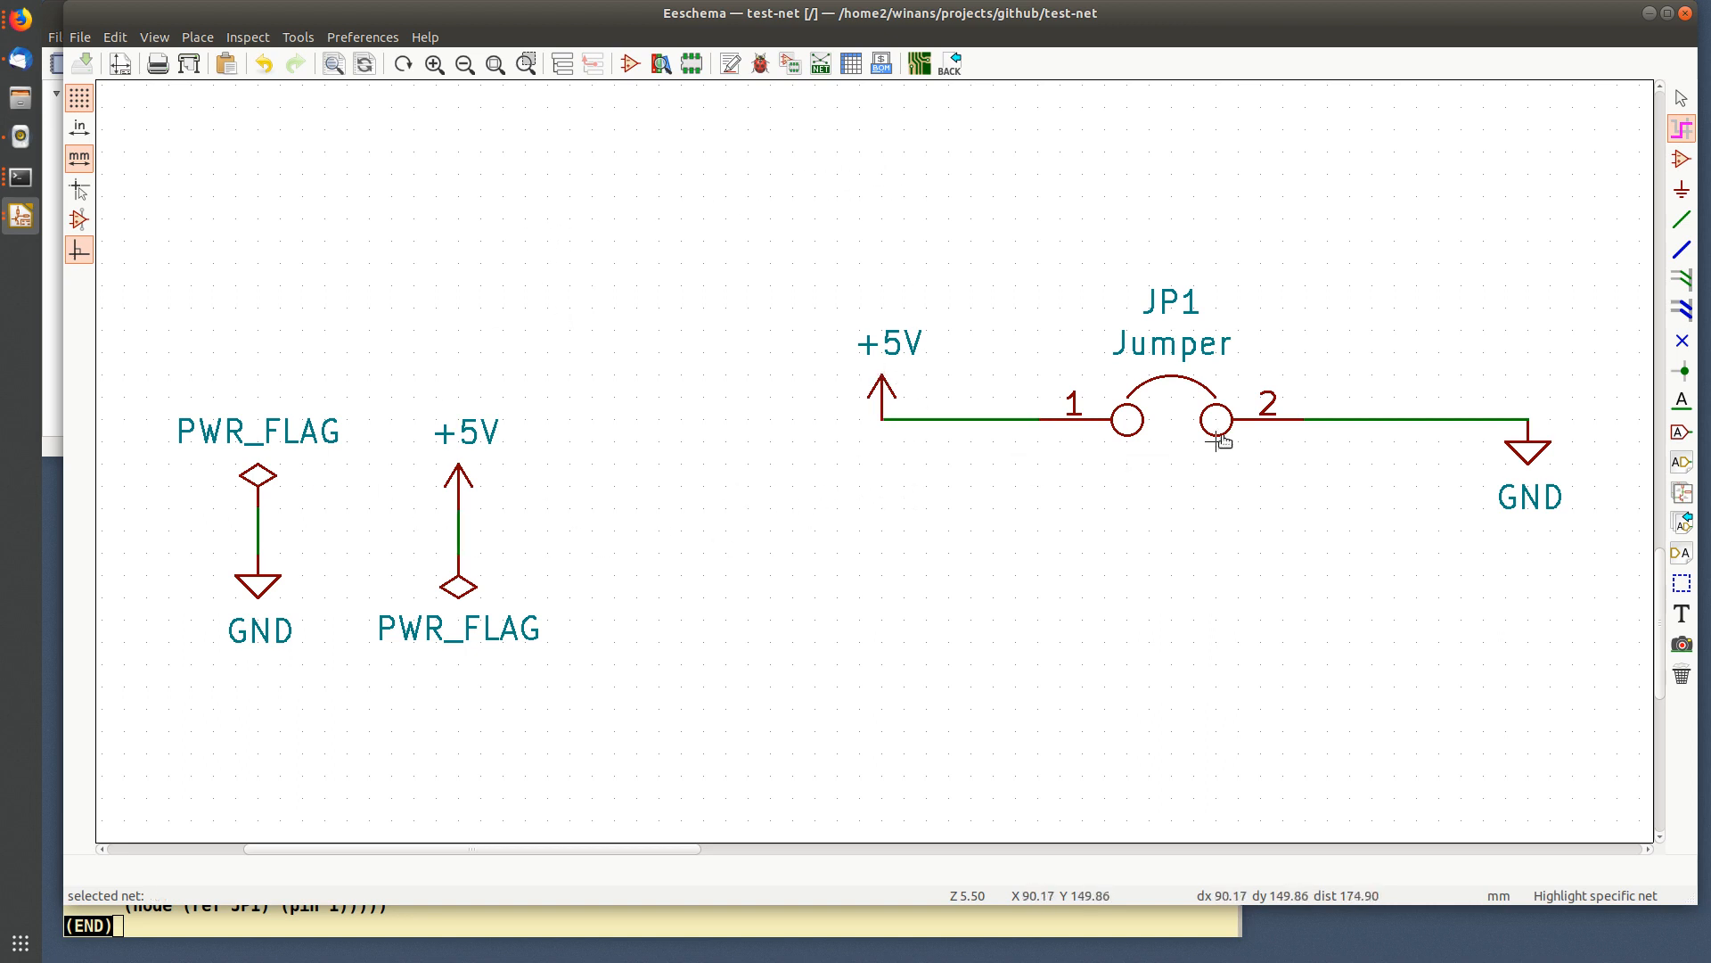
pyautogui.click(1387, 420)
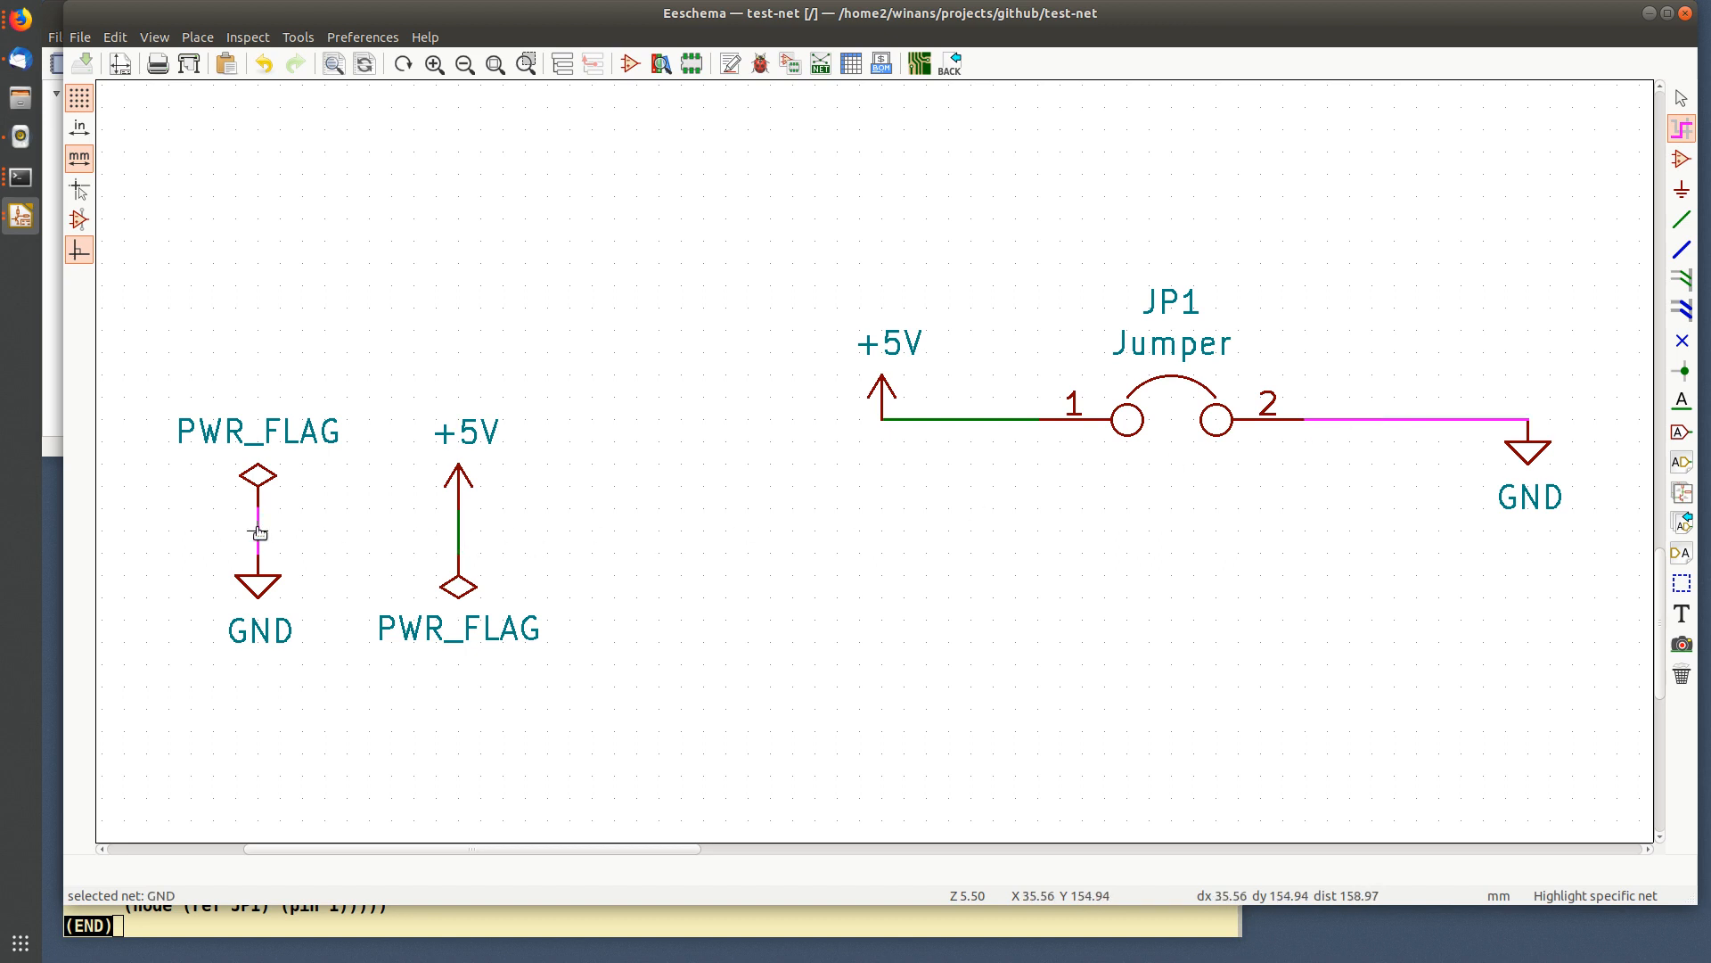
pyautogui.click(1239, 218)
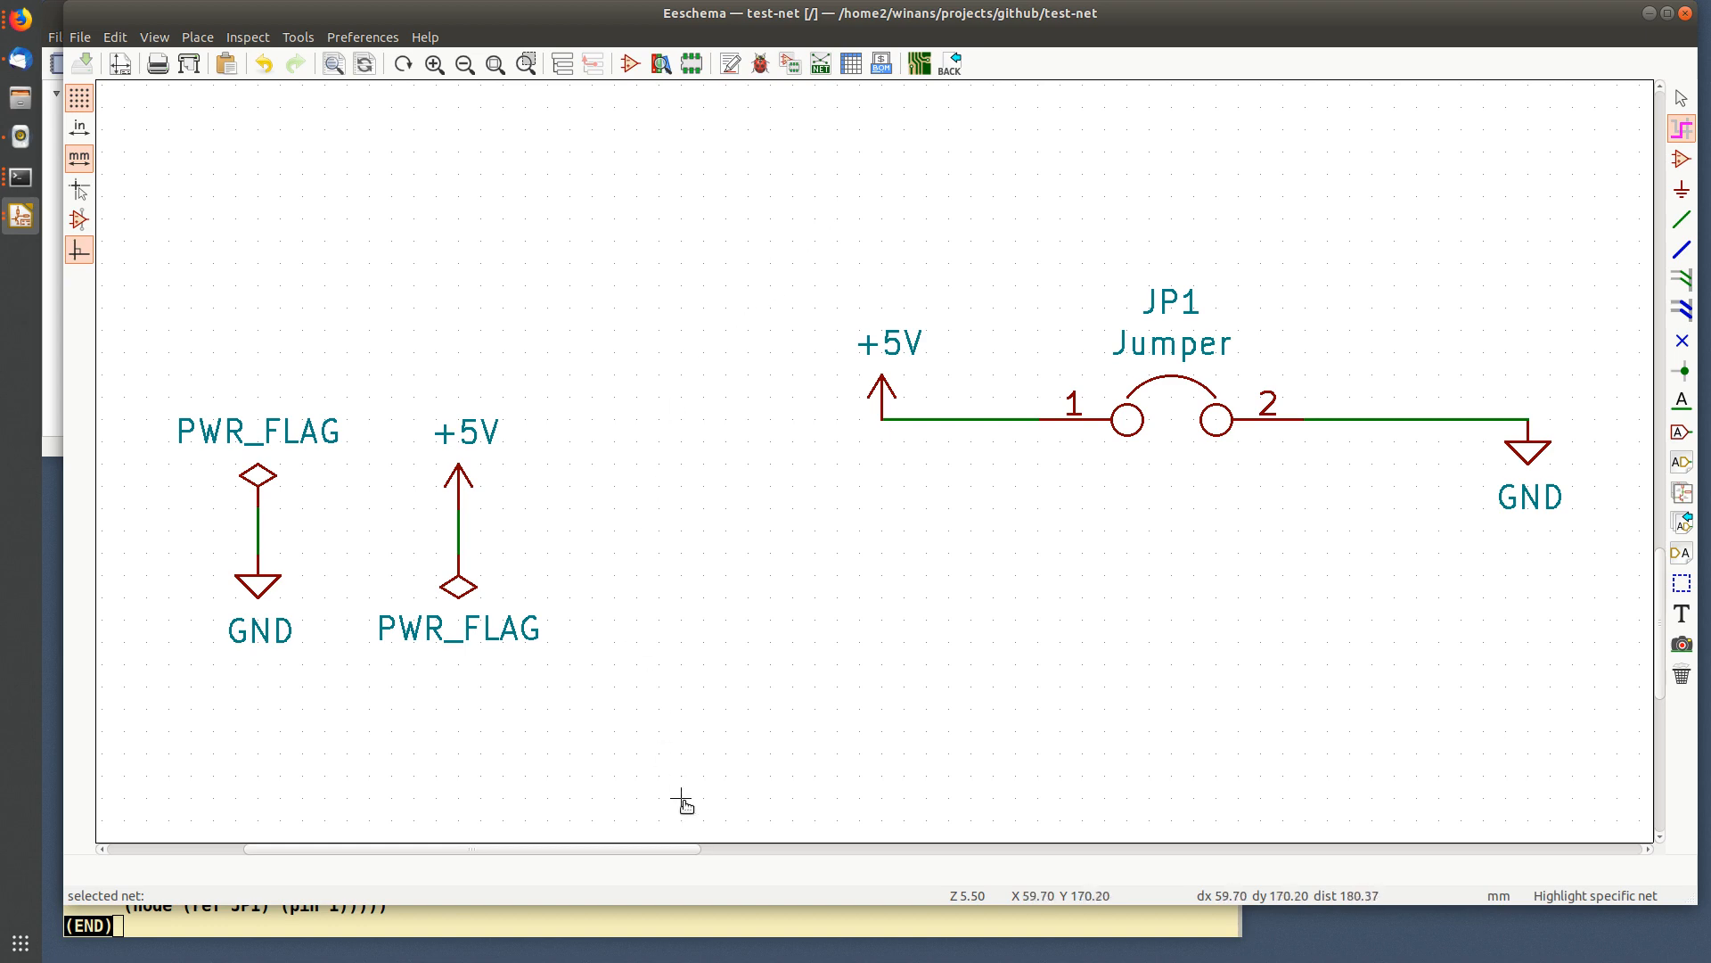
# - Quit the less view of the netlist in the terminal and return to the schematic in Eeschema
pyautogui.click(560, 913)
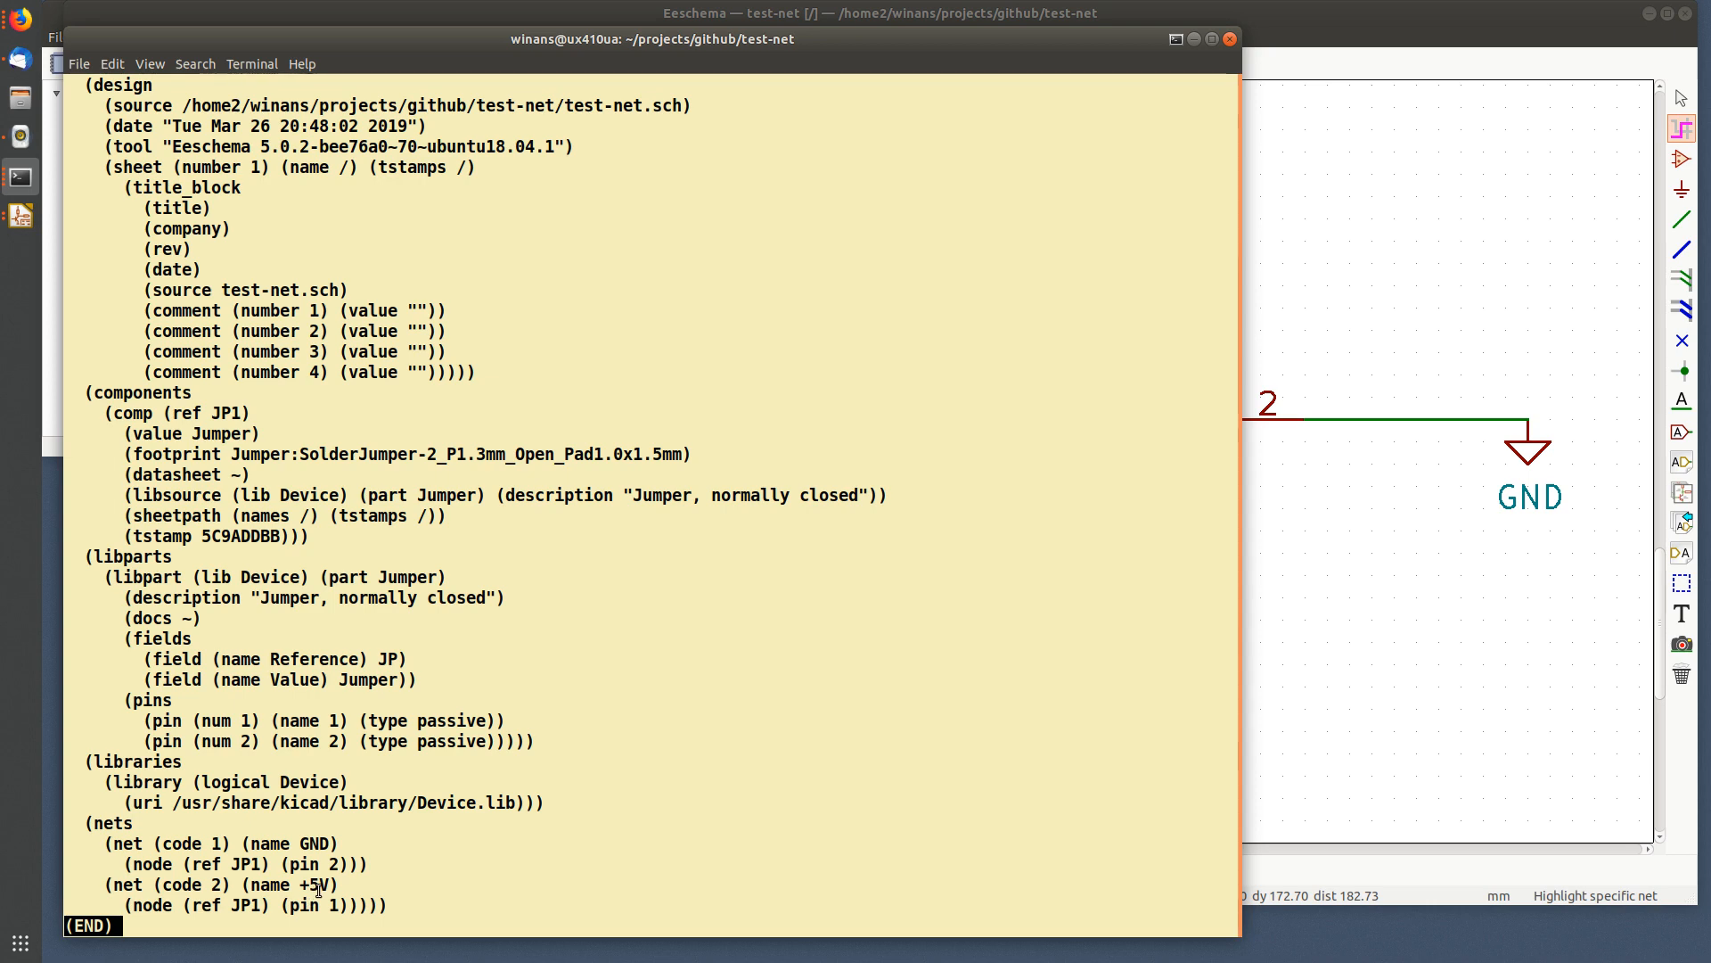
pyautogui.press('q')
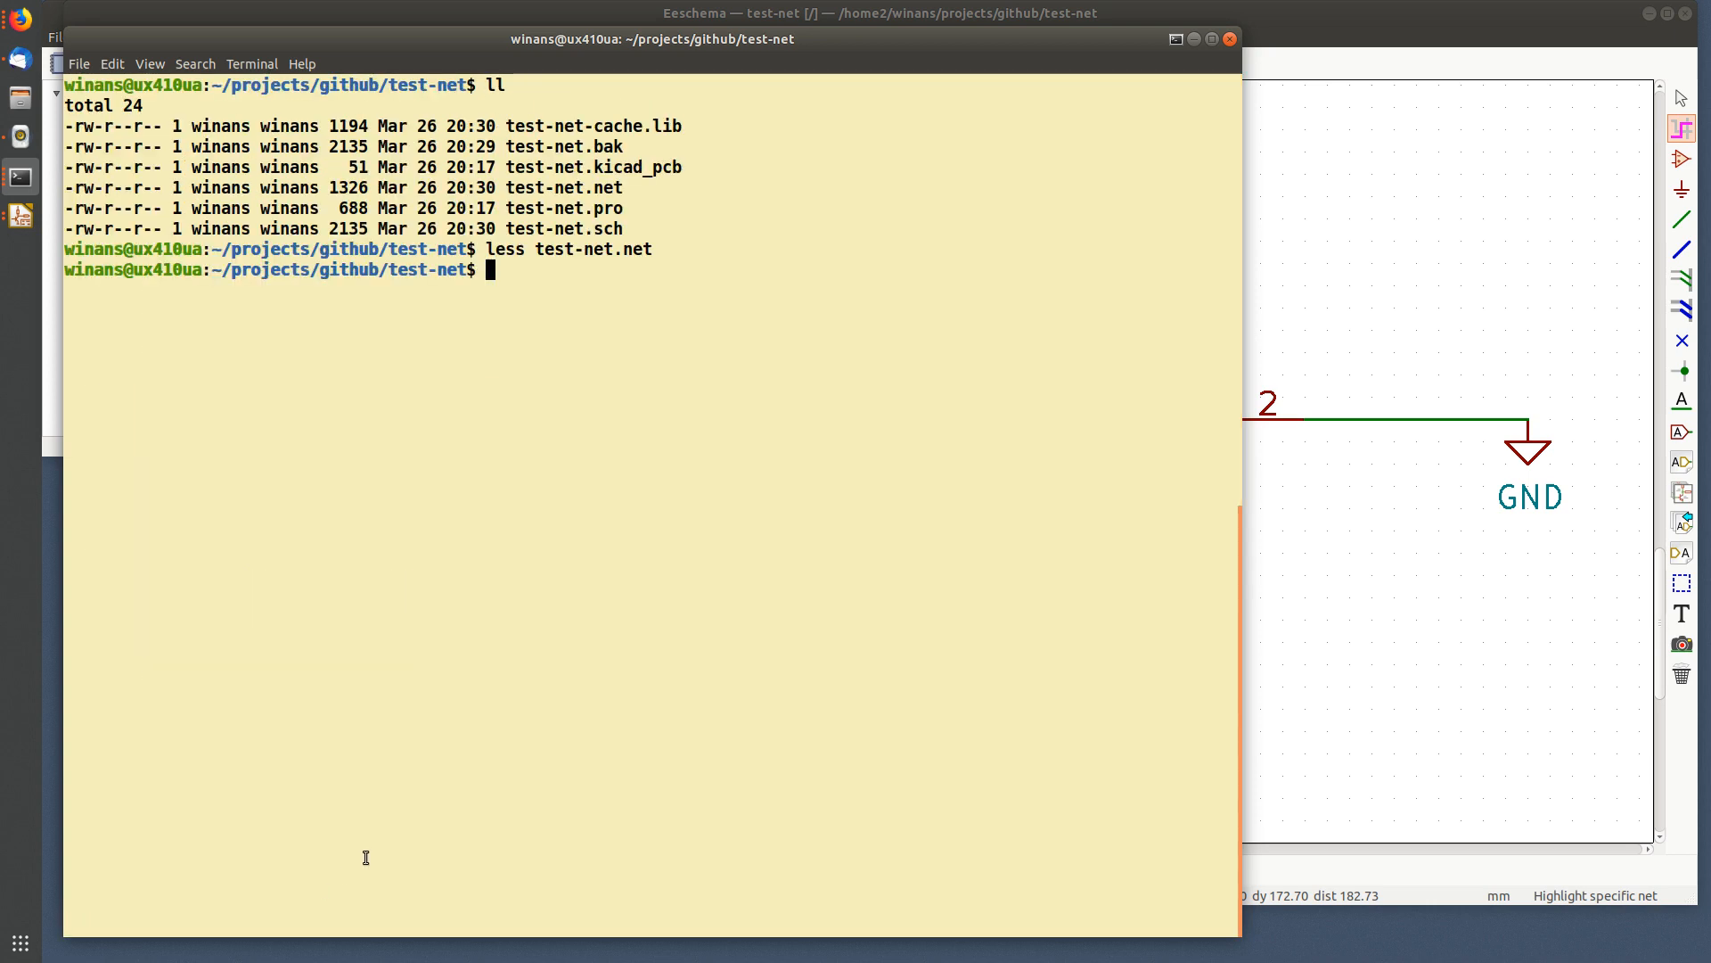
pyautogui.hotkey('alt', 'Tab')
# - Copy the +5V symbol, its wire and jumper JP1 as a block, and paste the copy directly above the original circuit
pyautogui.scroll(-1, 592, 724)
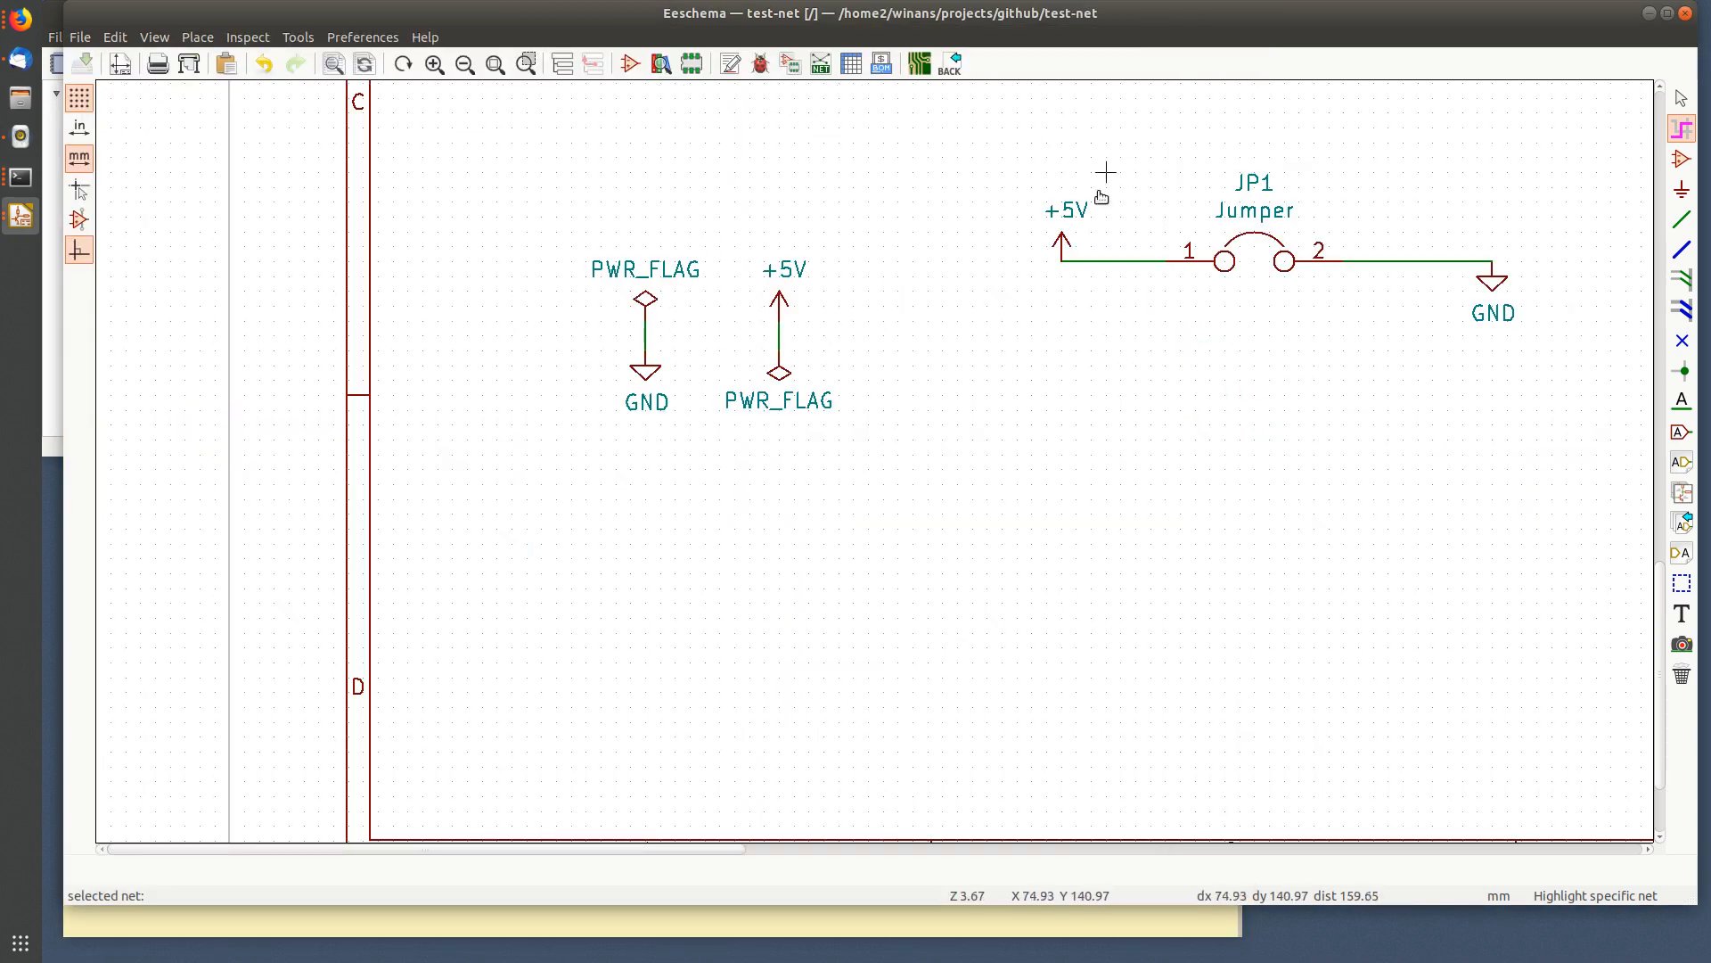
pyautogui.moveTo(1036, 304); pyautogui.dragTo(794, 535, button='middle')
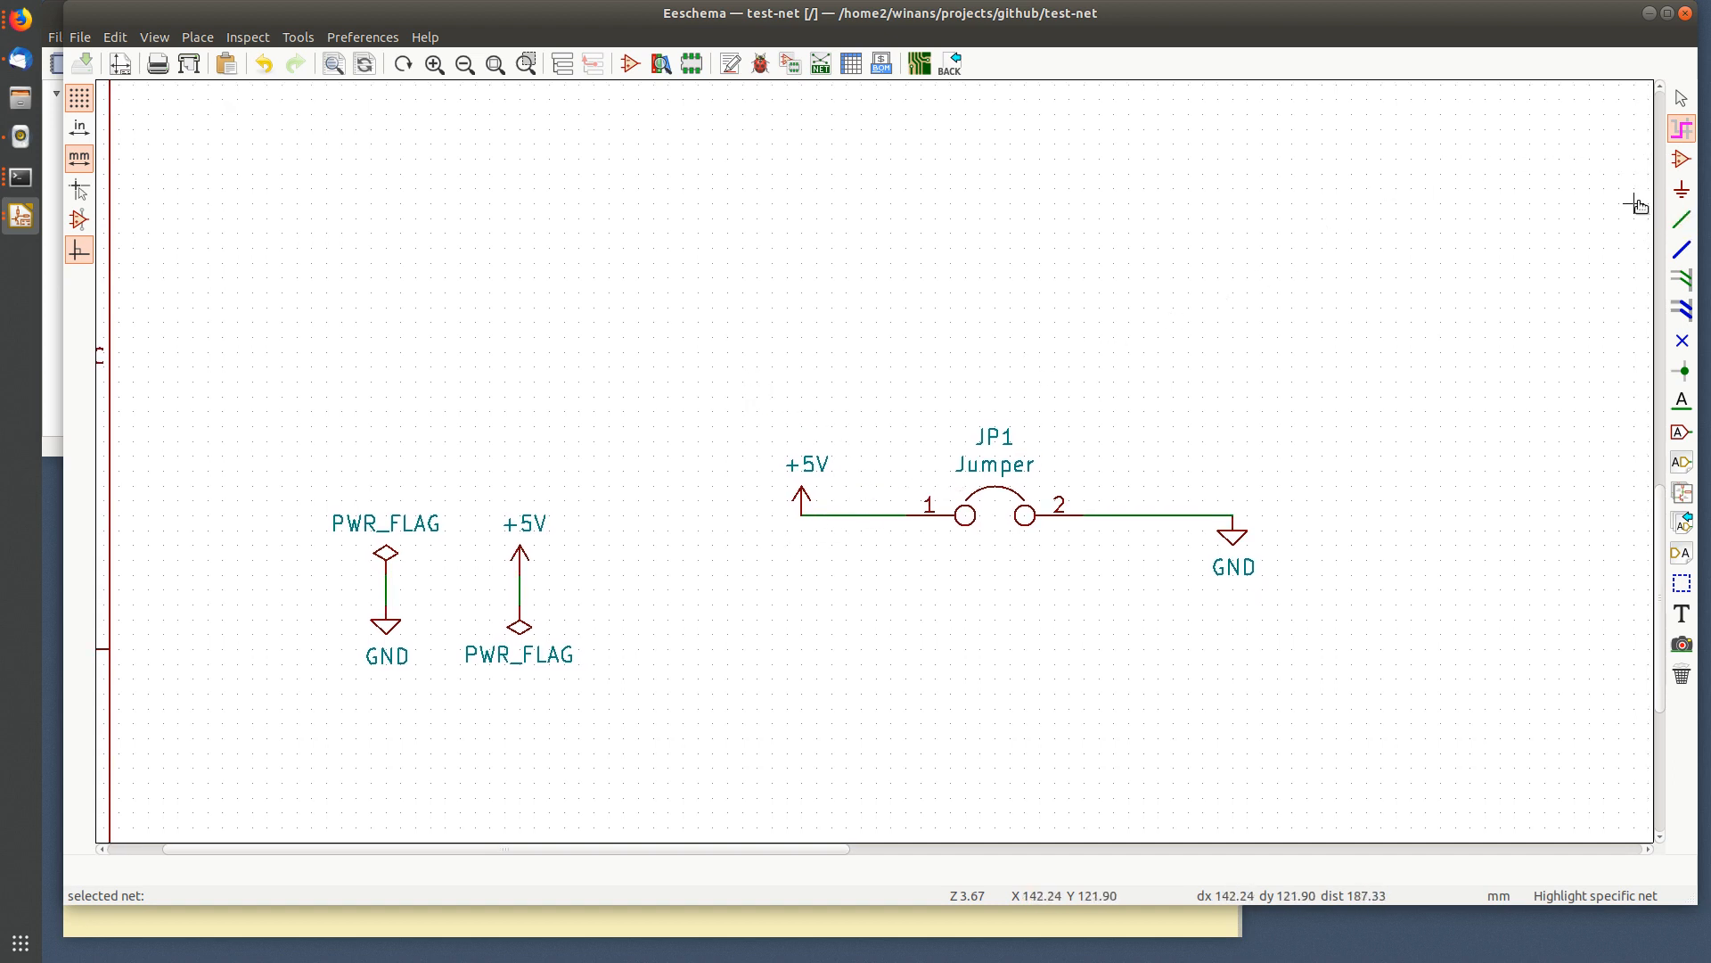
pyautogui.press('Escape')
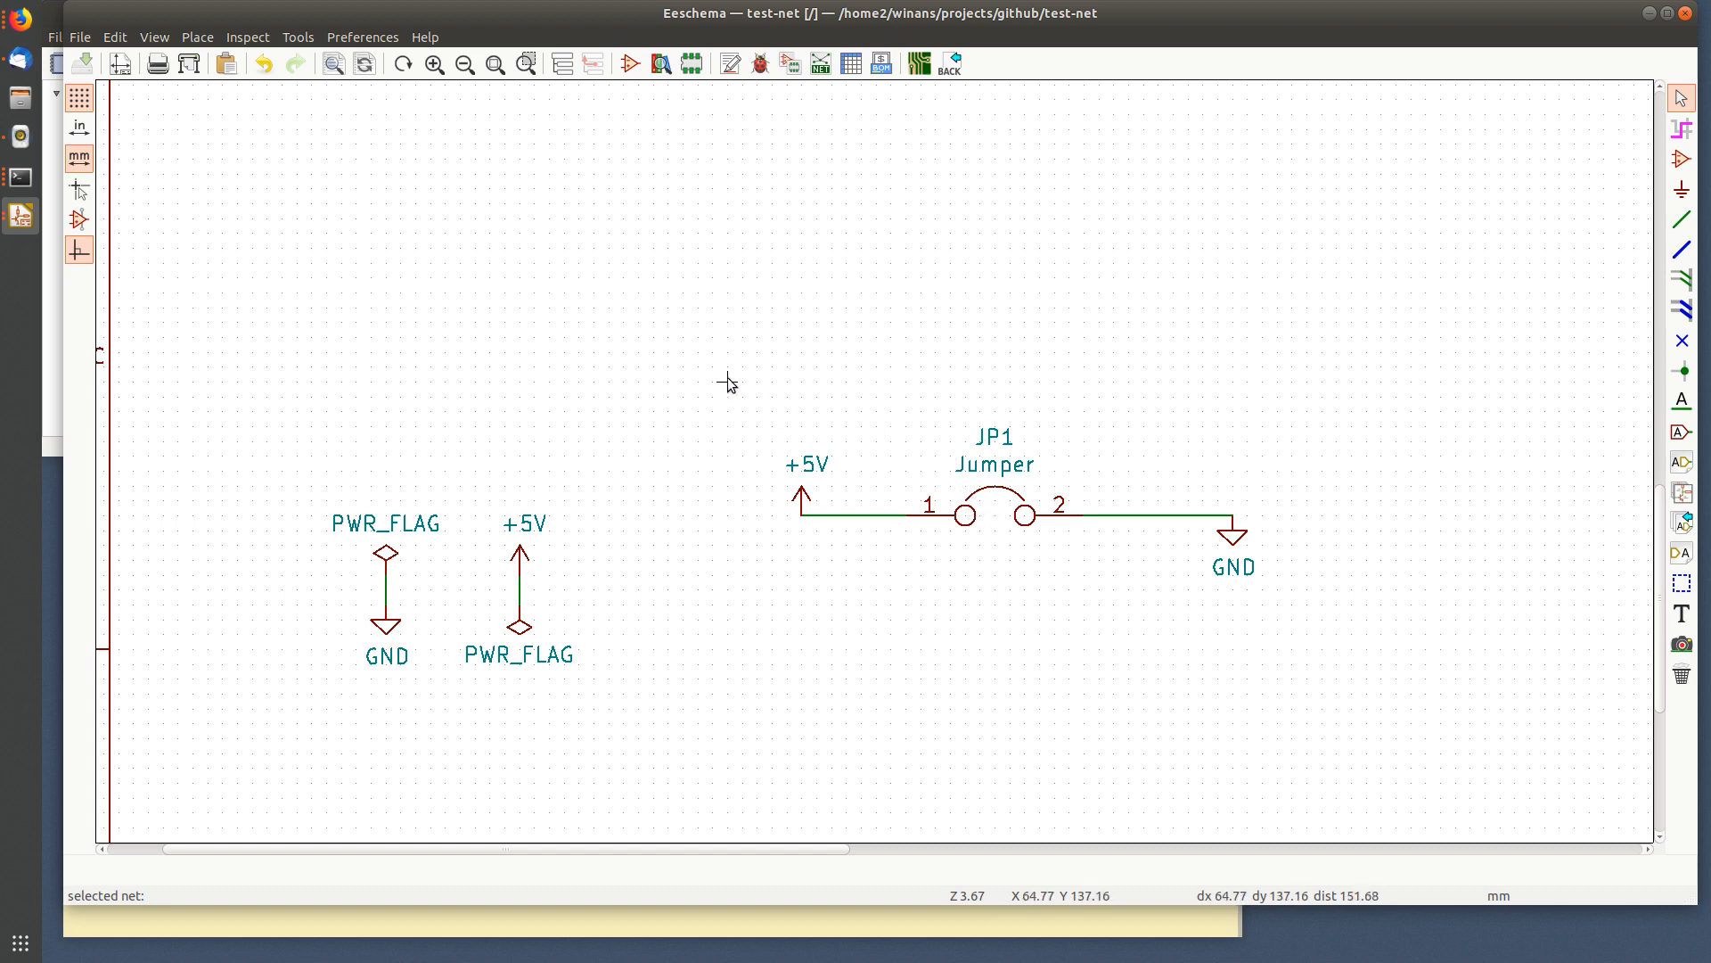
pyautogui.moveTo(727, 382); pyautogui.dragTo(1014, 609)
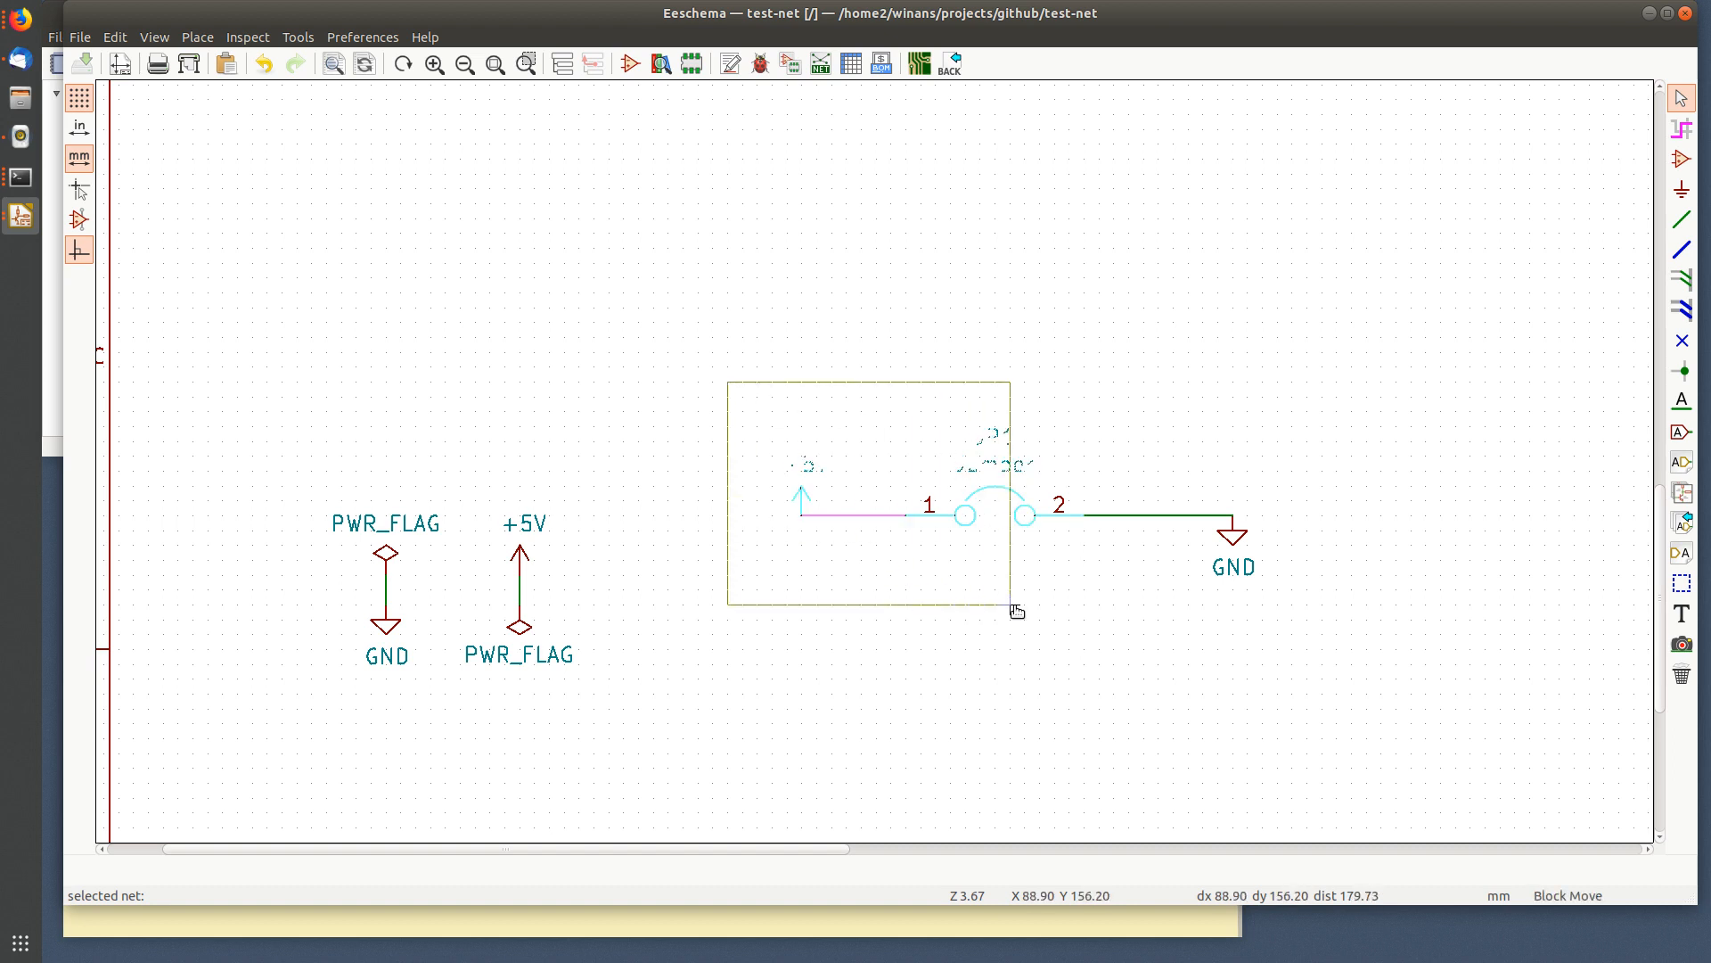
pyautogui.hotkey('ctrl', 'c')
pyautogui.hotkey('ctrl', 'v')
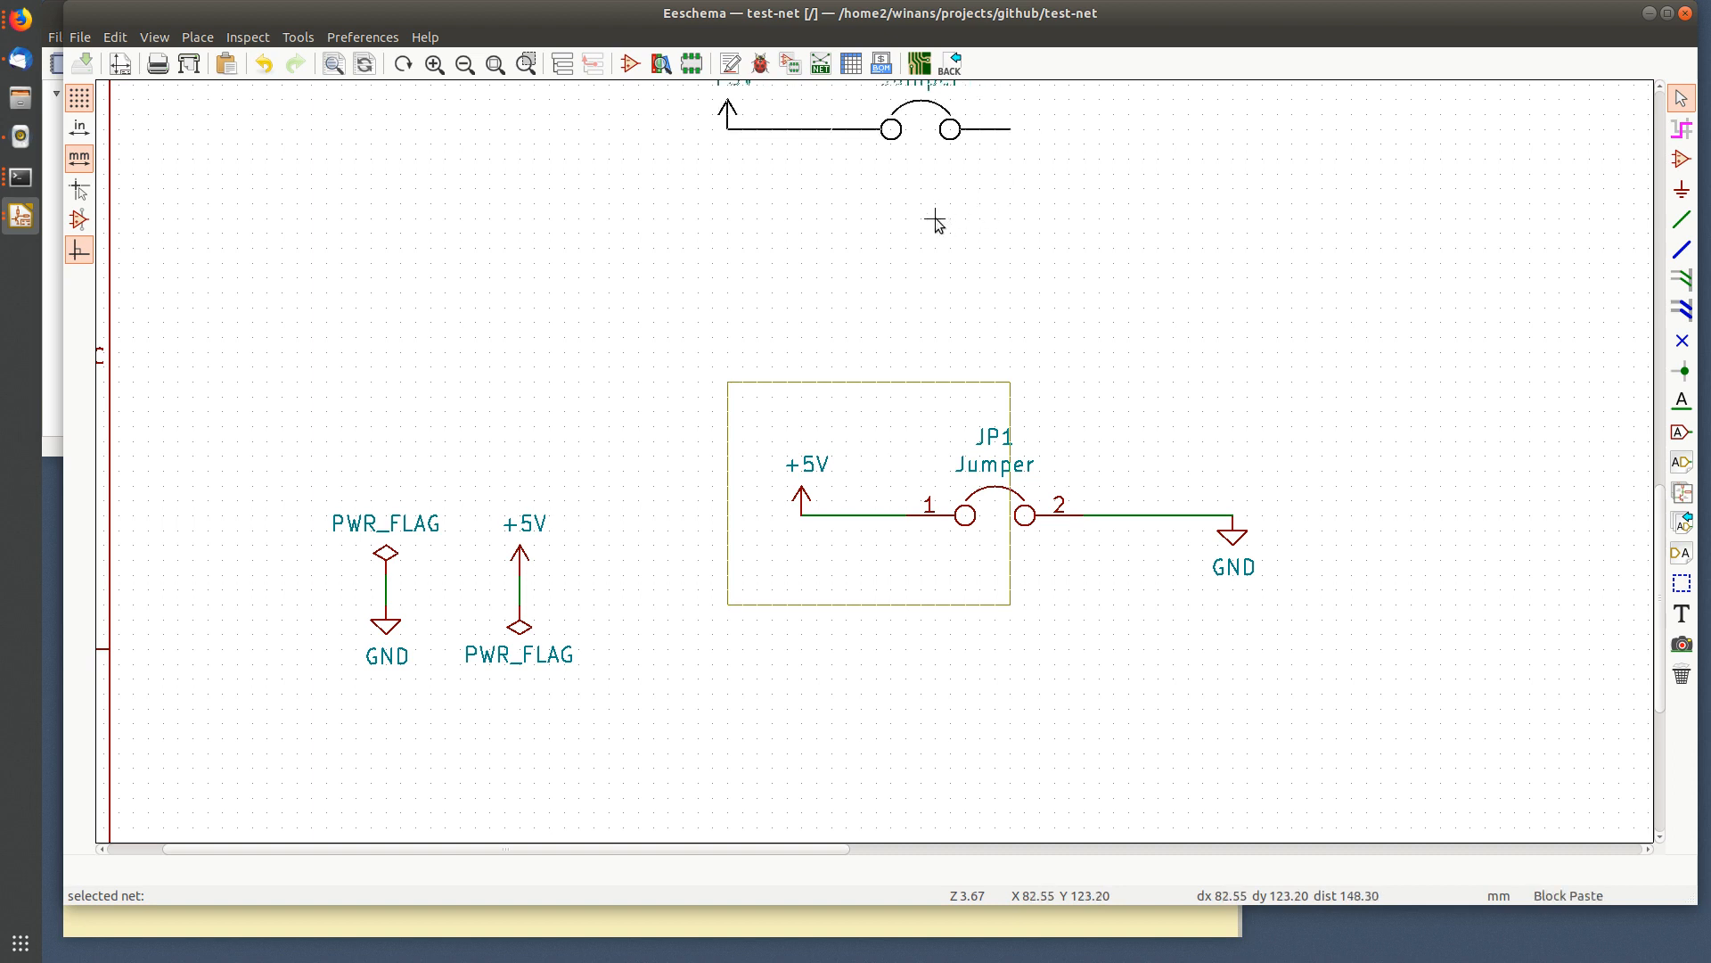
pyautogui.click(997, 330)
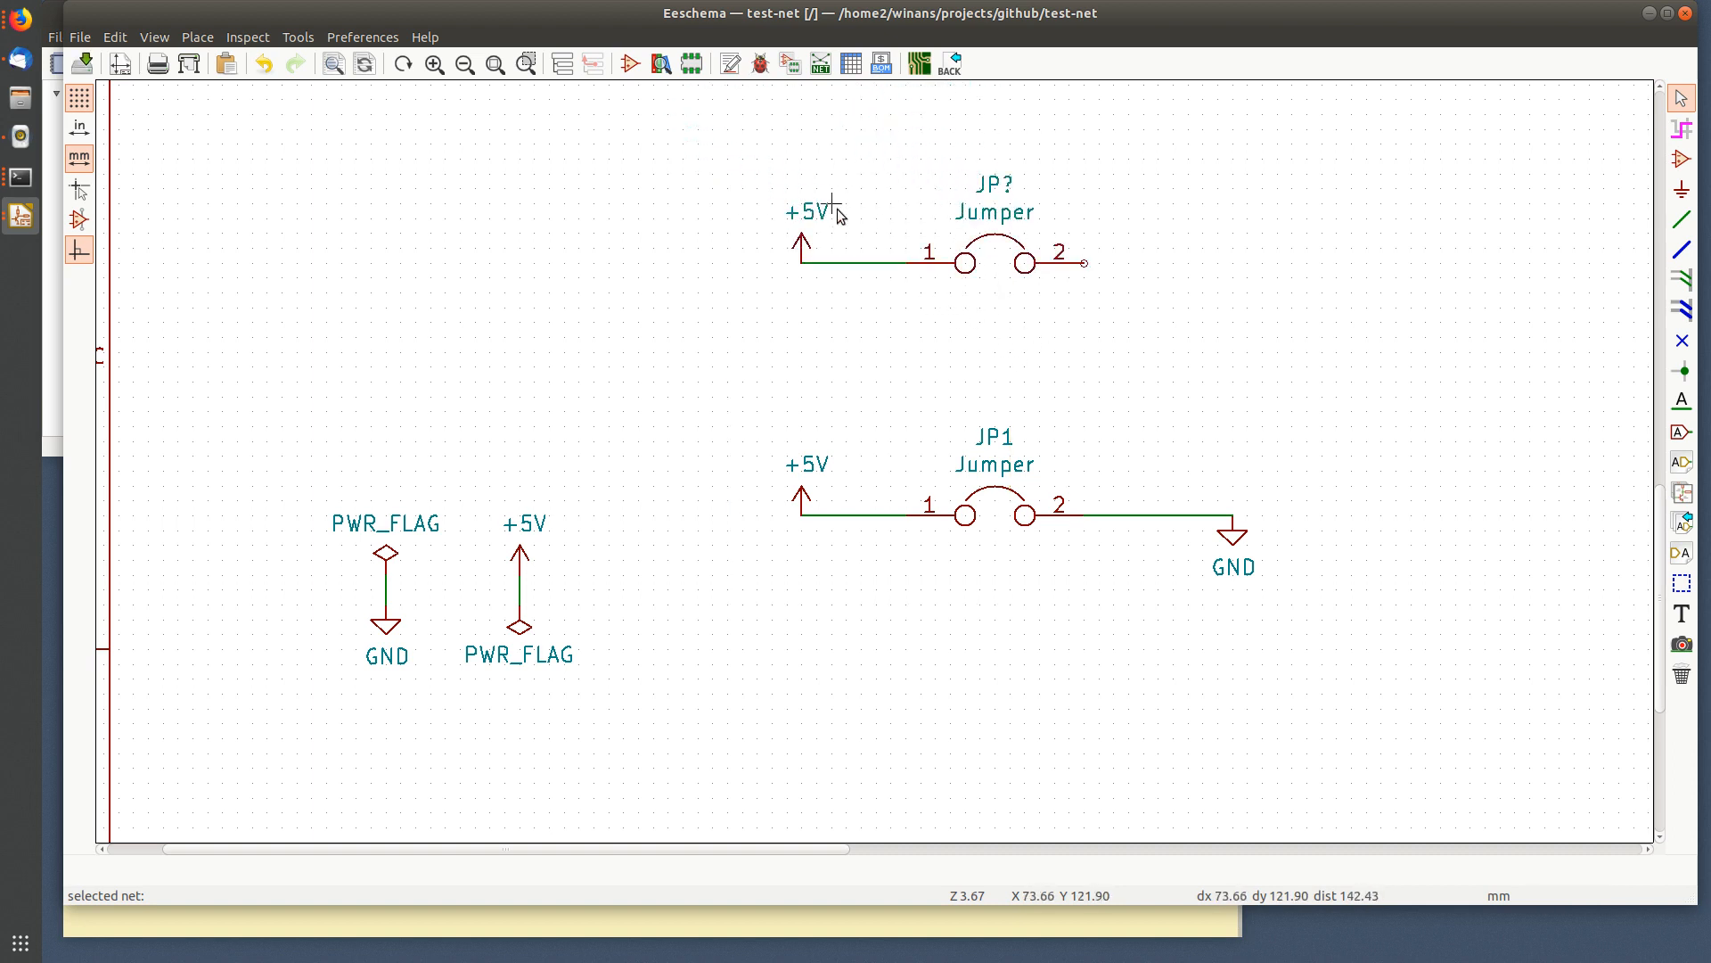
# - Draw a horizontal wire outward from pin 2 of the copied jumper, ending it free just past the GND symbol below
pyautogui.moveTo(1219, 230); pyautogui.dragTo(1169, 266, button='middle')
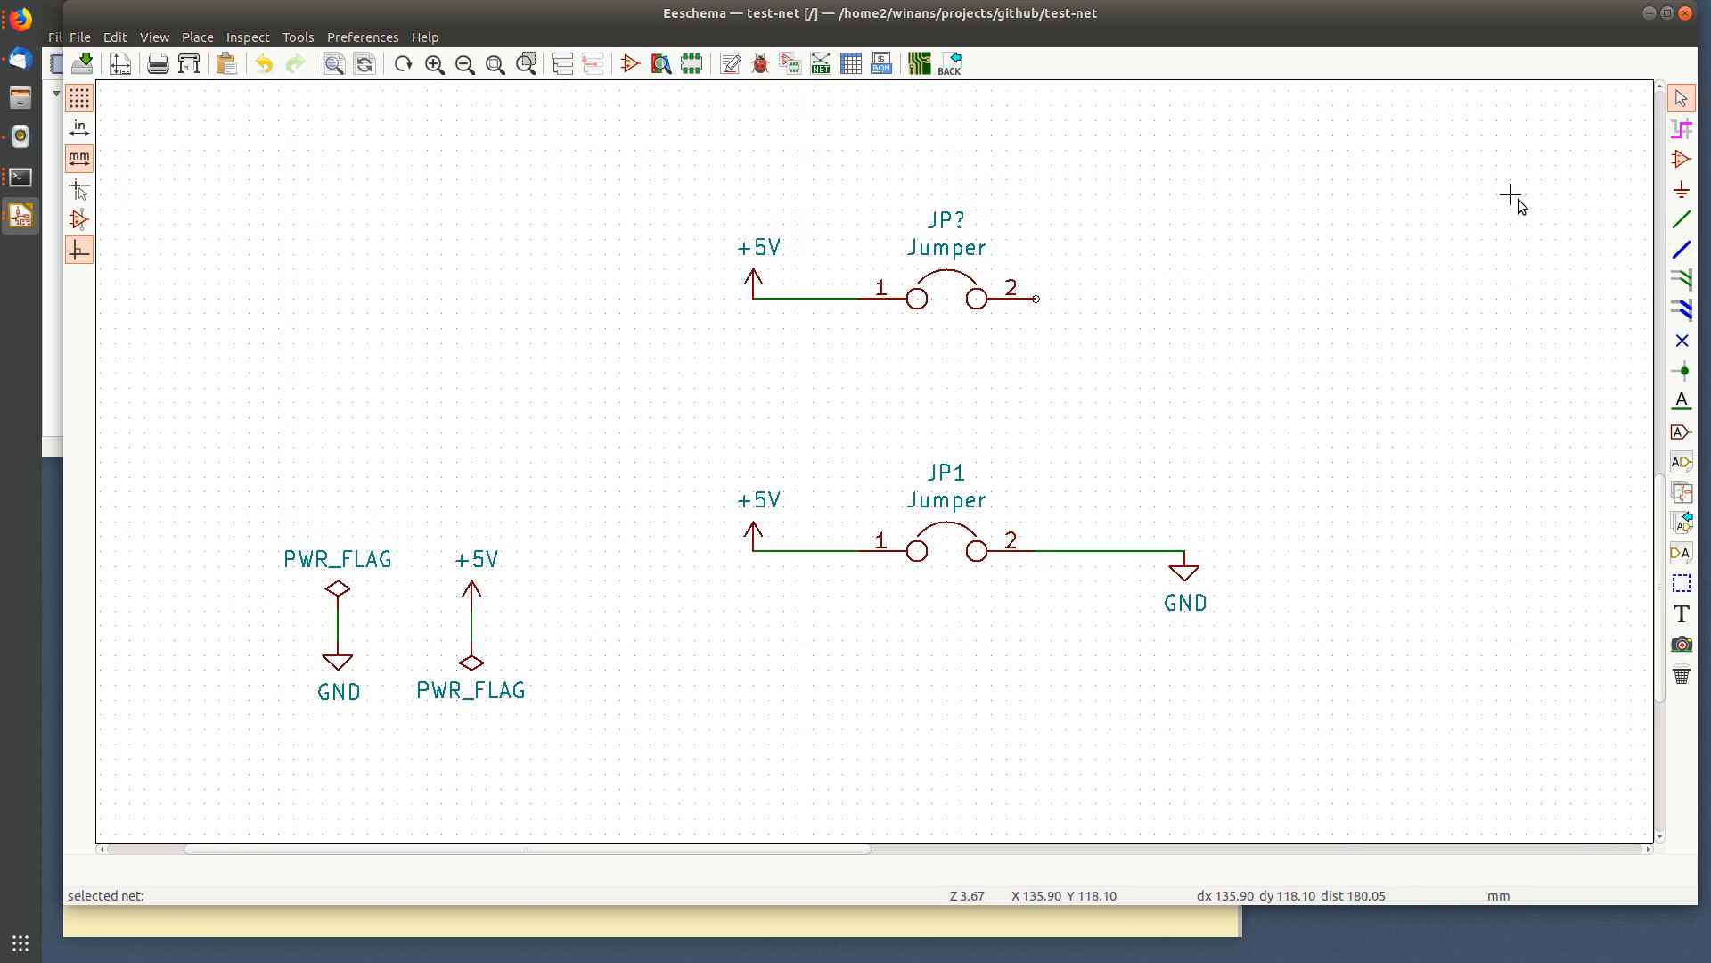
pyautogui.click(1681, 220)
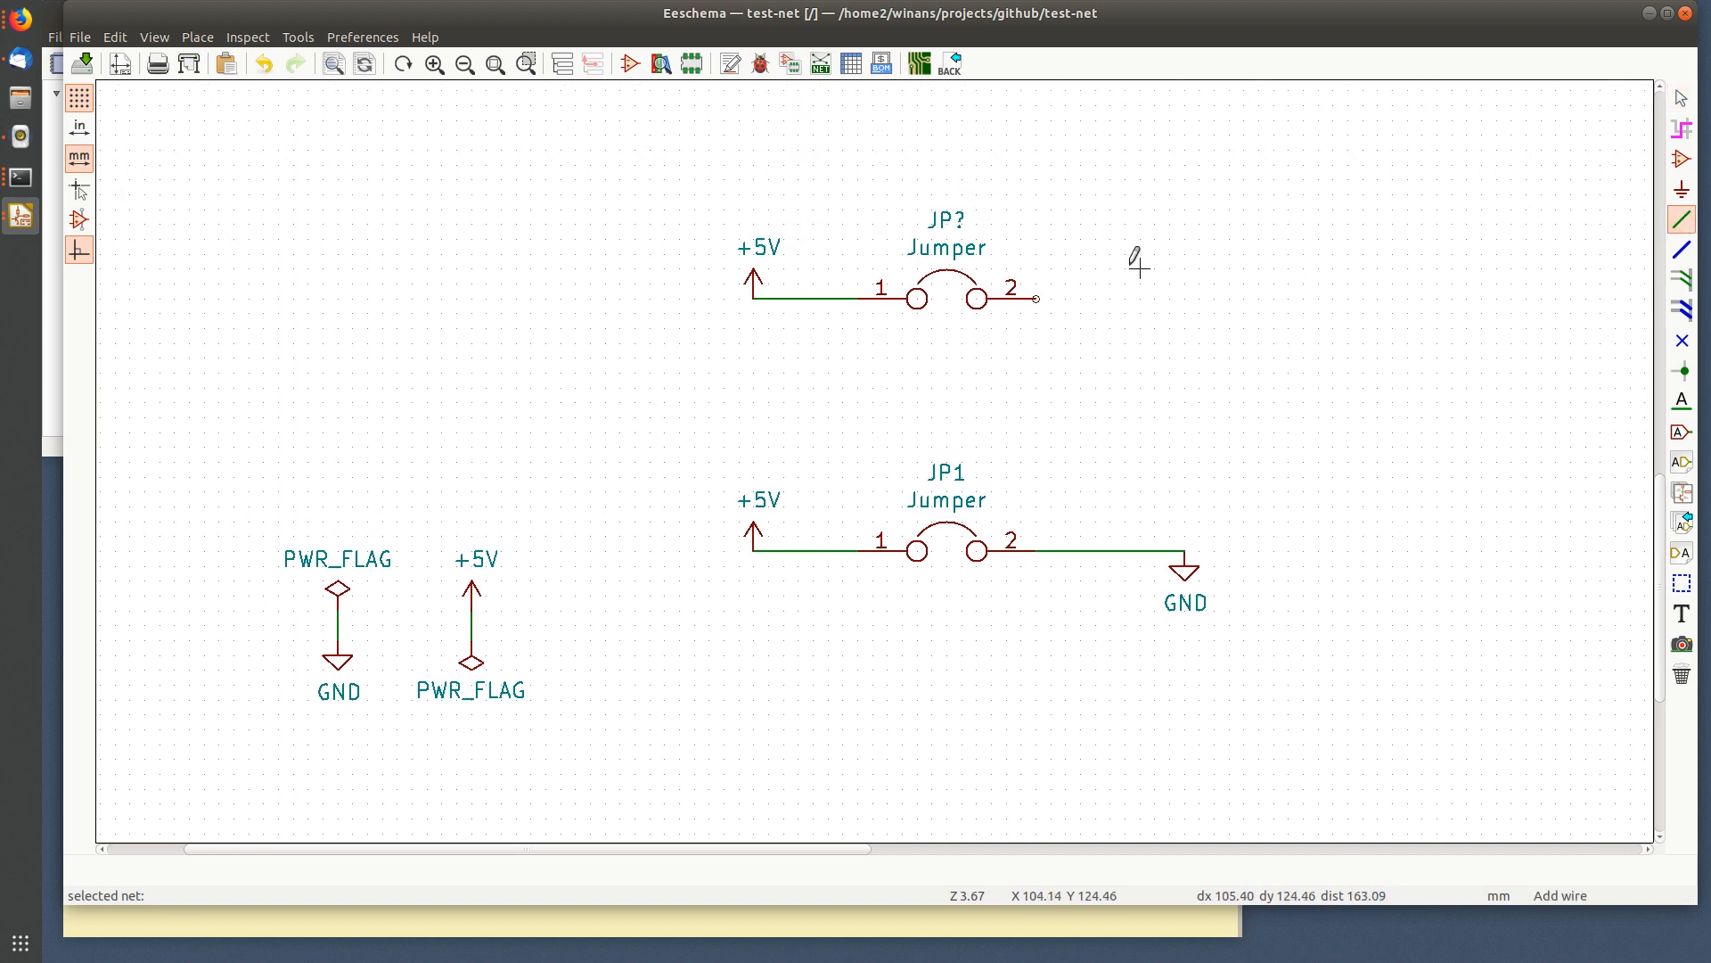
pyautogui.click(1037, 298)
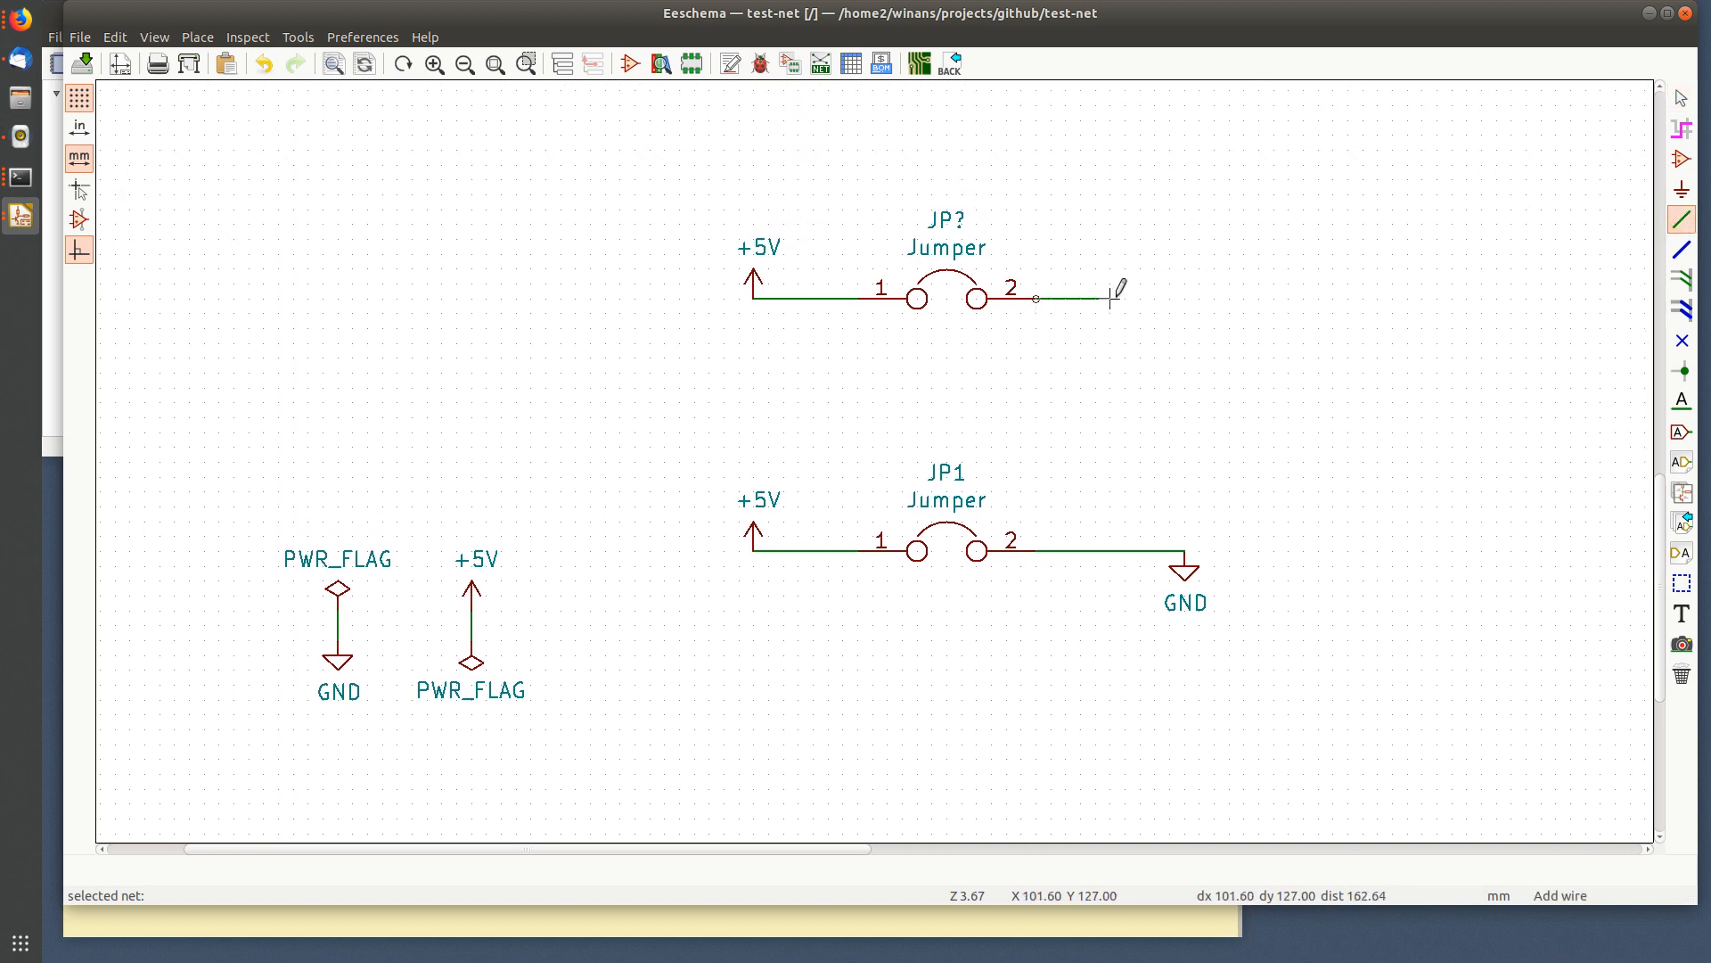
pyautogui.doubleClick(1231, 298)
pyautogui.press('Escape')
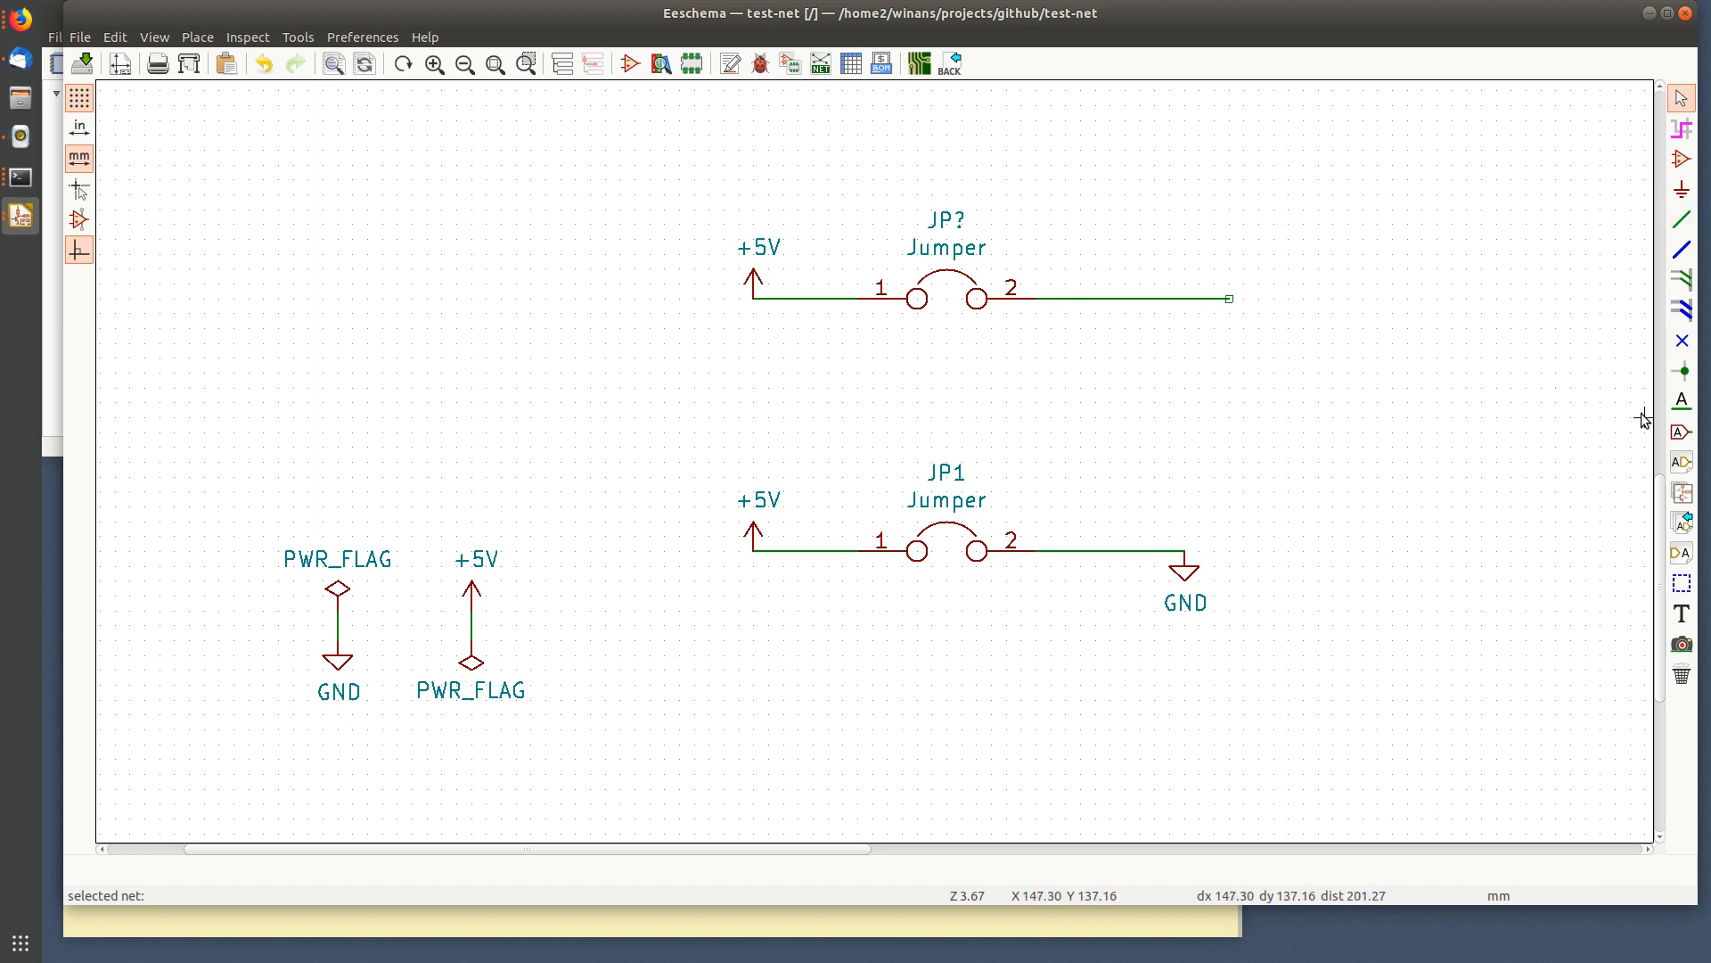
# - Add a local net label XX on the wire at pin 2 of the copied jumper
pyautogui.click(1682, 400)
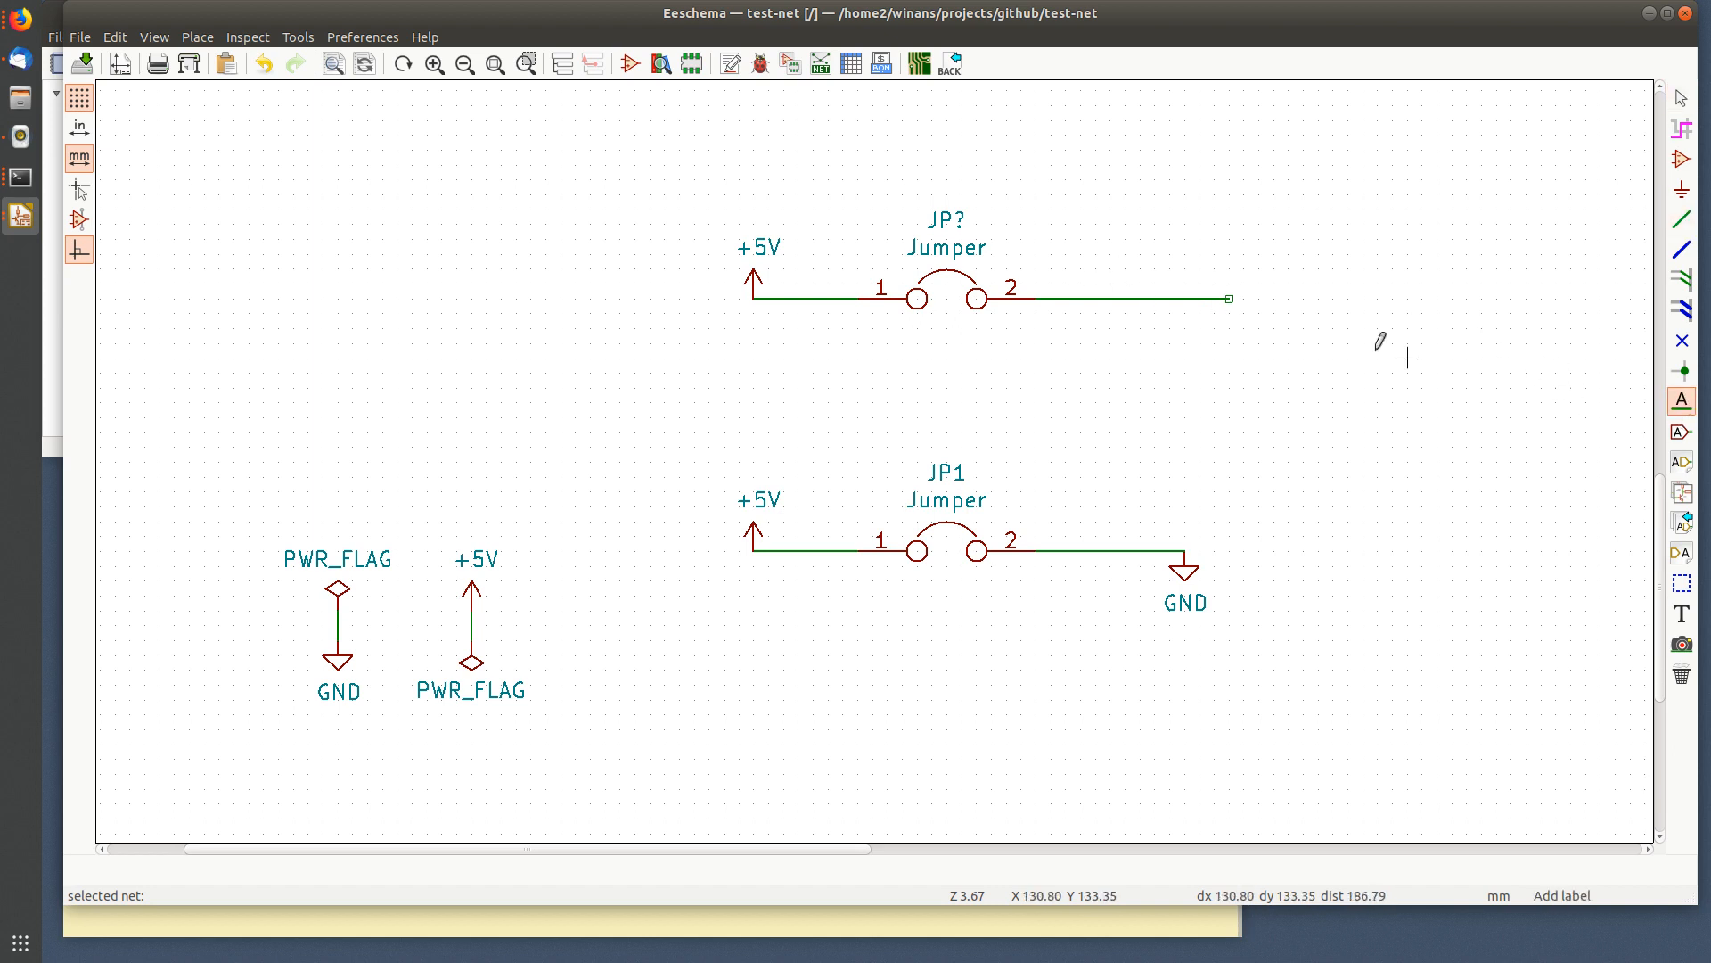
pyautogui.click(1053, 299)
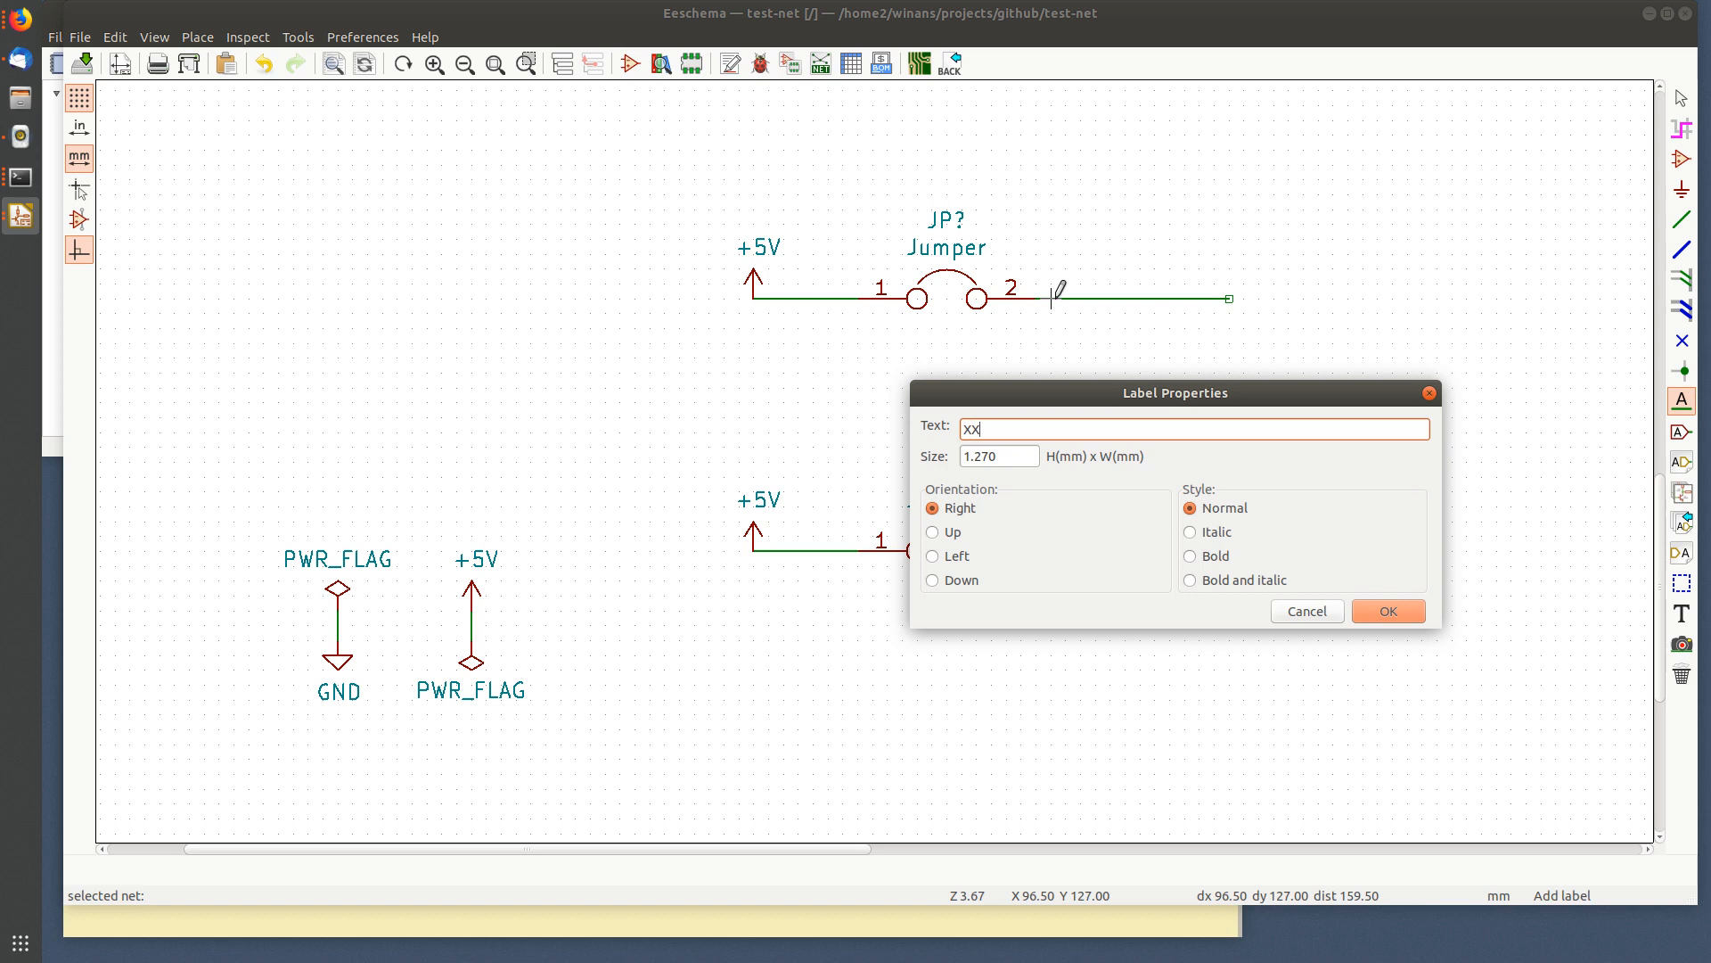
pyautogui.write('XX')
pyautogui.press('Return')
pyautogui.click(1096, 299)
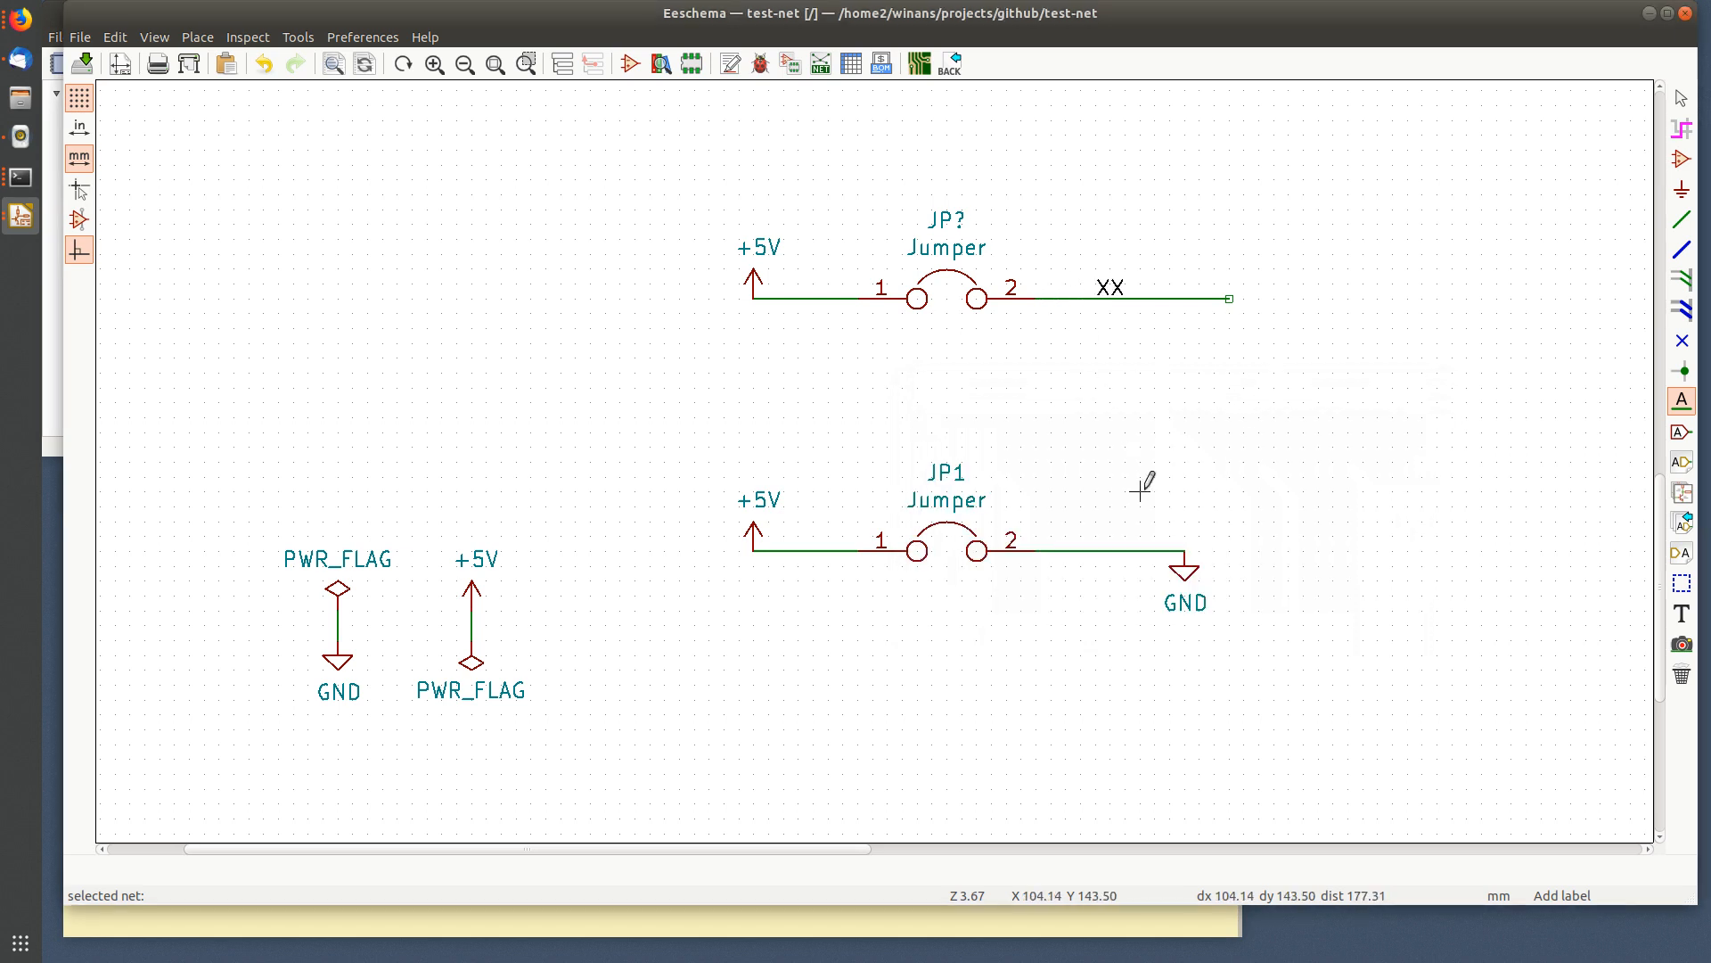
# - Save the schematic and highlight the net on the wire at pin 2 of the copied jumper
pyautogui.press('Escape')
pyautogui.hotkey('ctrl', 's')
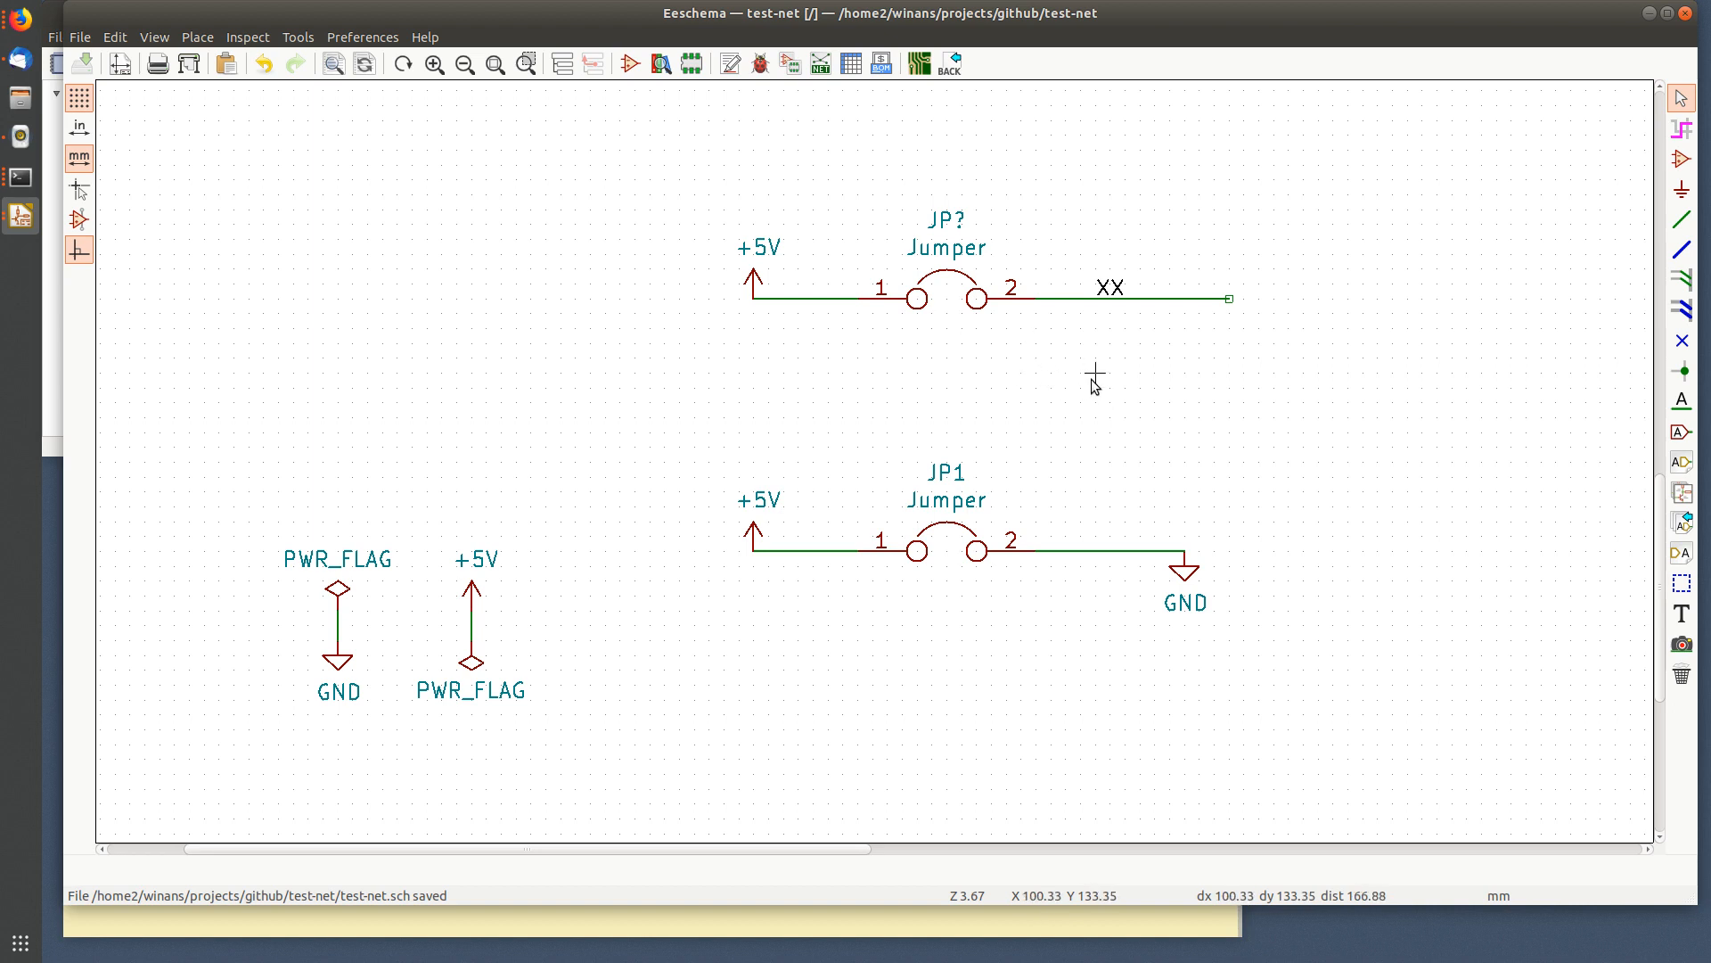
pyautogui.click(1681, 129)
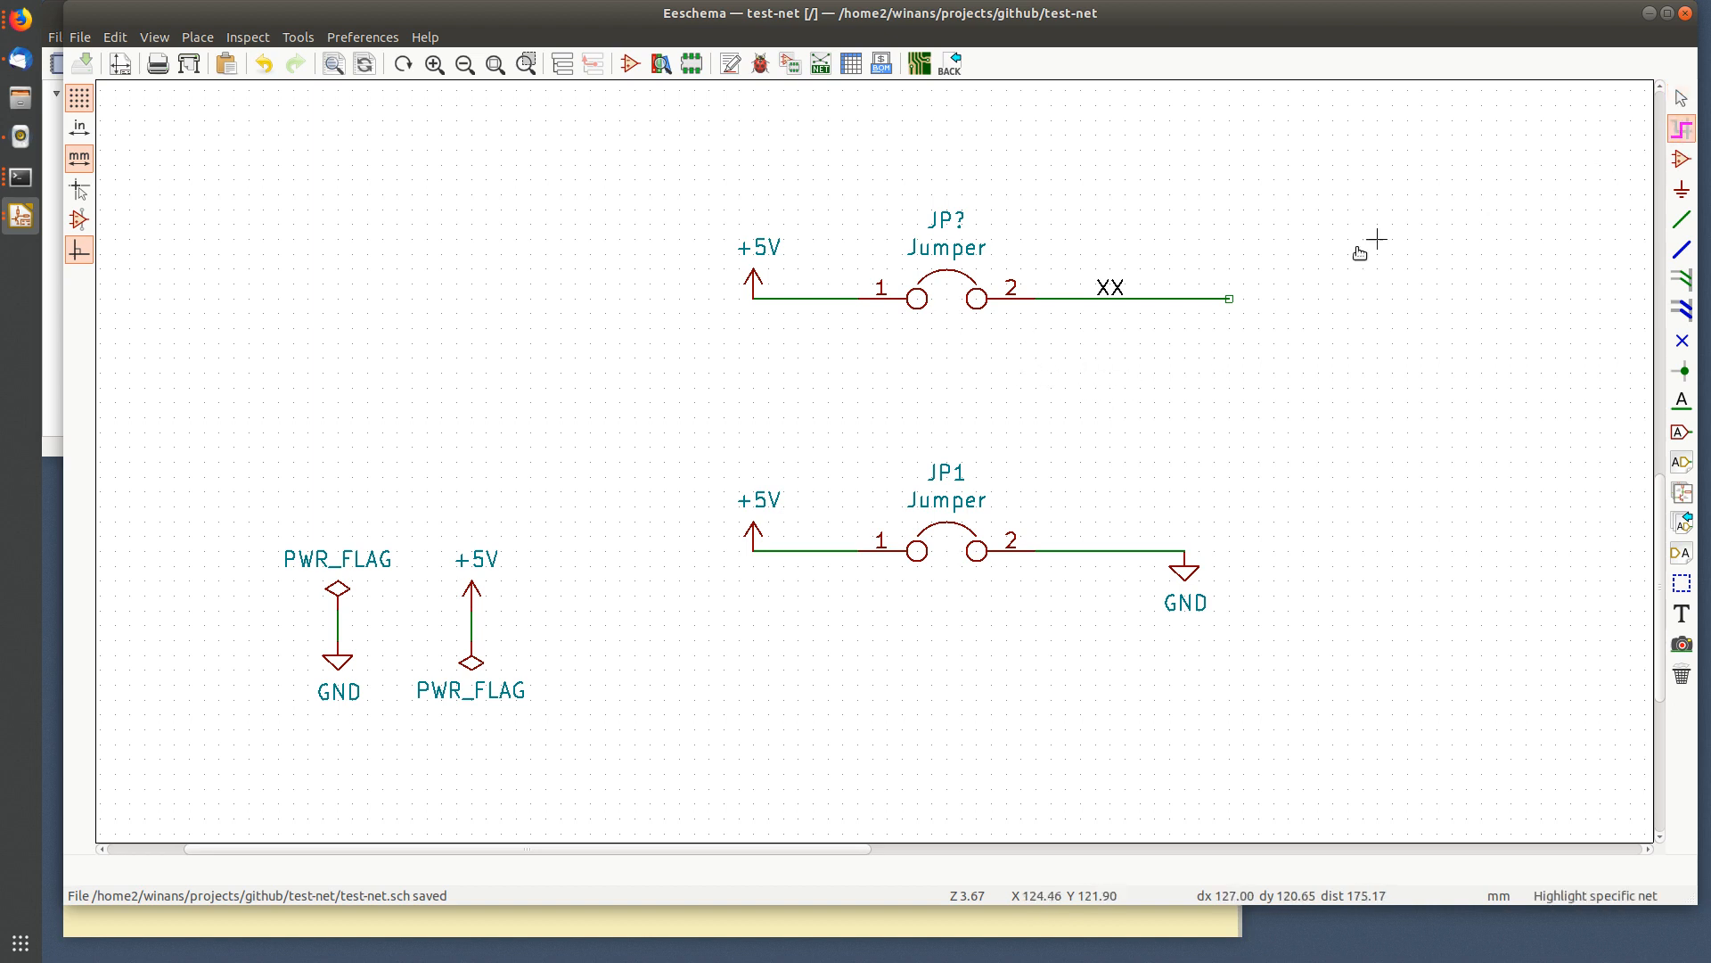
pyautogui.click(1143, 305)
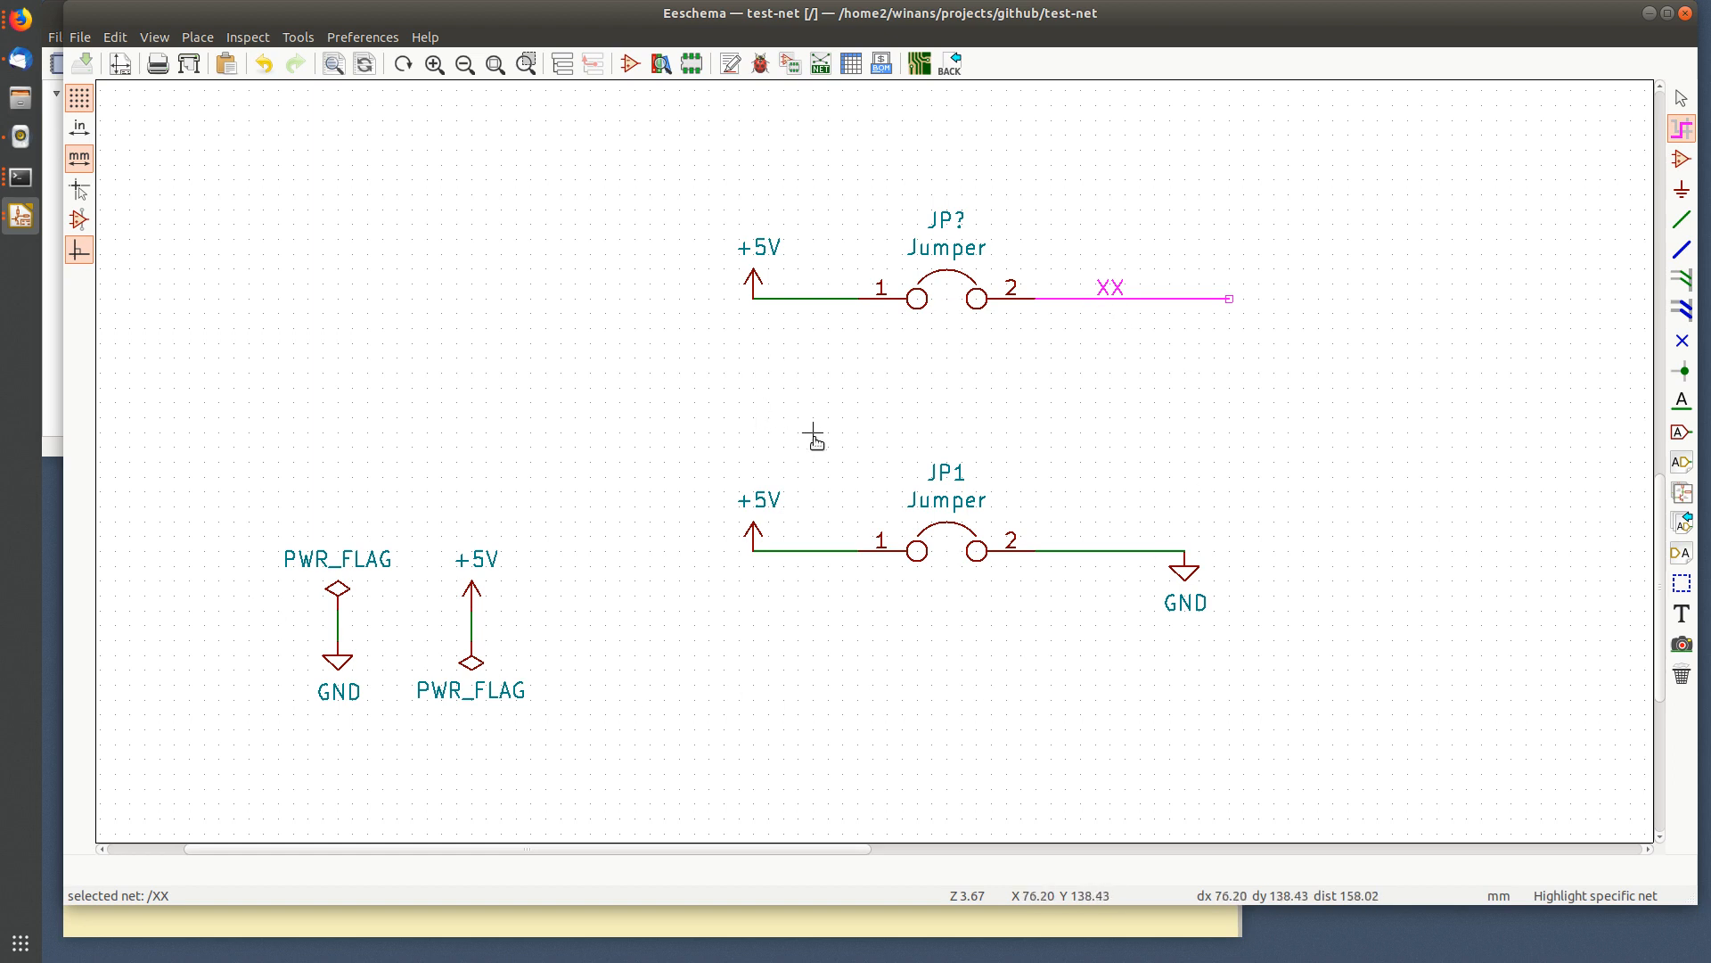
pyautogui.press('Escape')
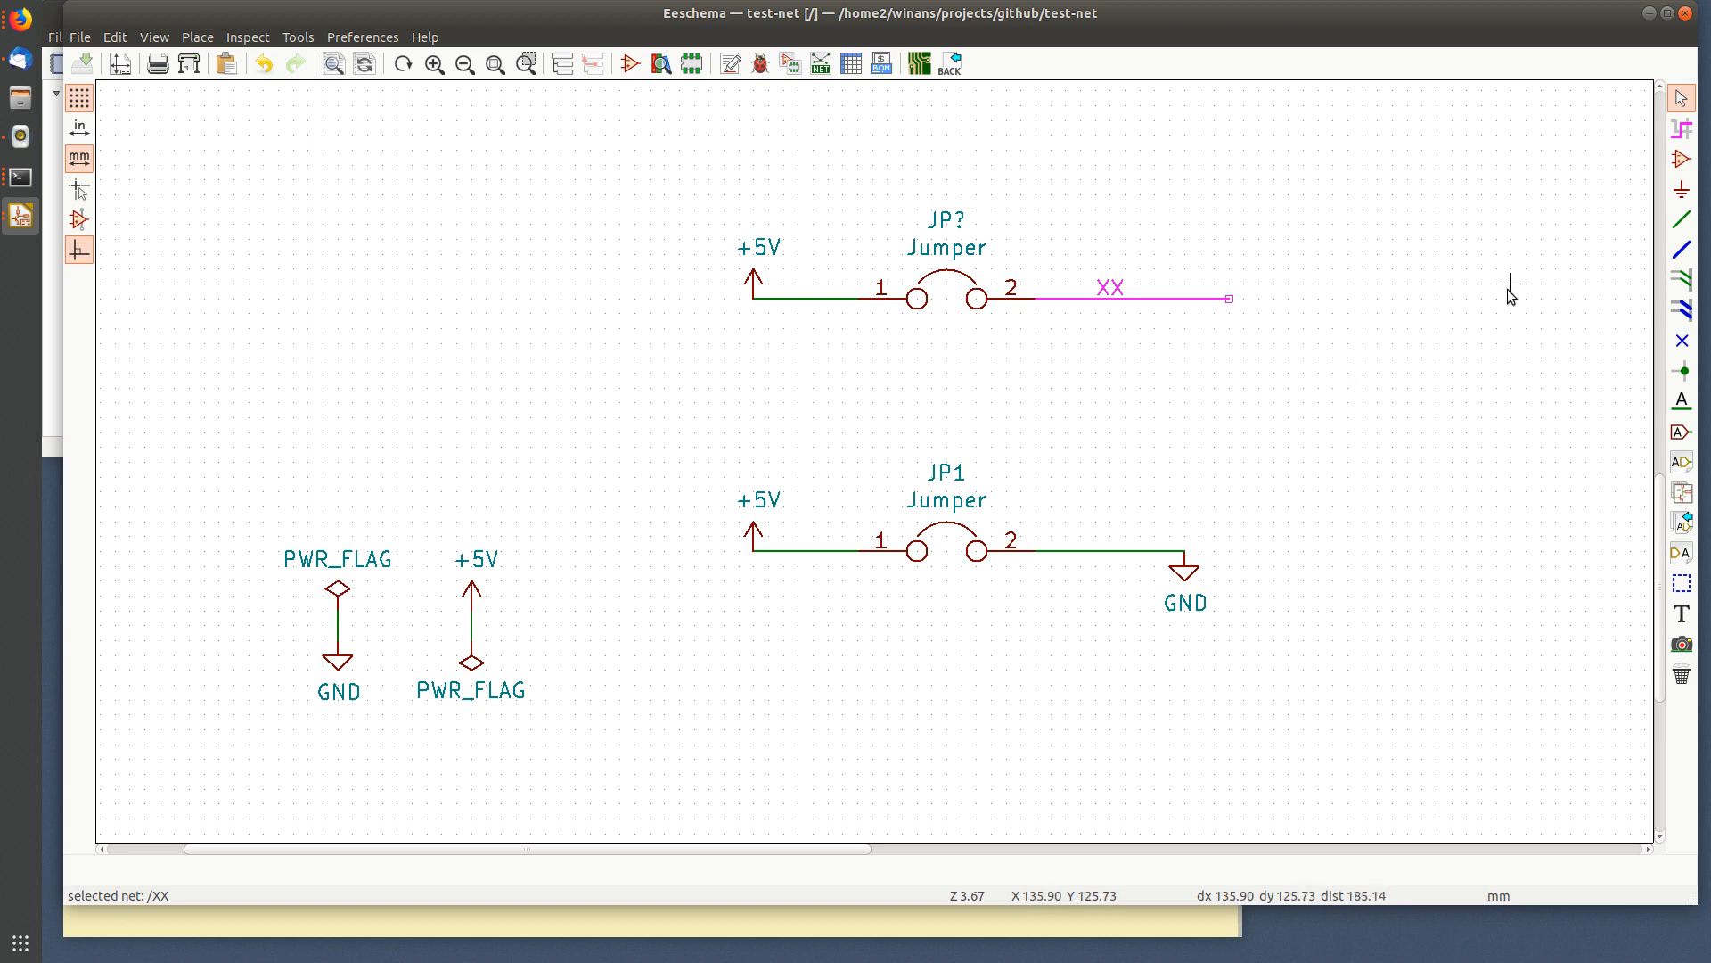
# - Add a local net label XX on the wire between JP1 pin 2 and GND
pyautogui.click(1682, 403)
pyautogui.click(1081, 553)
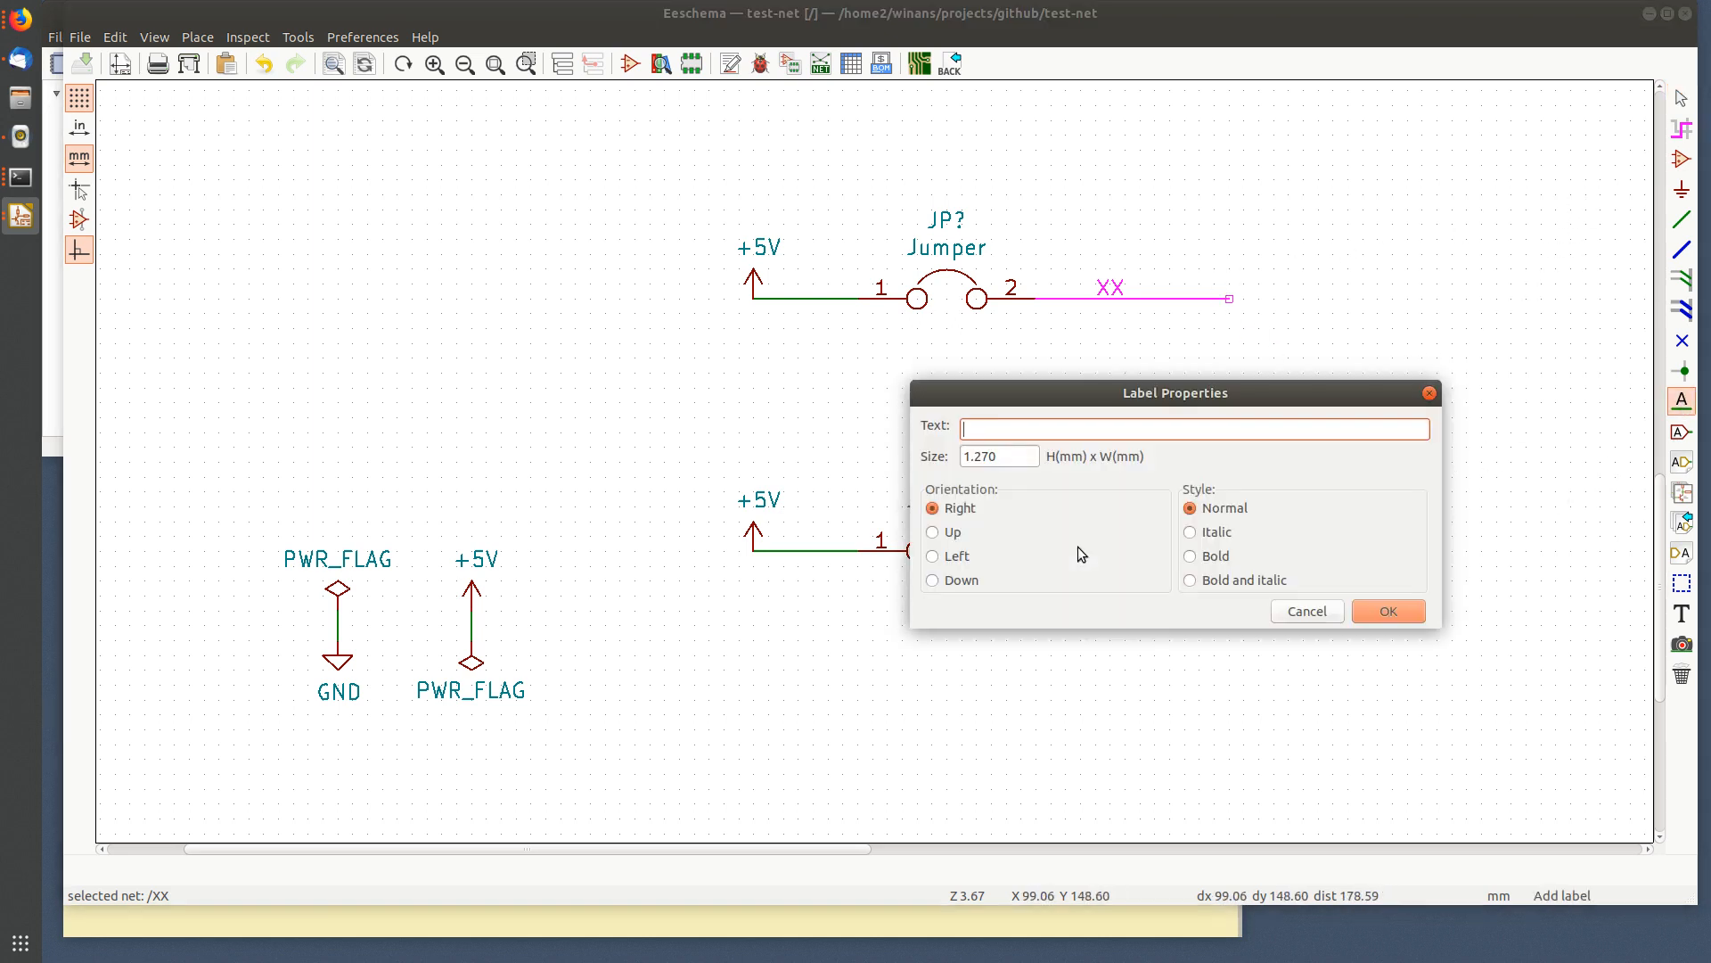
pyautogui.write('XX')
pyautogui.press('Return')
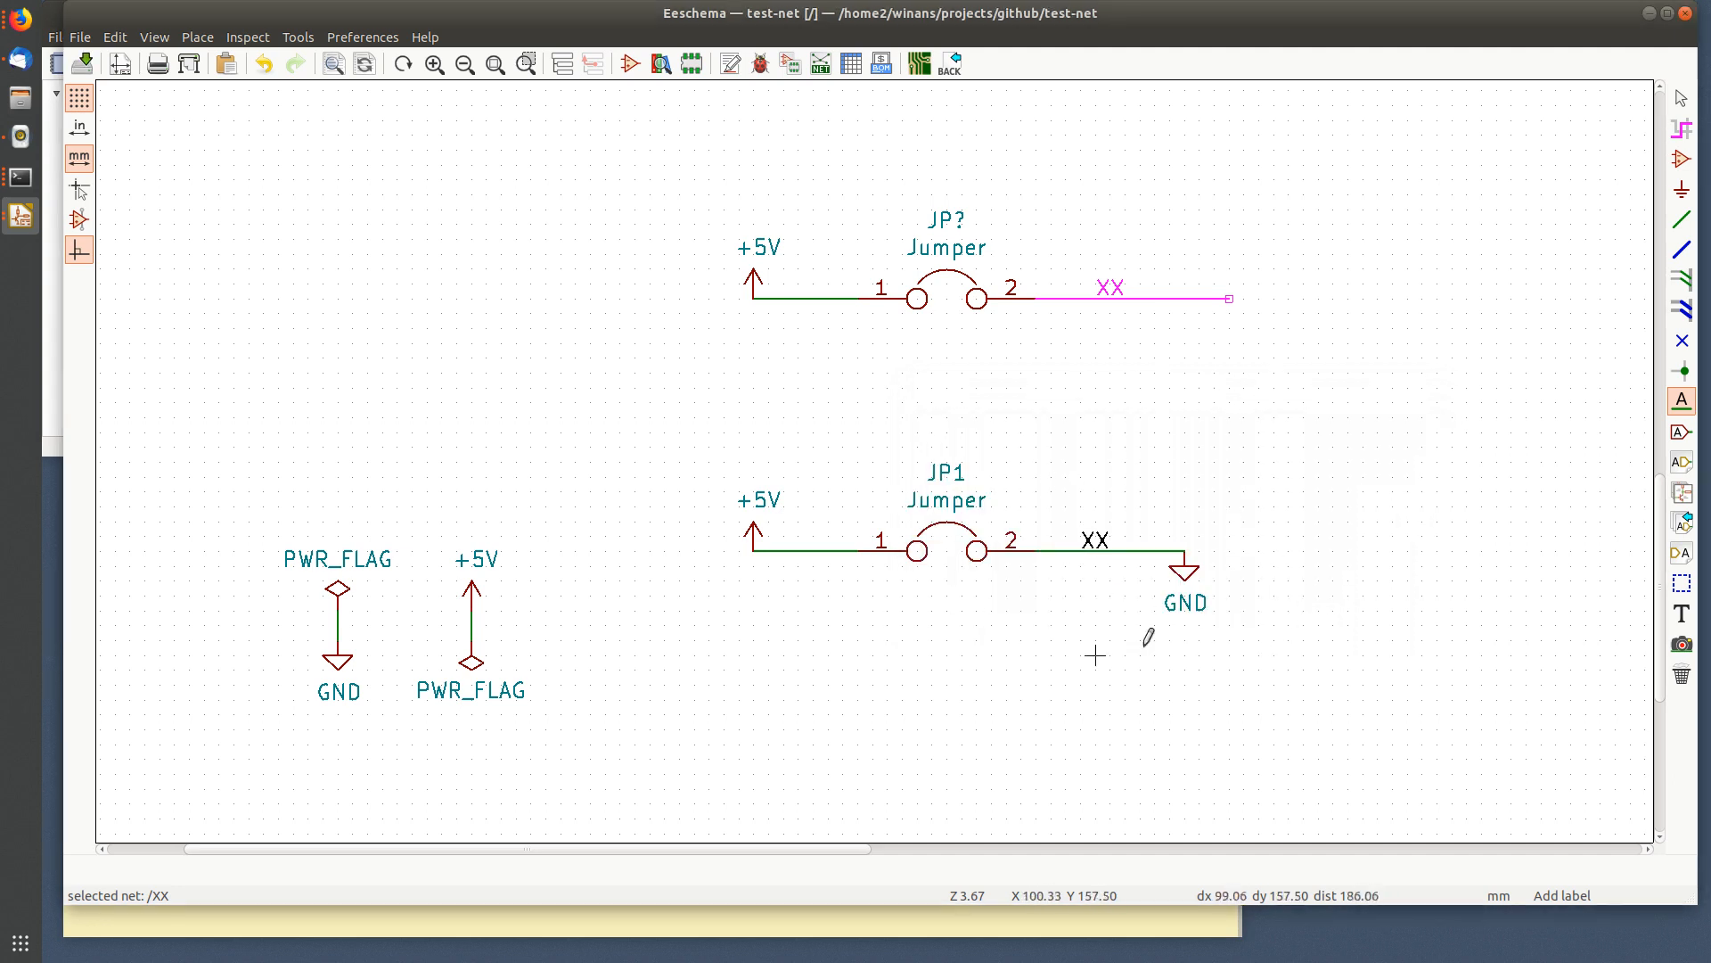
pyautogui.press('Escape')
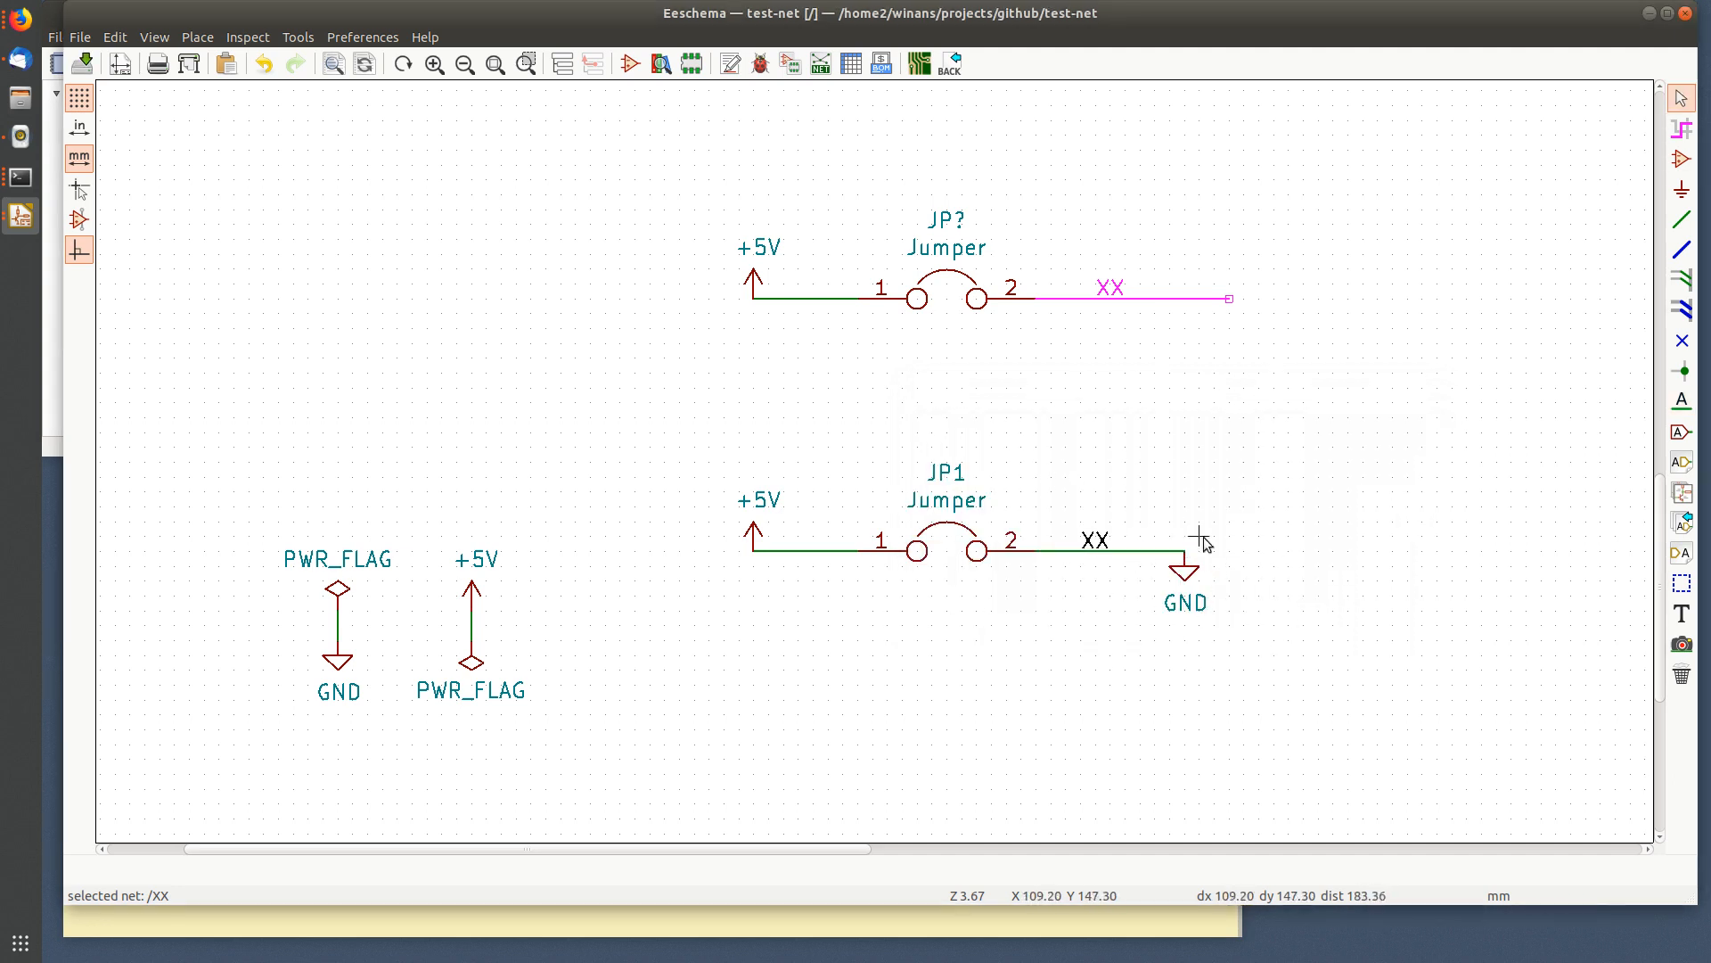
# - Clear the net highlight, and highlight the net of the copied jumper's XX wire again
pyautogui.click(1682, 129)
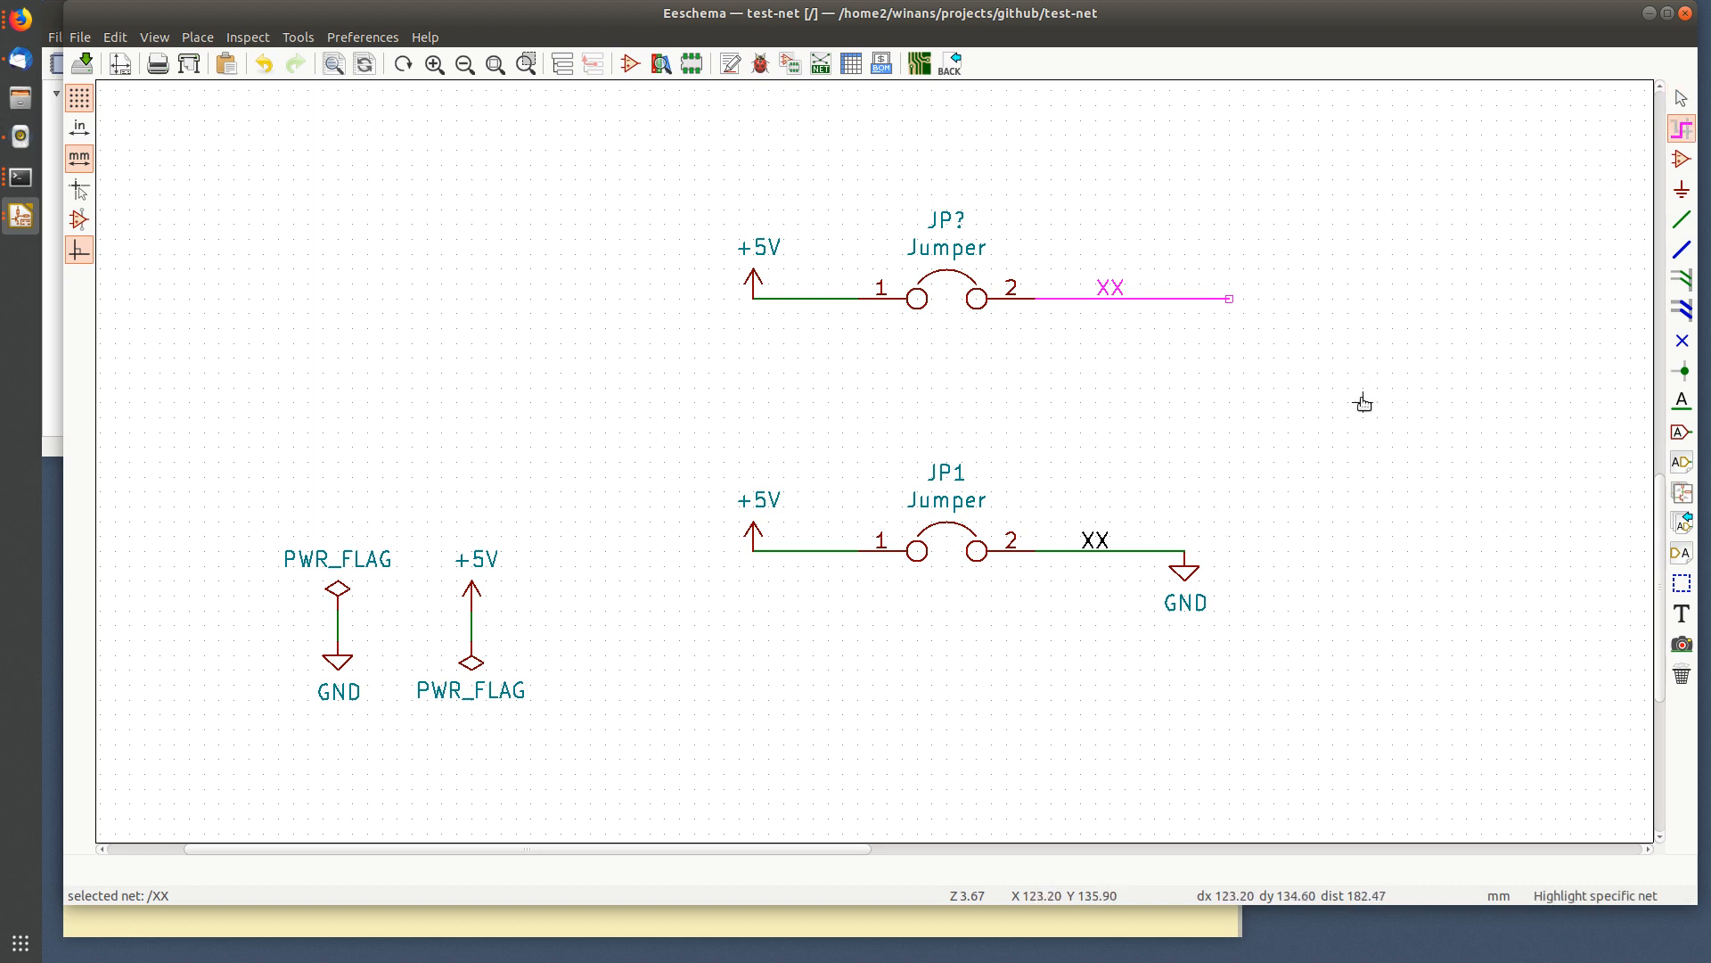
pyautogui.click(1364, 403)
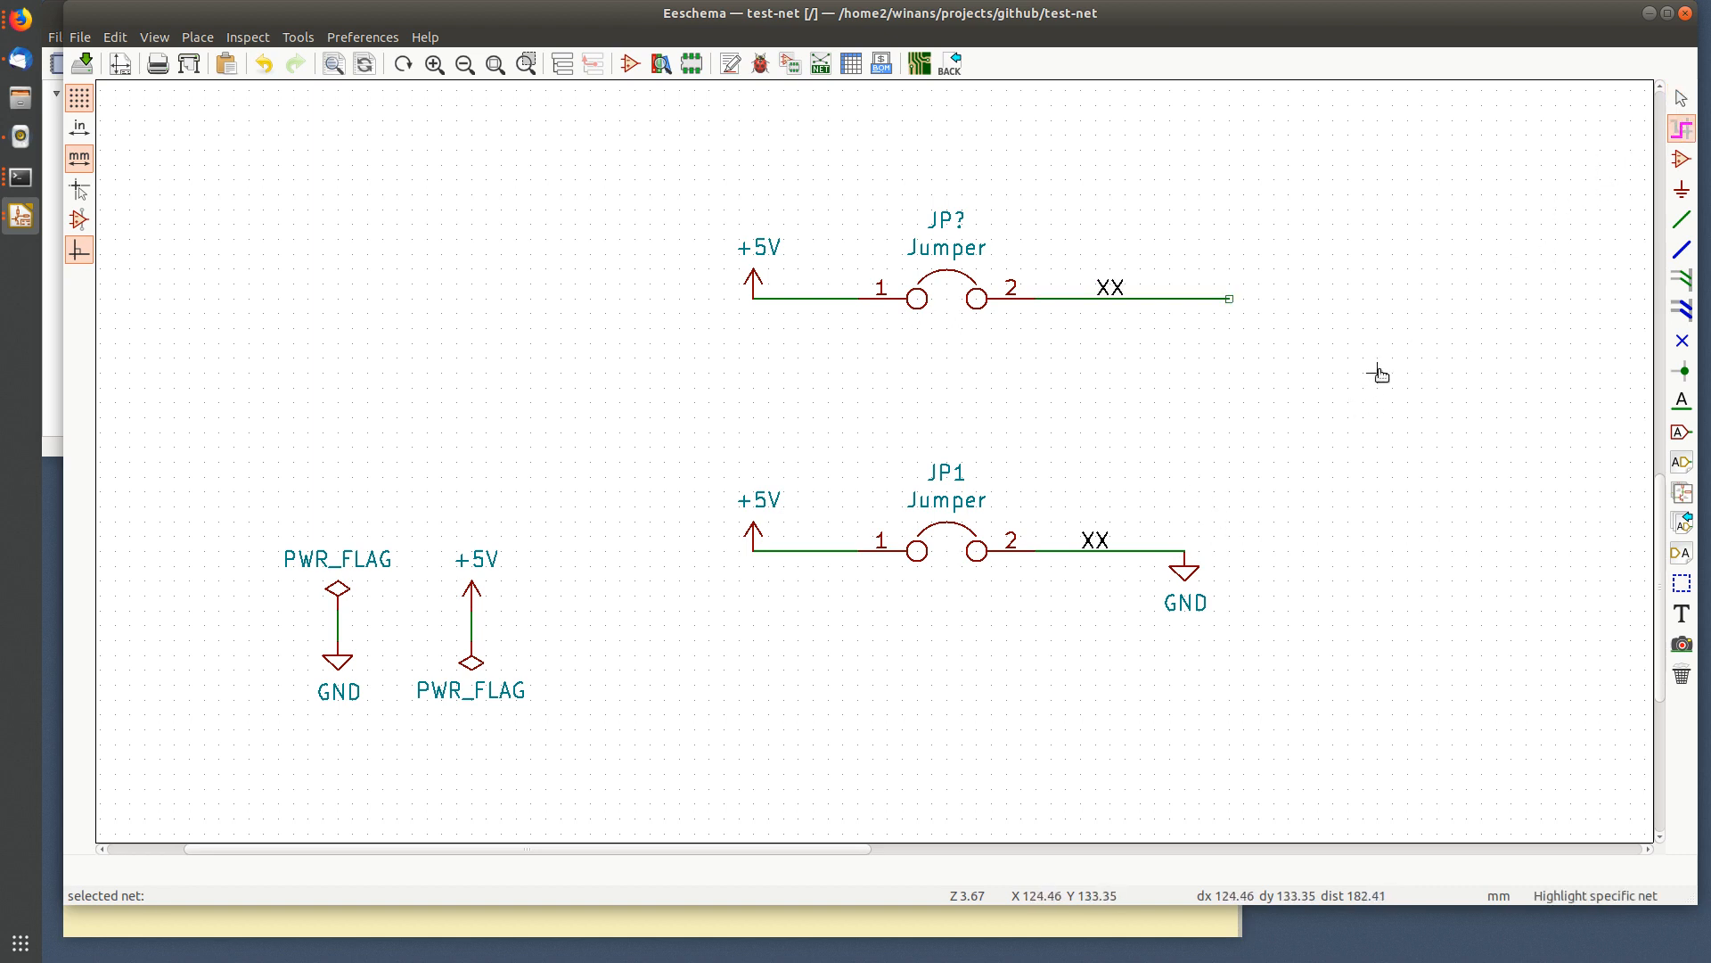
pyautogui.click(1175, 302)
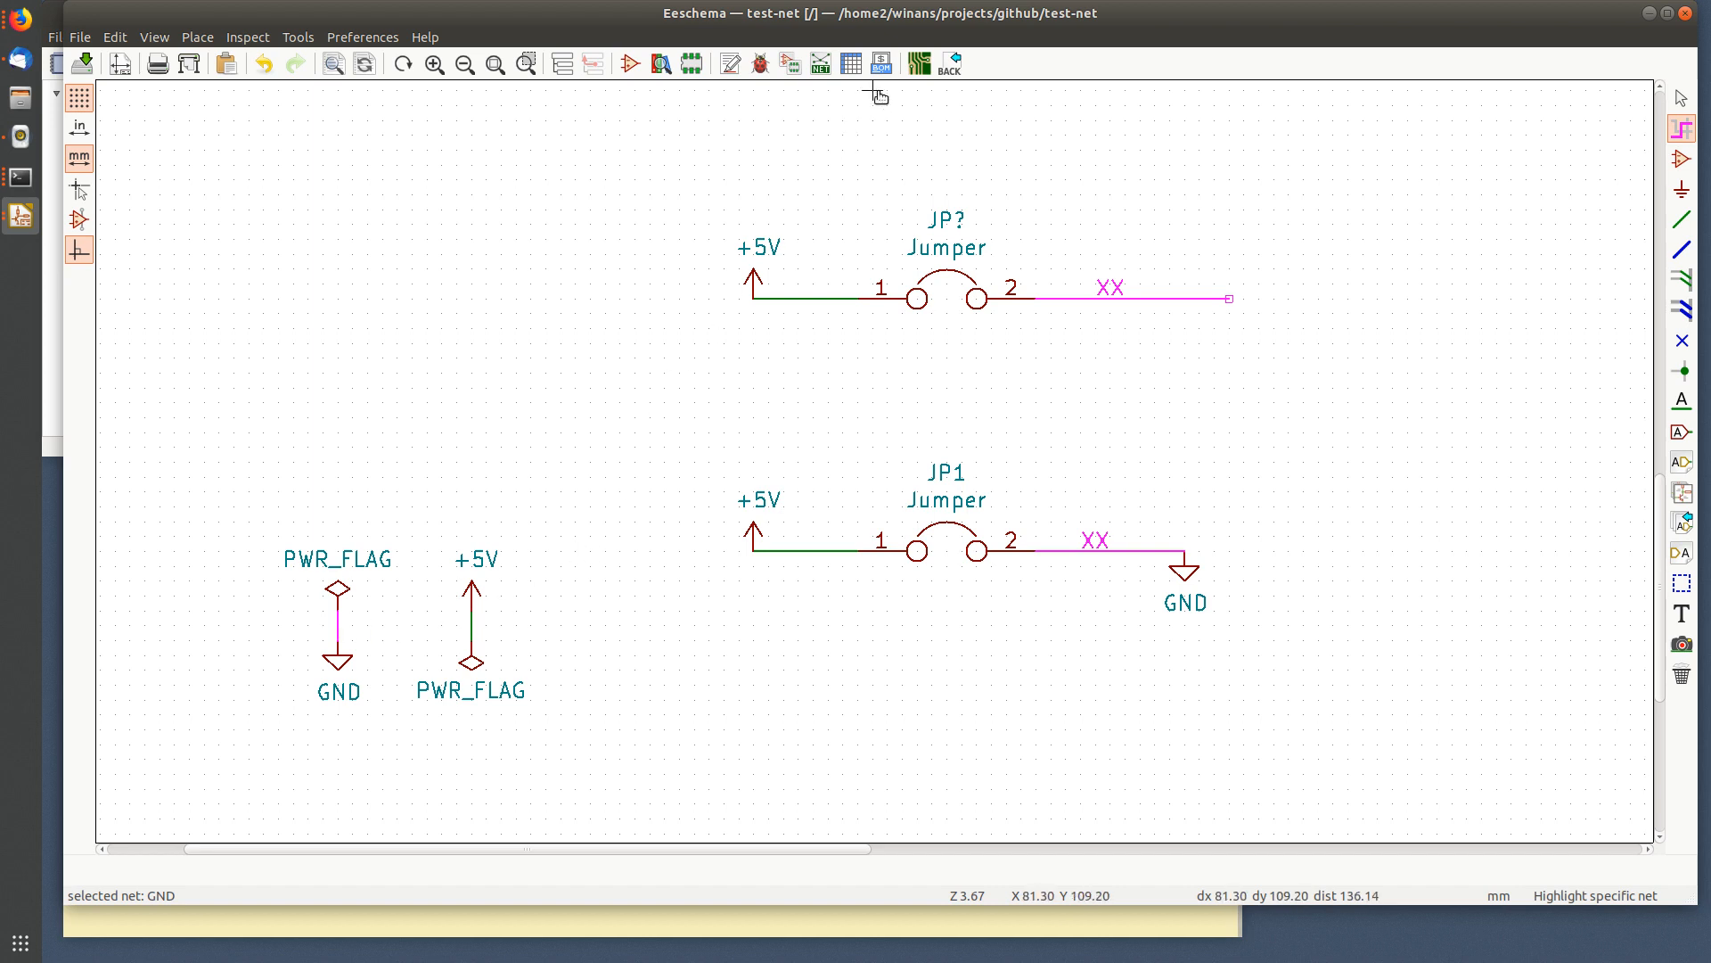
# - Generate the Pcbnew netlist, annotating the unnumbered jumper, and save it over the existing test-net.net
pyautogui.click(822, 66)
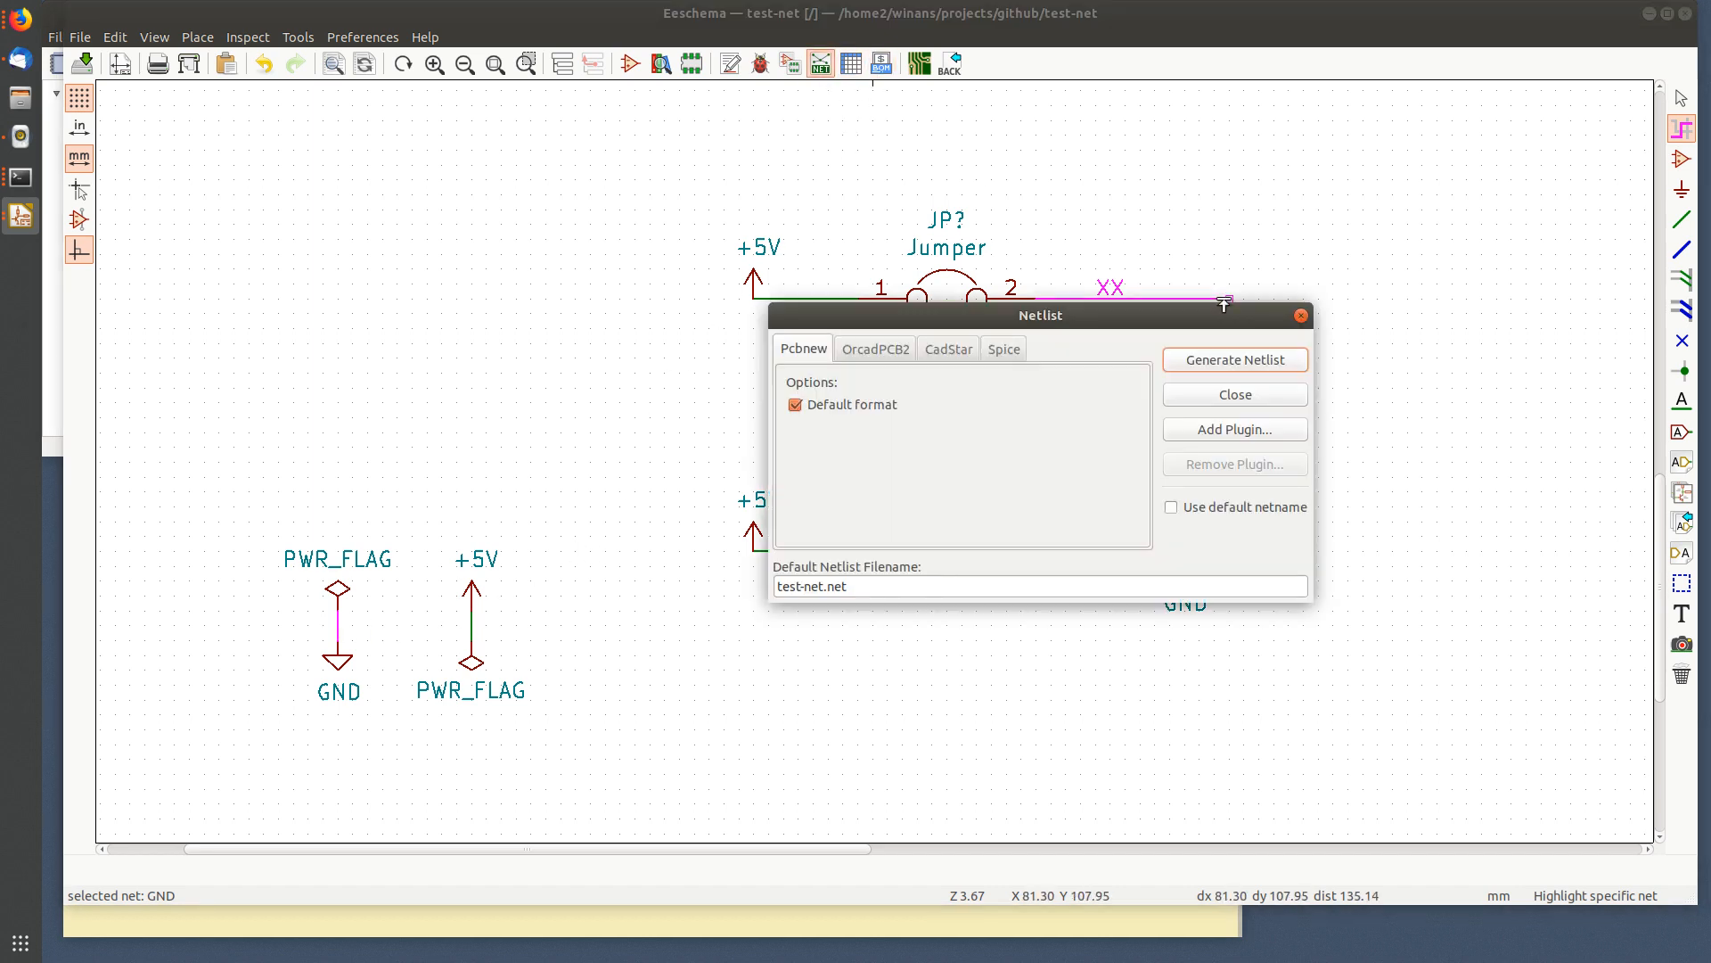
pyautogui.click(1266, 364)
pyautogui.click(1466, 796)
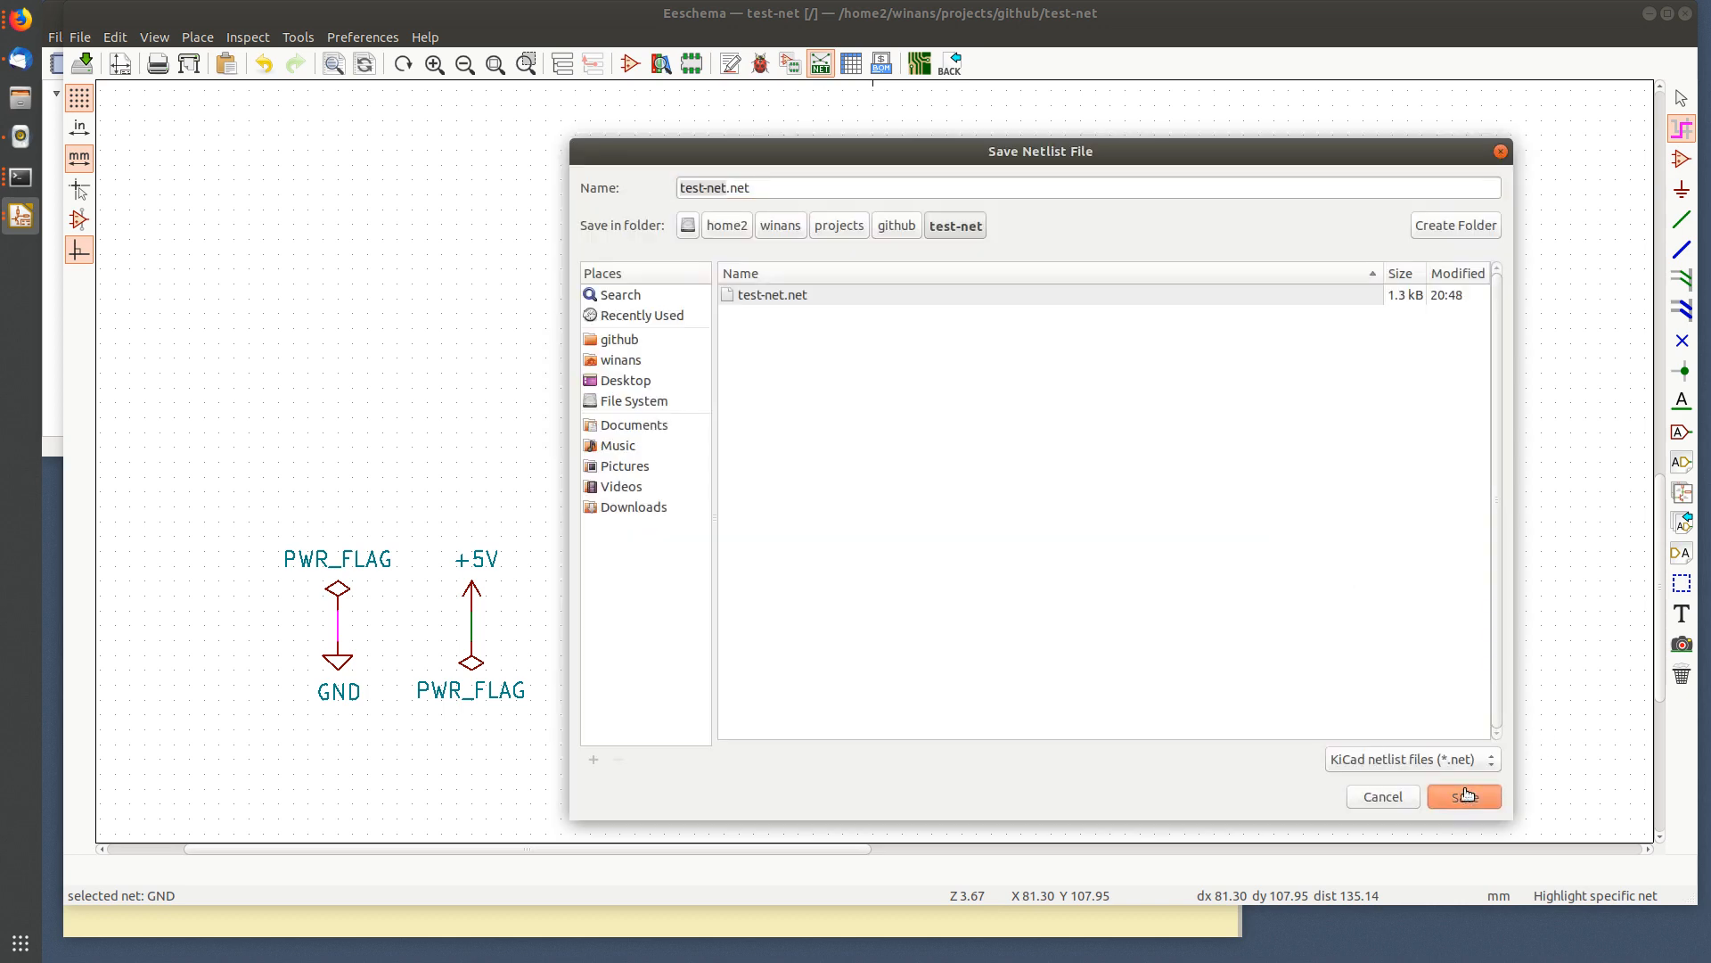
pyautogui.click(1259, 452)
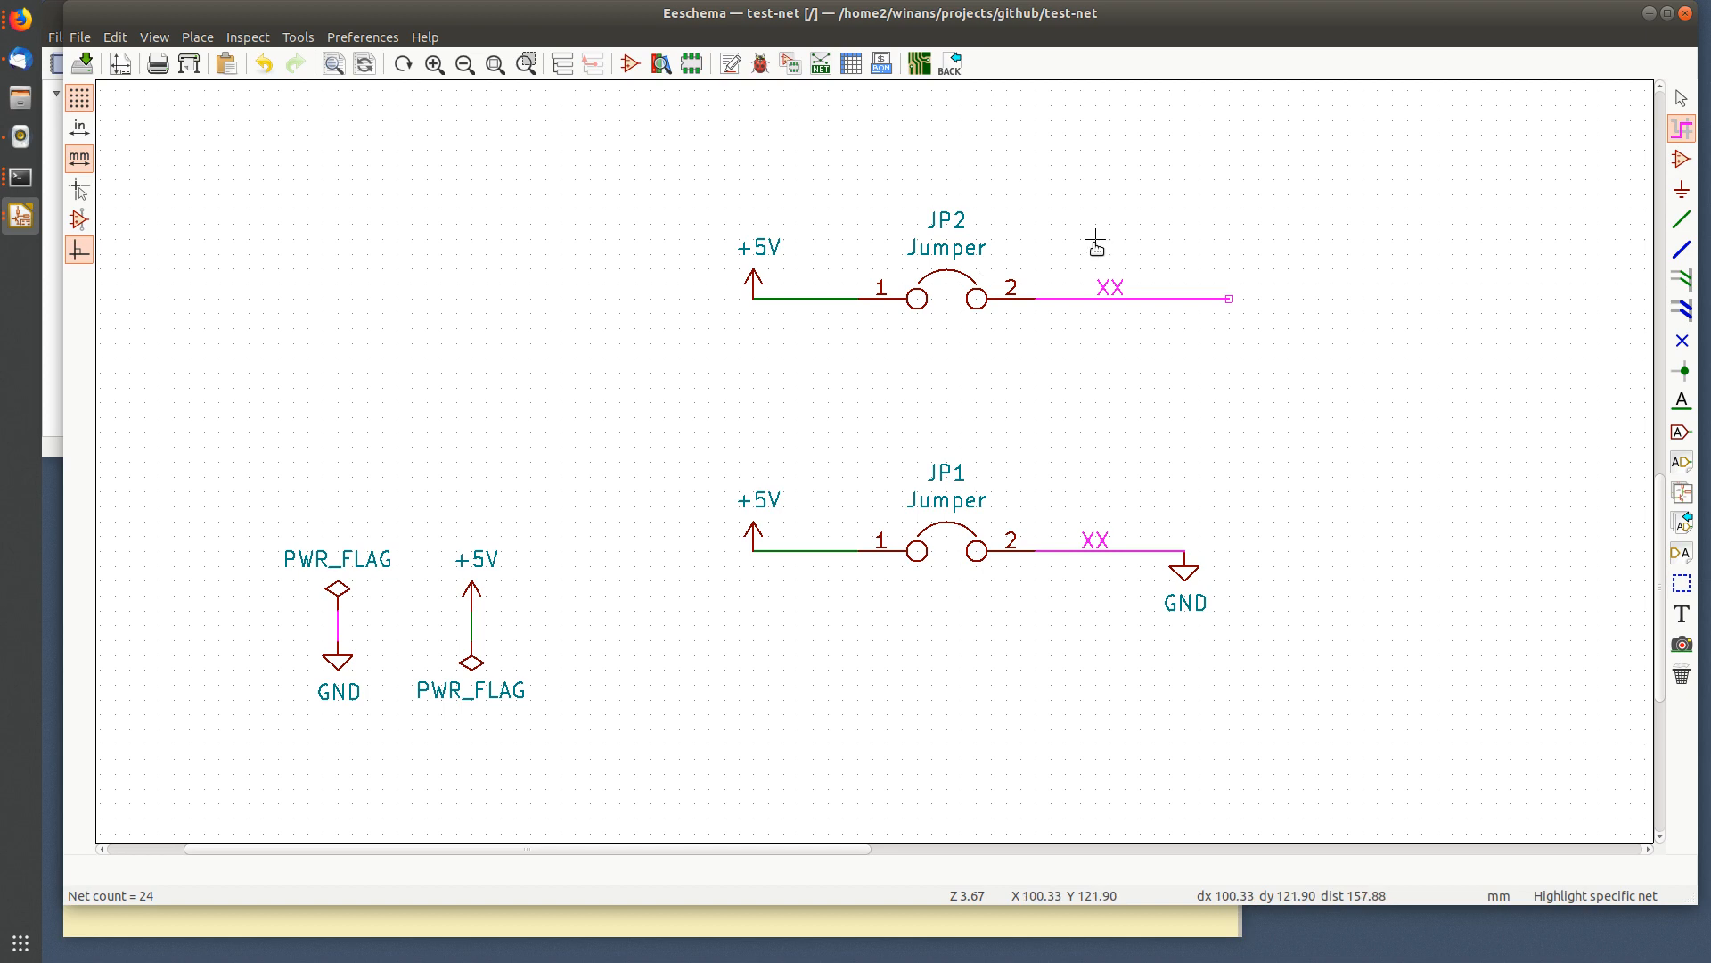
pyautogui.press('Escape')
# - Switch to the terminal, reopen test-net.net in less by recalling the earlier command, and examine the GND and +5V net entries
pyautogui.click(632, 933)
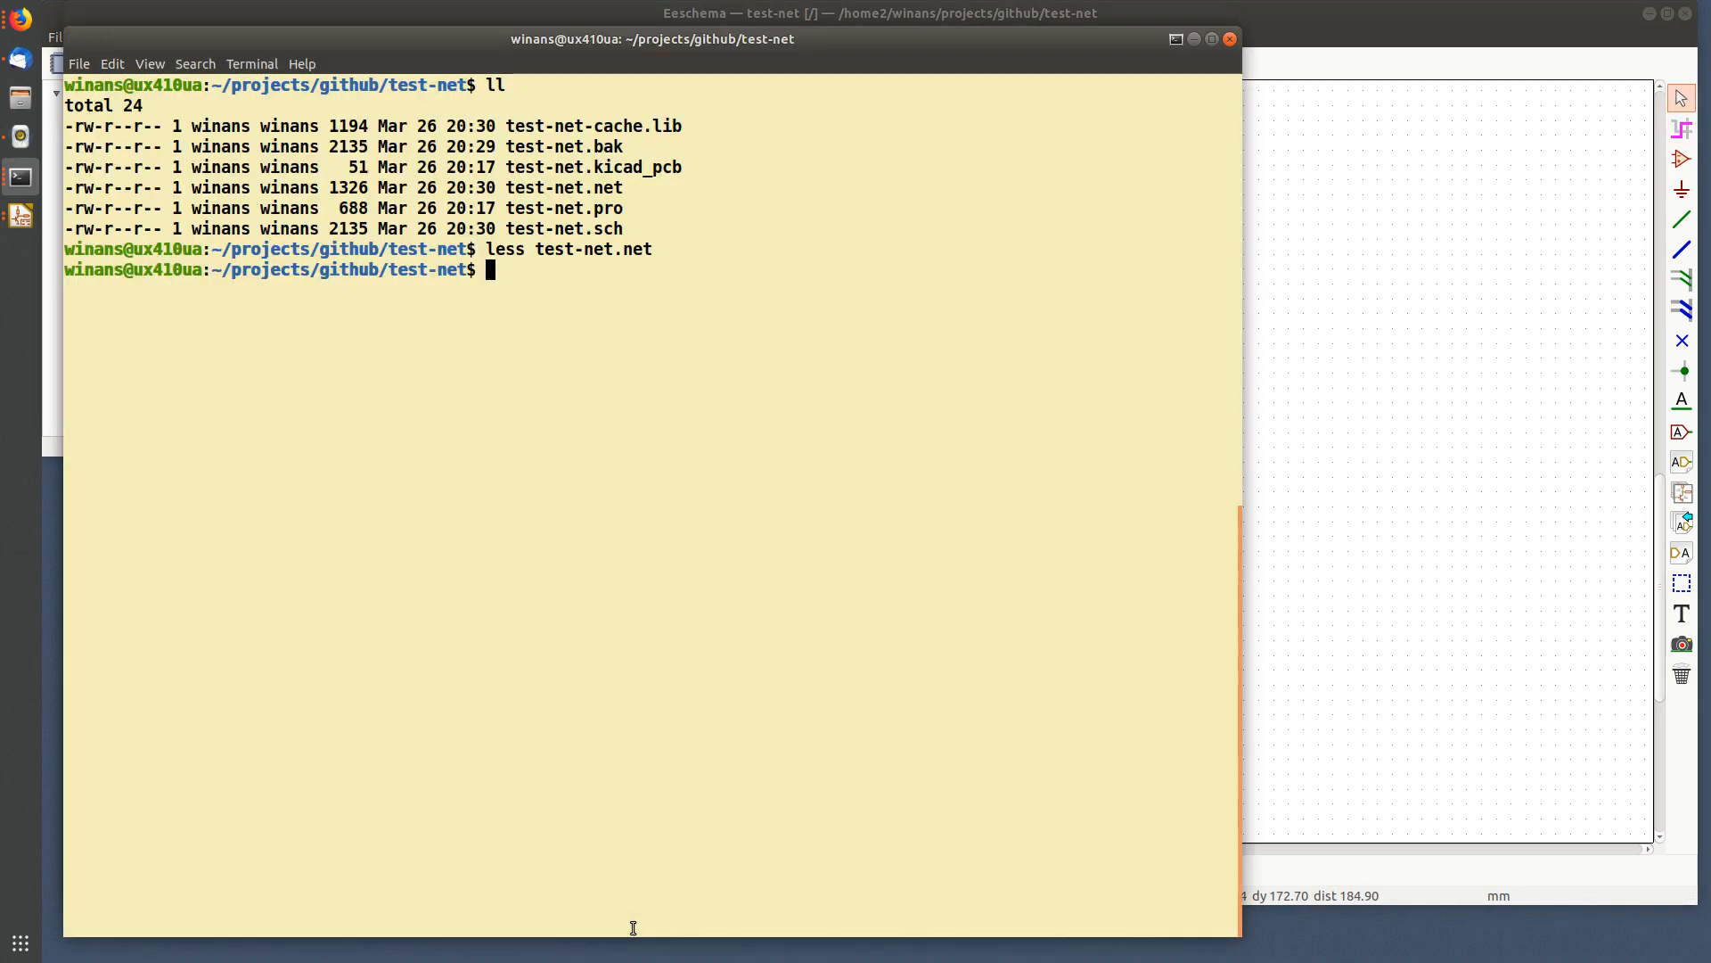
pyautogui.write('@')
pyautogui.write('les')
pyautogui.press('Return')
pyautogui.scroll(-4, 682, 870)
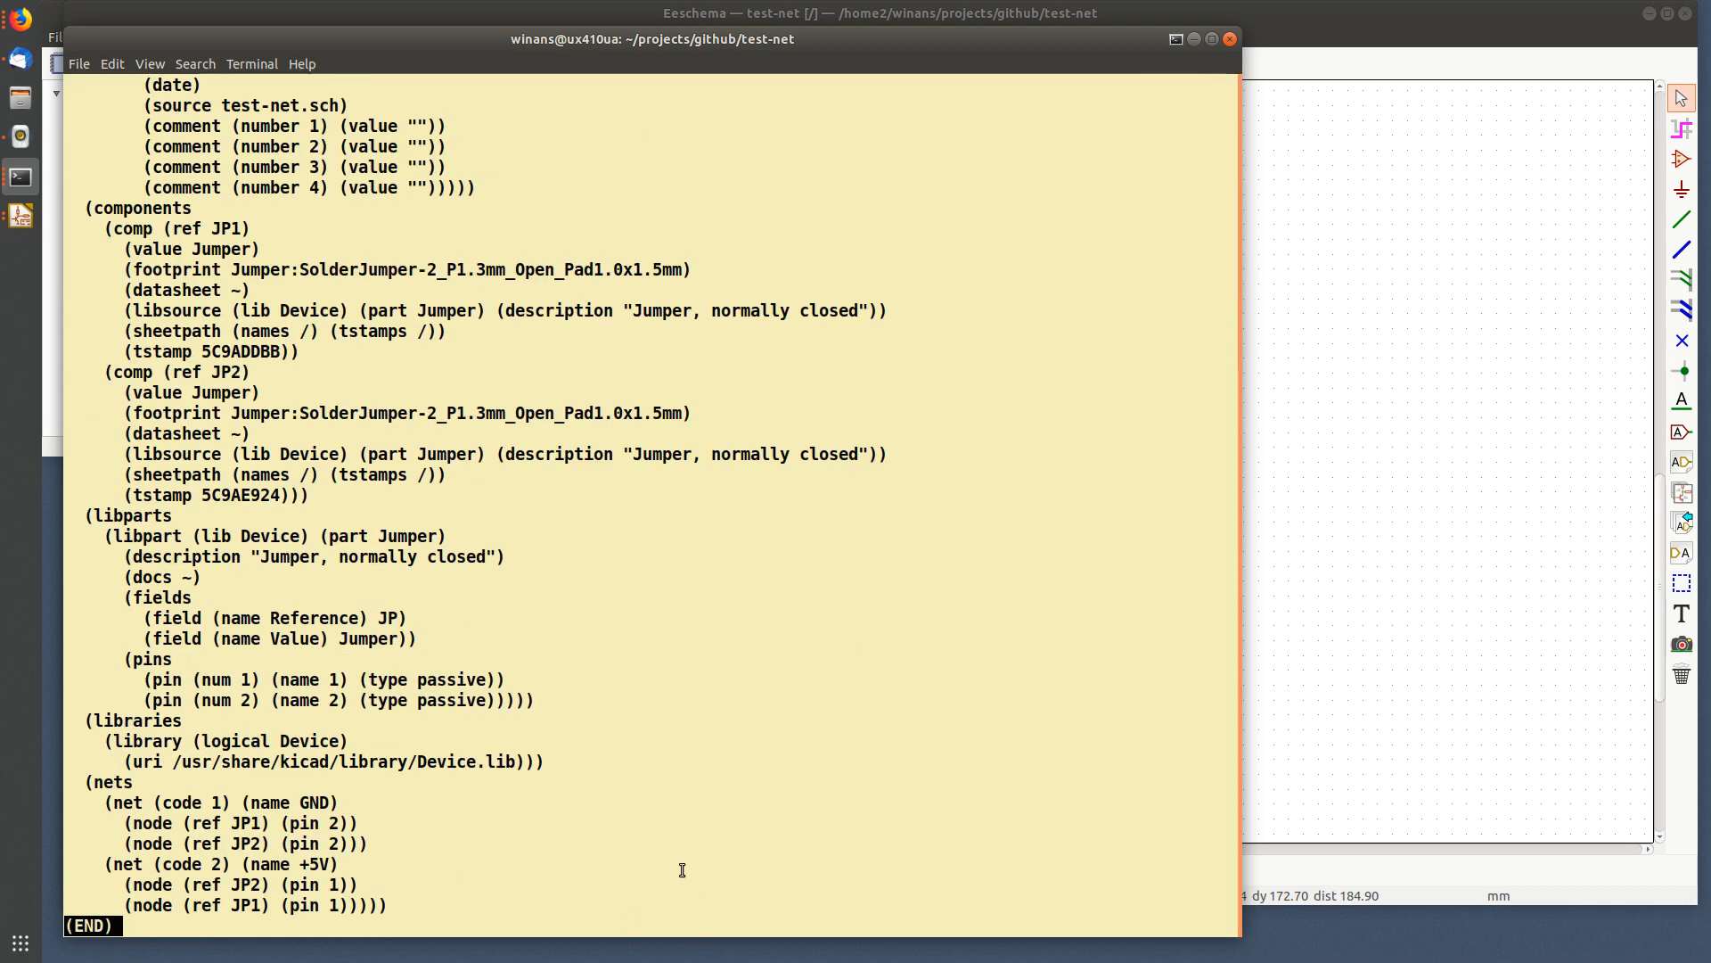
pyautogui.moveTo(306, 805); pyautogui.dragTo(423, 888)
pyautogui.tripleClick(349, 864)
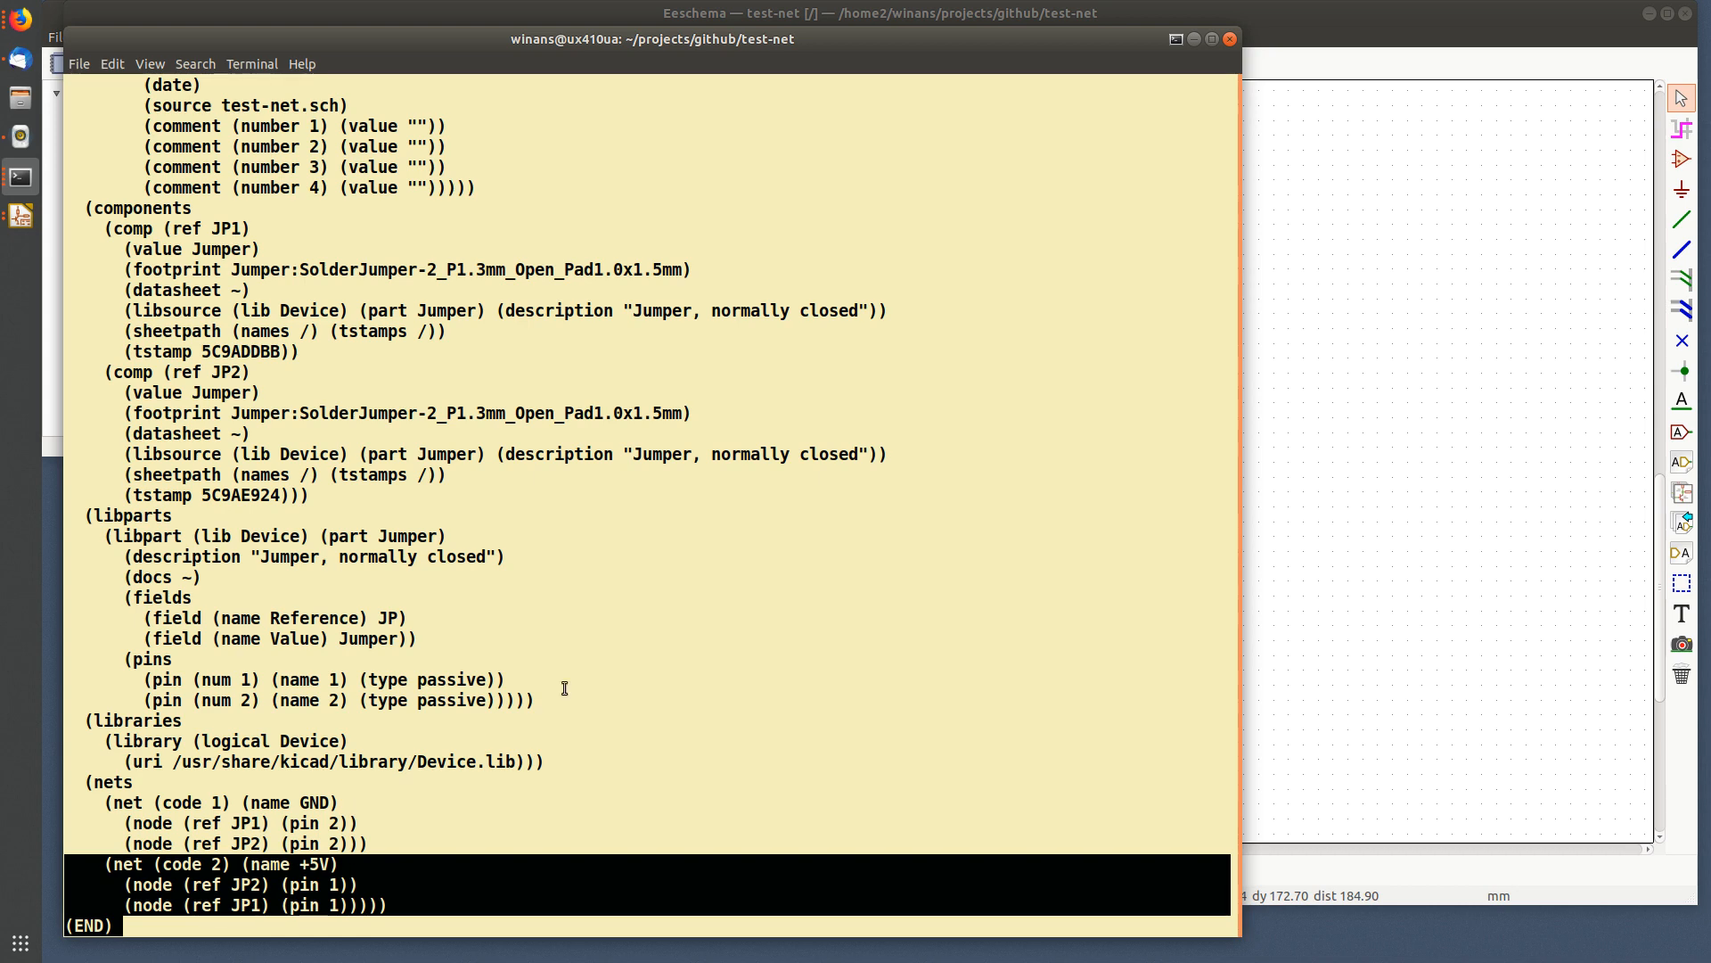
# - Return to the schematic in Eeschema and clear the net highlighting
pyautogui.click(1355, 39)
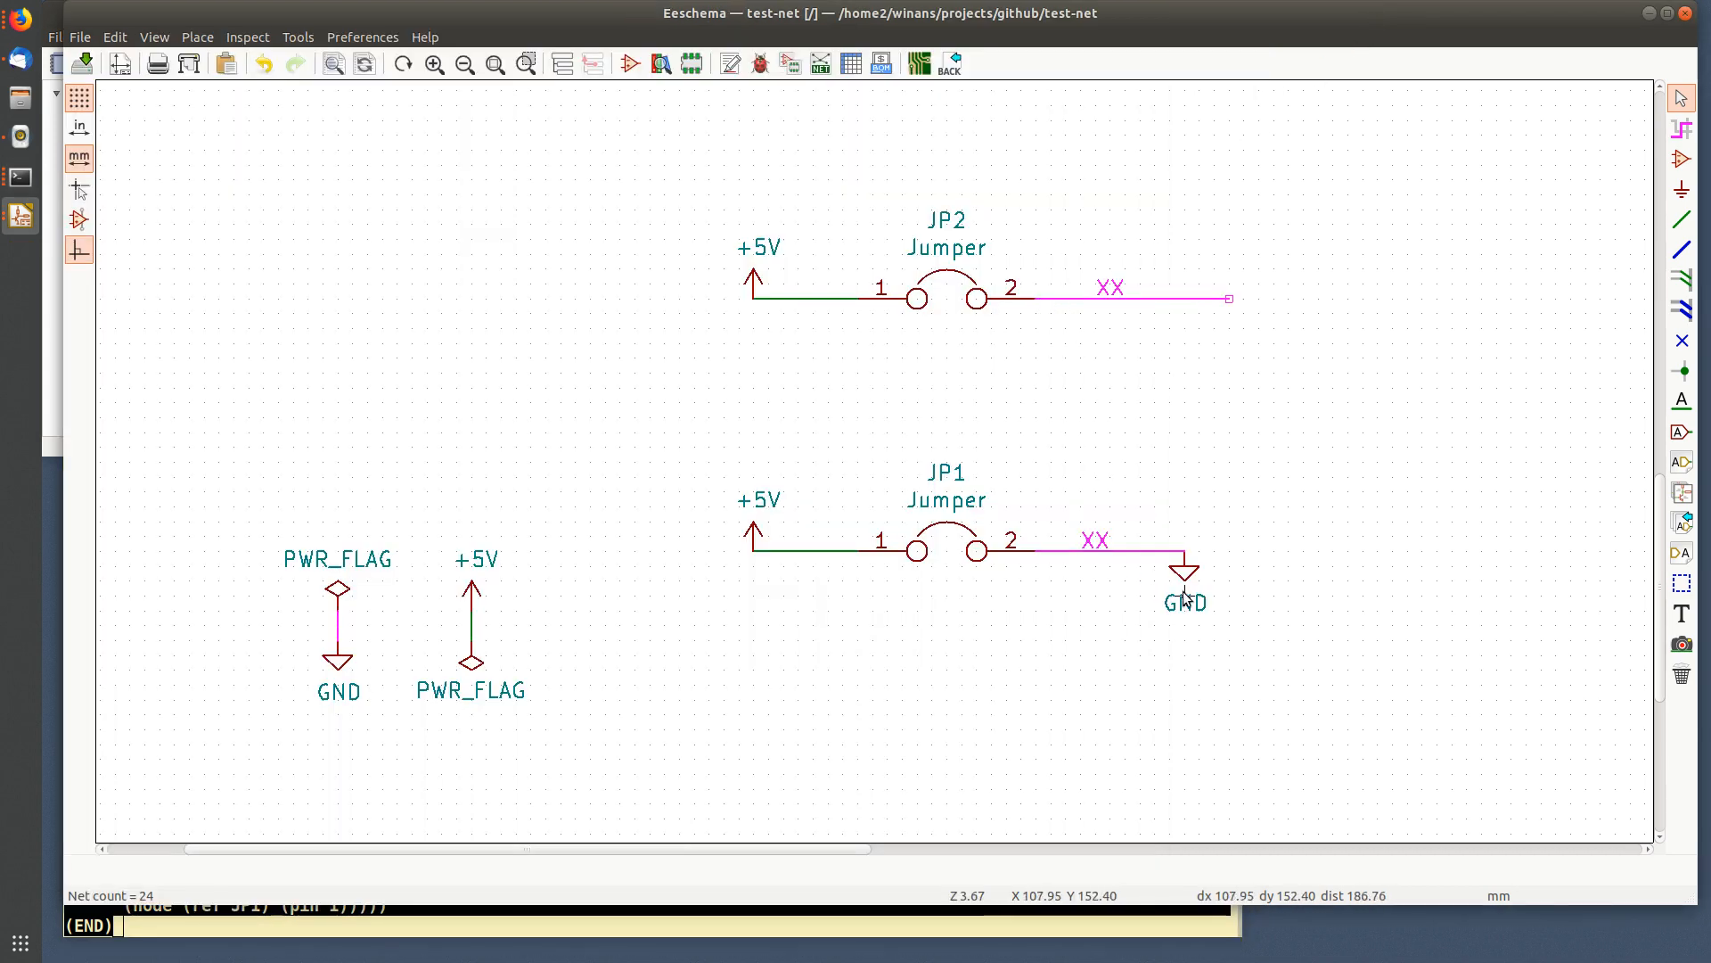
pyautogui.click(1682, 129)
pyautogui.click(1484, 255)
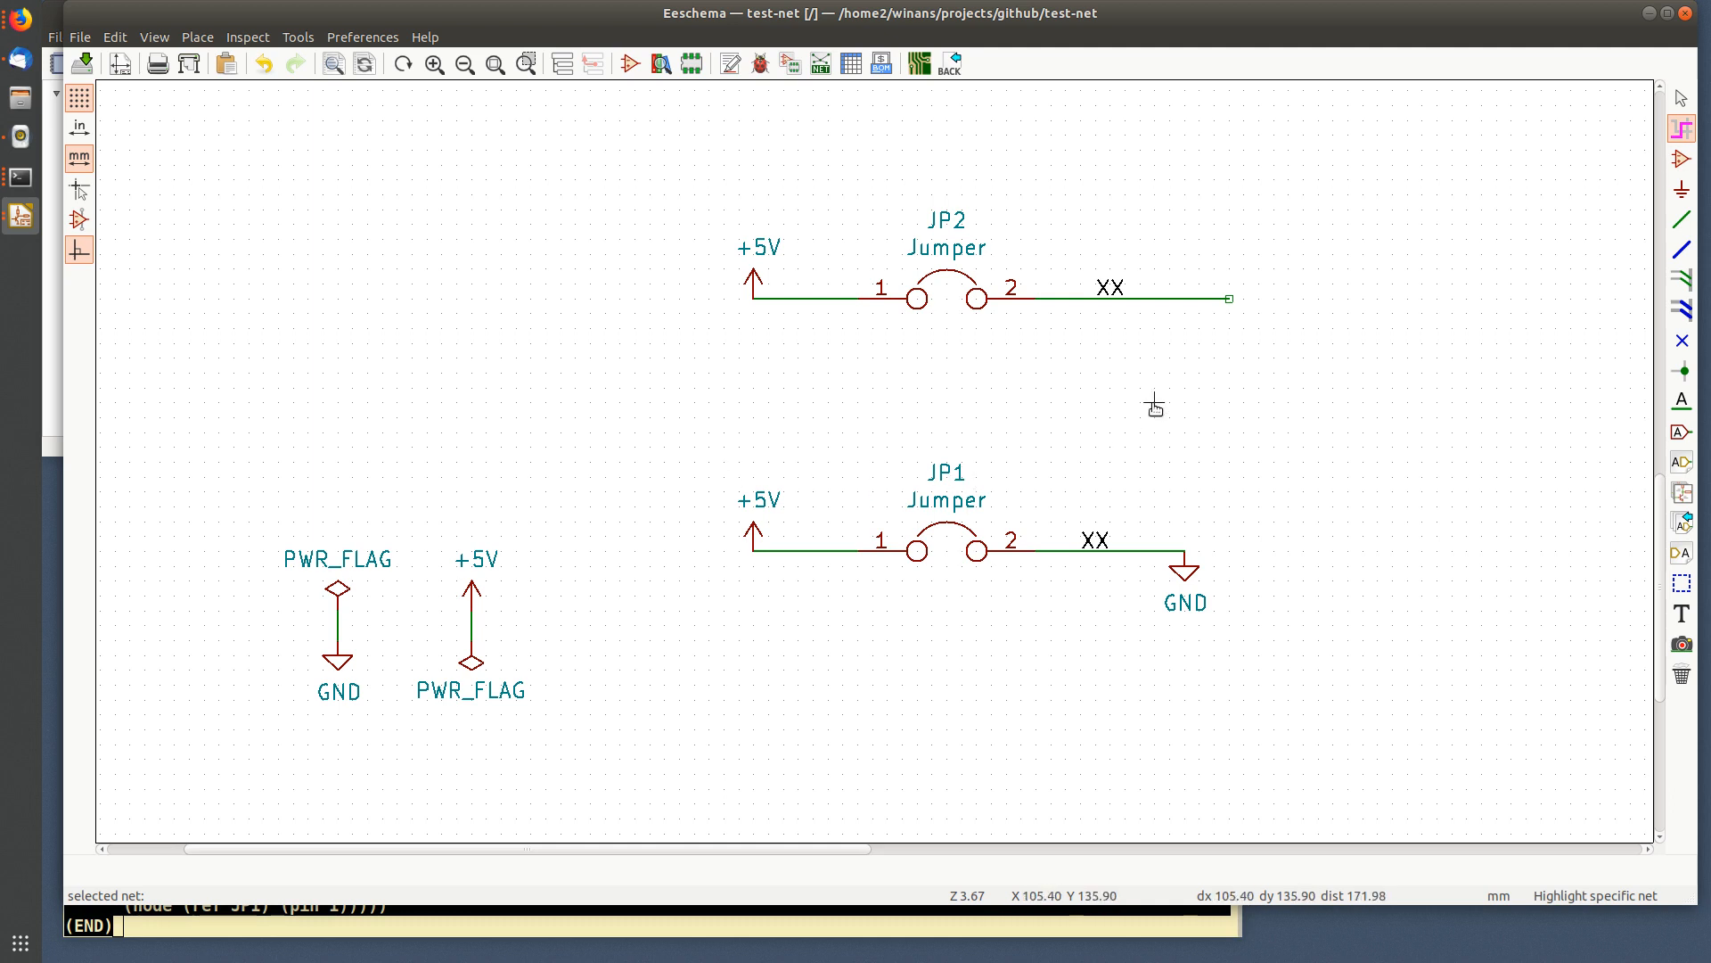
pyautogui.press('Escape')
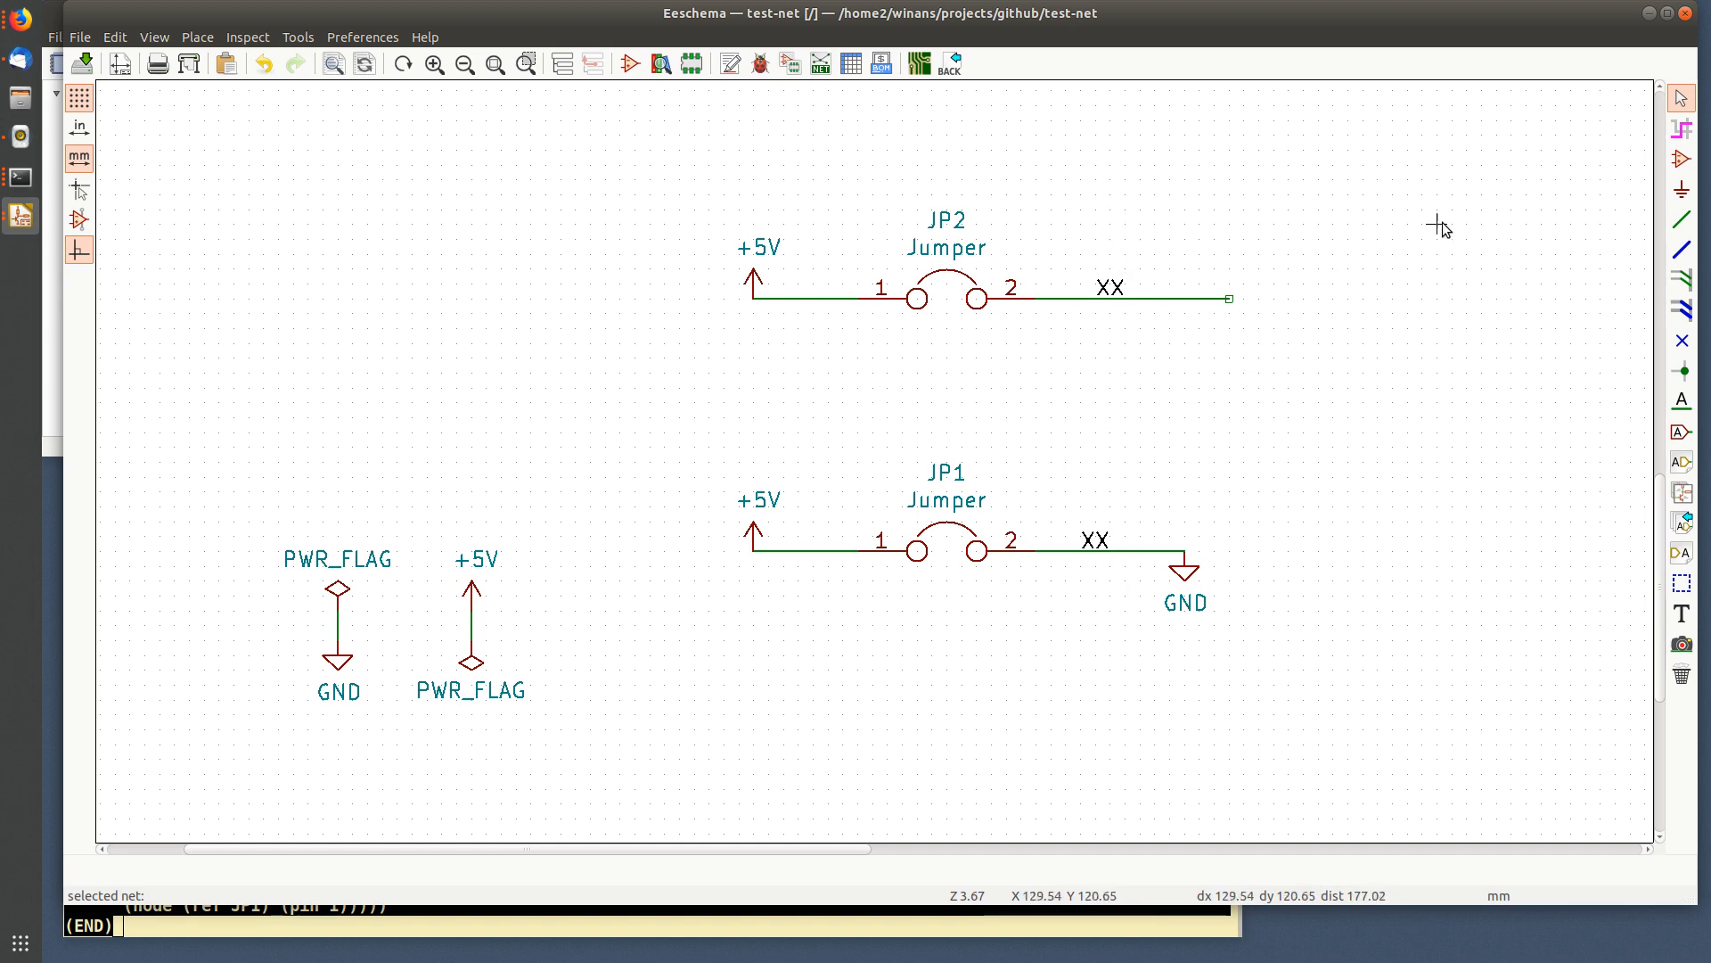
# - Place a VCC power symbol beside the +5V symbol that is wired to PWR_FLAG, level with it
pyautogui.click(1682, 186)
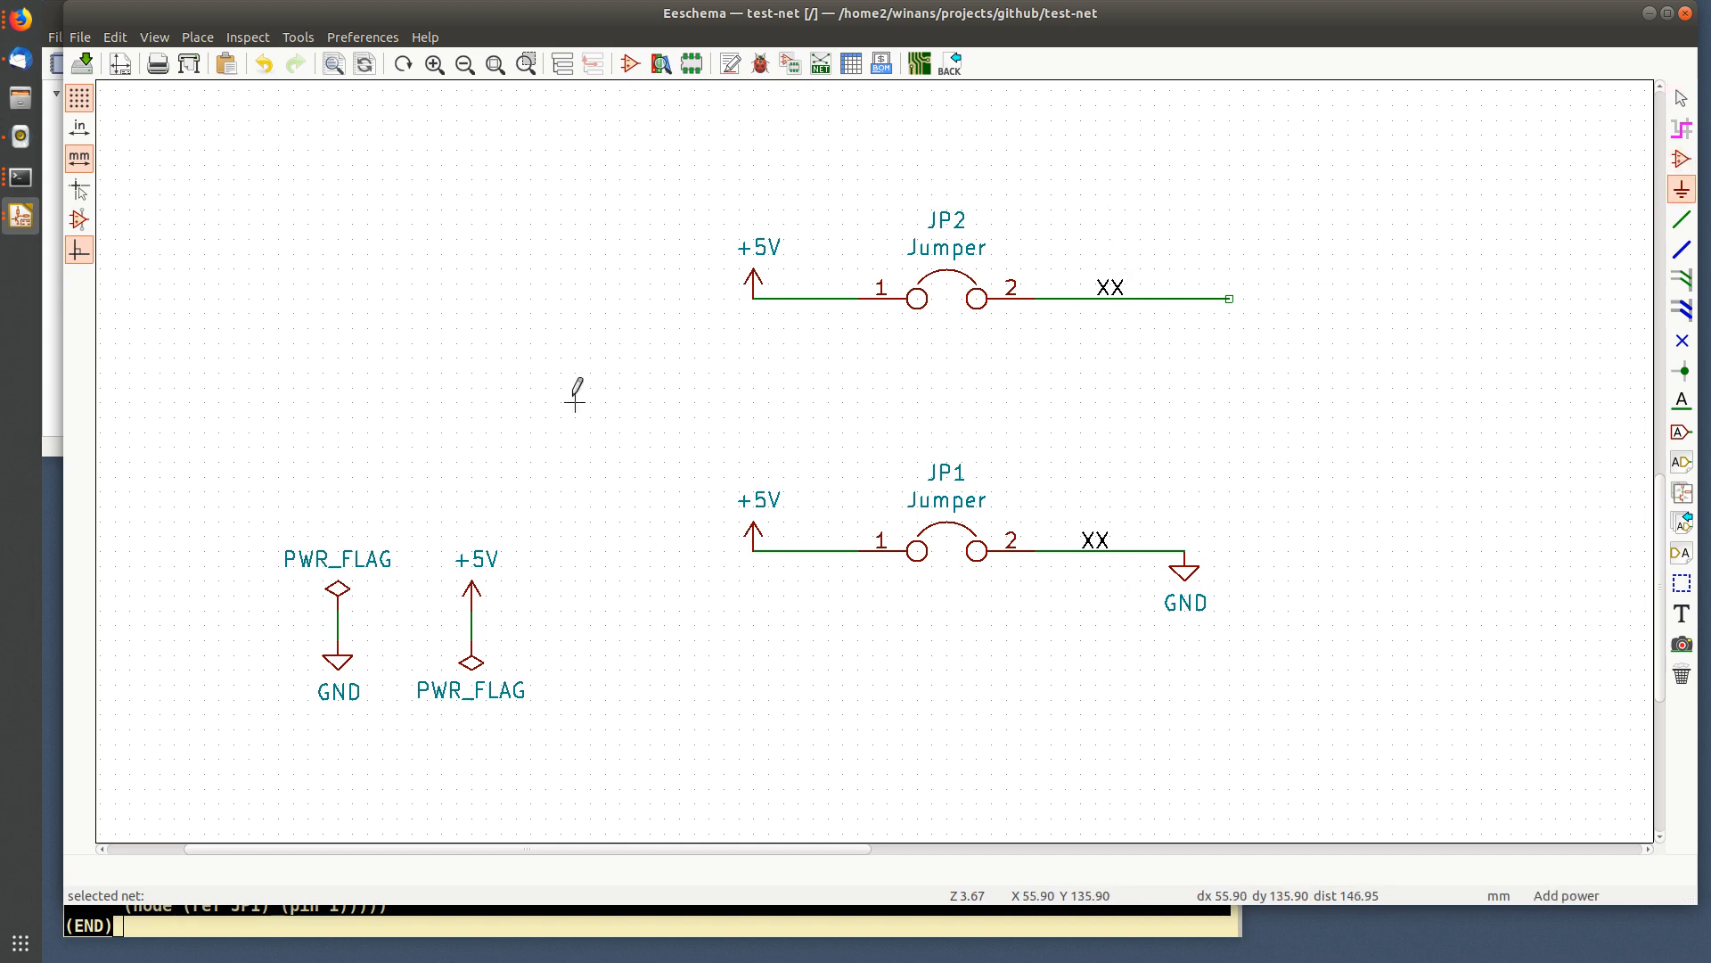
pyautogui.click(545, 396)
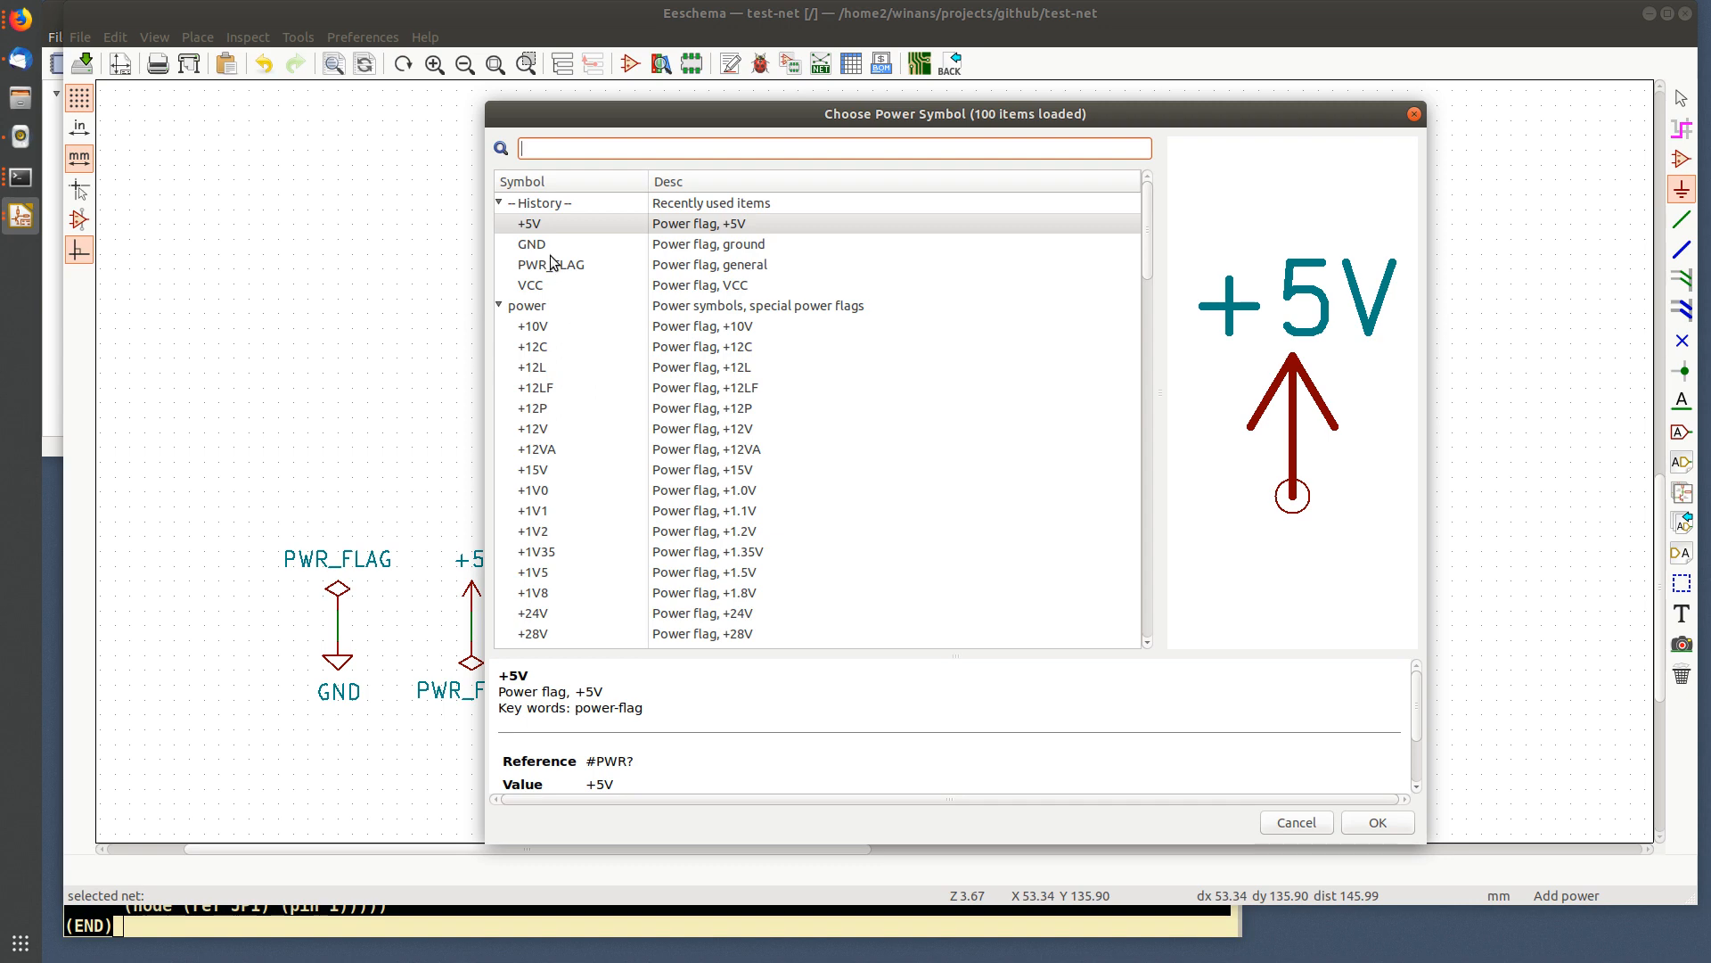
pyautogui.doubleClick(549, 286)
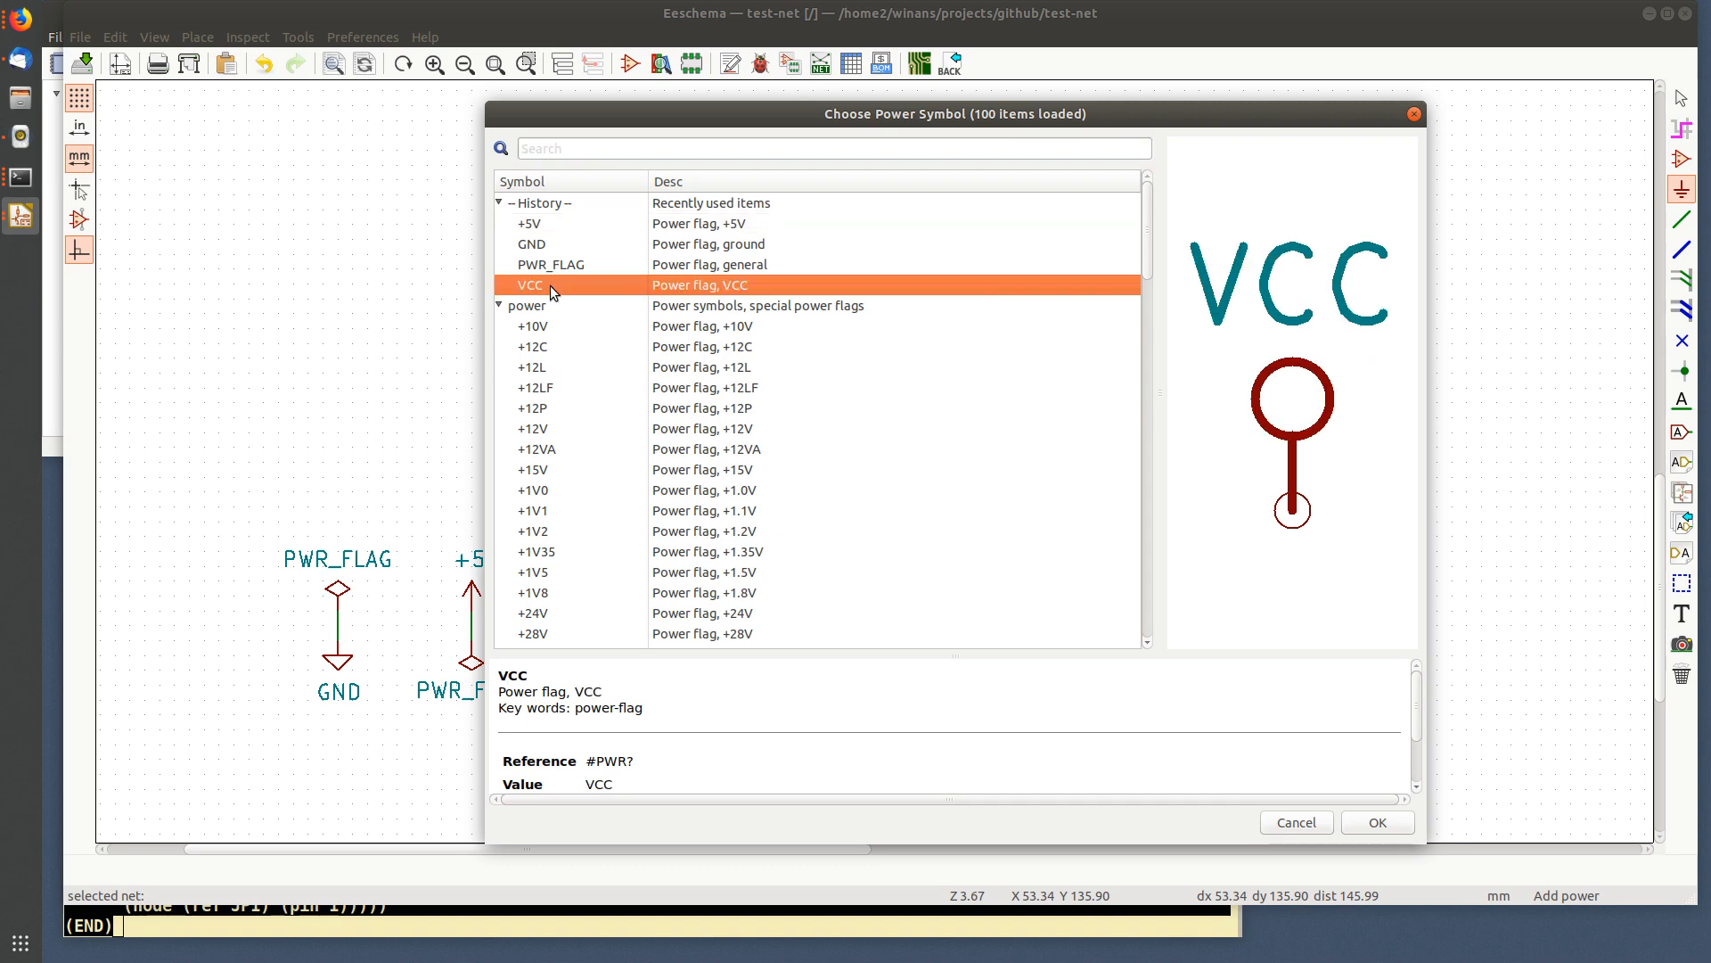
pyautogui.click(547, 610)
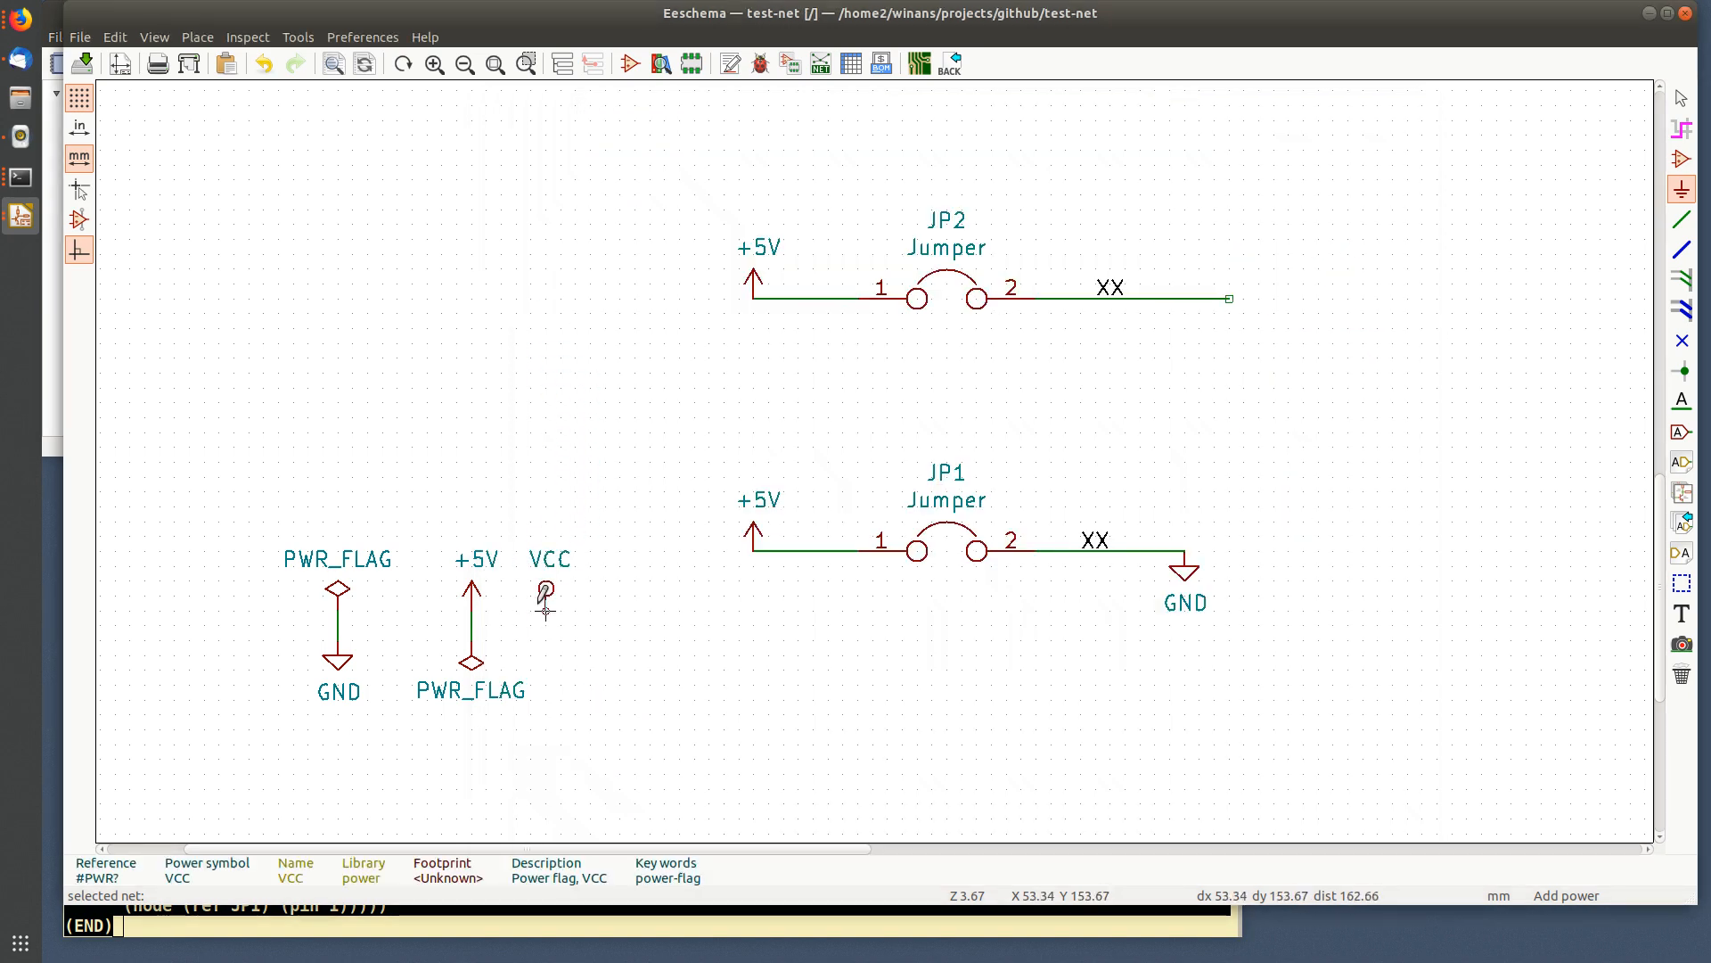
pyautogui.press('Escape')
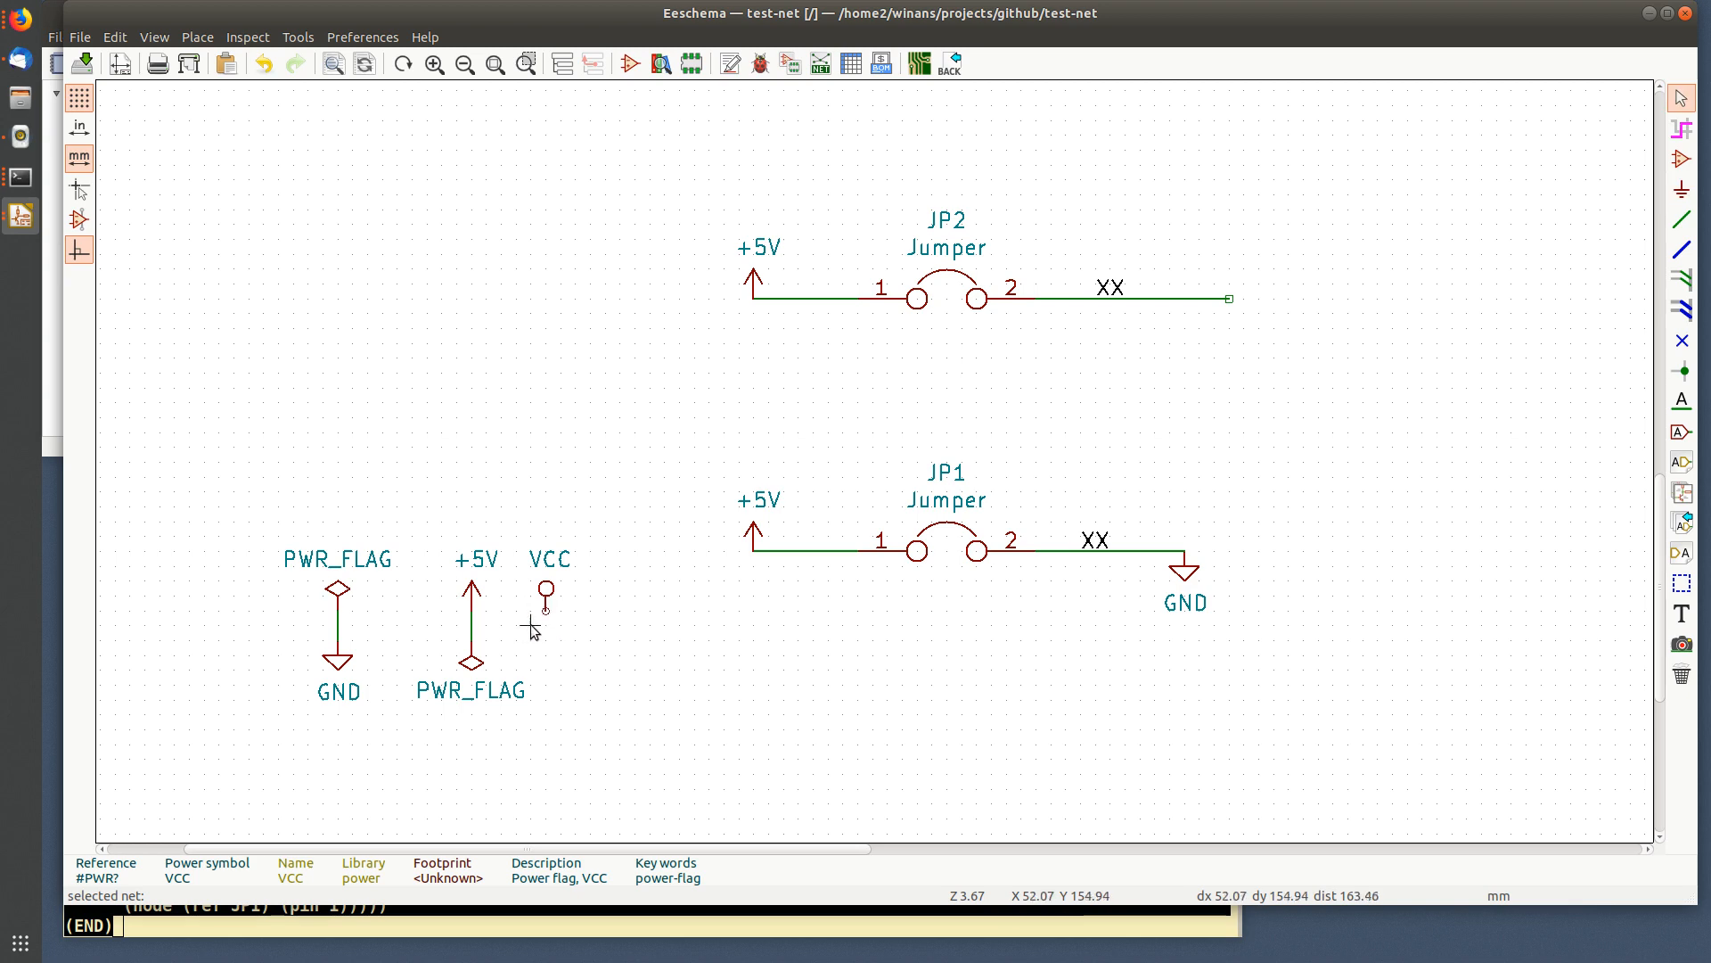
# - Wire the VCC symbol to the line between +5V and PWR_FLAG, and save the schematic
pyautogui.click(1682, 220)
pyautogui.click(547, 611)
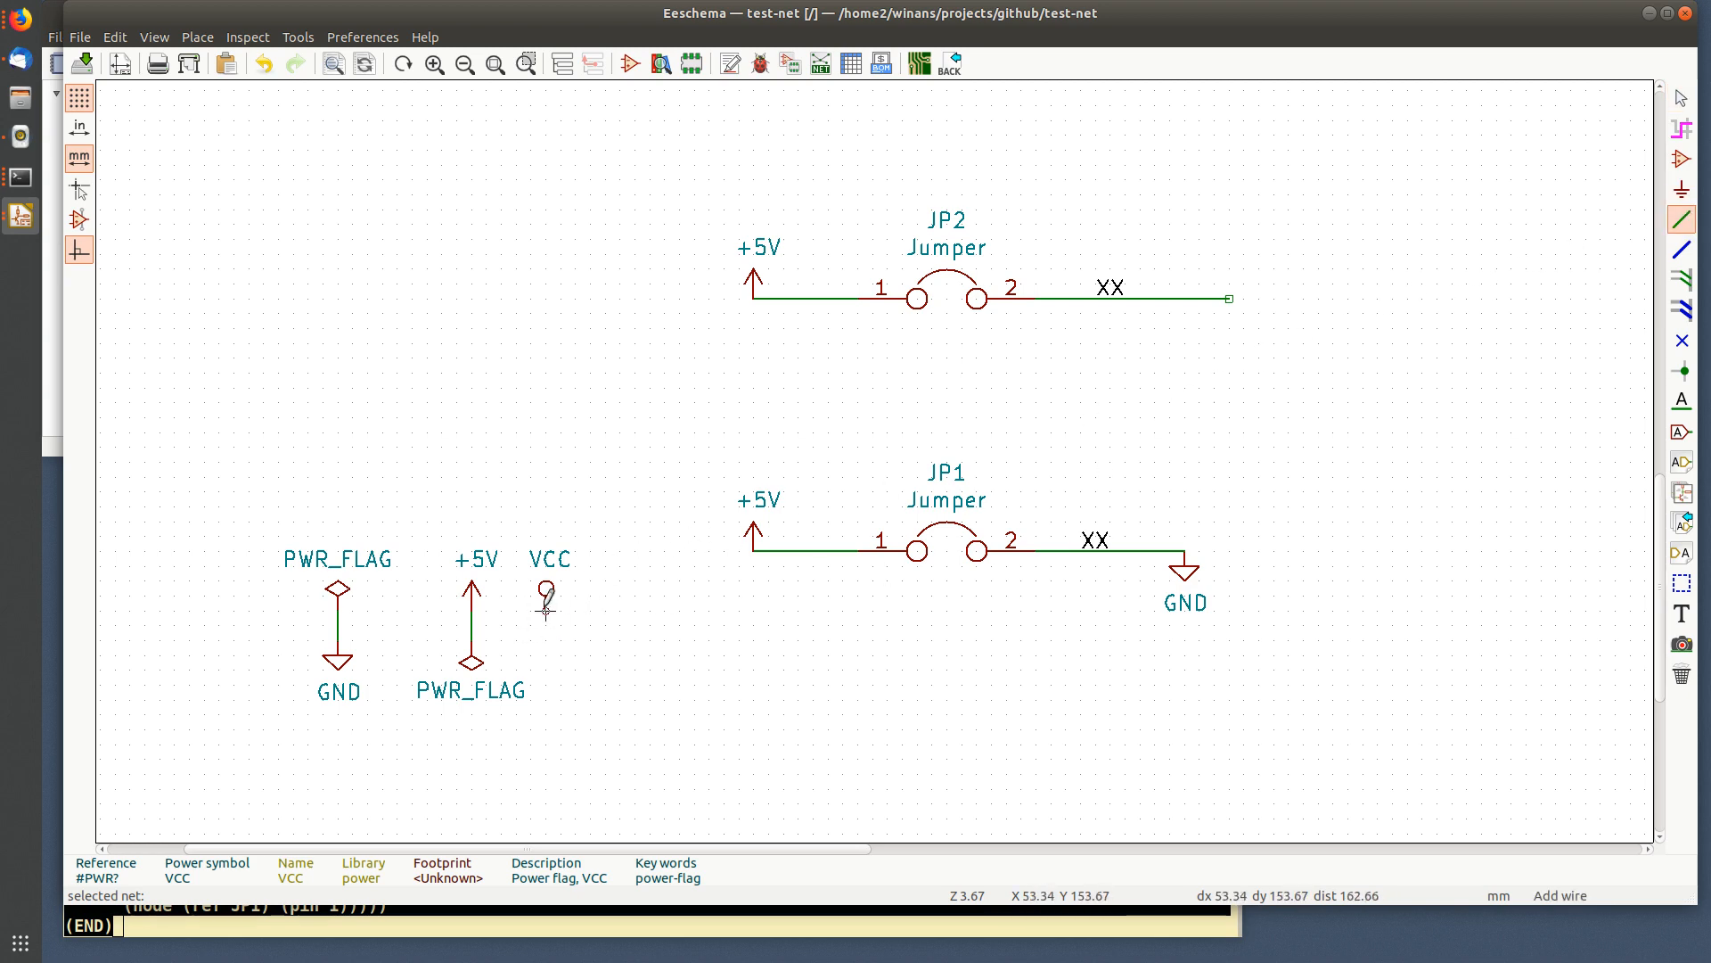
pyautogui.doubleClick(472, 611)
pyautogui.press('Escape')
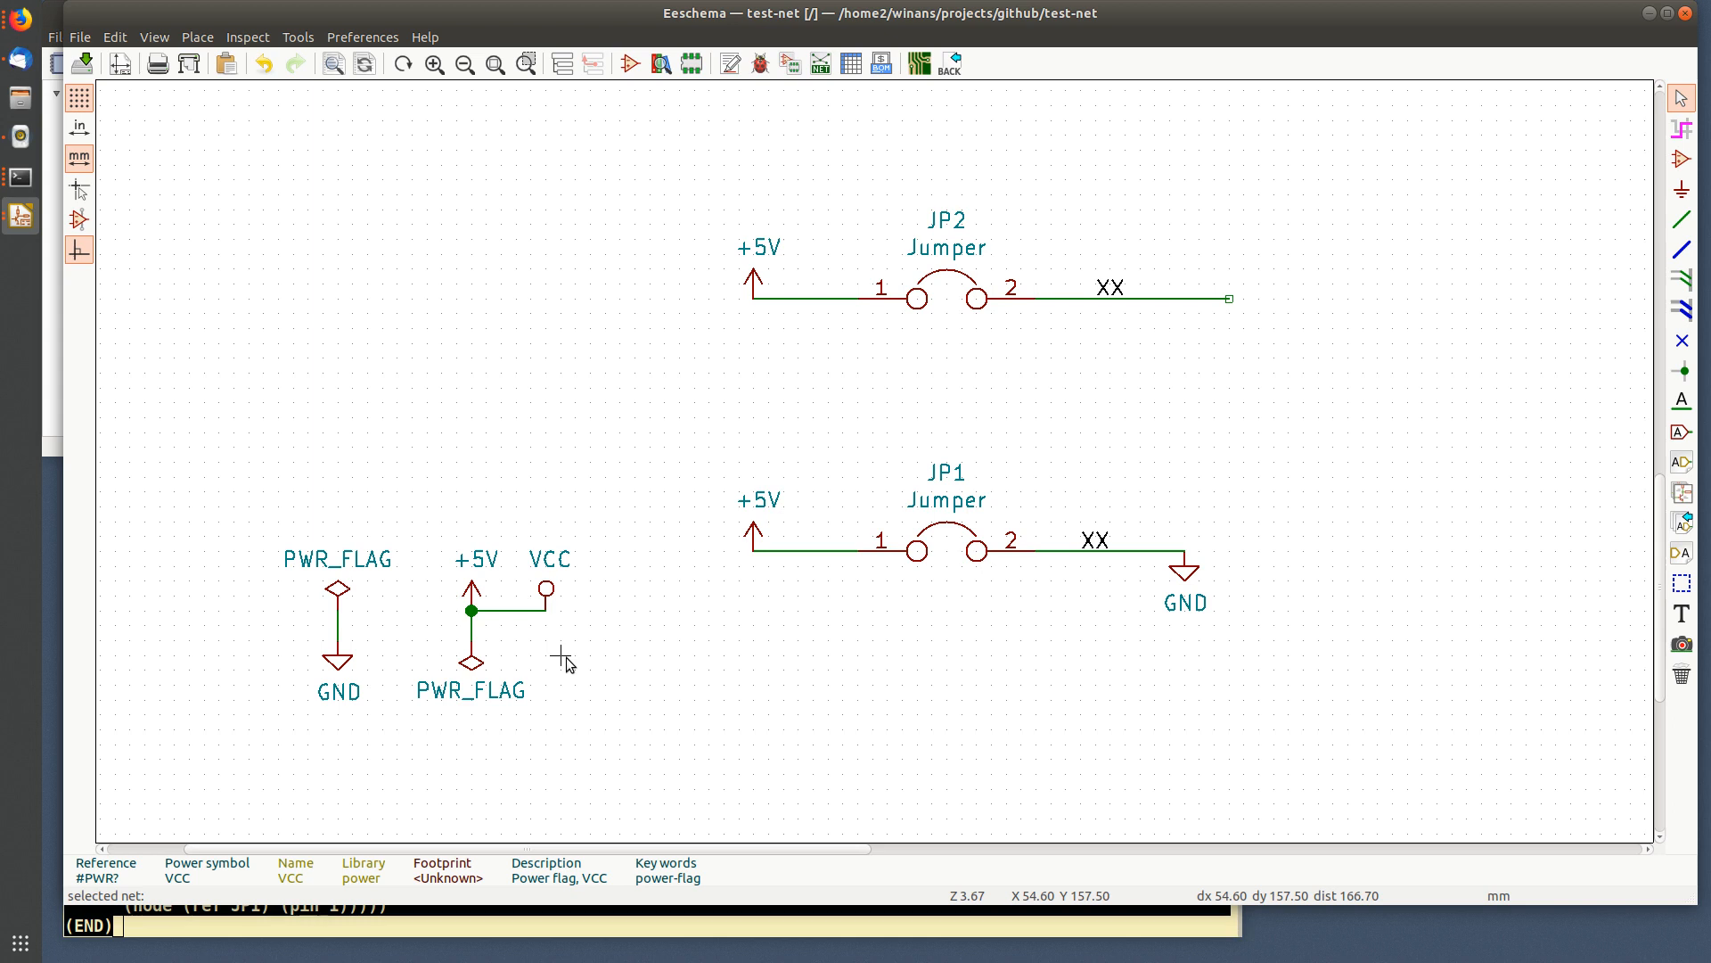
pyautogui.hotkey('ctrl', 's')
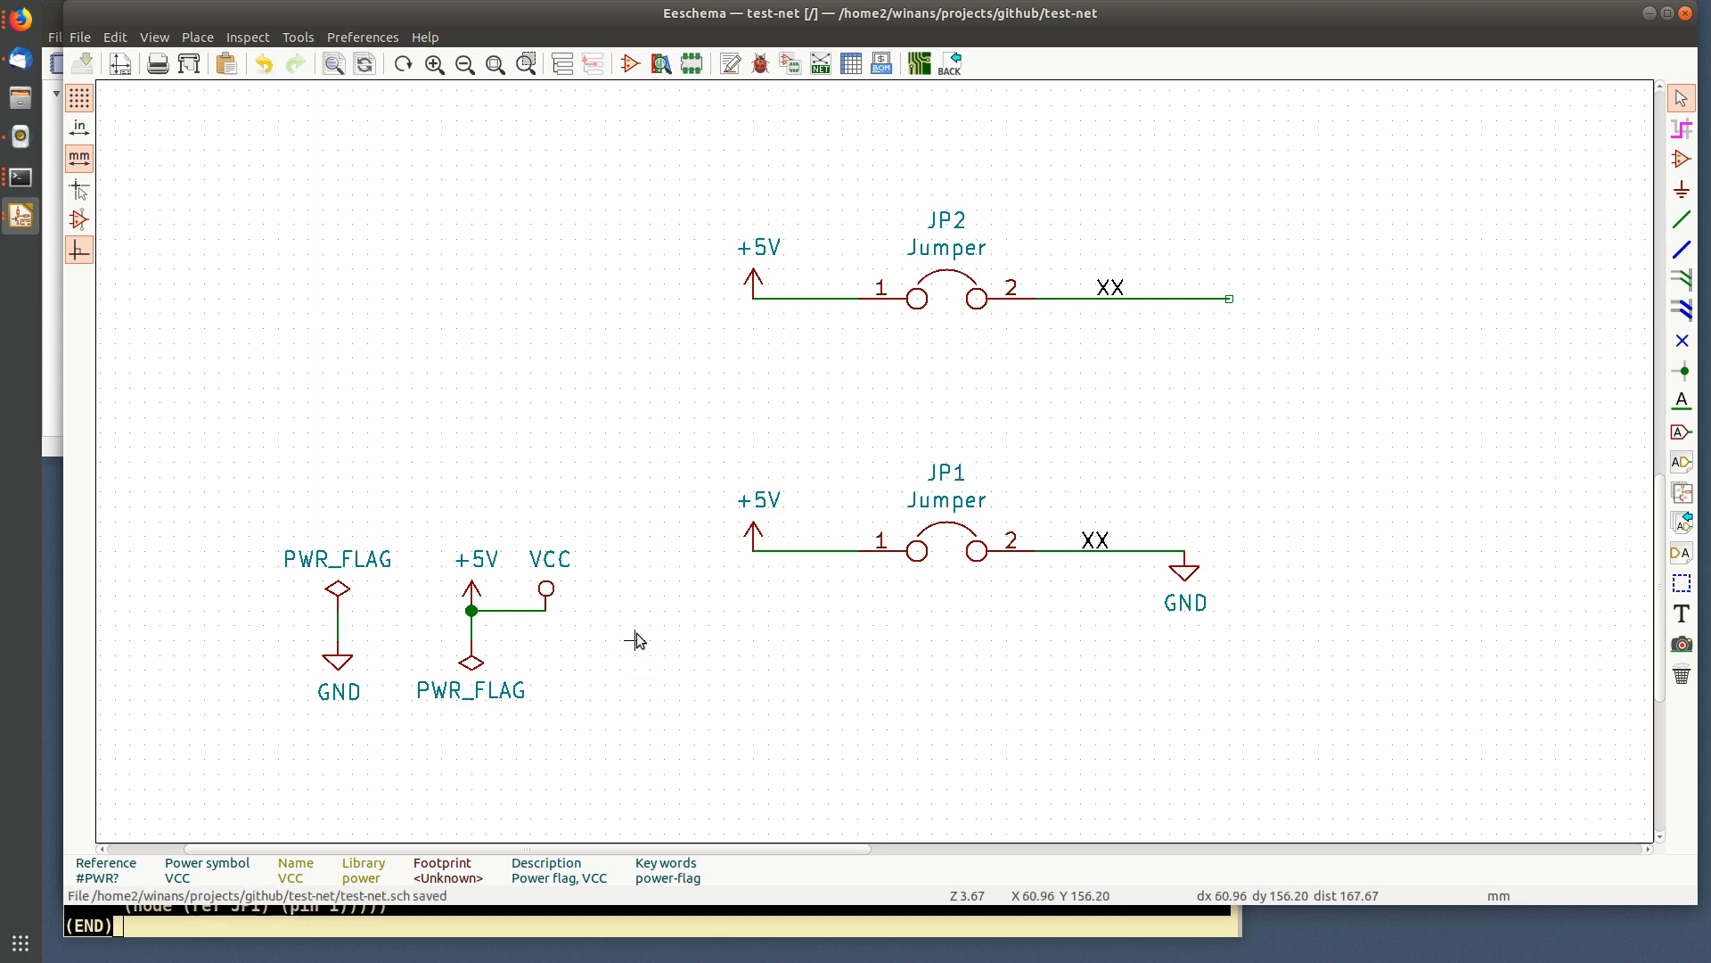
# - Delete the +5V symbol feeding JP2 and highlight the net of the wire left at JP2 pin 1
pyautogui.click(753, 283)
pyautogui.press('Delete')
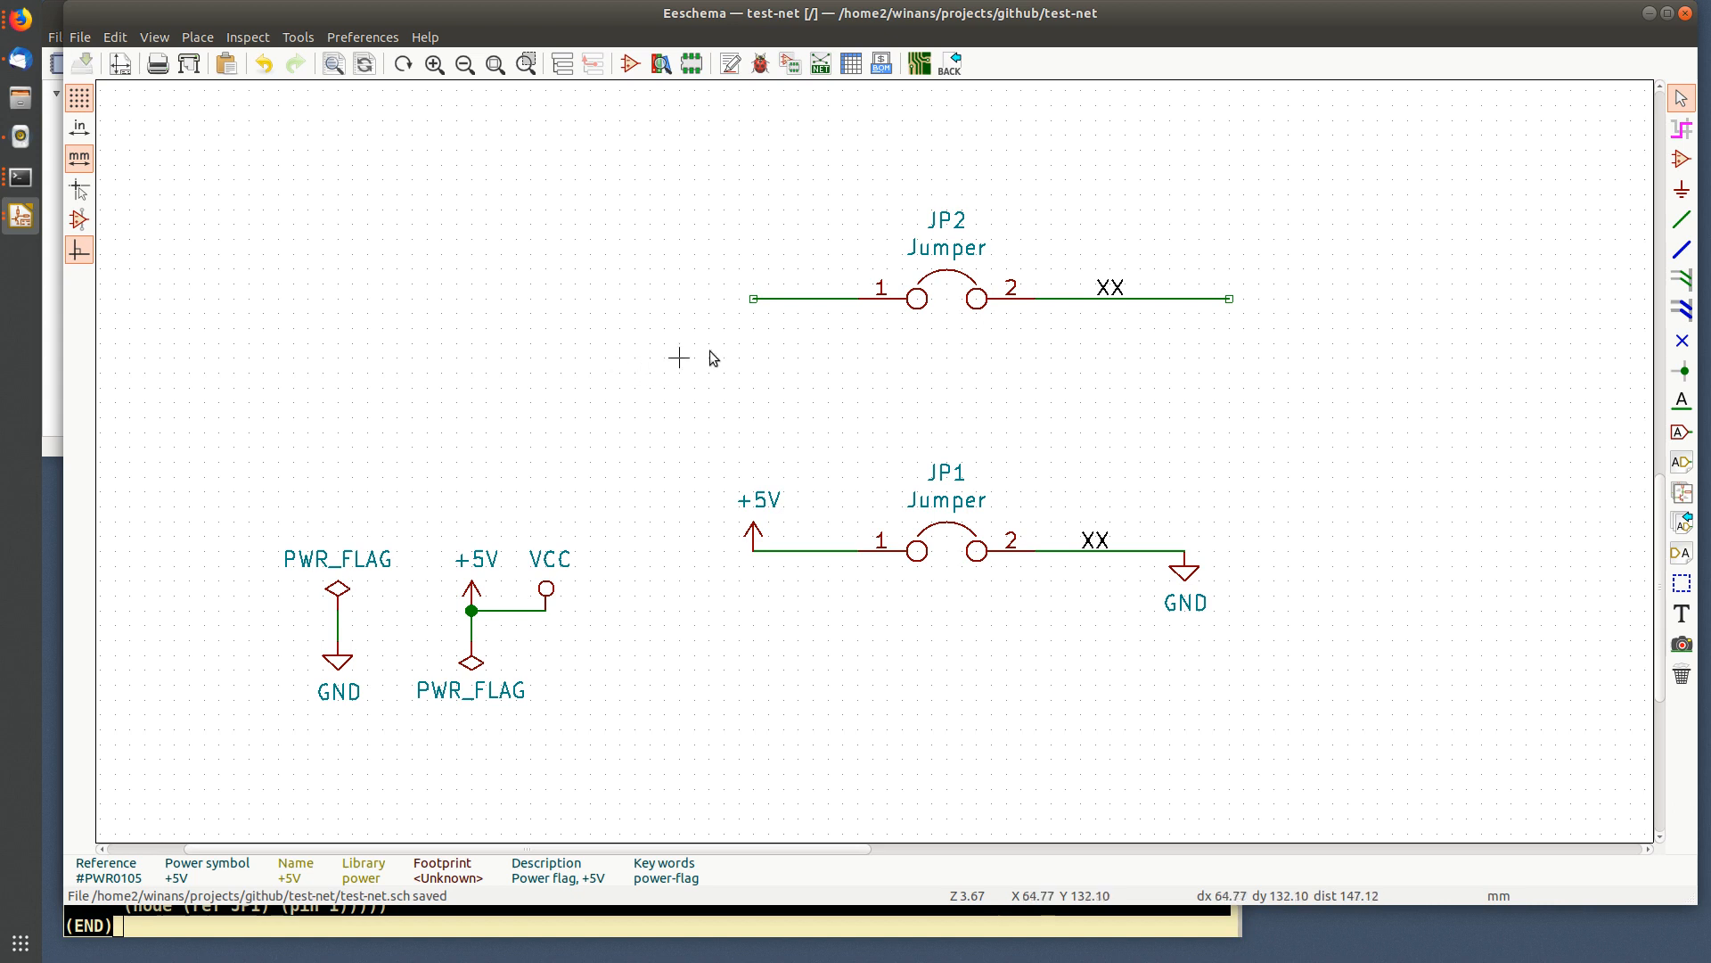
pyautogui.click(1682, 130)
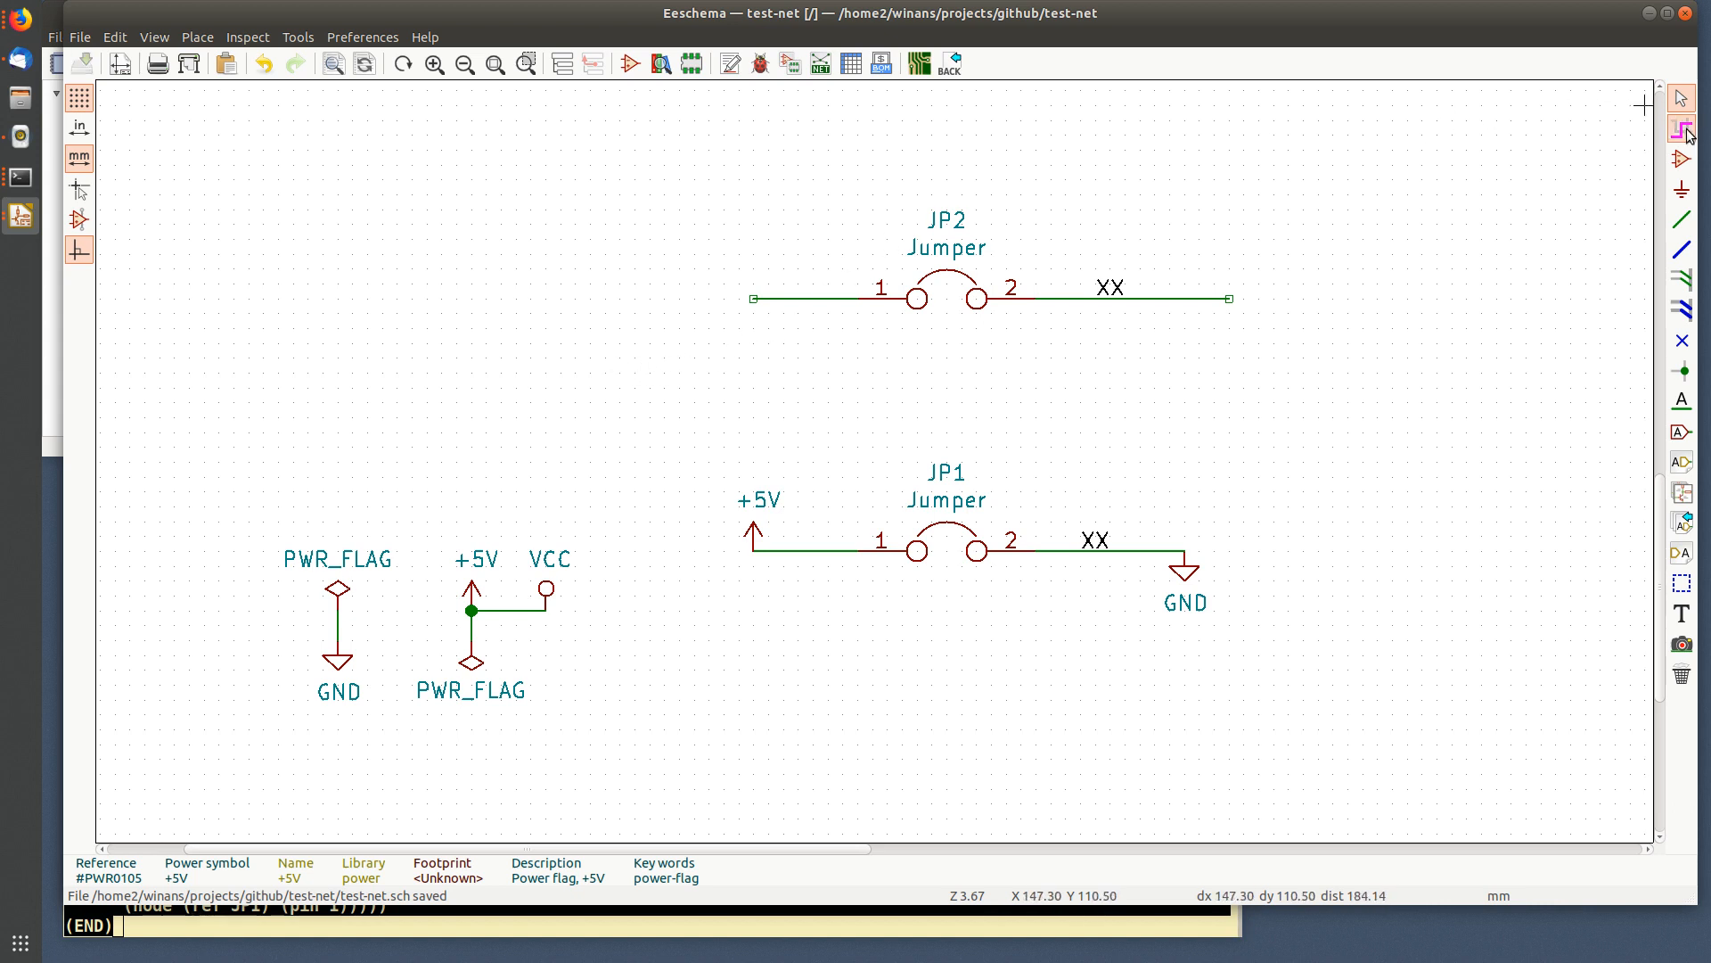
pyautogui.click(795, 299)
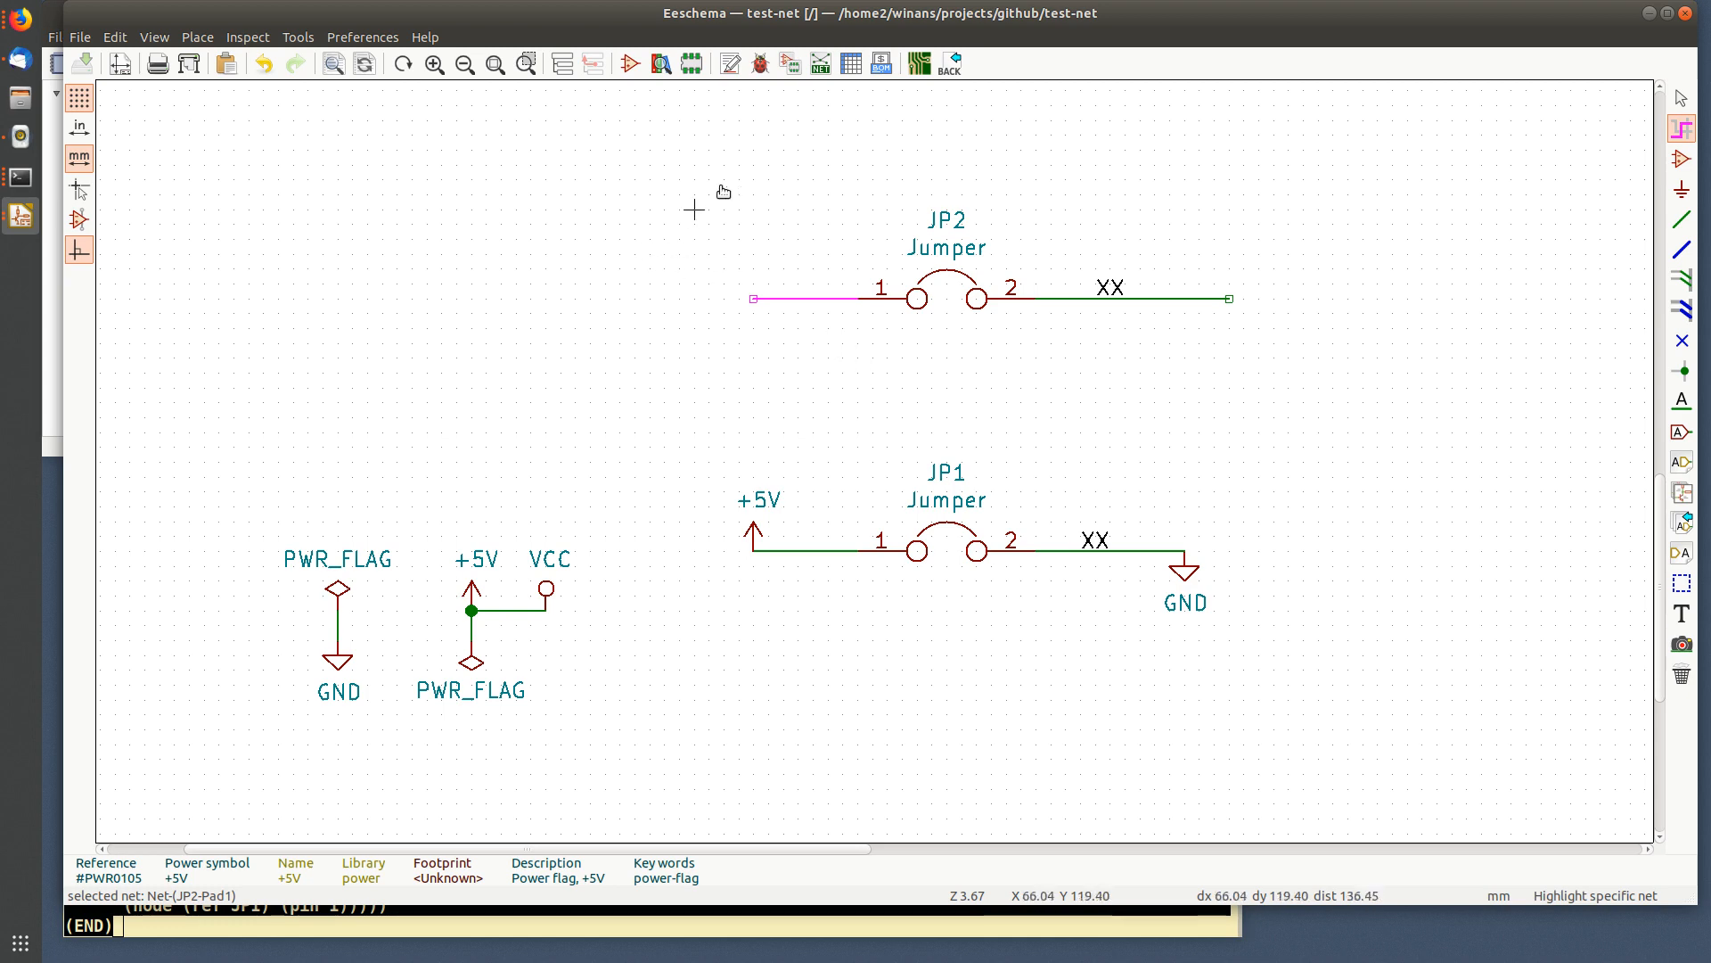
# - Regenerate the netlist and save it over test-net.net in the project folder
pyautogui.click(821, 64)
pyautogui.click(1226, 359)
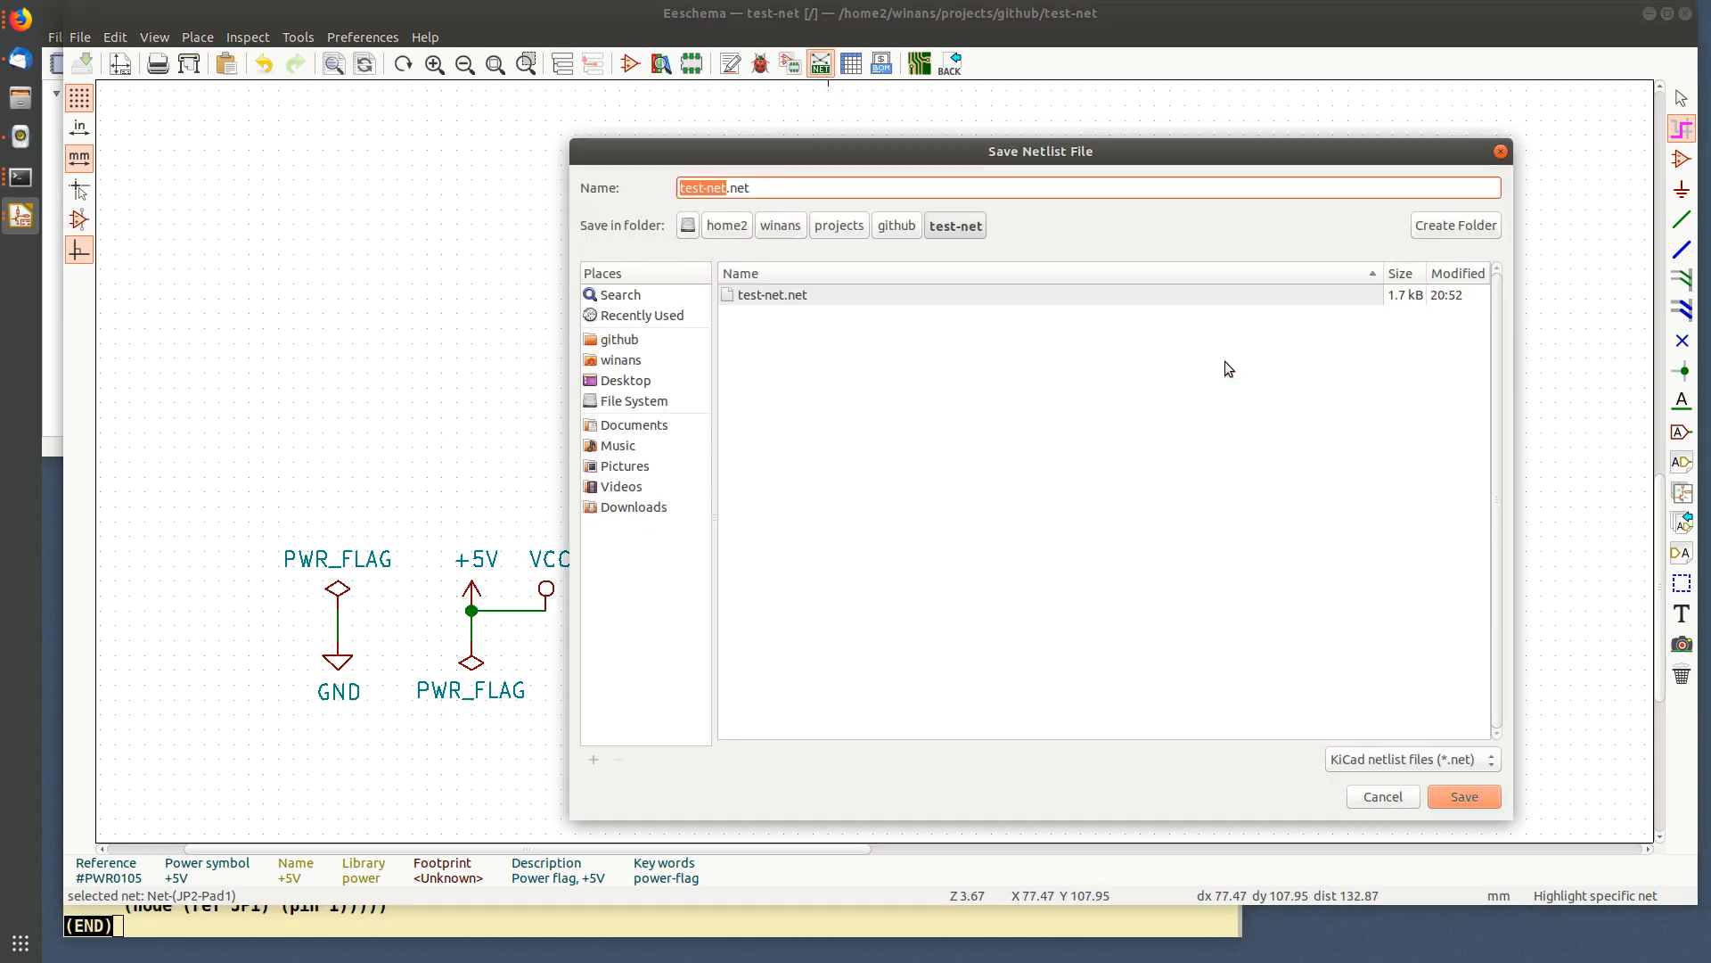
pyautogui.click(1463, 796)
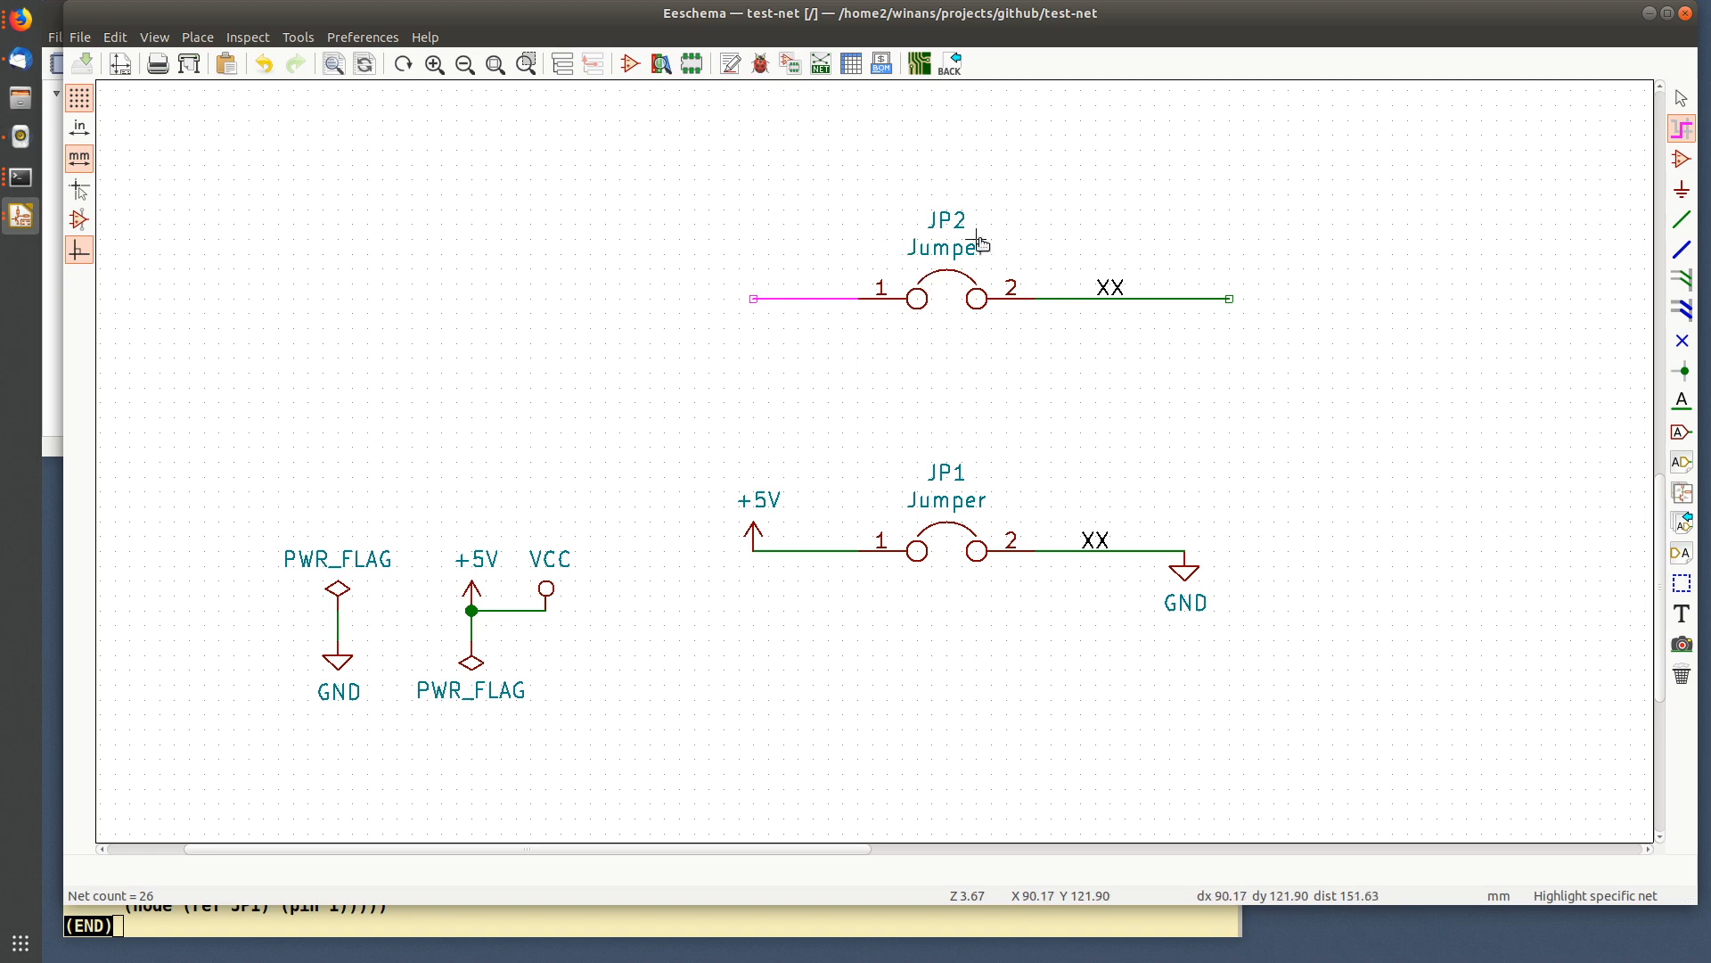
# - Switch to the terminal, reload test-net.net in less, and examine the net name listed for JP2 pin 1
pyautogui.hotkey('alt', 'Tab')
pyautogui.press('q')
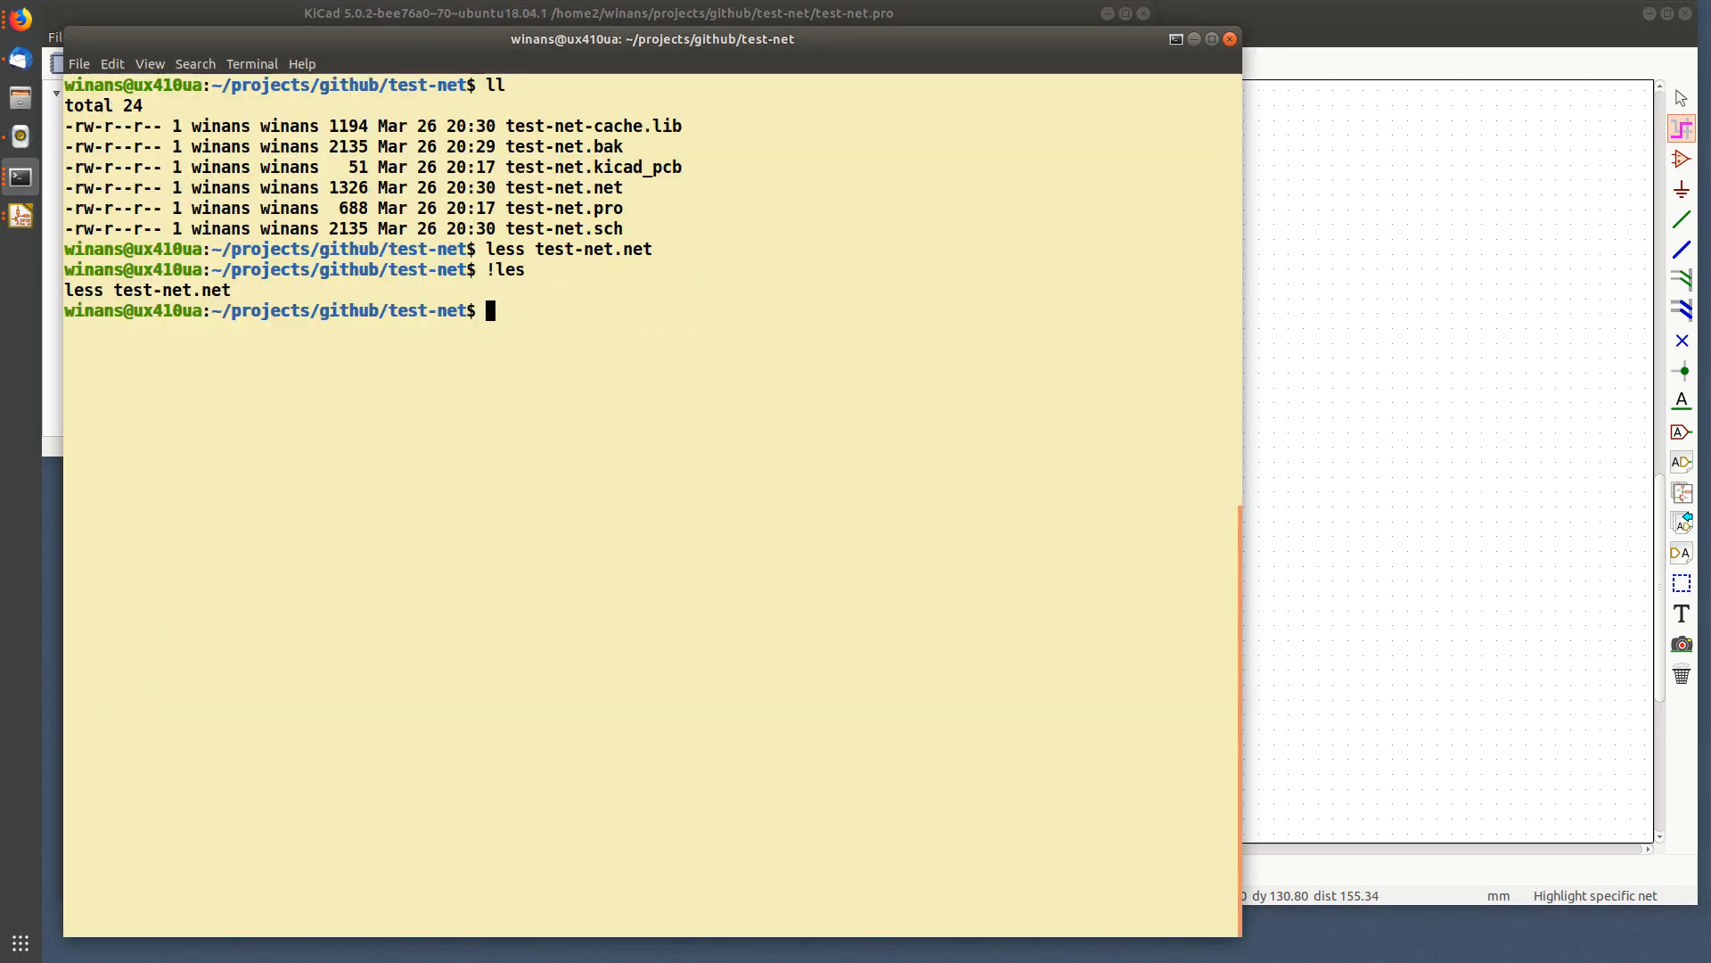
pyautogui.press('Up')
pyautogui.press('Return')
pyautogui.press('space')
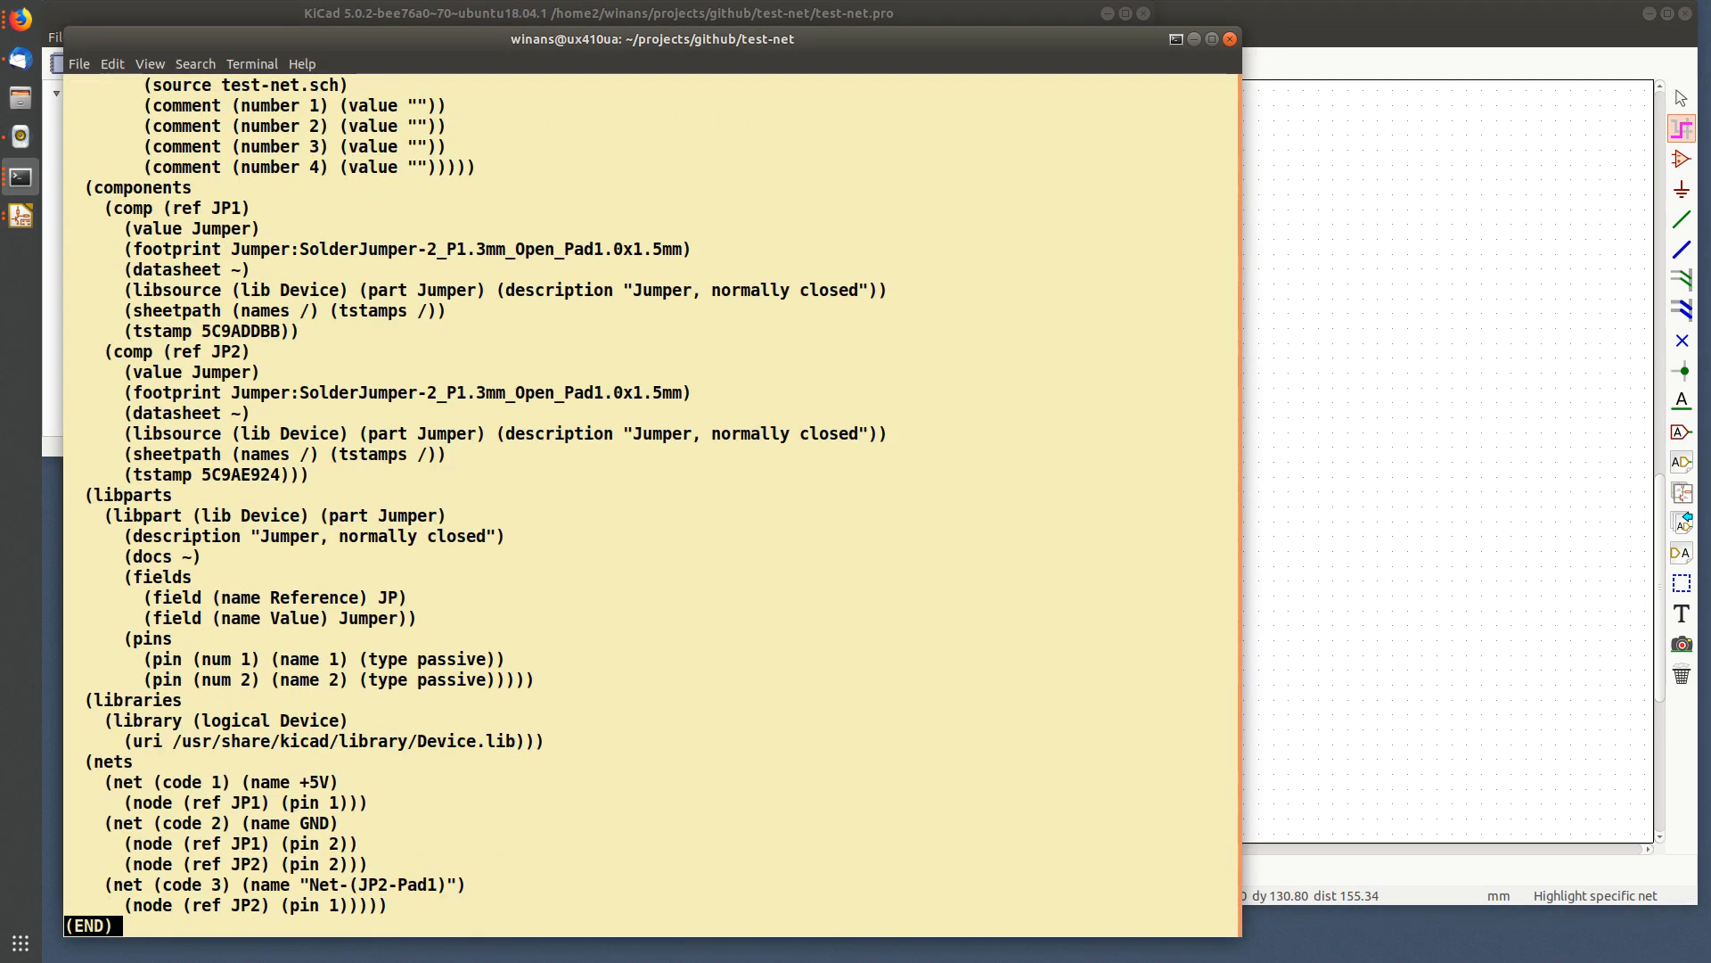
pyautogui.moveTo(363, 885); pyautogui.dragTo(428, 885)
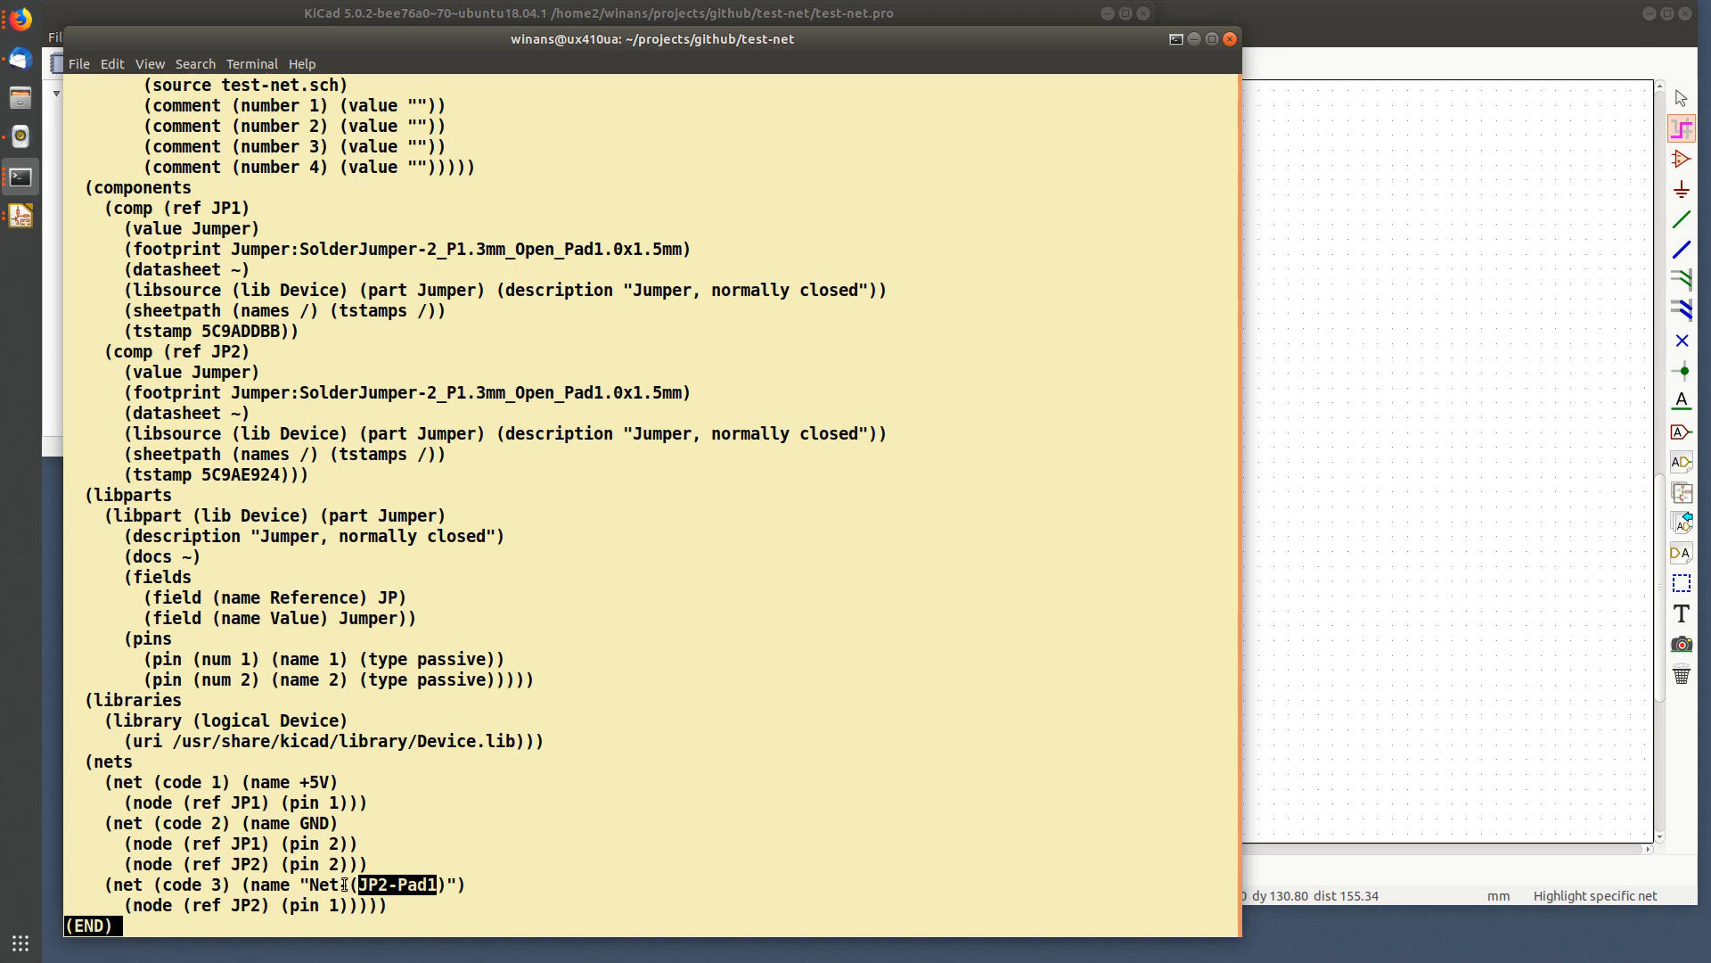
# - Examine the net name listed for JP2 pin 1, close the netlist listing, and switch back to the Eeschema schematic
pyautogui.moveTo(311, 885); pyautogui.dragTo(437, 885)
pyautogui.click(399, 891)
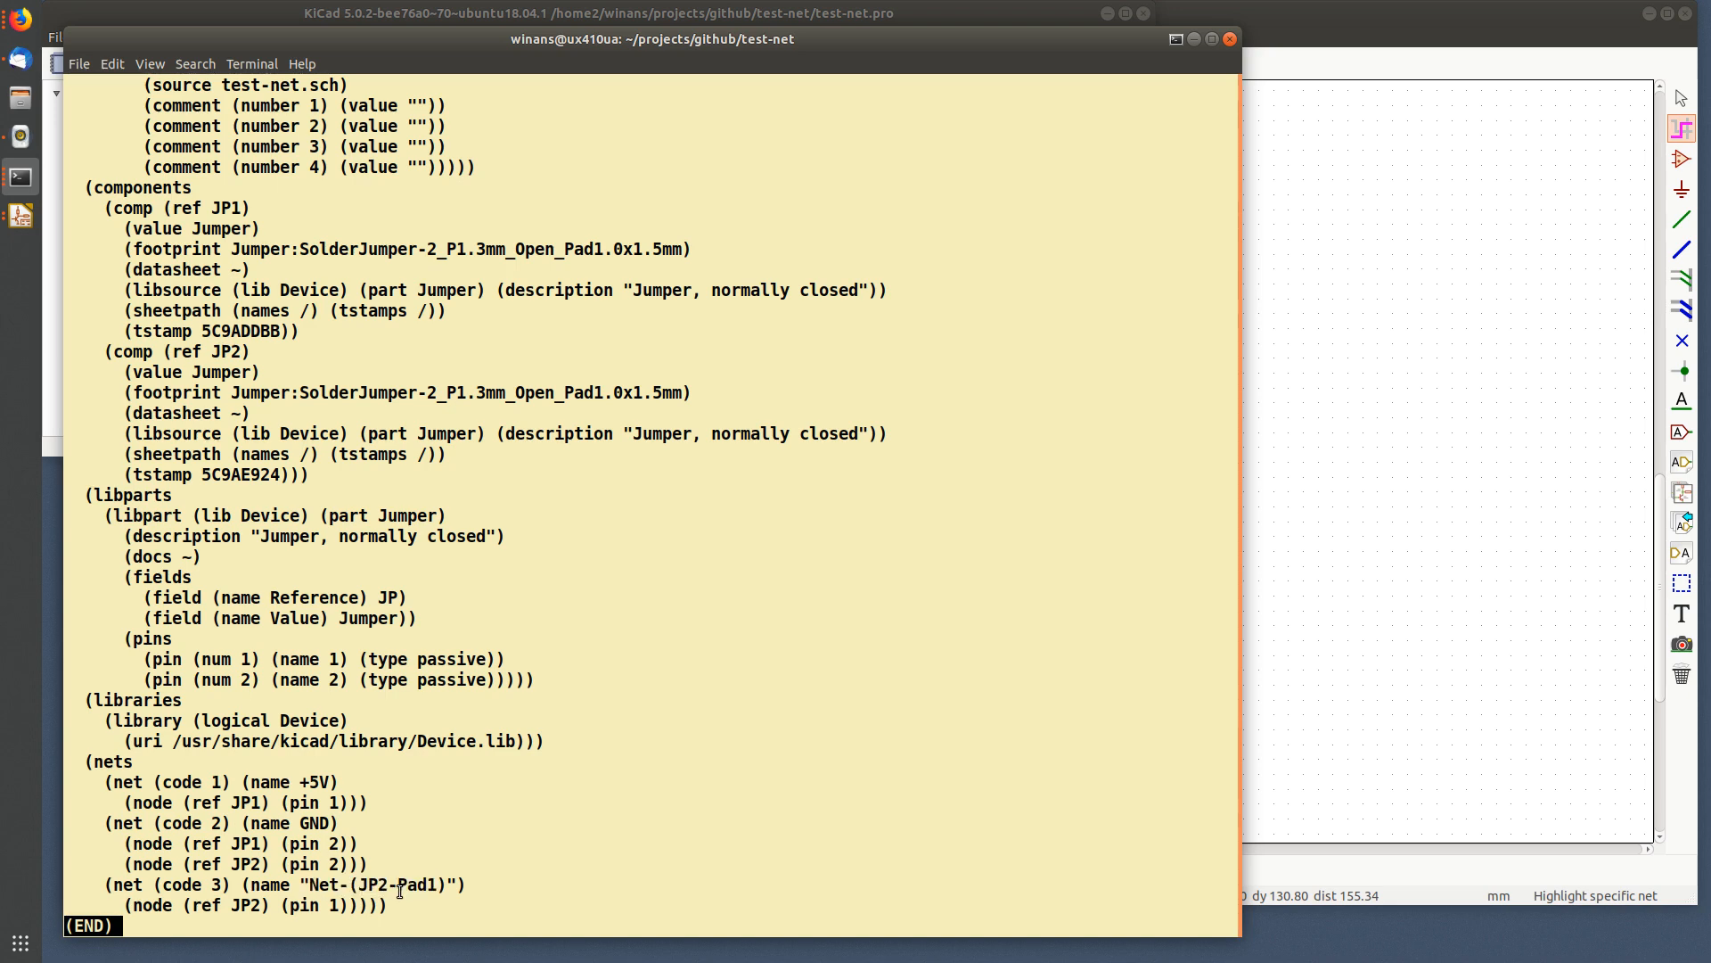
pyautogui.press('q')
pyautogui.hotkey('alt', 'Tab')
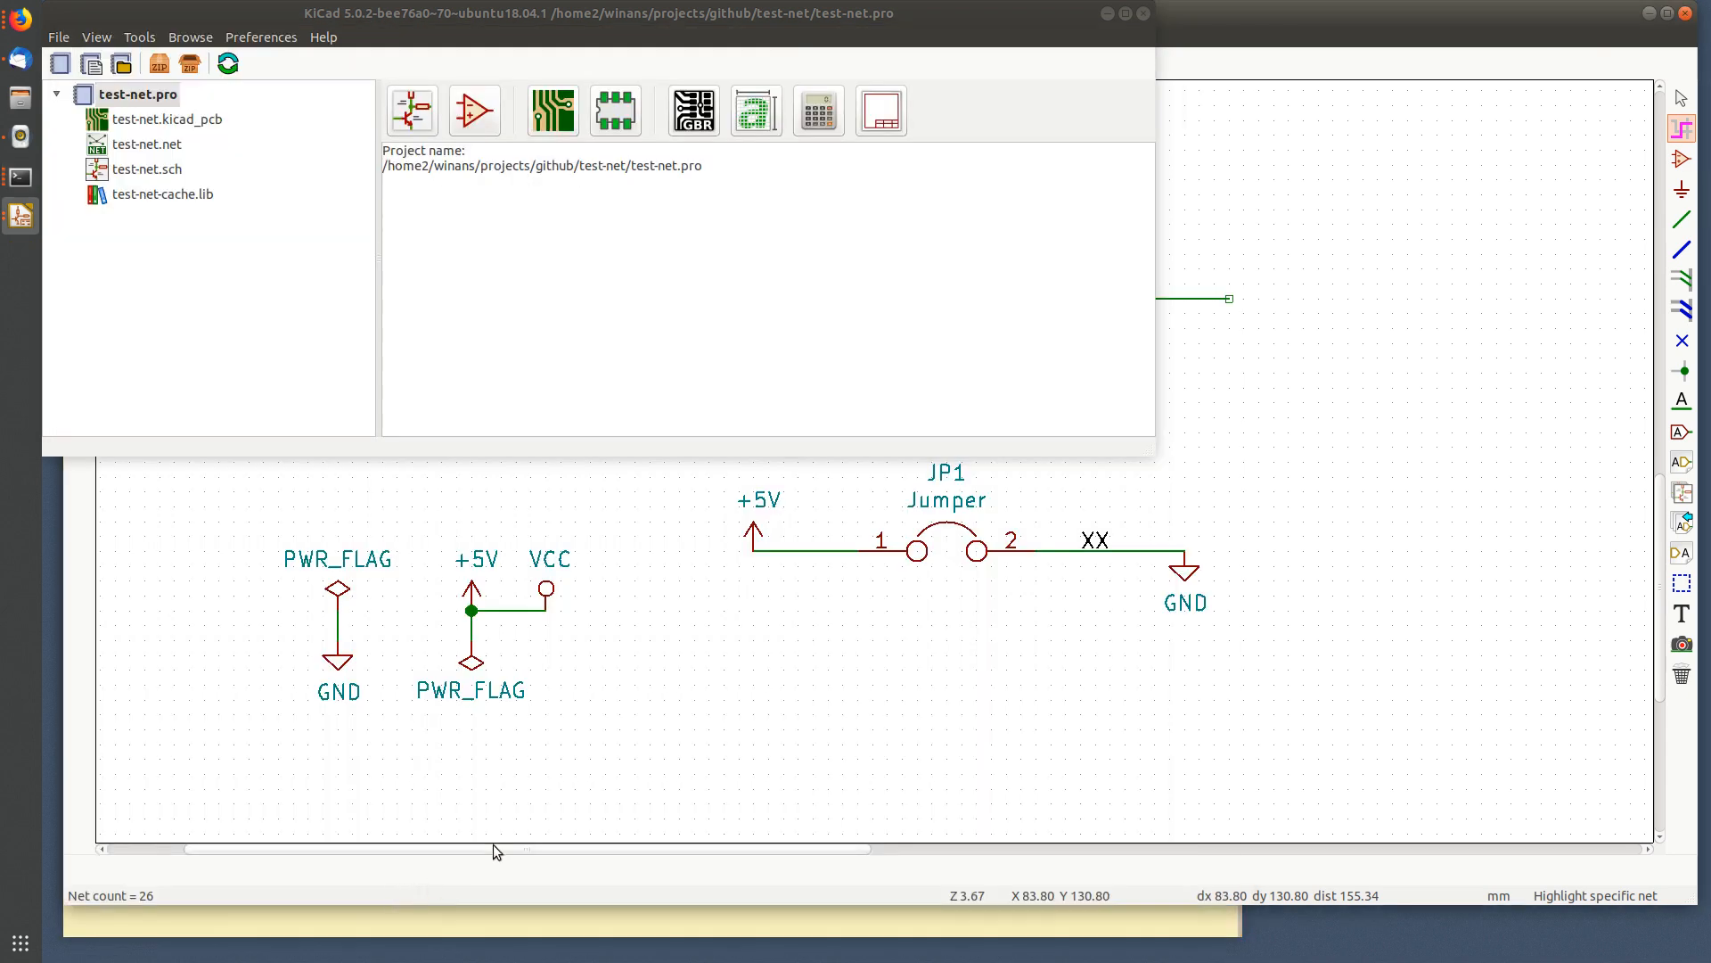
pyautogui.click(1244, 14)
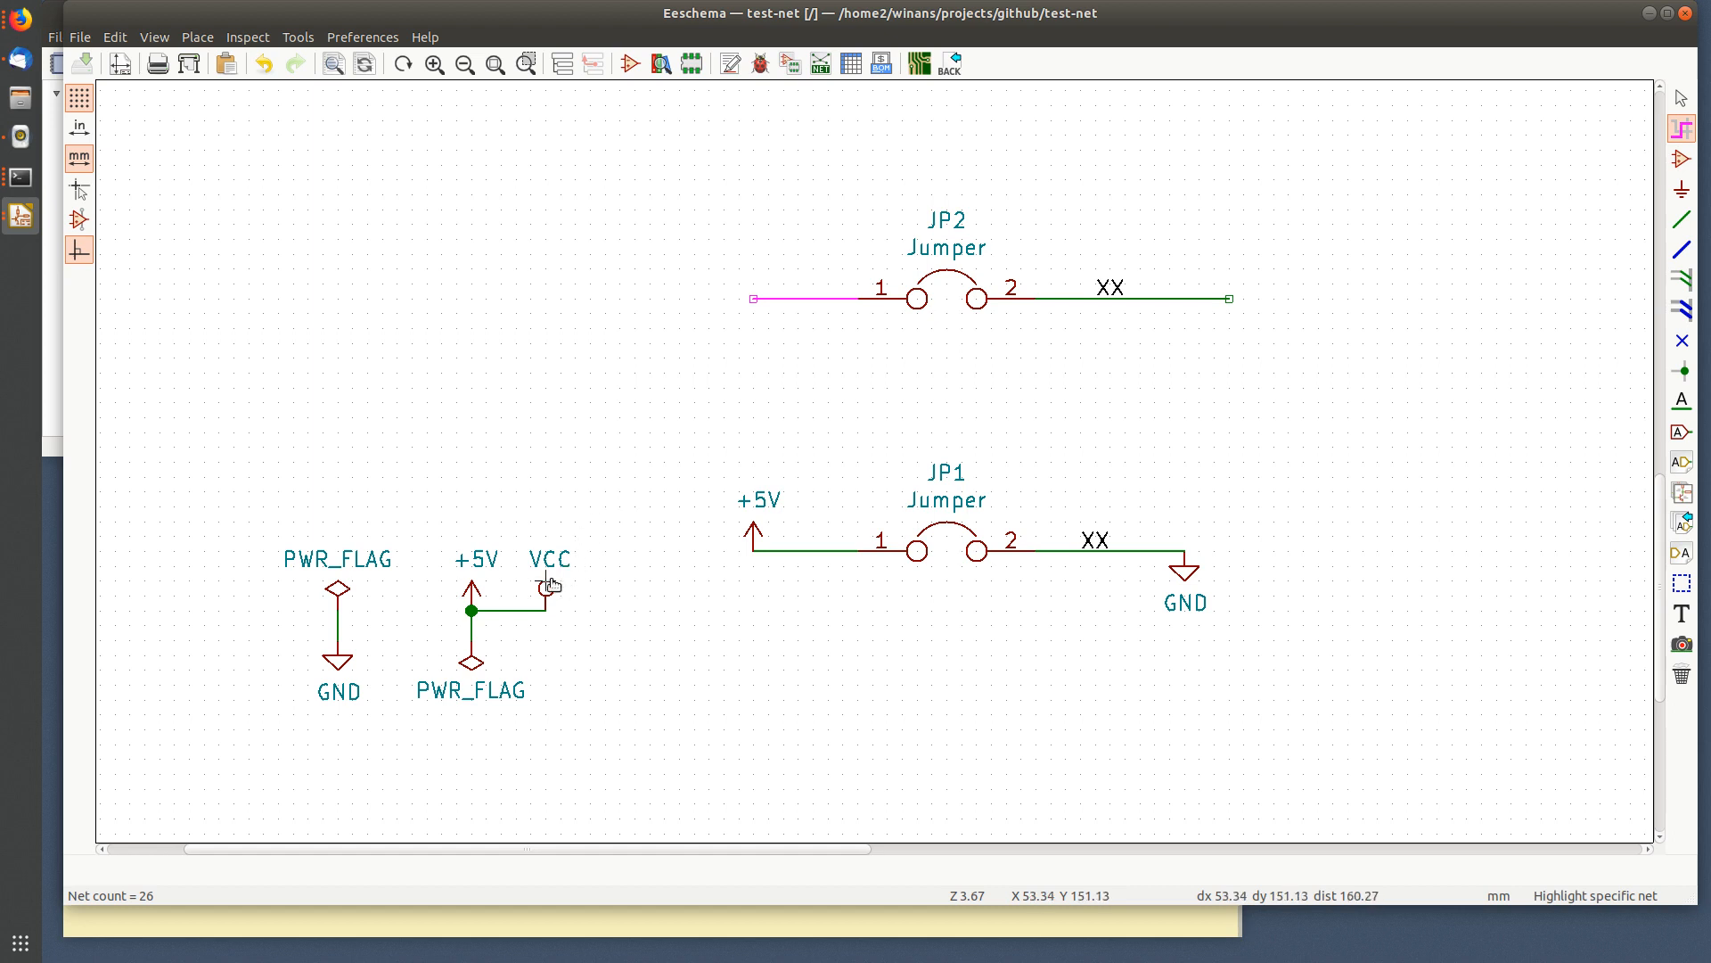
# - Copy the VCC symbol onto the free end of JP2's pin 1 wire, clear the net highlighting, and save the schematic
pyautogui.press('c')
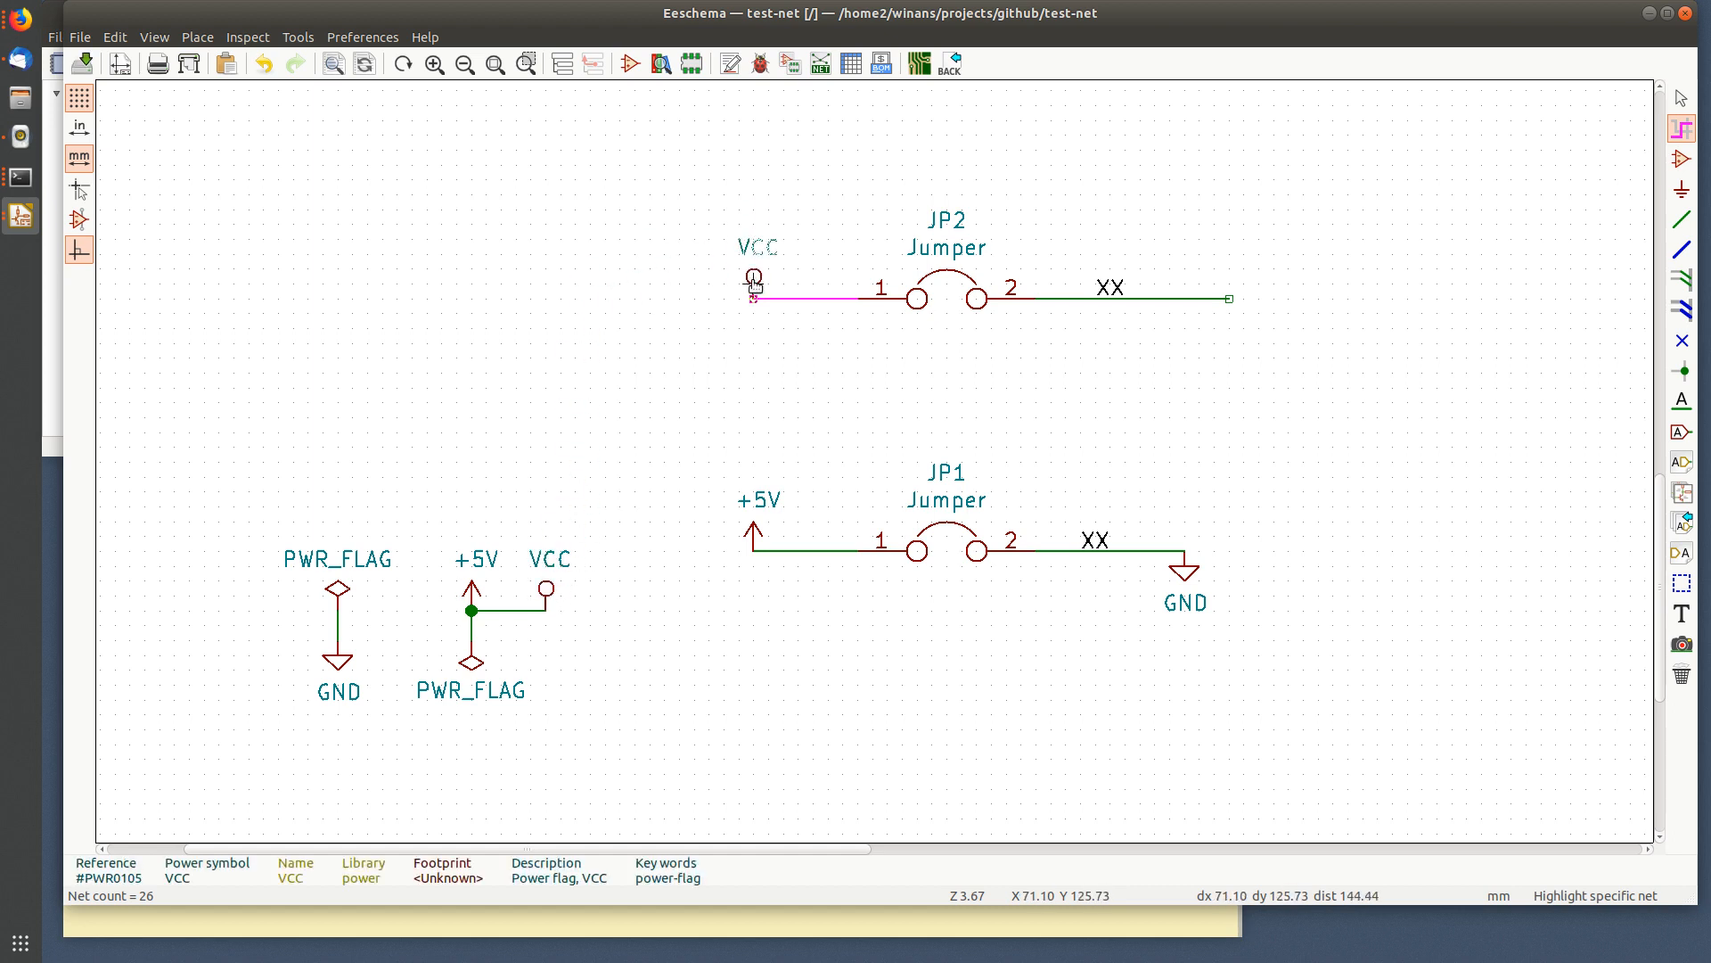
pyautogui.click(755, 282)
pyautogui.press('Escape')
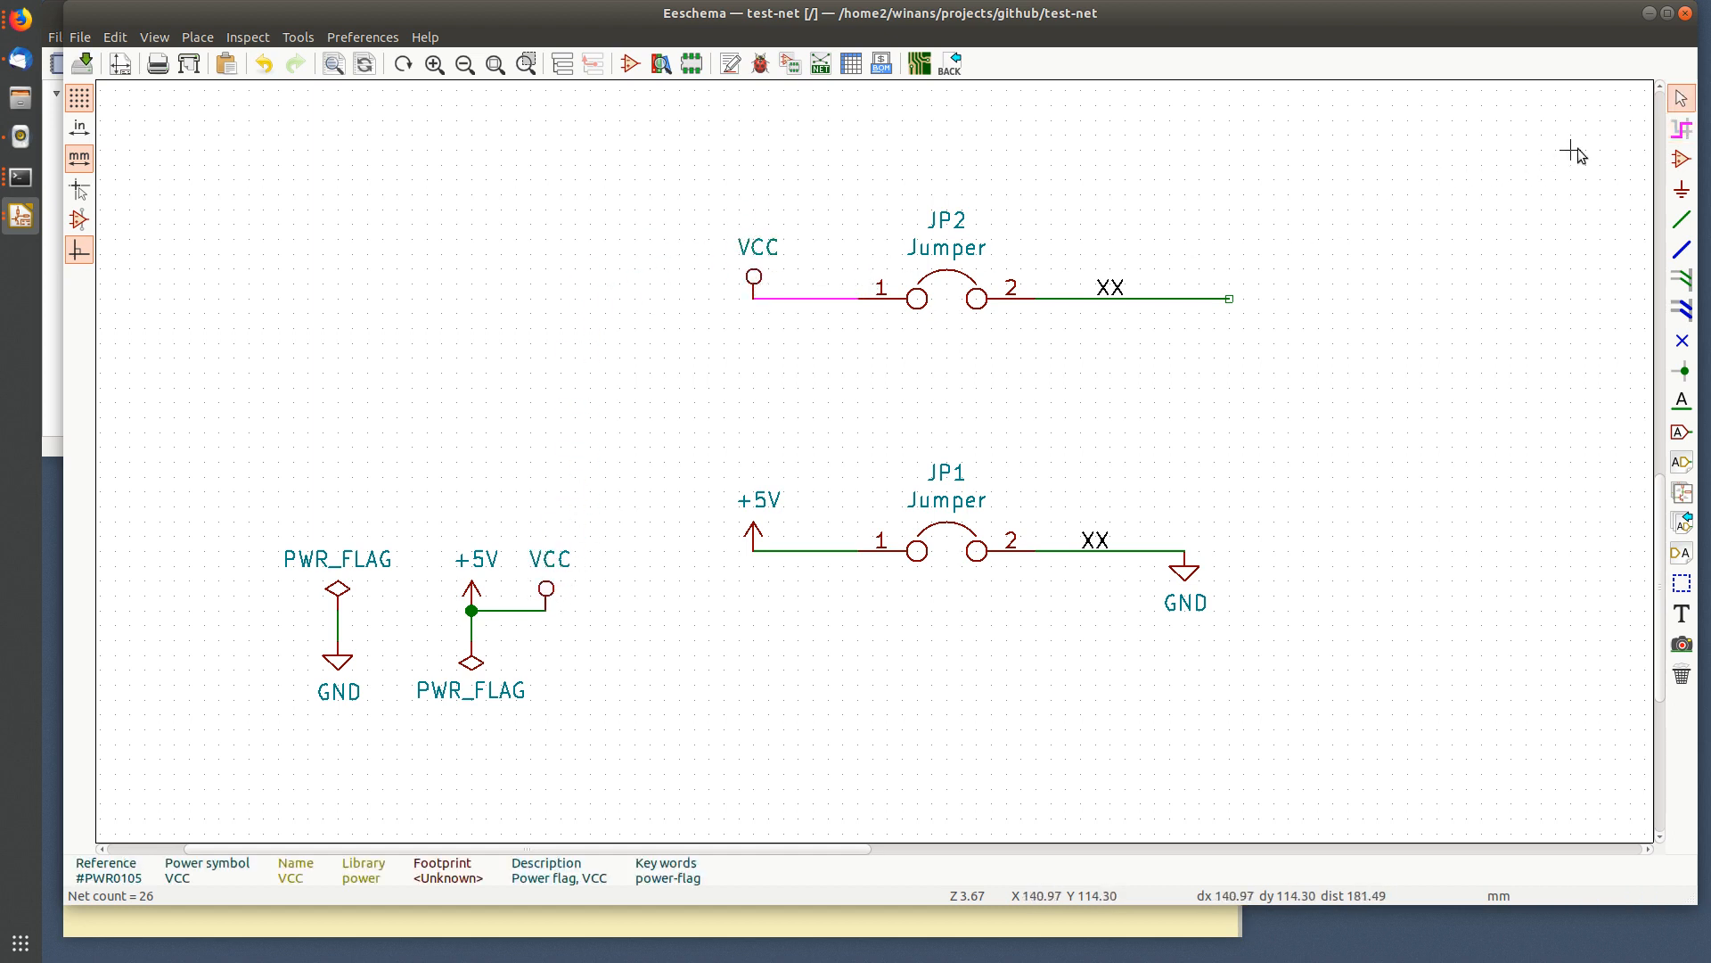
pyautogui.click(1676, 132)
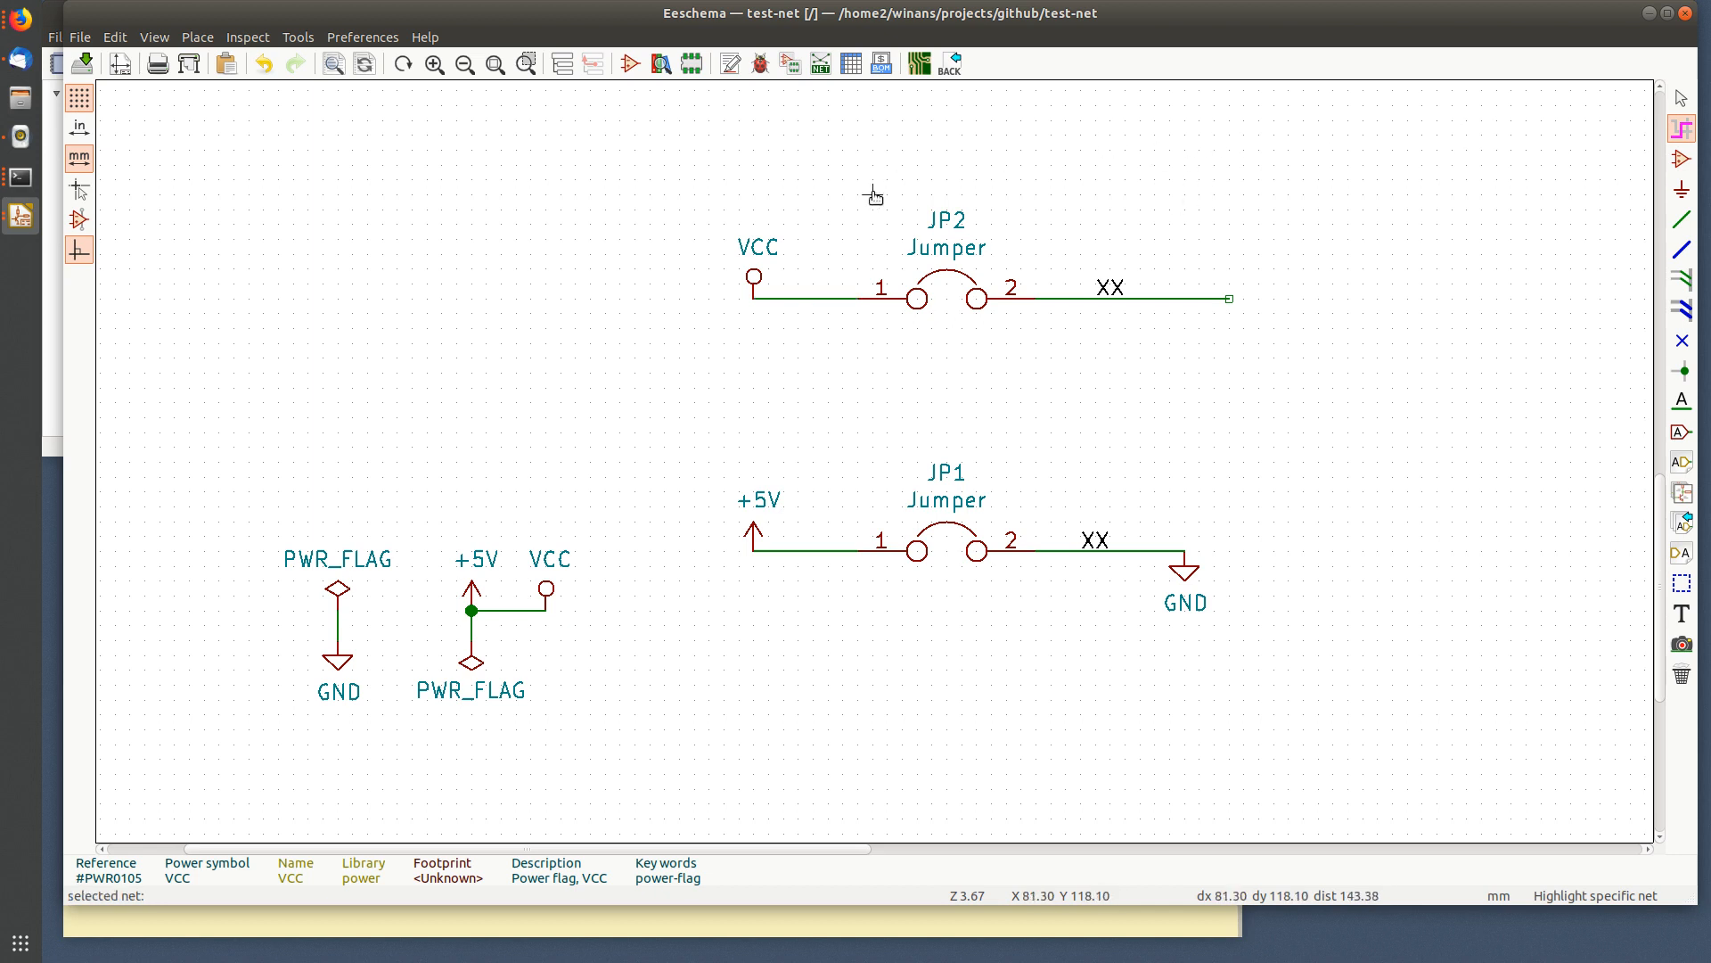
pyautogui.hotkey('ctrl', 's')
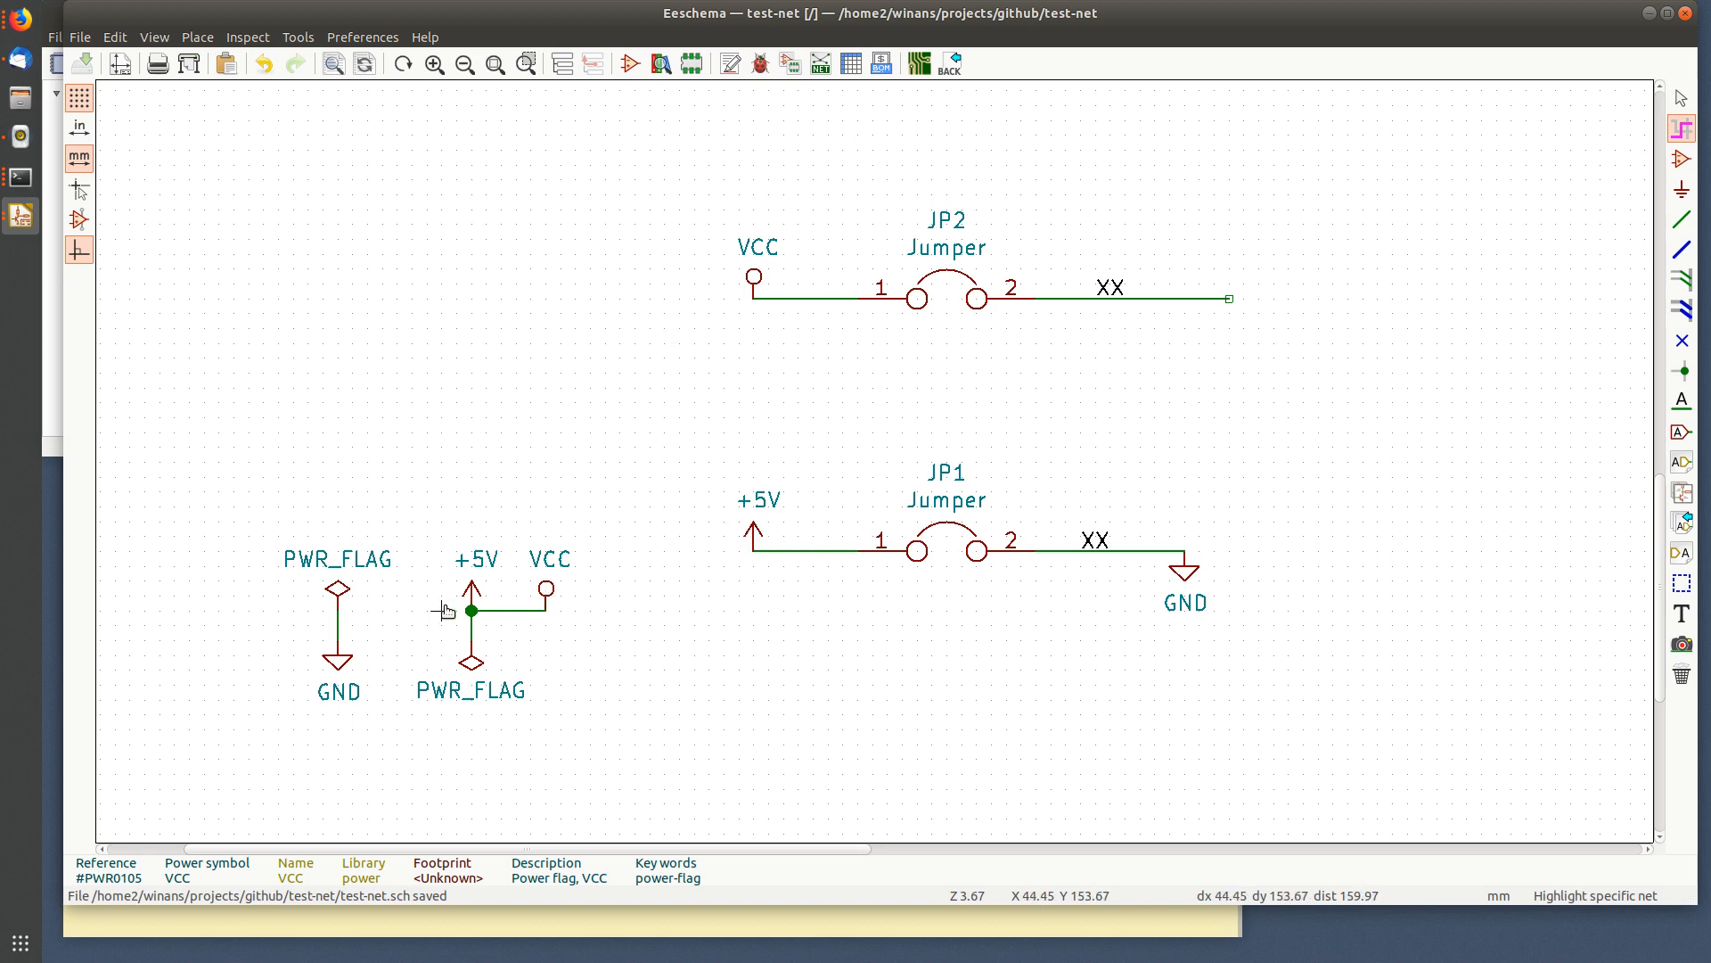
# - Highlight the net of JP2's pin 1 wire, and regenerate the netlist over test-net.net in the project folder
pyautogui.click(801, 300)
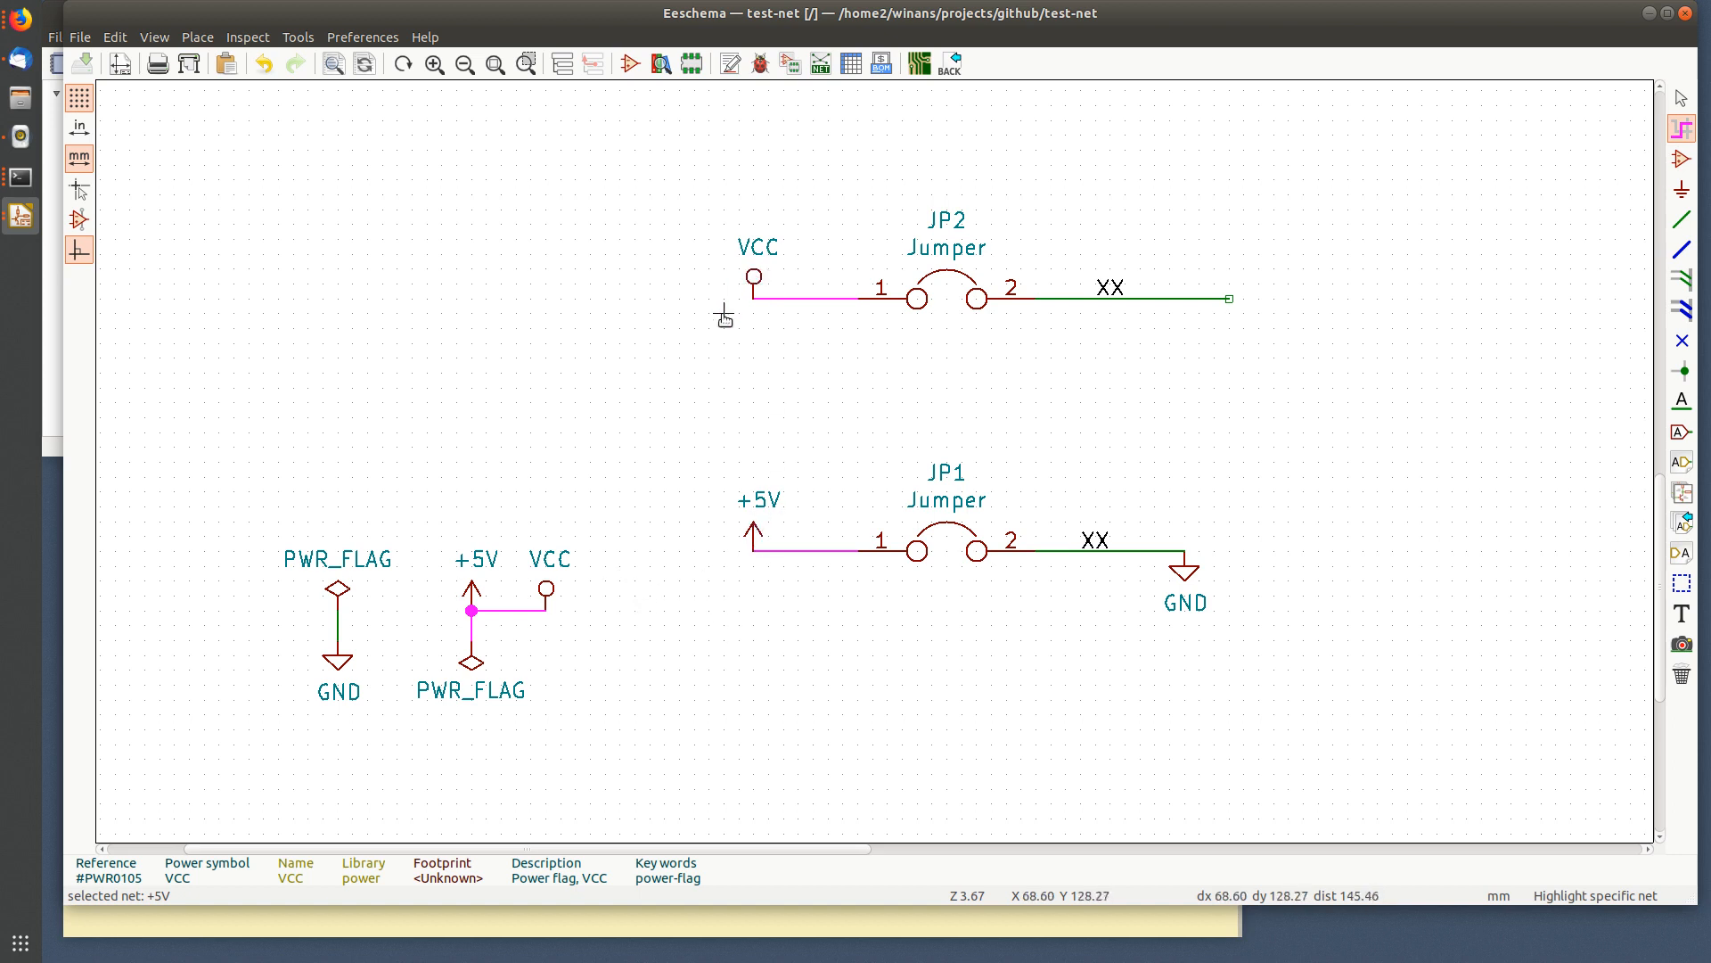
pyautogui.press('Escape')
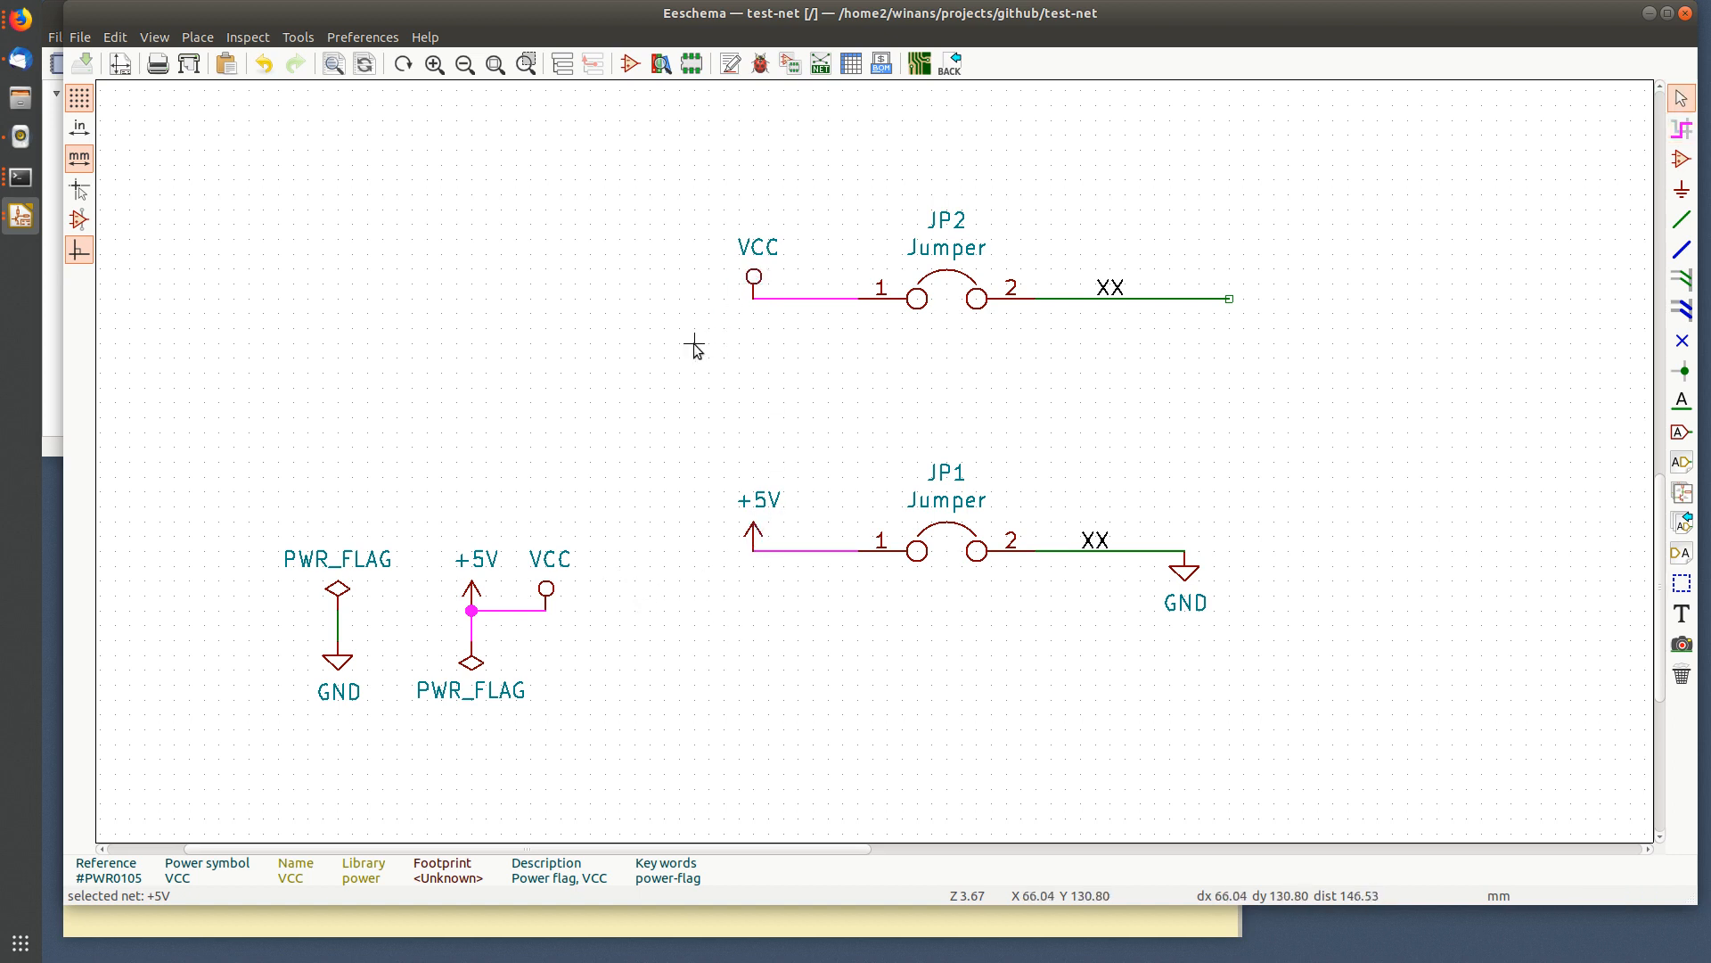
pyautogui.click(821, 65)
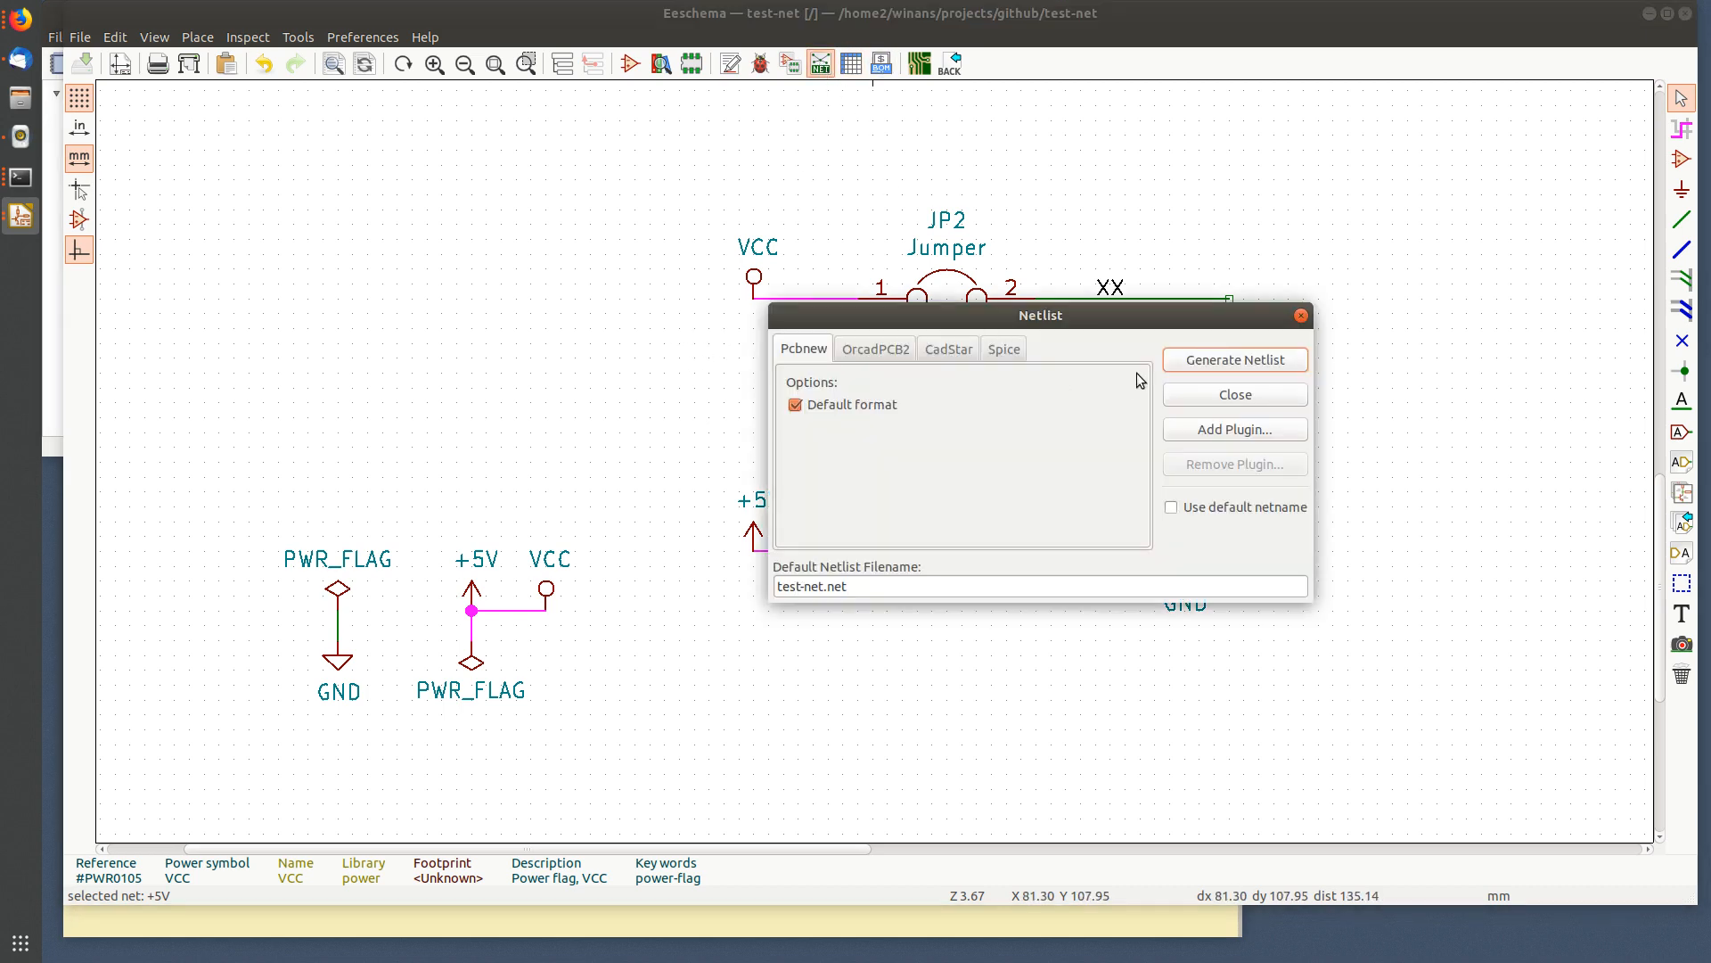
pyautogui.click(1209, 365)
pyautogui.click(1472, 792)
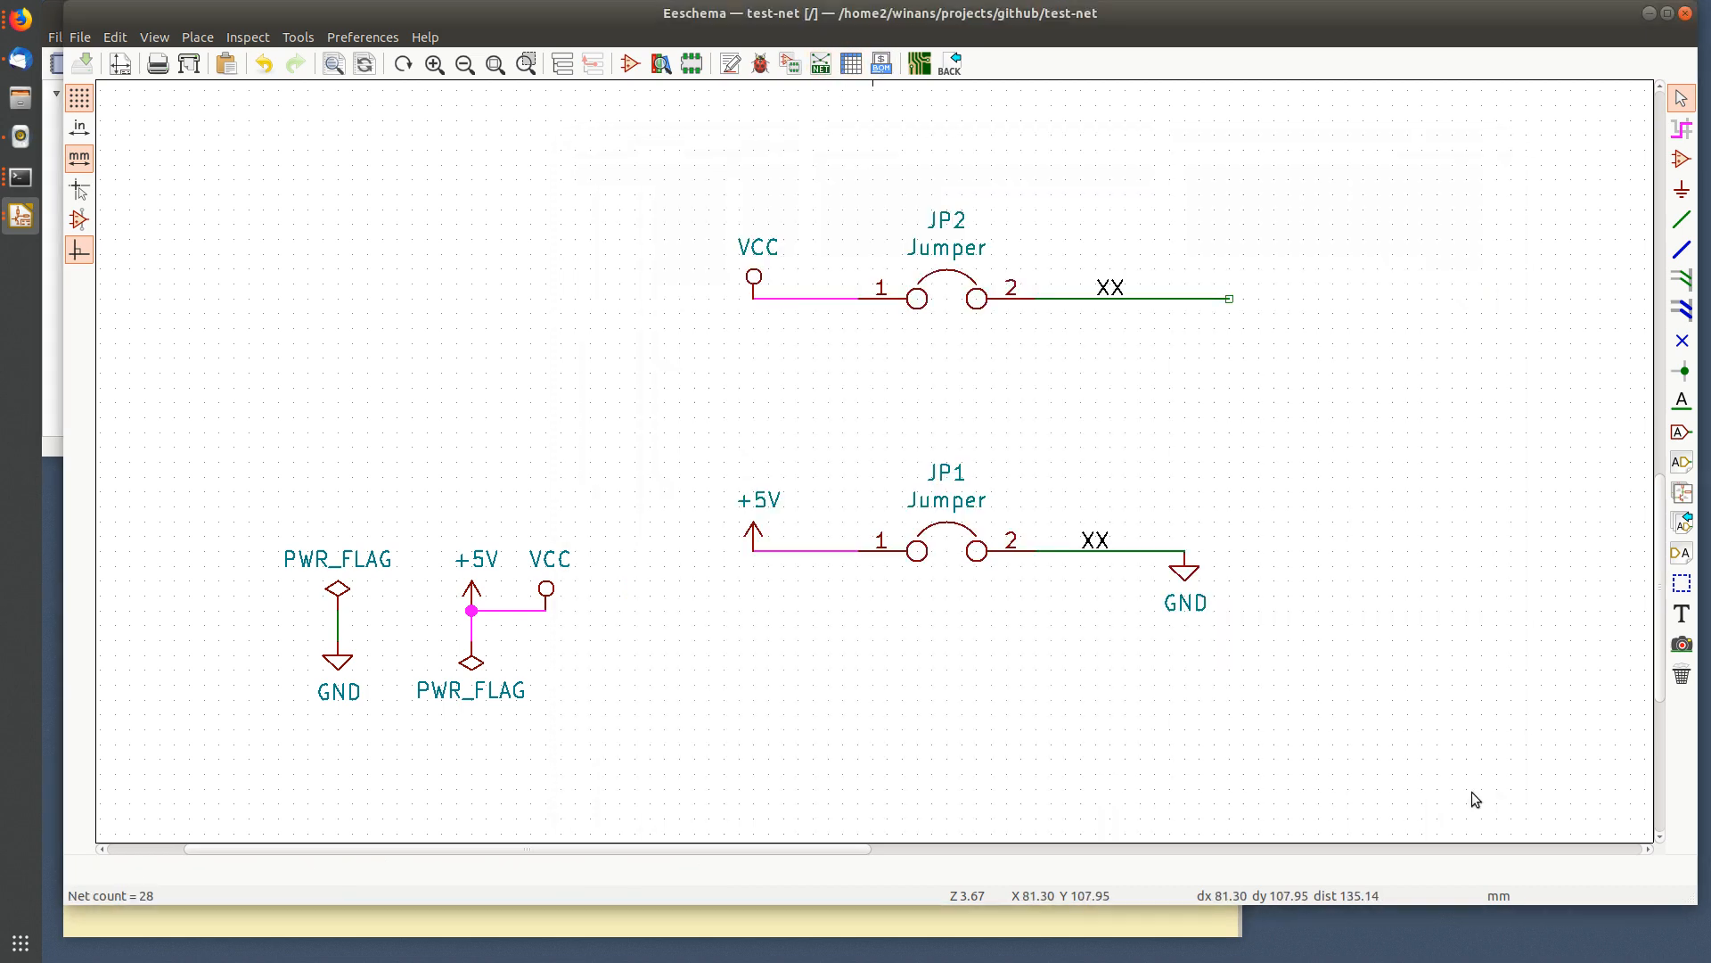
# - Switch to the terminal, reload test-net.net in less, examine the net for pin 1 of both jumpers, and return to the schematic
pyautogui.click(730, 927)
pyautogui.write('!les')
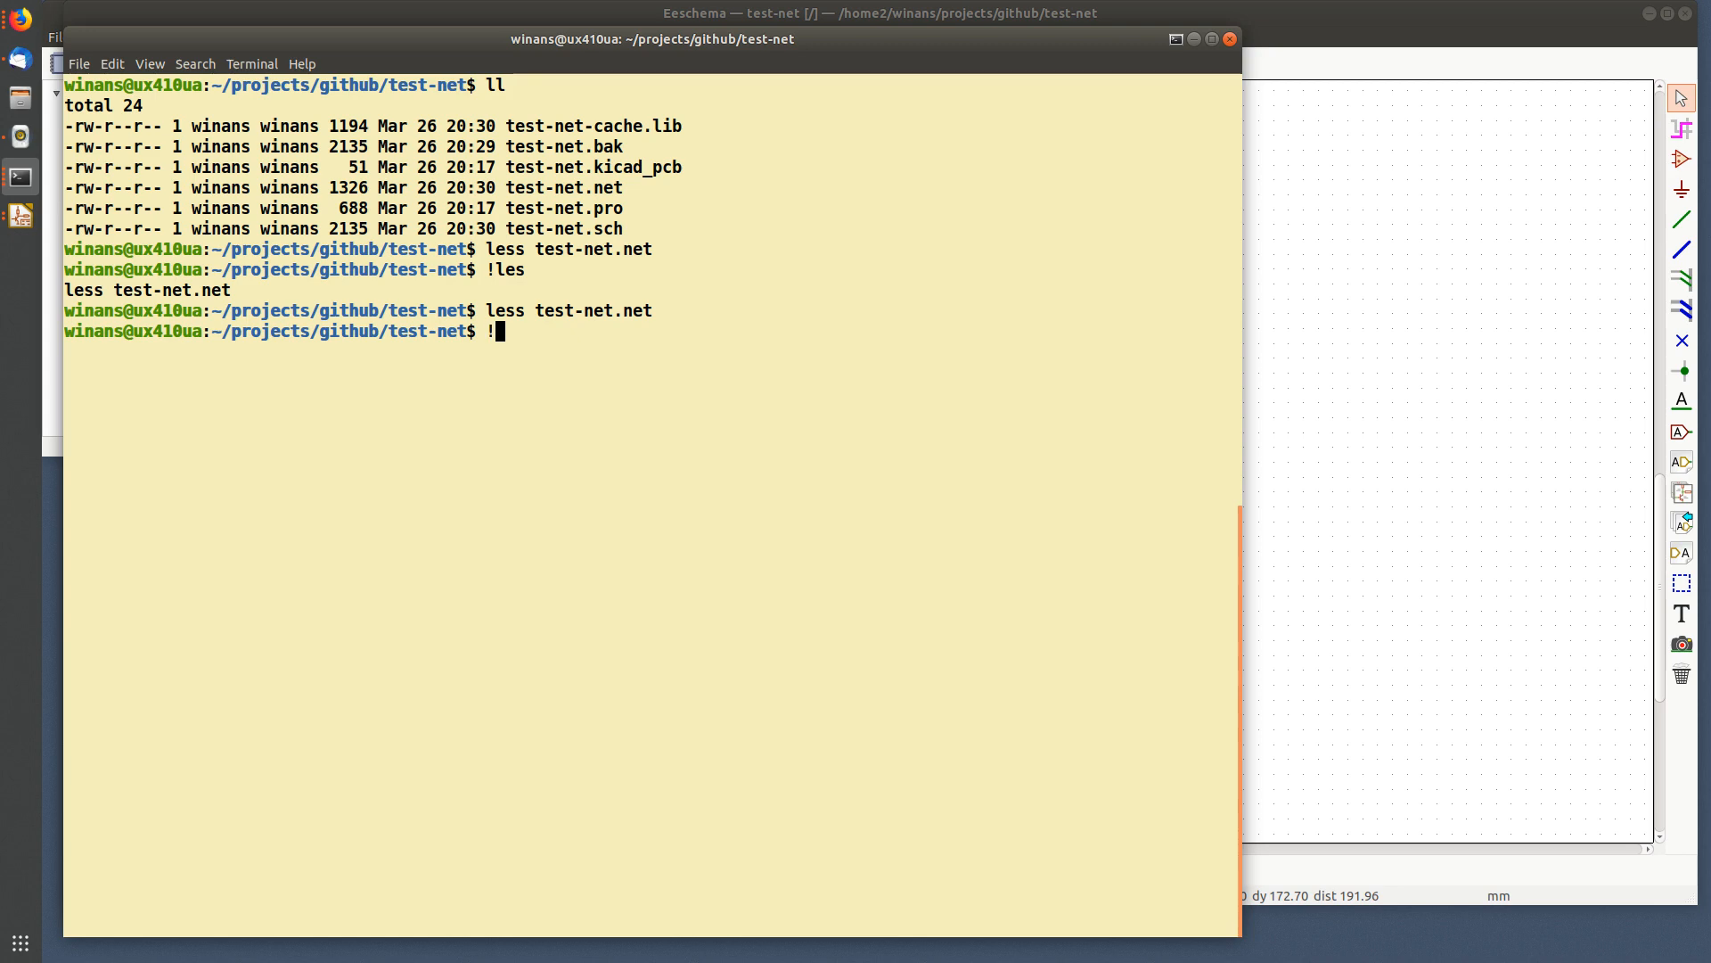
pyautogui.press('Return')
pyautogui.scroll(-4, 745, 880)
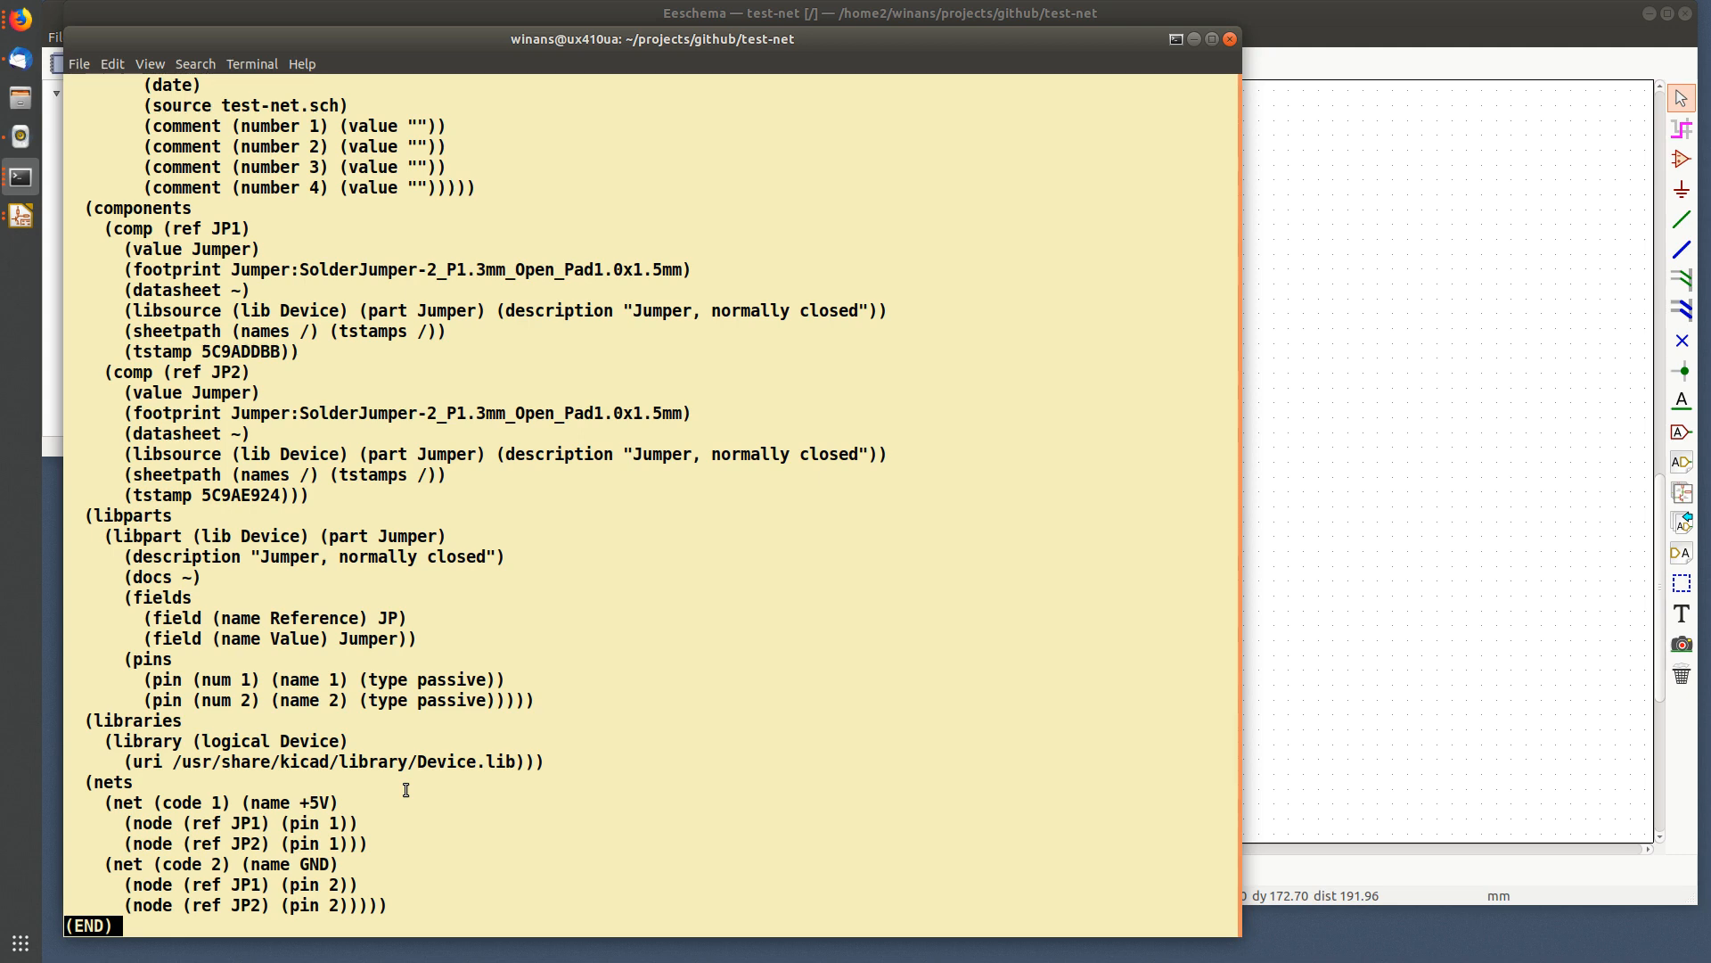
pyautogui.press('q')
pyautogui.hotkey('alt', 'Tab')
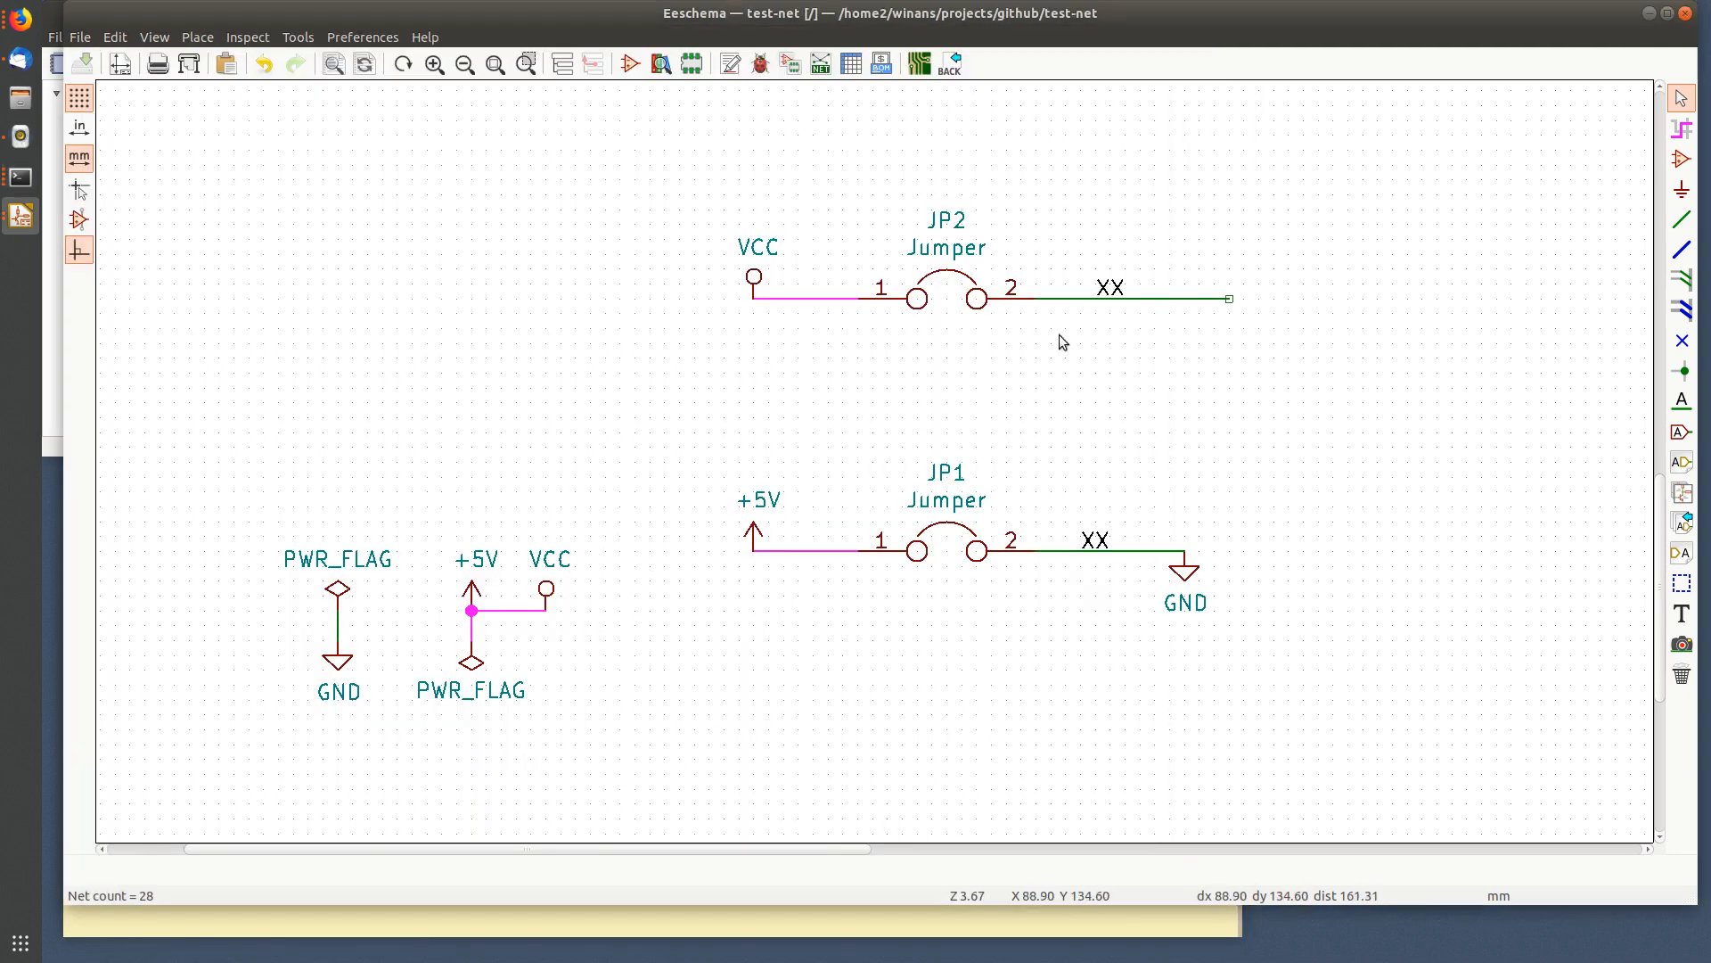
# - Clear the net highlighting from the schematic and leave the highlight tool
pyautogui.click(1681, 132)
pyautogui.click(1083, 366)
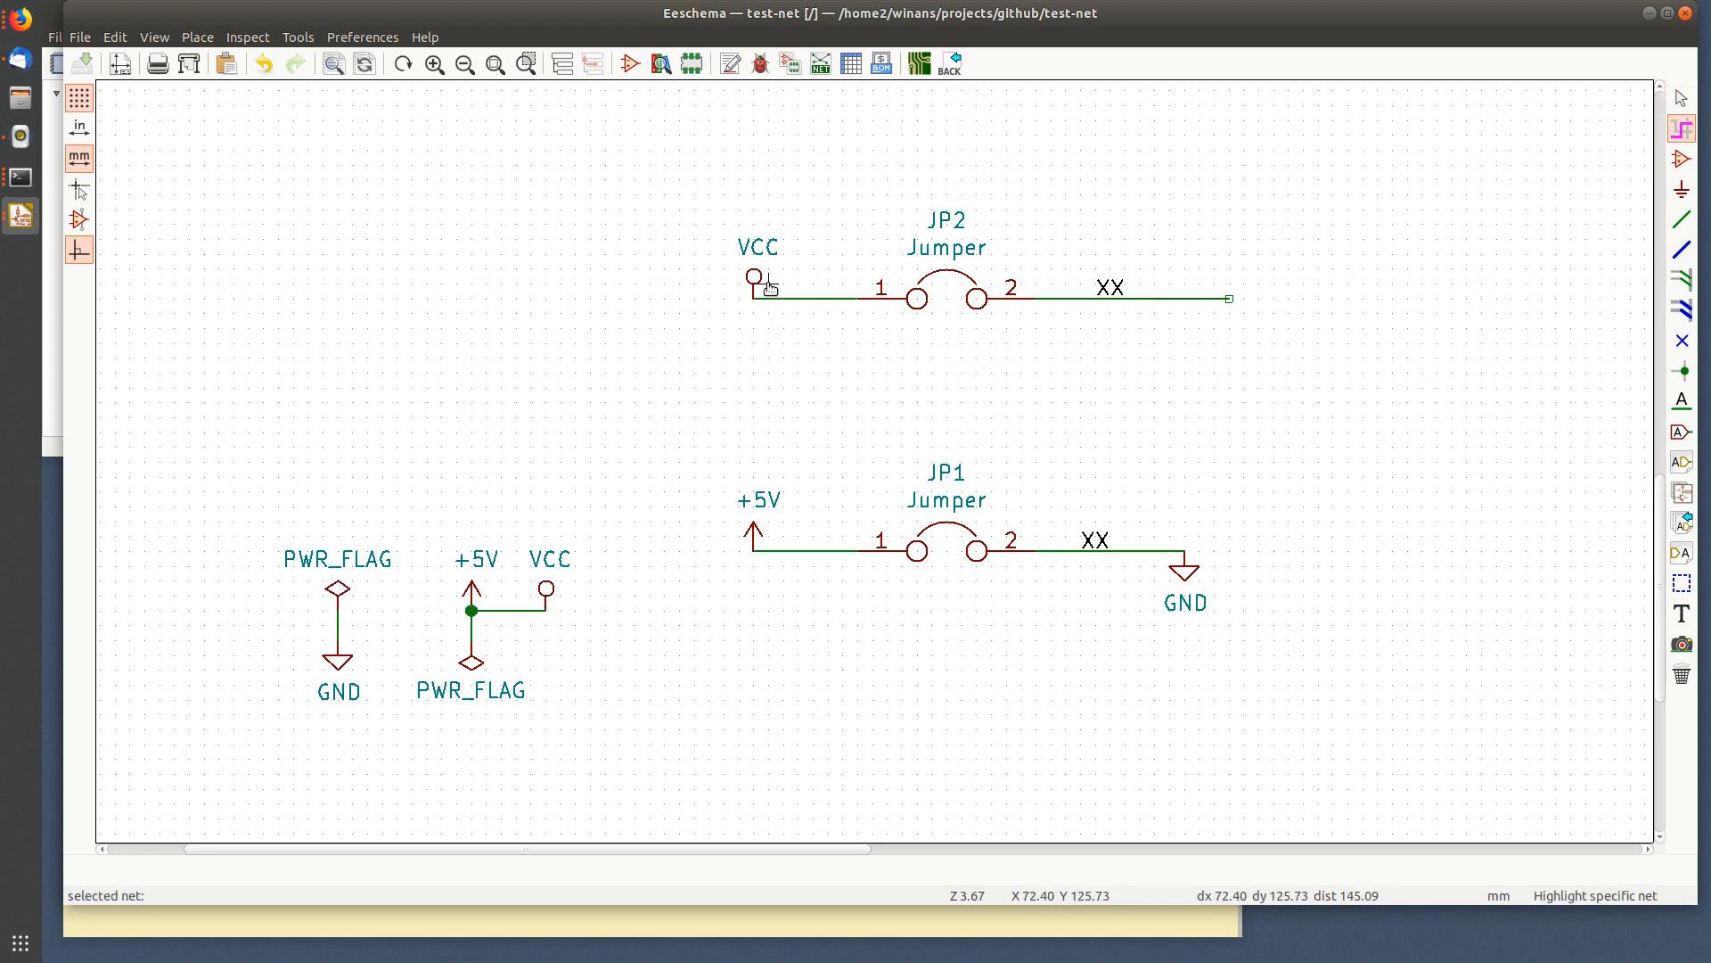
pyautogui.press('Escape')
pyautogui.moveTo(840, 356); pyautogui.dragTo(780, 374, button='middle')
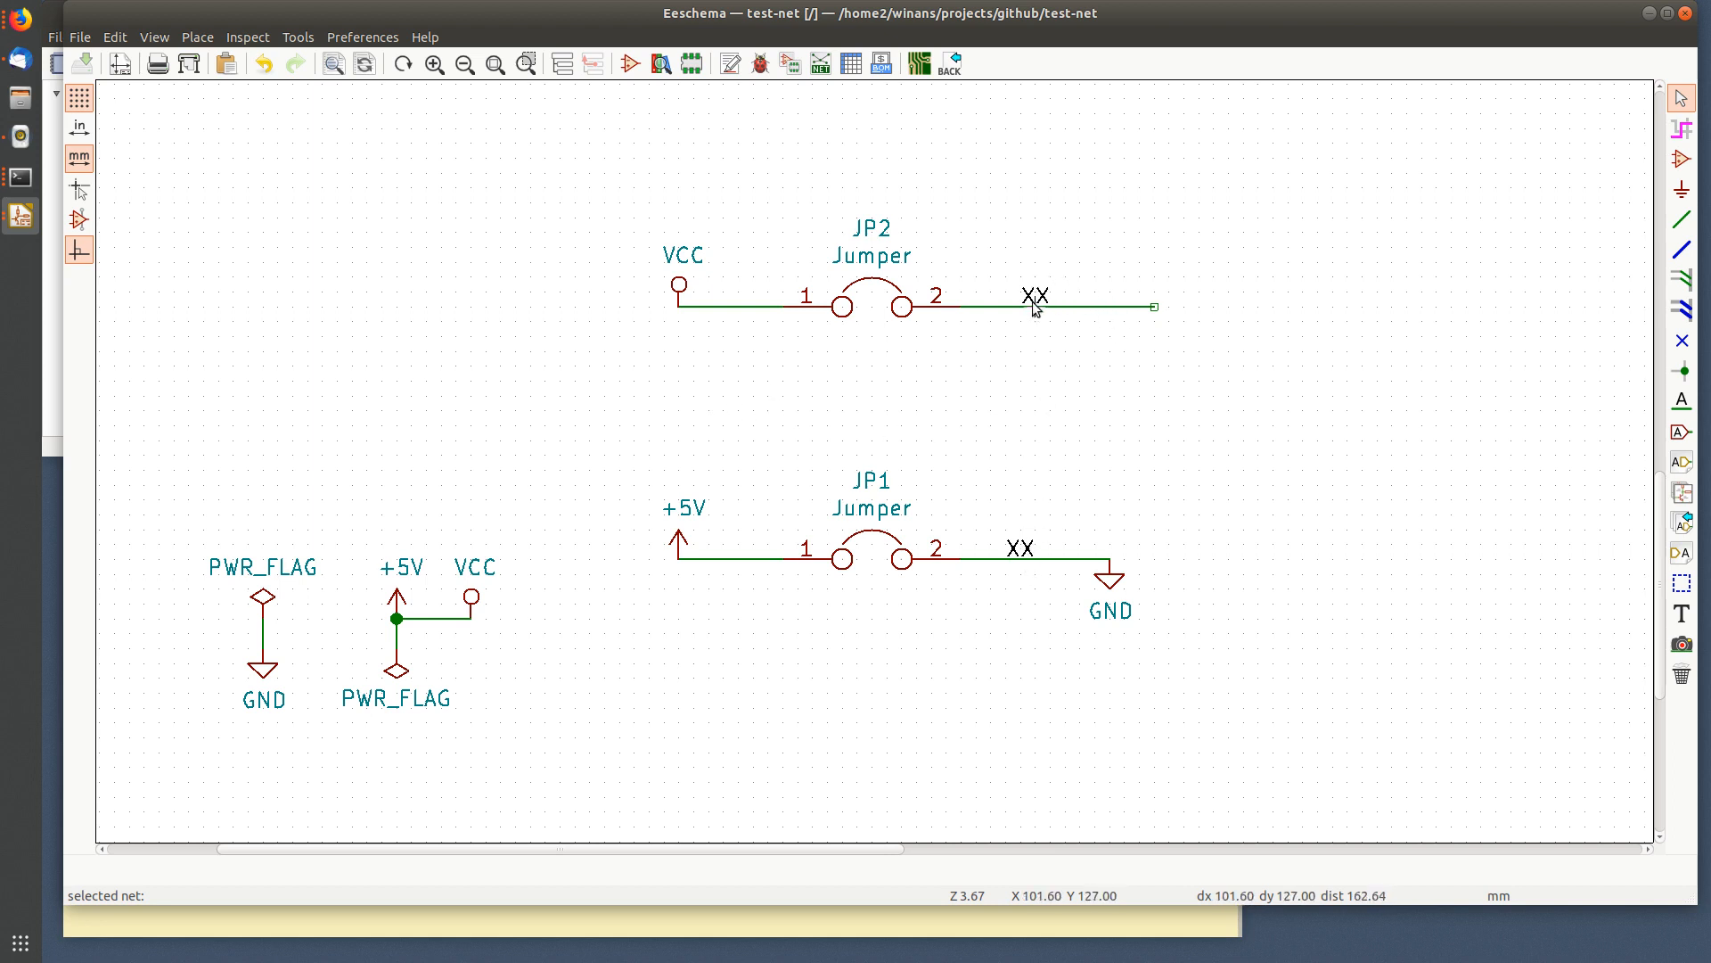
pyautogui.moveTo(973, 348); pyautogui.dragTo(1019, 358, button='middle')
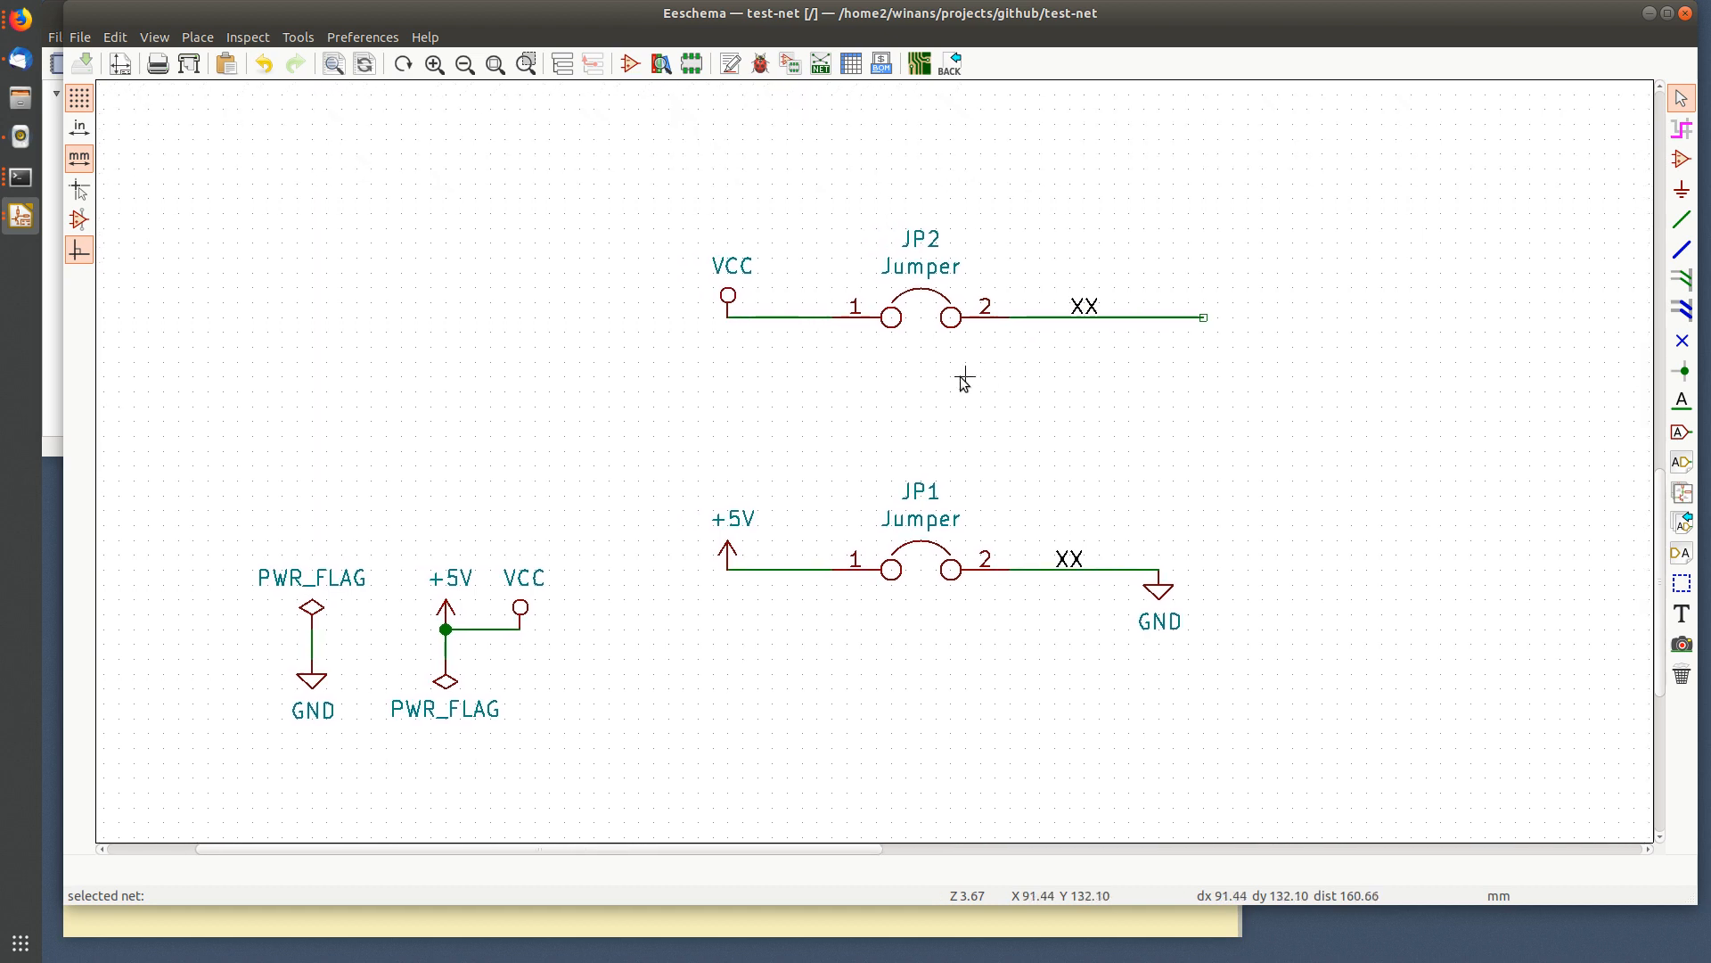
pyautogui.moveTo(851, 439); pyautogui.dragTo(943, 419, button='middle')
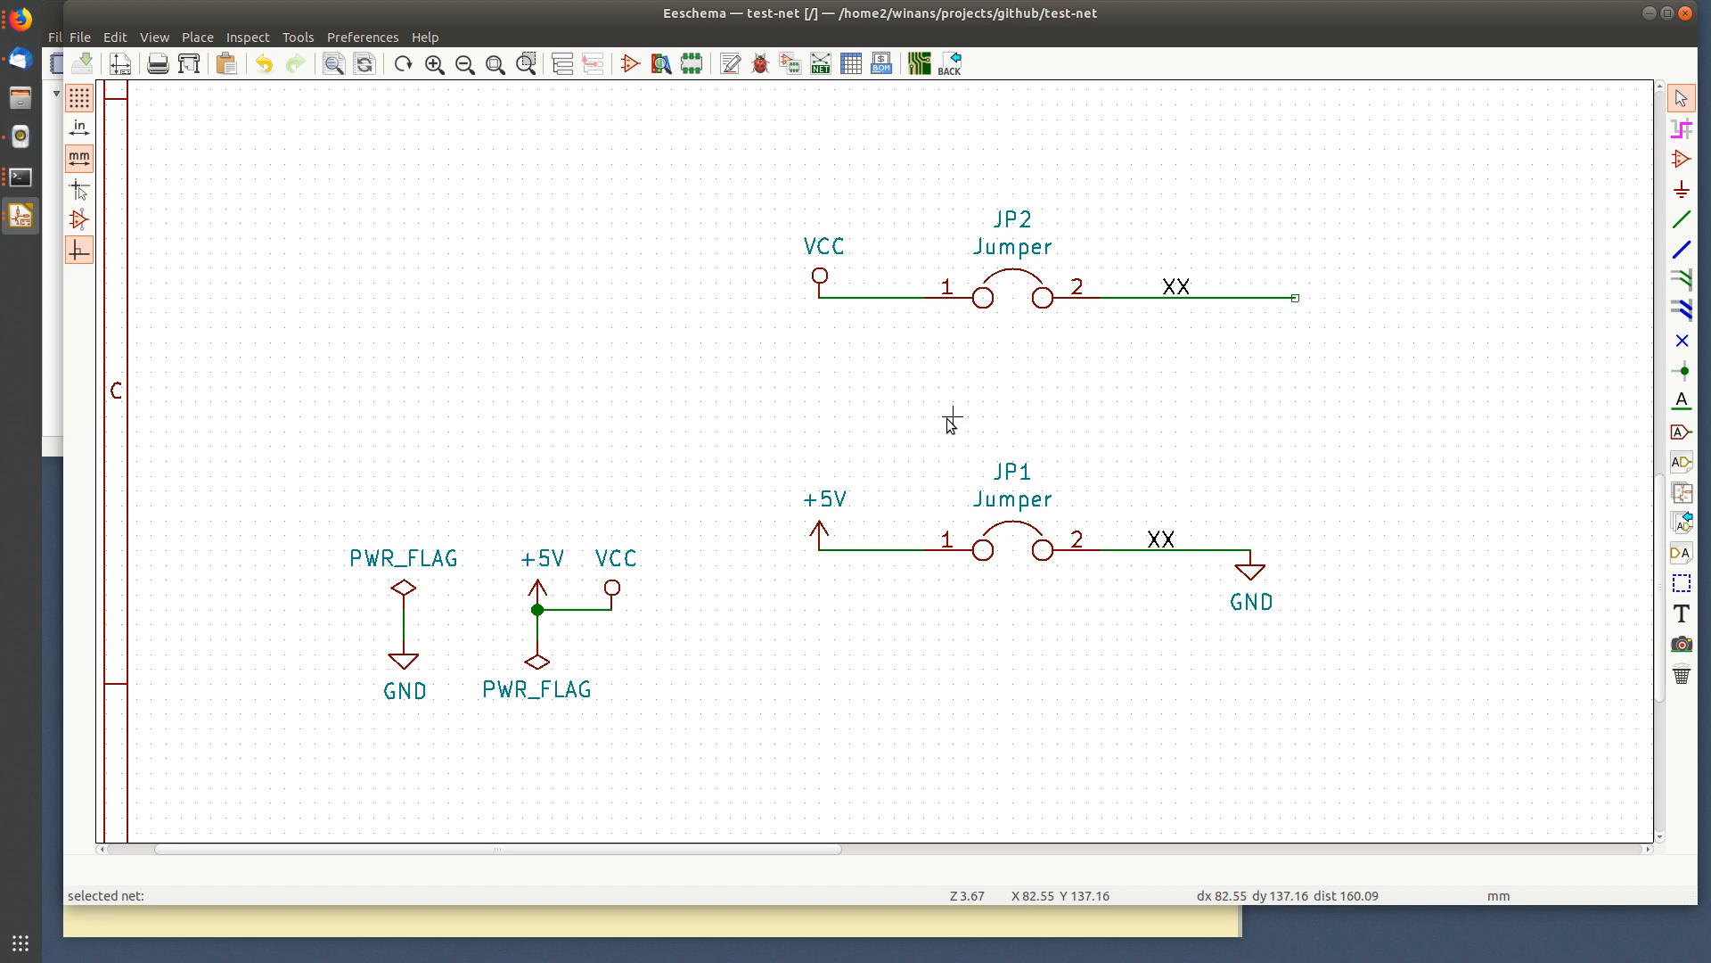
pyautogui.doubleClick(1177, 284)
pyautogui.click(1015, 426)
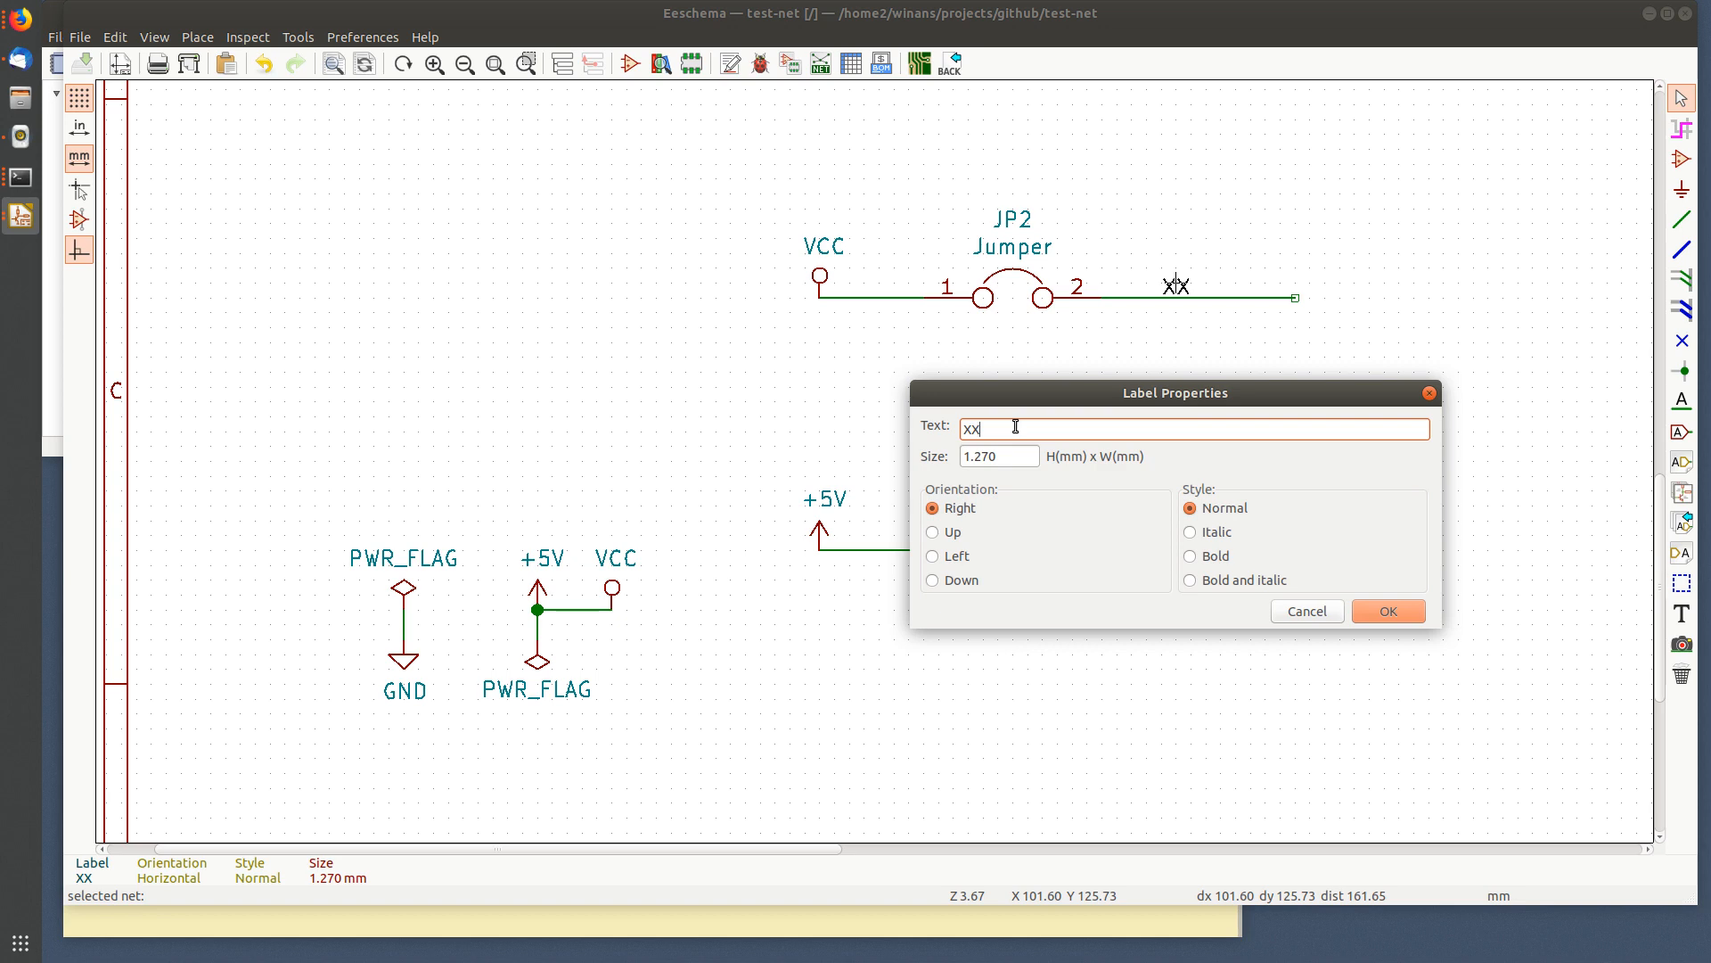
pyautogui.write('*)()([')
pyautogui.moveTo(1027, 425); pyautogui.dragTo(955, 430)
pyautogui.click(1328, 615)
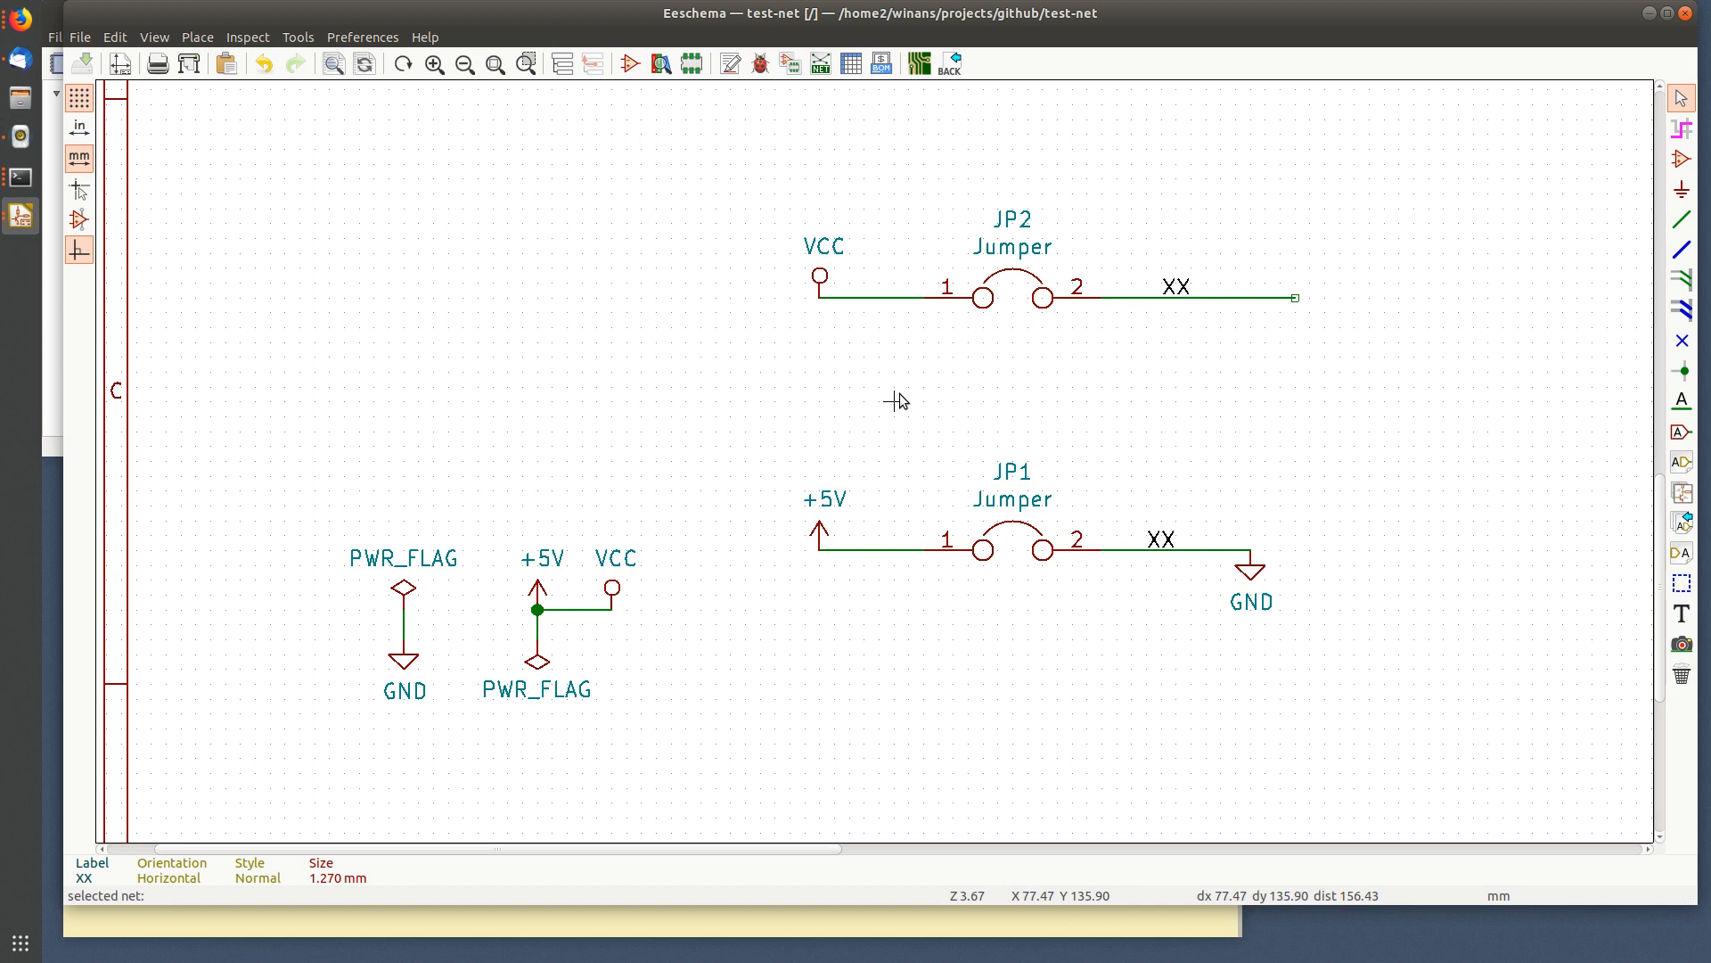
# - Change the label text on JP2's pin 2 wire to ~XX and save the schematic
pyautogui.doubleClick(1177, 286)
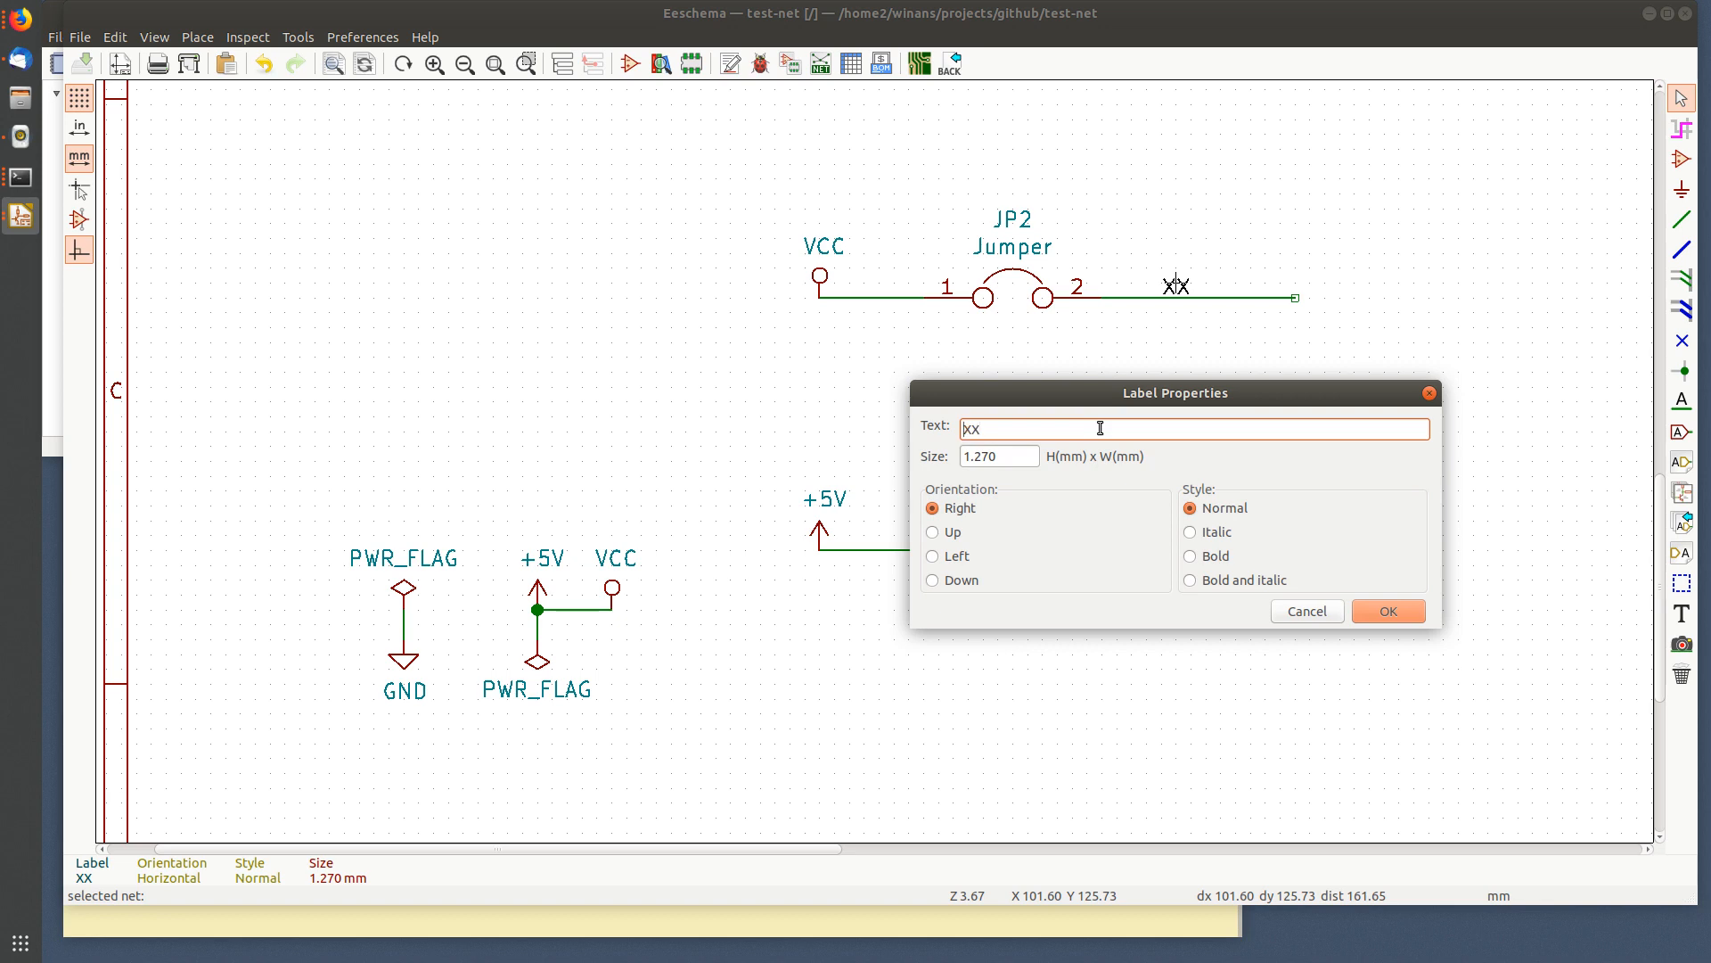
pyautogui.write('~')
pyautogui.press('Return')
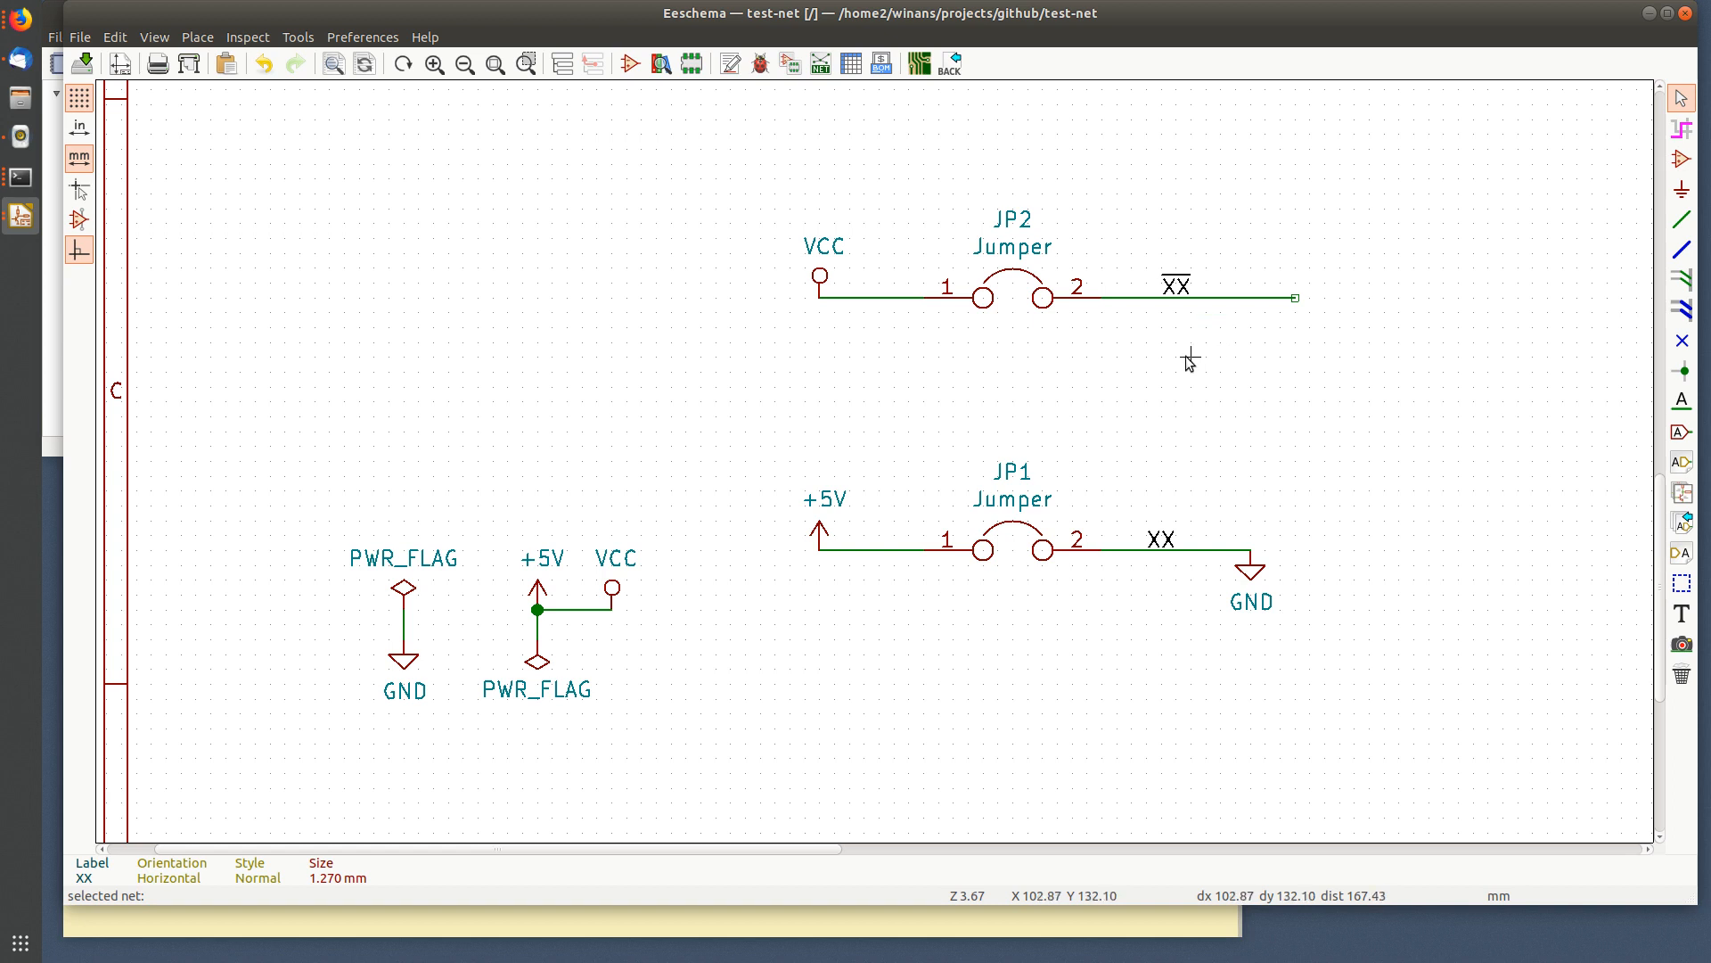
pyautogui.hotkey('ctrl', 's')
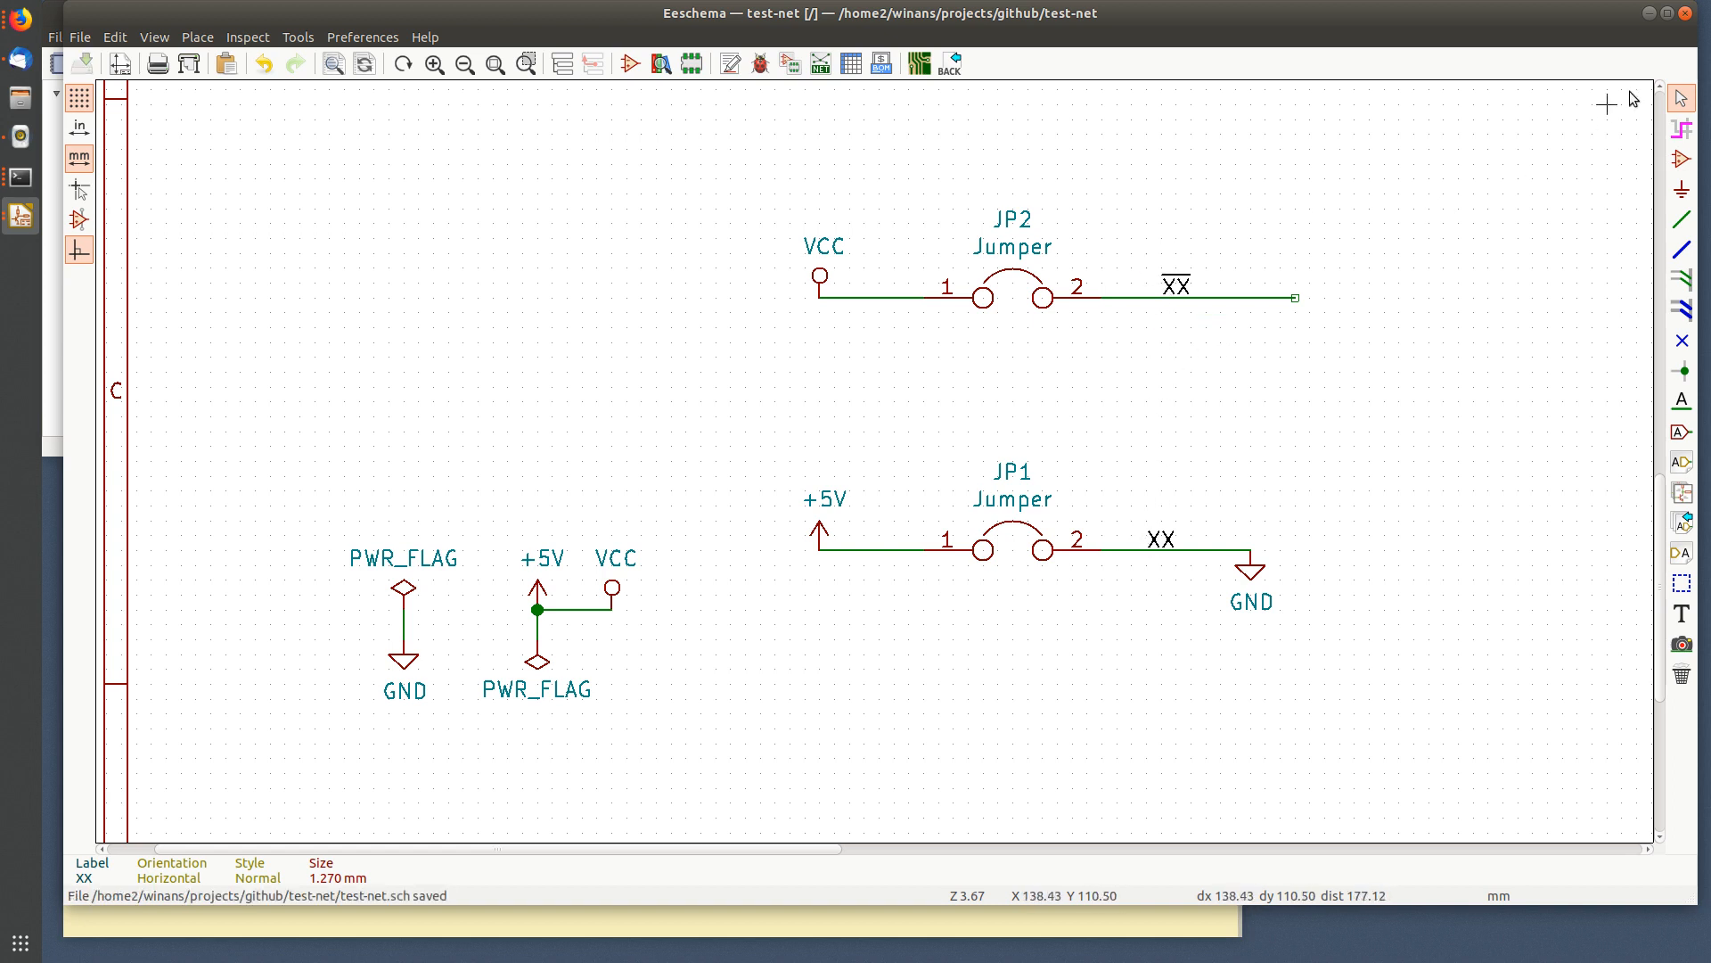
# - Highlight the nets of JP2's and JP1's pin 2 wires in turn, and clear the highlighting
pyautogui.click(1681, 129)
pyautogui.click(1220, 307)
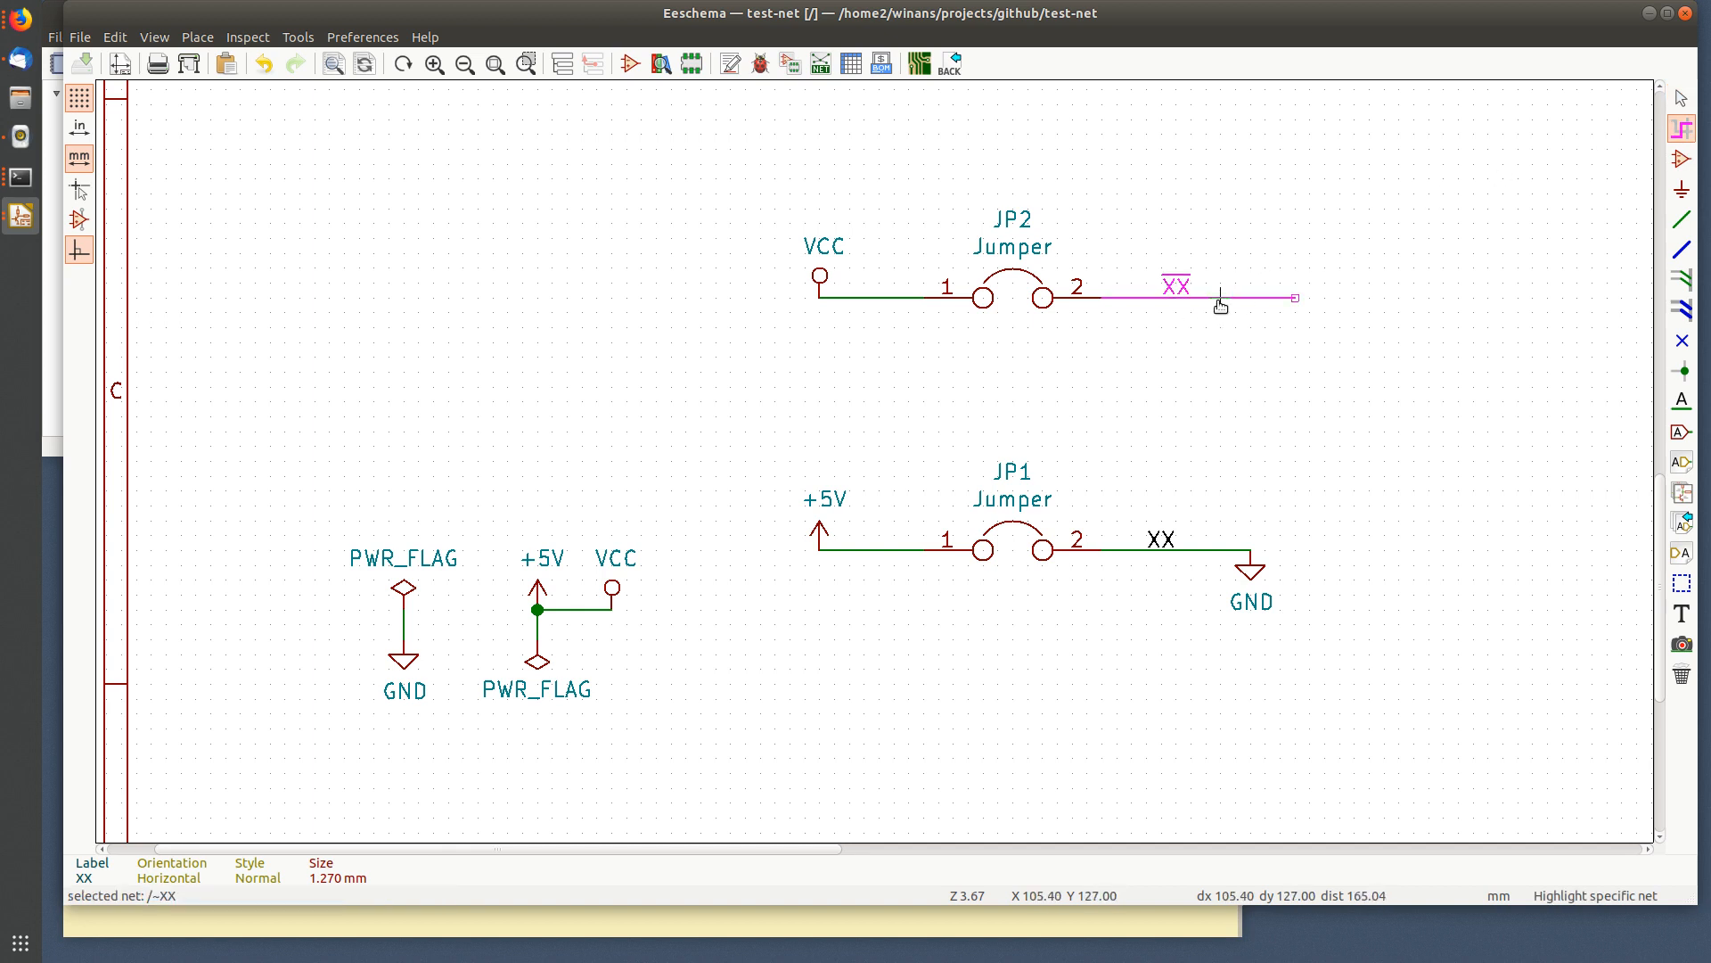
pyautogui.click(1143, 550)
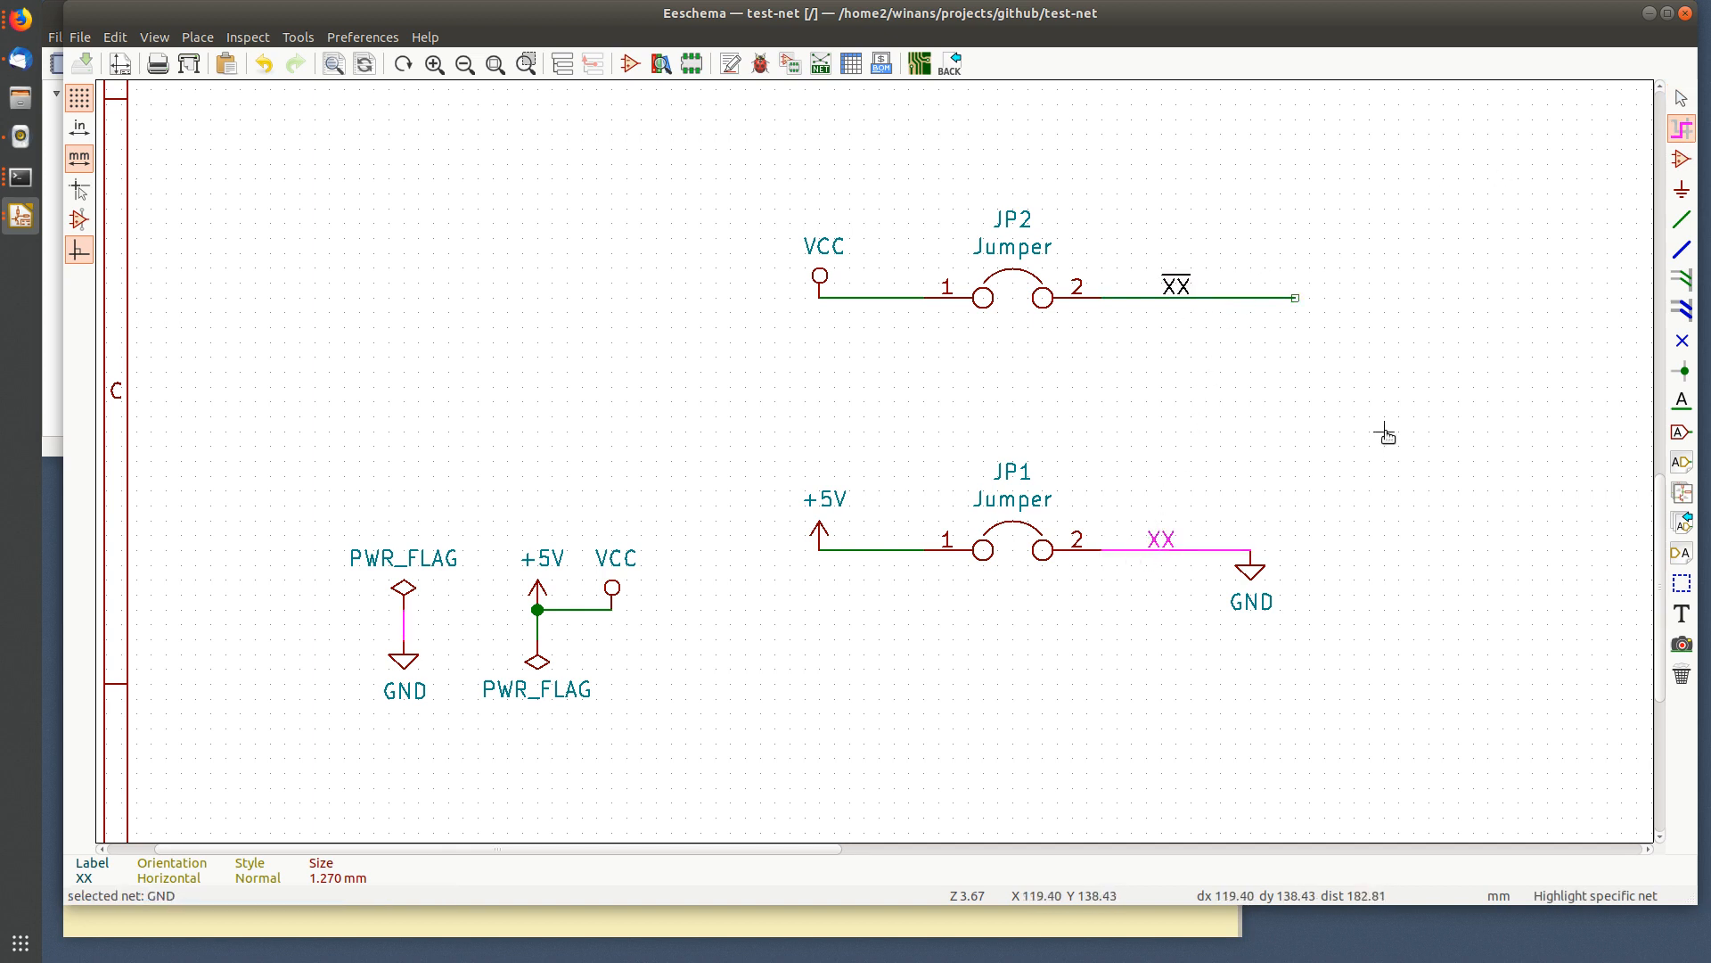
pyautogui.click(1370, 403)
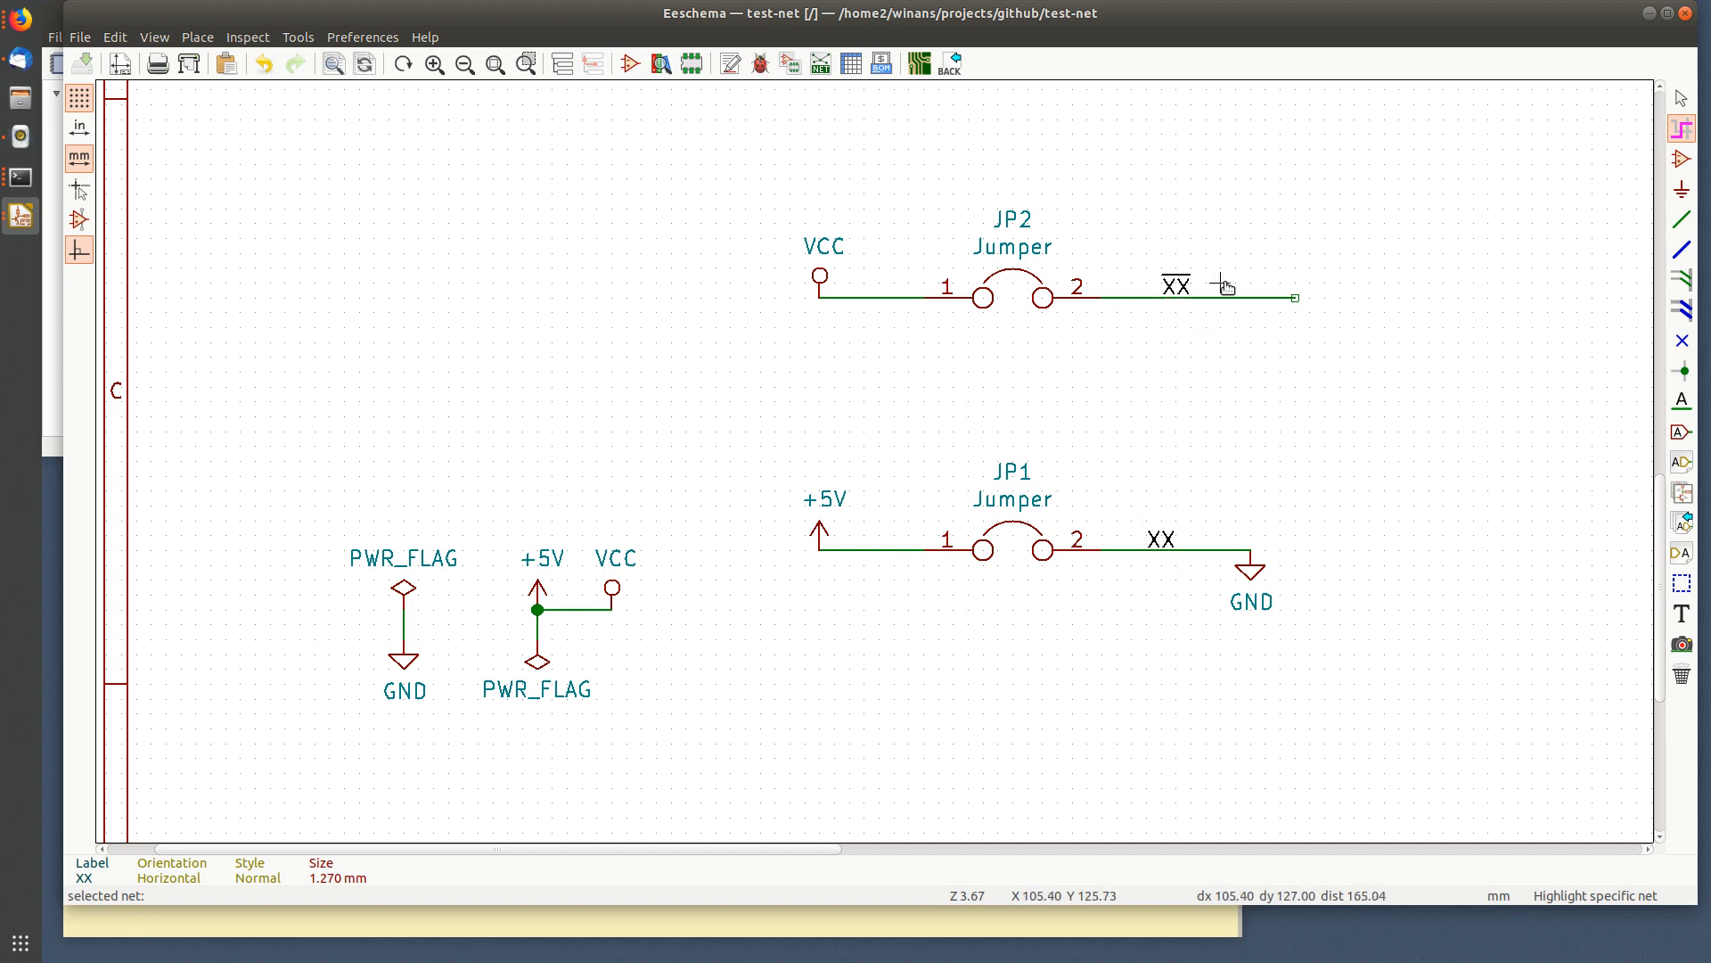
# - Generate the netlist again and save it over test-net.net in the test-net folder
pyautogui.click(819, 68)
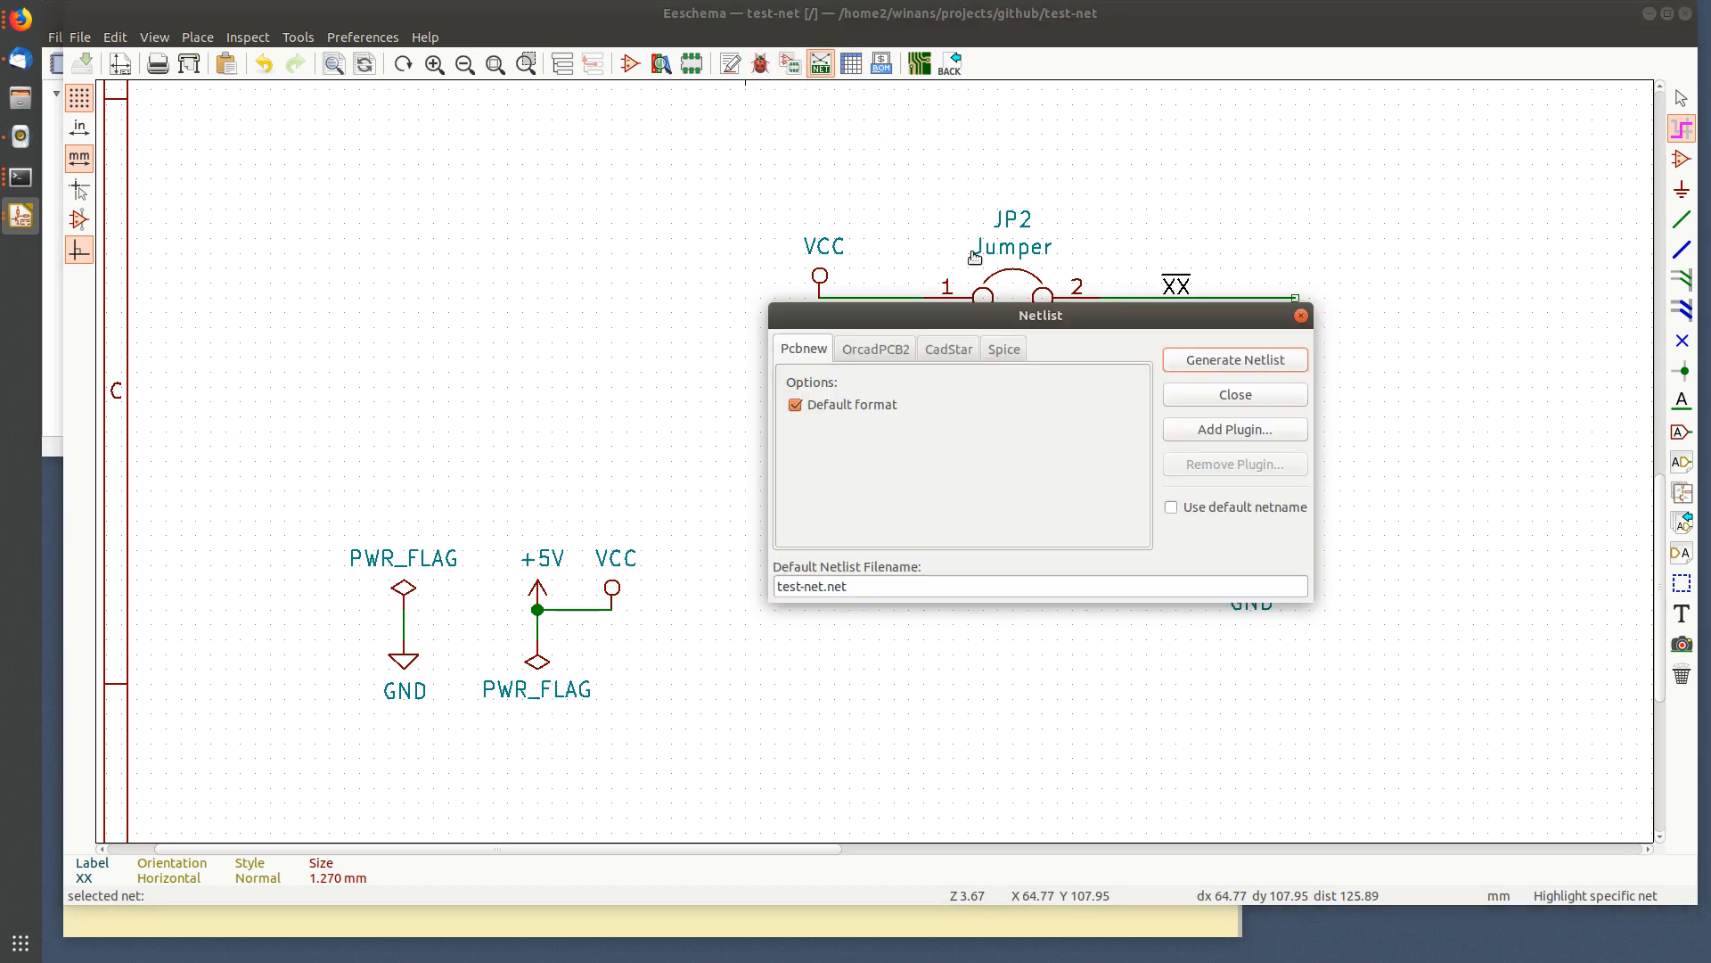
pyautogui.click(1229, 361)
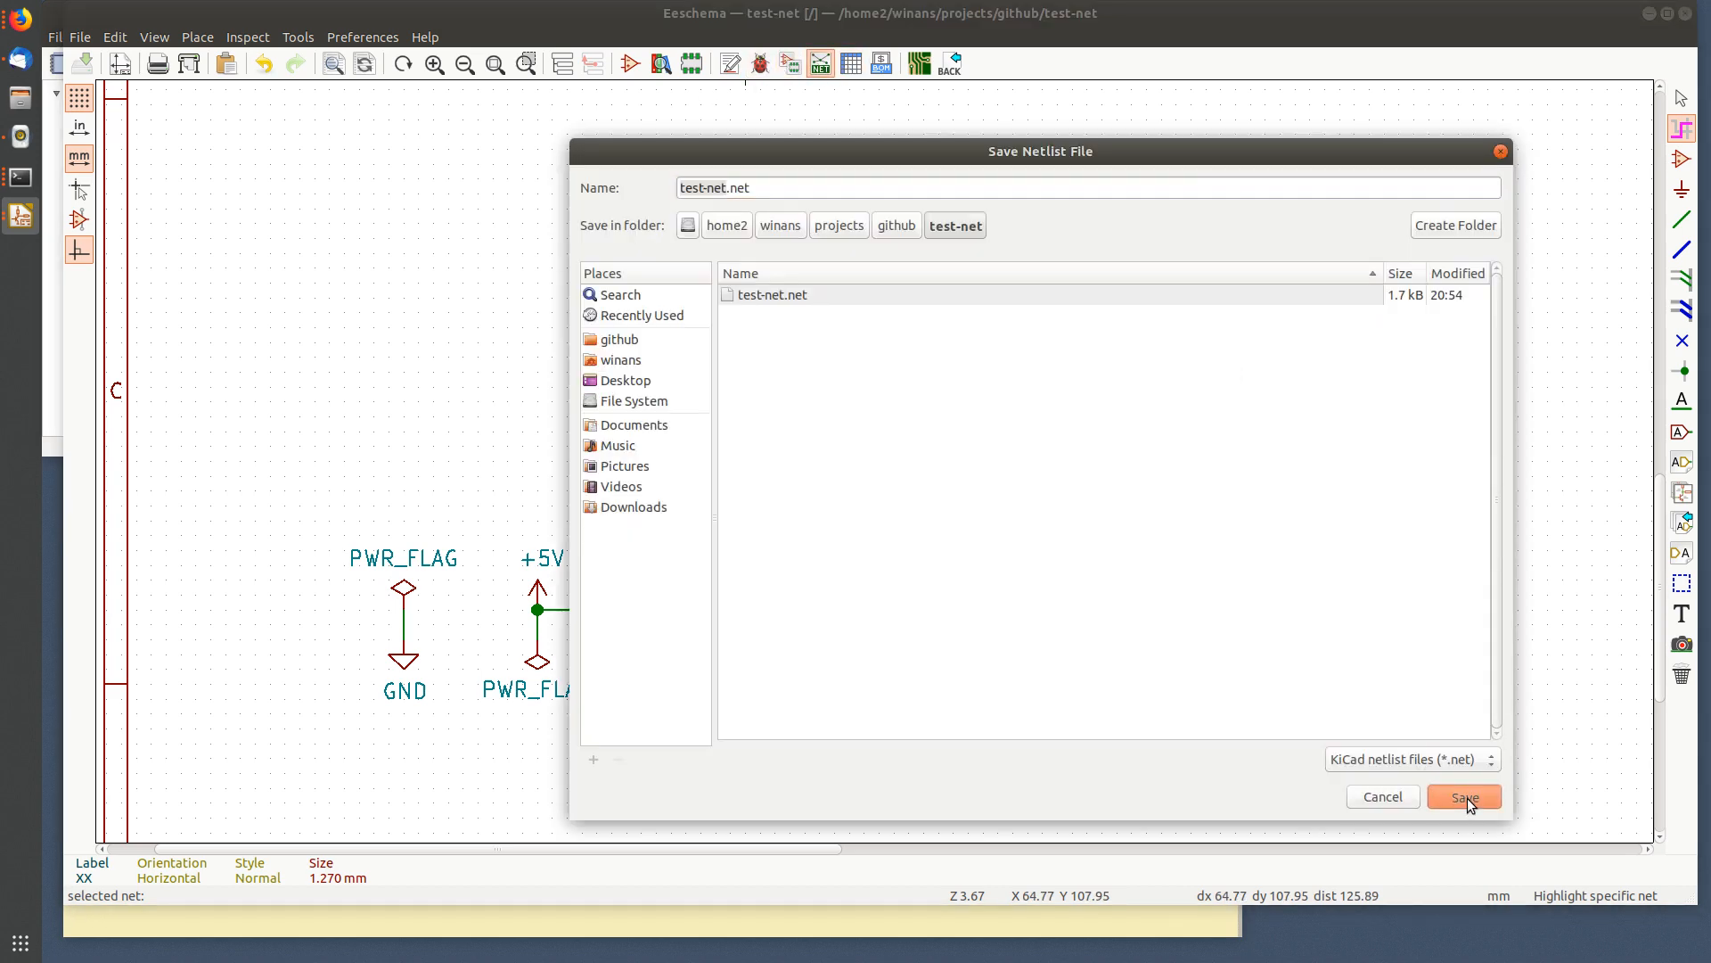
pyautogui.click(1467, 798)
# - Switch to the terminal, reload test-net.net in less, and examine the net name listed for JP2 pin 2
pyautogui.click(876, 928)
pyautogui.press('Up')
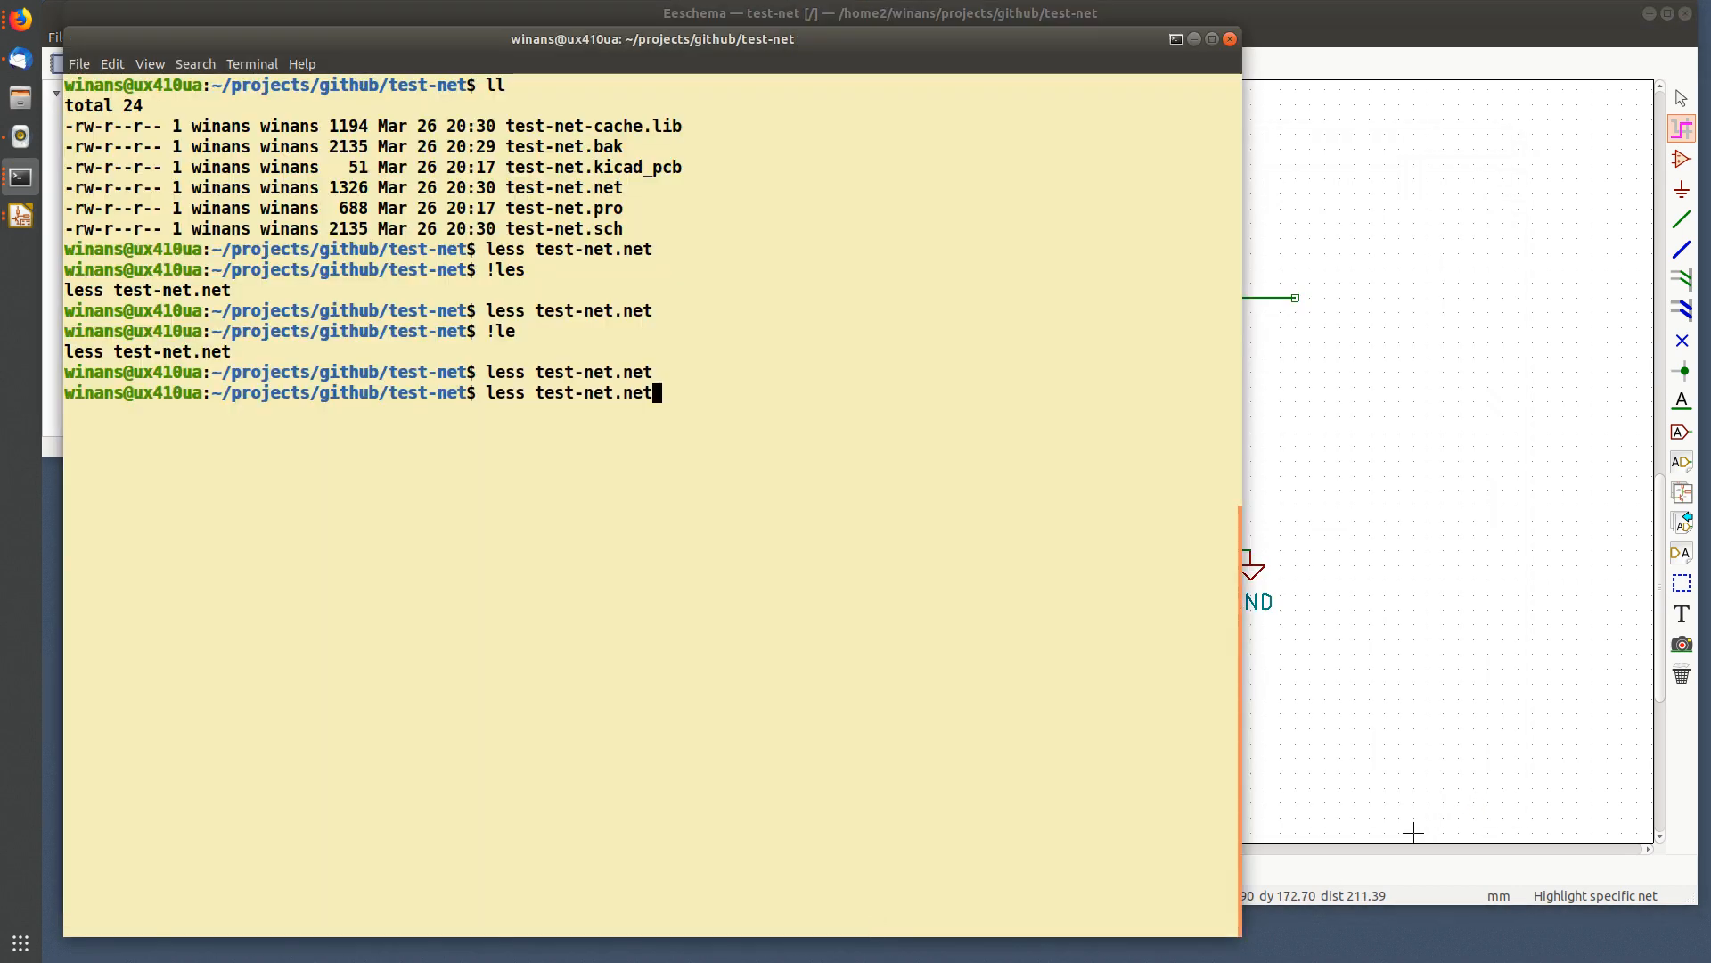
pyautogui.press('Return')
pyautogui.press('space')
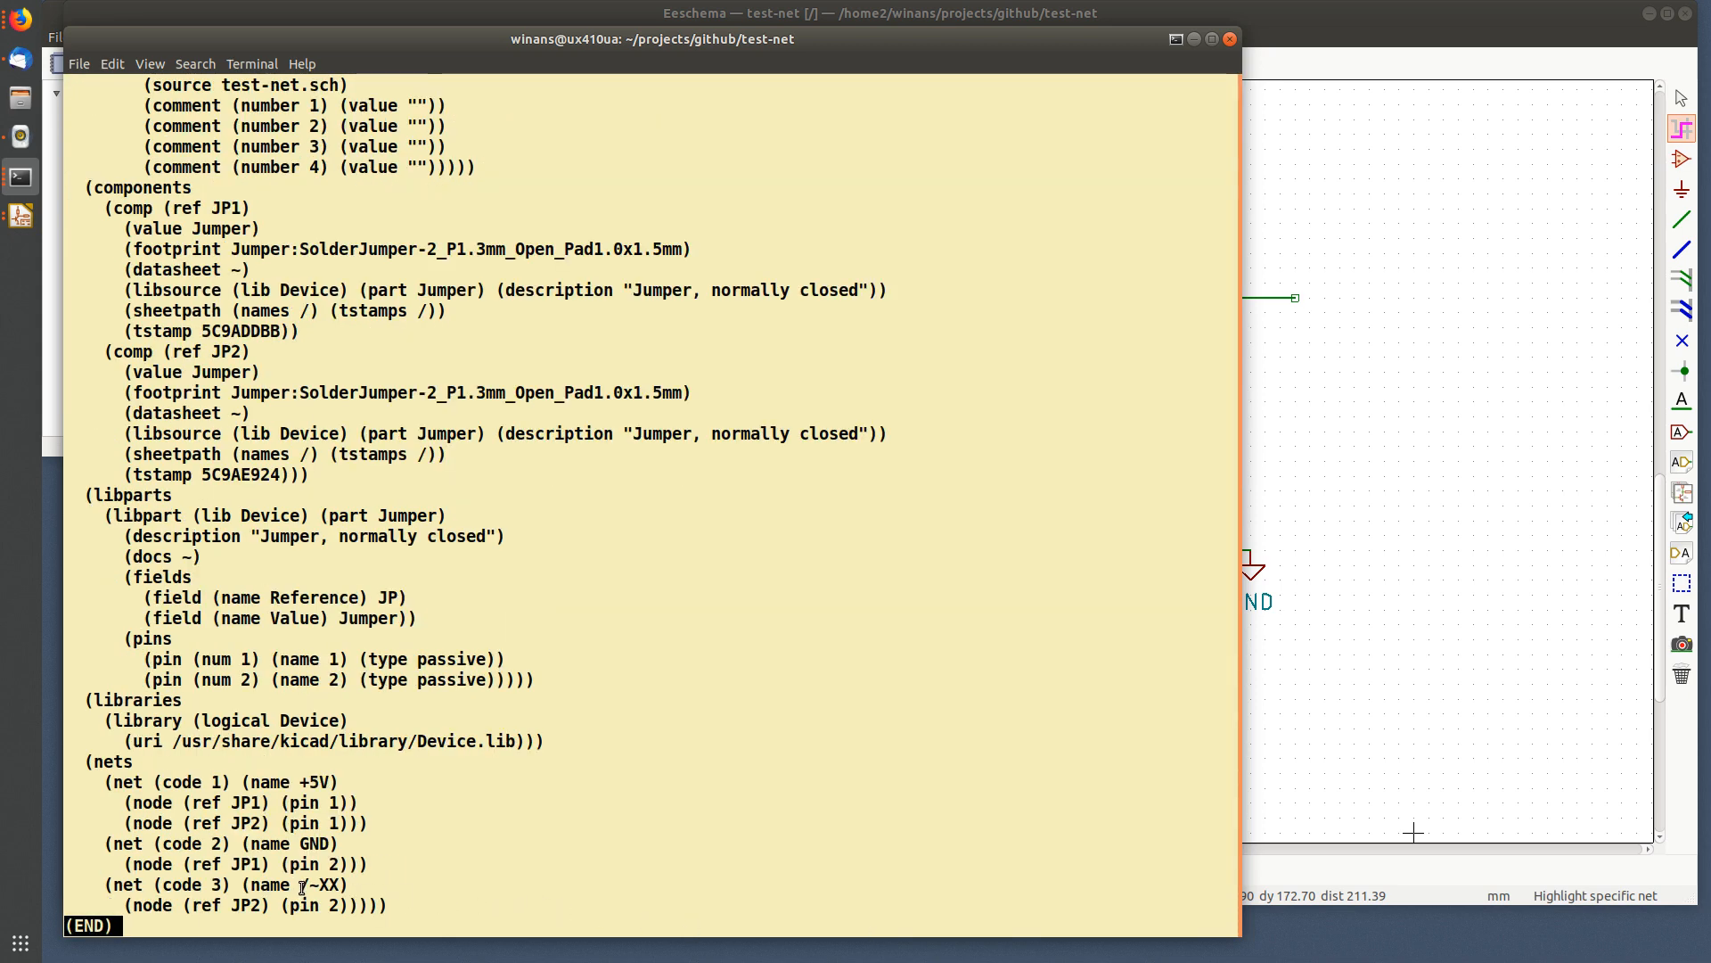
pyautogui.moveTo(301, 885); pyautogui.dragTo(336, 885)
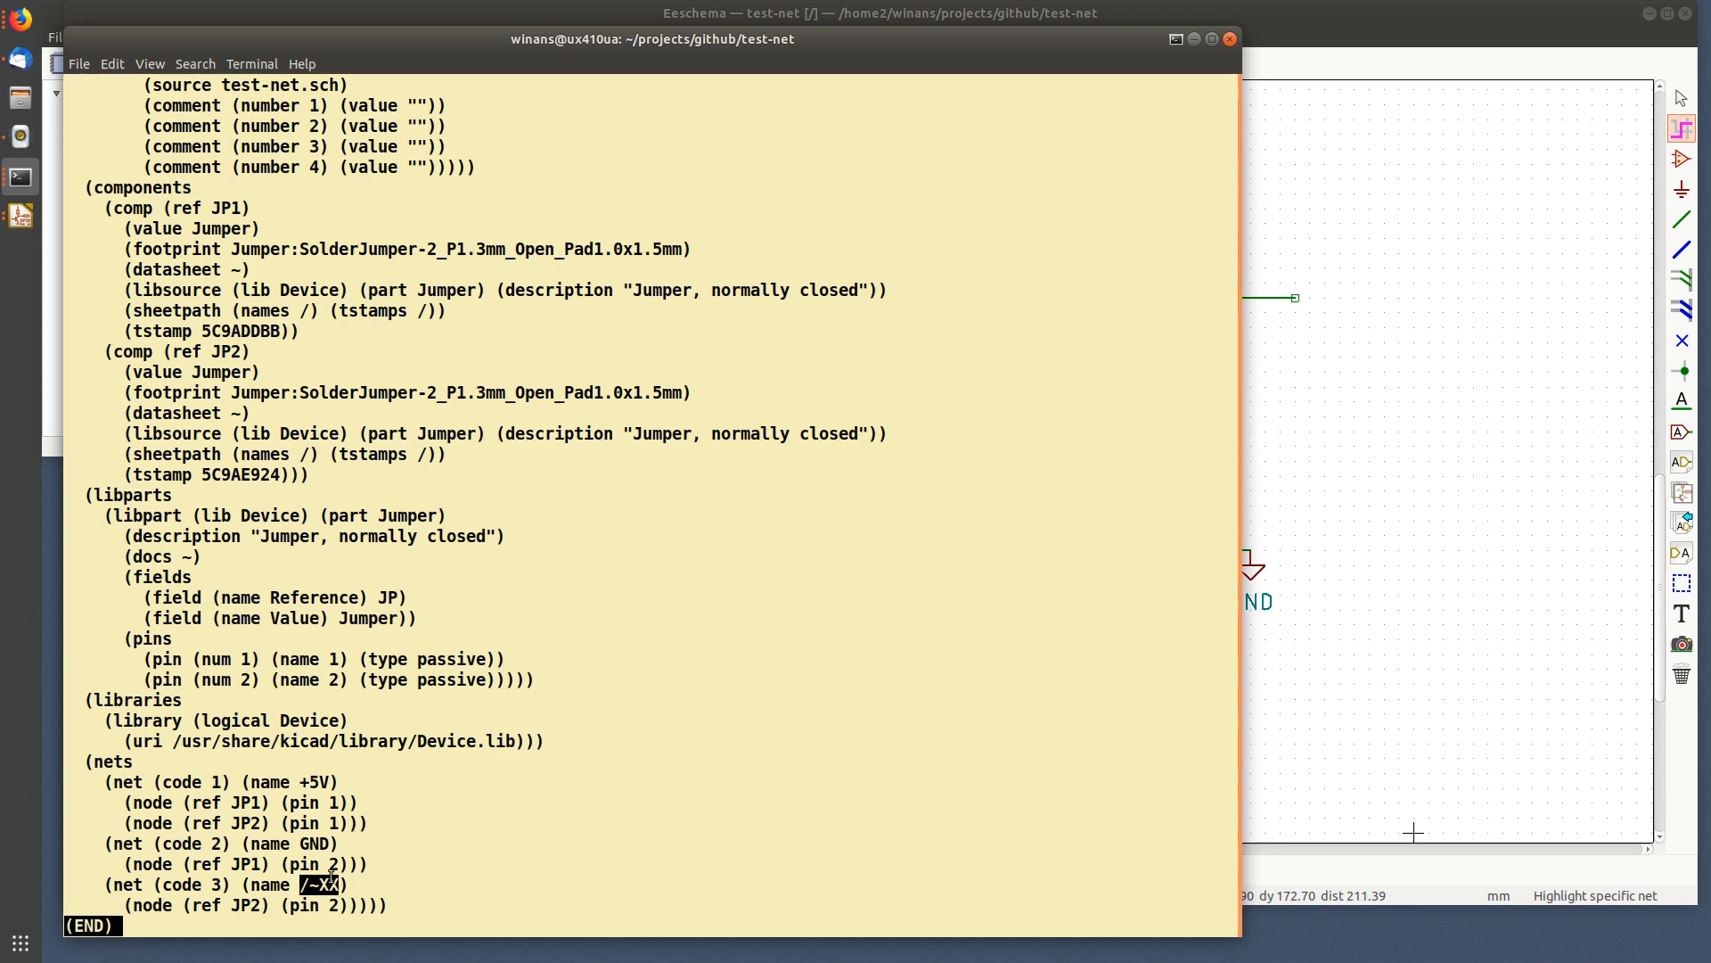
# - Compare the GND, +5V and /~XX net names in the netlist, close the listing, and return to the schematic
pyautogui.doubleClick(320, 842)
pyautogui.click(321, 780)
pyautogui.moveTo(321, 780); pyautogui.dragTo(305, 781)
pyautogui.click(303, 781)
pyautogui.moveTo(299, 885); pyautogui.dragTo(338, 880)
pyautogui.click(338, 878)
pyautogui.doubleClick(314, 842)
pyautogui.click(404, 822)
pyautogui.press('q')
pyautogui.click(1350, 28)
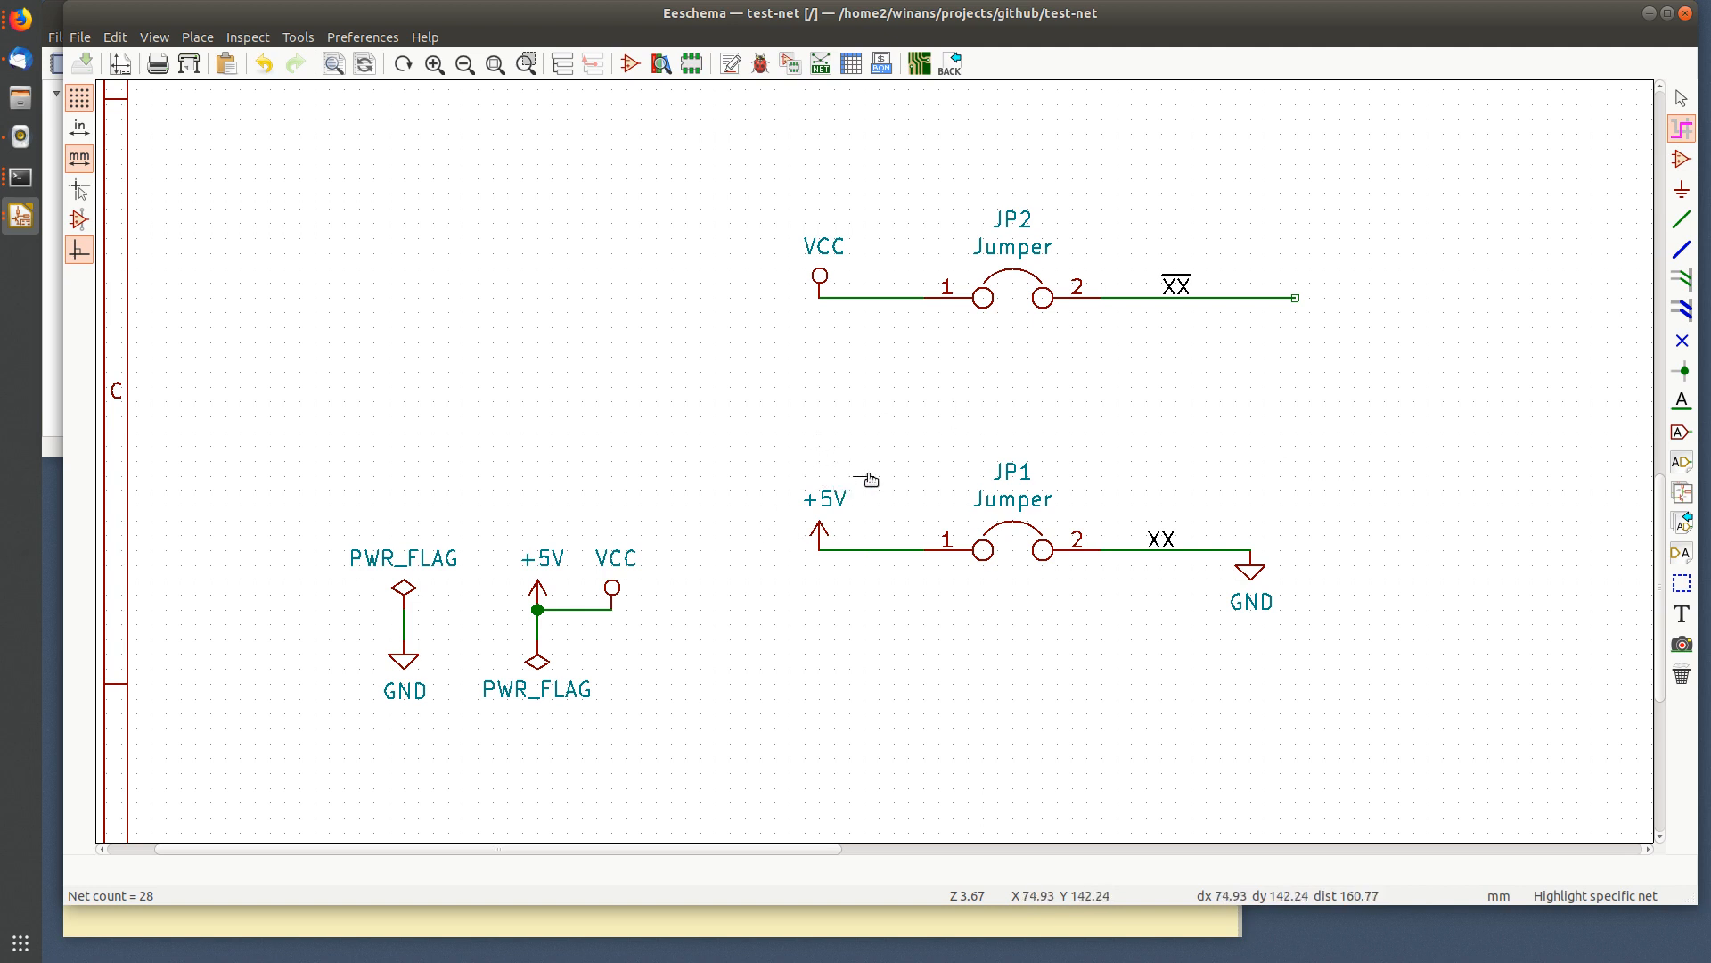
pyautogui.press('Escape')
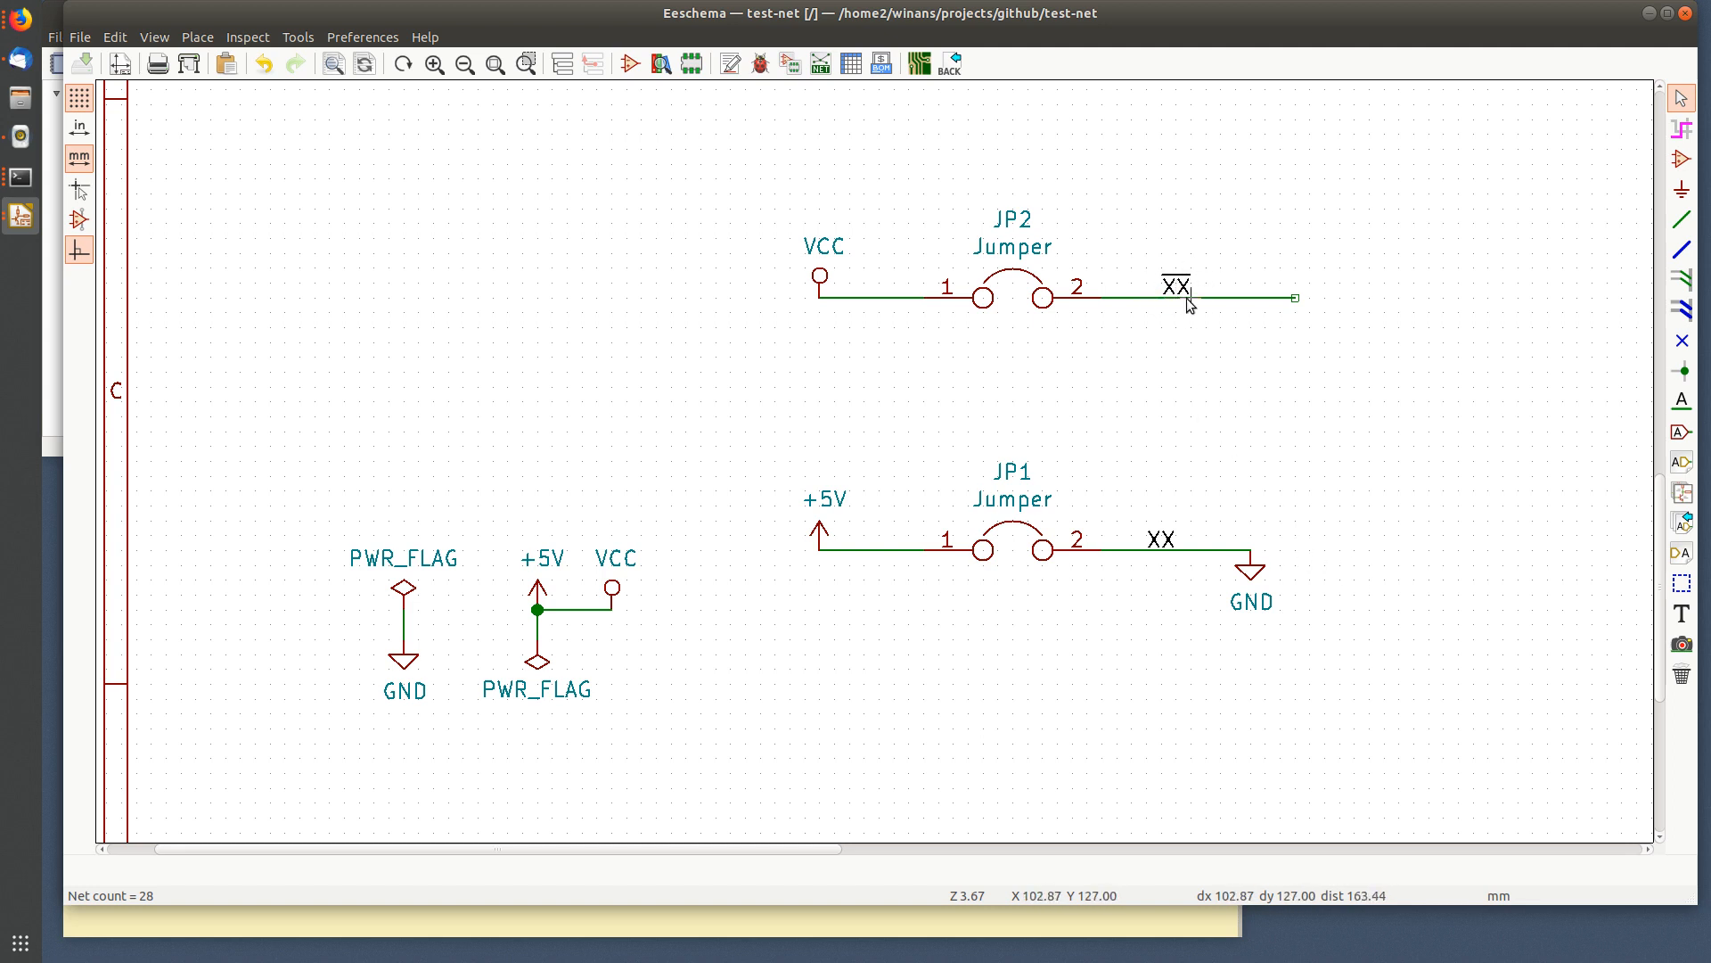
pyautogui.moveTo(1177, 299); pyautogui.dragTo(1100, 374, button='middle')
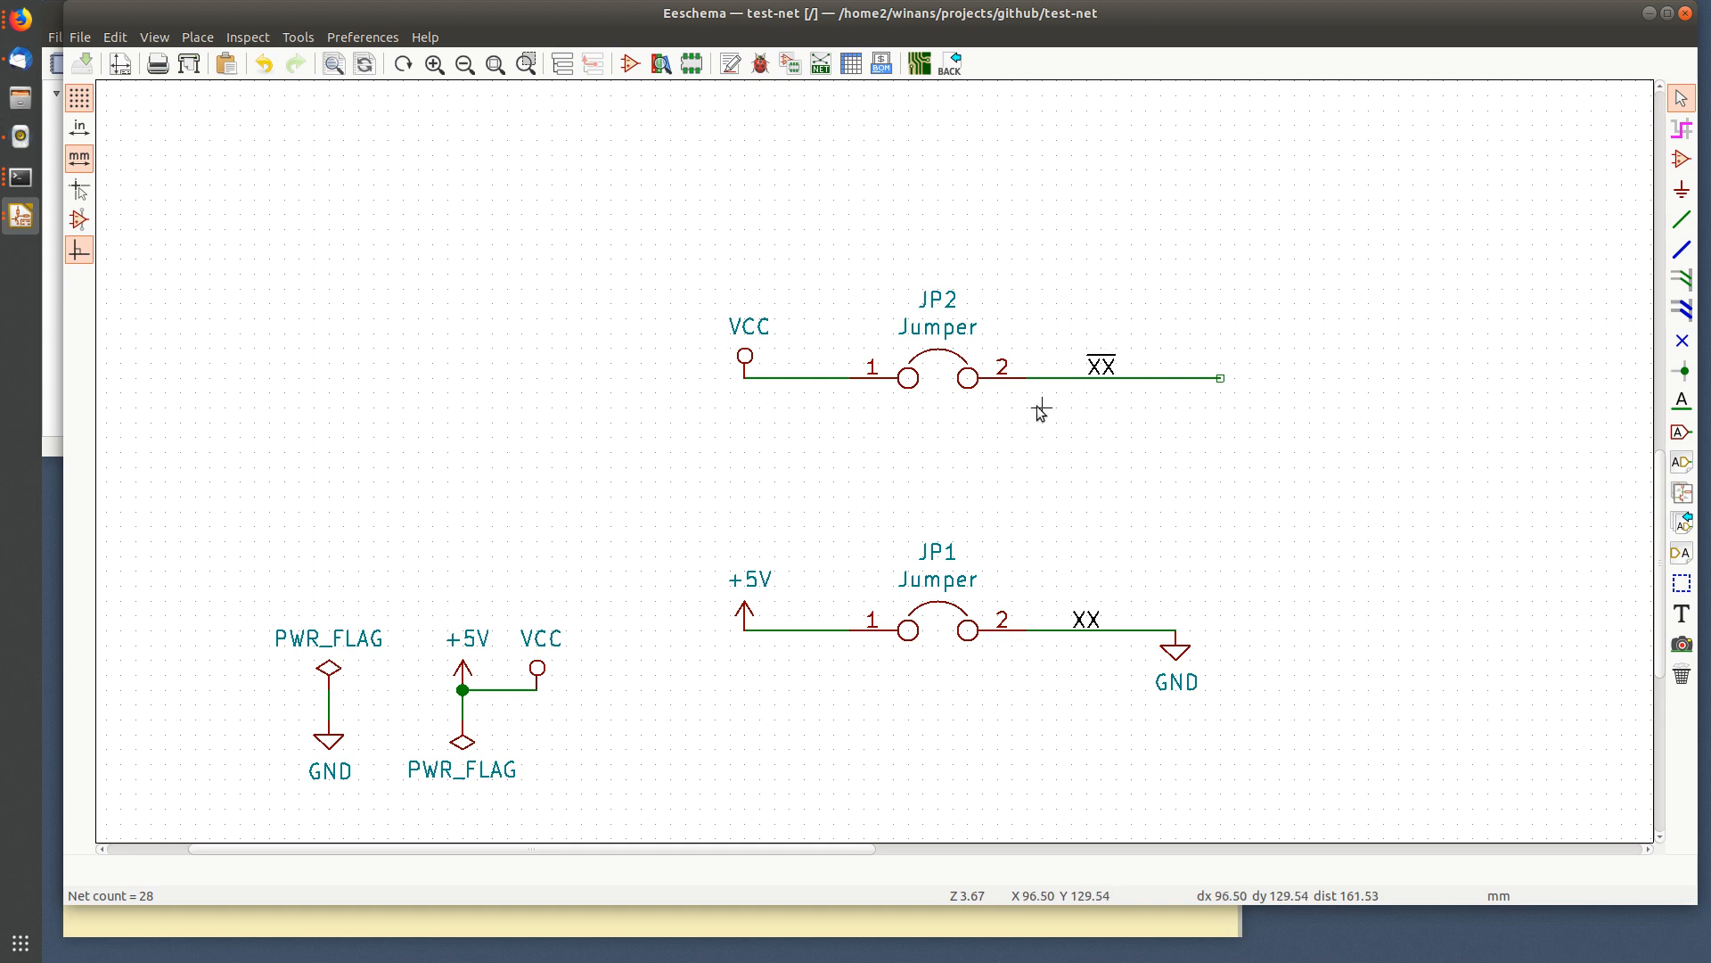
pyautogui.moveTo(775, 508); pyautogui.dragTo(871, 468, button='middle')
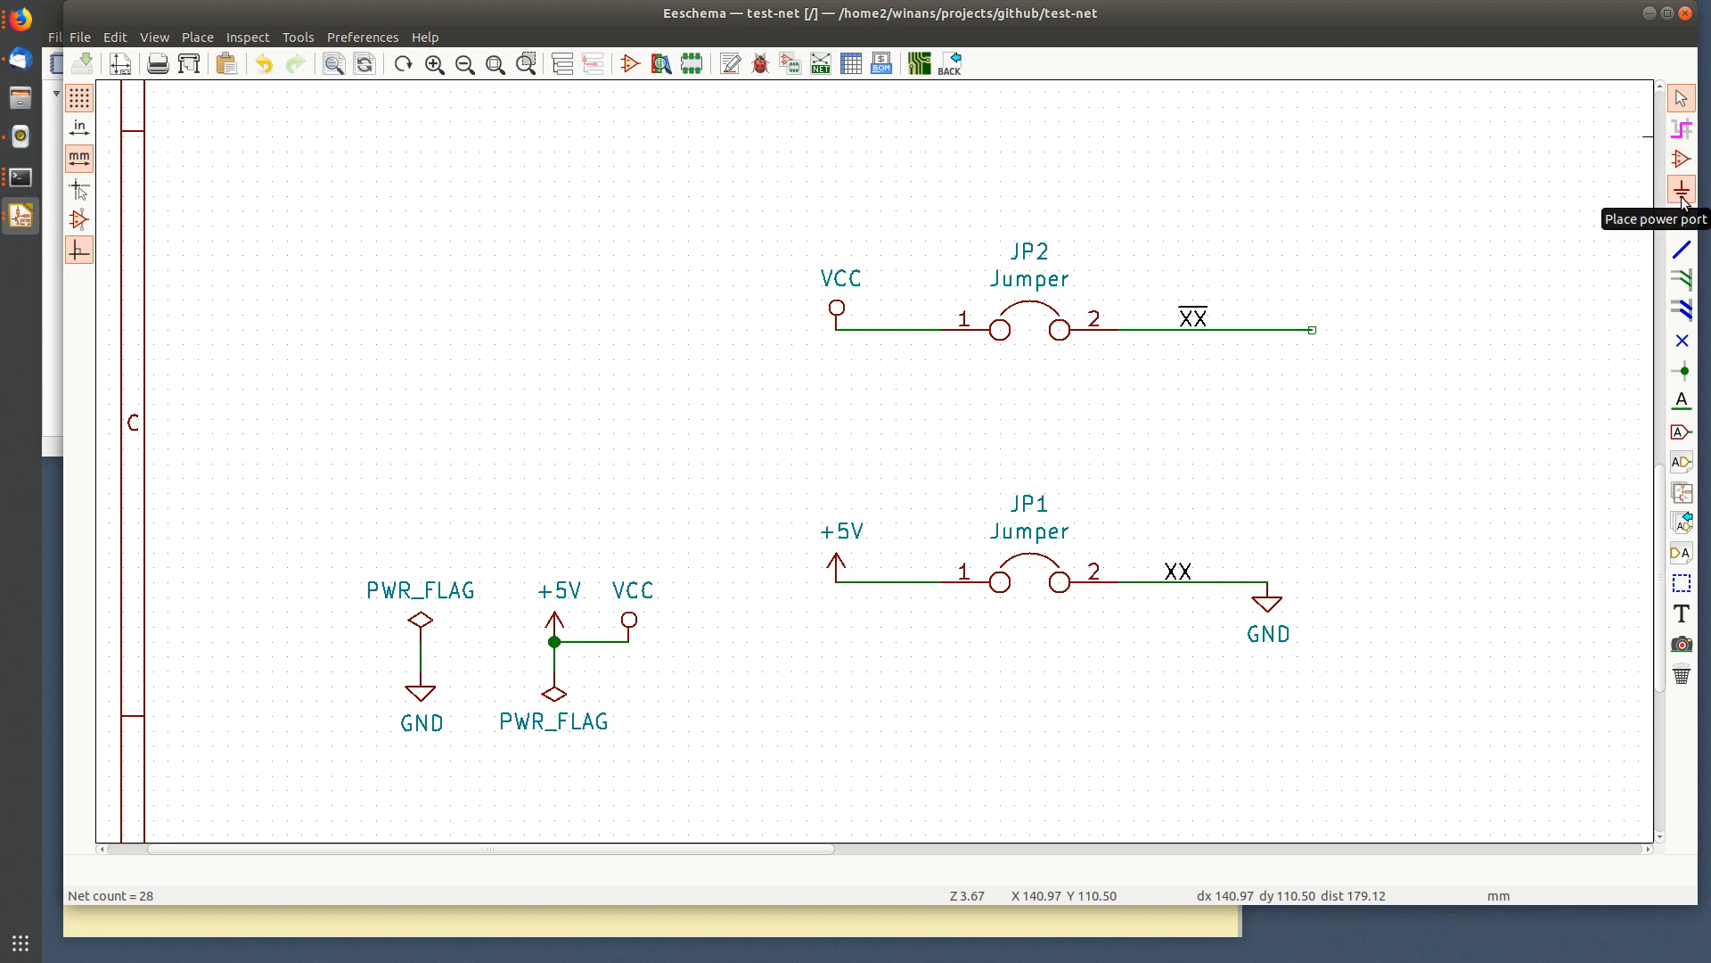
# - Draw a horizontal bus line in the empty area above the JP2 circuit
pyautogui.click(1683, 251)
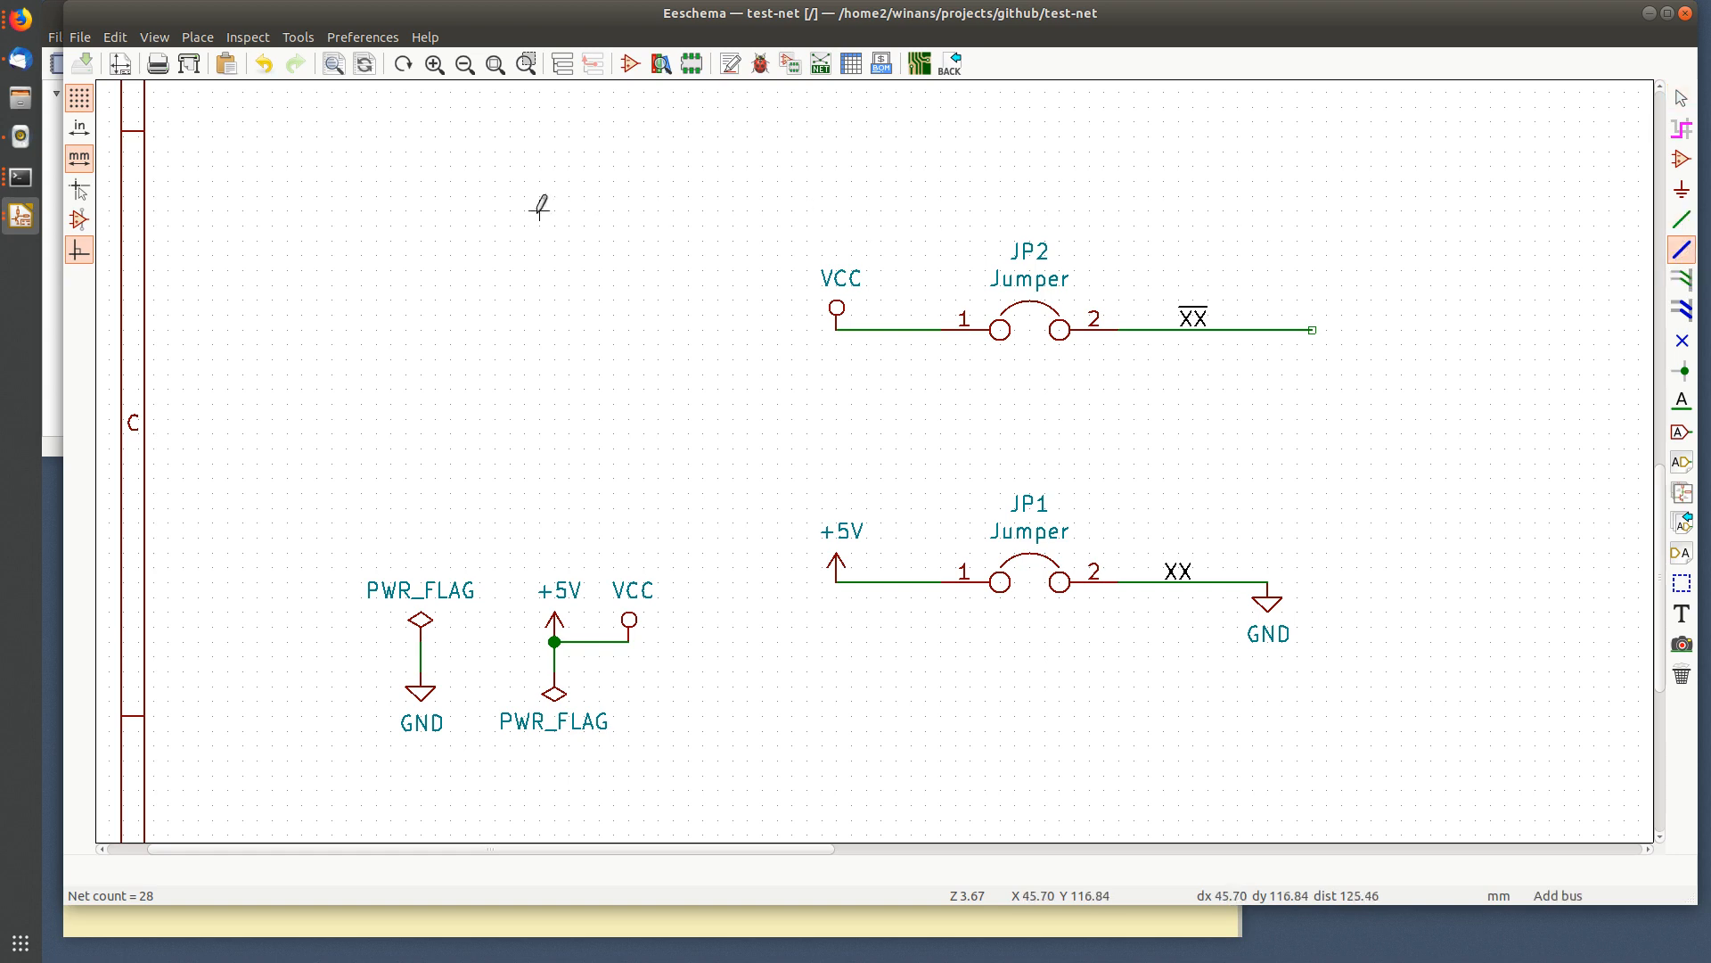
pyautogui.scroll(-1, 372, 178)
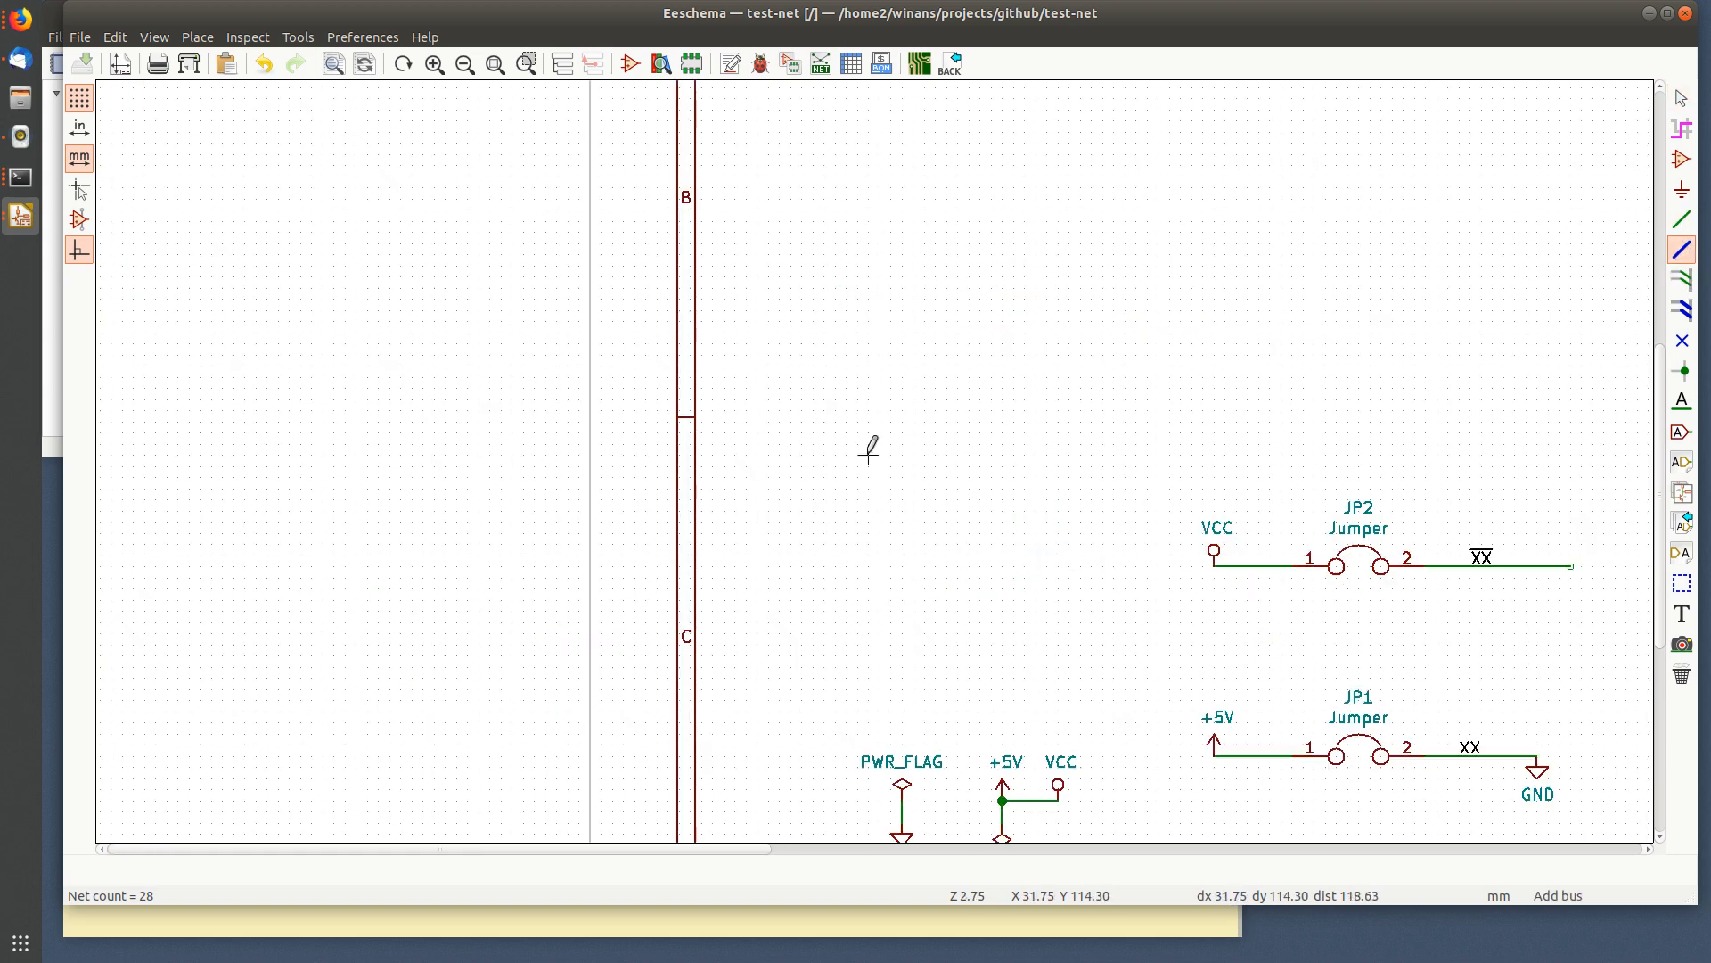
pyautogui.moveTo(891, 438); pyautogui.dragTo(606, 521, button='middle')
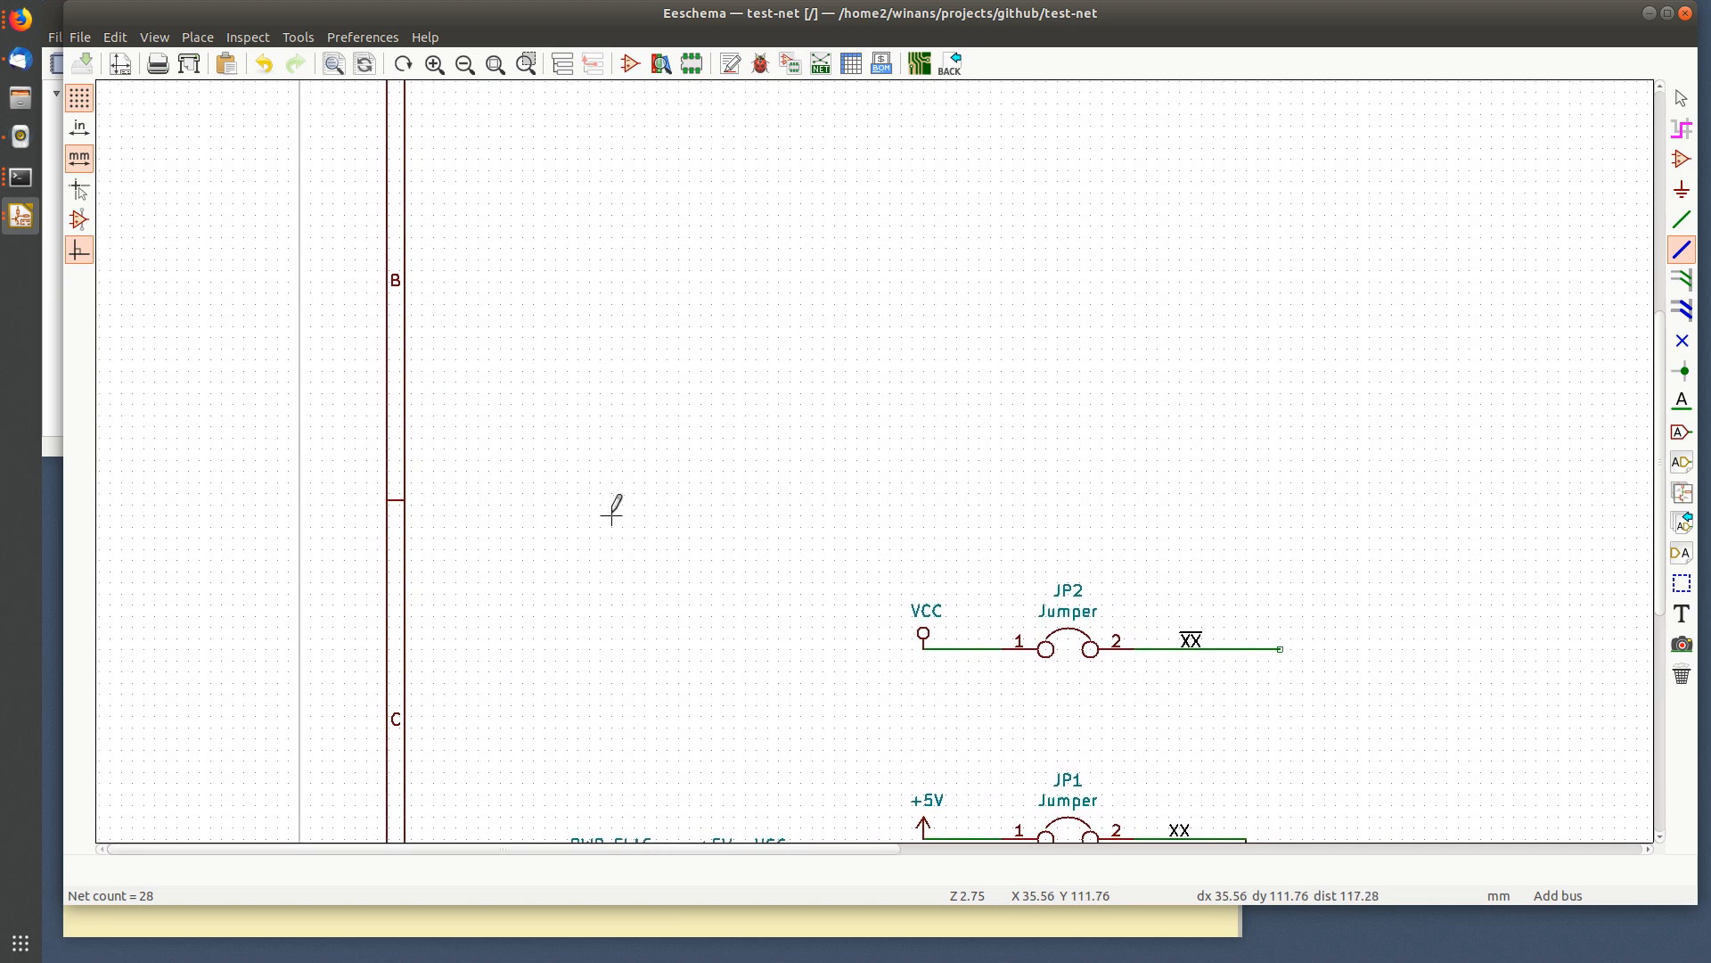
pyautogui.click(599, 180)
pyautogui.doubleClick(911, 181)
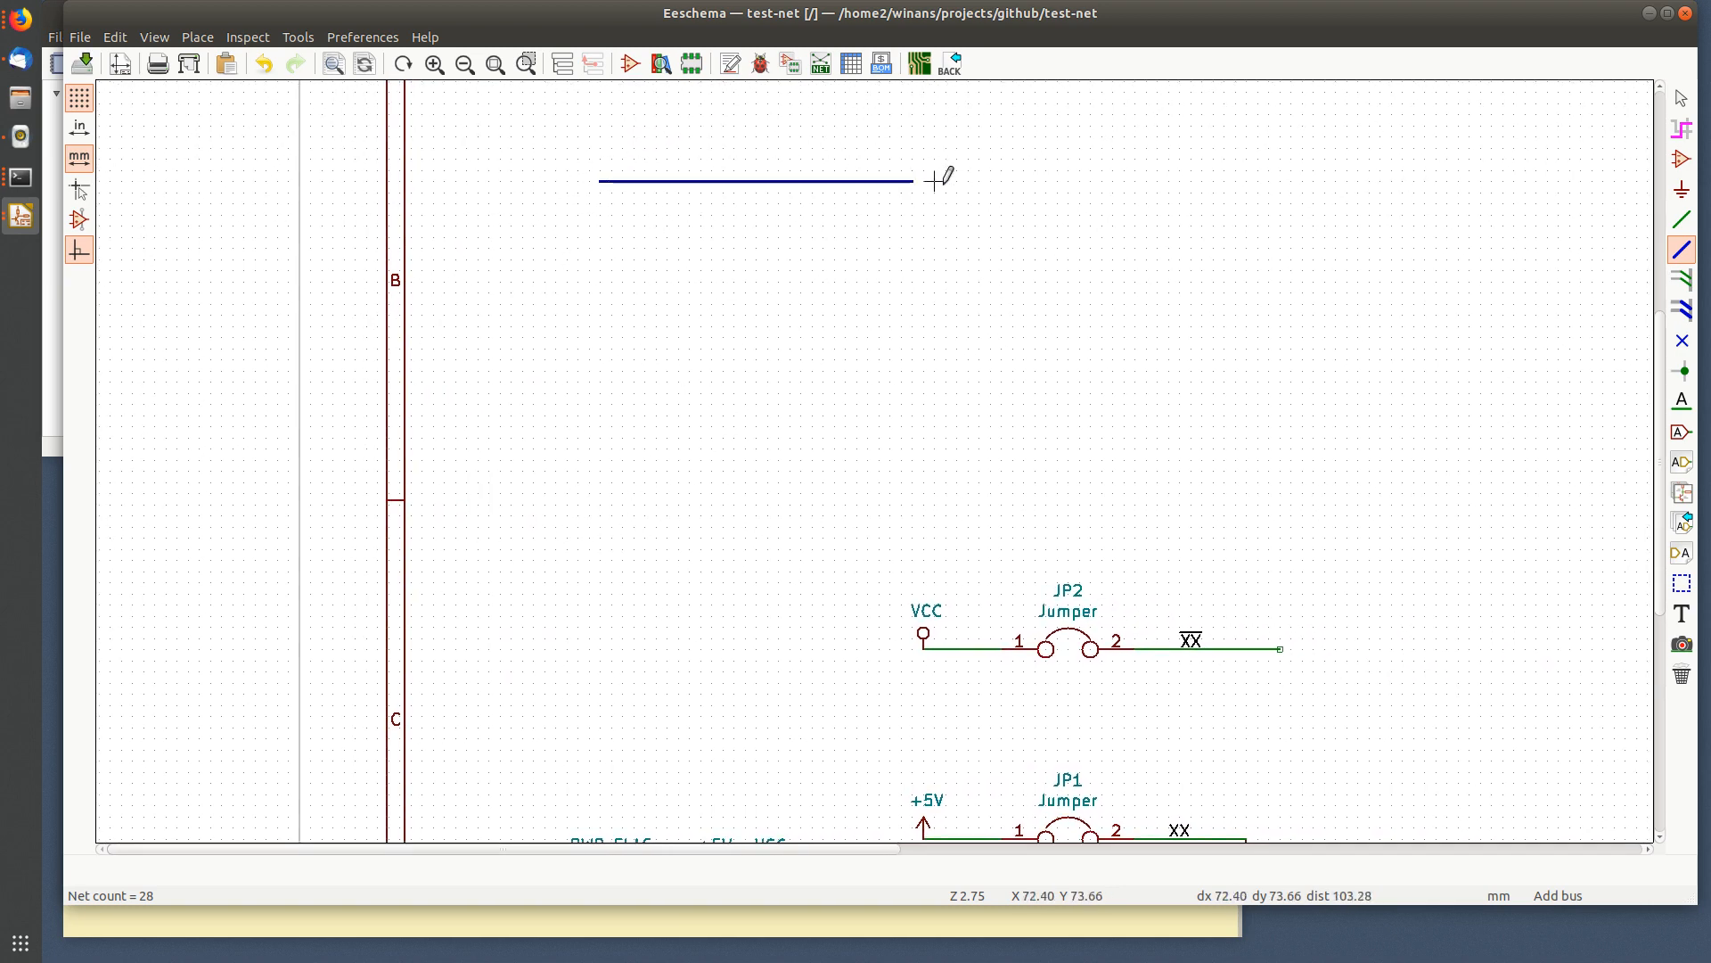
pyautogui.press('Escape')
# - Draw a wire branching off JP2's pin 2 wire, running up and then a short way to the right
pyautogui.moveTo(933, 240); pyautogui.dragTo(790, 264, button='middle')
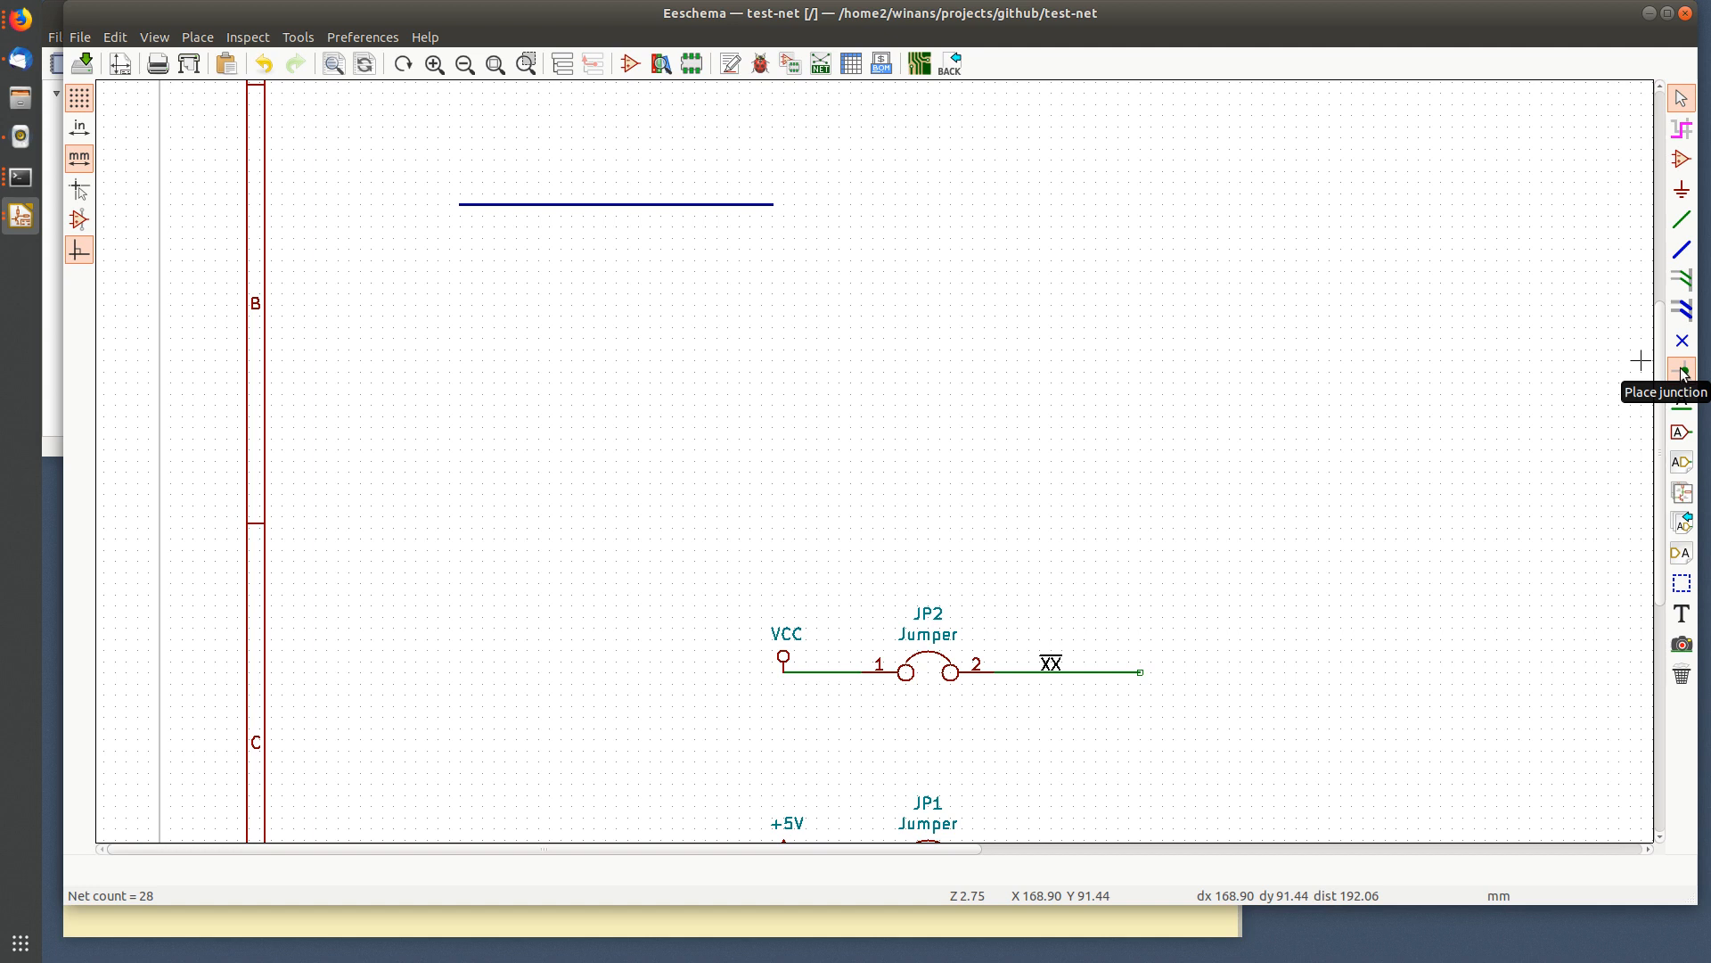
pyautogui.click(1685, 221)
pyautogui.click(1017, 672)
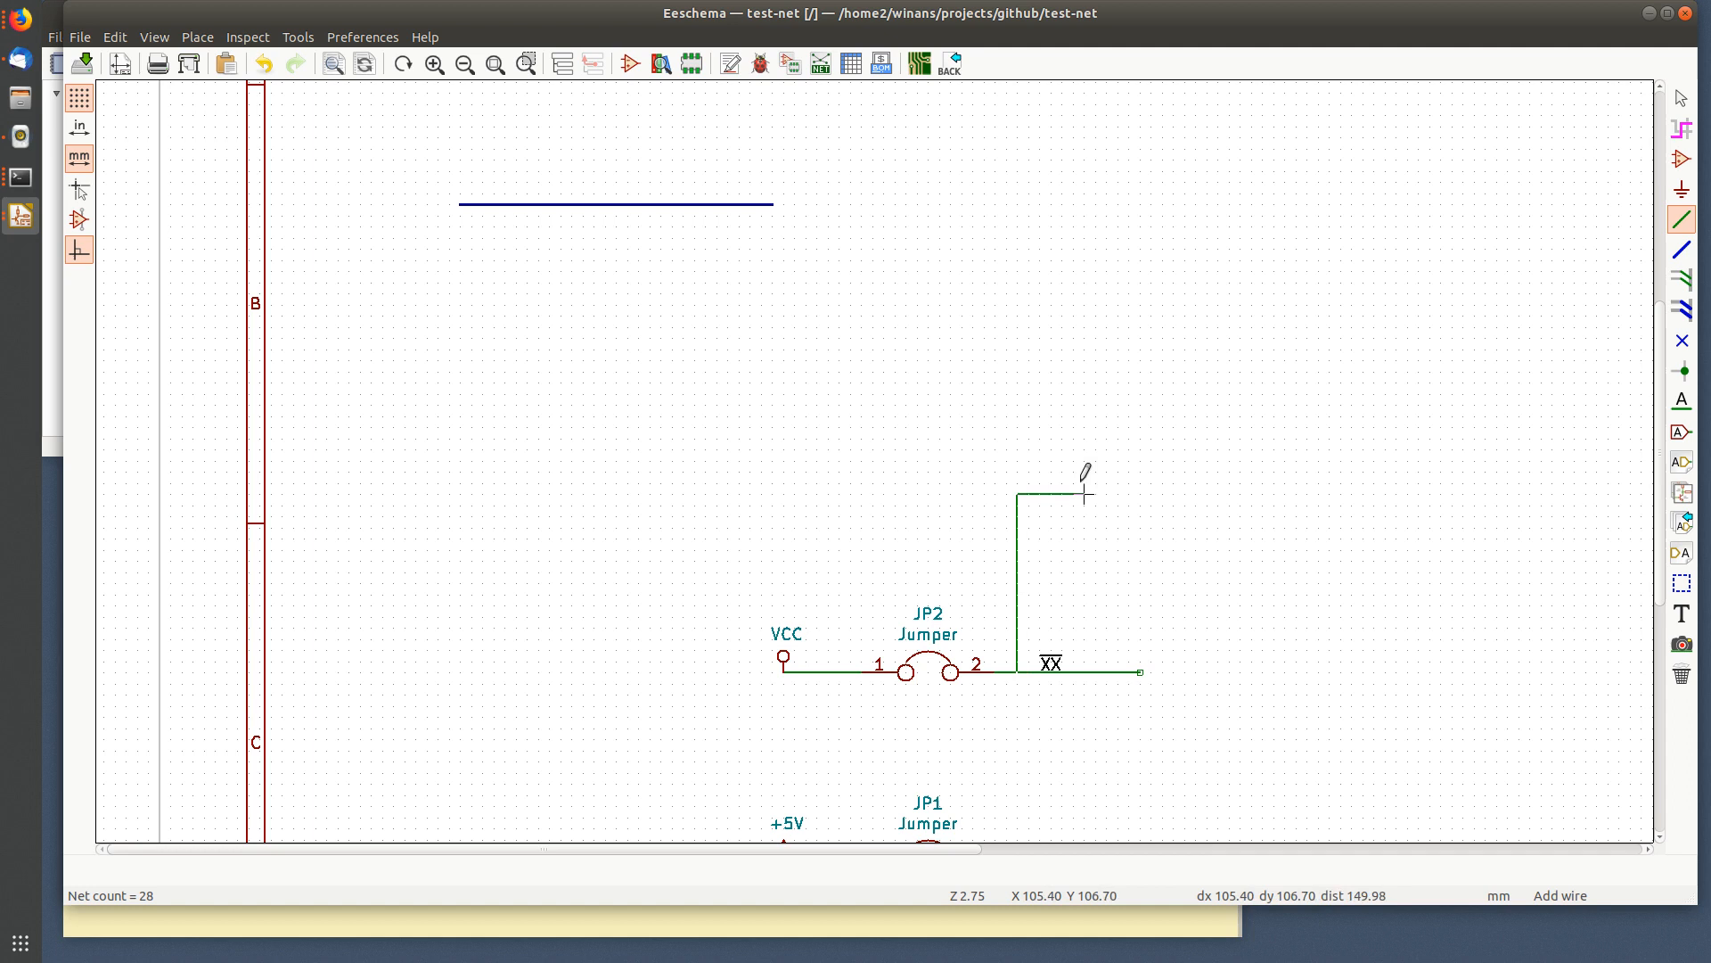
pyautogui.doubleClick(1107, 416)
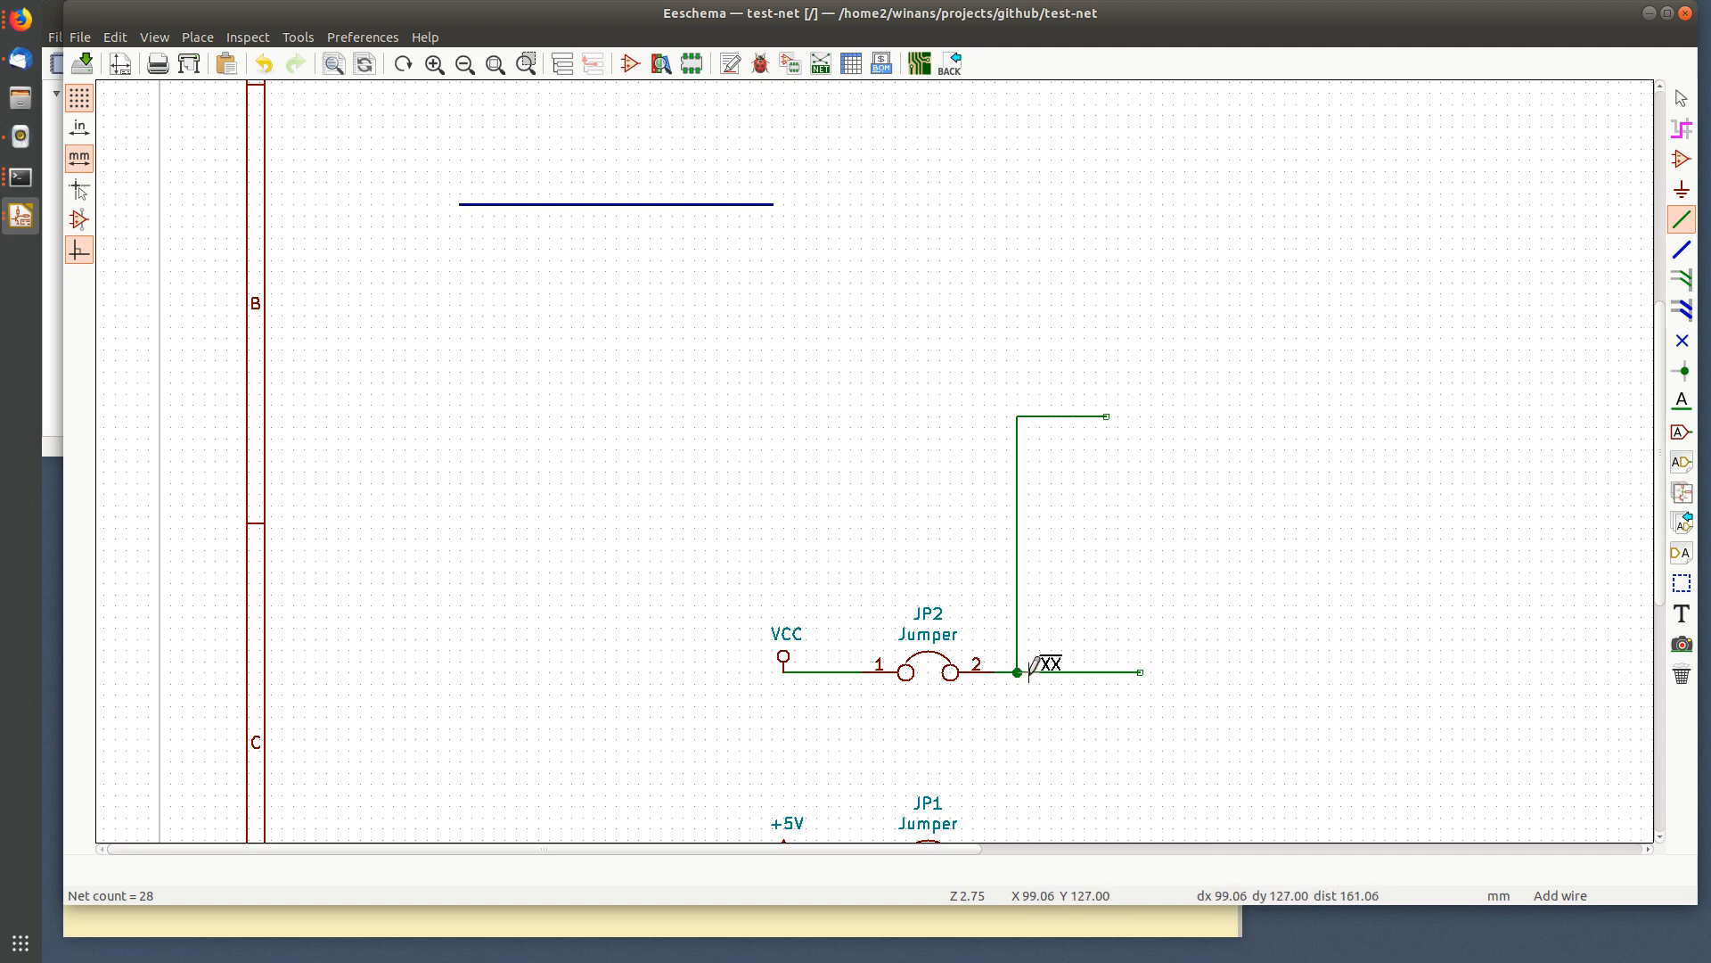
pyautogui.press('Escape')
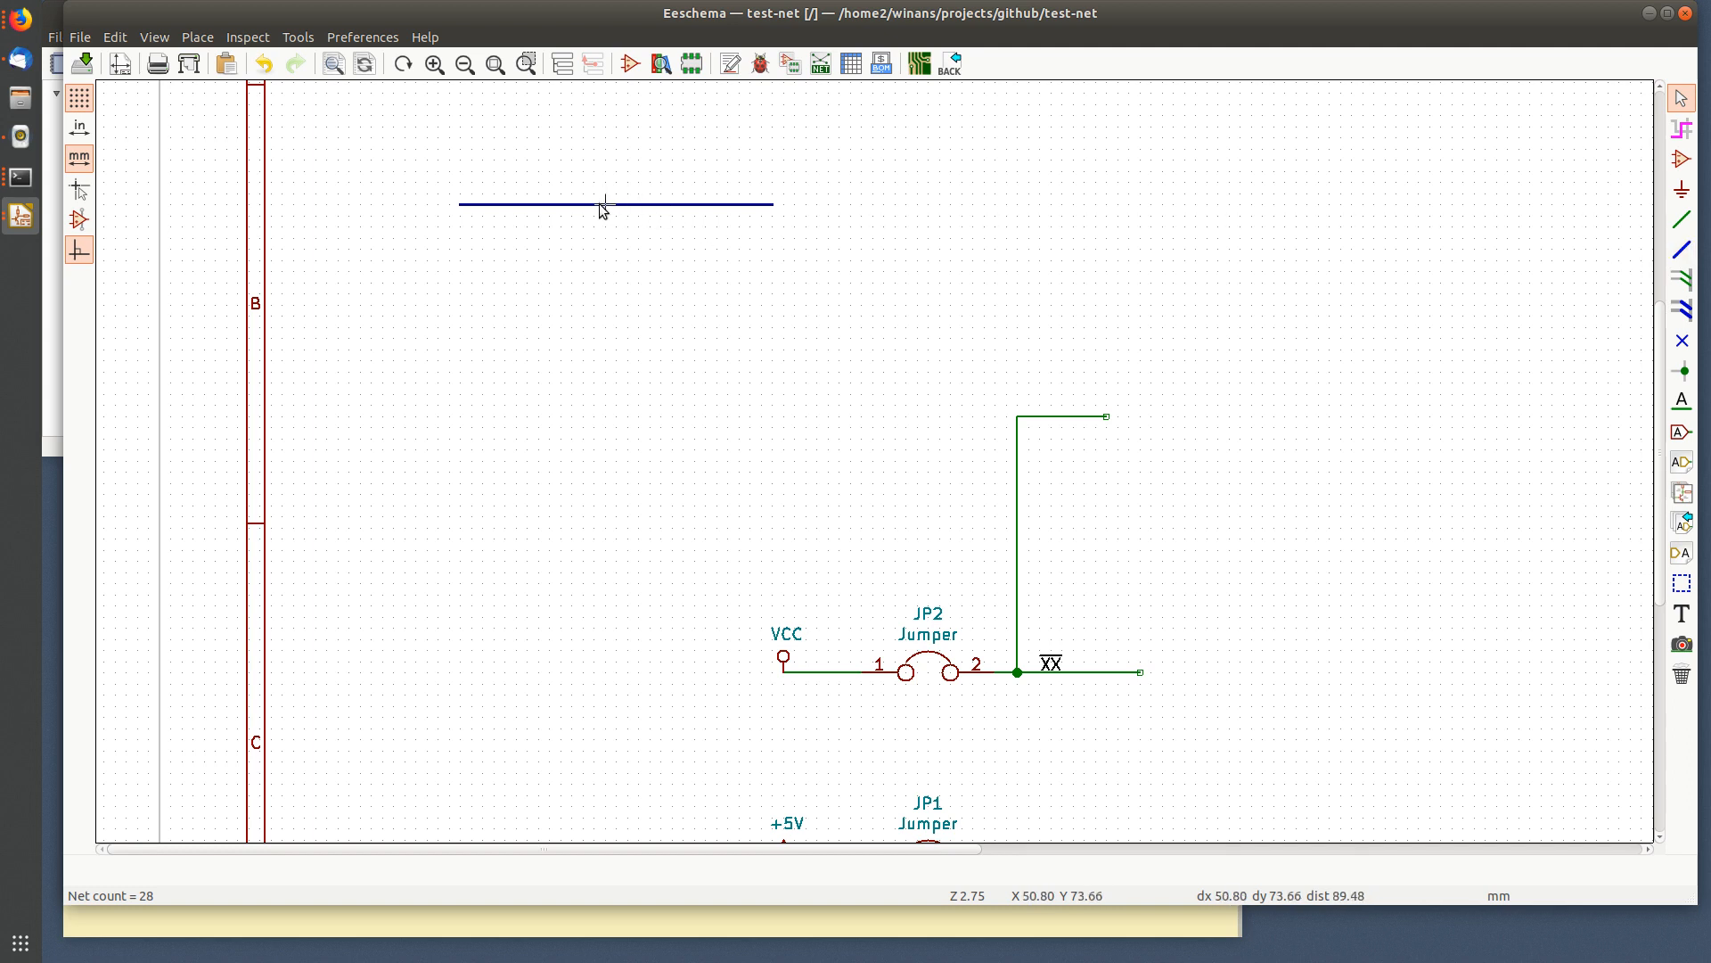
# - Draw a bus branch from the horizontal bus, running down and then left parallel to it
pyautogui.click(1683, 250)
pyautogui.click(661, 205)
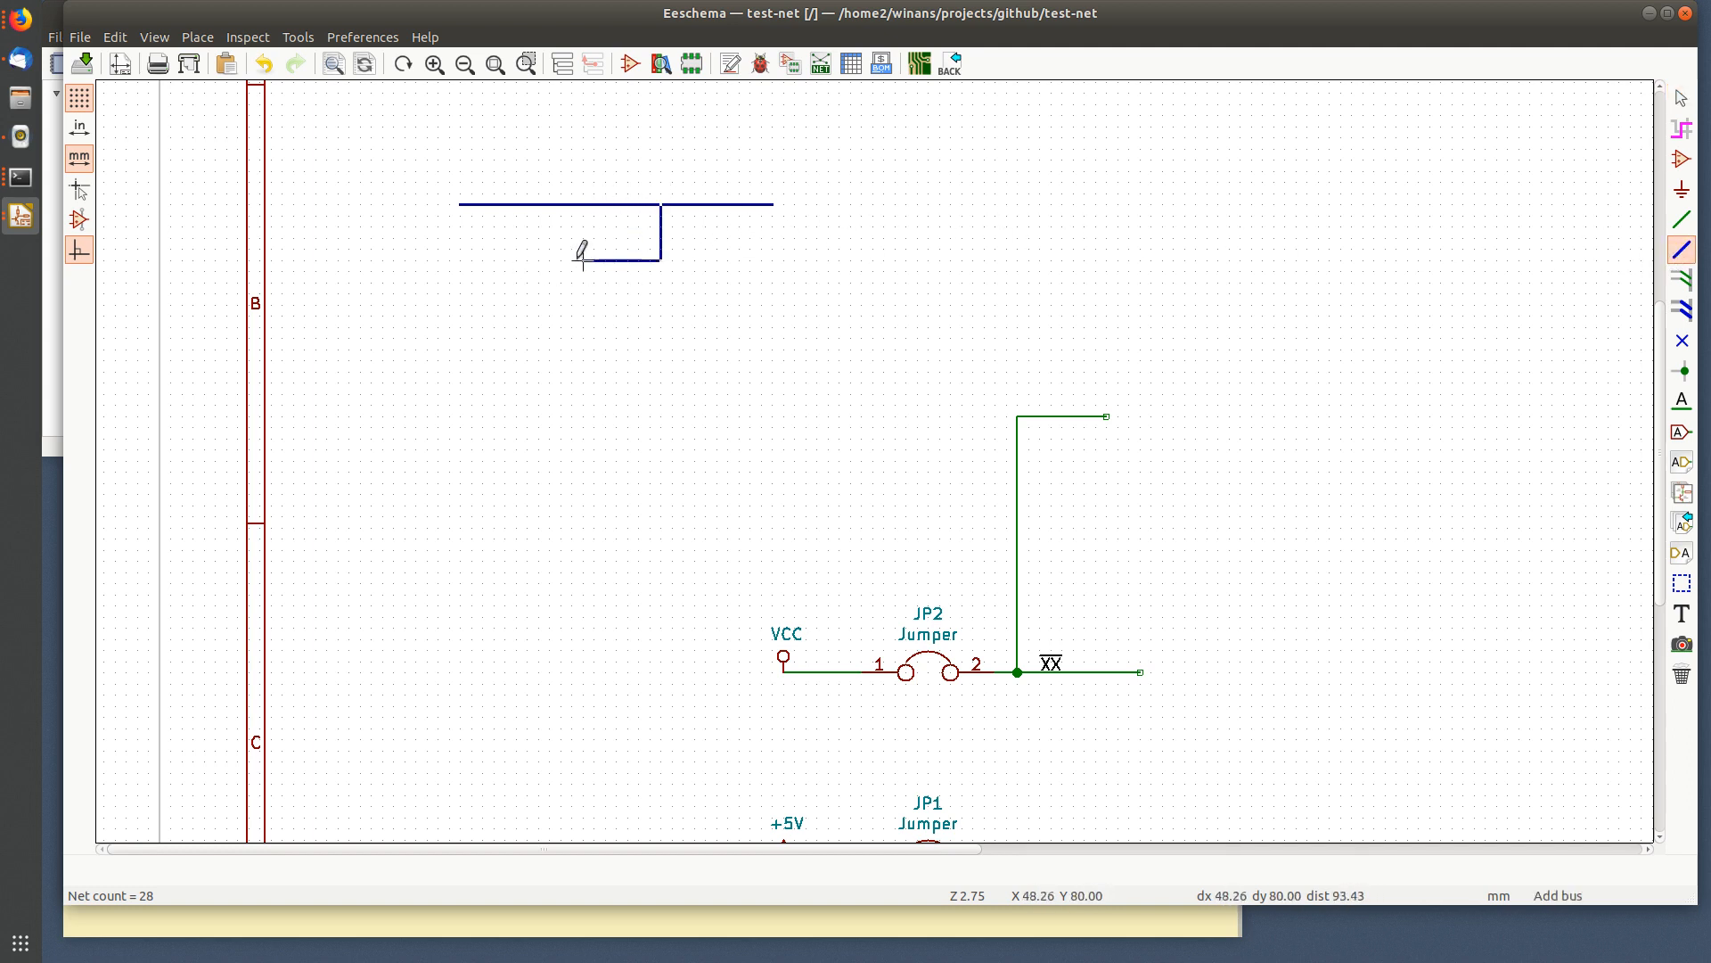
pyautogui.doubleClick(472, 260)
pyautogui.press('Escape')
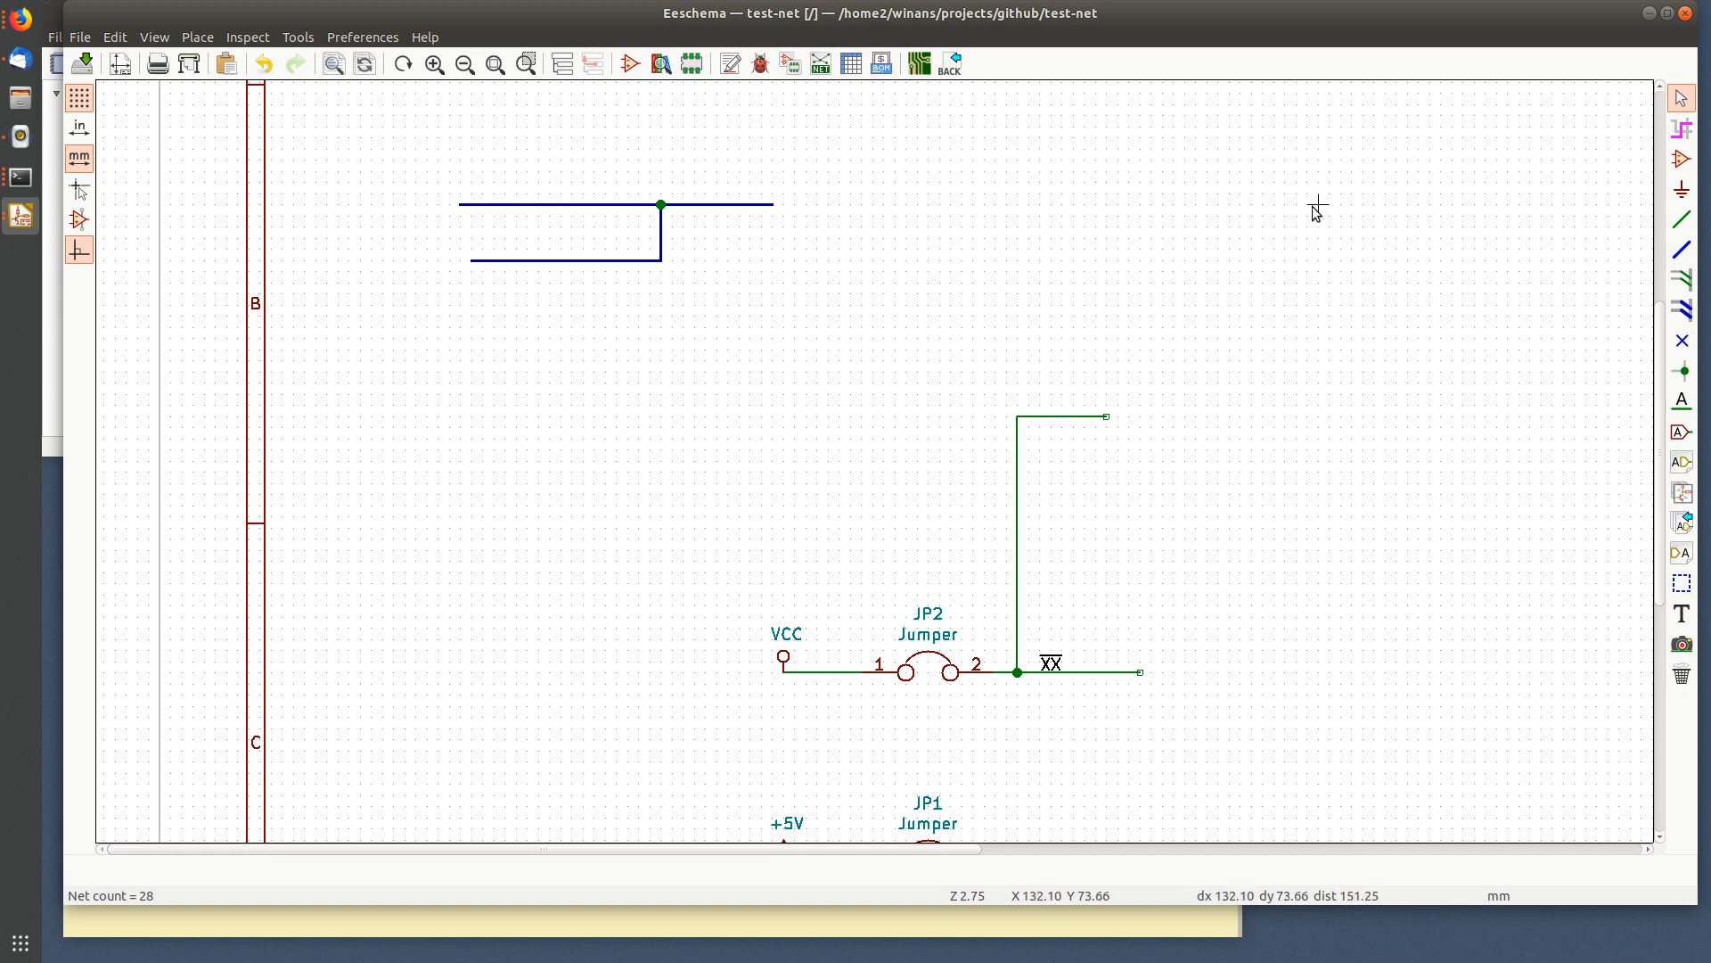
# - Place the local label A[1..4] near the left end of the upper bus line
pyautogui.click(1674, 403)
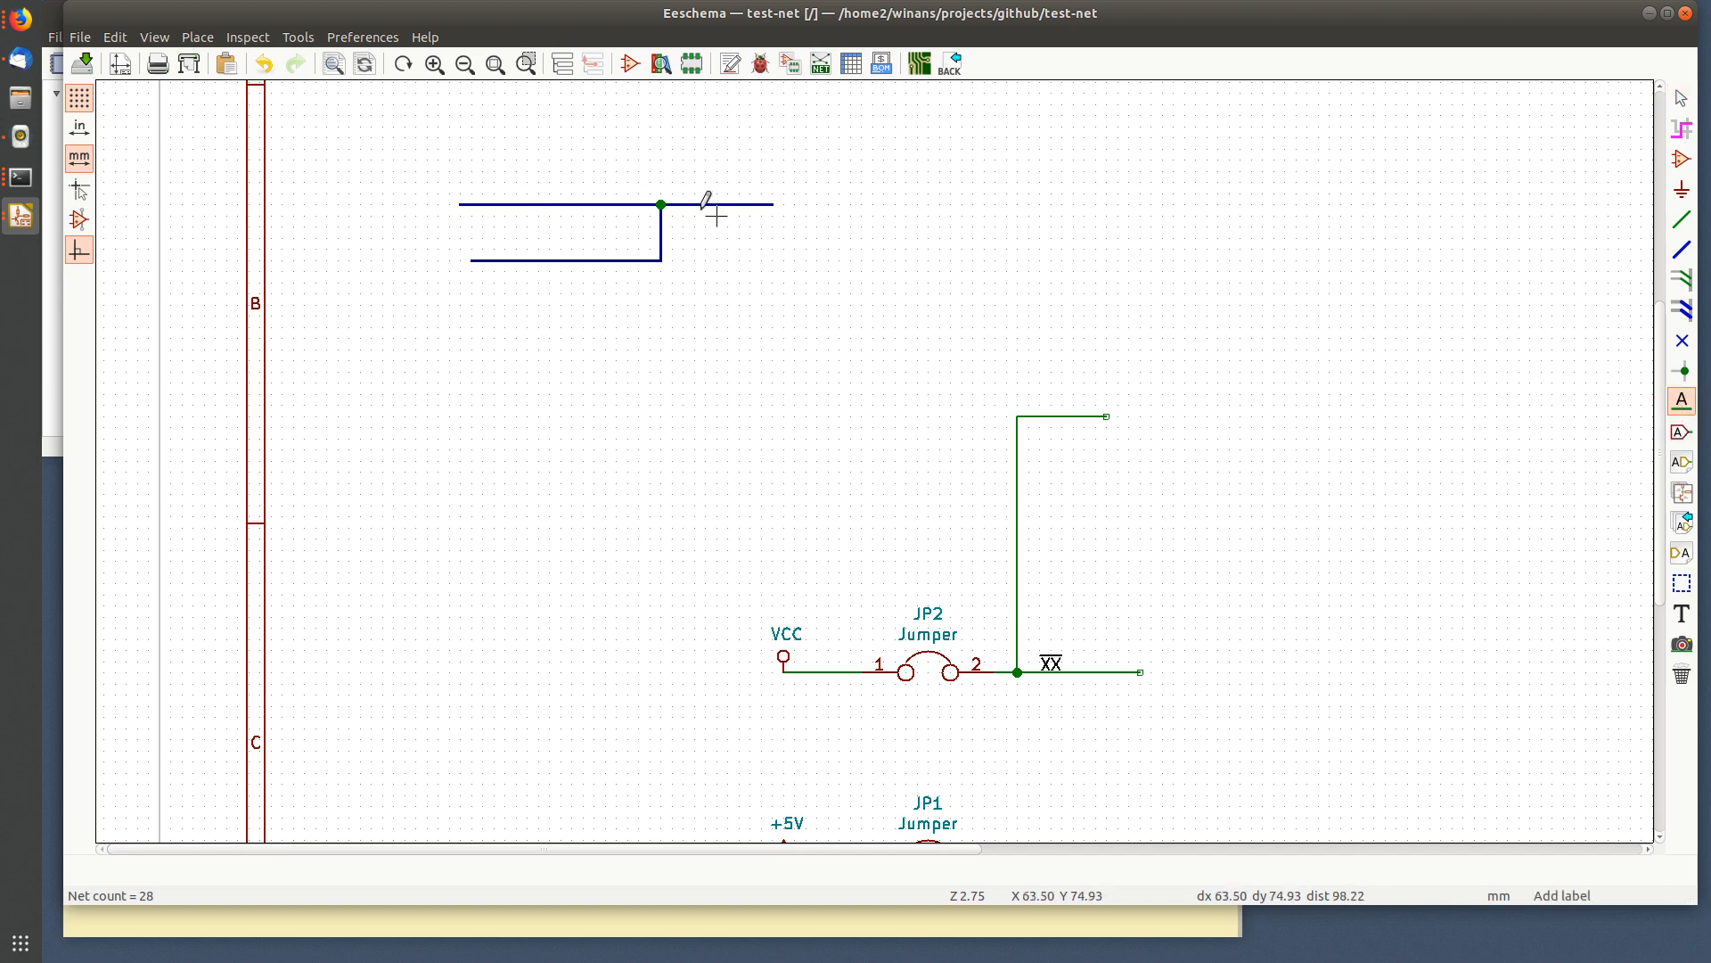
pyautogui.click(493, 204)
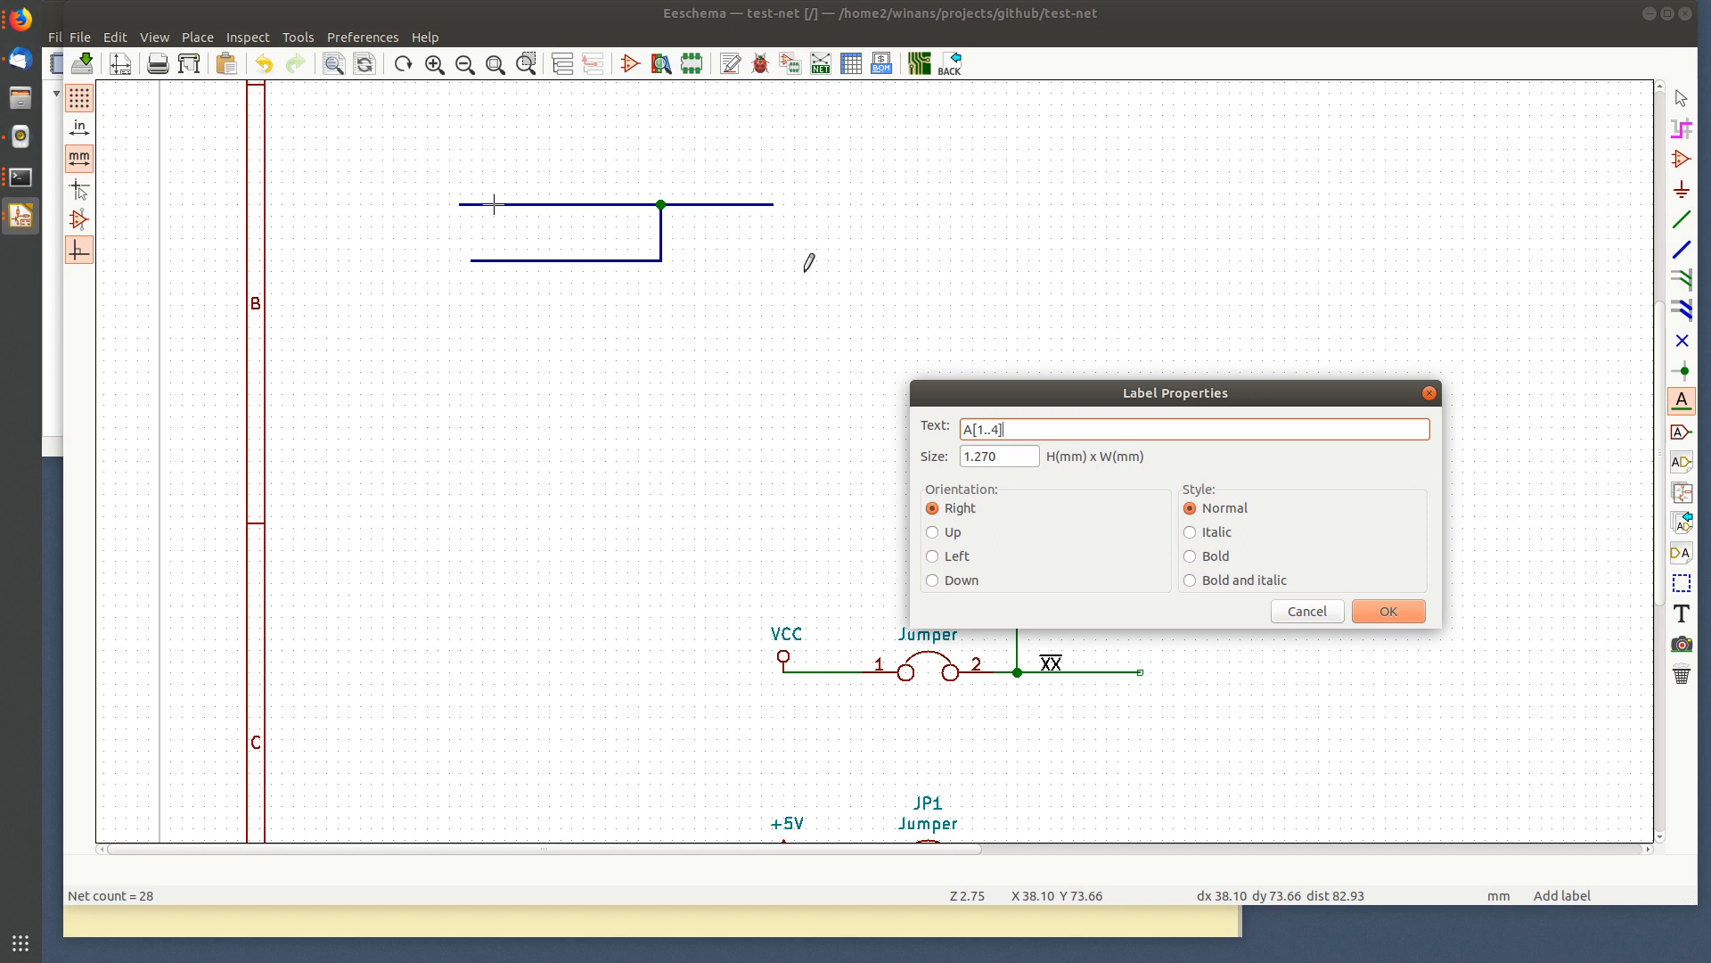
pyautogui.press('Return')
pyautogui.press('Escape')
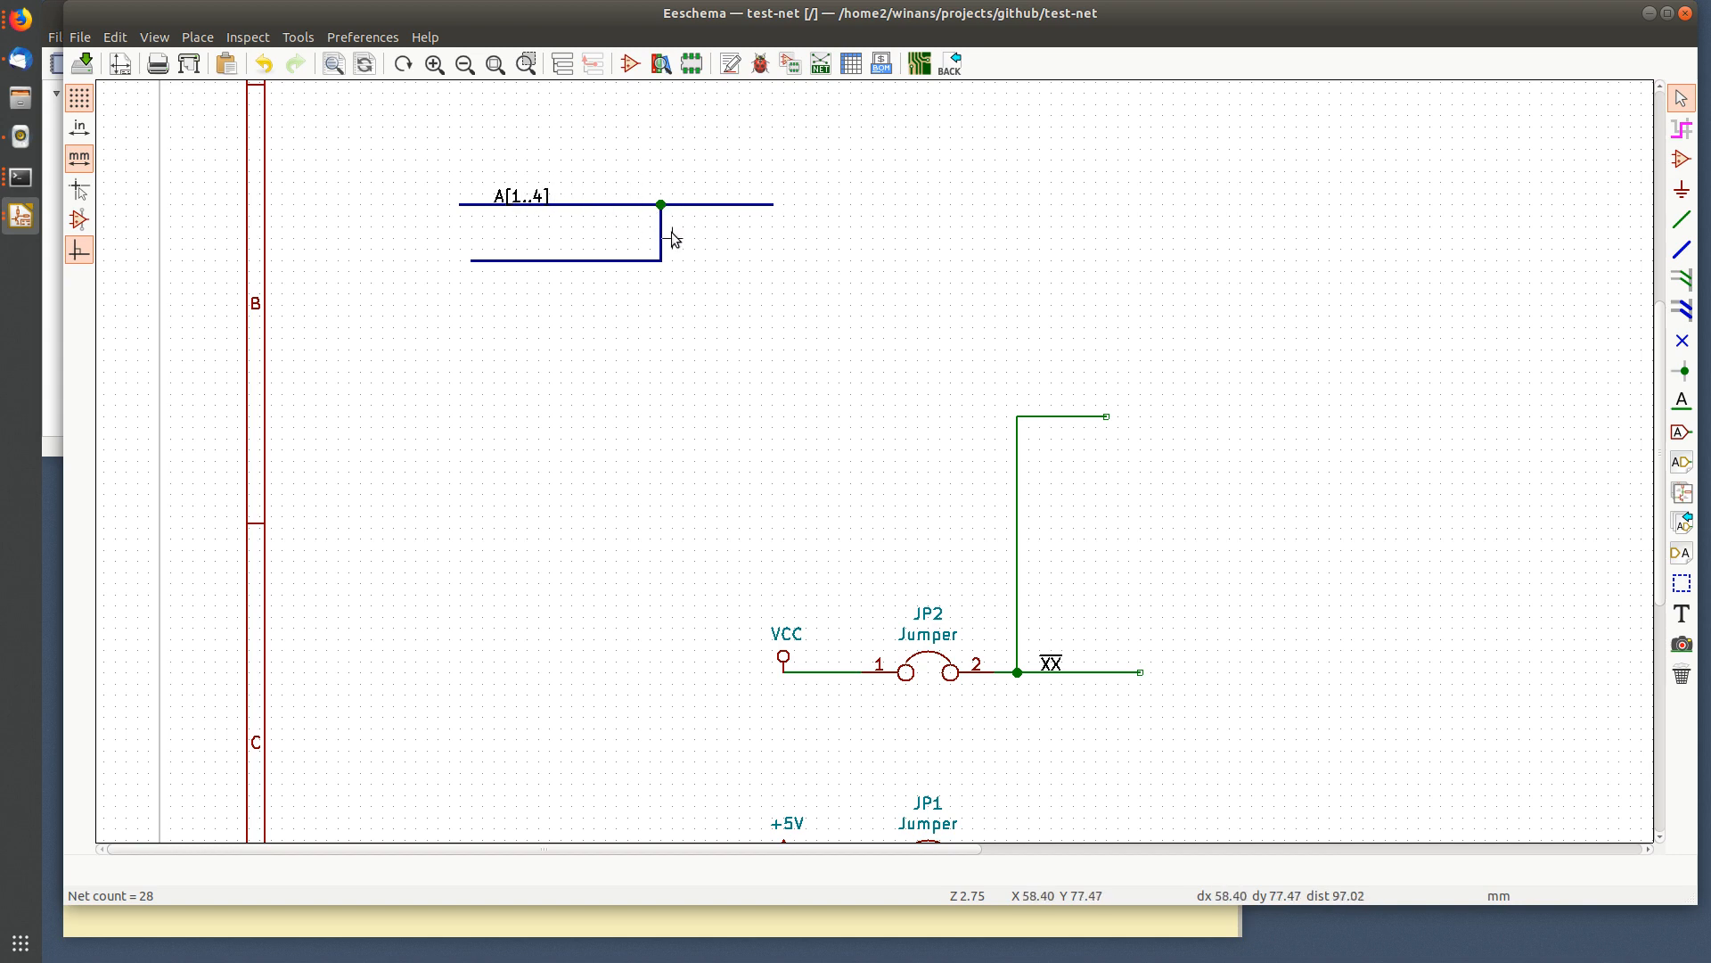
# - Find the Conn_01x04 symbol in the Connector_Generic library and place it well to the right of the bus, near the sheet's top
pyautogui.moveTo(692, 241); pyautogui.dragTo(607, 262, button='middle')
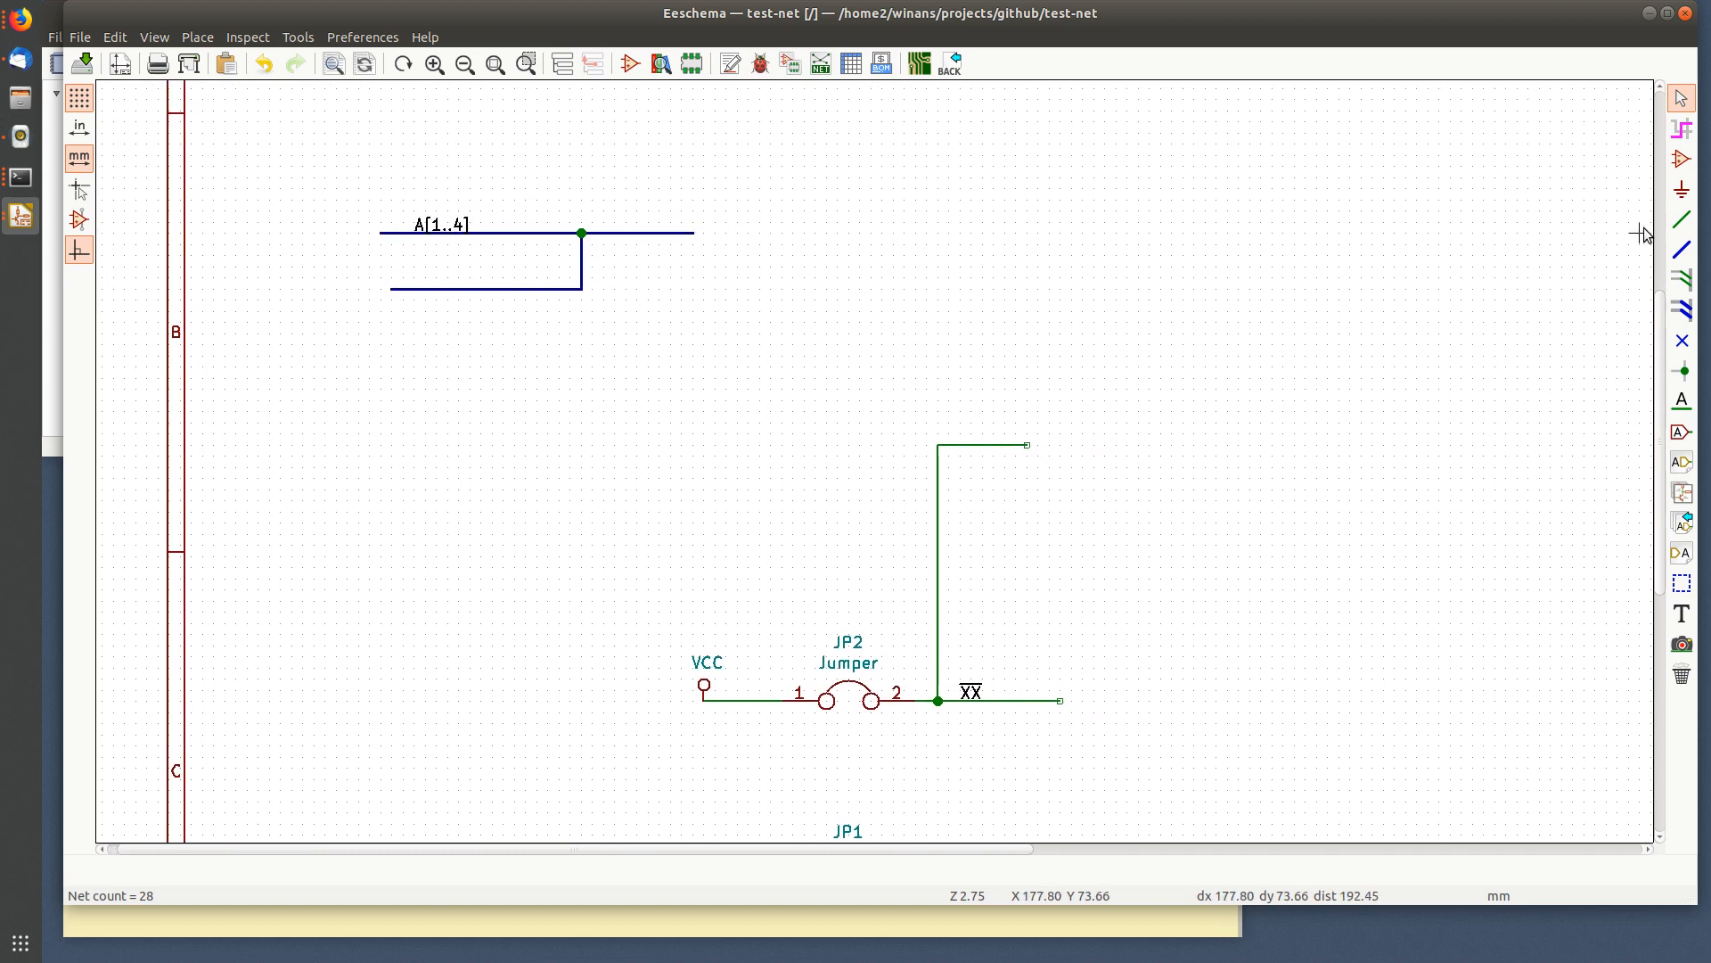
pyautogui.click(1682, 158)
pyautogui.click(1039, 230)
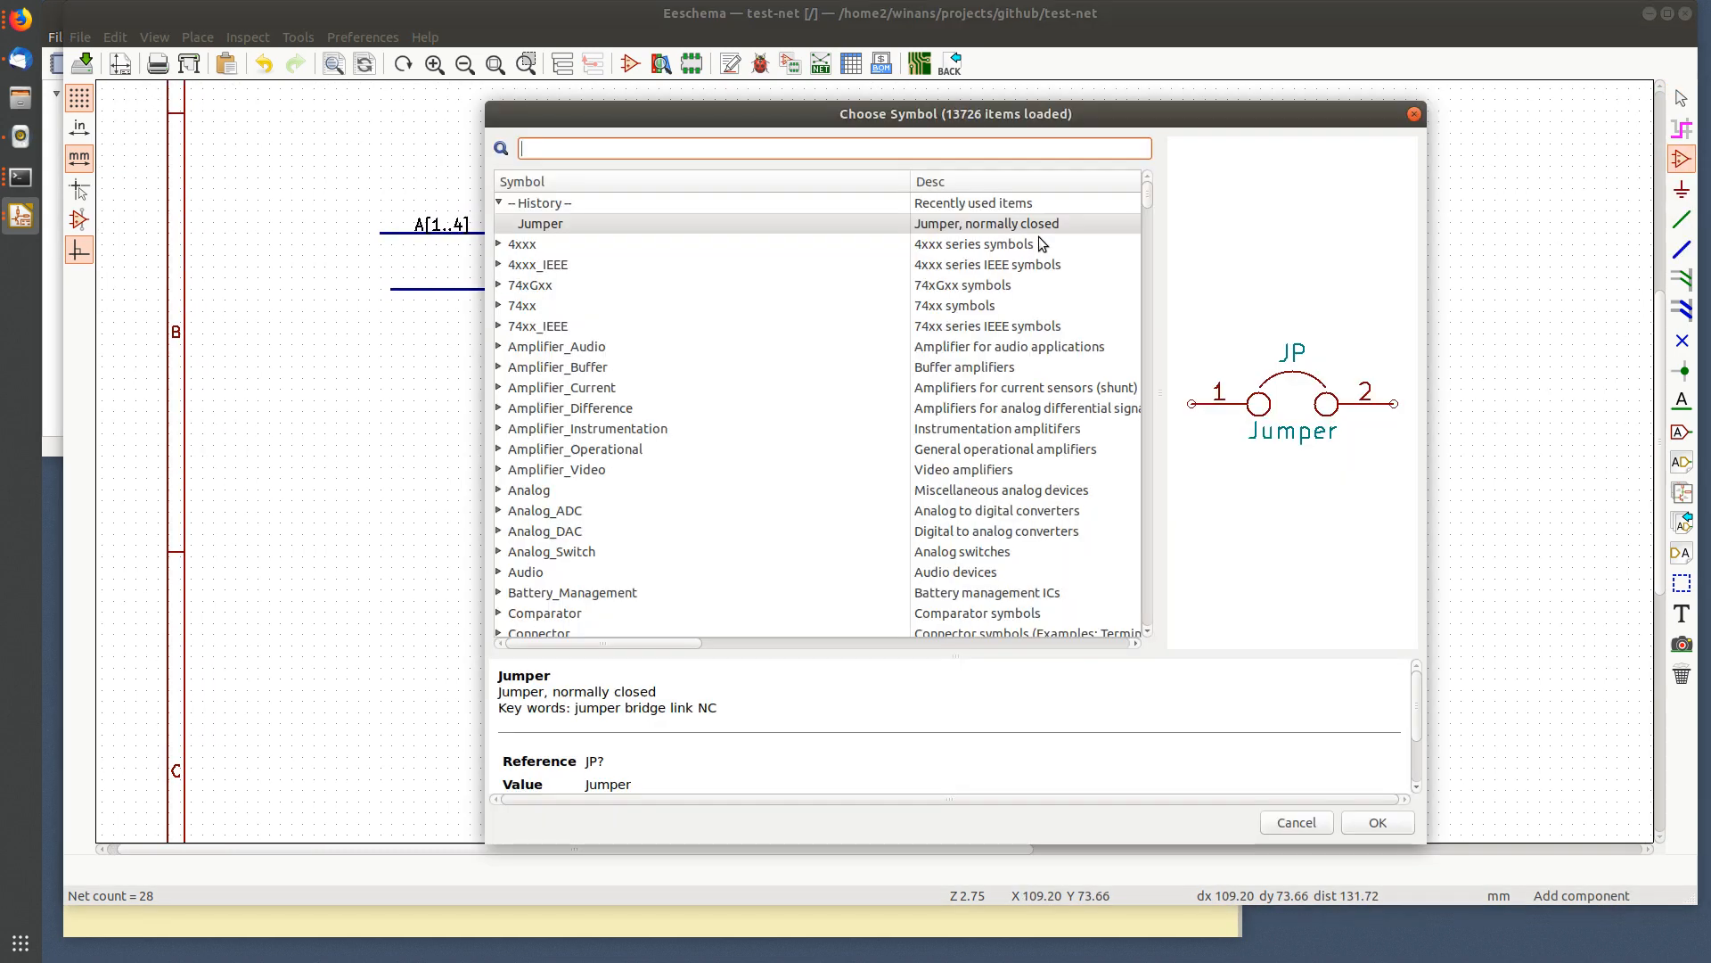
pyautogui.write('conne')
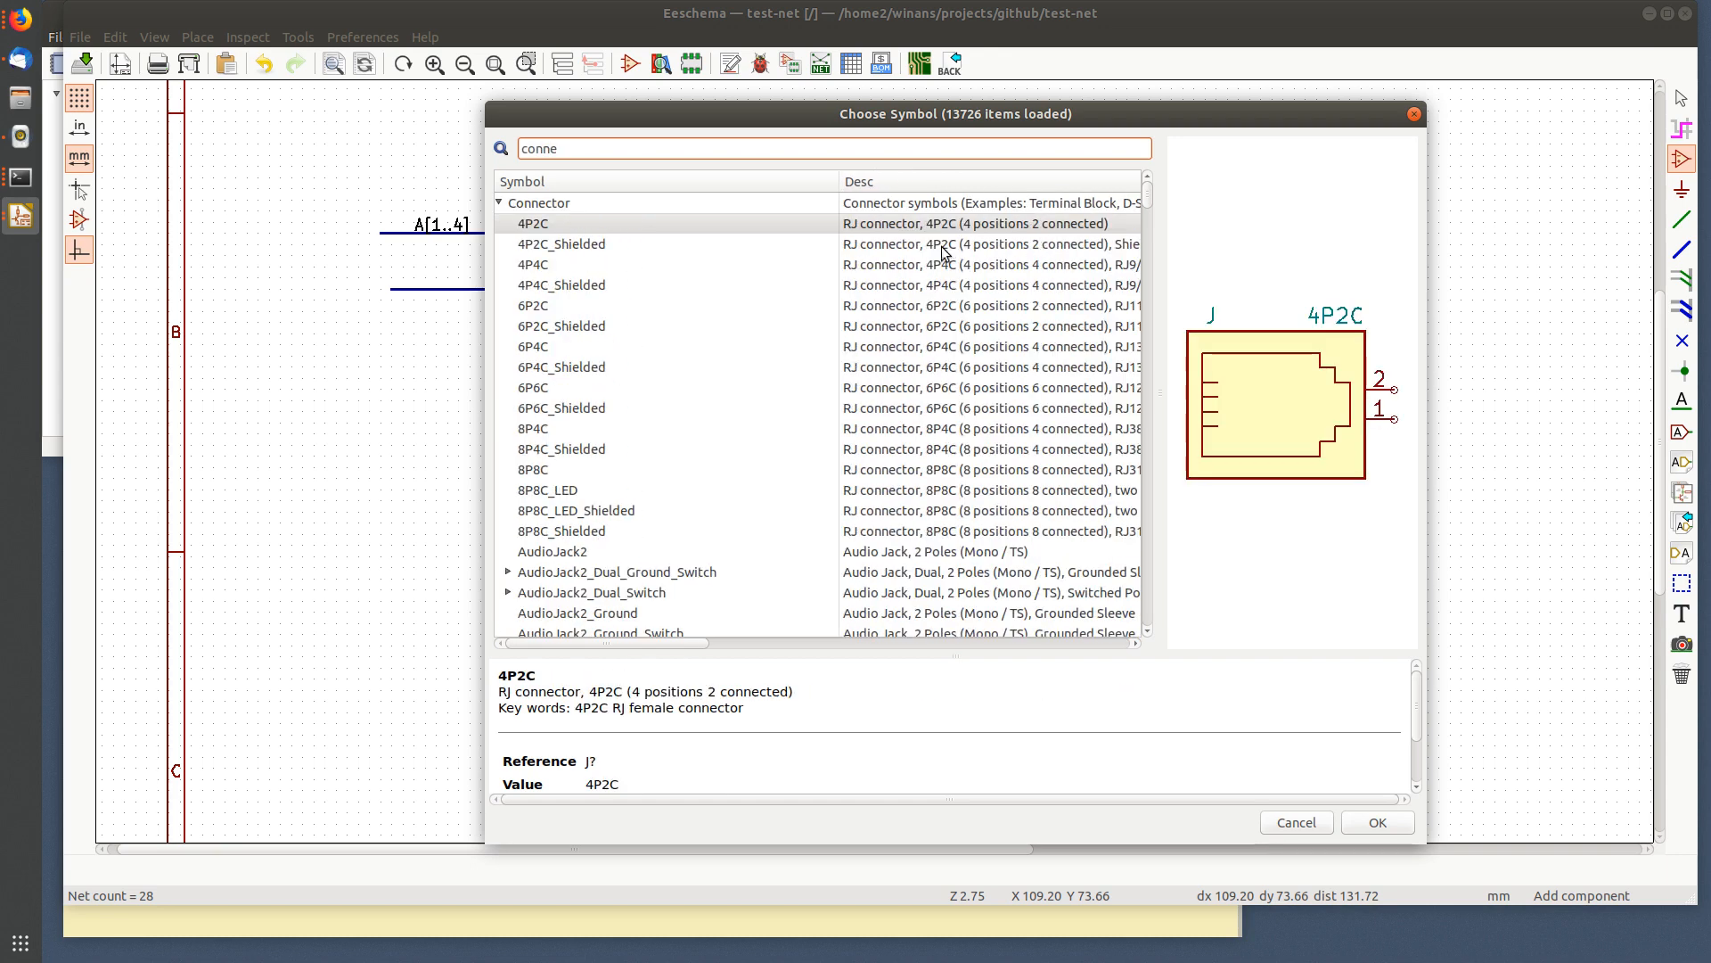
pyautogui.click(499, 203)
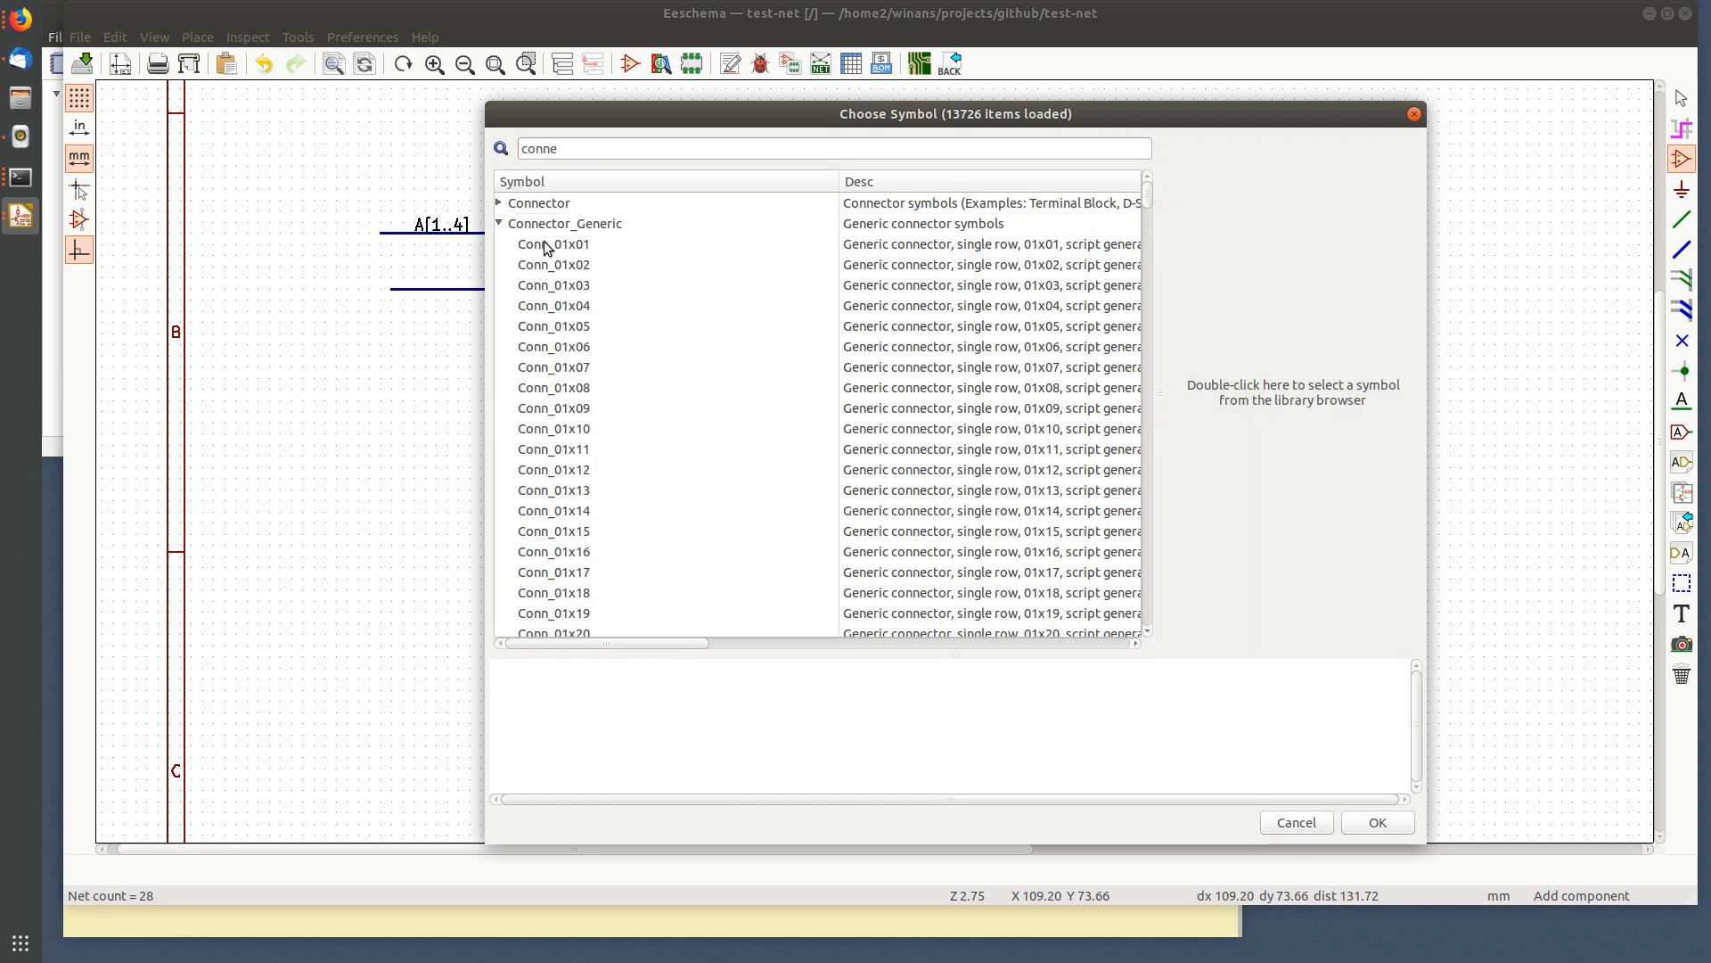
pyautogui.click(599, 306)
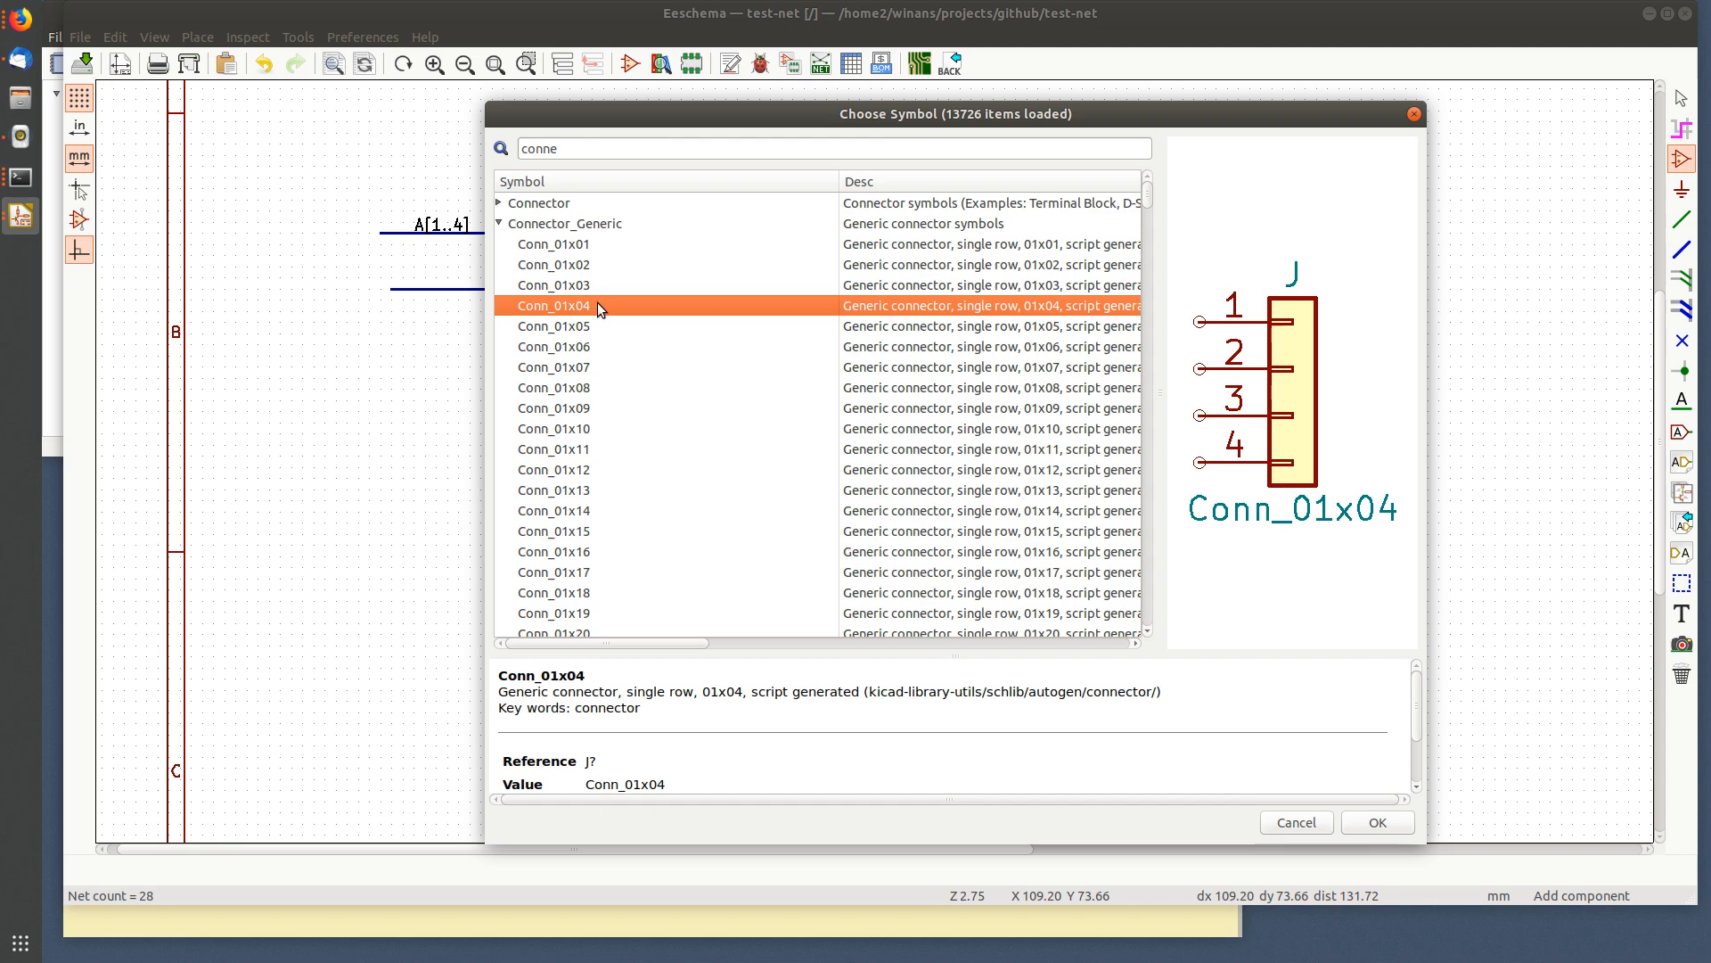
pyautogui.doubleClick(597, 306)
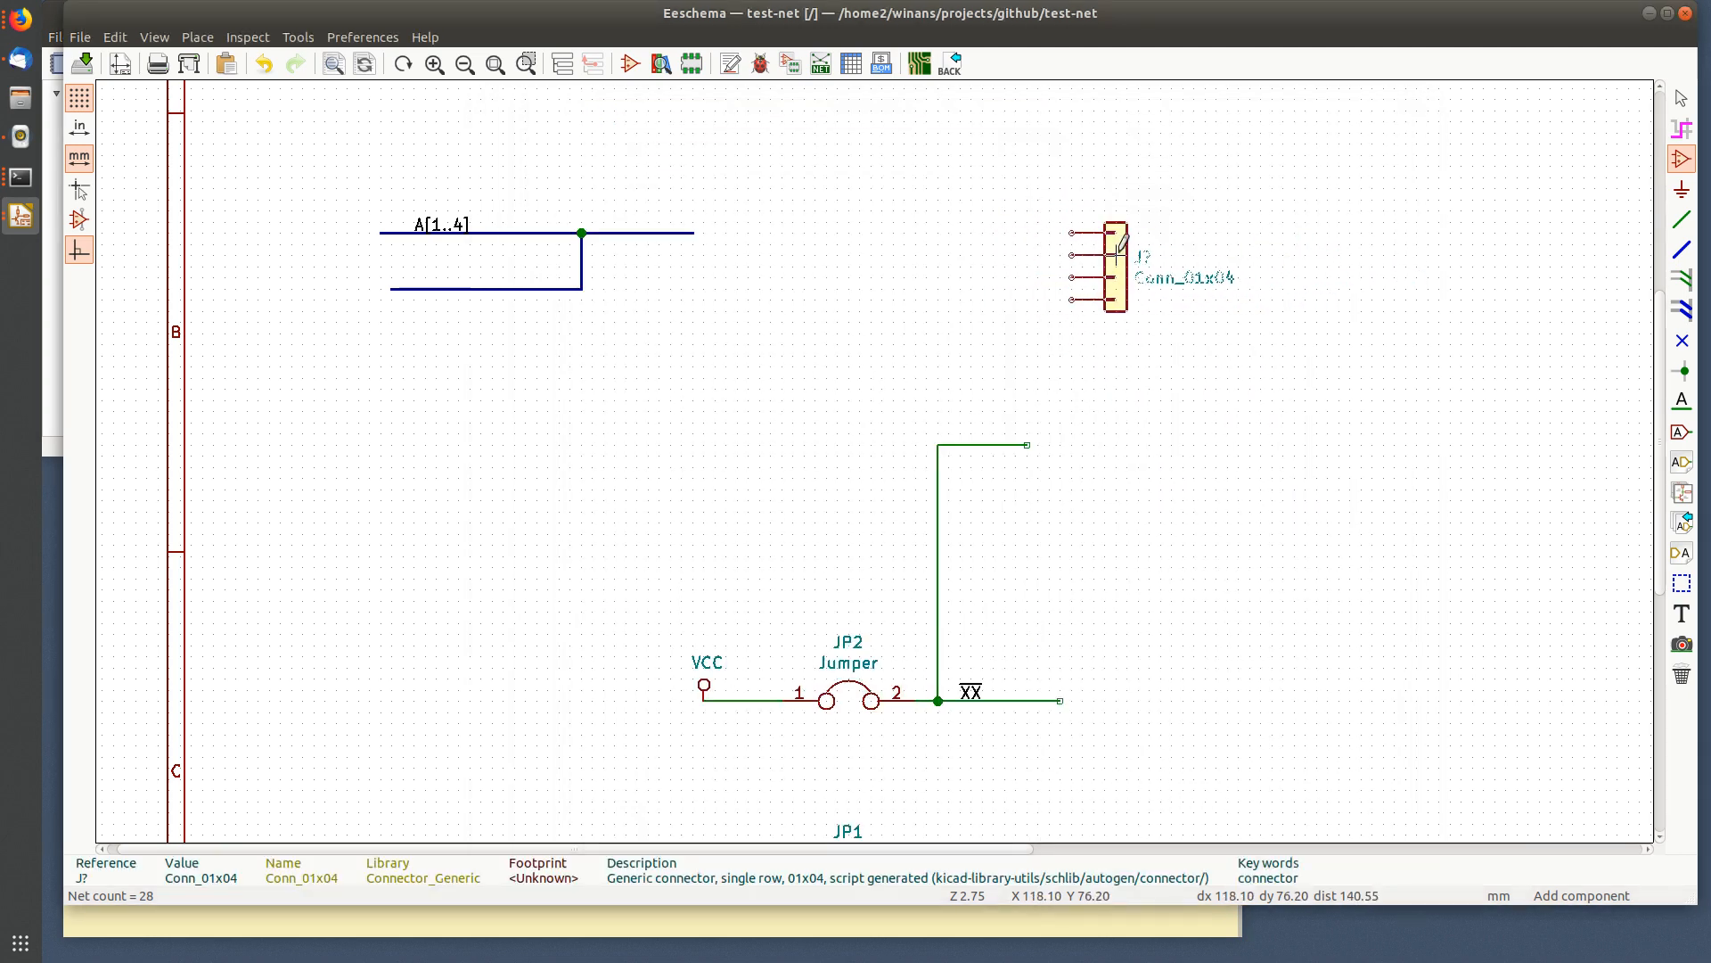
pyautogui.scroll(-3, 1121, 243)
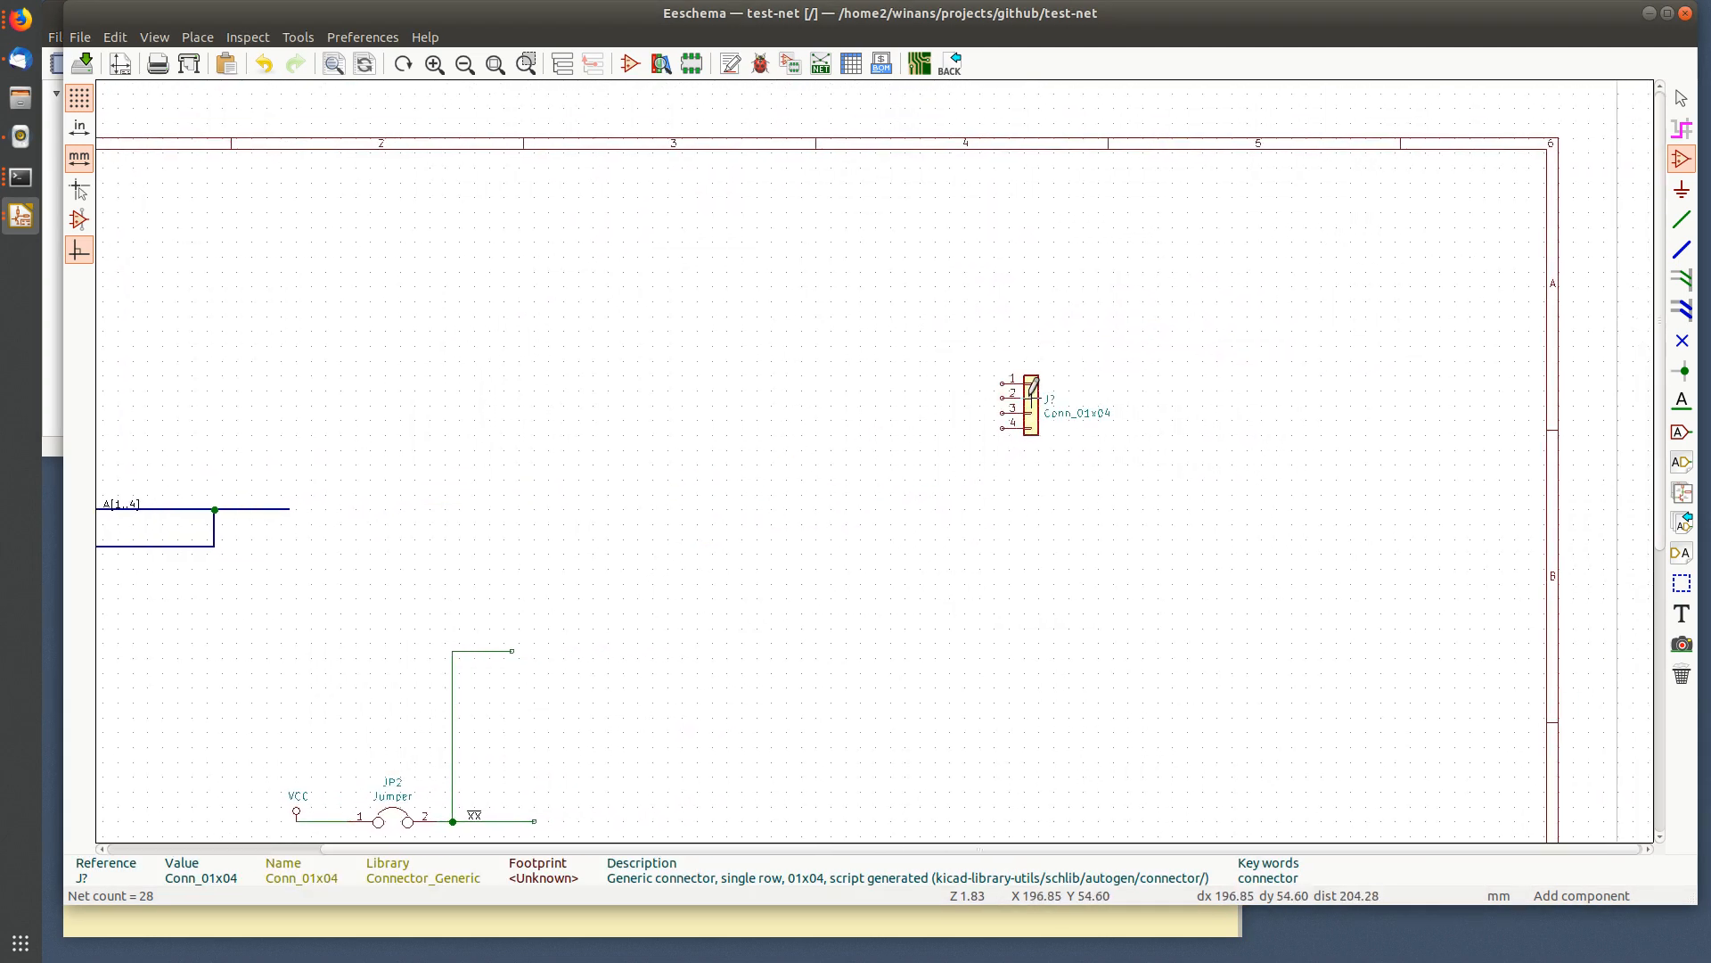
pyautogui.click(1033, 386)
pyautogui.moveTo(860, 394); pyautogui.dragTo(1135, 255, button='middle')
pyautogui.press('Escape')
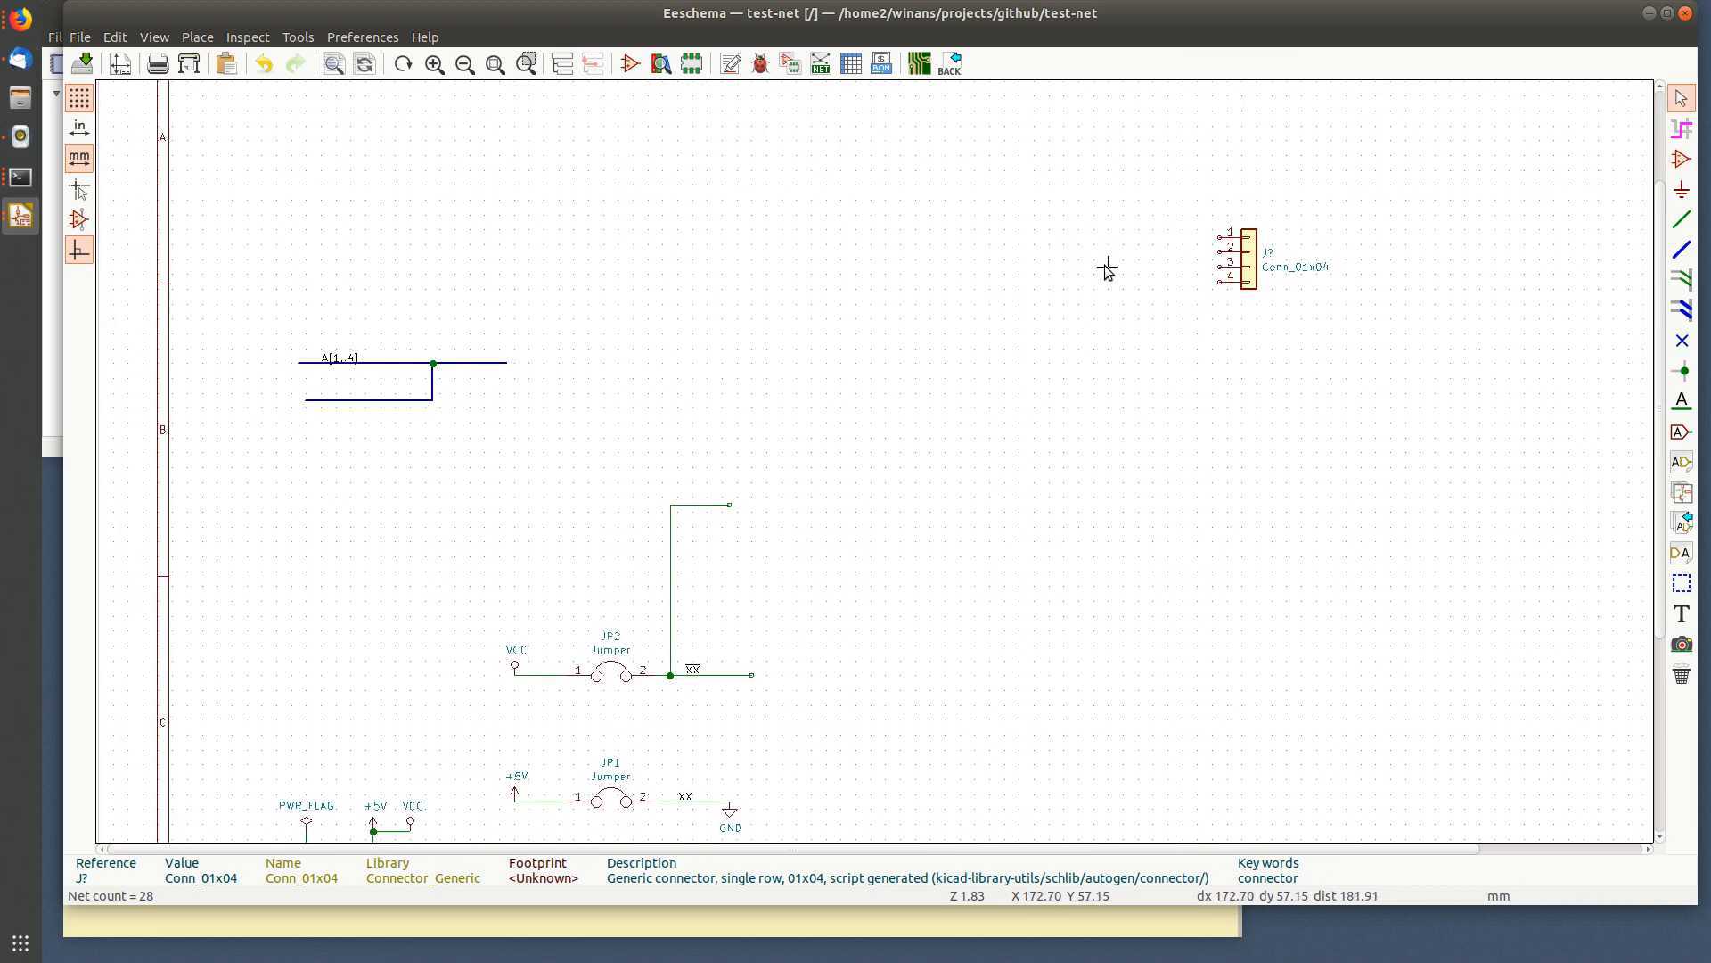
# - Draw a horizontal wire leftward from the connector's pin 1 and repeat it for pins 2, 3 and 4
pyautogui.scroll(1, 1221, 262)
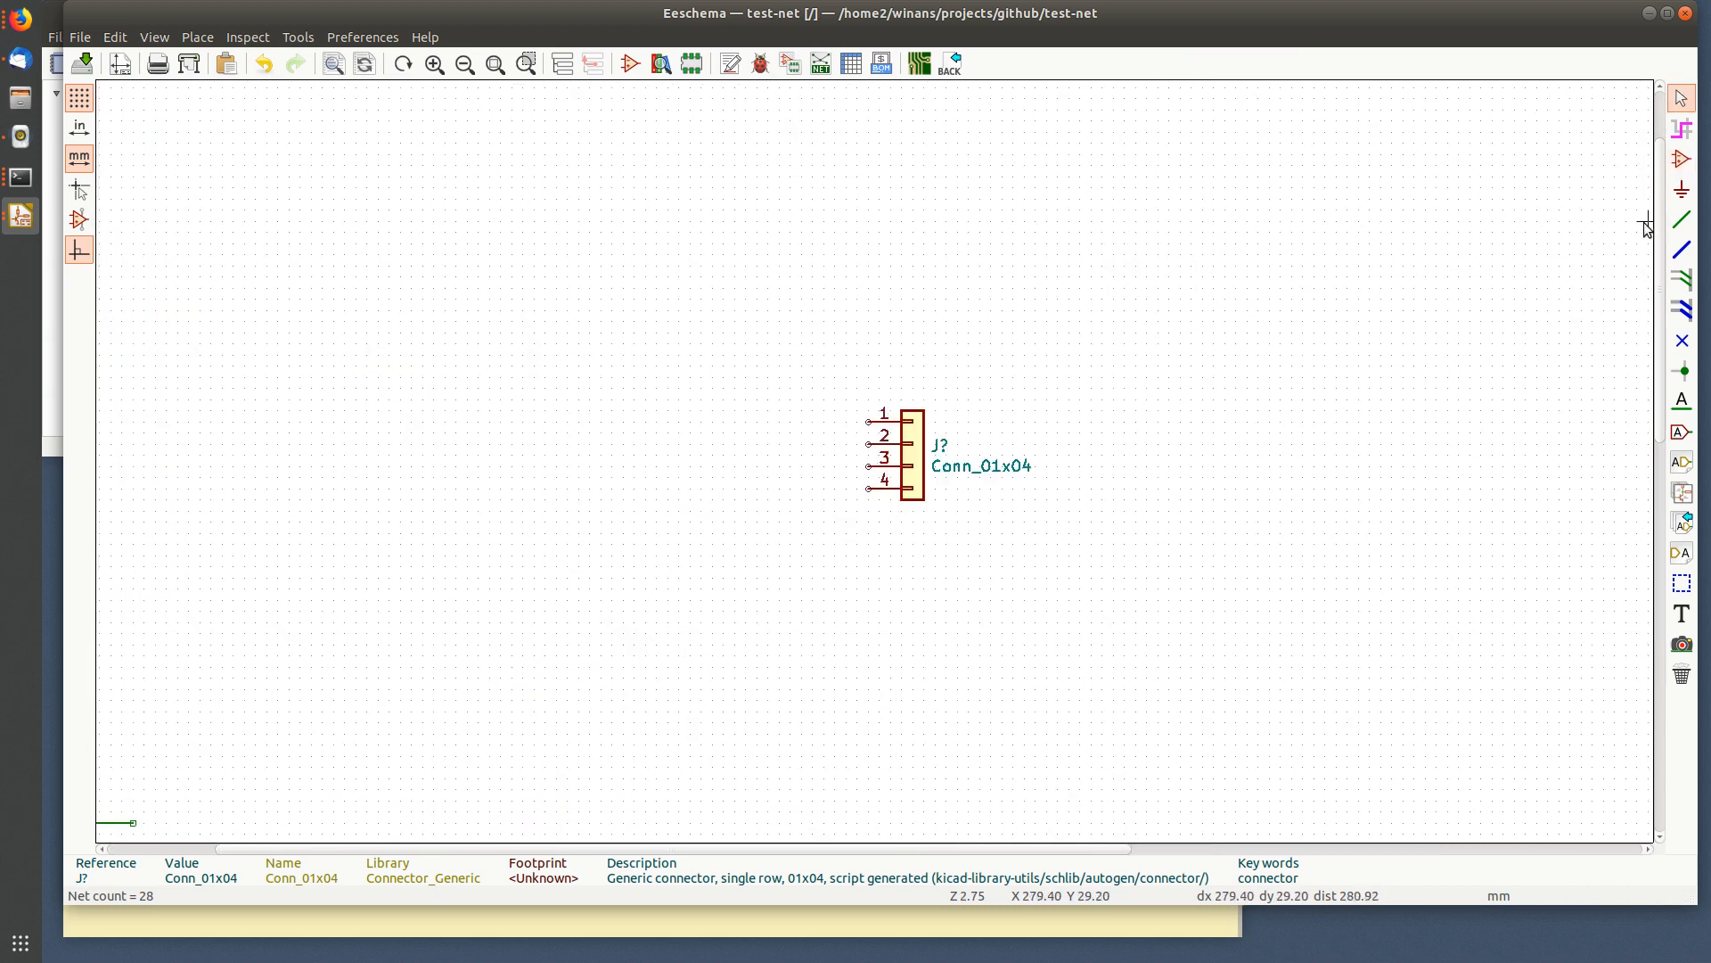
pyautogui.click(1682, 219)
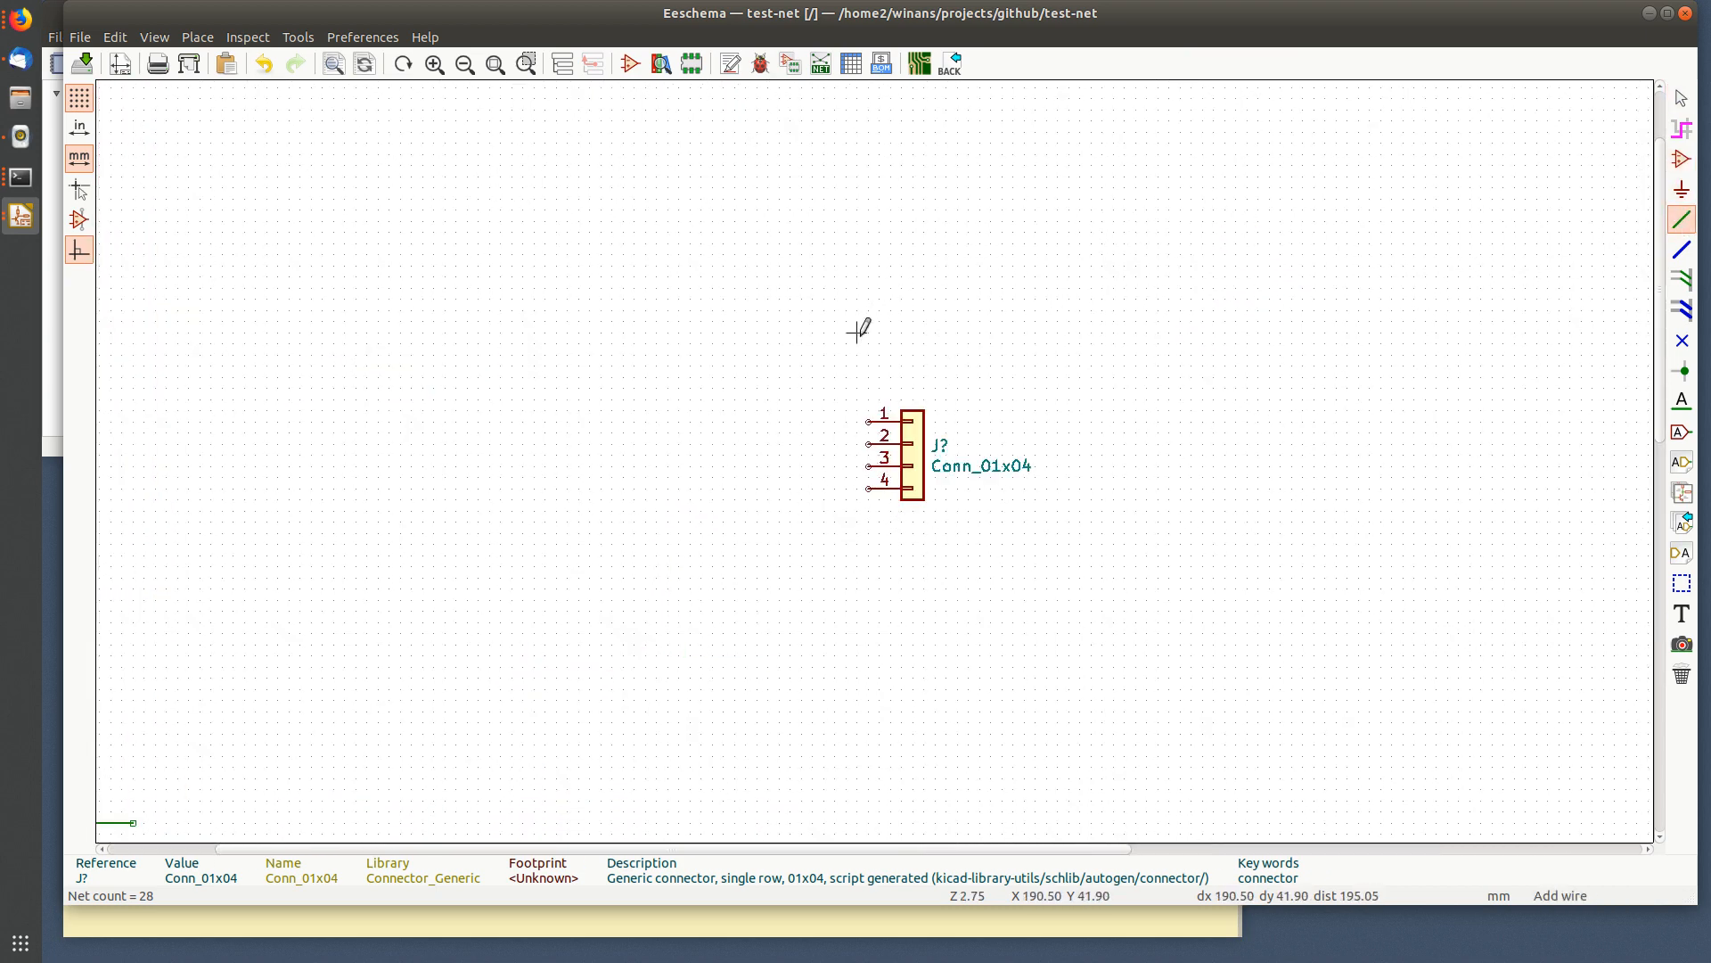
pyautogui.click(856, 421)
pyautogui.doubleClick(746, 421)
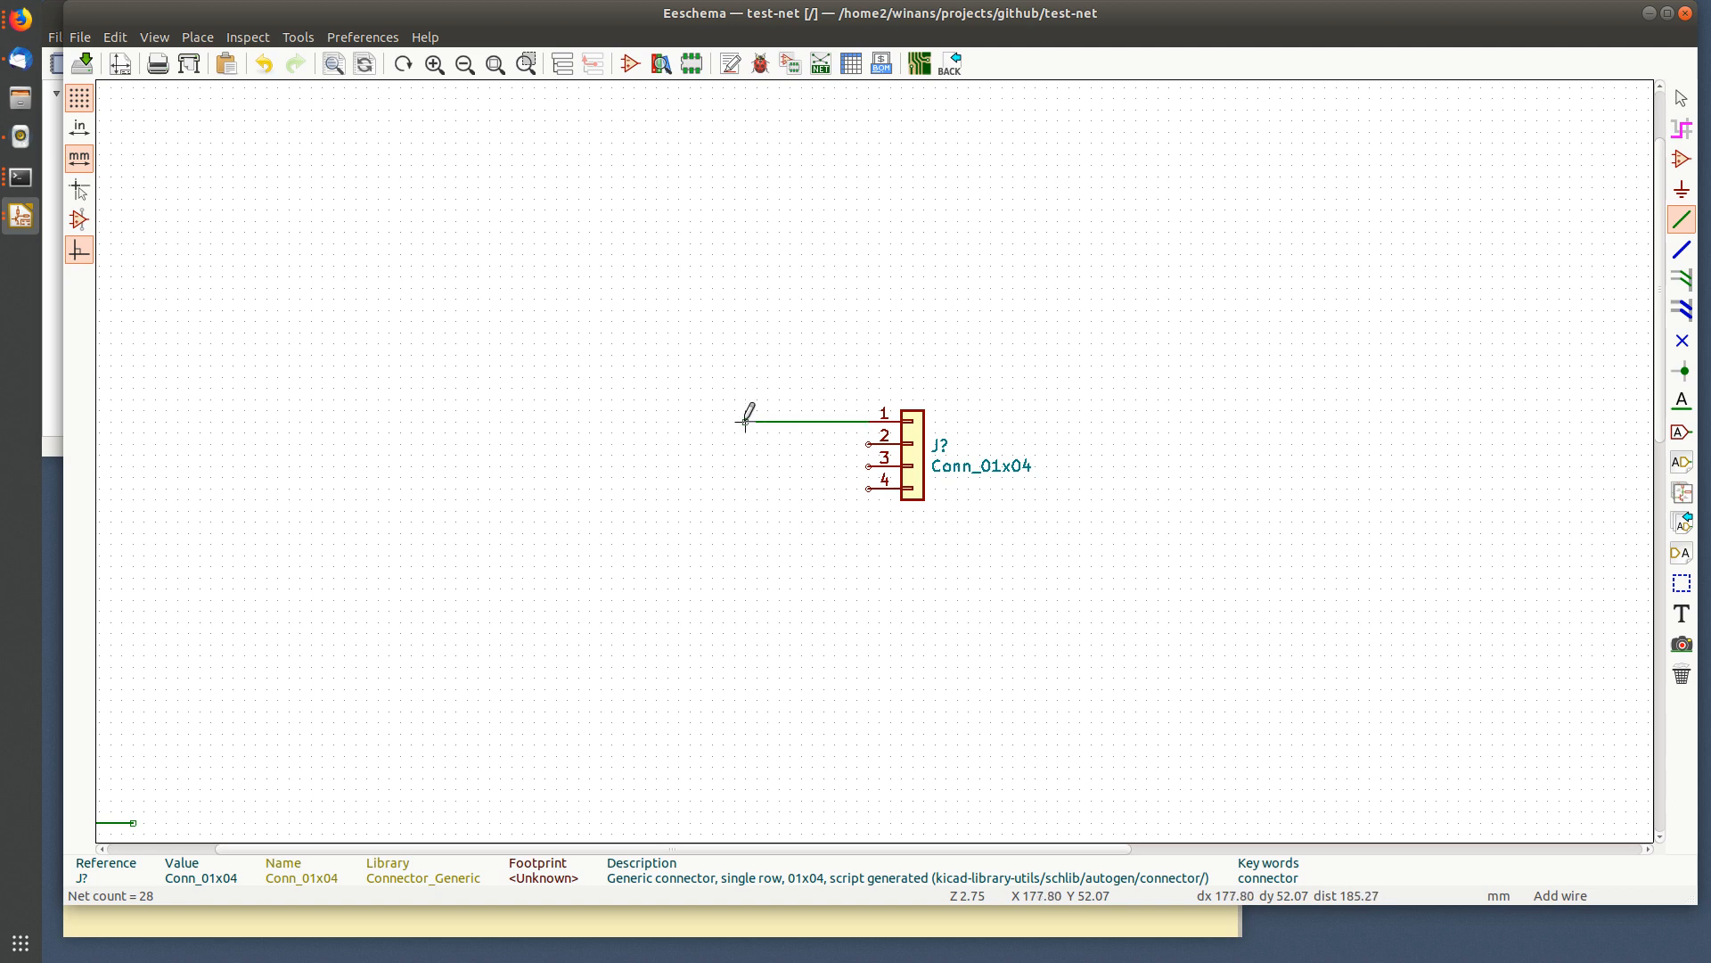
pyautogui.press('Escape')
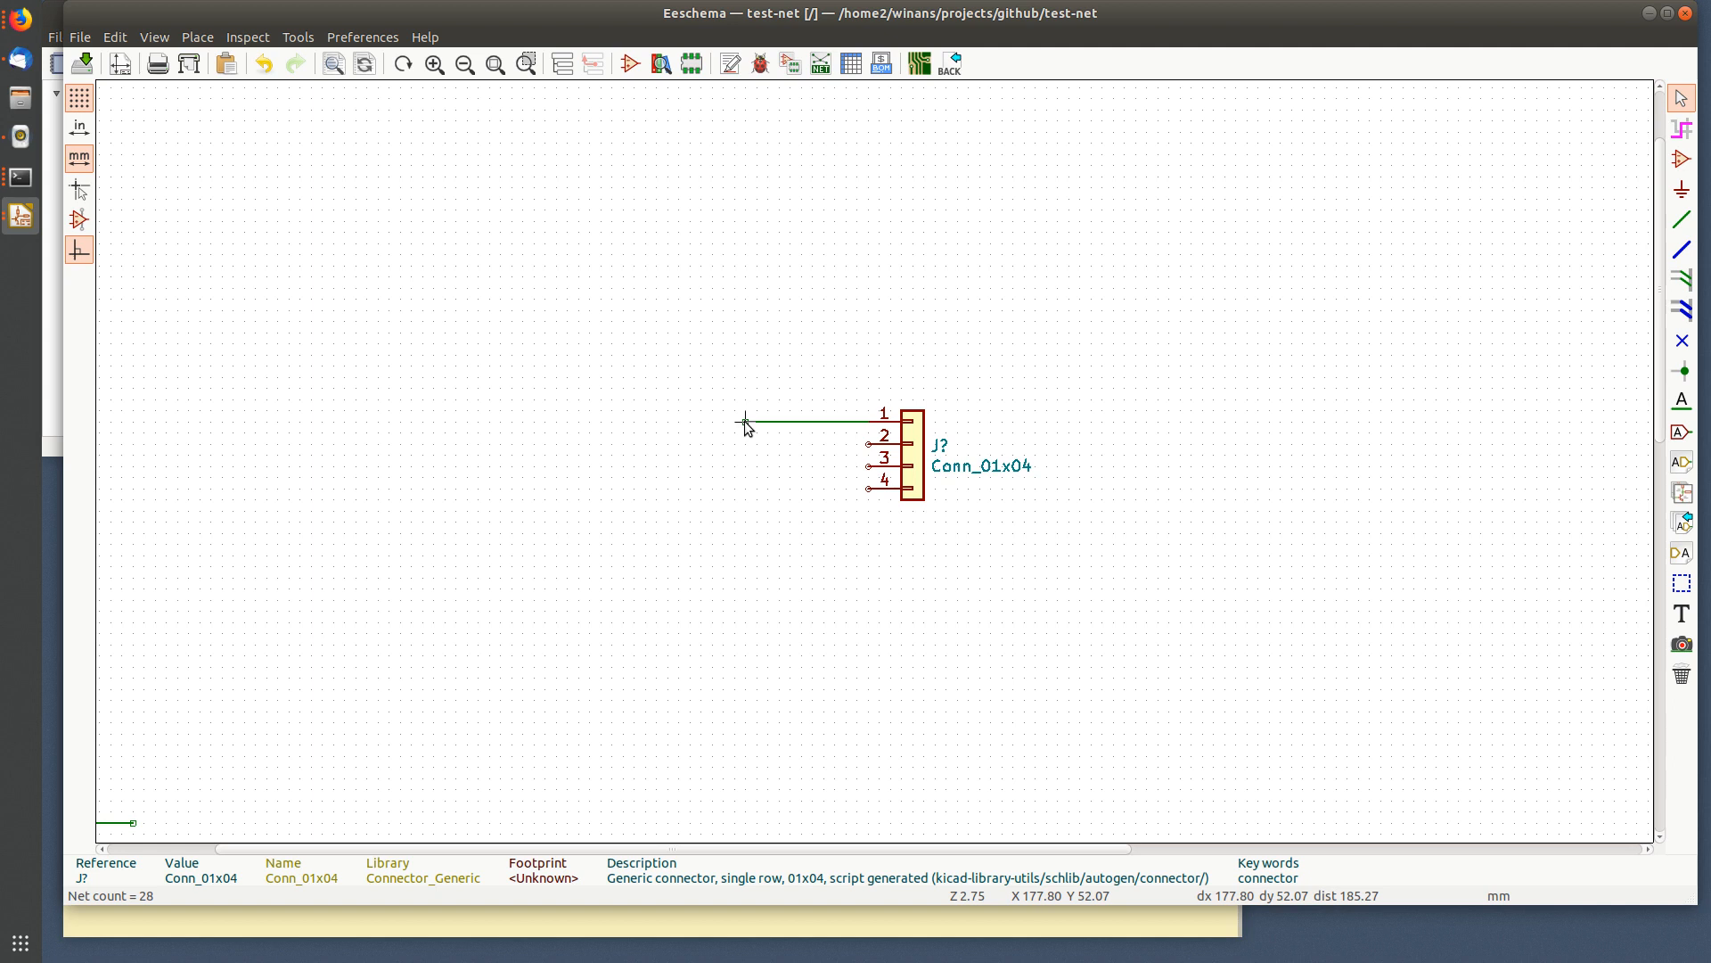
pyautogui.press('Insert')
pyautogui.press('Insert')
pyautogui.press('Insert')
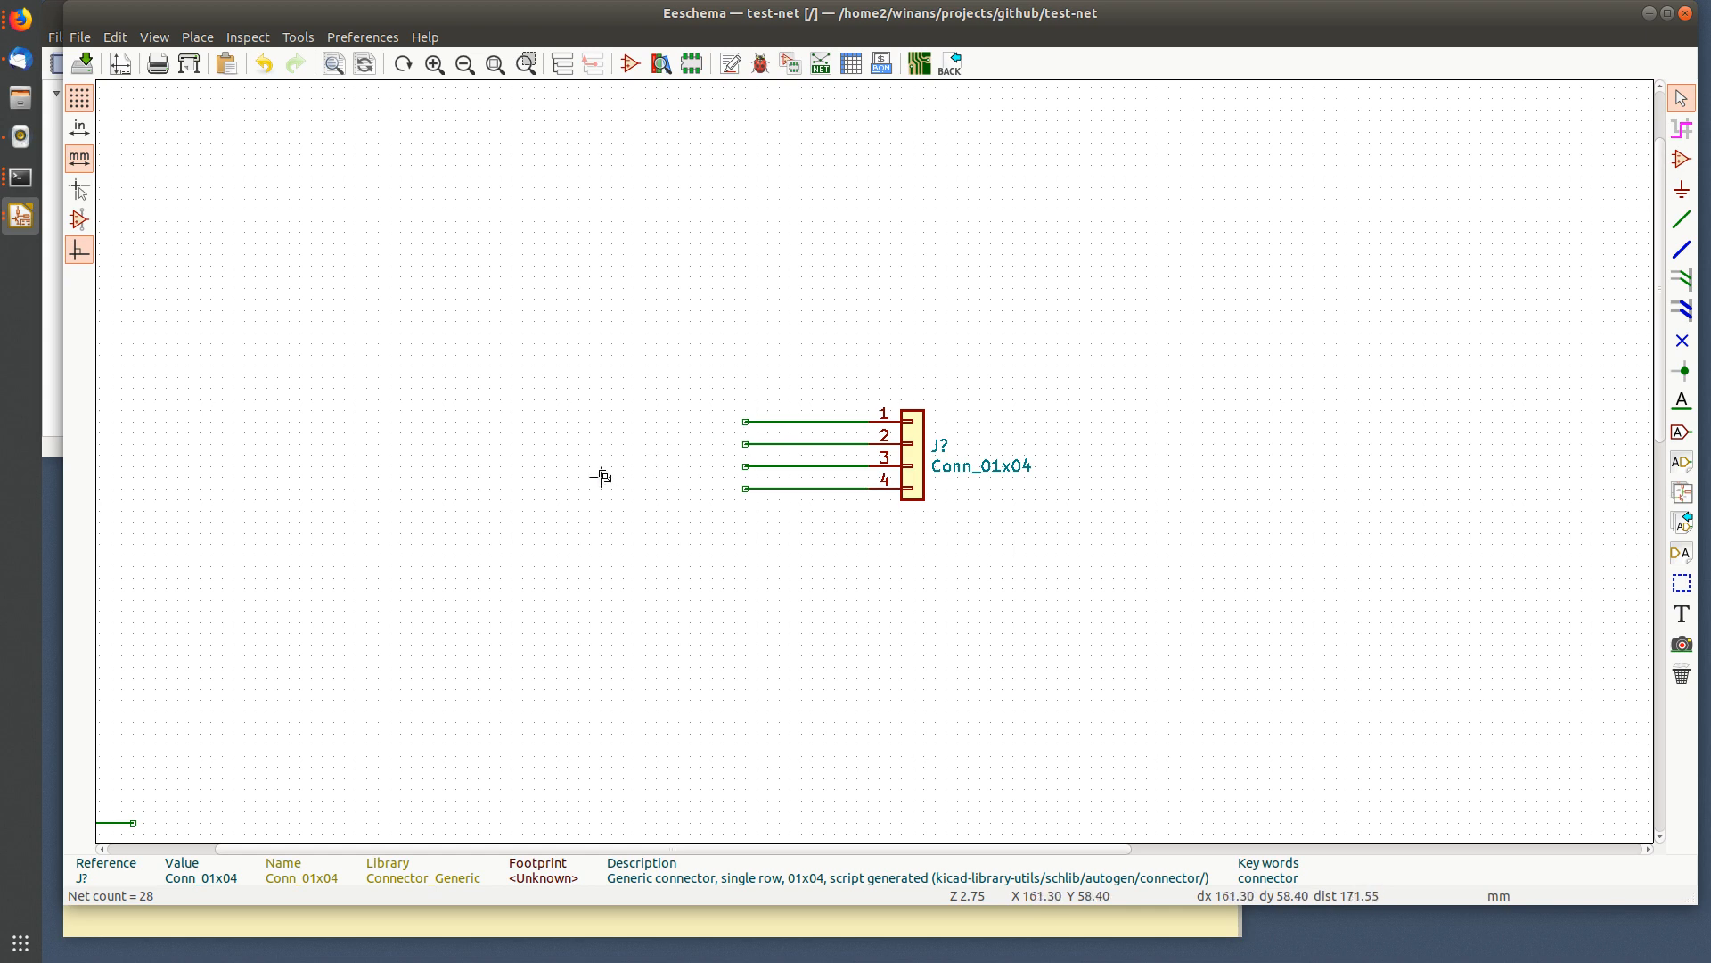
# - Move the whole labelled bus group up and right so it sits just left of the connector's wires
pyautogui.scroll(-3, 745, 431)
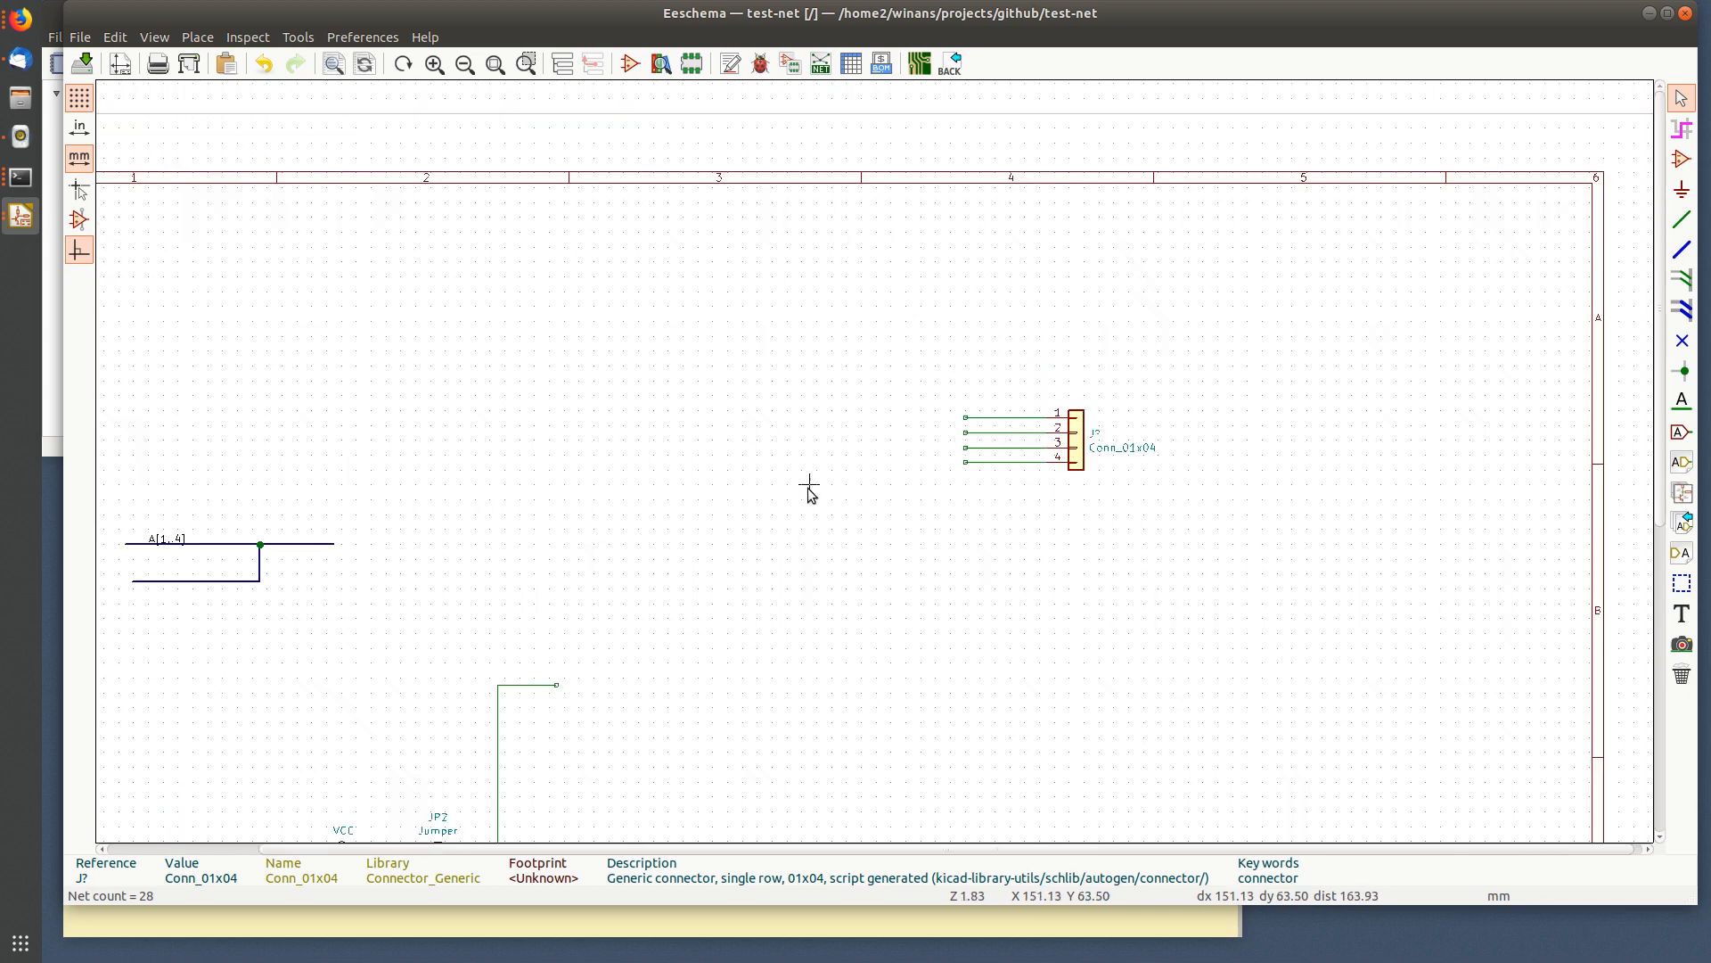
pyautogui.moveTo(799, 488); pyautogui.dragTo(874, 454, button='middle')
pyautogui.moveTo(196, 466); pyautogui.dragTo(436, 564)
pyautogui.click(915, 420)
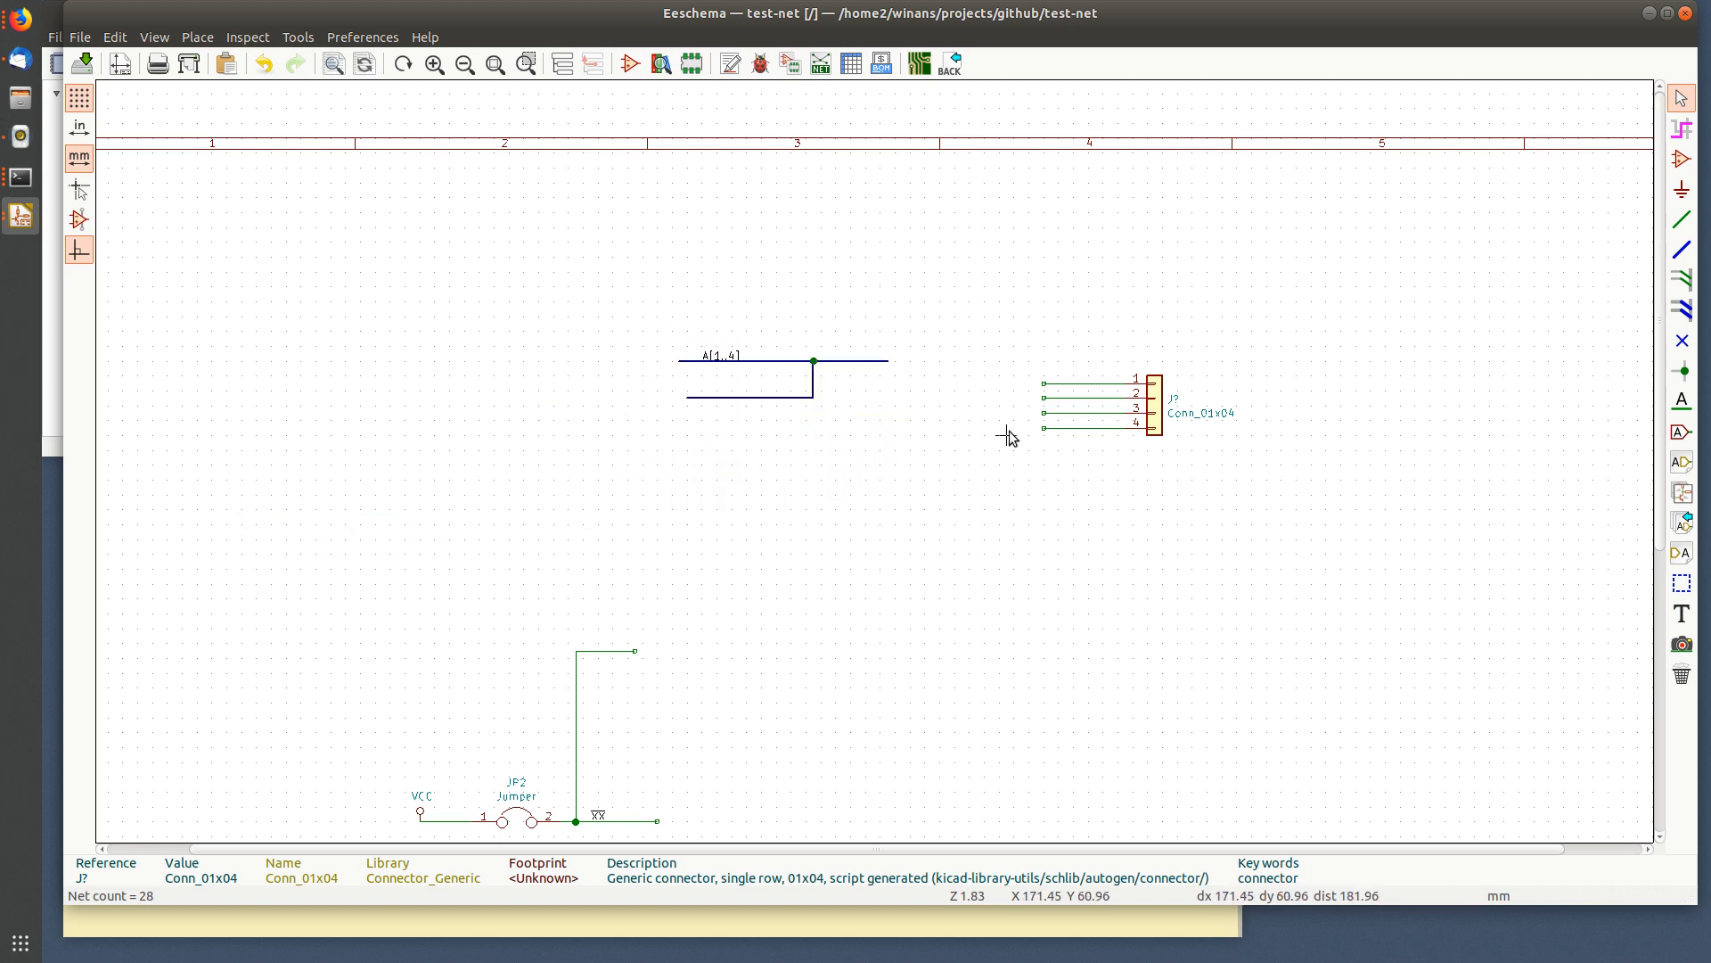
# - Label the connector's pin 1 wire A1 and repeat the label with increasing numbers as A2, A3 and A4 on the wires below
pyautogui.scroll(3, 1008, 432)
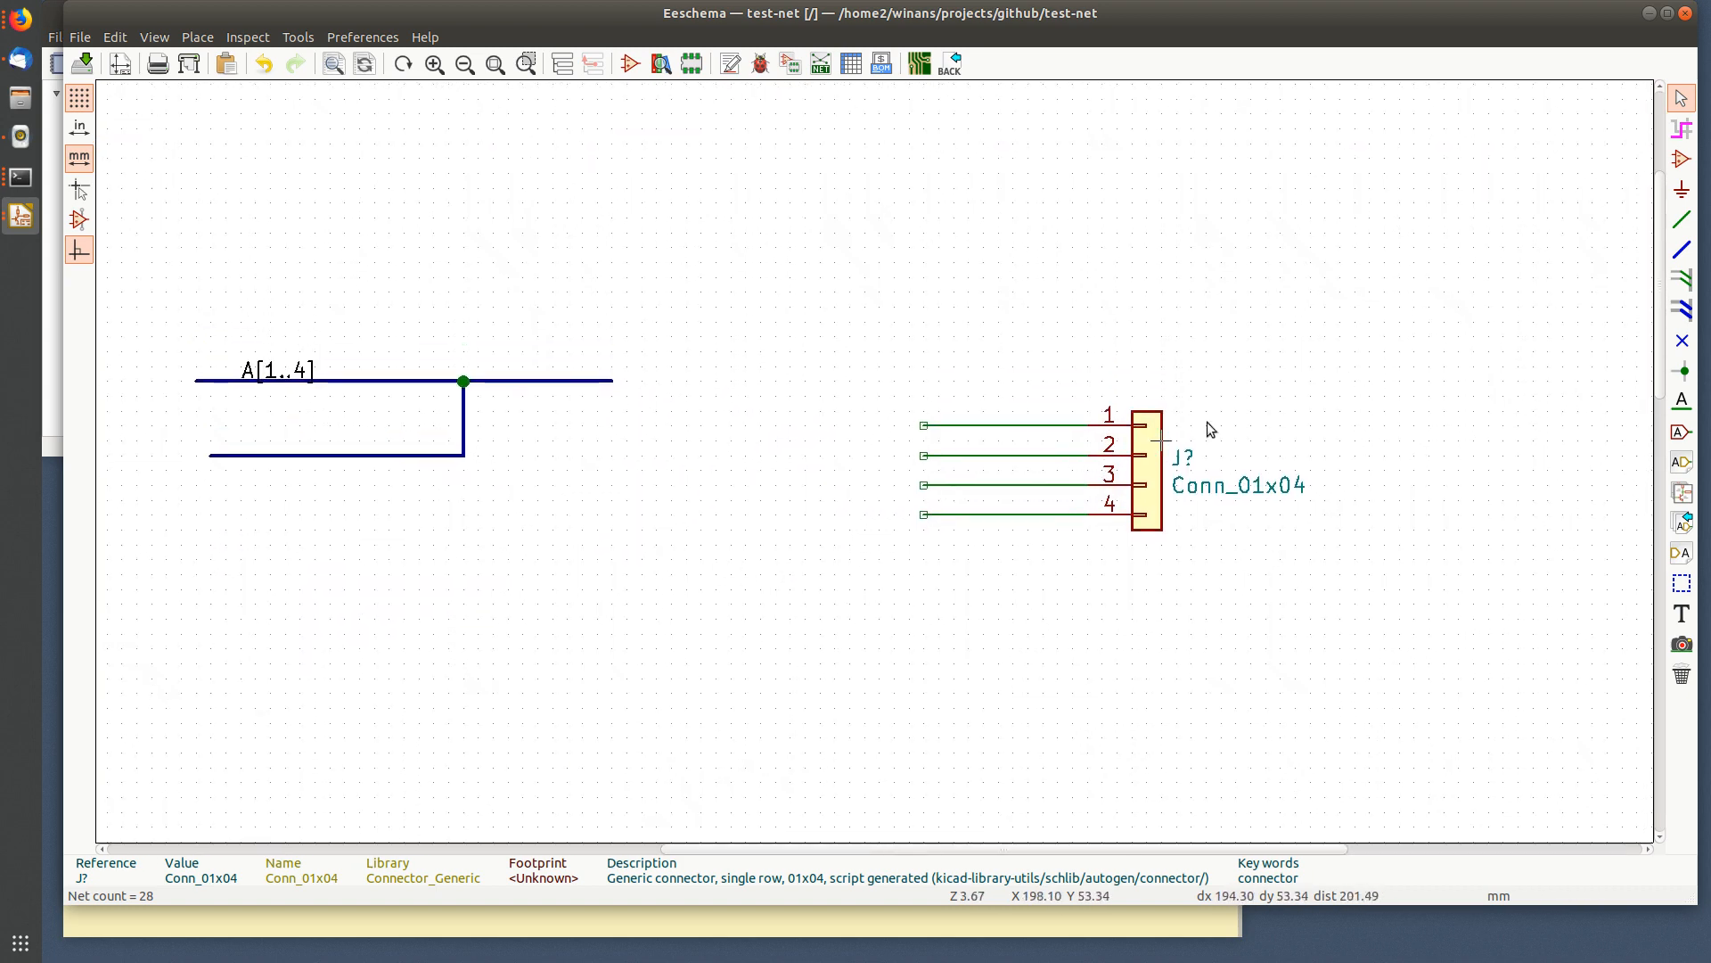
pyautogui.click(1684, 402)
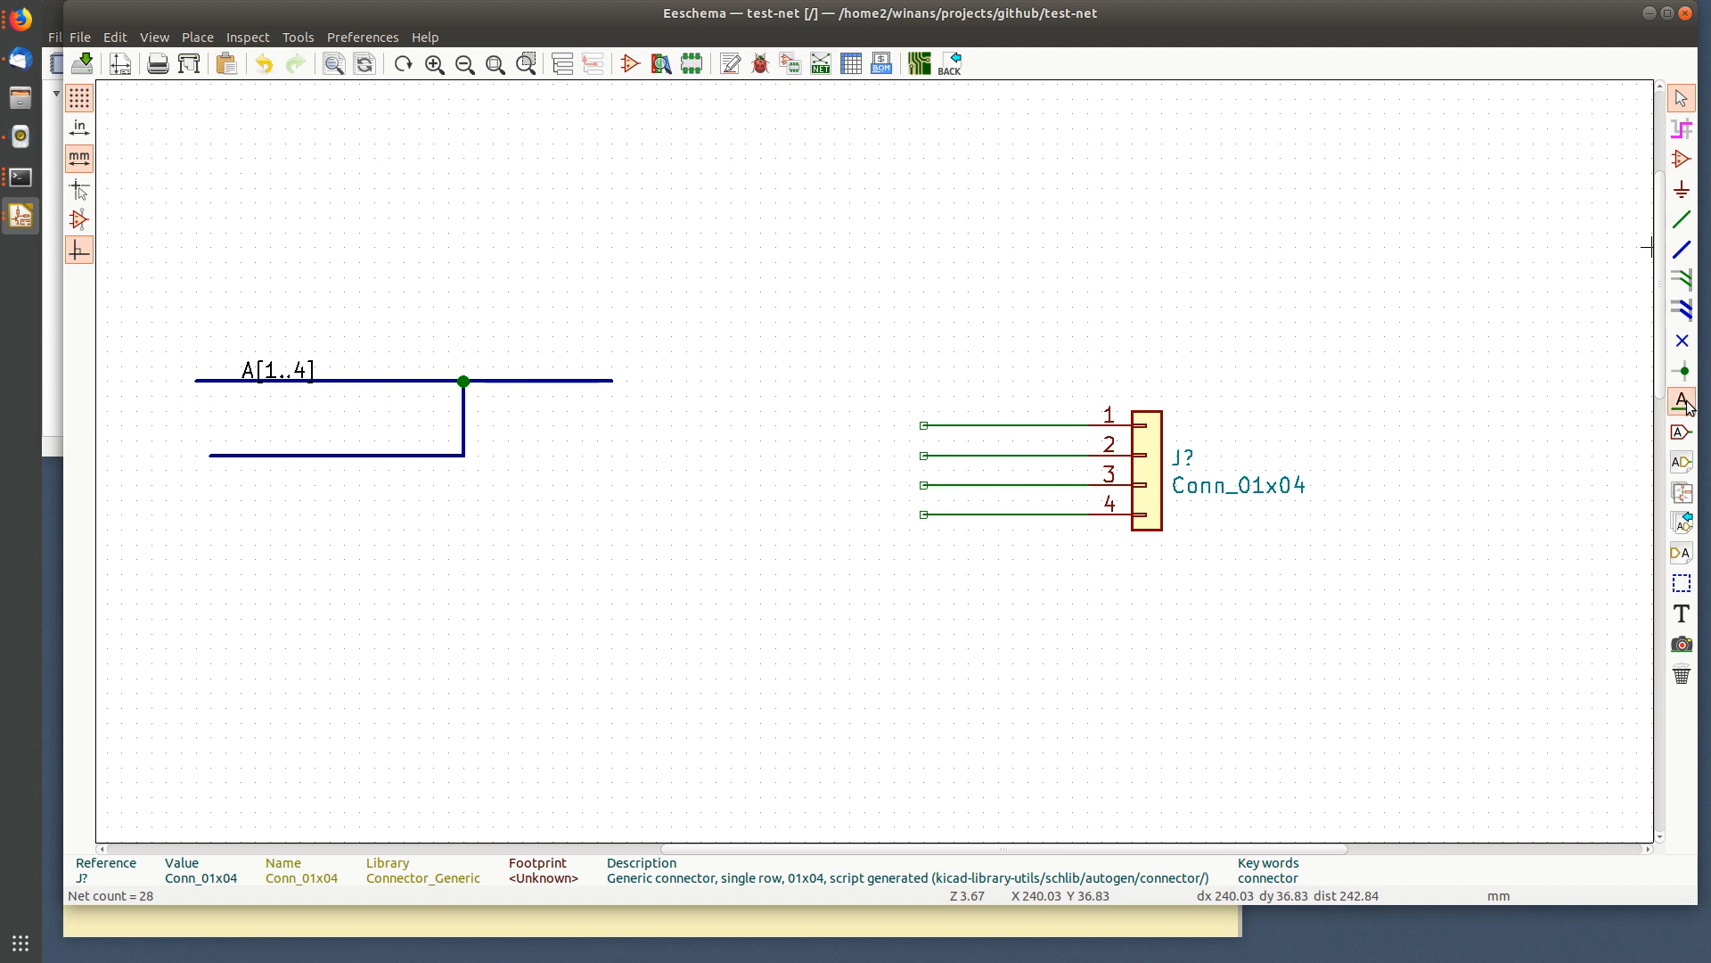
pyautogui.click(974, 419)
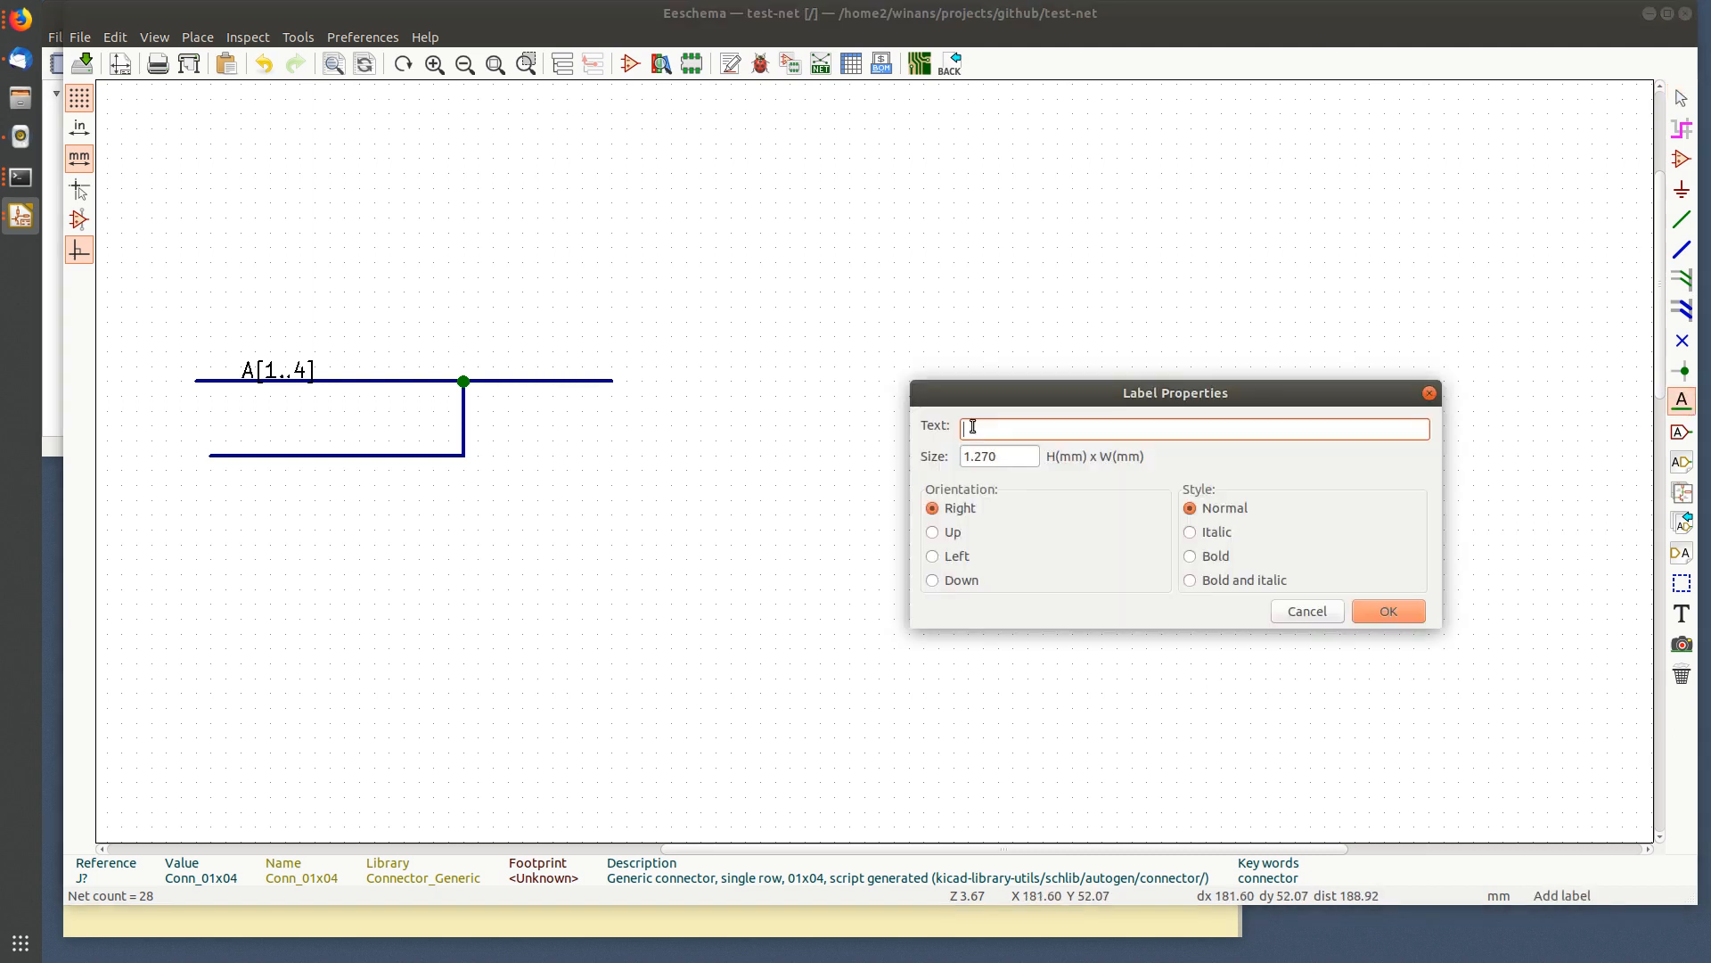
pyautogui.write('A1')
pyautogui.press('Return')
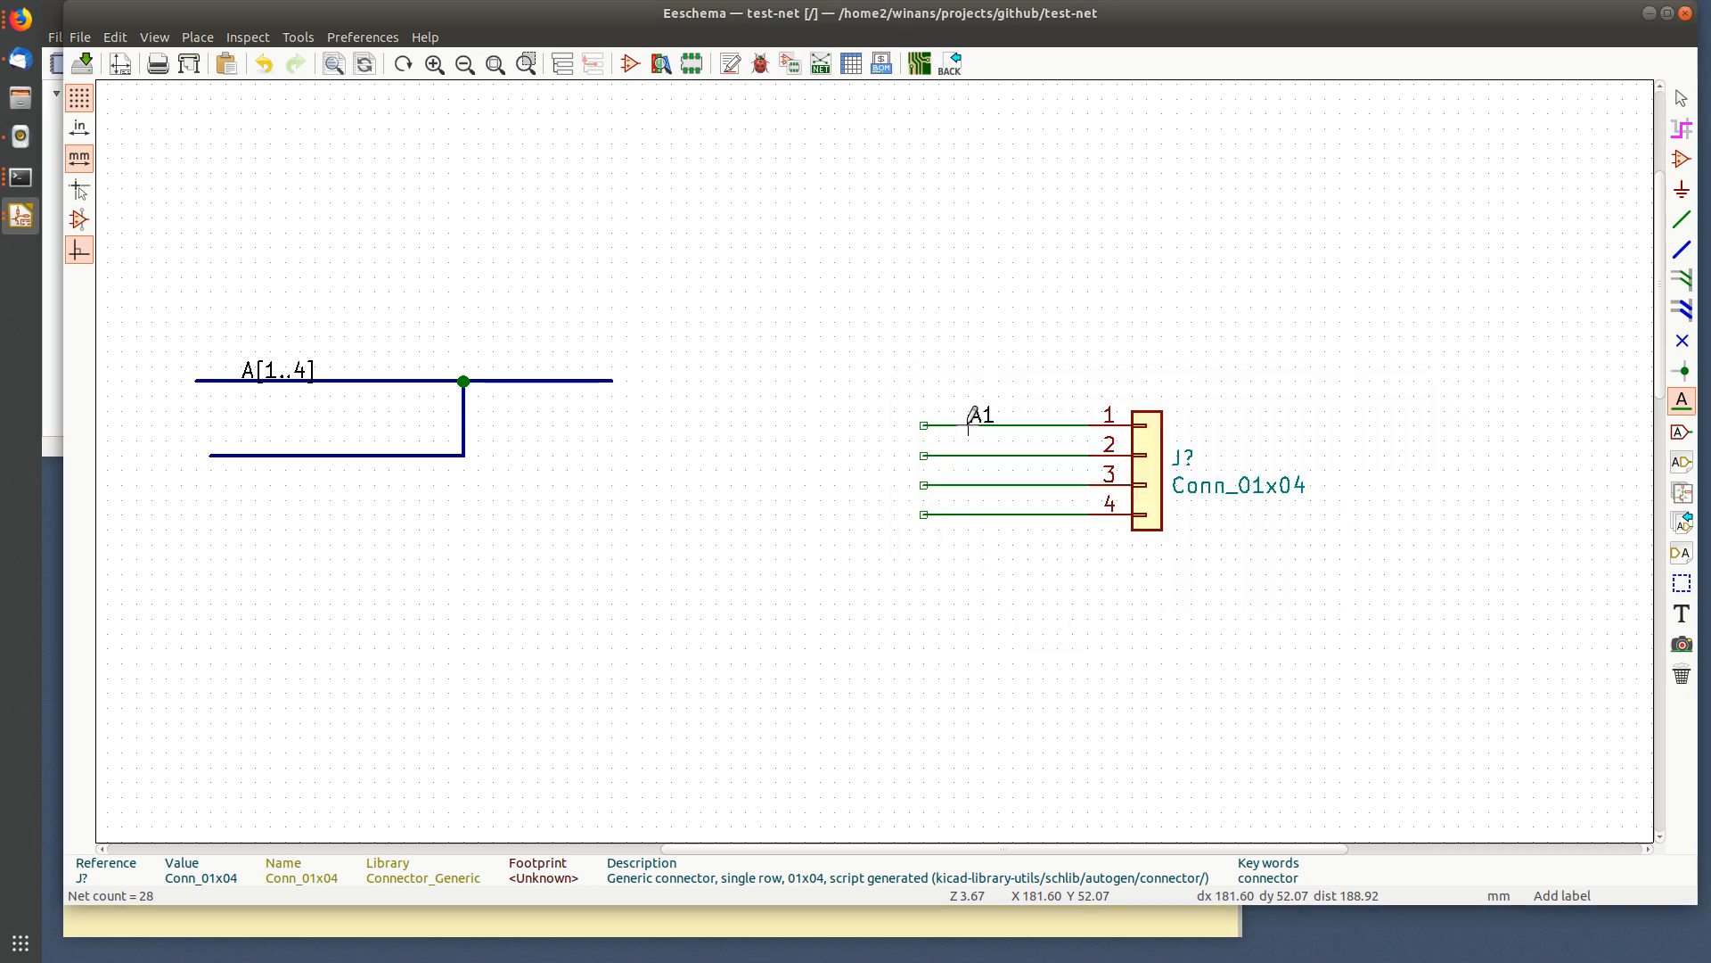
pyautogui.press('Escape')
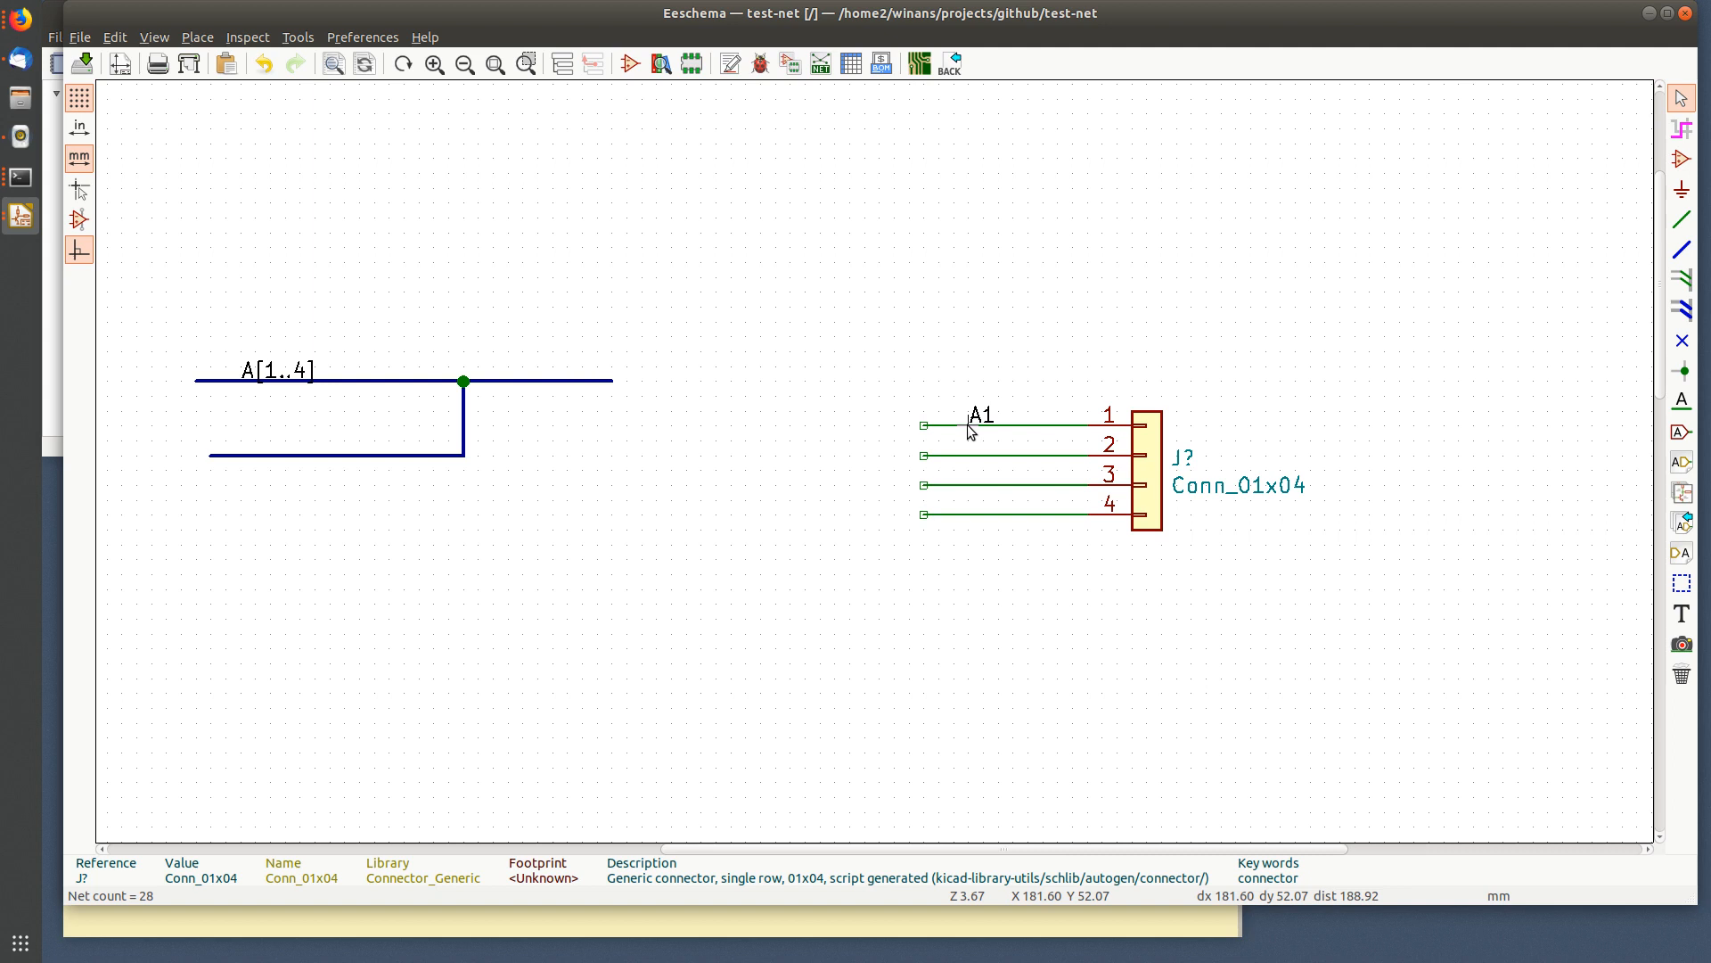
pyautogui.press('Insert')
pyautogui.press('Insert')
pyautogui.press('Insert')
# - Extend the A[1..4] bus from its right end toward the connector and turn it down alongside the connector's wire ends
pyautogui.click(1682, 249)
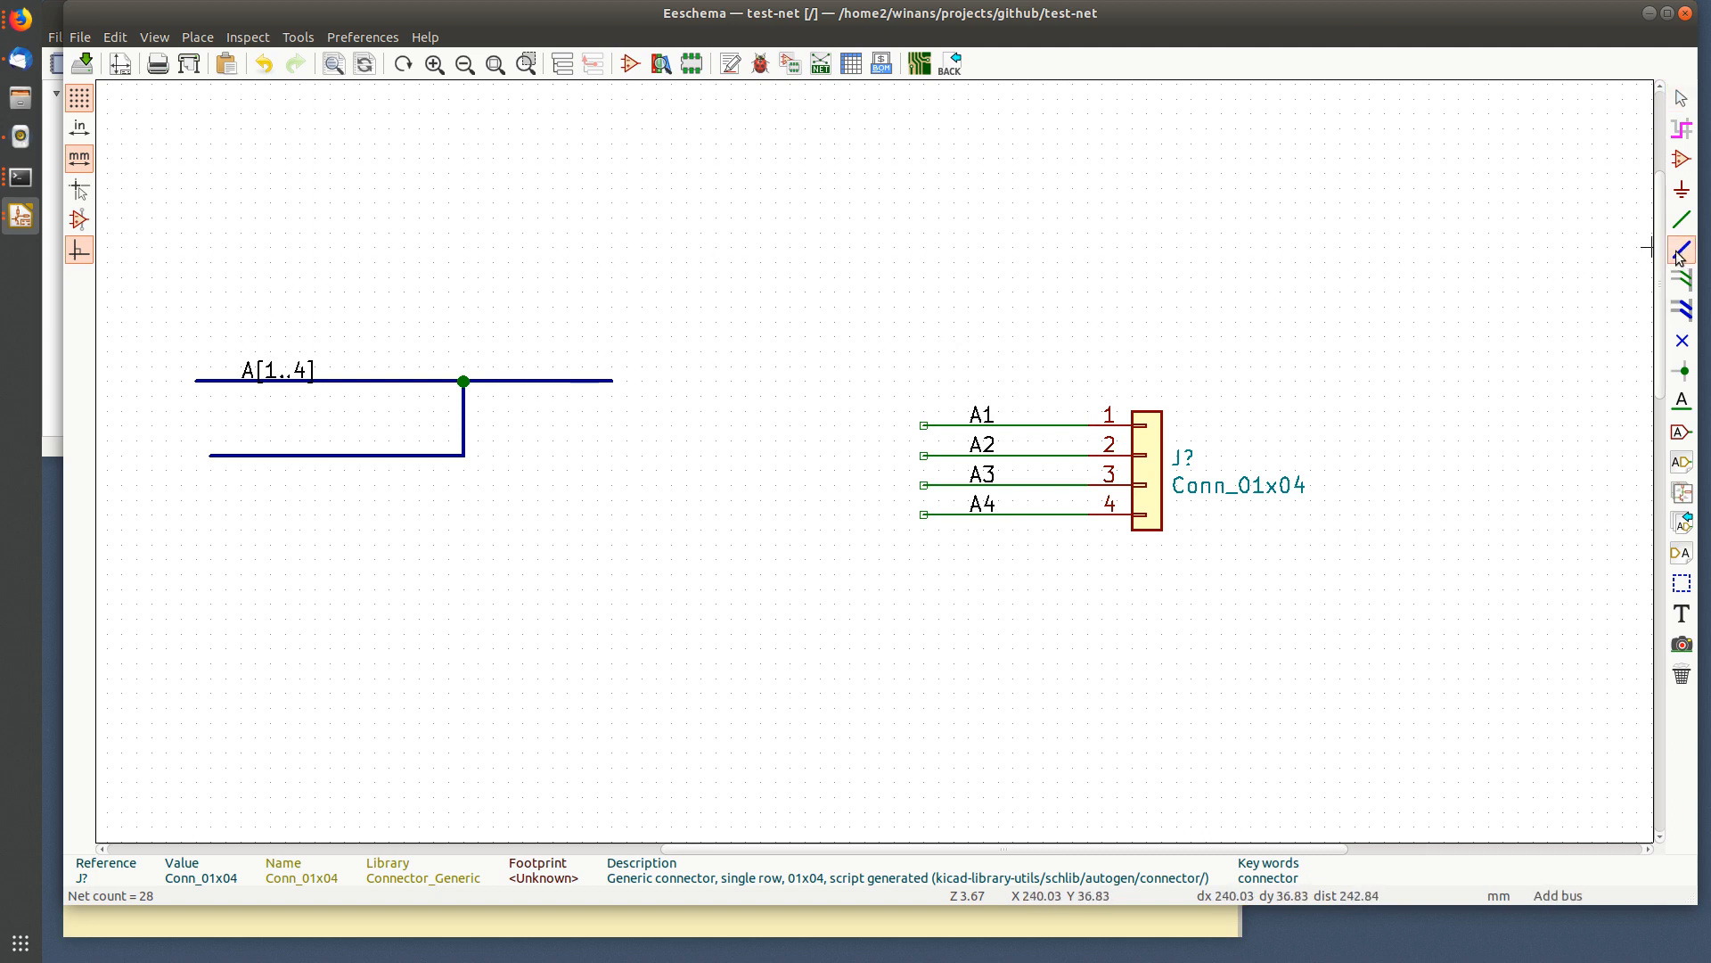
pyautogui.click(613, 380)
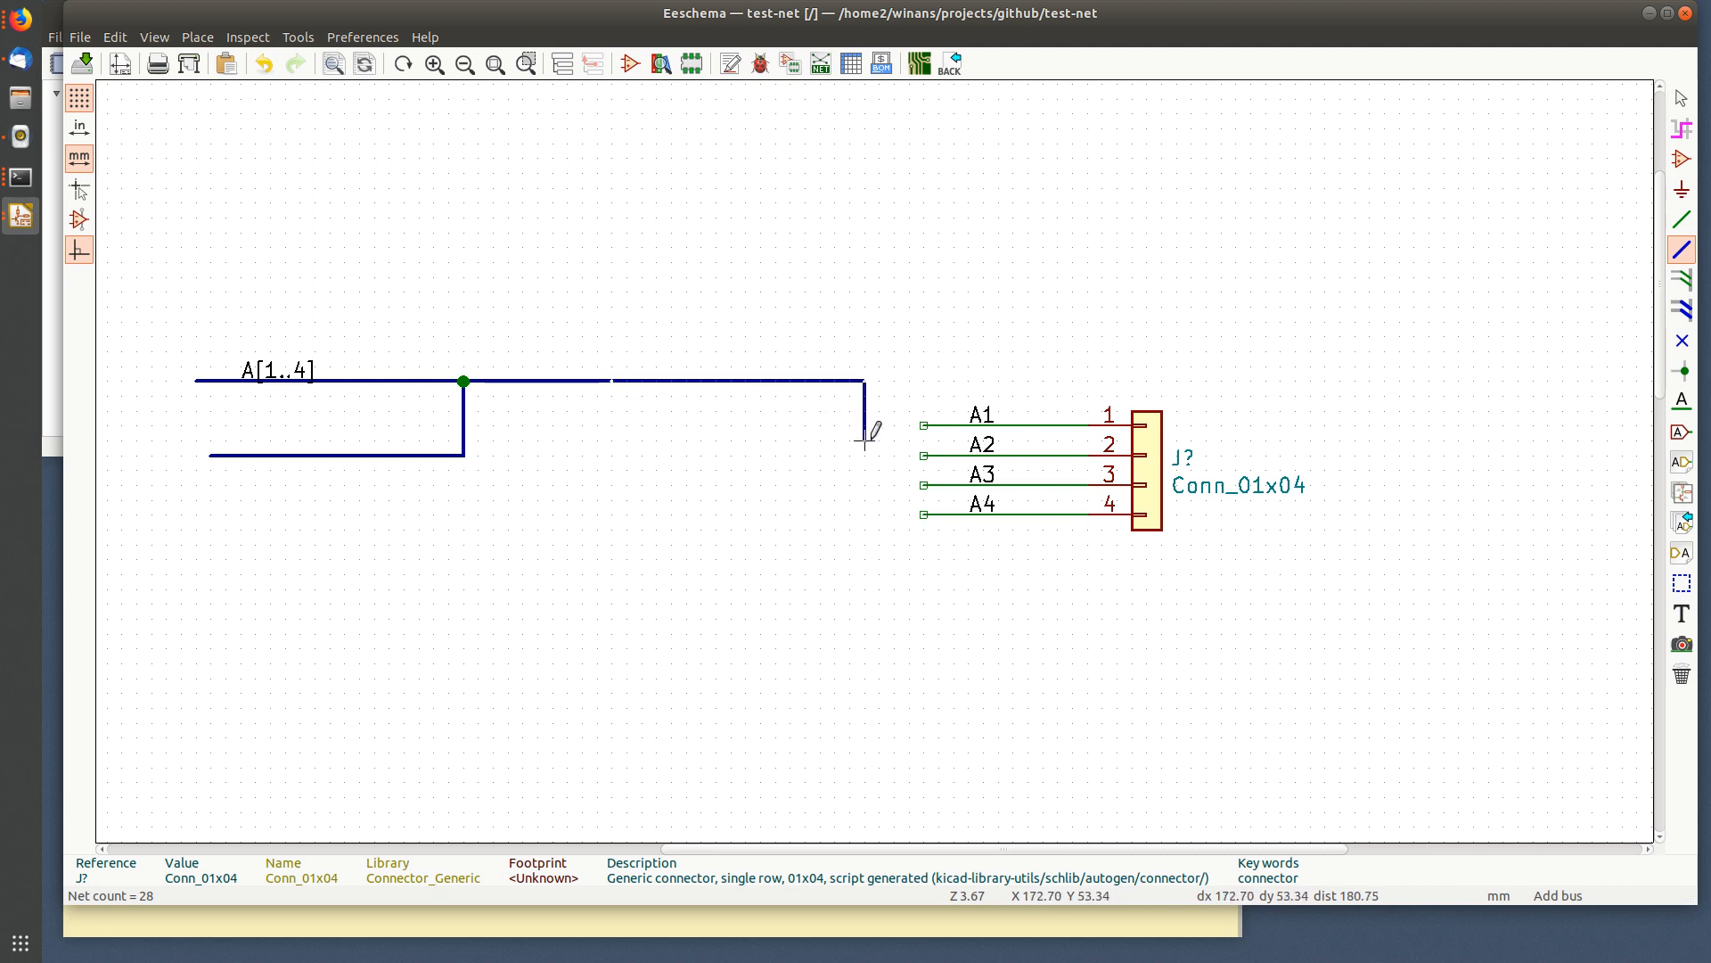
pyautogui.doubleClick(895, 482)
pyautogui.press('Escape')
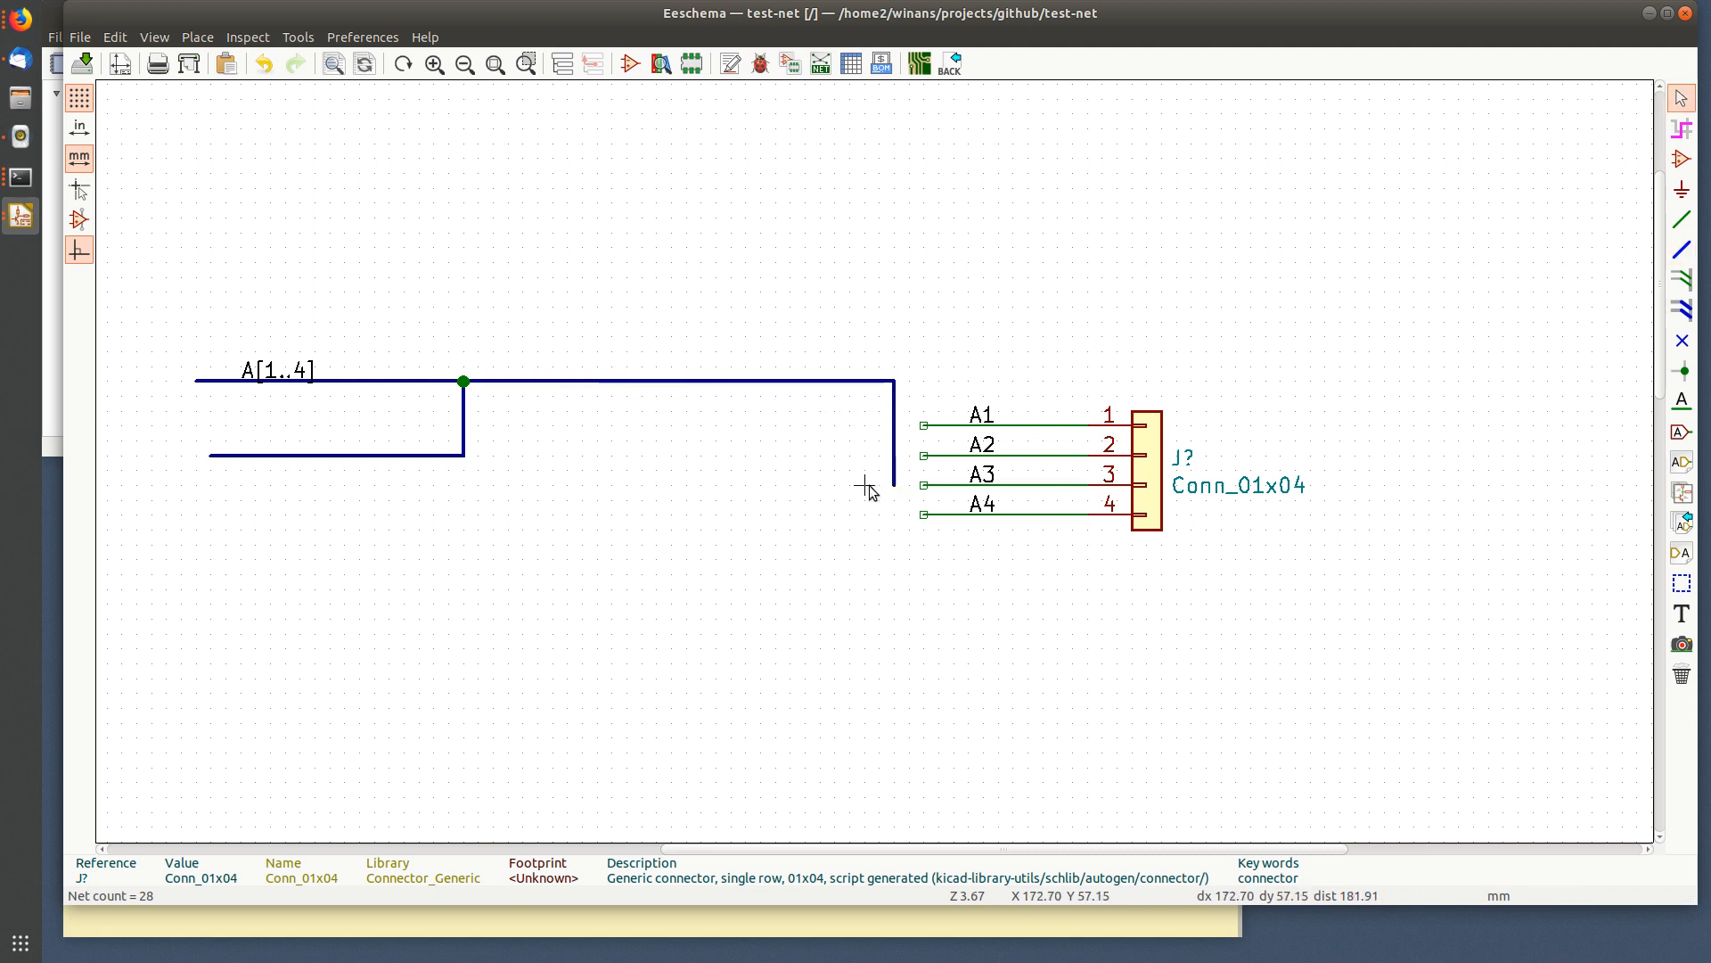
# - Place wire-to-bus entries joining the A1, A2, A3 and A4 wires to the vertical bus segment and save the schematic
pyautogui.click(1683, 219)
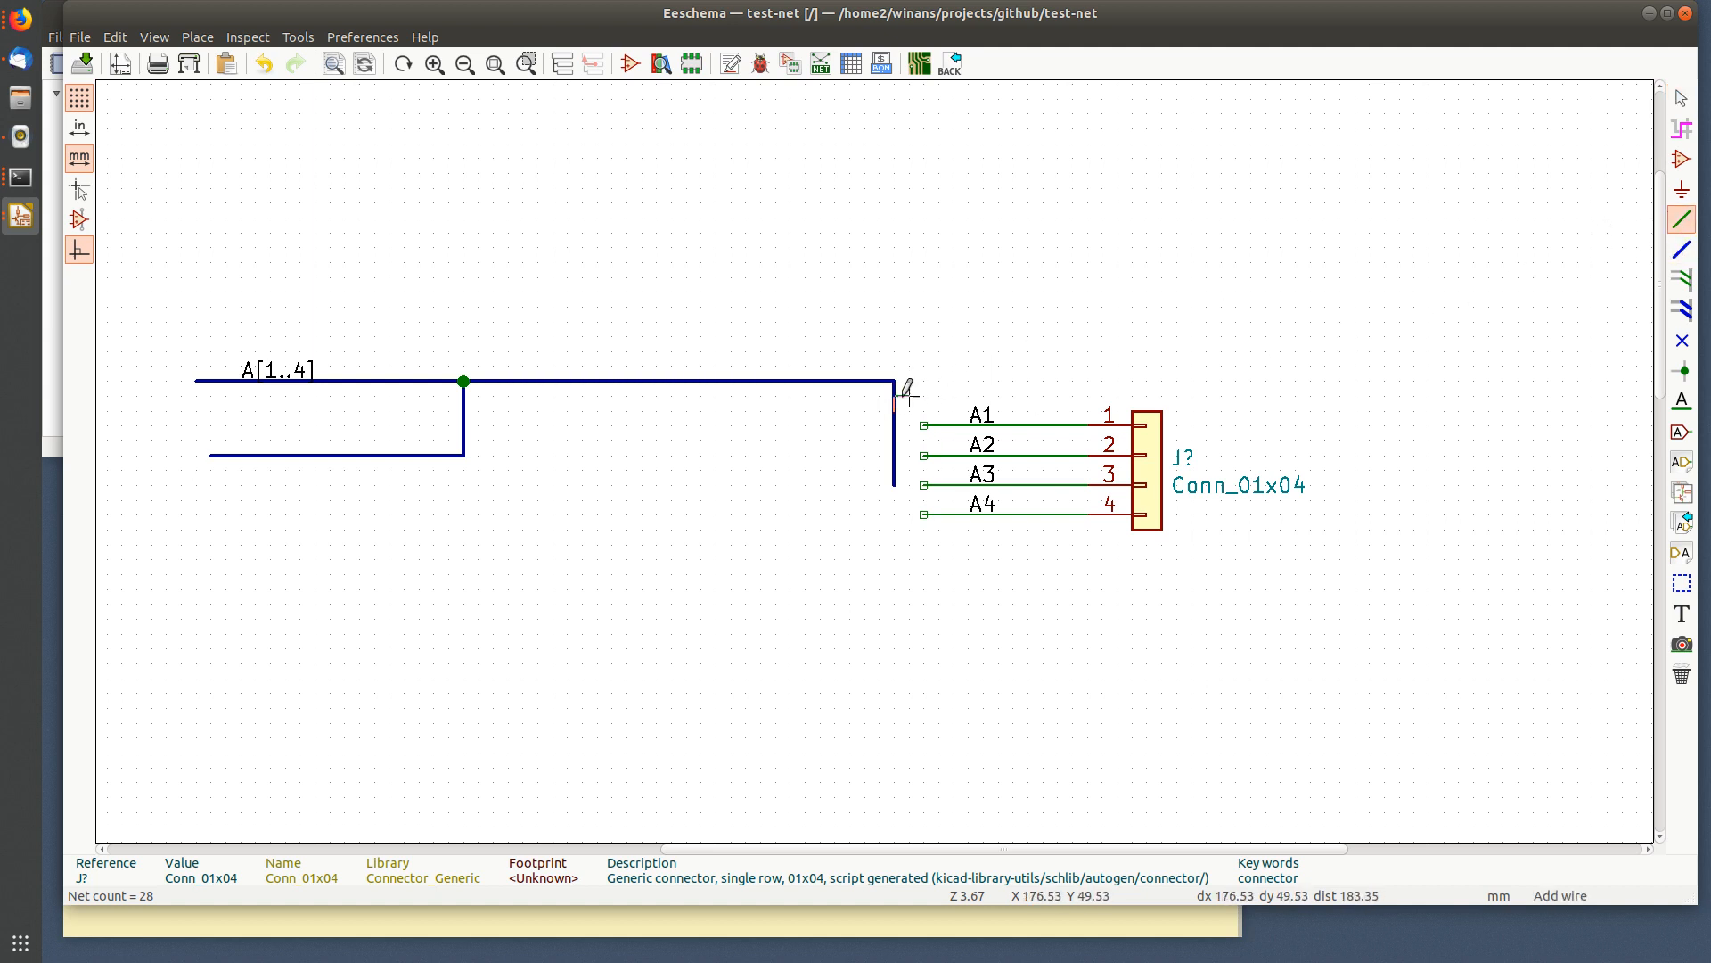
pyautogui.click(1684, 282)
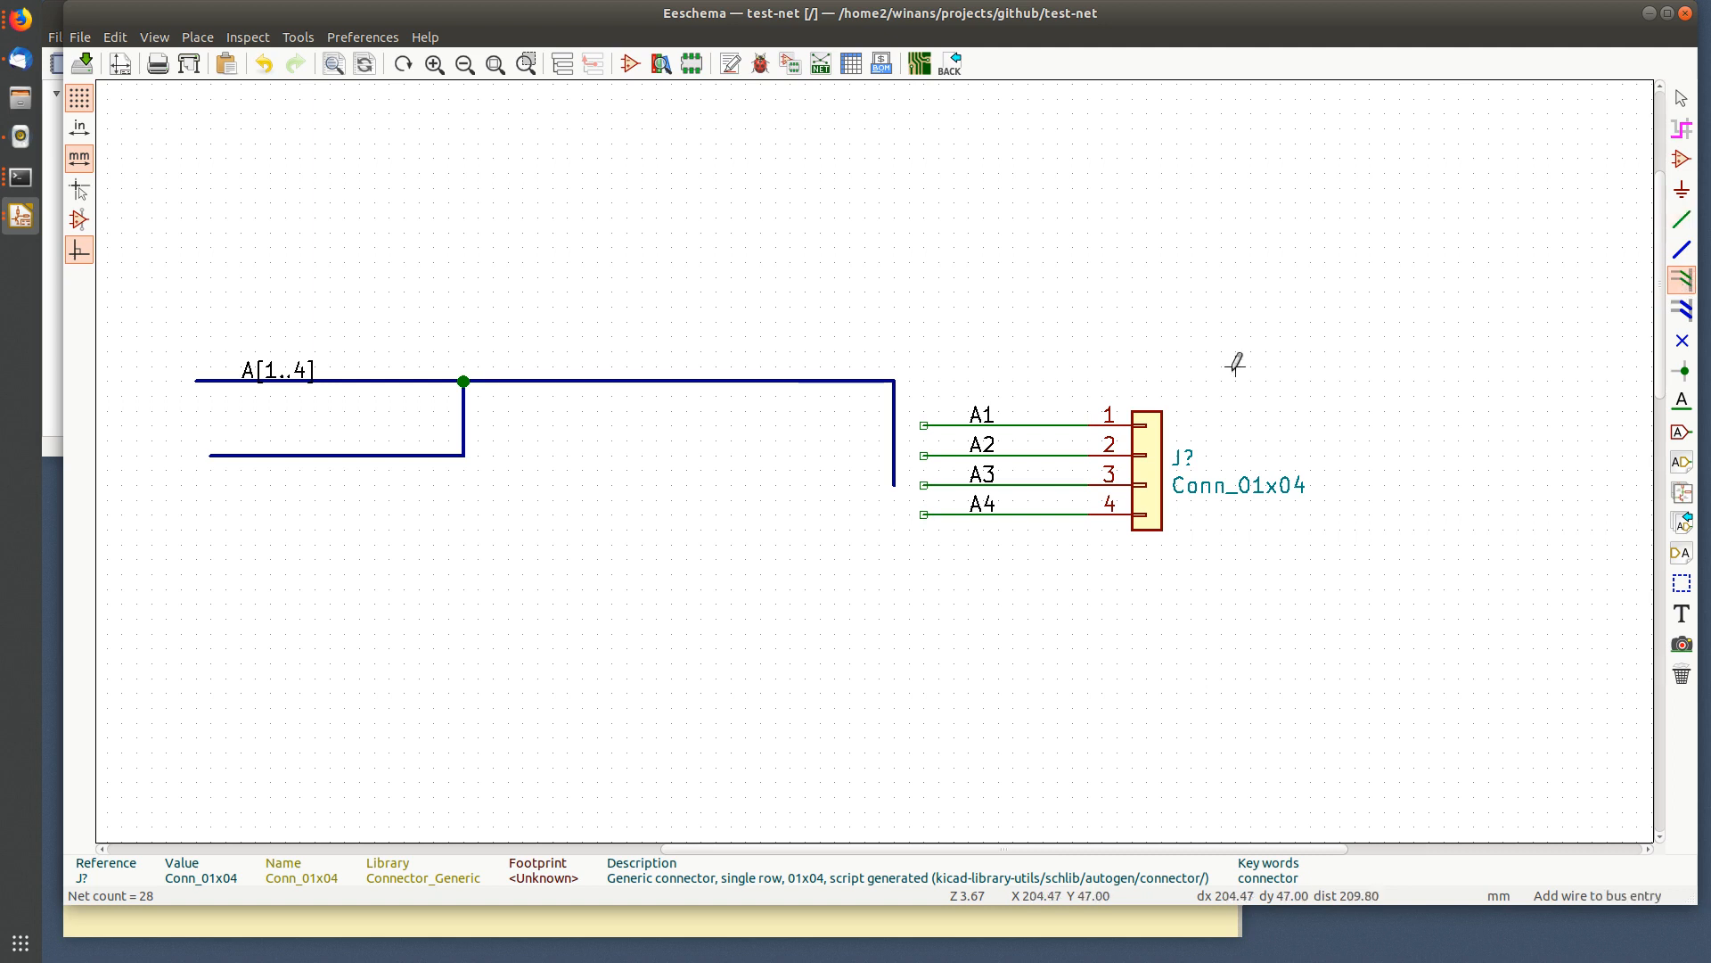
pyautogui.click(895, 410)
pyautogui.press('Escape')
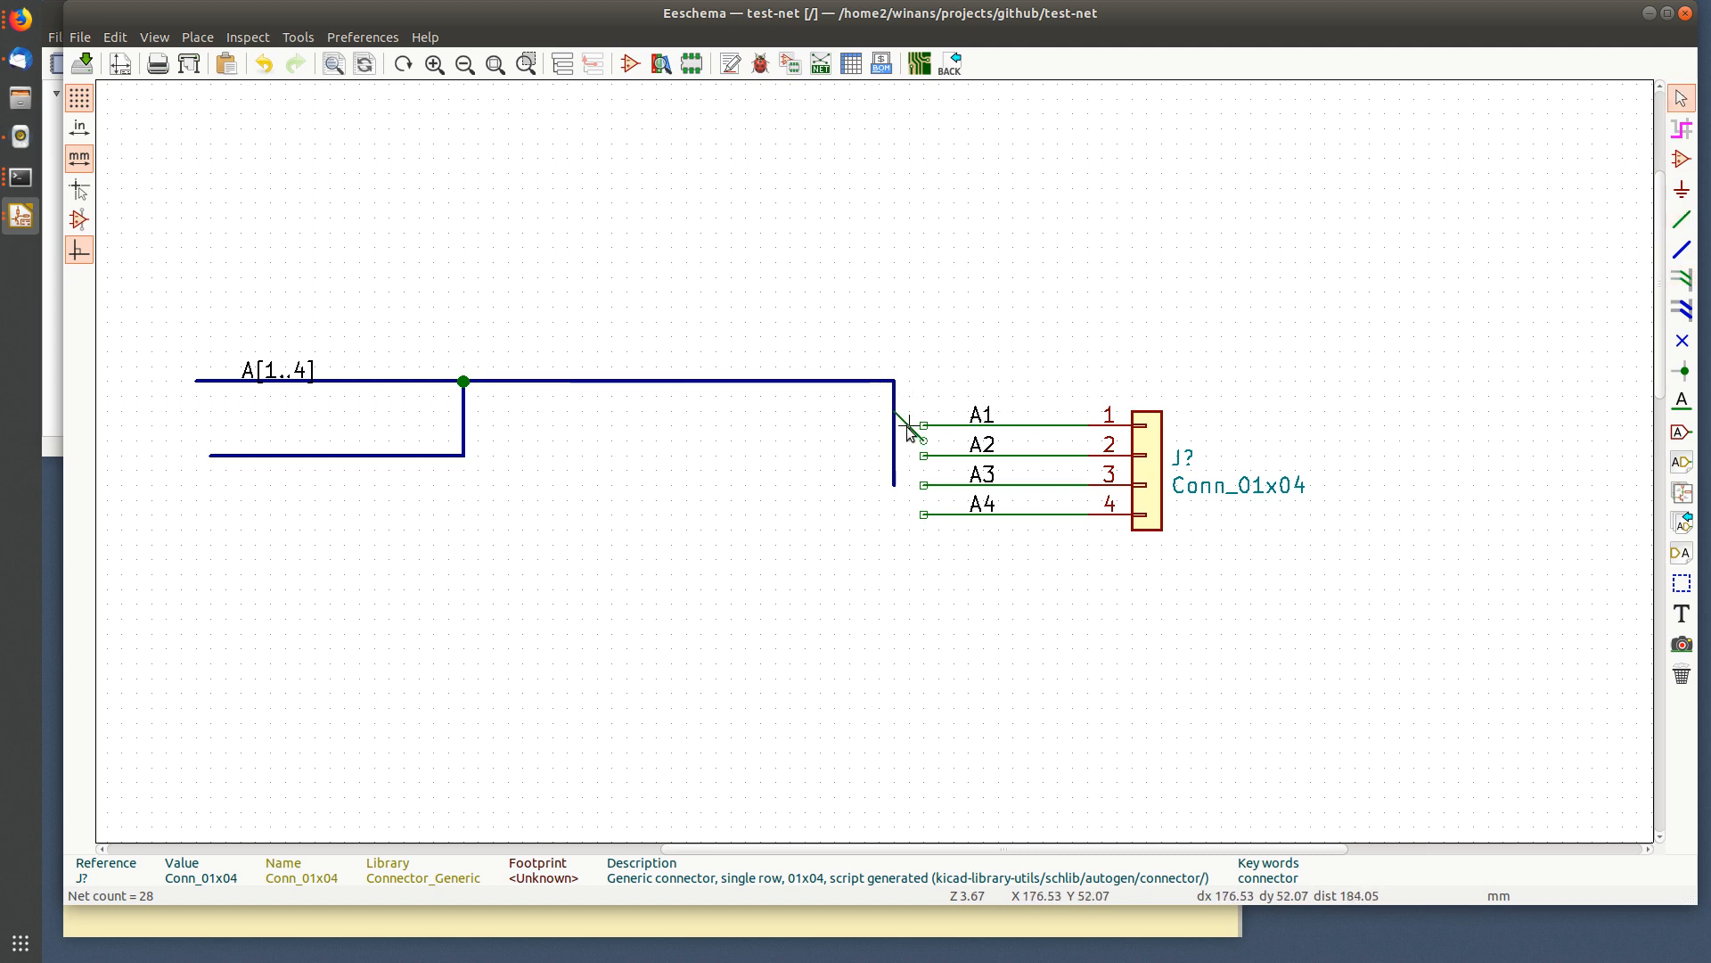
pyautogui.moveTo(909, 431); pyautogui.dragTo(911, 423)
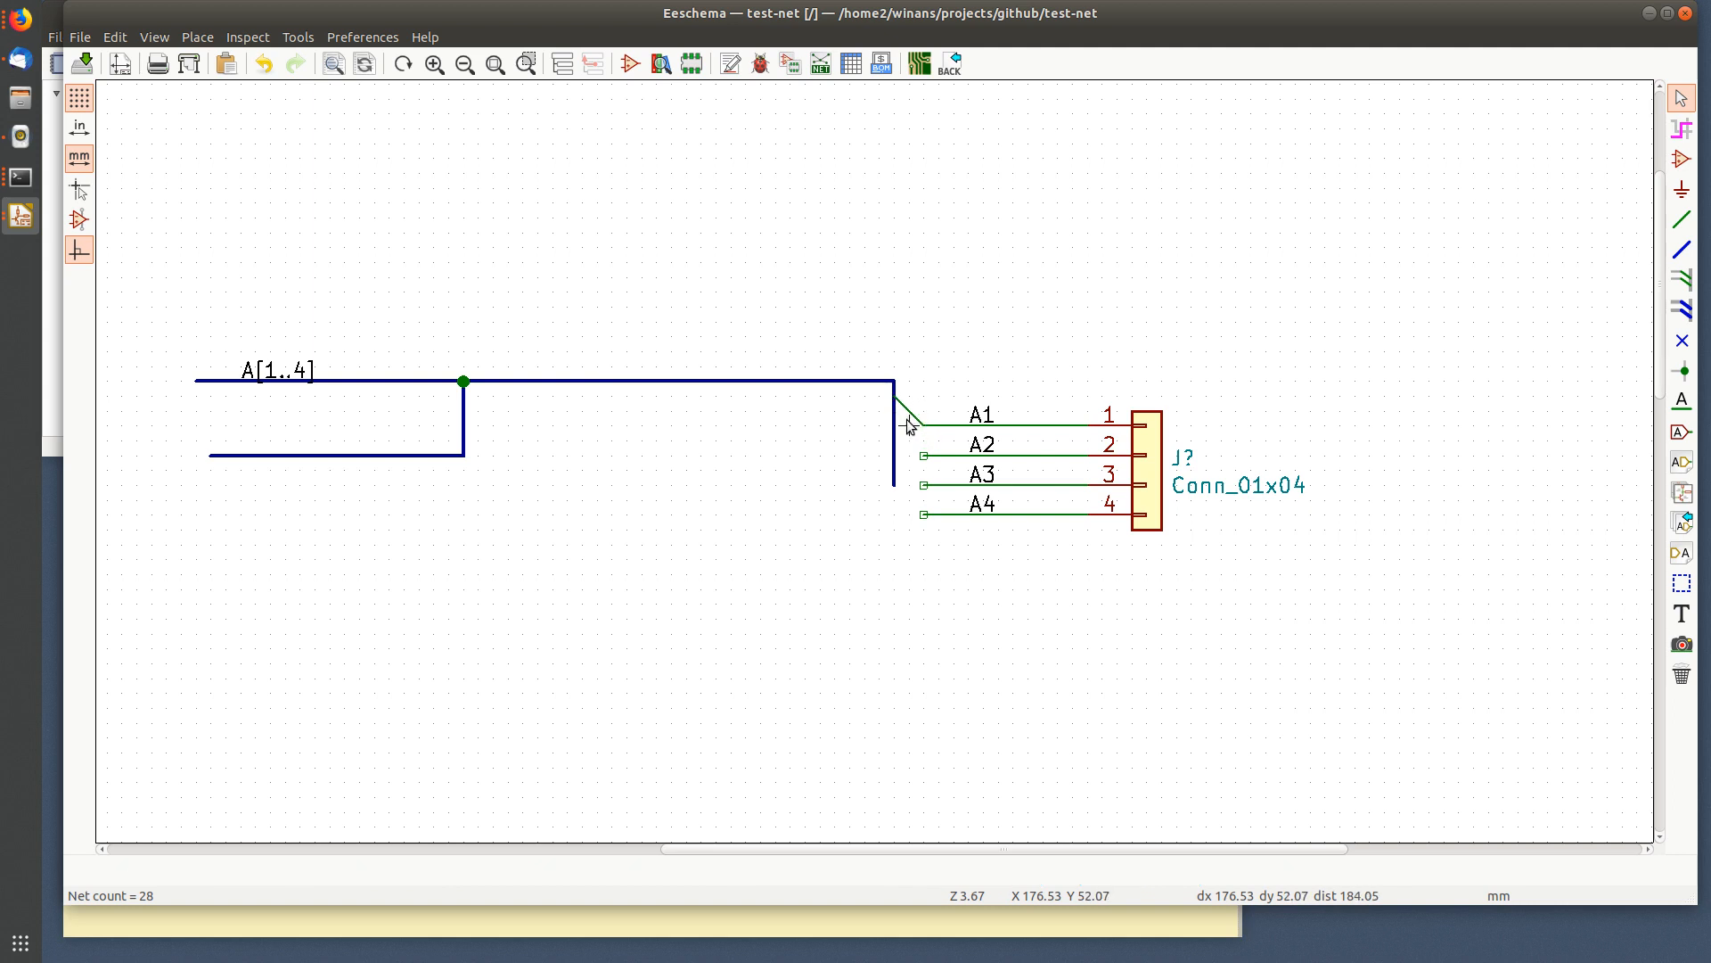
pyautogui.click(1686, 284)
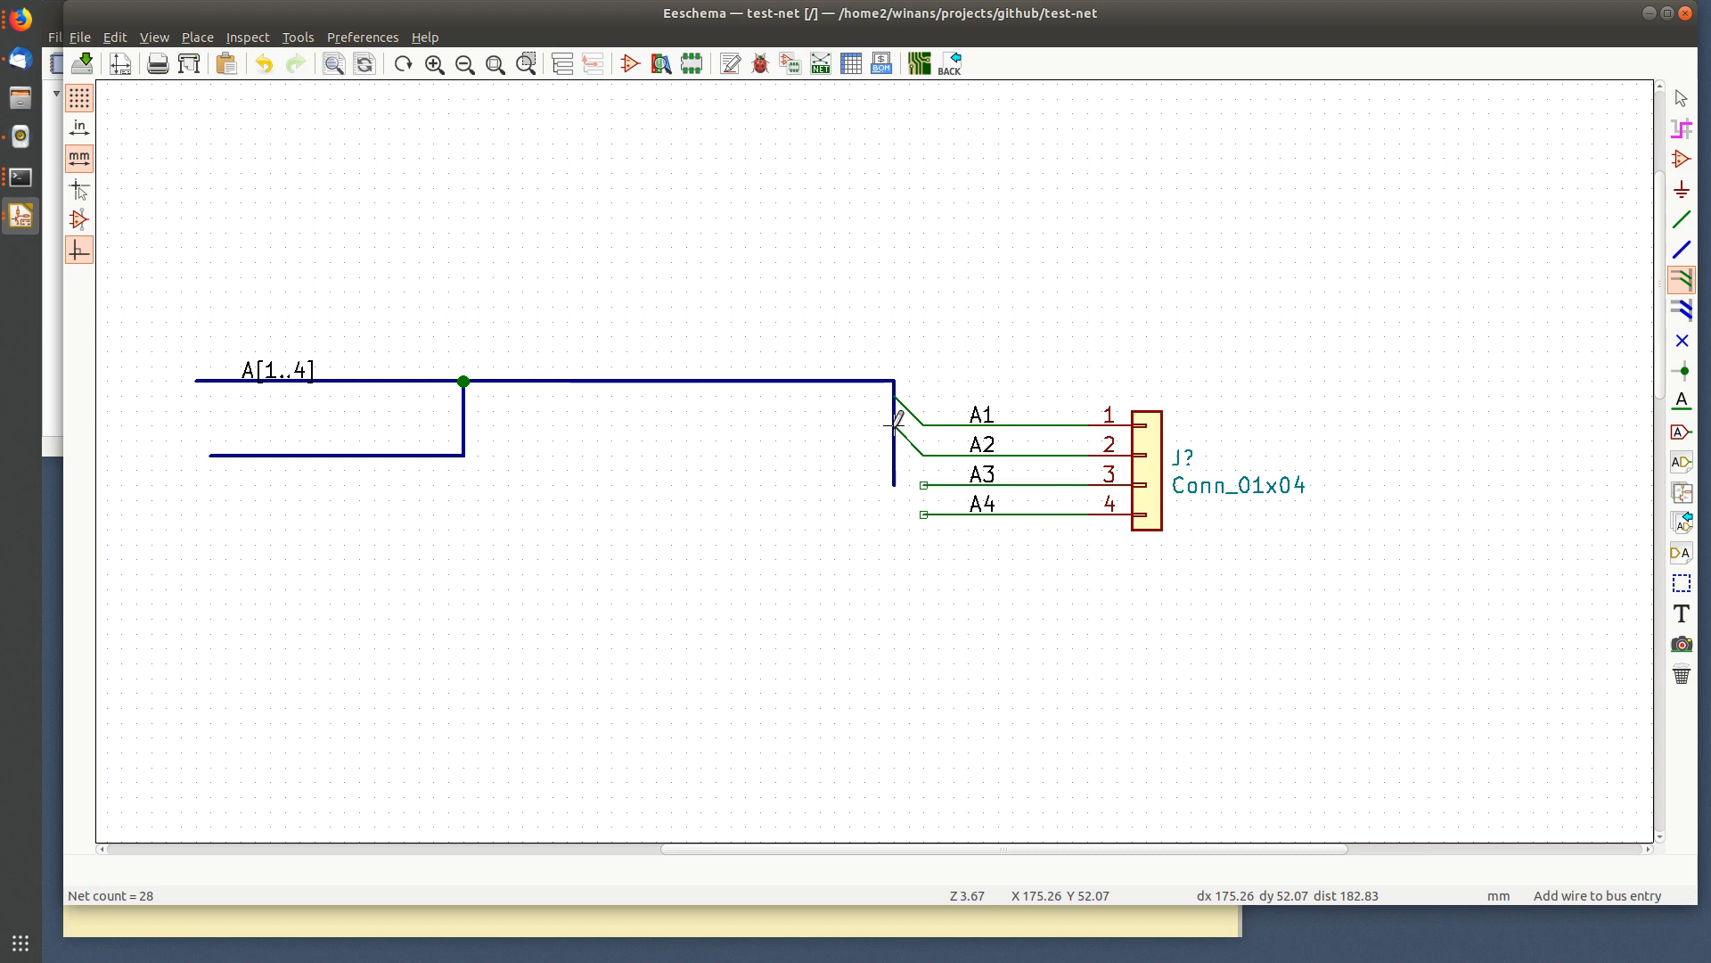
pyautogui.hotkey('ctrl', 's')
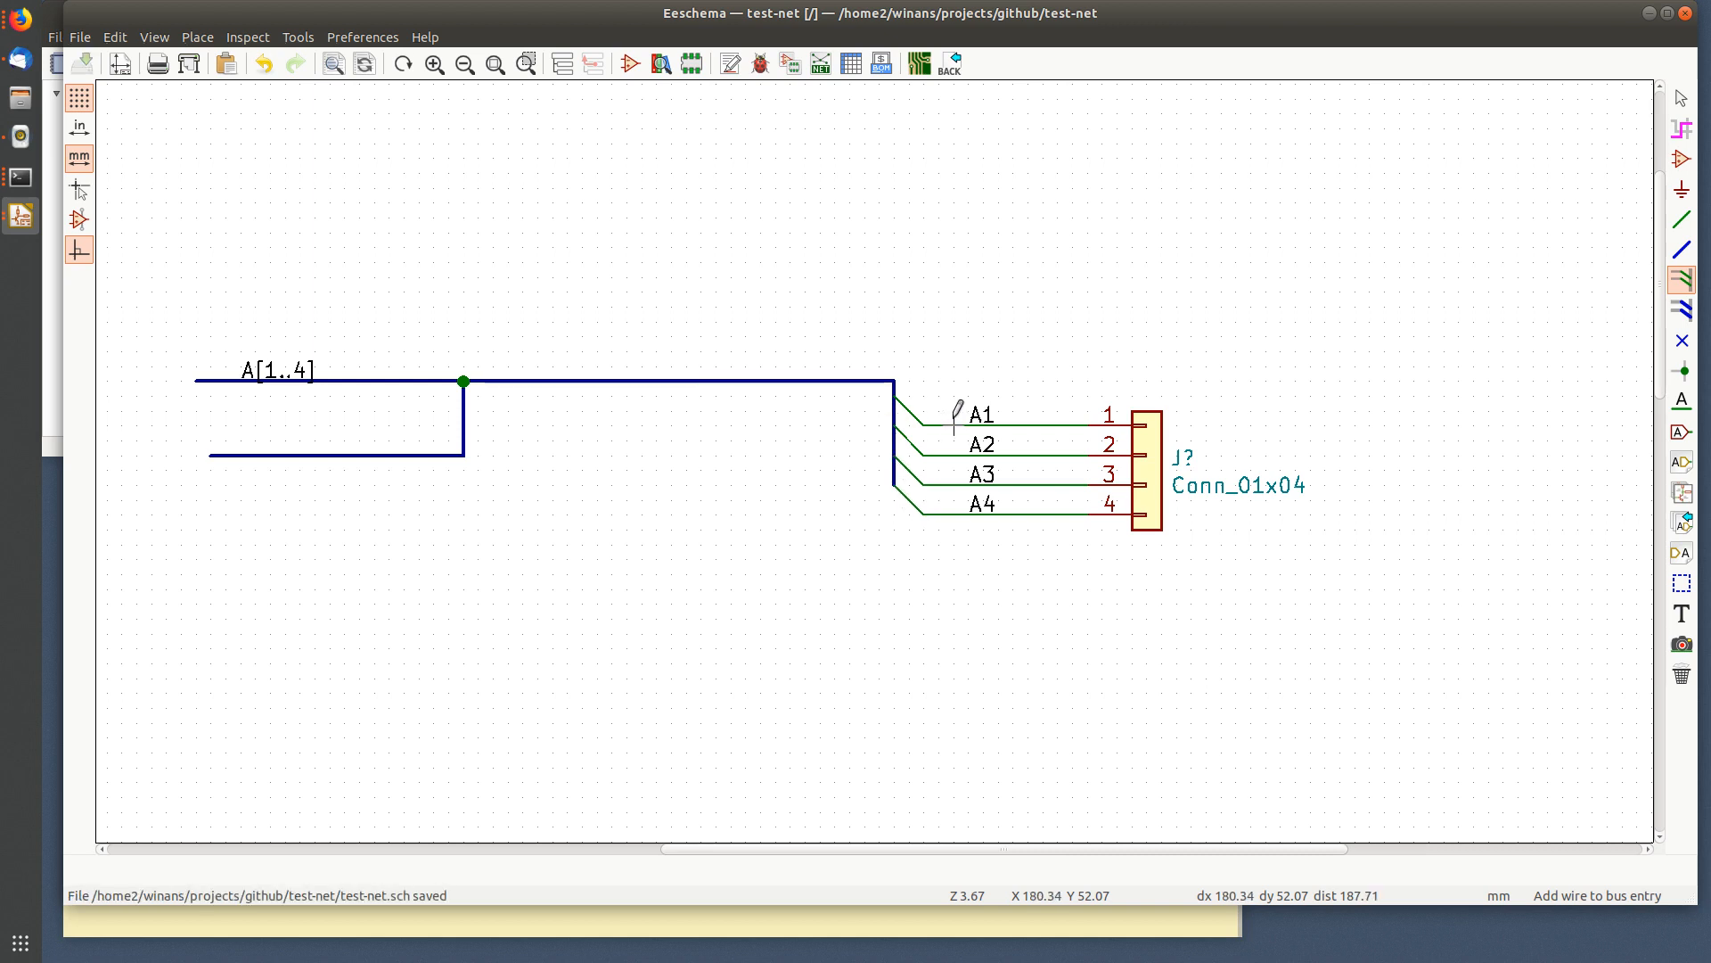
pyautogui.press('Escape')
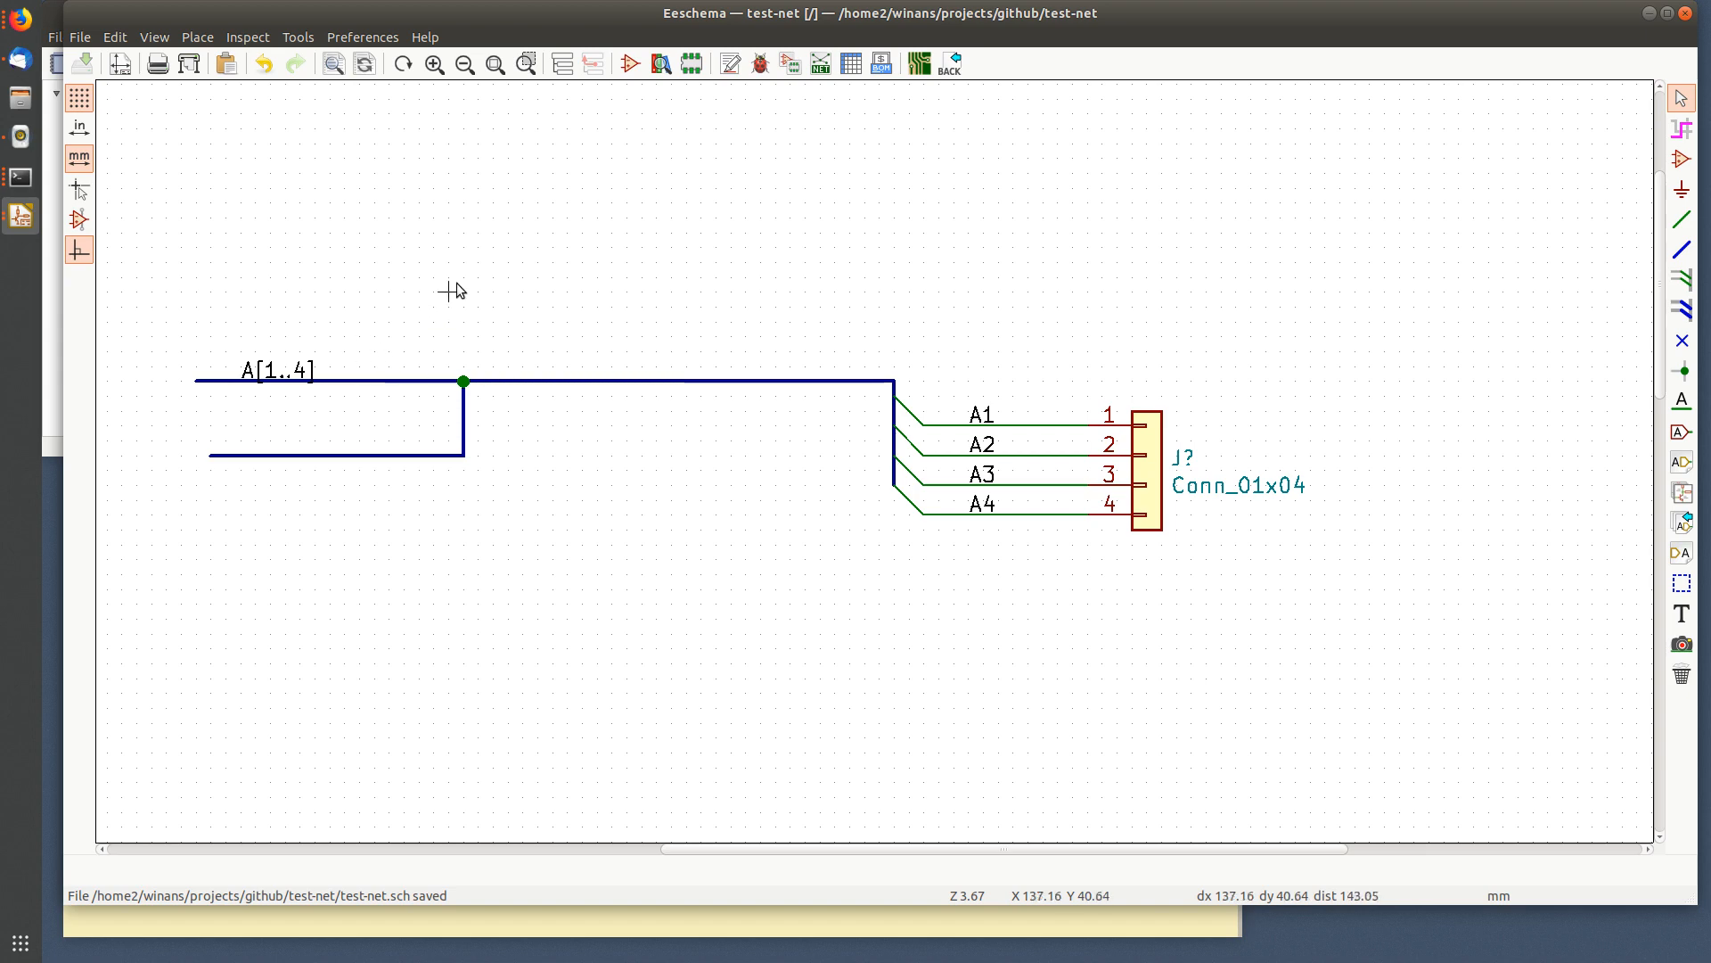
# - Generate the Pcbnew netlist as test-net.net in the project folder, overwriting the existing file
pyautogui.click(820, 63)
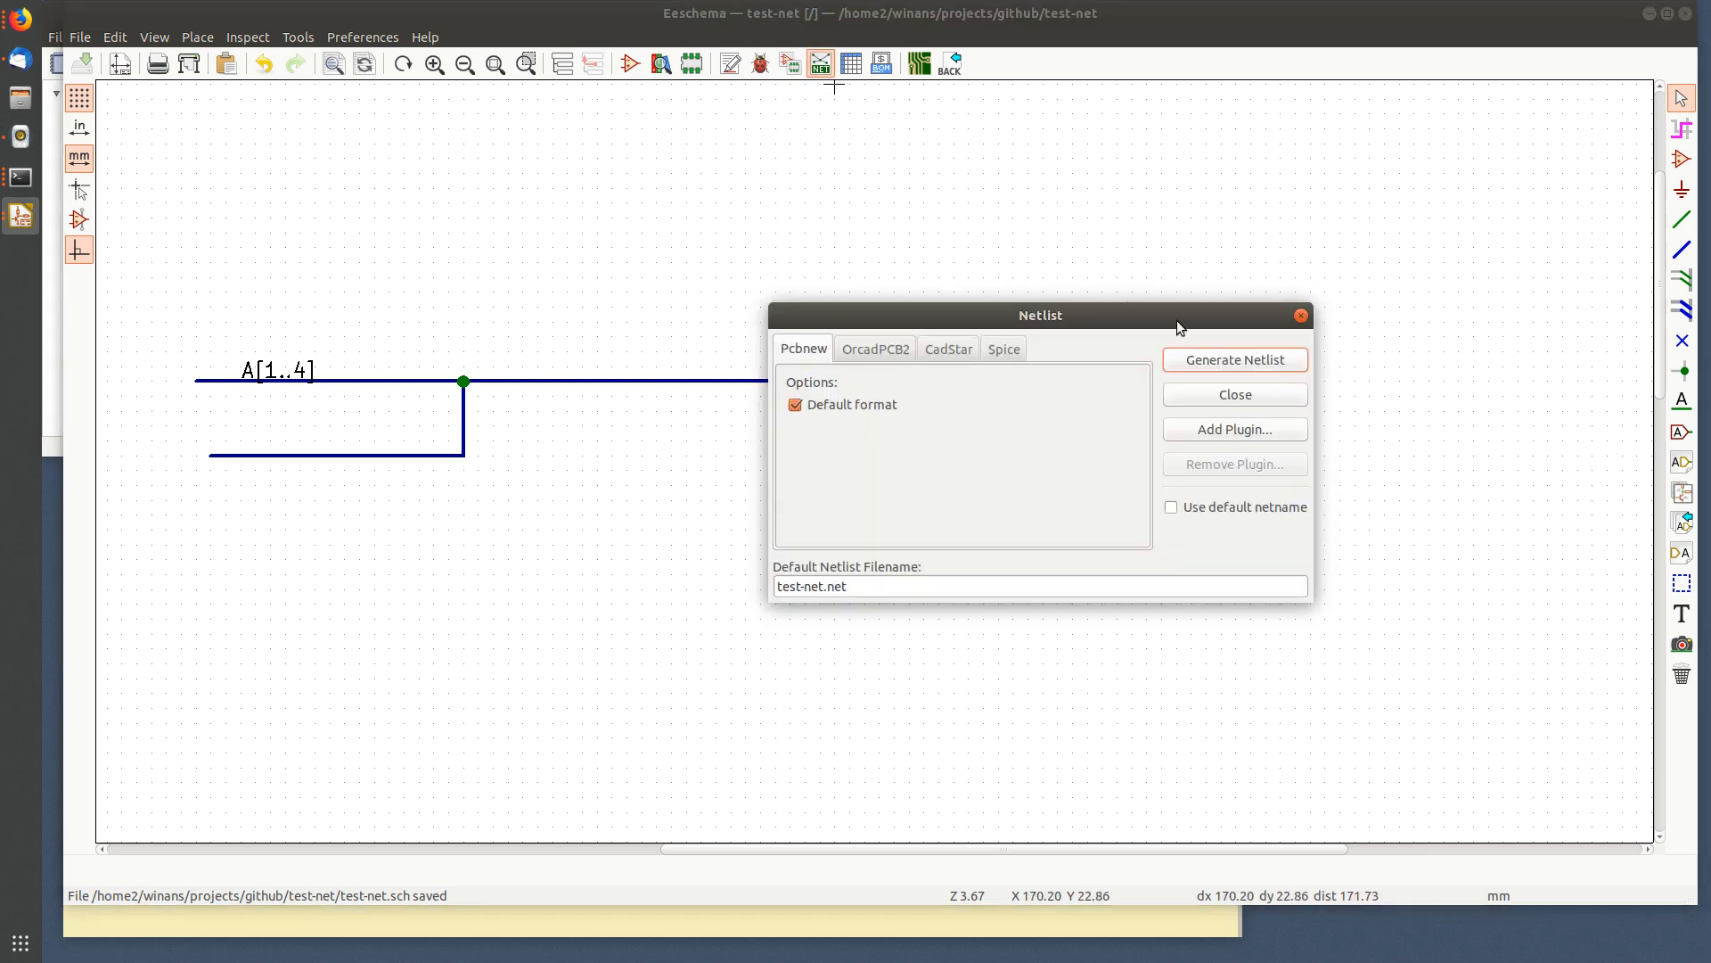
pyautogui.click(1226, 358)
pyautogui.click(1453, 795)
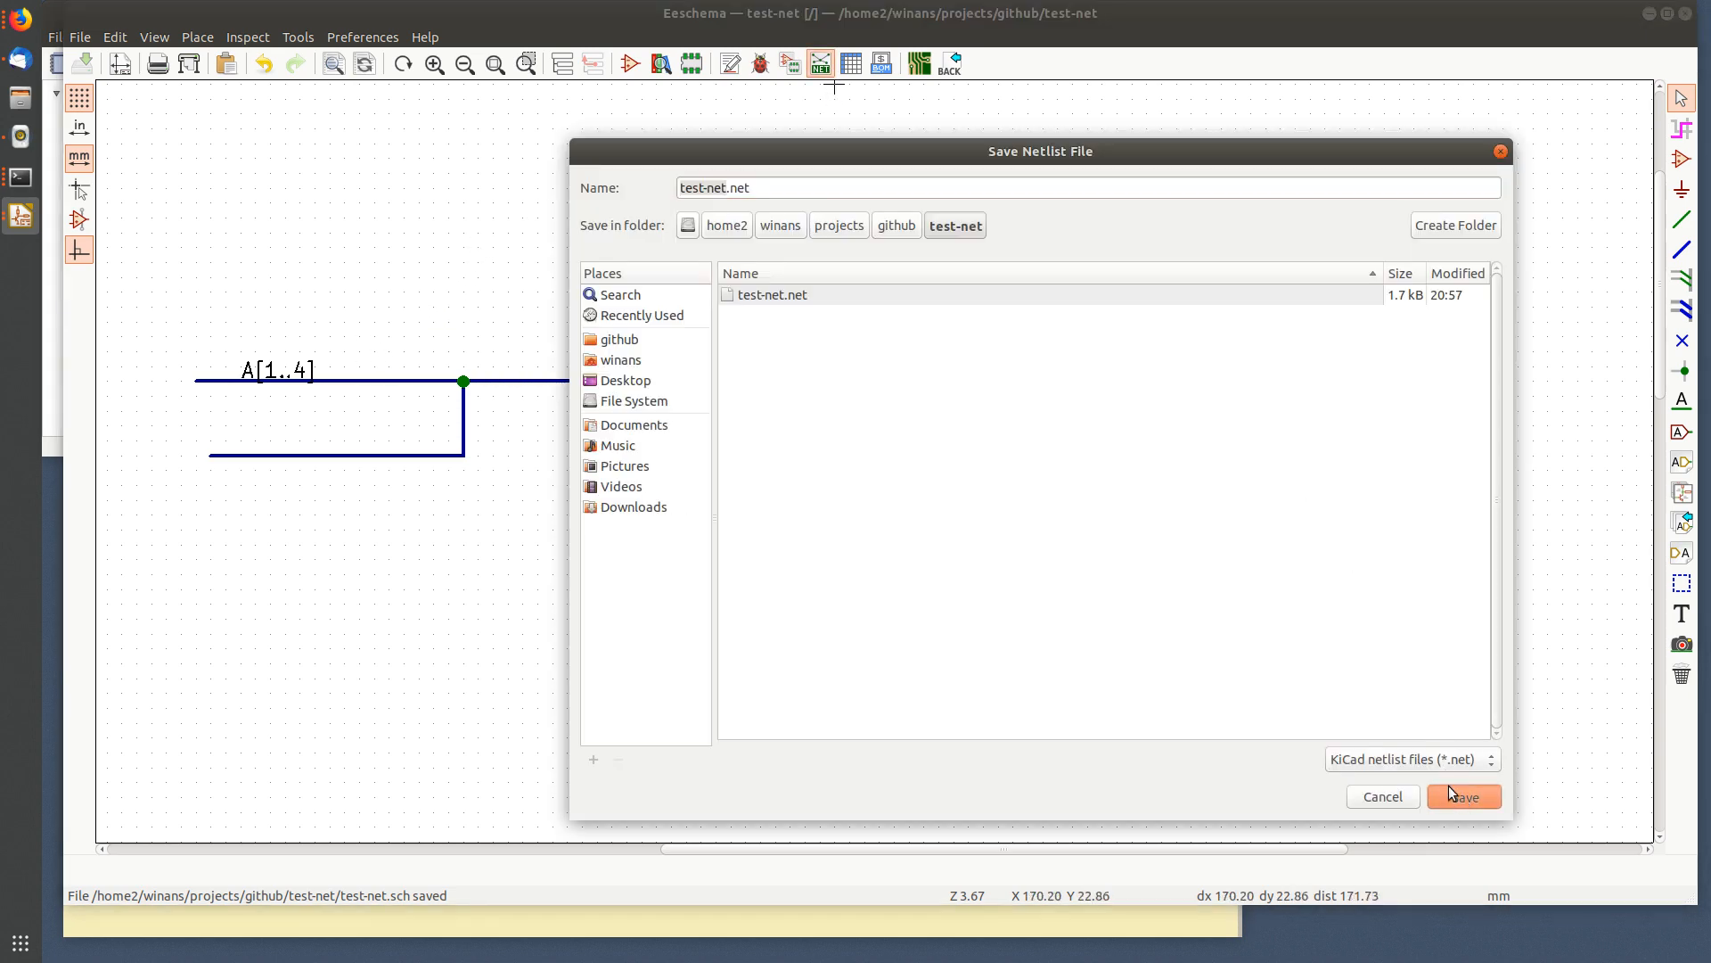
pyautogui.click(1275, 458)
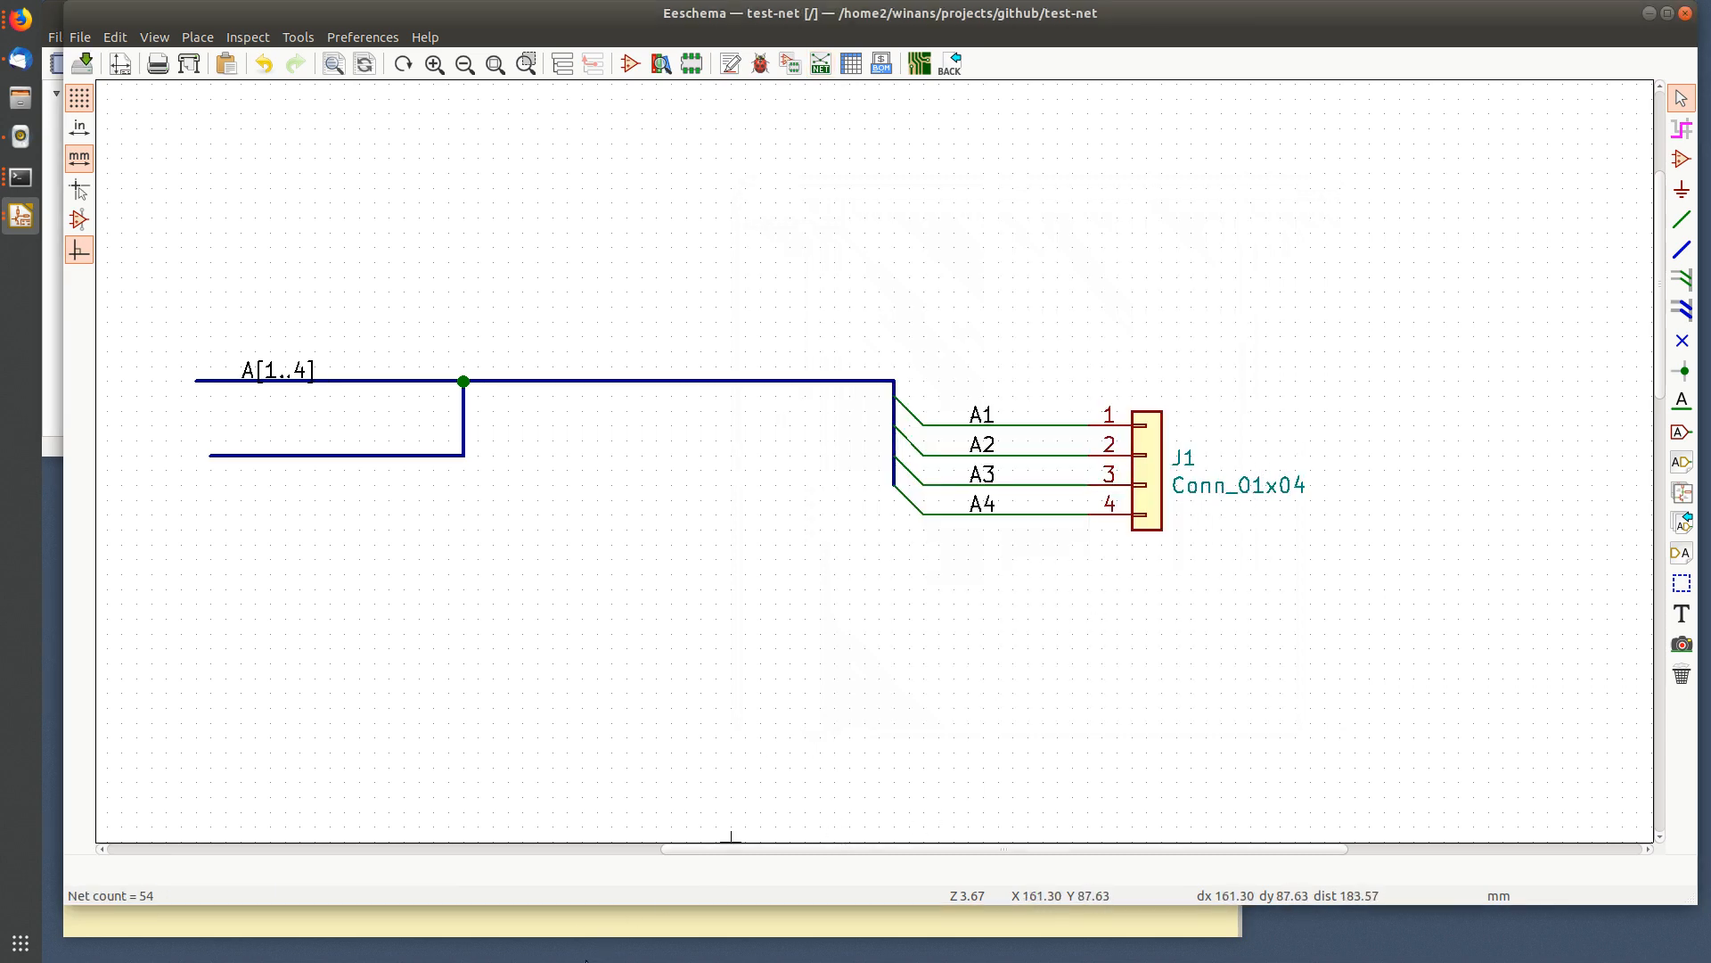
# - Switch to the terminal, rerun the netlist viewing command with !l and examine the nets A1 to A4 in test-net.net
pyautogui.click(633, 920)
pyautogui.write('!l')
pyautogui.press('Return')
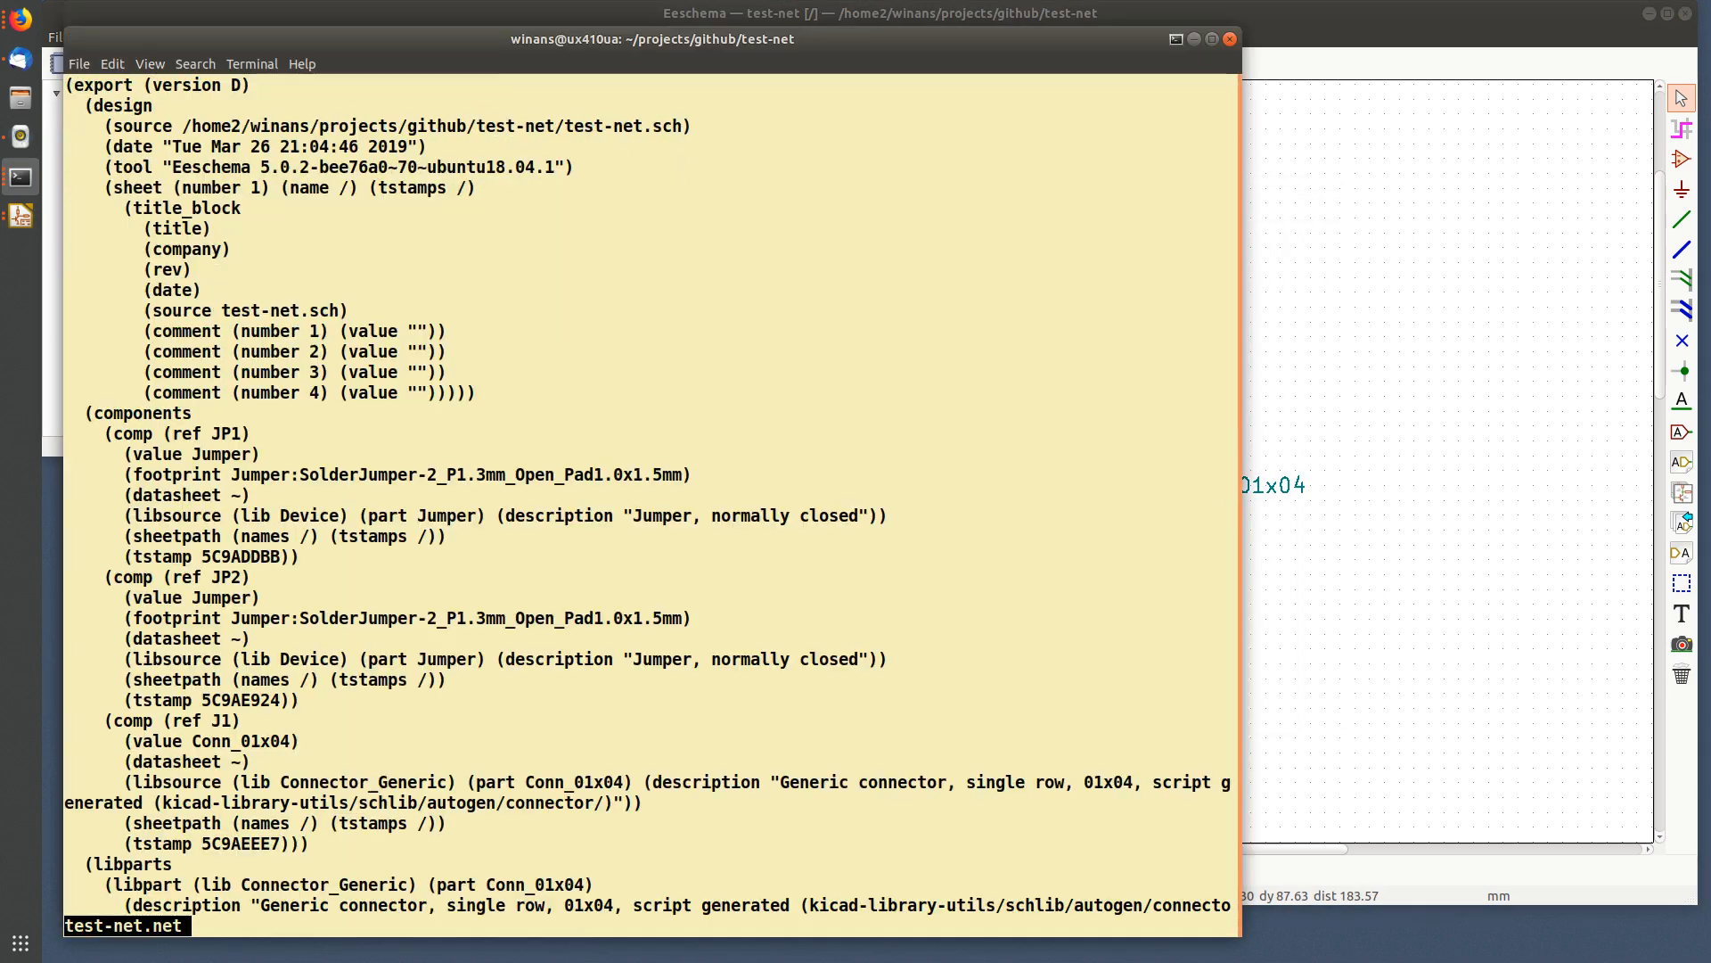
pyautogui.press('space')
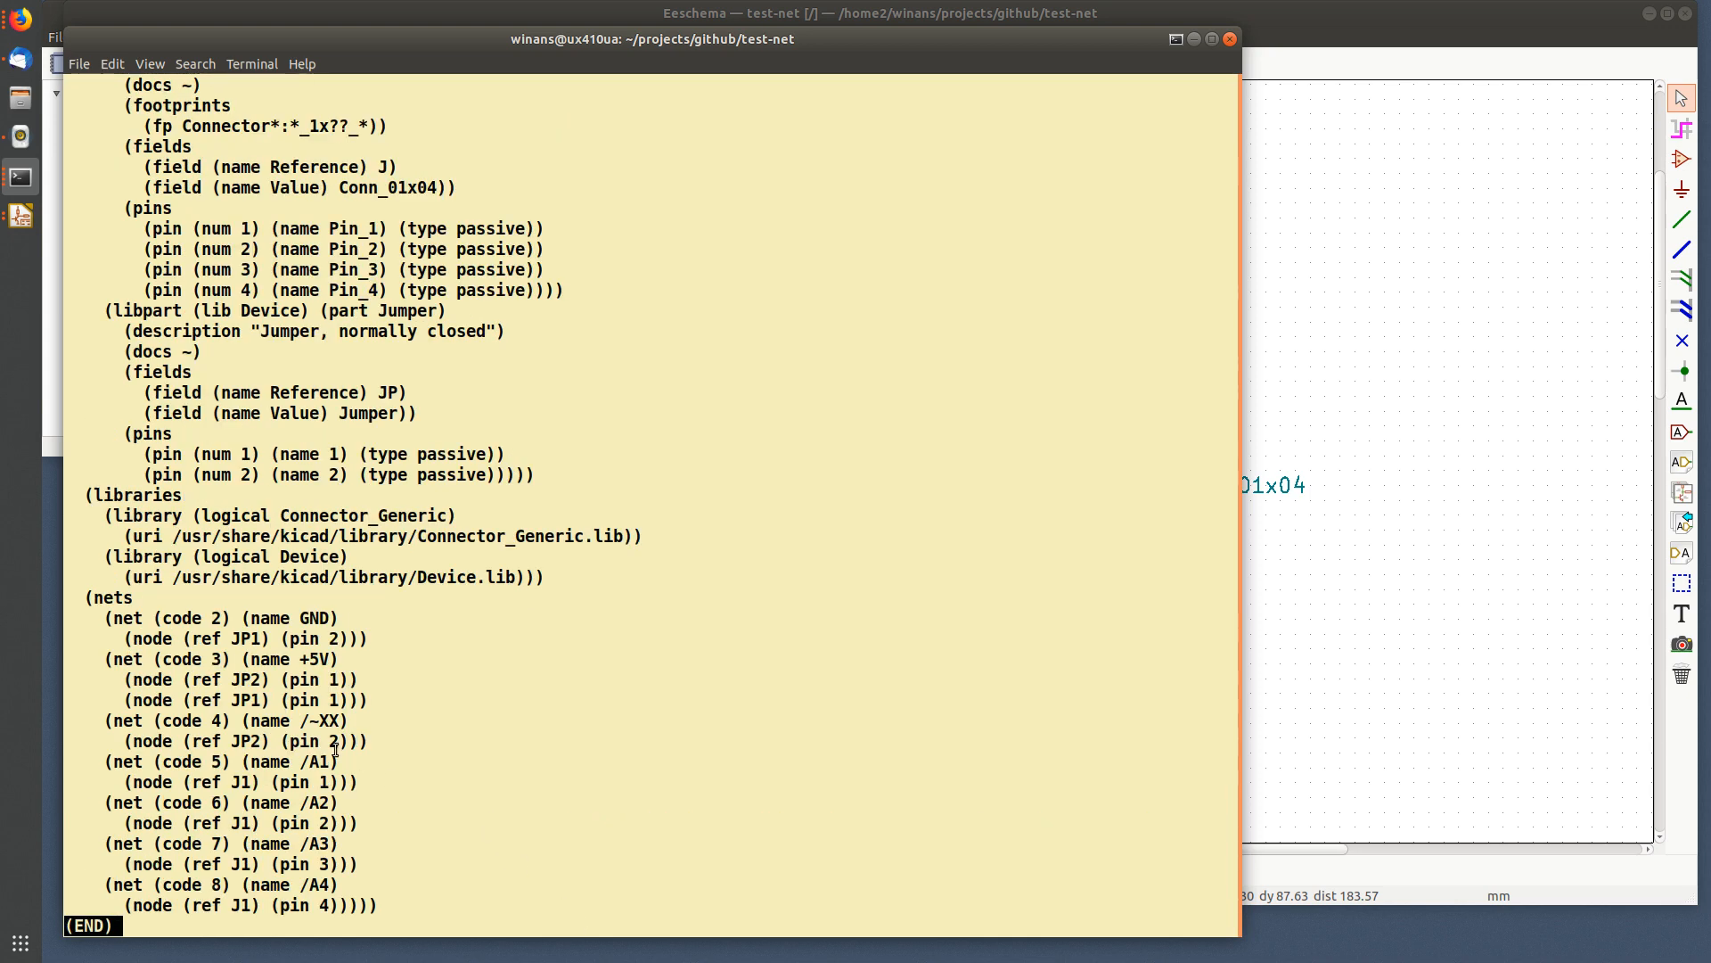
pyautogui.moveTo(335, 763); pyautogui.dragTo(392, 890)
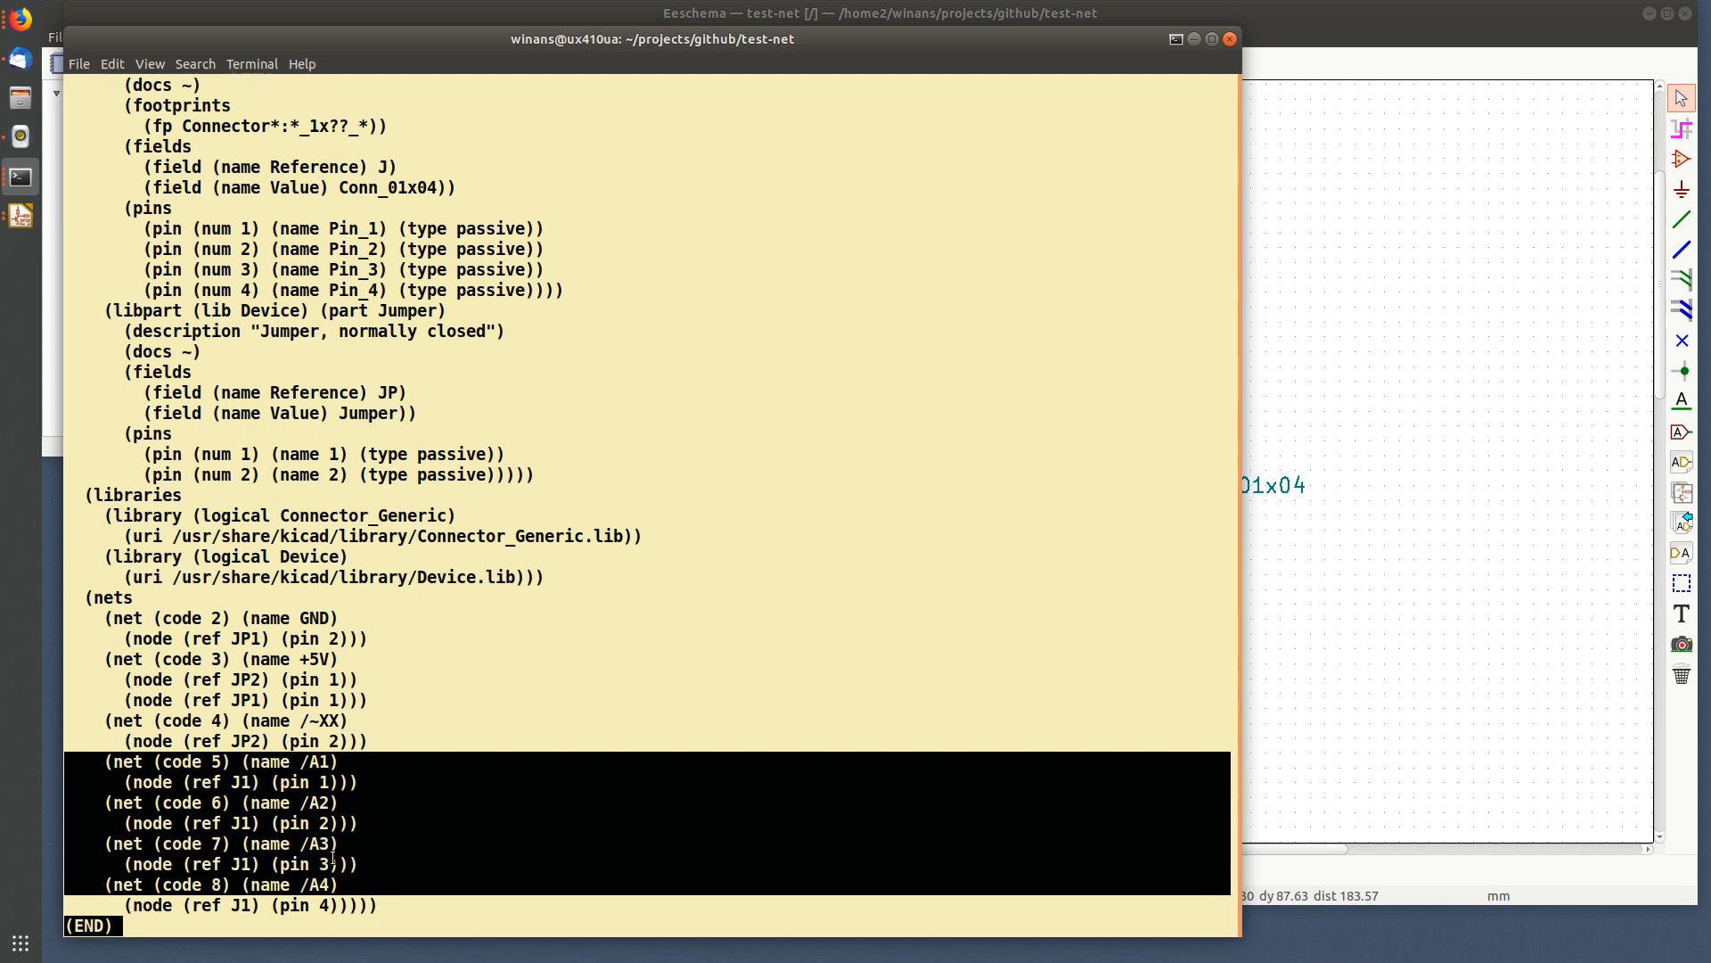
# - Switch back to Eeschema, copy the connector with its labelled wires, paste the copy below the original and save the schematic
pyautogui.click(1496, 68)
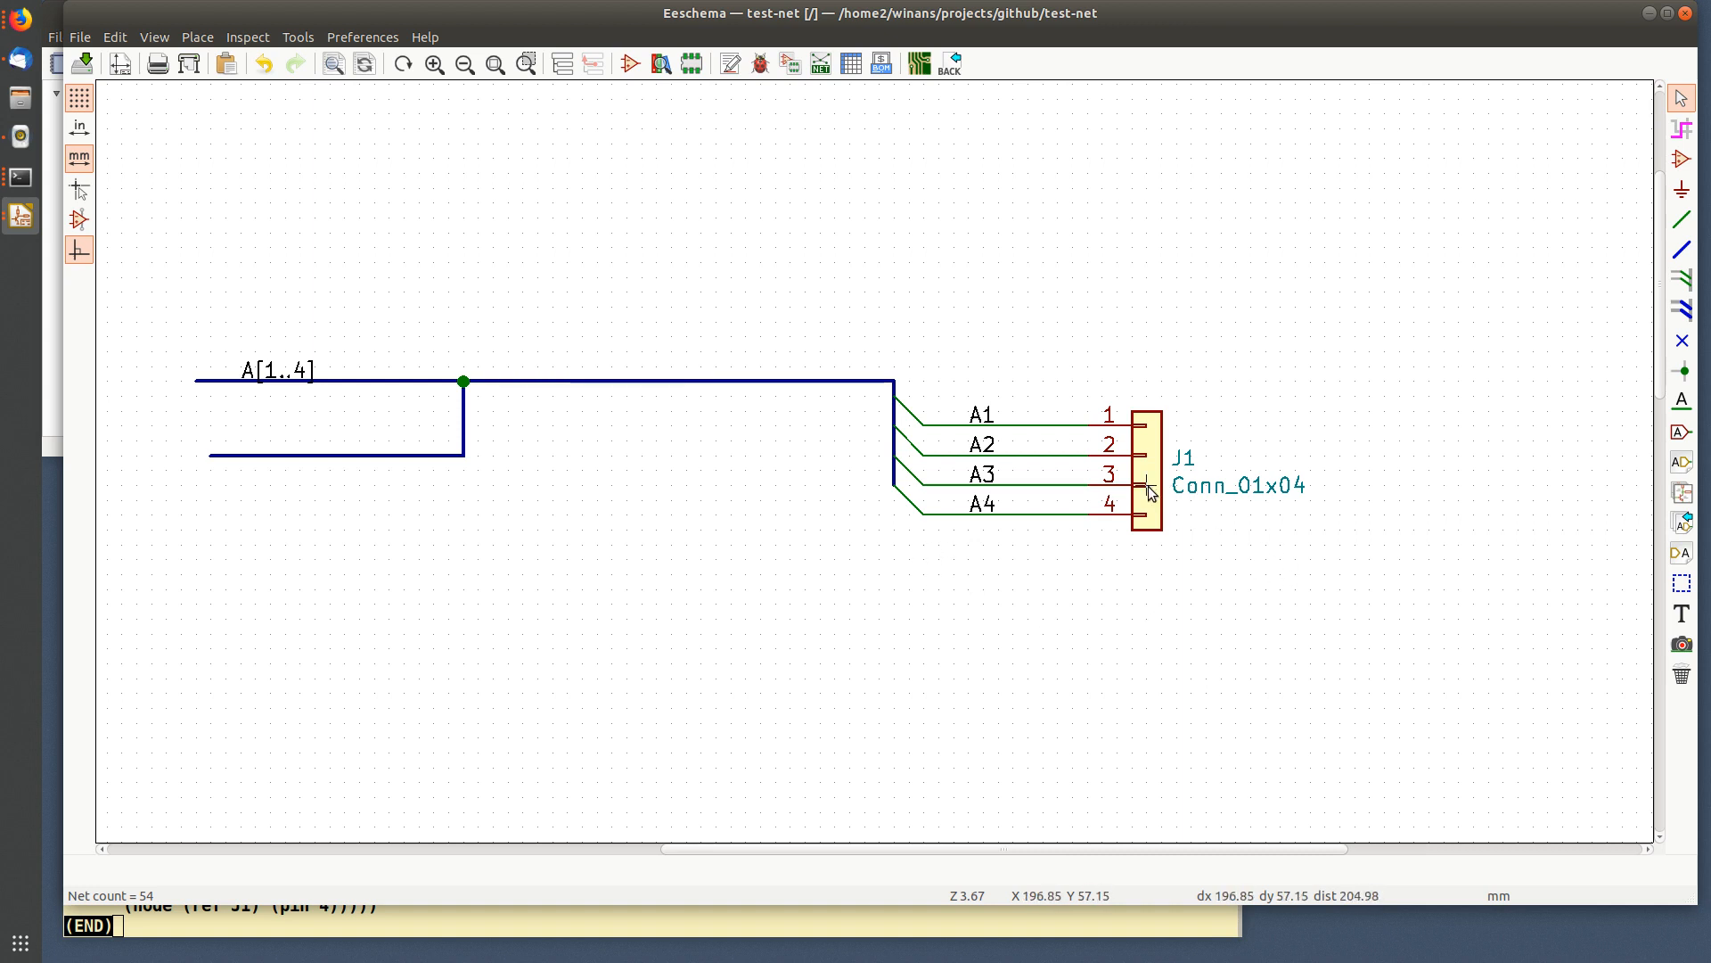
pyautogui.moveTo(1250, 323); pyautogui.dragTo(963, 604)
pyautogui.hotkey('ctrl', 'c')
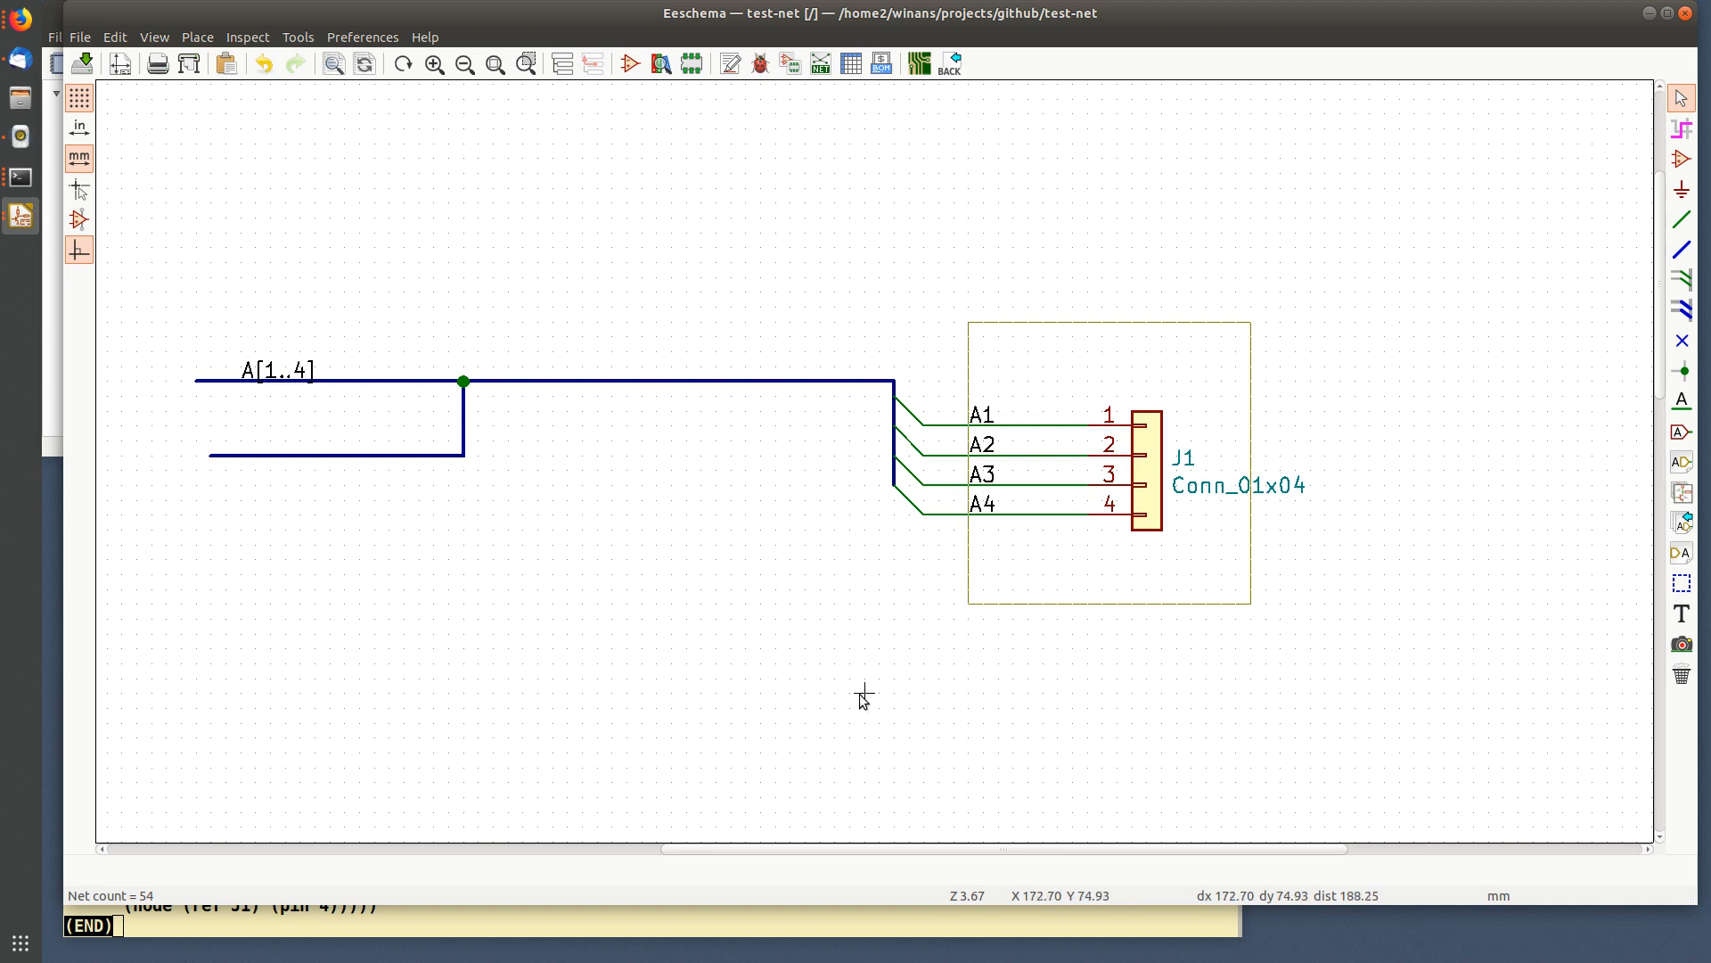
pyautogui.hotkey('ctrl', 'v')
pyautogui.click(982, 842)
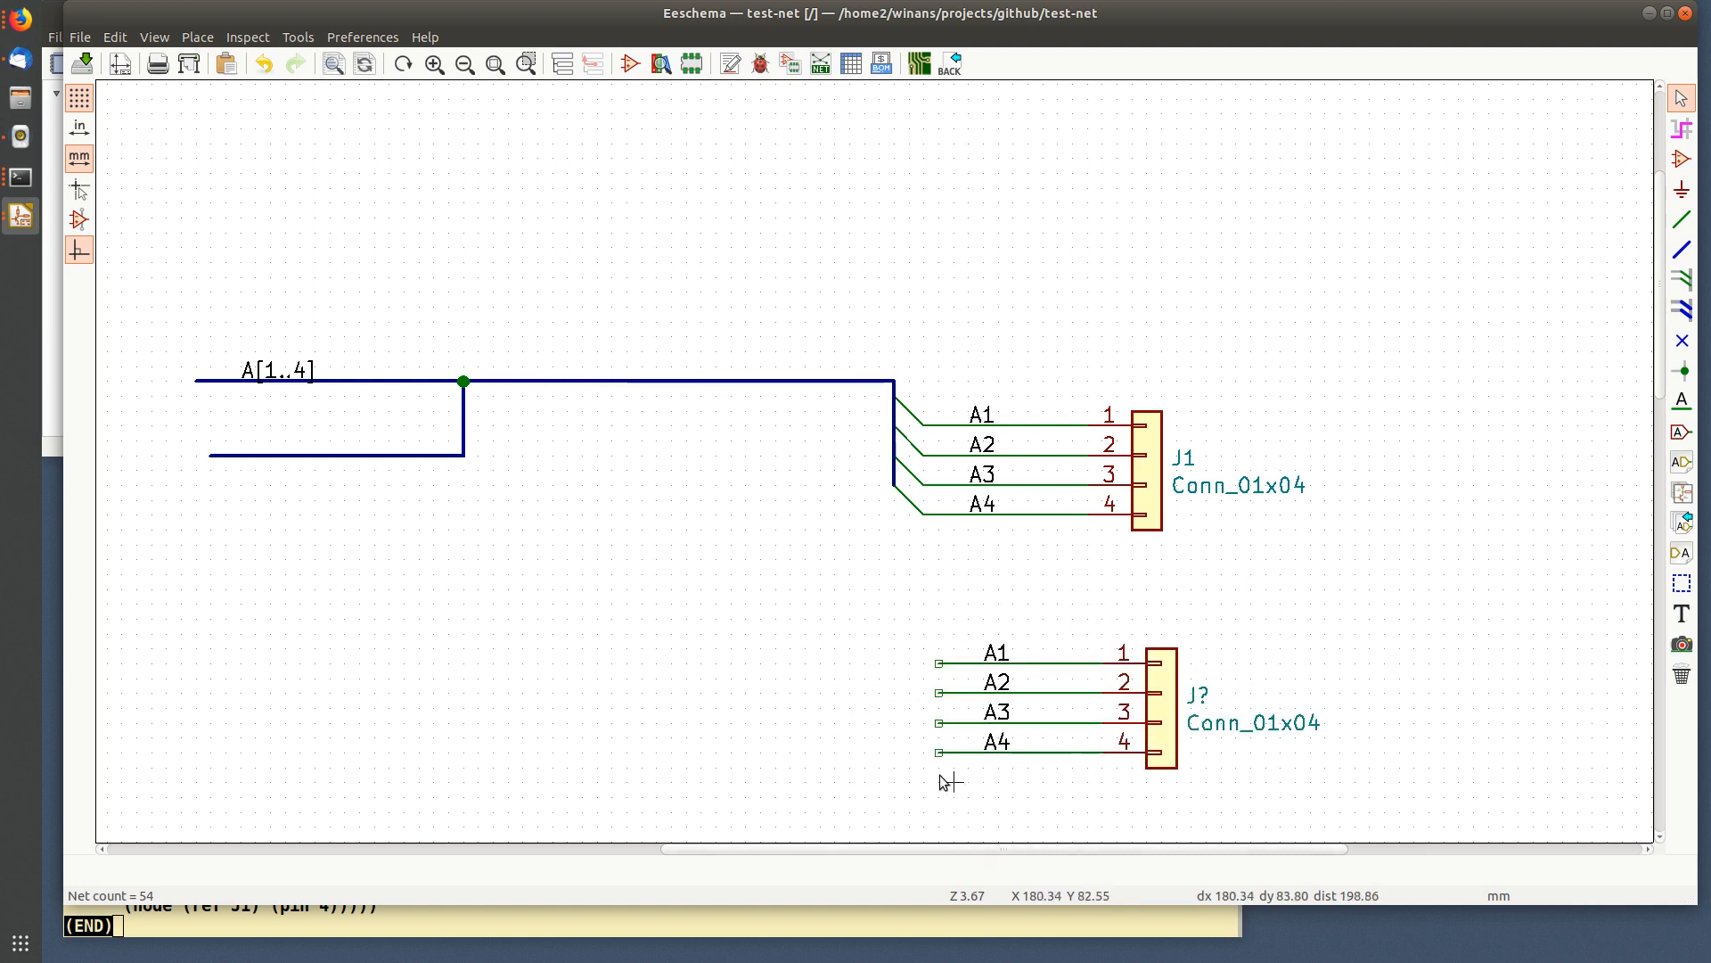
pyautogui.hotkey('ctrl', 's')
# - Highlight net A1 from the lower connector's pin 1 wire and examine which parts of the sheet belong to it
pyautogui.moveTo(870, 716); pyautogui.dragTo(807, 597, button='middle')
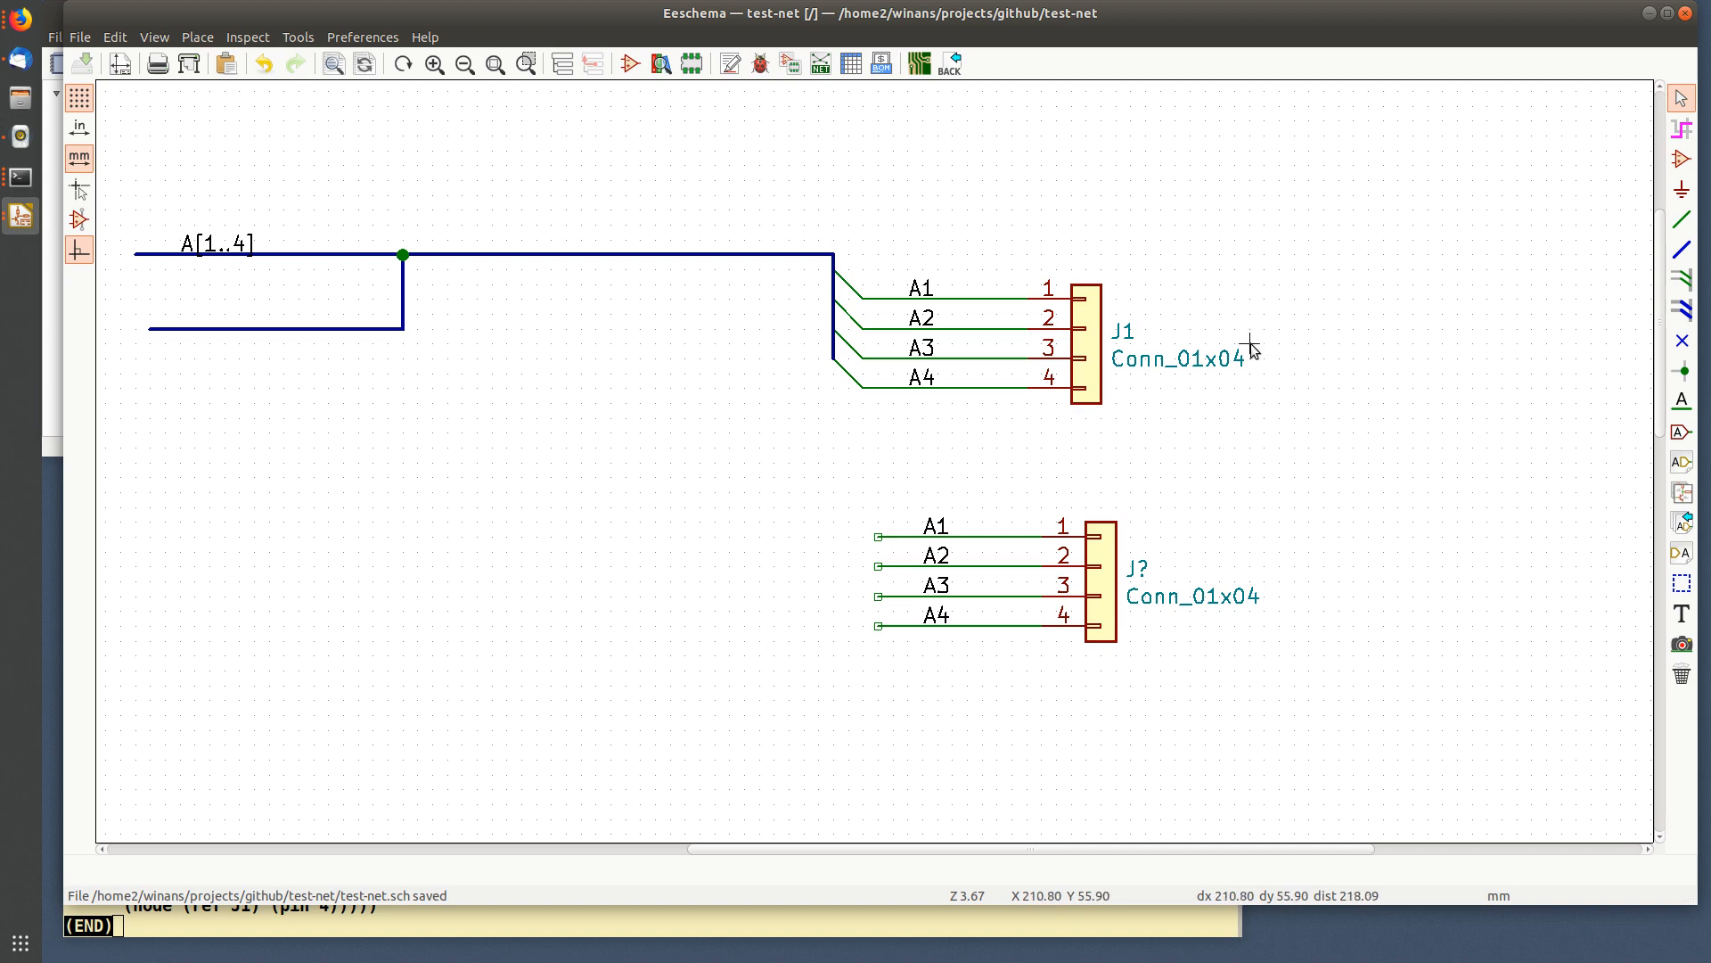
pyautogui.click(1682, 129)
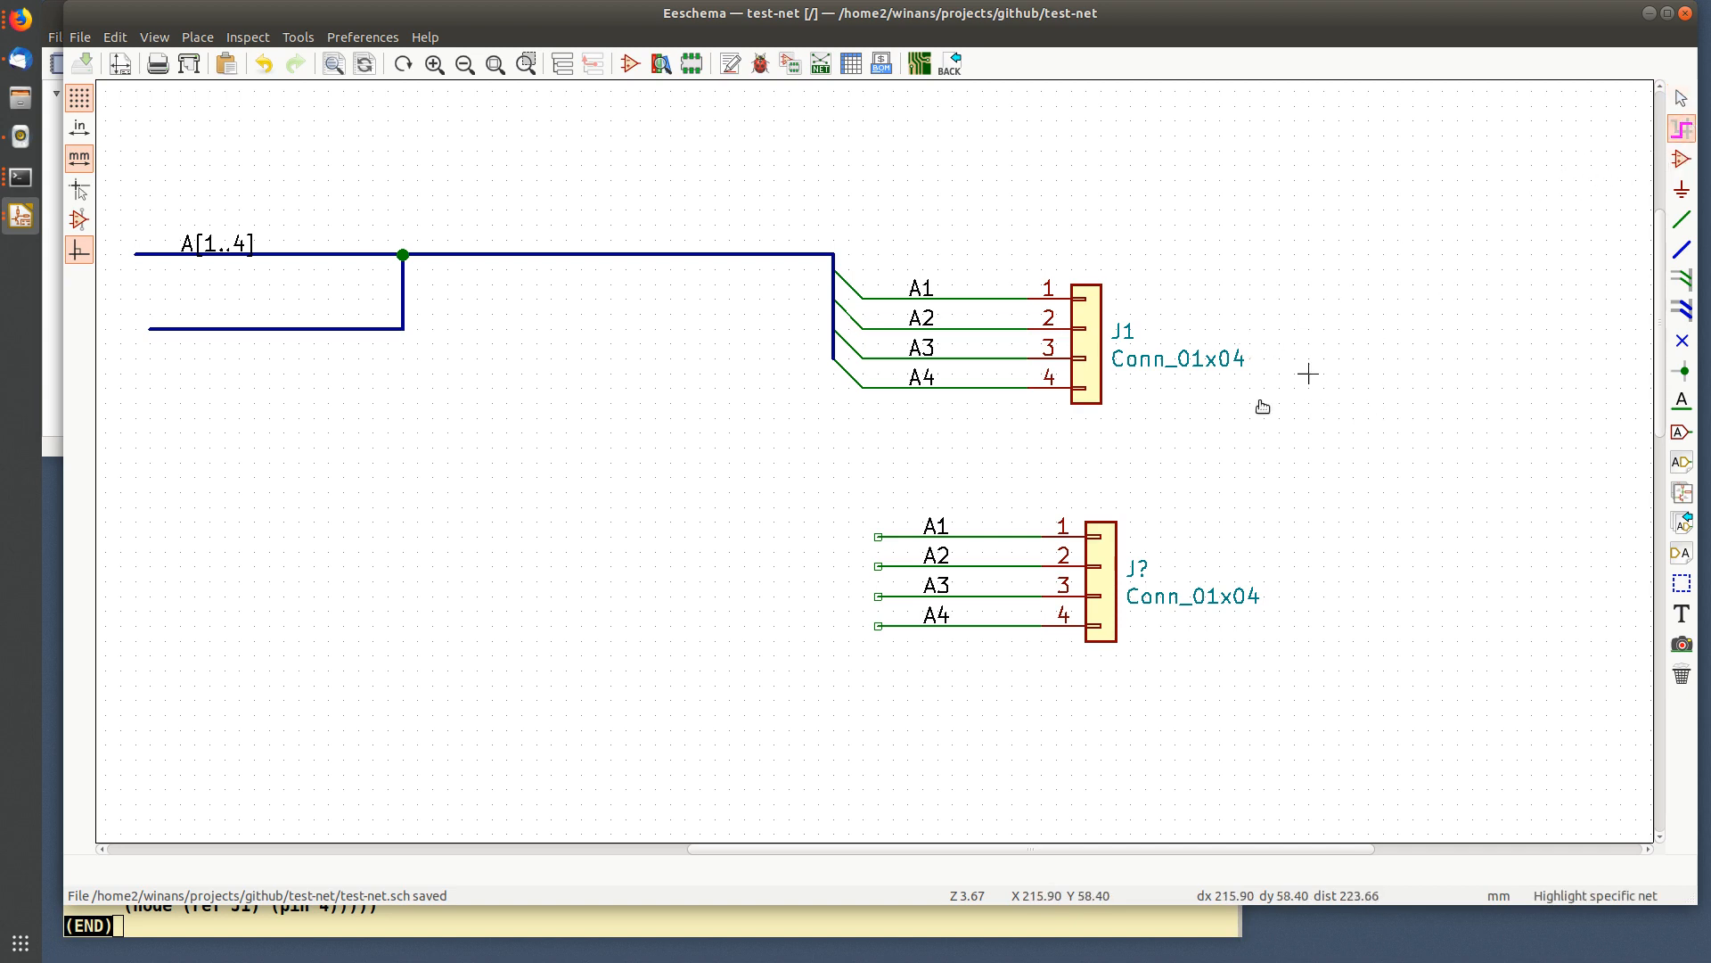
pyautogui.click(983, 535)
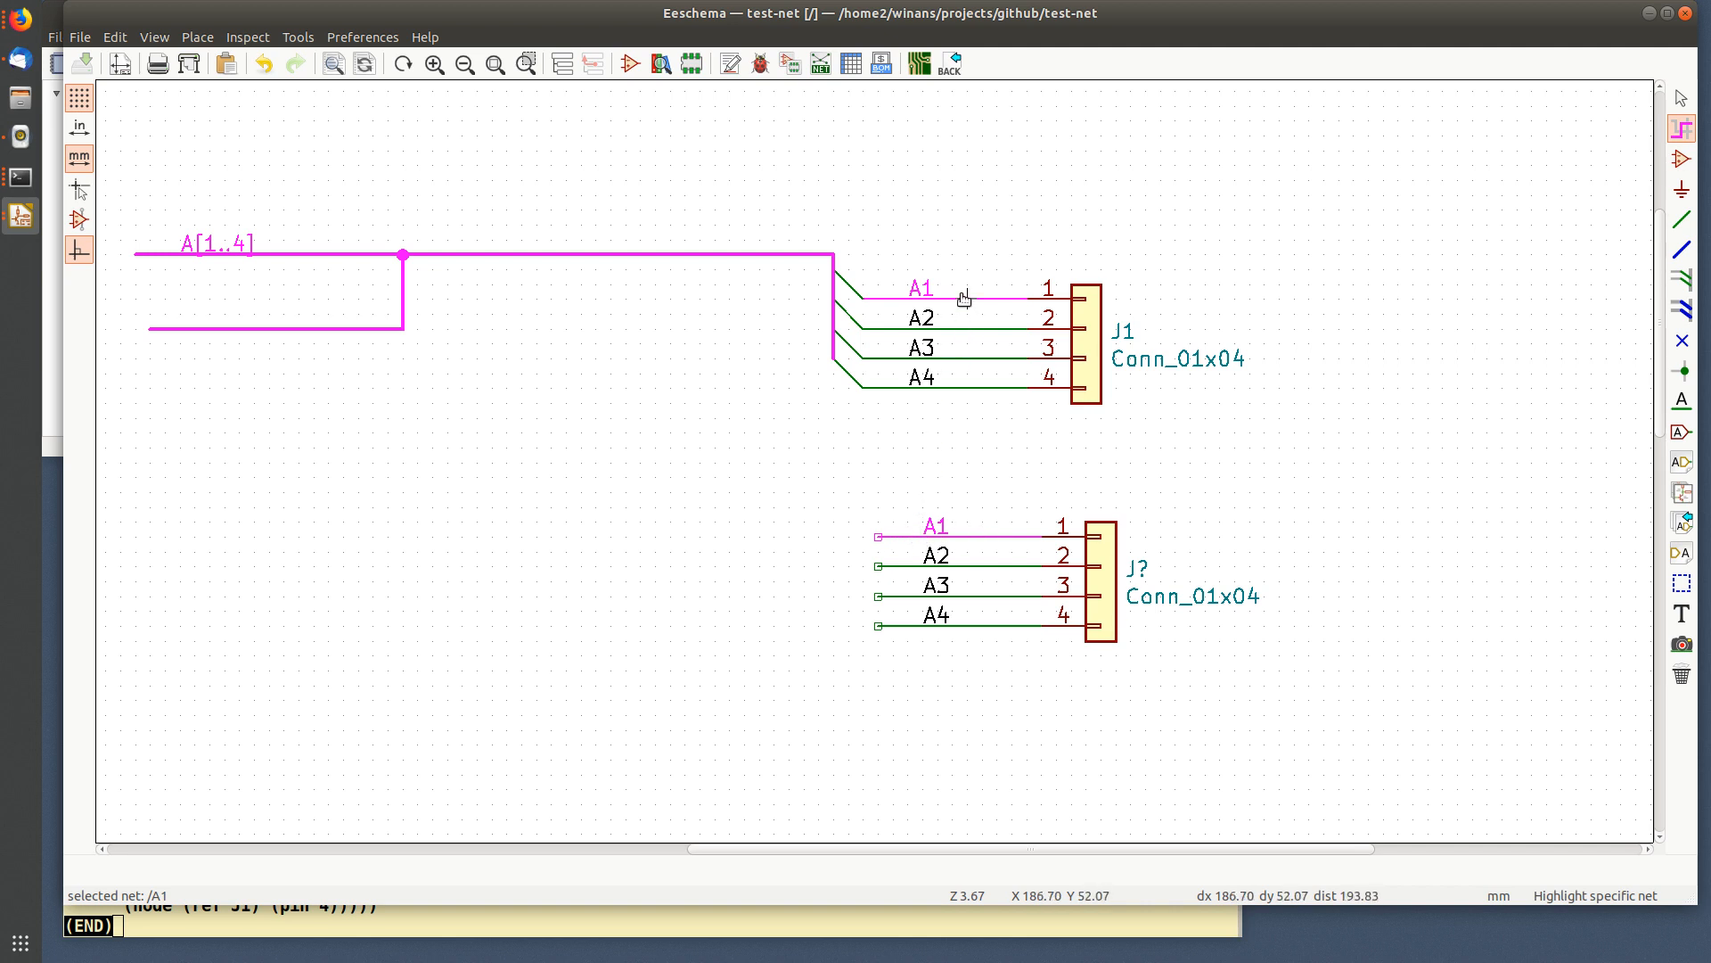
pyautogui.scroll(-2, 521, 329)
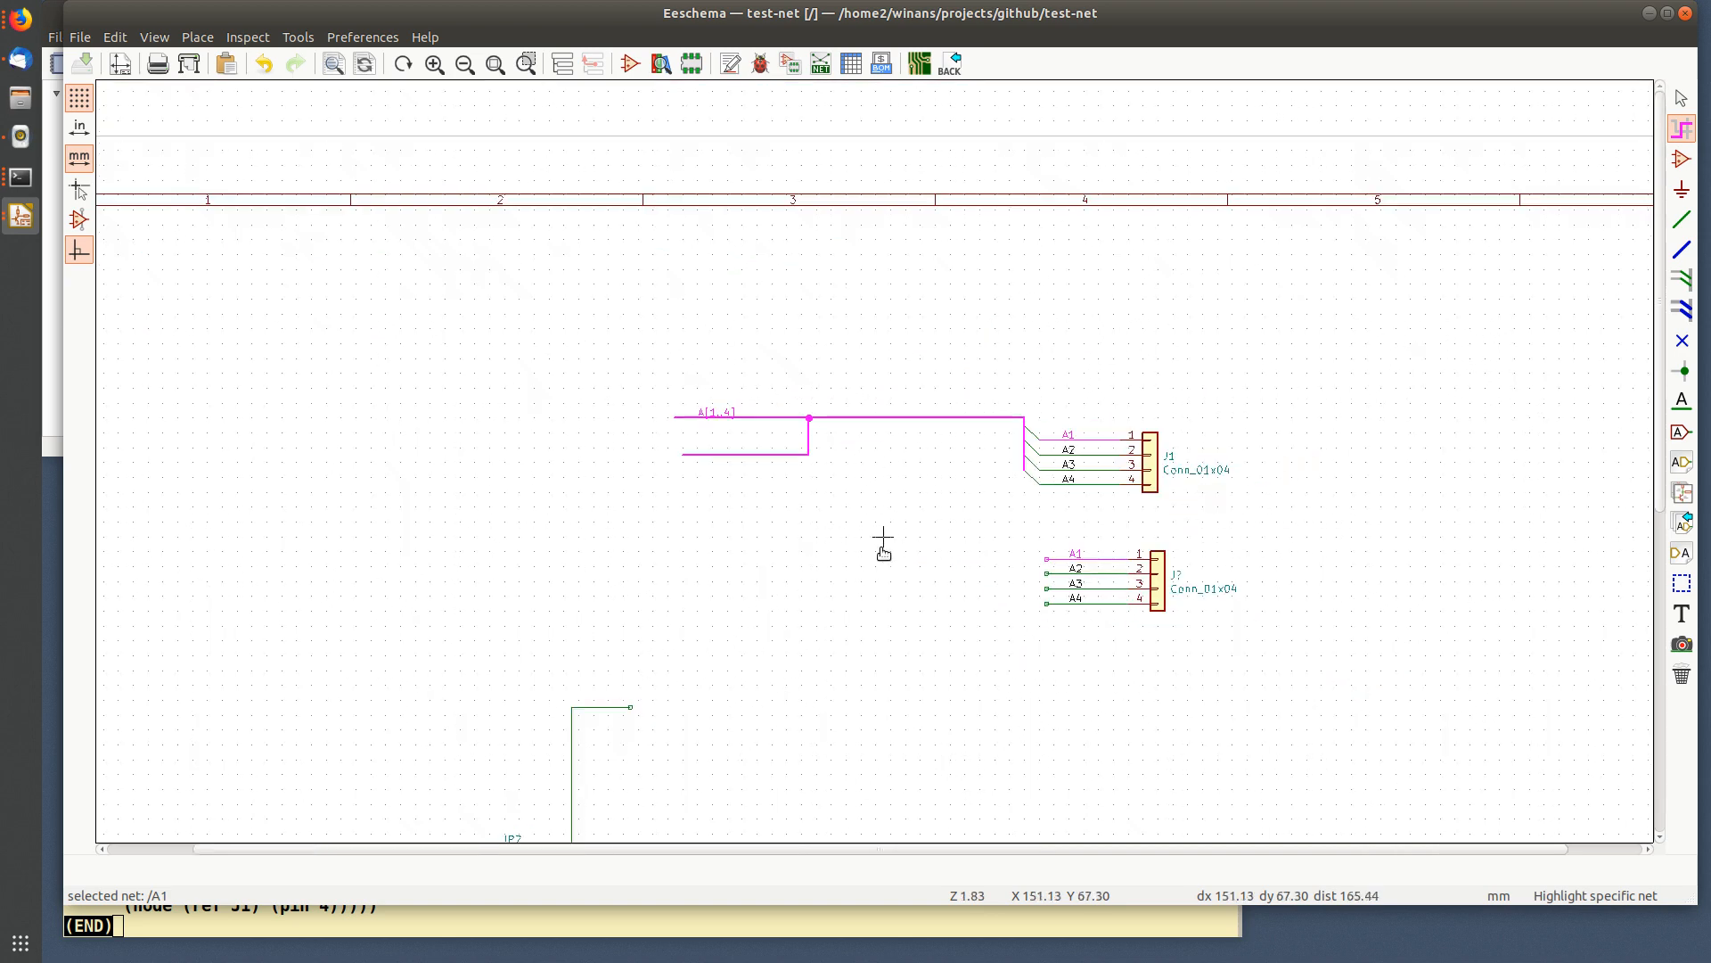
pyautogui.moveTo(869, 640); pyautogui.dragTo(1032, 291, button='middle')
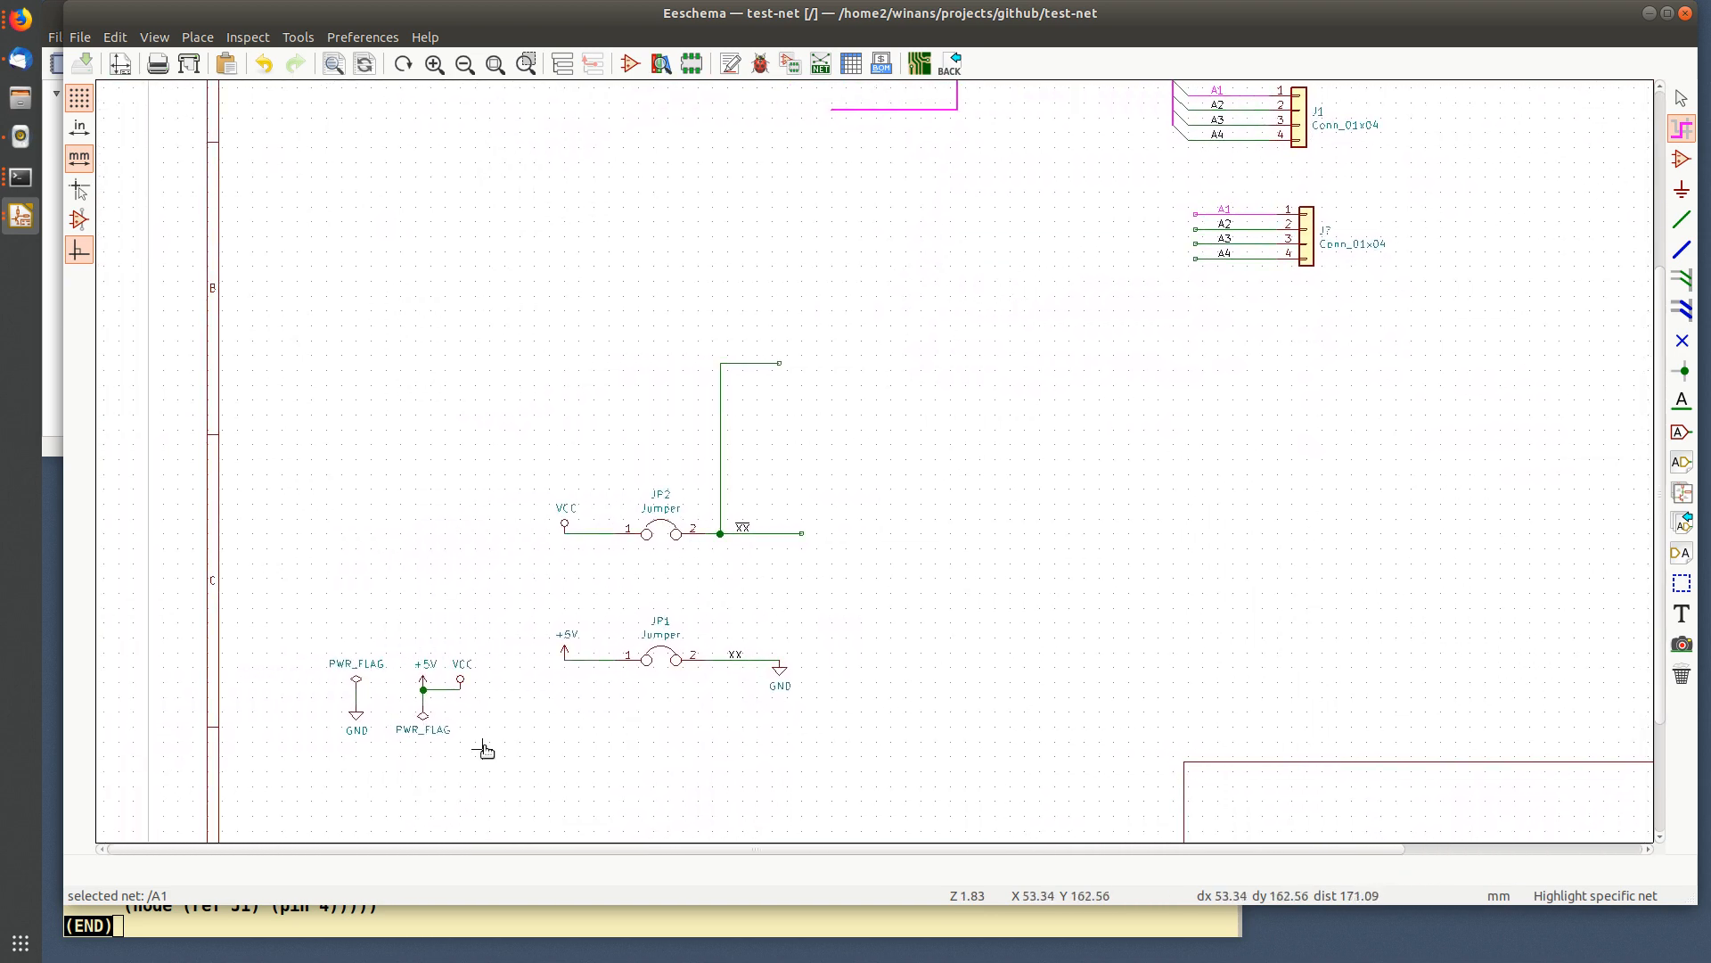
pyautogui.moveTo(939, 343); pyautogui.dragTo(909, 443, button='middle')
pyautogui.scroll(3, 871, 455)
pyautogui.moveTo(740, 486); pyautogui.dragTo(879, 462, button='middle')
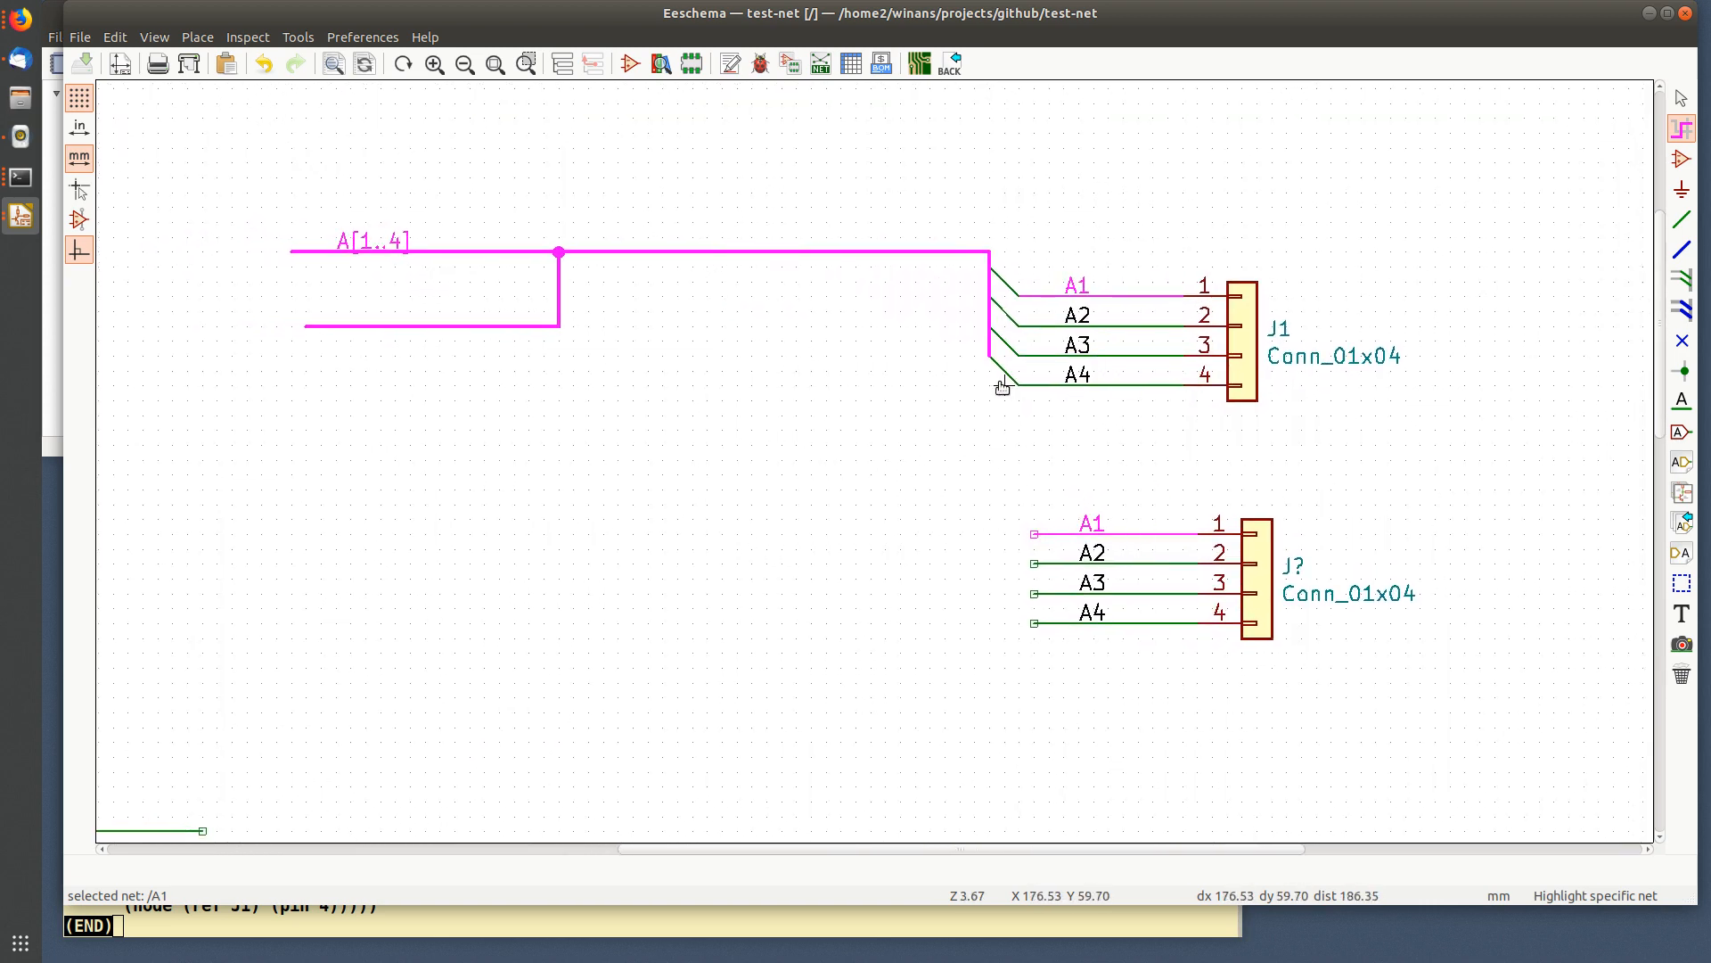
# - Highlight nets A2, A3 and A4 in turn from the lower connector's wires and clear the highlighting
pyautogui.click(1140, 563)
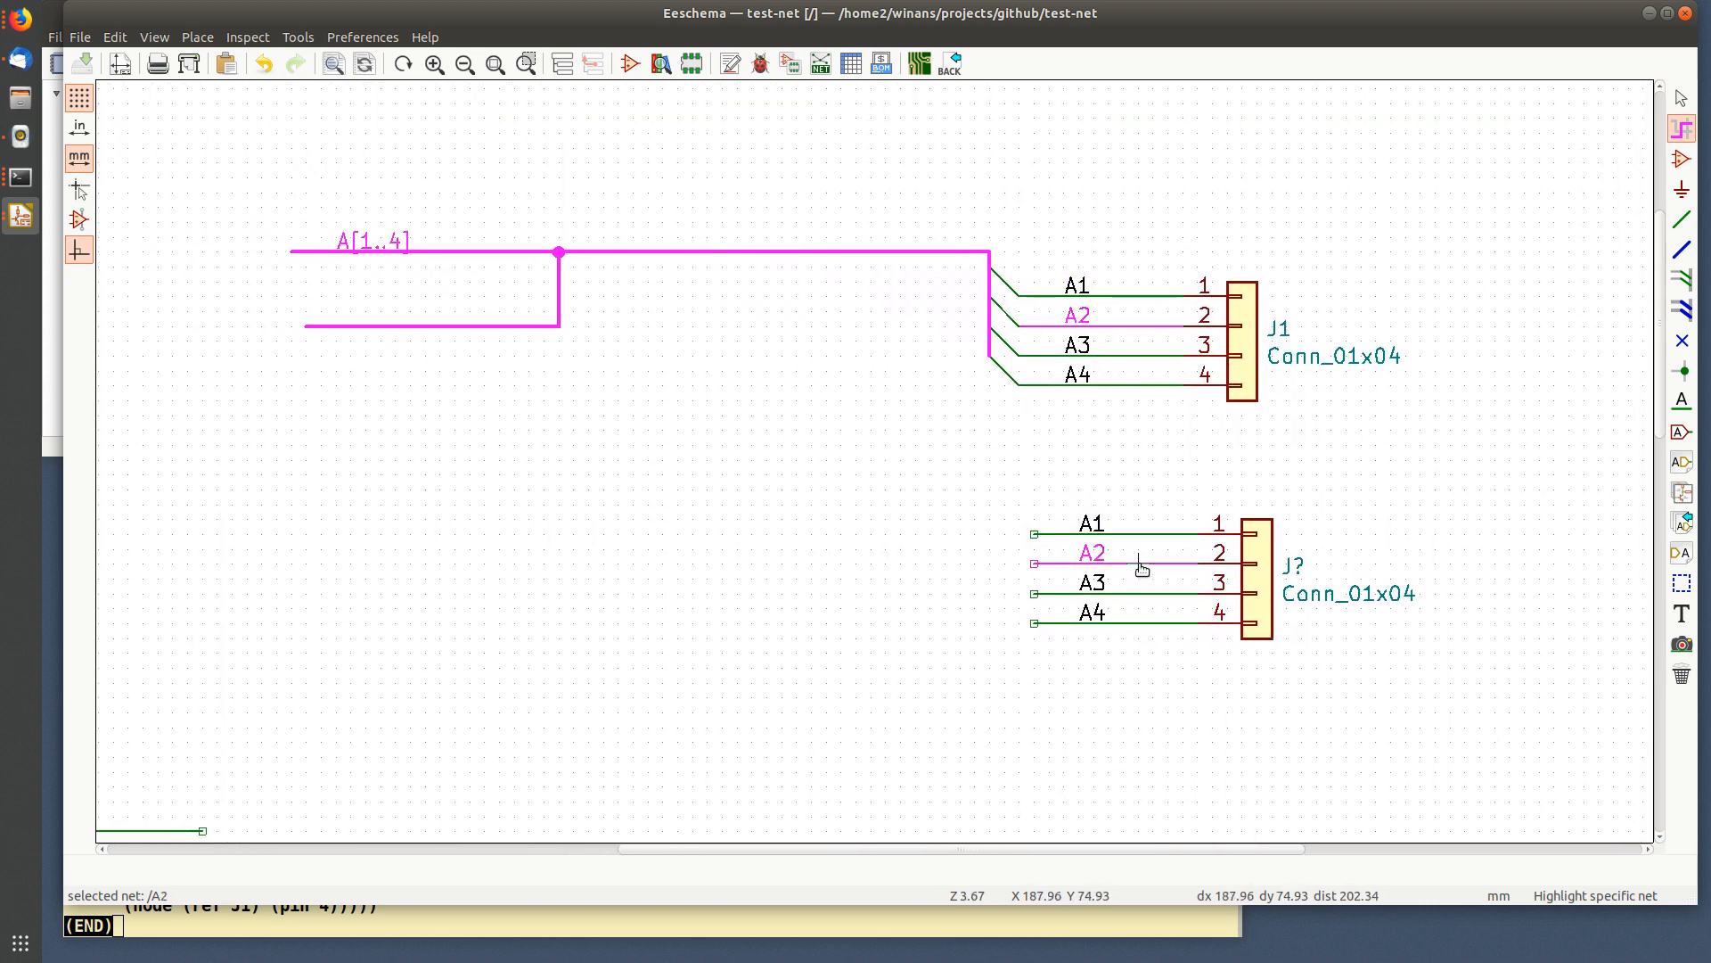
pyautogui.click(1140, 593)
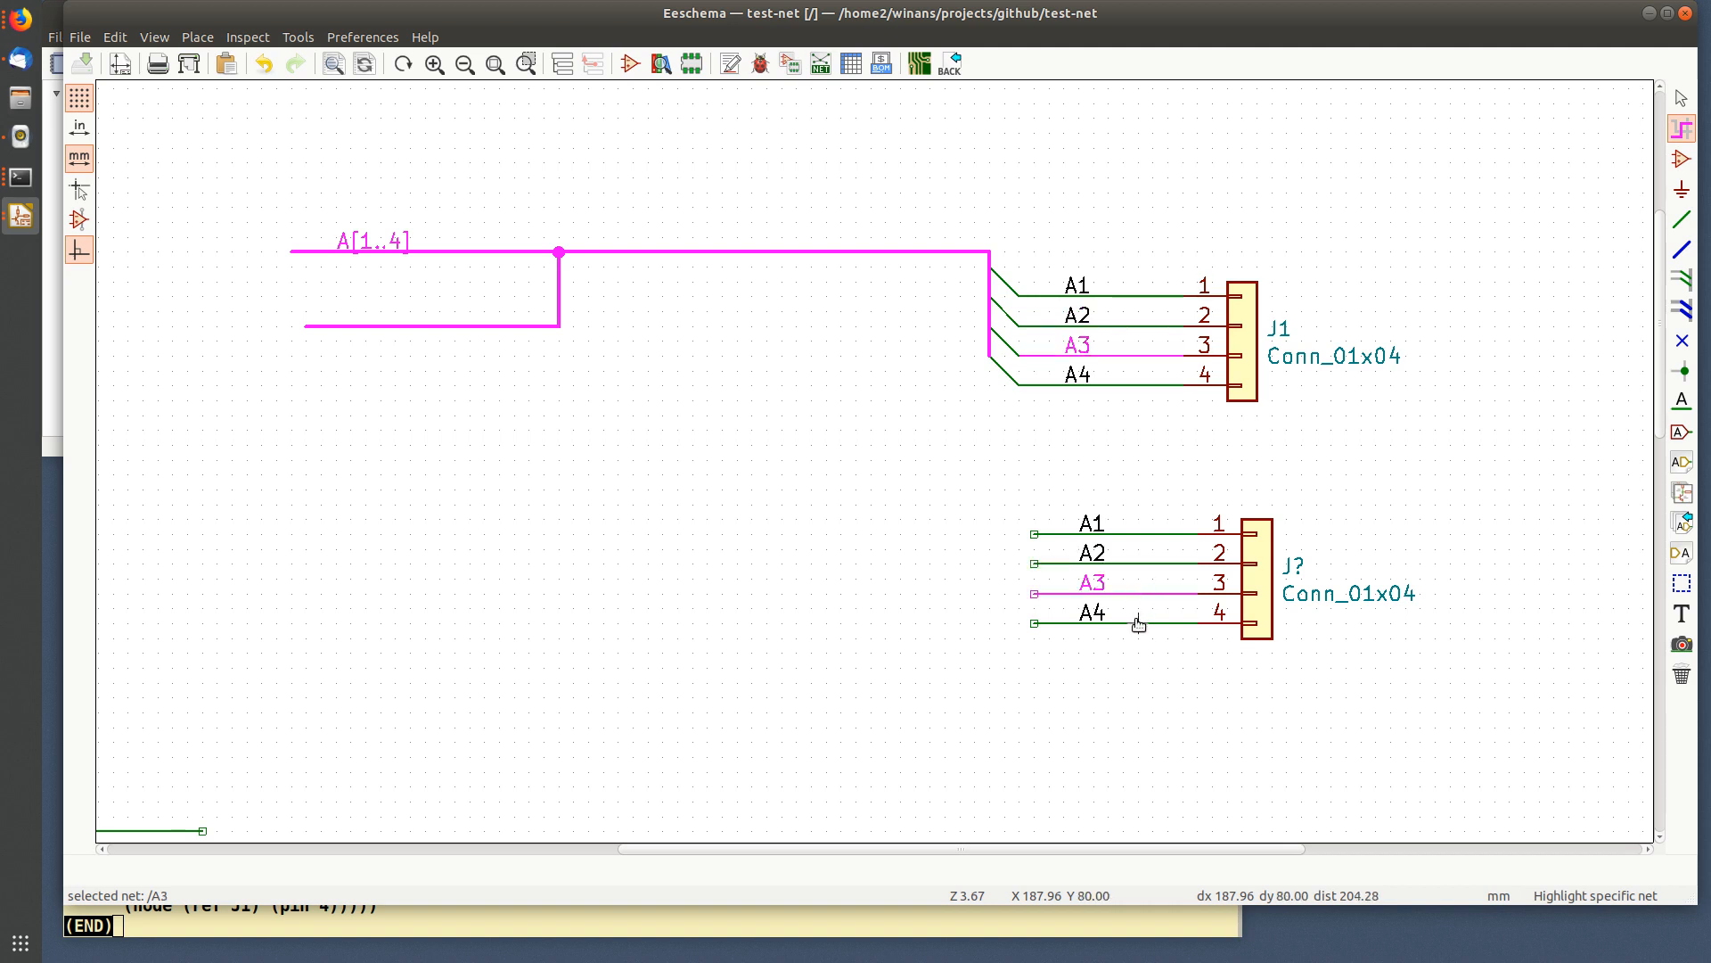
pyautogui.click(1139, 623)
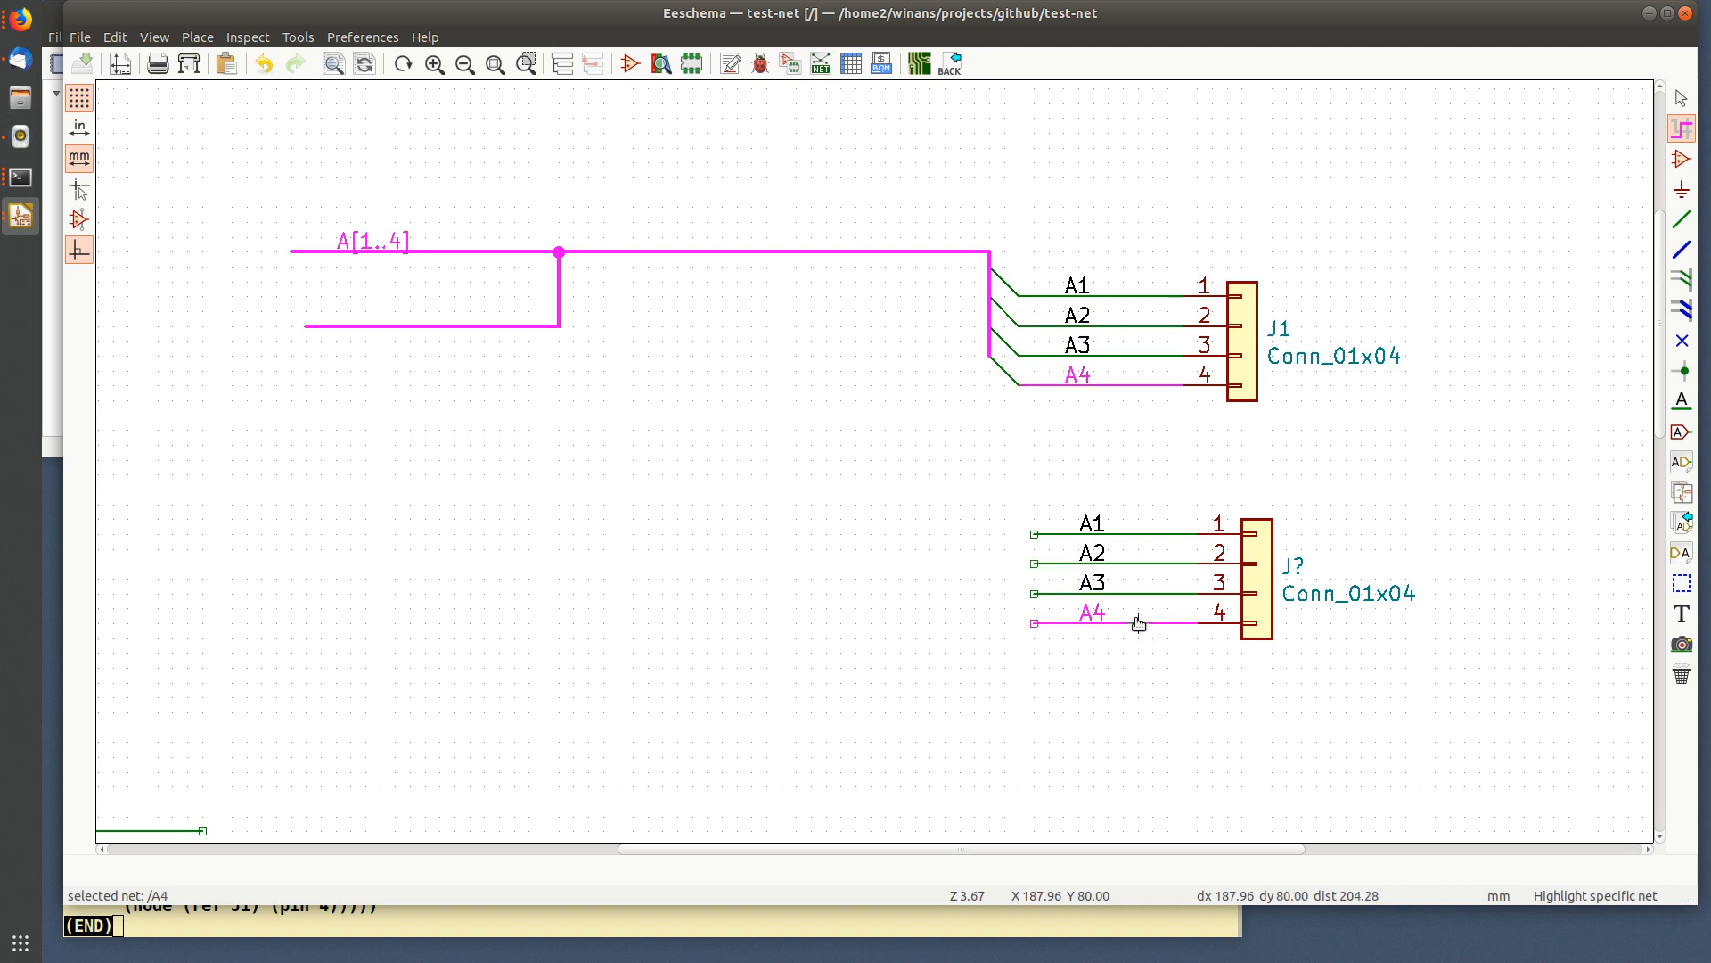
pyautogui.click(675, 336)
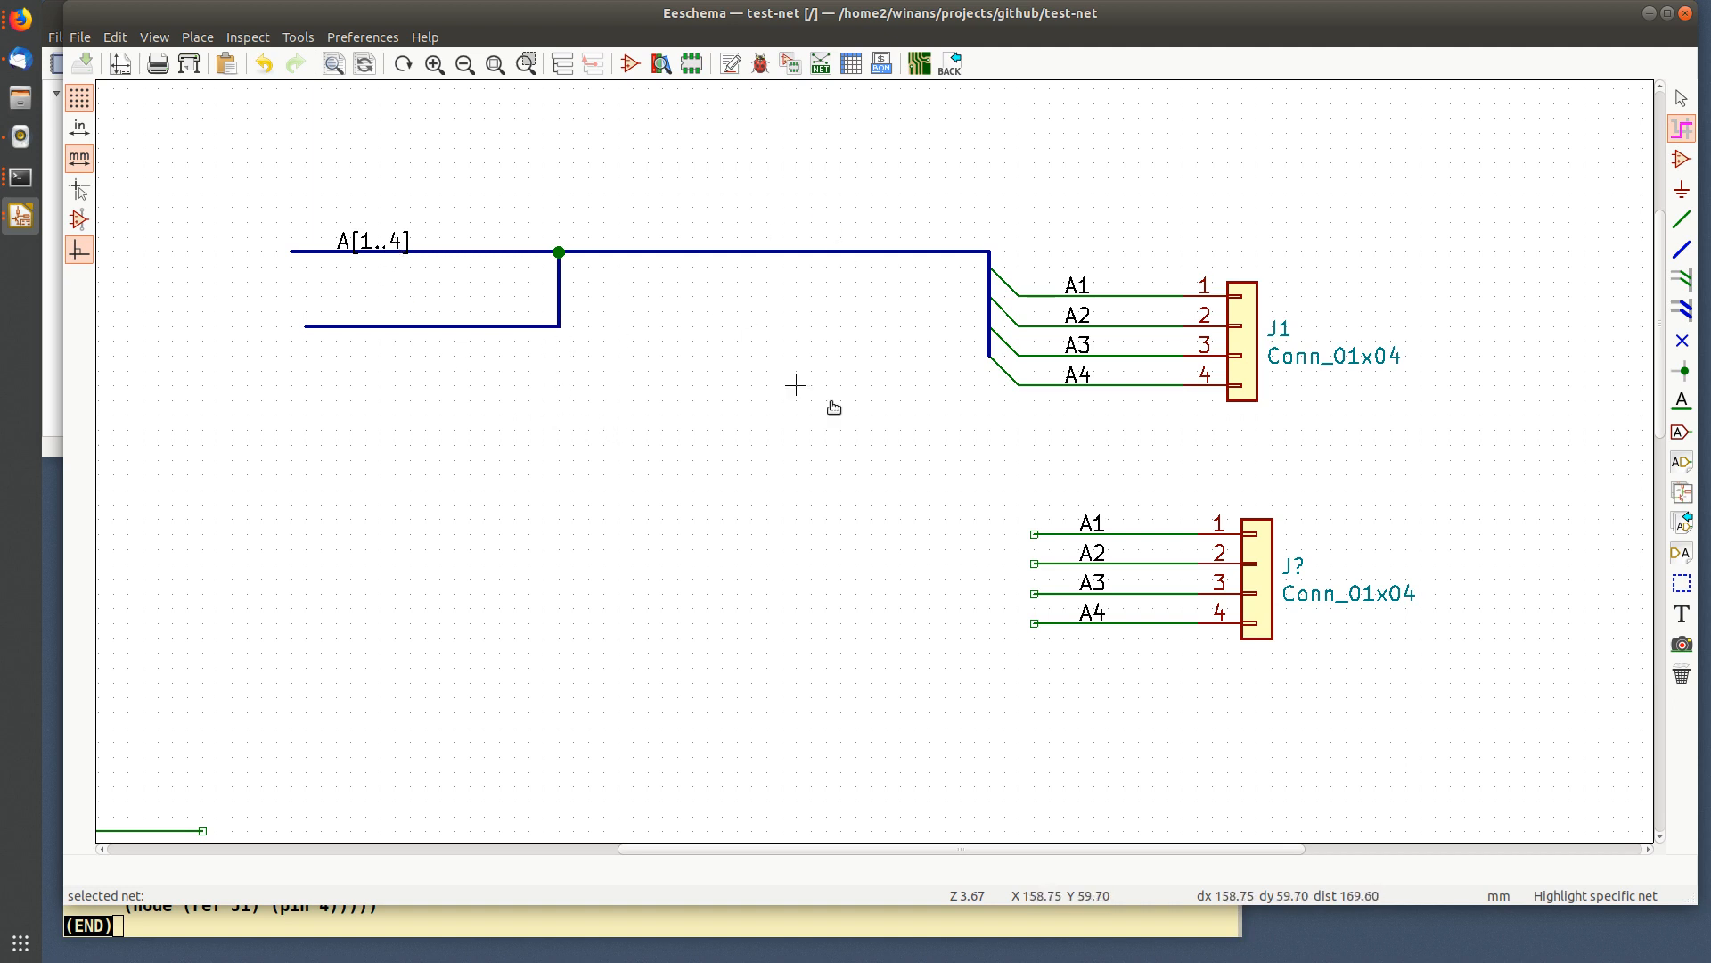
# - Highlight nets A1, A3, A4 and A2 from the upper connector's wires and clear the highlighting
pyautogui.click(1109, 295)
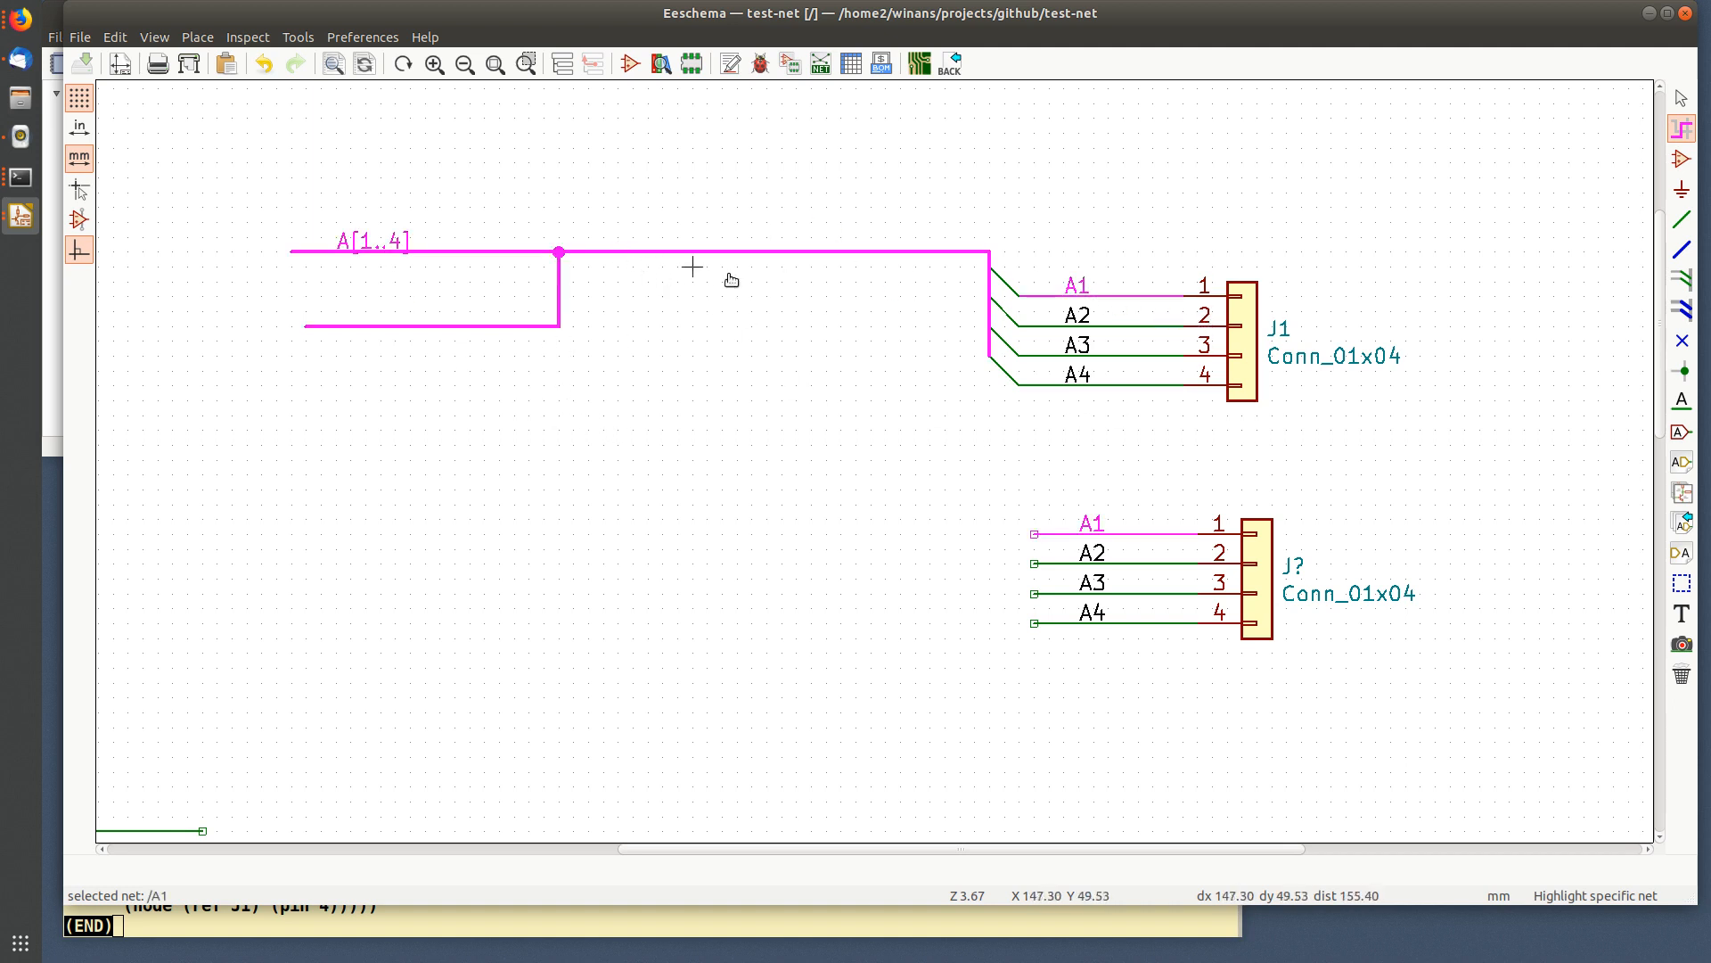
pyautogui.click(1125, 355)
pyautogui.click(1126, 385)
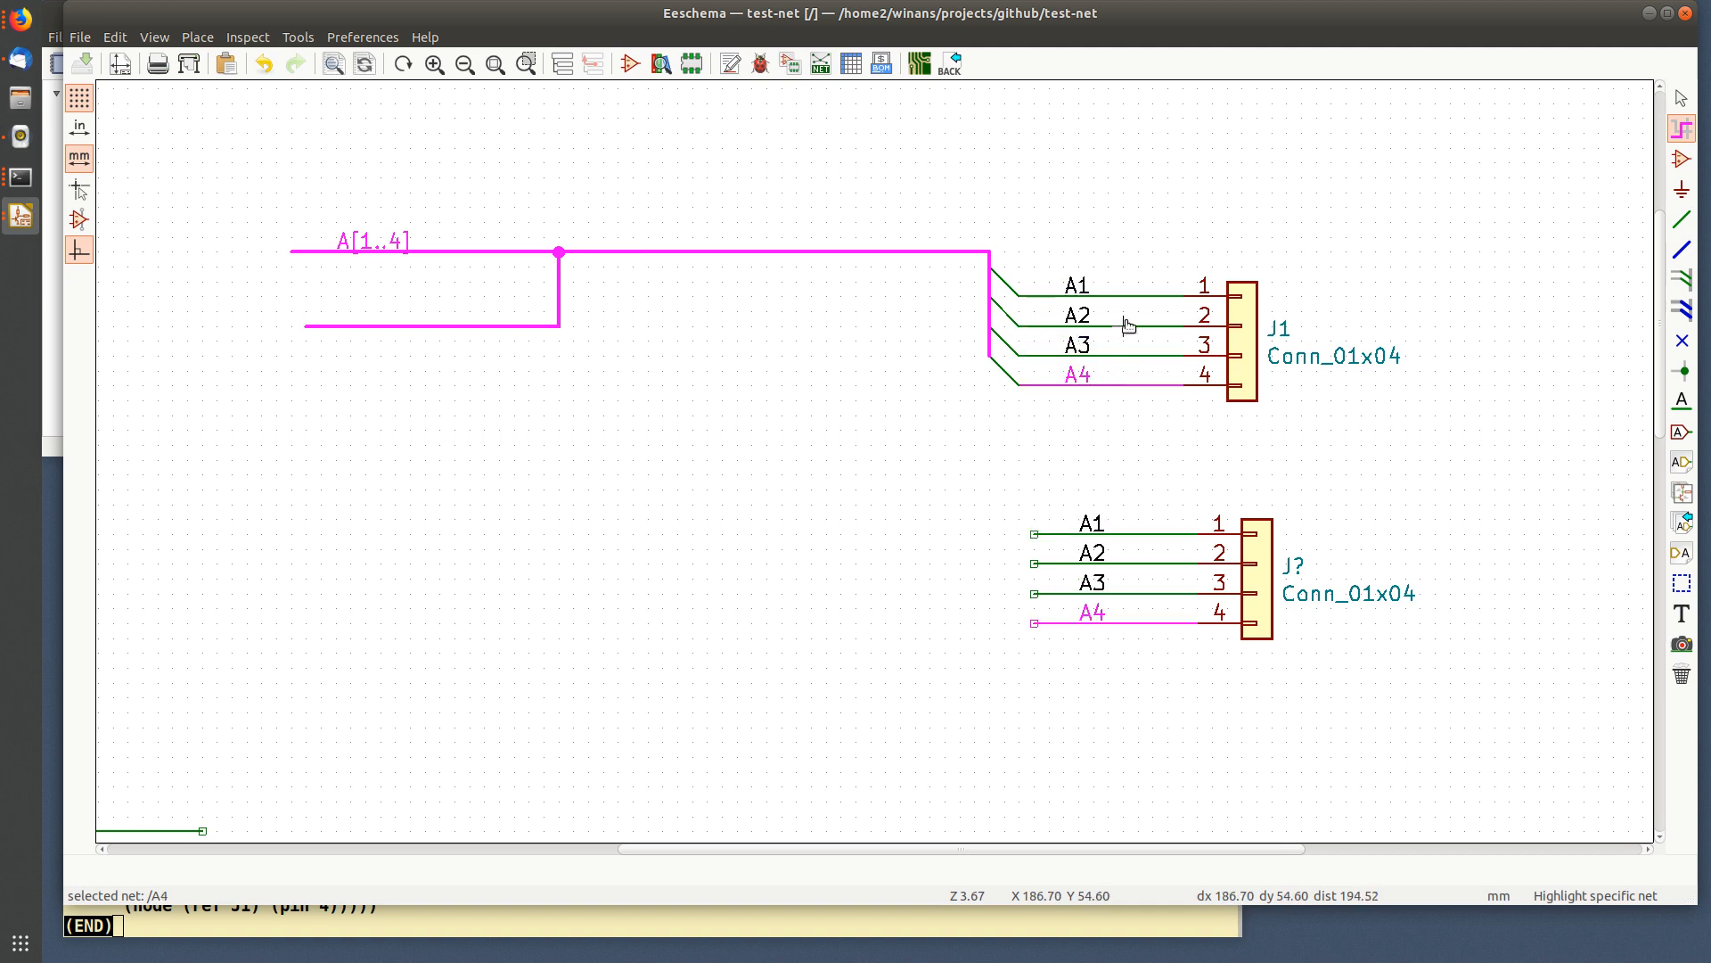
pyautogui.click(1127, 325)
pyautogui.press('Escape')
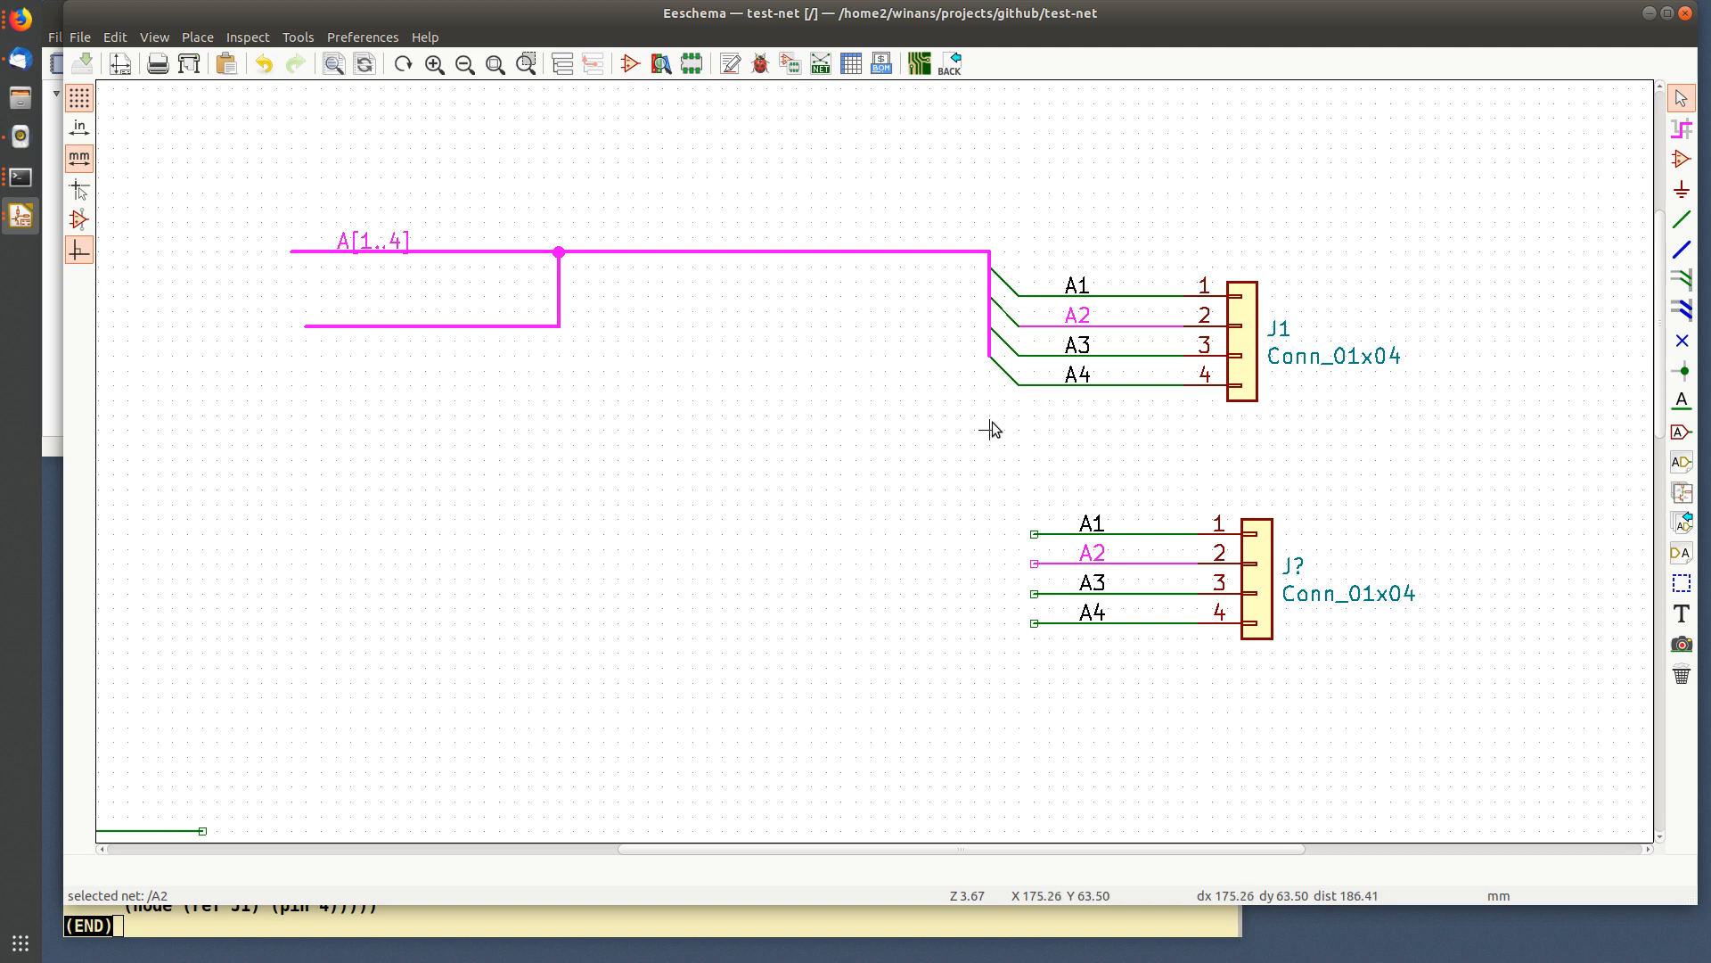
pyautogui.click(1680, 132)
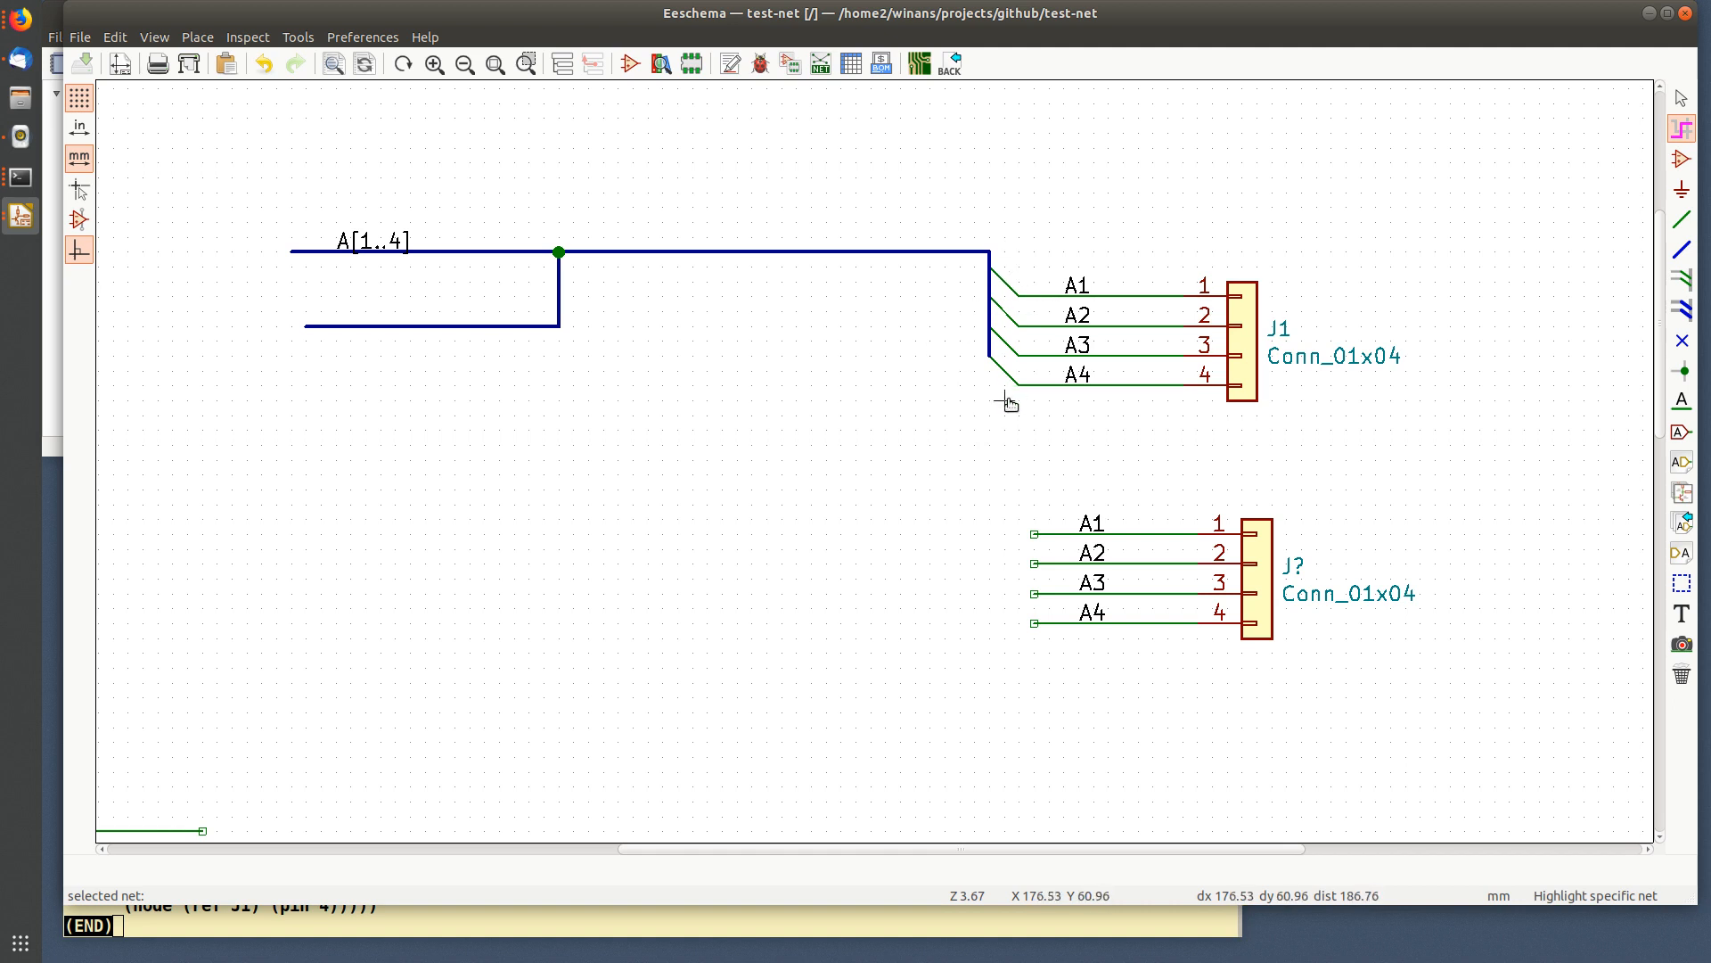
# - Delete the four wire-to-bus entries between the vertical bus segment and the upper connector's wires, and save the schematic
pyautogui.moveTo(1006, 403); pyautogui.dragTo(1004, 265)
pyautogui.press('Delete')
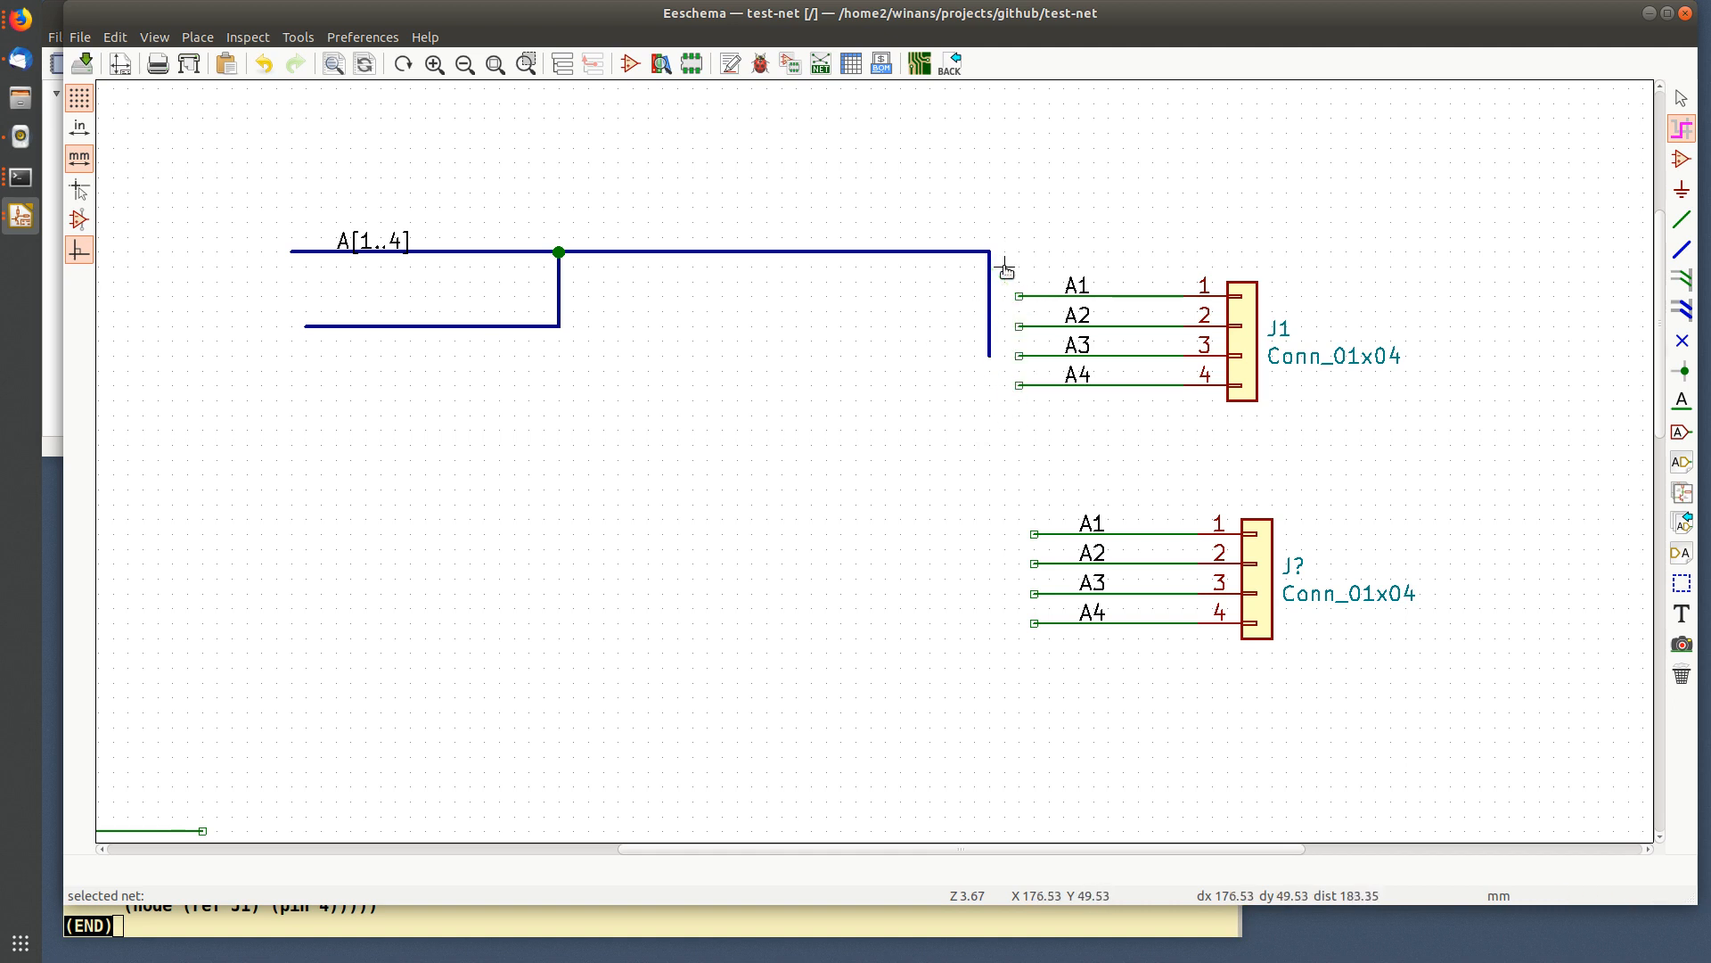
pyautogui.hotkey('ctrl', 's')
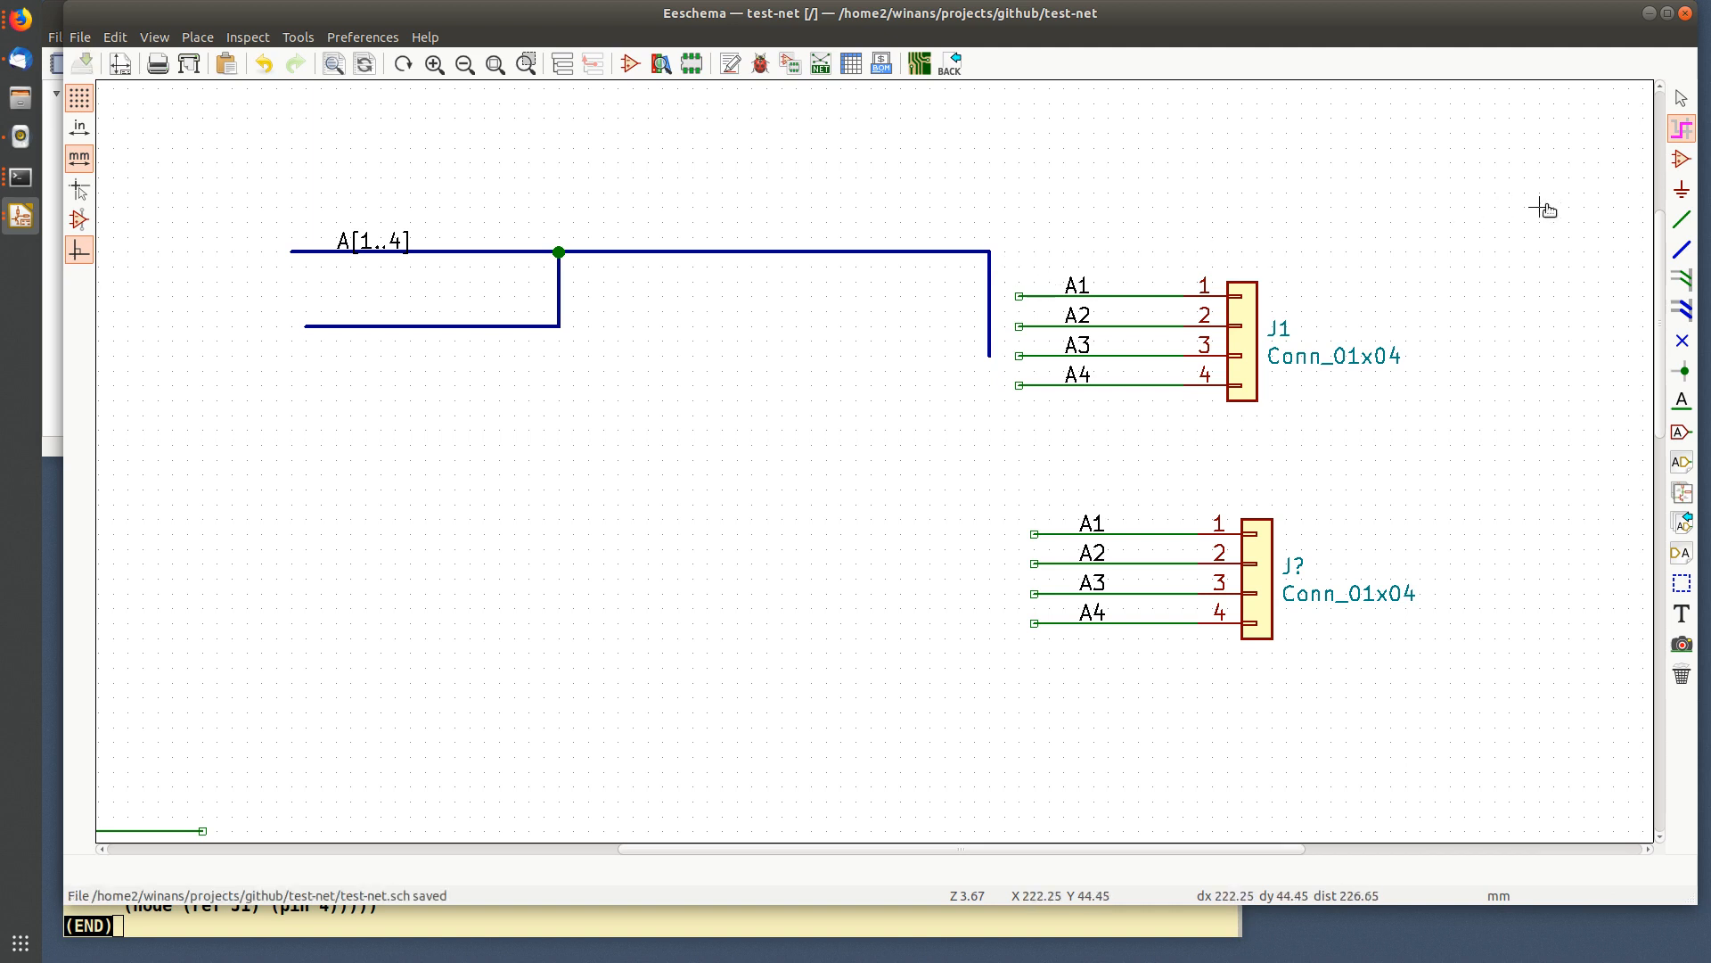
# - Highlight net A1 from the upper connector's pin 1 wire, and delete the whole A[1..4] bus with its label and junction
pyautogui.click(1687, 133)
pyautogui.click(1136, 297)
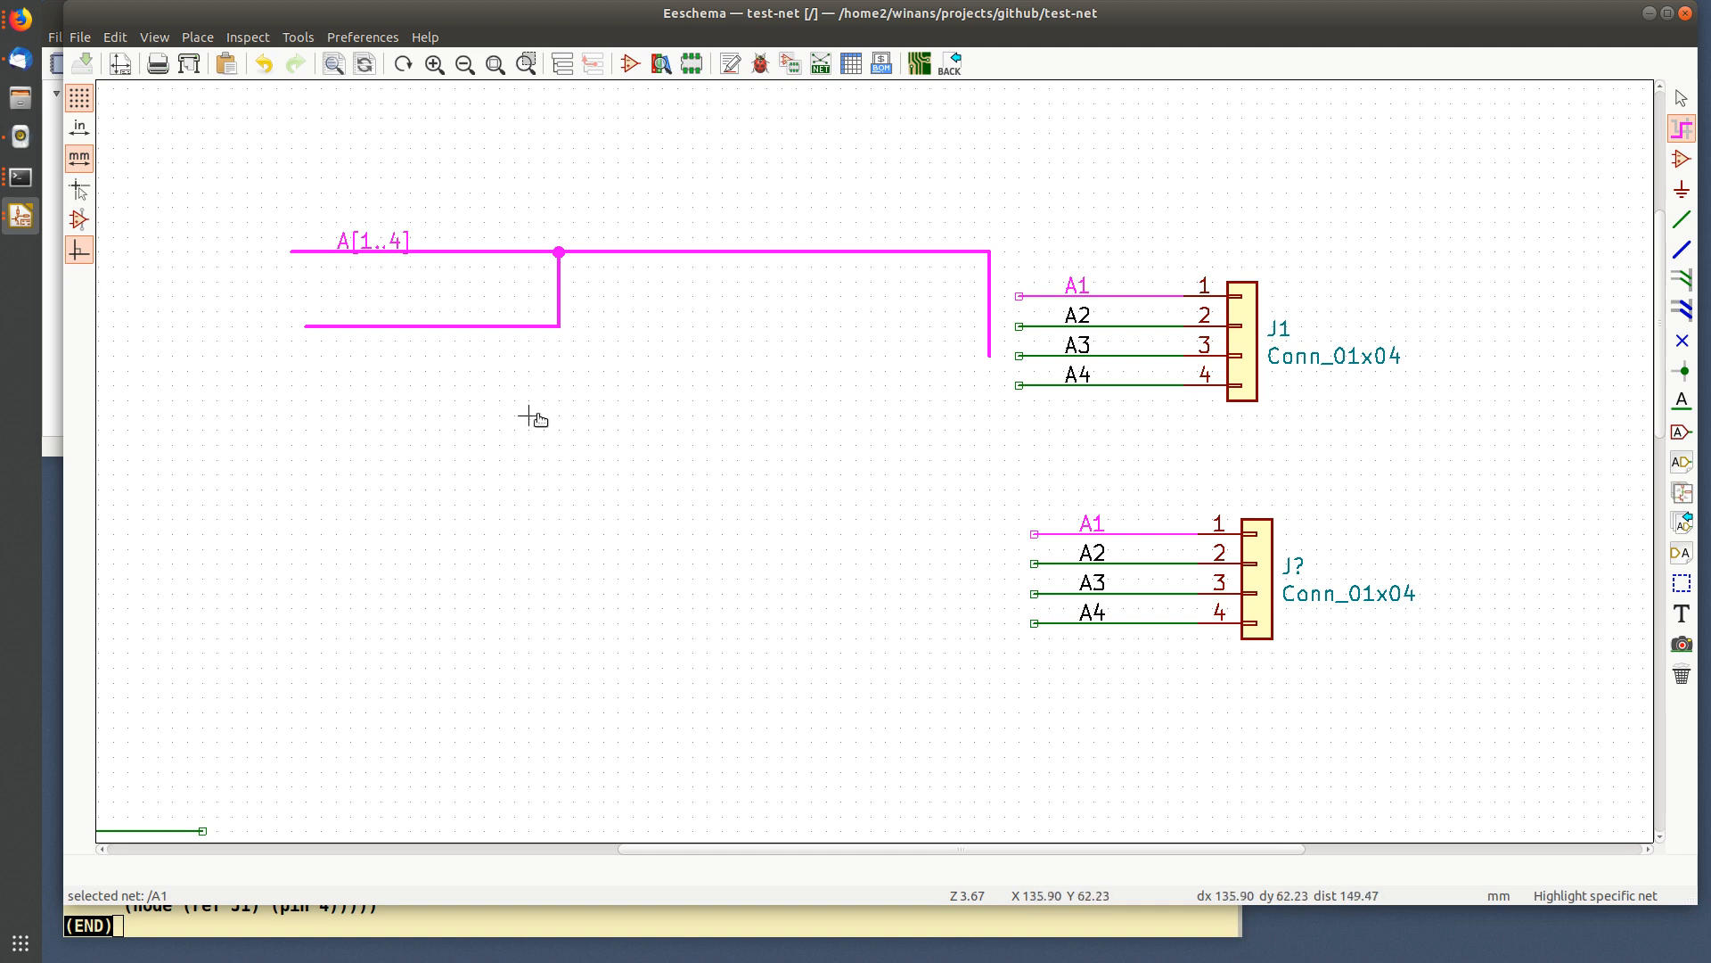
pyautogui.press('Escape')
pyautogui.moveTo(233, 178); pyautogui.dragTo(1005, 445)
pyautogui.press('Delete')
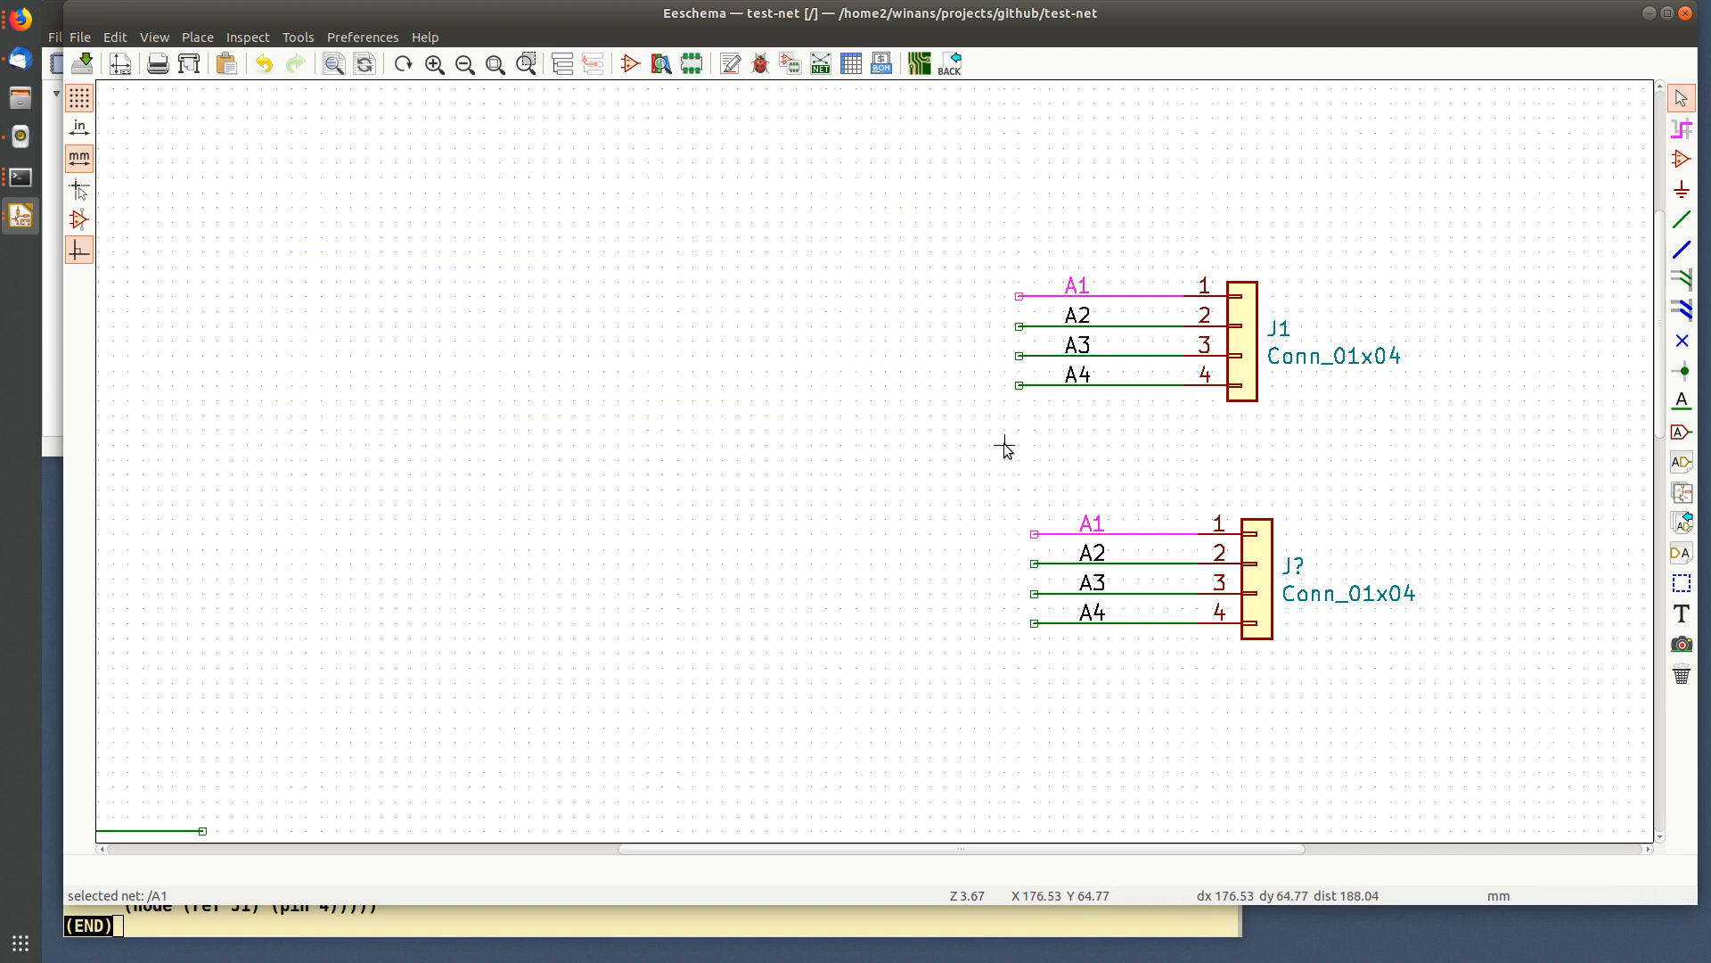
# - Highlight nets A2, A3, A4, A2 and A1 in turn from the connector wires to examine their connections without a bus
pyautogui.click(1681, 132)
pyautogui.click(1127, 565)
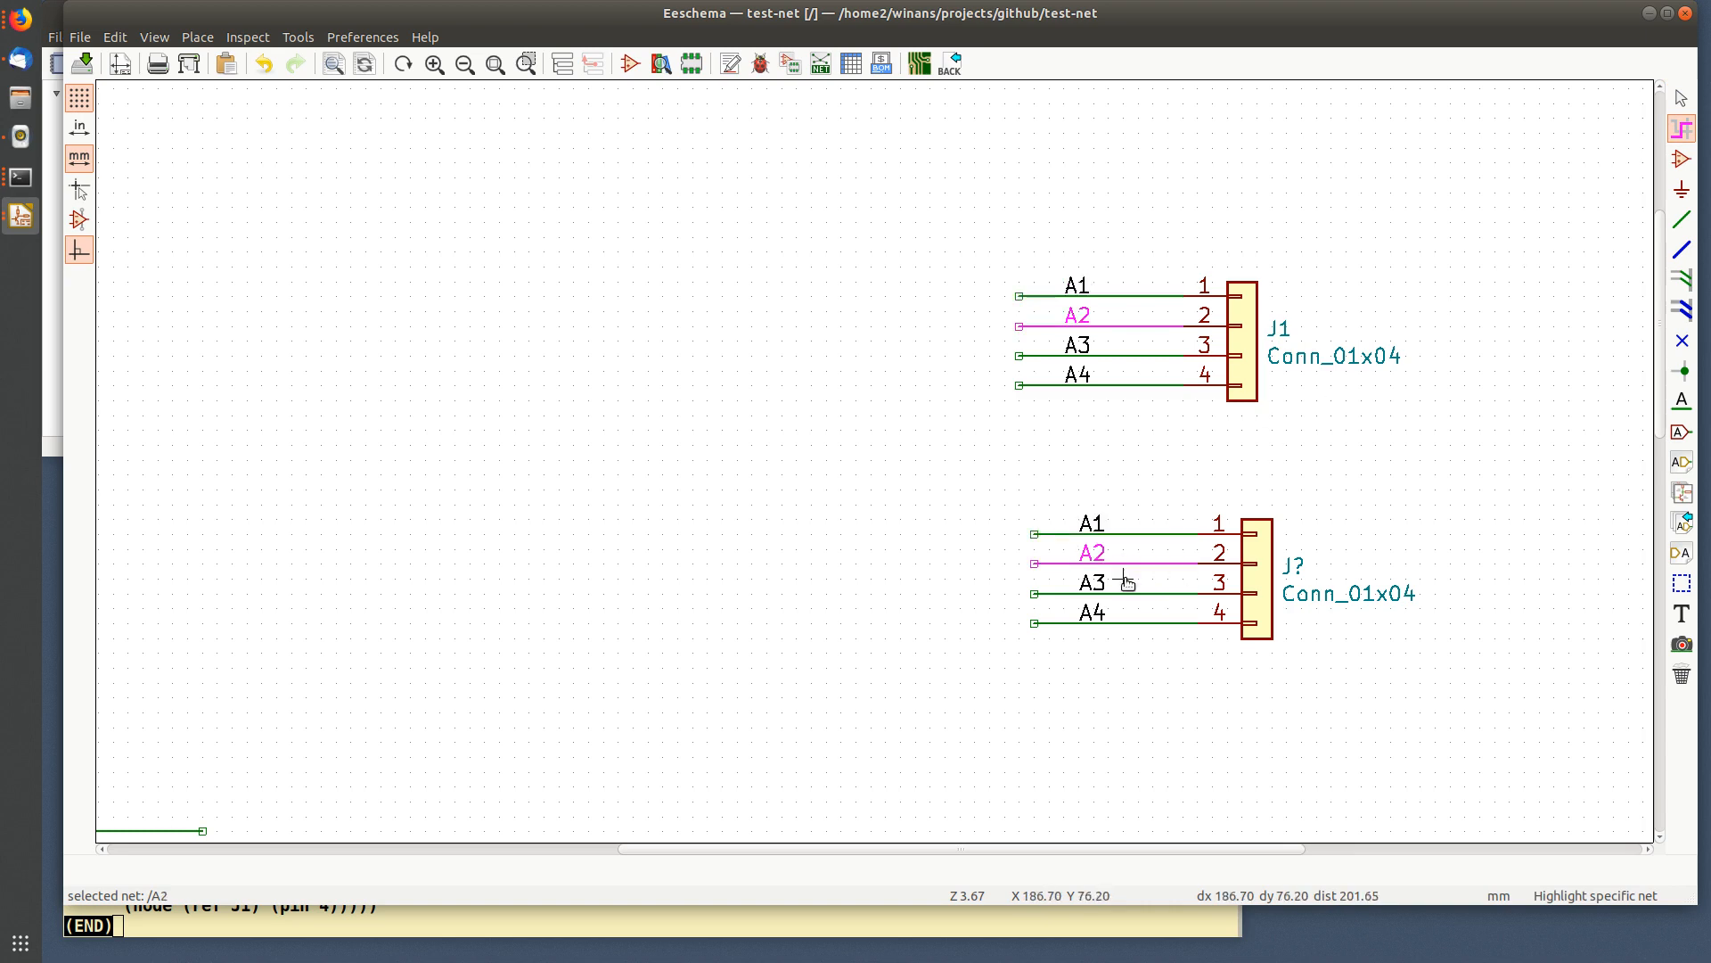
pyautogui.click(1128, 596)
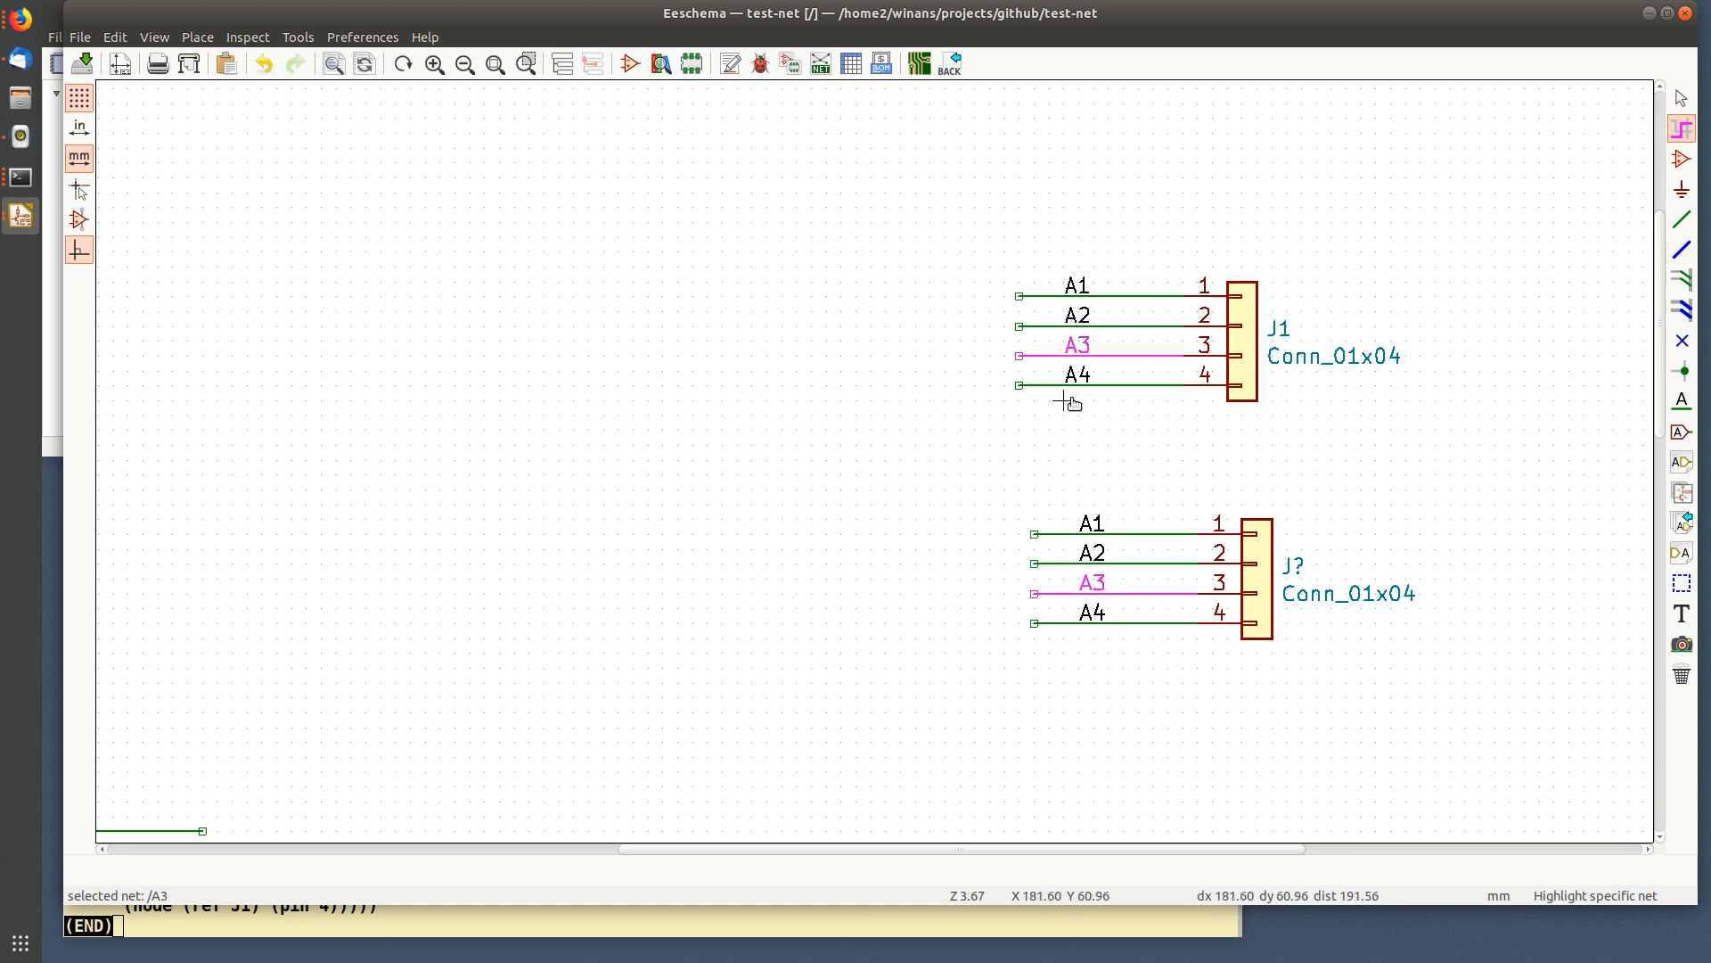
pyautogui.click(1096, 389)
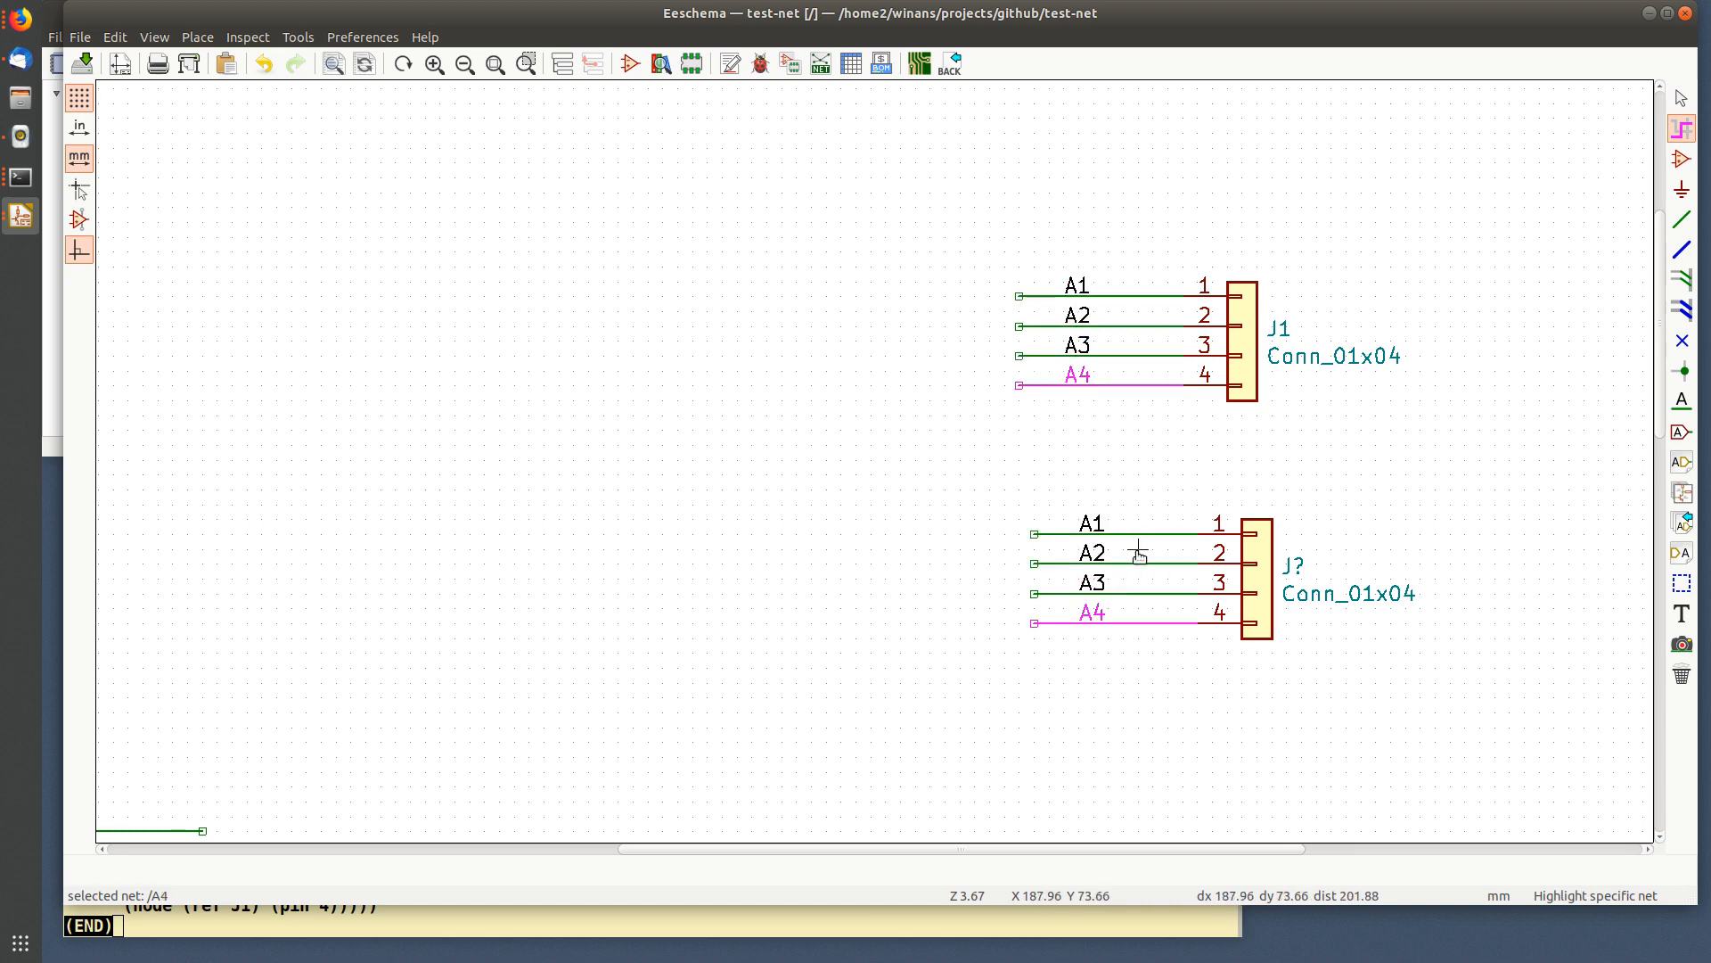
pyautogui.click(1127, 562)
pyautogui.click(1127, 534)
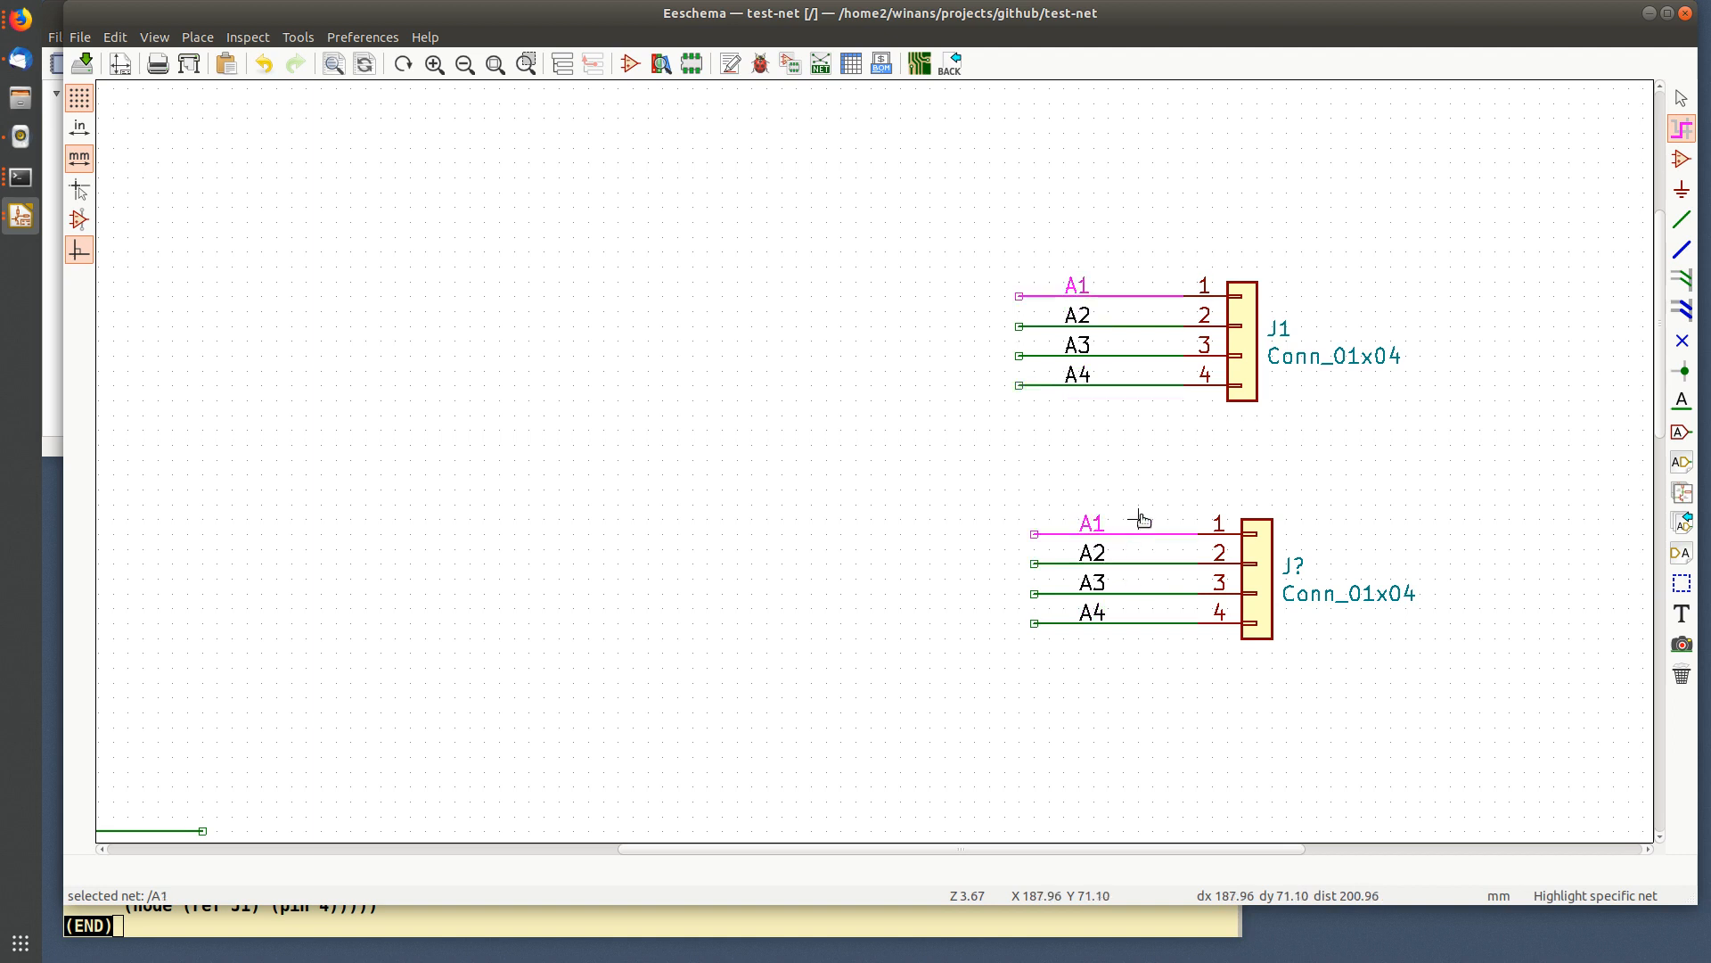
# - Draw a standalone horizontal bus in the empty area beside the upper connector, without touching its wires
pyautogui.click(1687, 253)
pyautogui.click(349, 282)
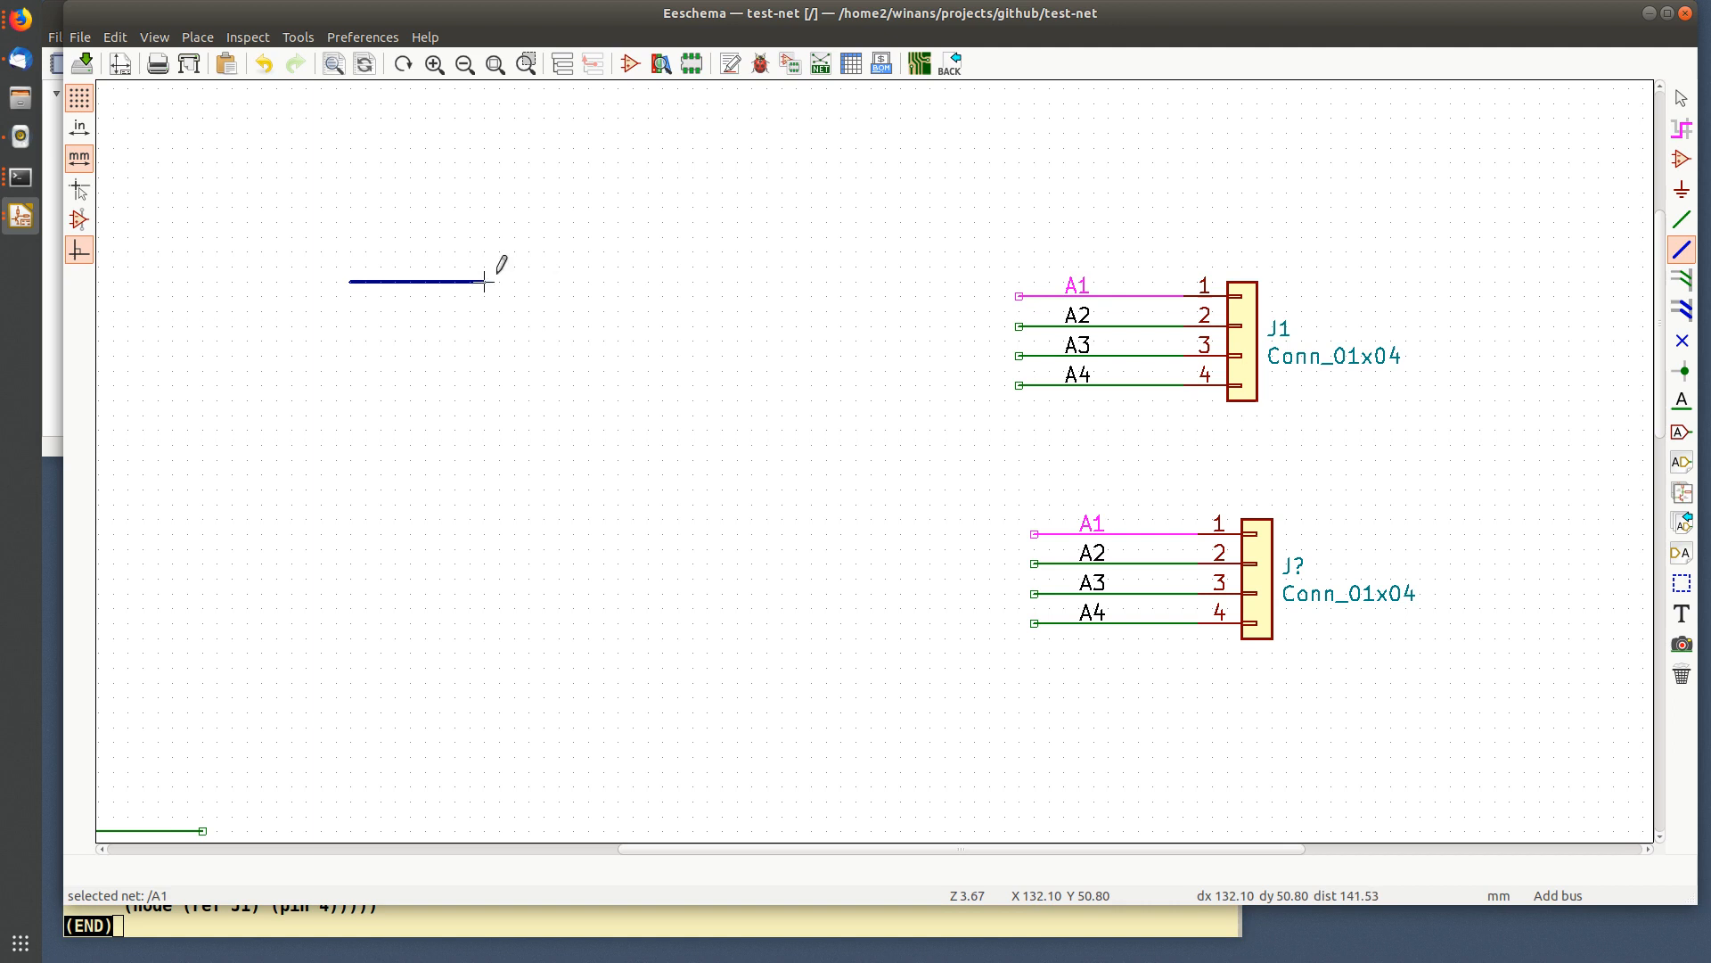
pyautogui.doubleClick(723, 281)
pyautogui.press('Escape')
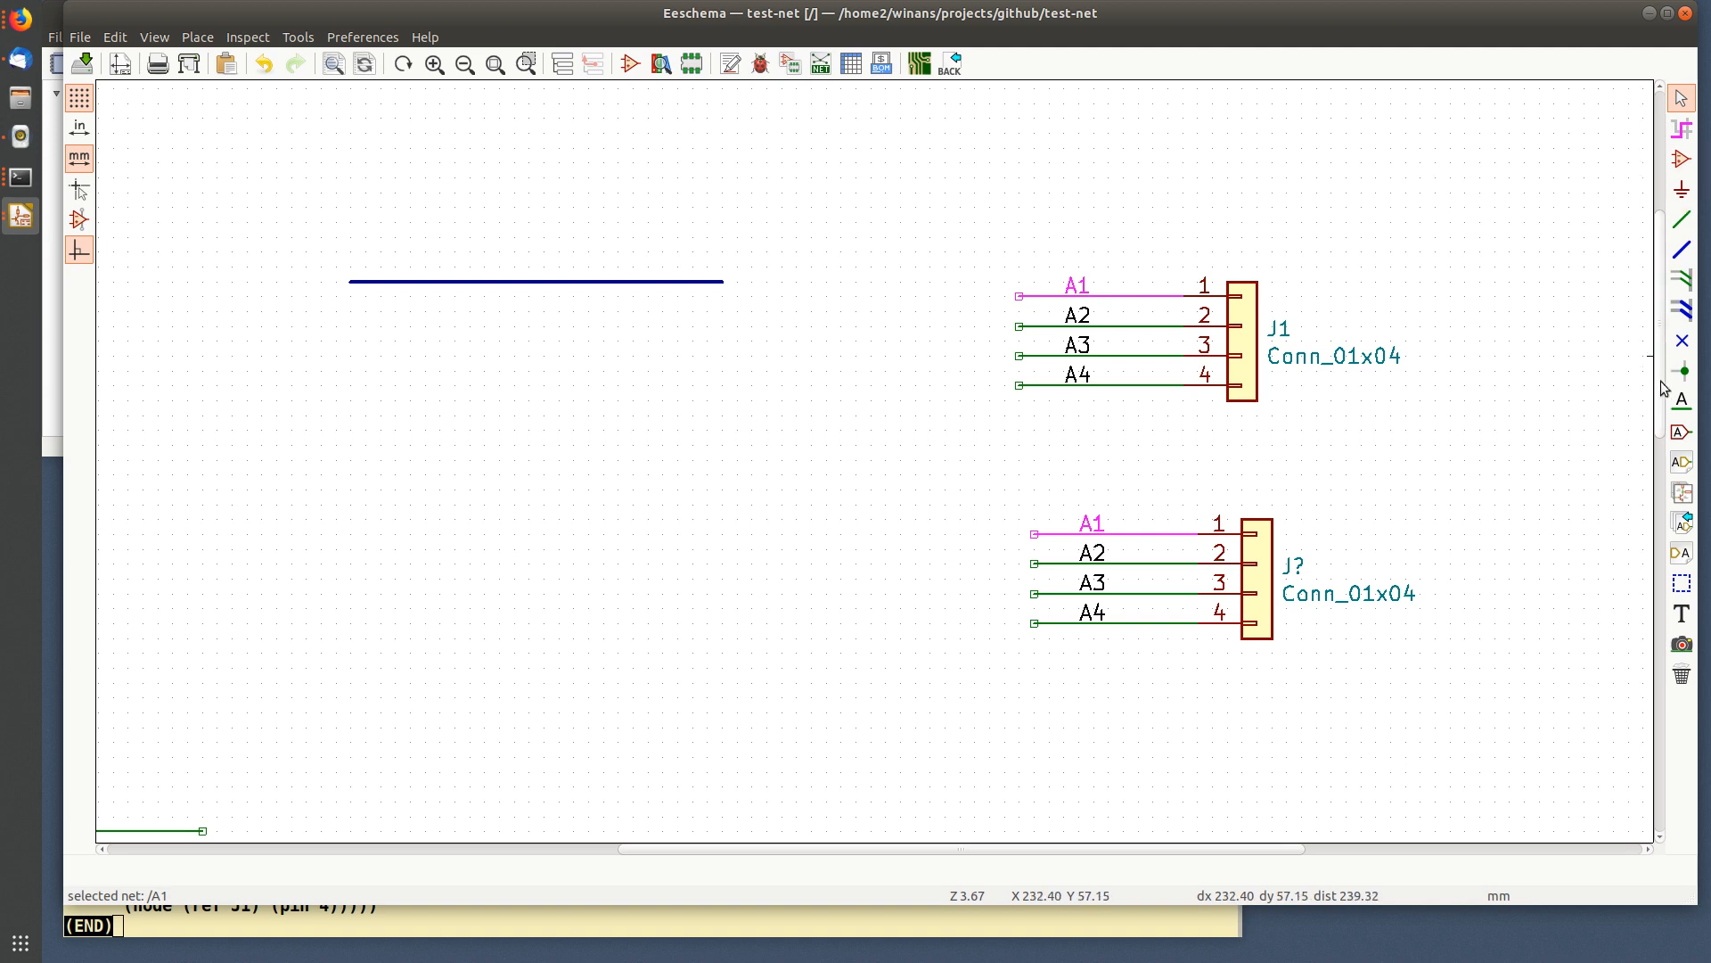
# - Place the label A[1..4] near the start of the new horizontal bus and save the schematic
pyautogui.click(1681, 402)
pyautogui.click(396, 282)
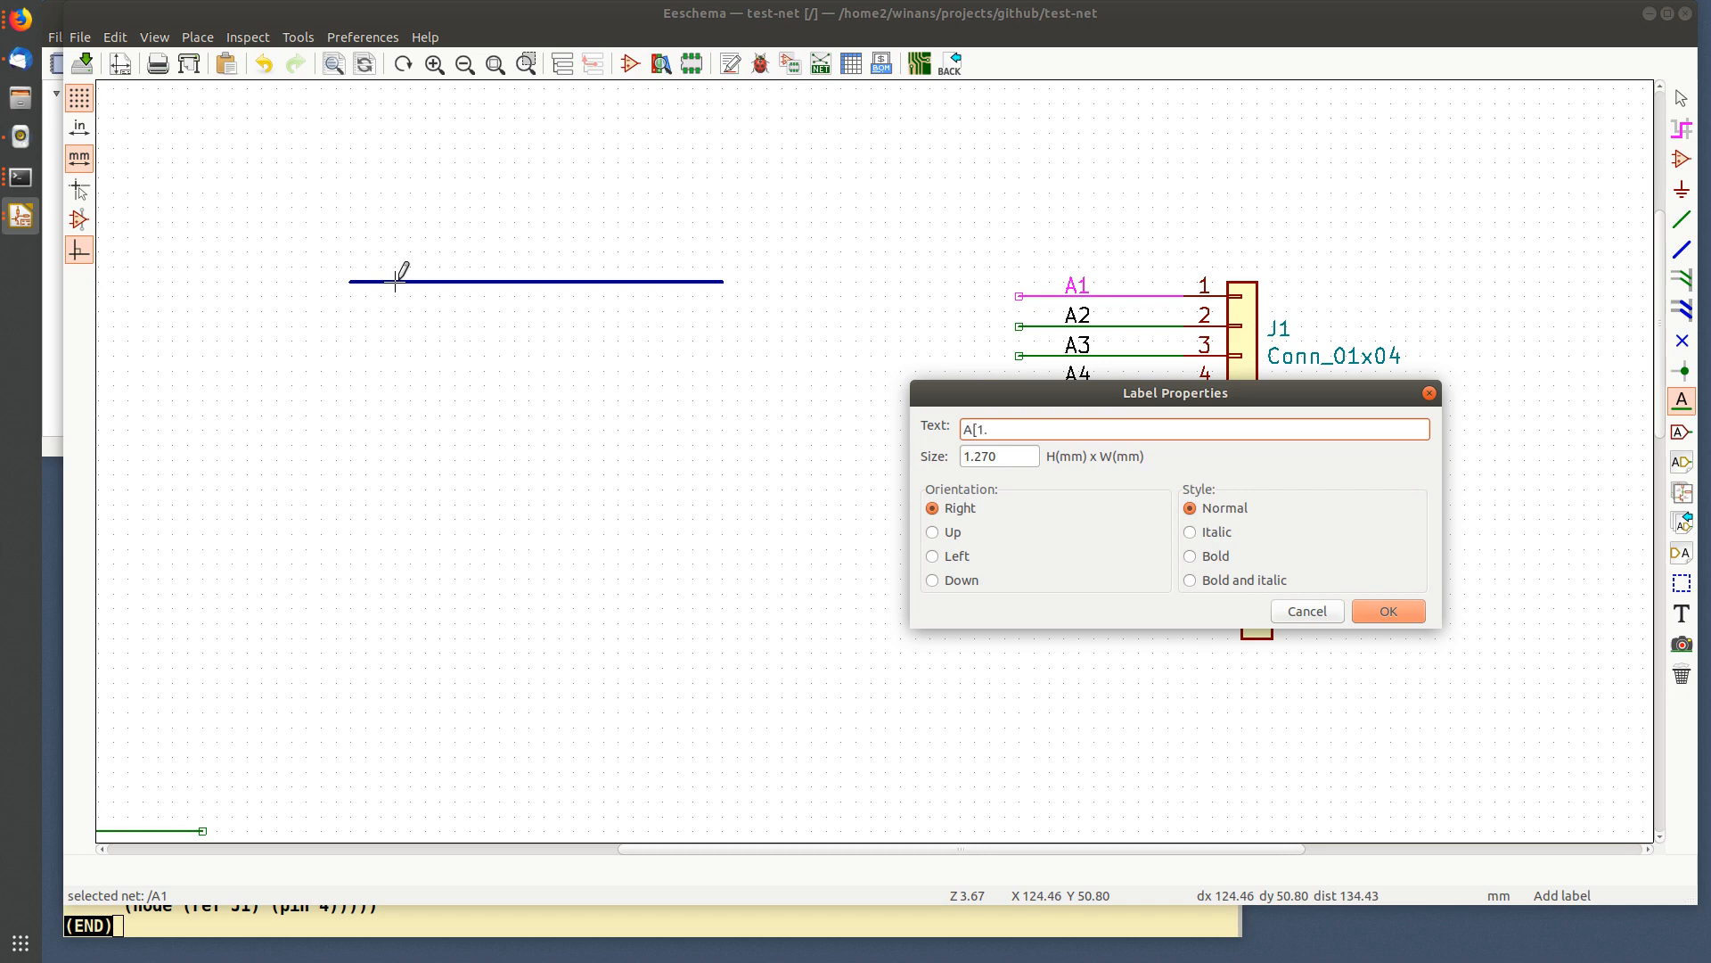
pyautogui.press('Return')
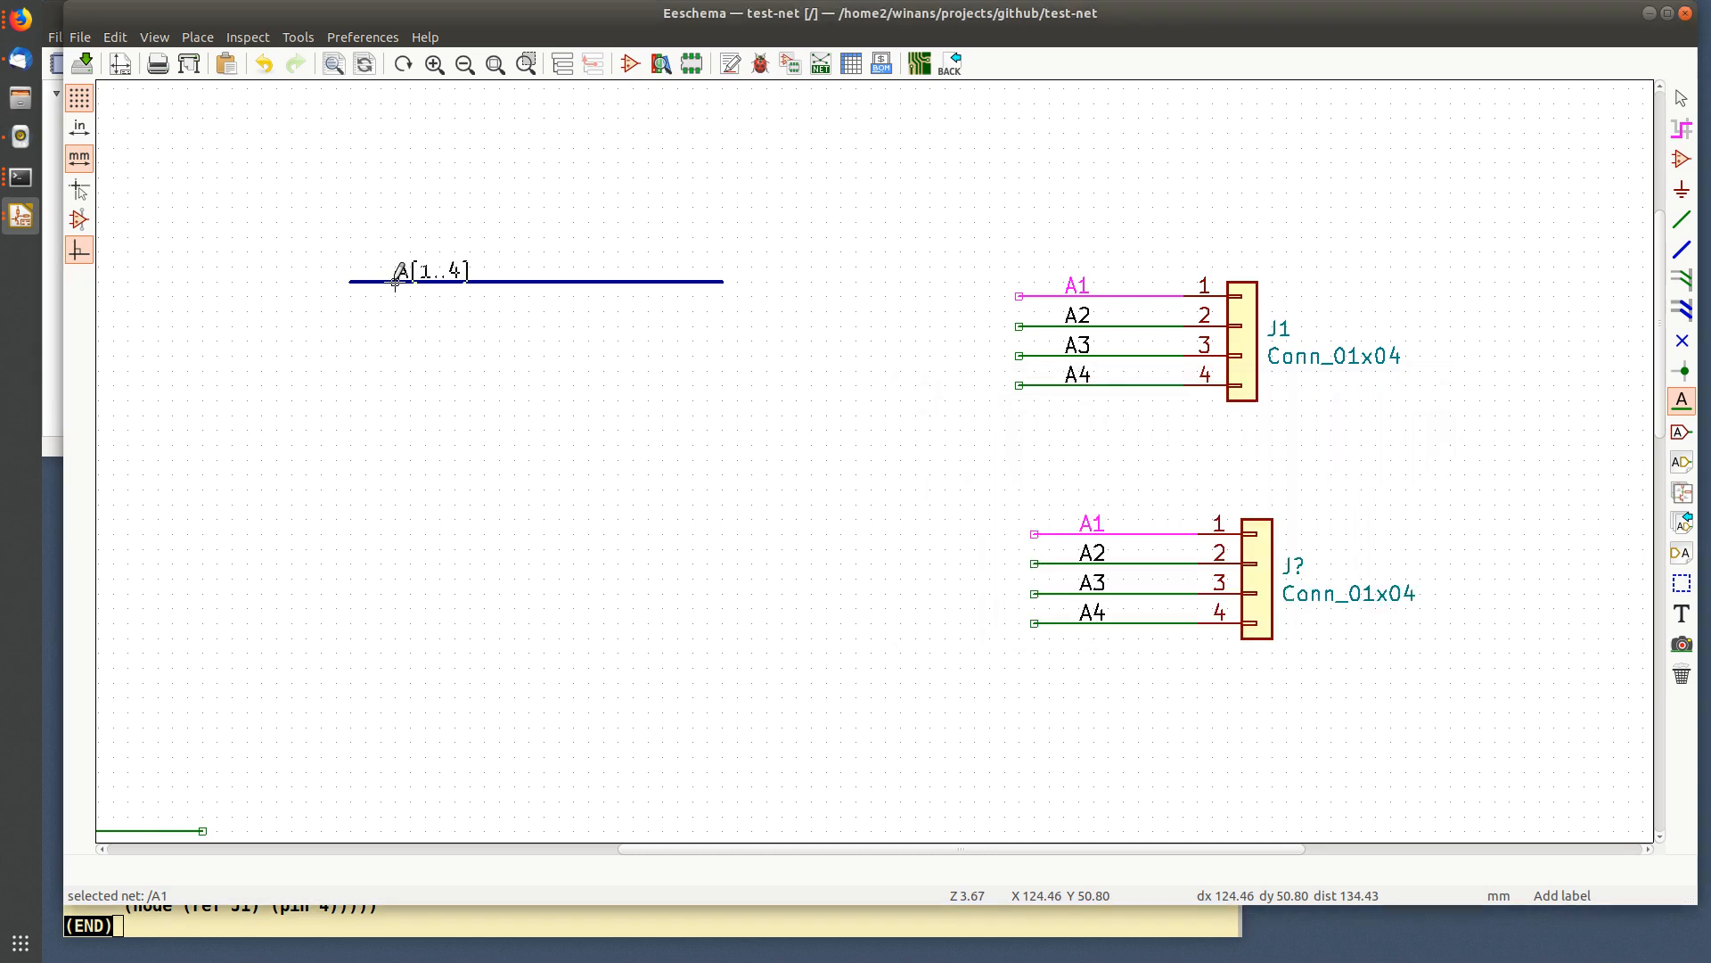
pyautogui.press('Escape')
pyautogui.hotkey('ctrl', 's')
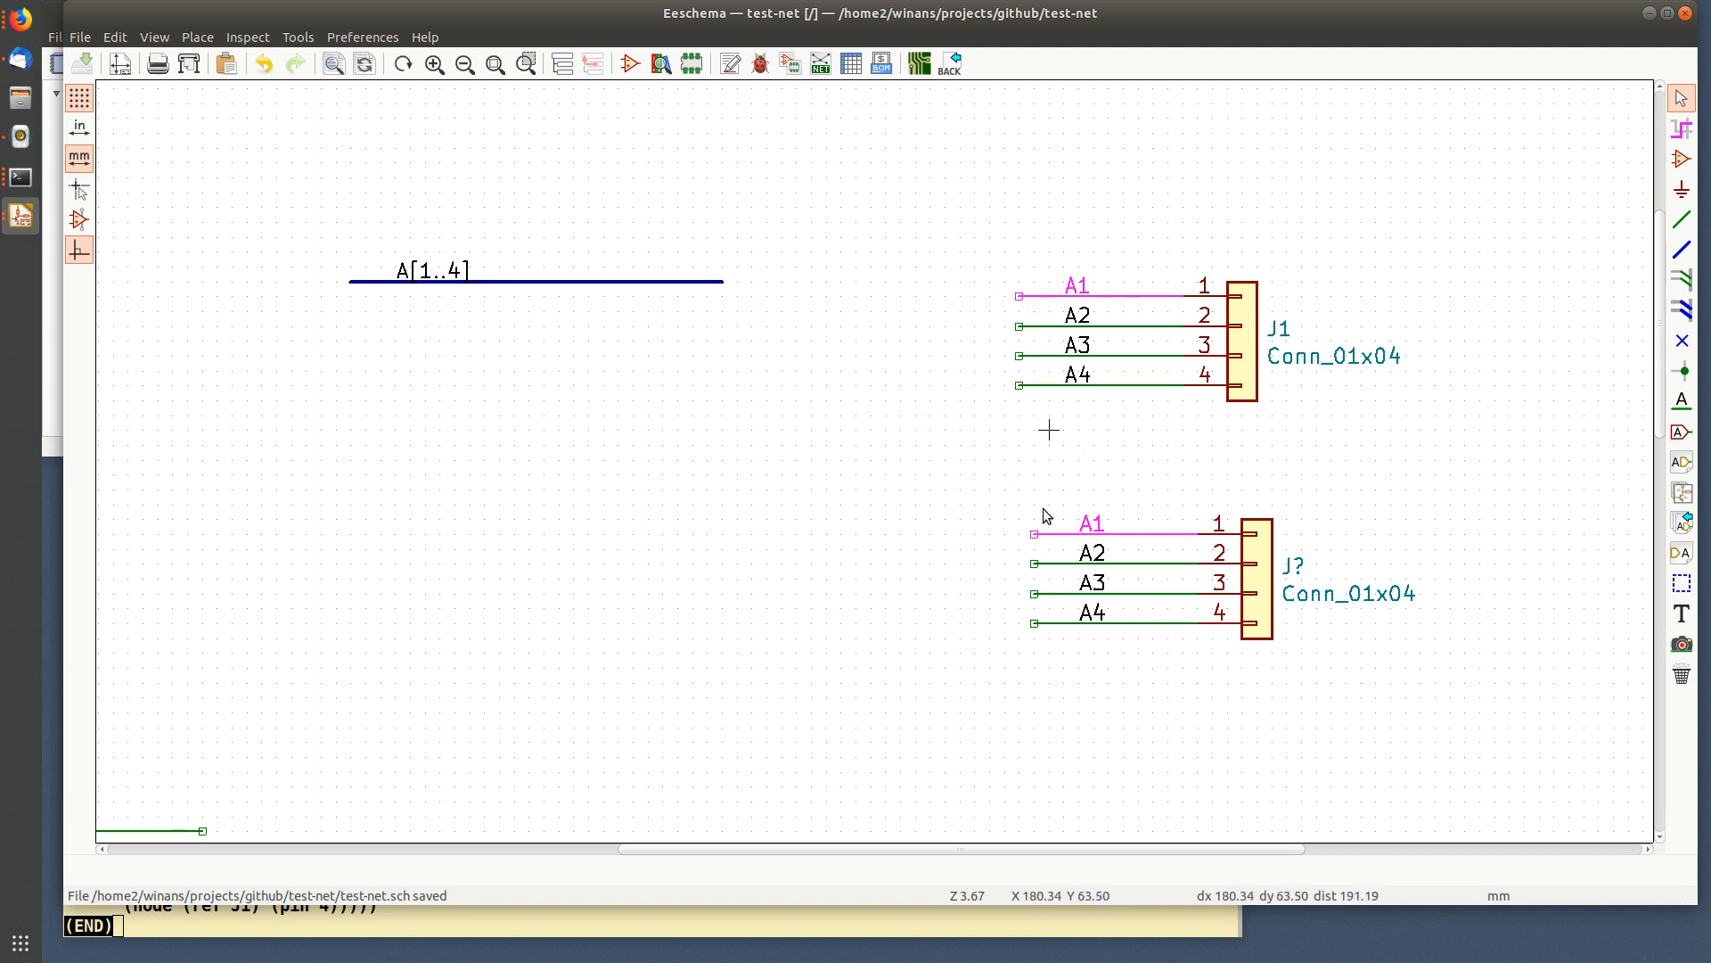
# - Clear the old highlighting, highlight net A3 from the upper connector's pin 3 wire, and clear the highlighting again
pyautogui.click(1682, 129)
pyautogui.click(1096, 234)
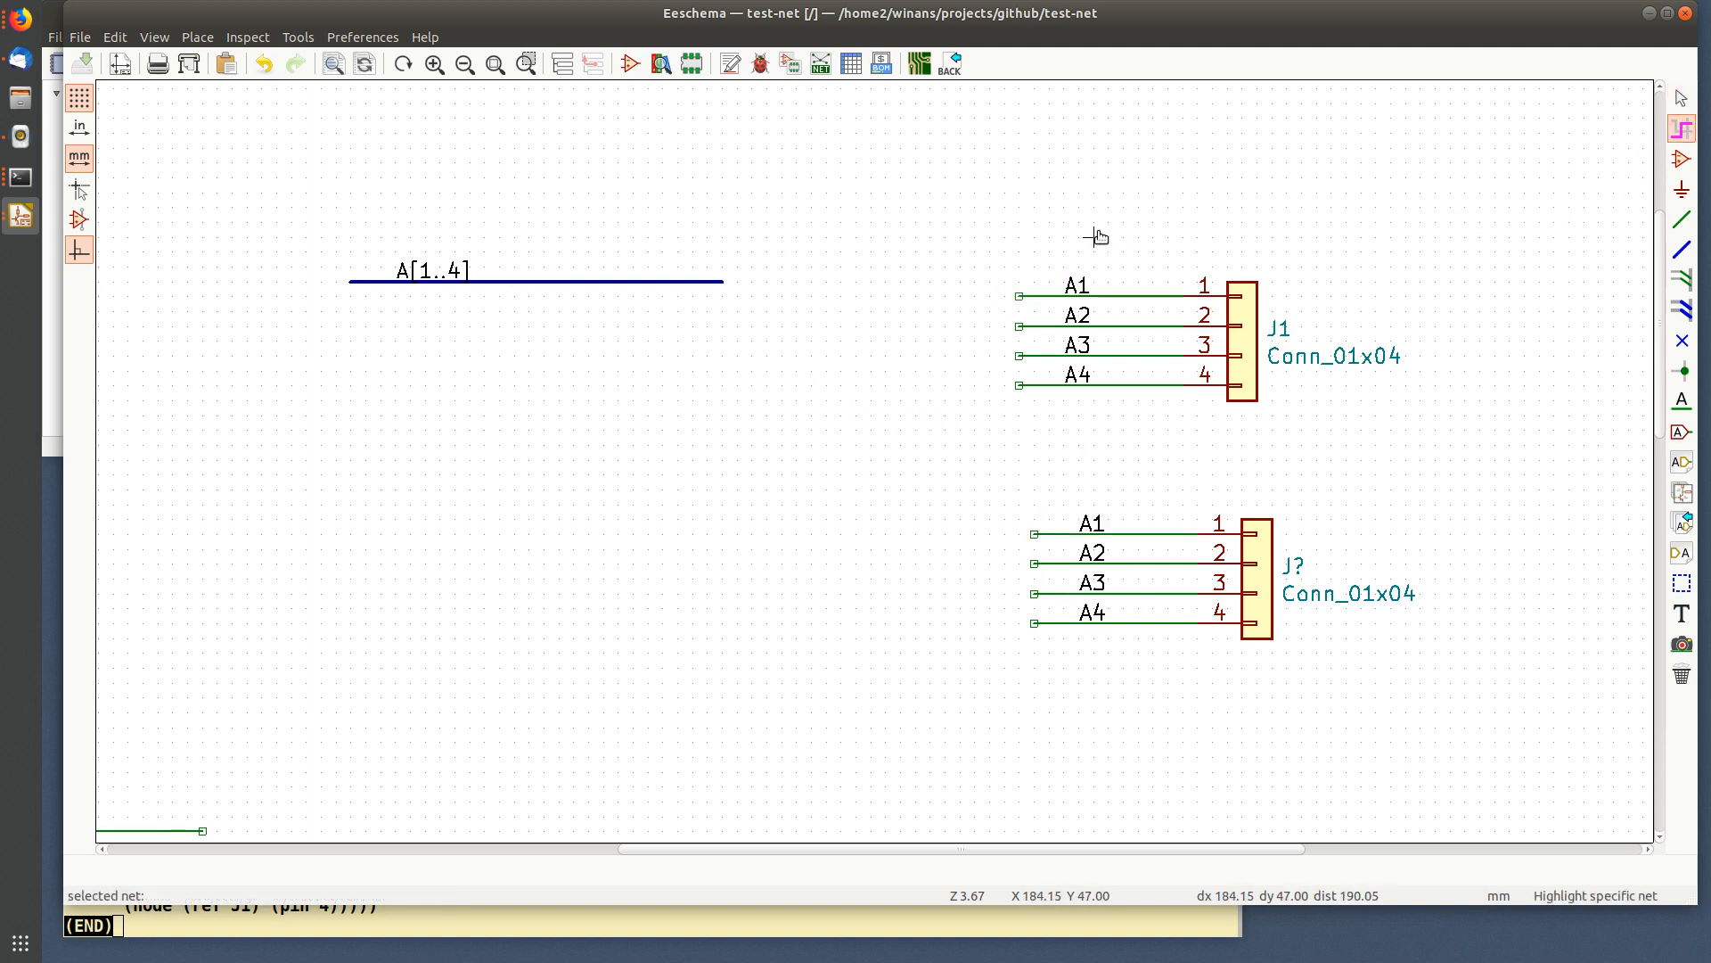
pyautogui.click(1108, 355)
pyautogui.click(691, 257)
pyautogui.press('Escape')
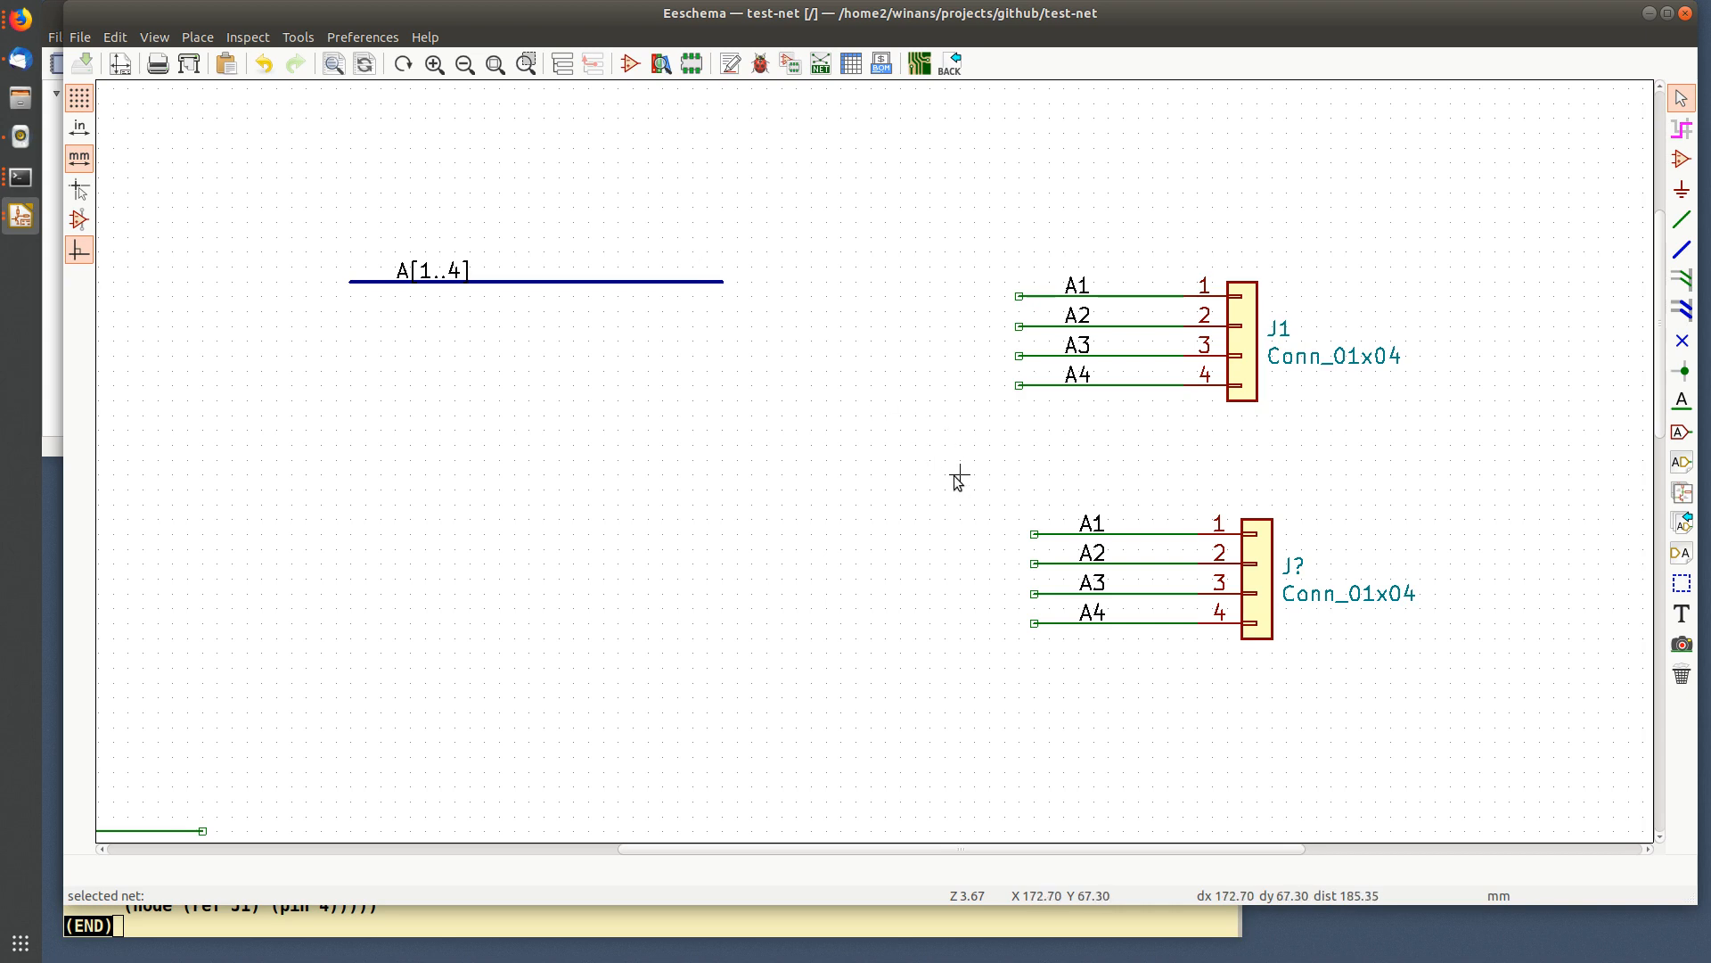
# - Copy the lower connector with its four labelled wires and paste the copy below it as a third connector
pyautogui.moveTo(936, 473); pyautogui.dragTo(844, 402, button='middle')
pyautogui.moveTo(830, 388); pyautogui.dragTo(1289, 611)
pyautogui.hotkey('ctrl', 'c')
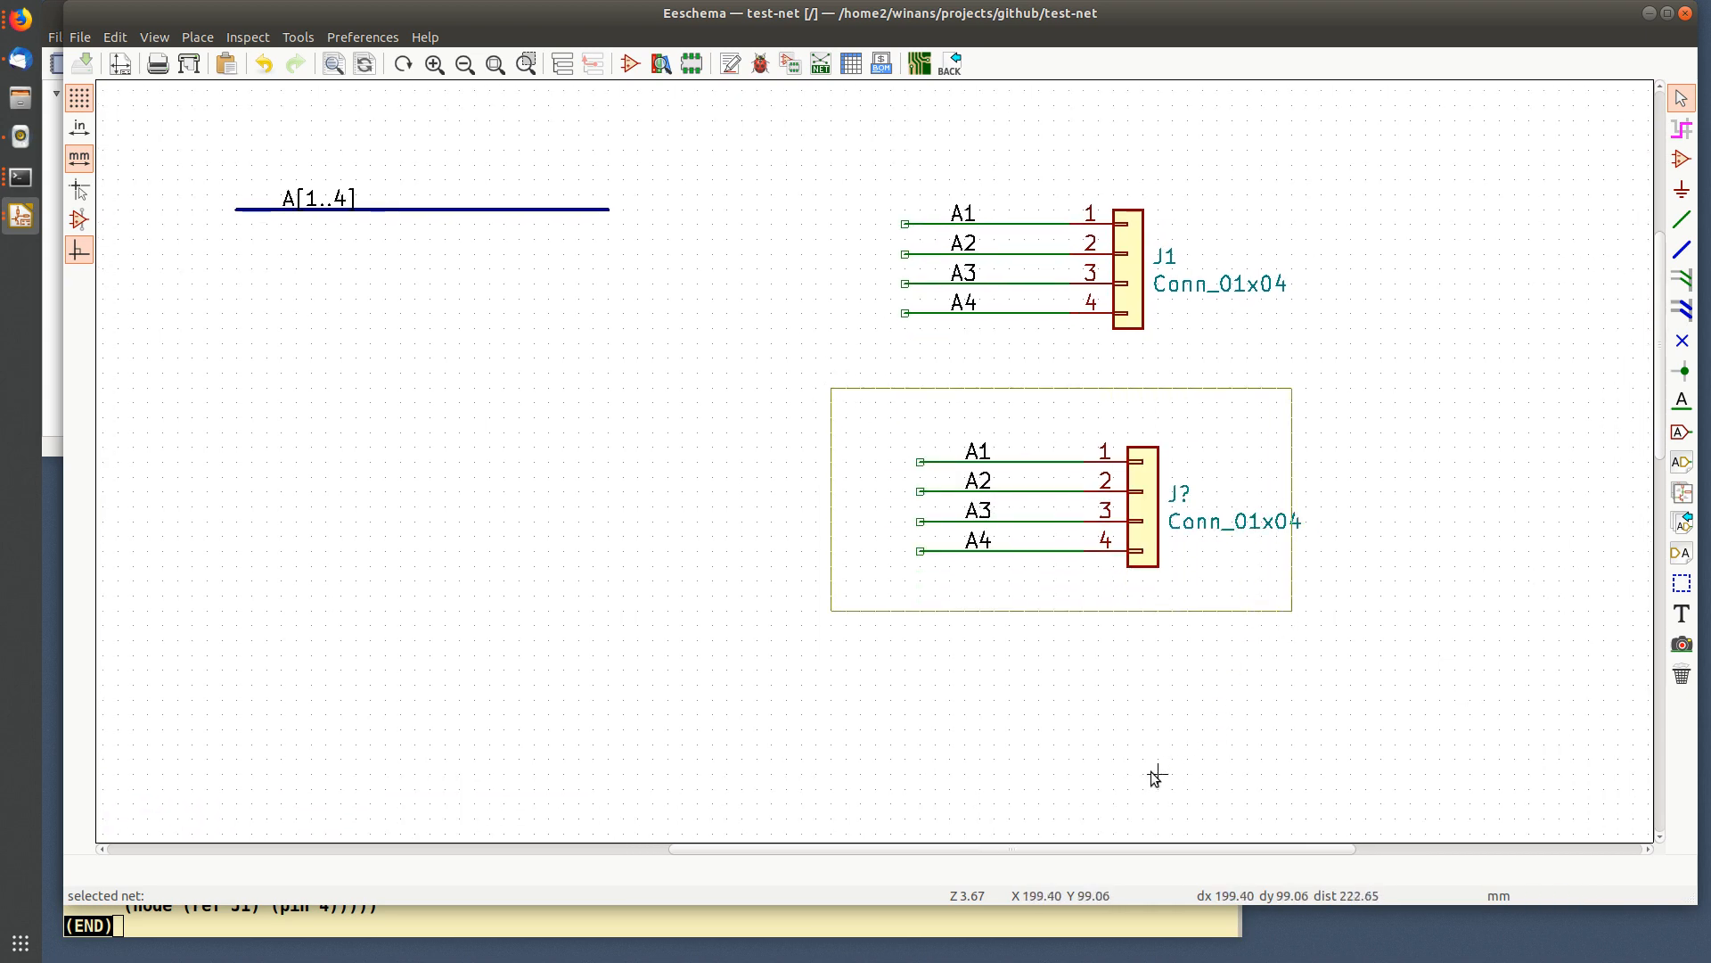
pyautogui.hotkey('ctrl', 'v')
pyautogui.click(1276, 805)
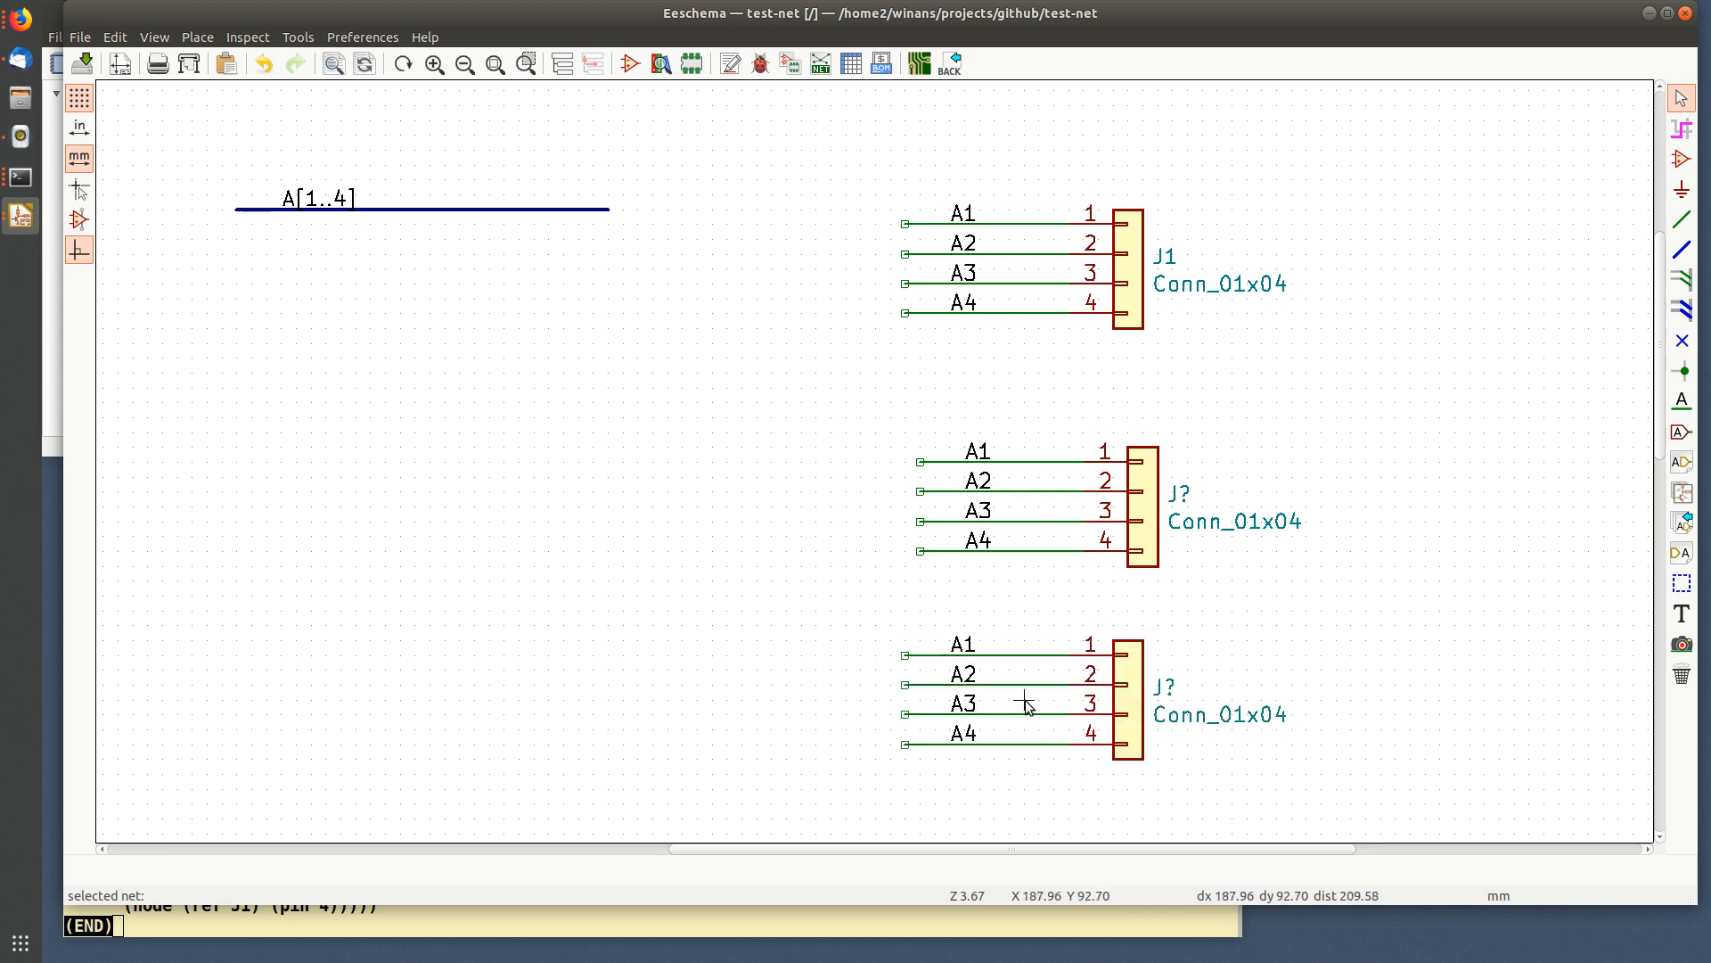
# - Delete the labels A1, A2, A3 and A4 from the third connector's wires
pyautogui.click(965, 647)
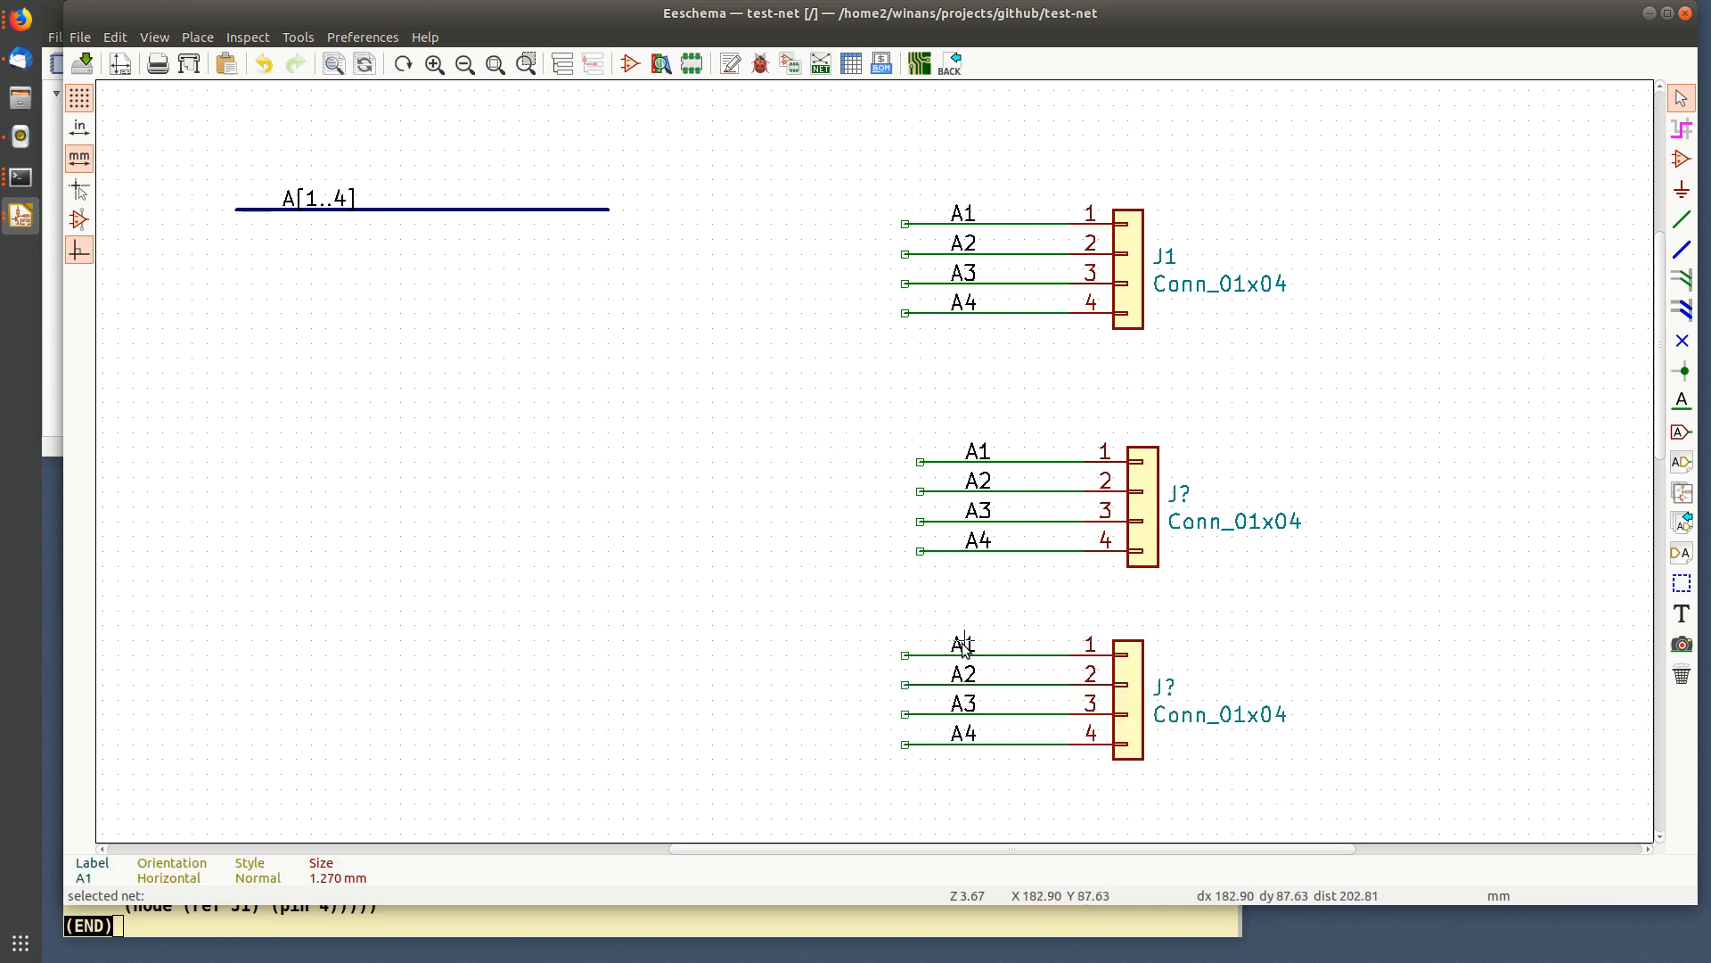
pyautogui.press('Delete')
pyautogui.press('Delete')
pyautogui.press('Delete')
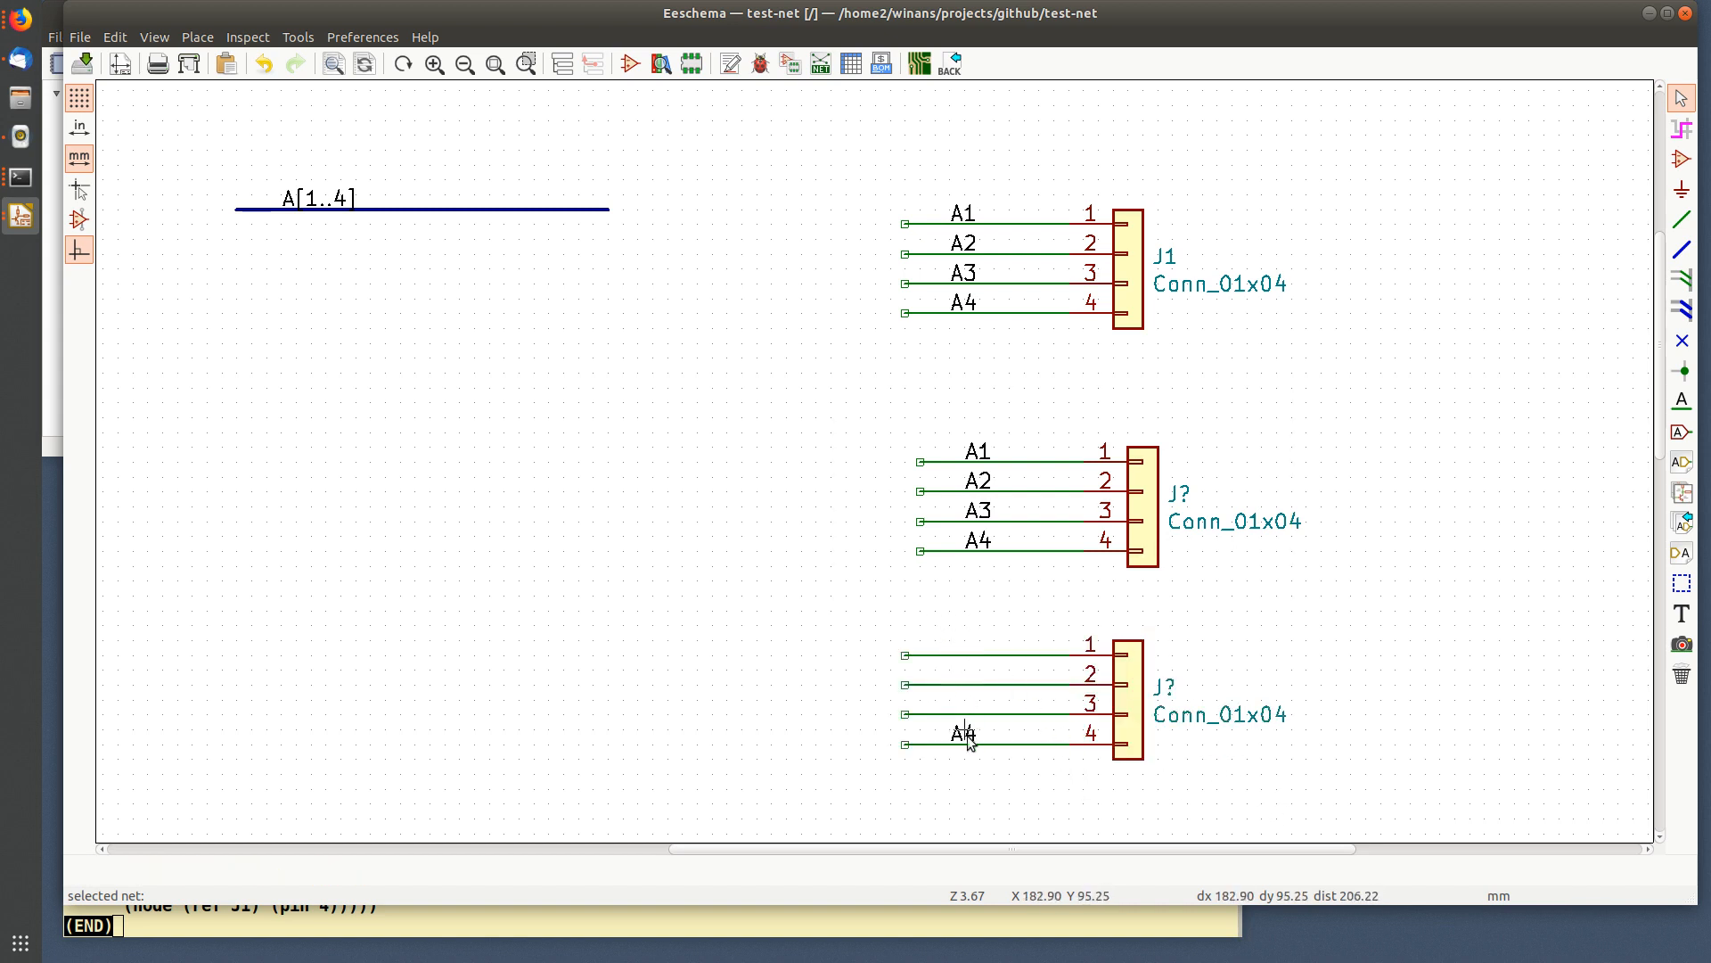
pyautogui.press('Delete')
# - Label the third connector's wires B1, B2, B3 and B4 from pin 1 to pin 4, and save the schematic
pyautogui.click(1682, 400)
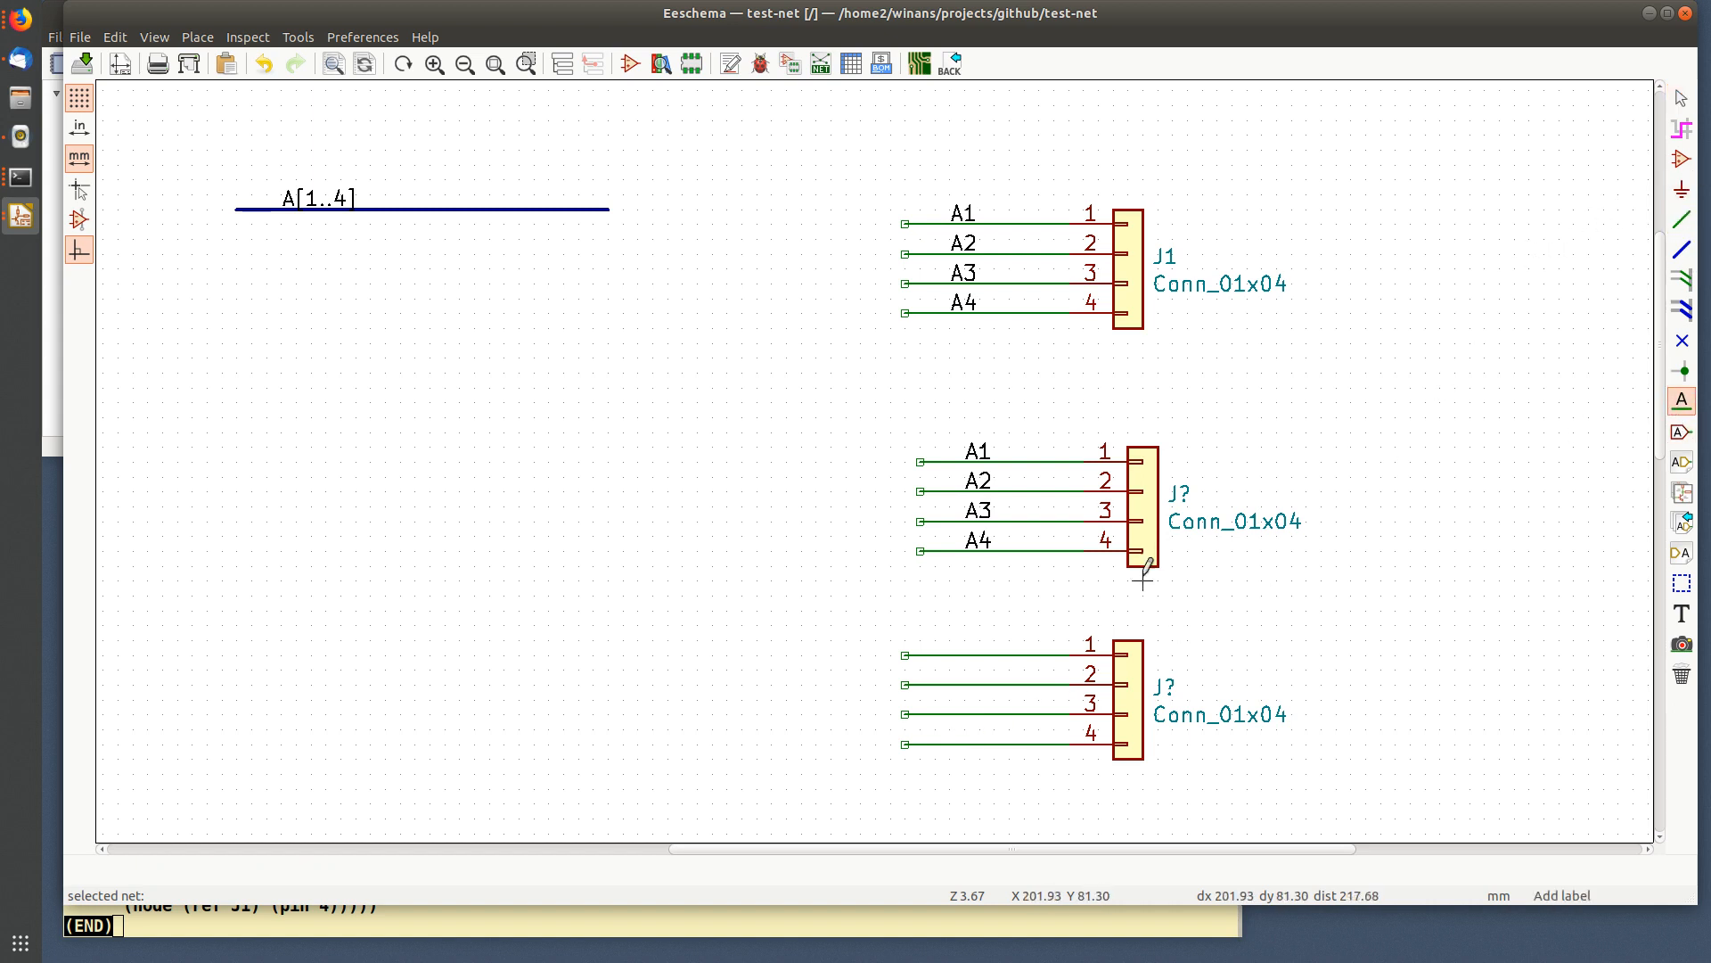
pyautogui.click(965, 656)
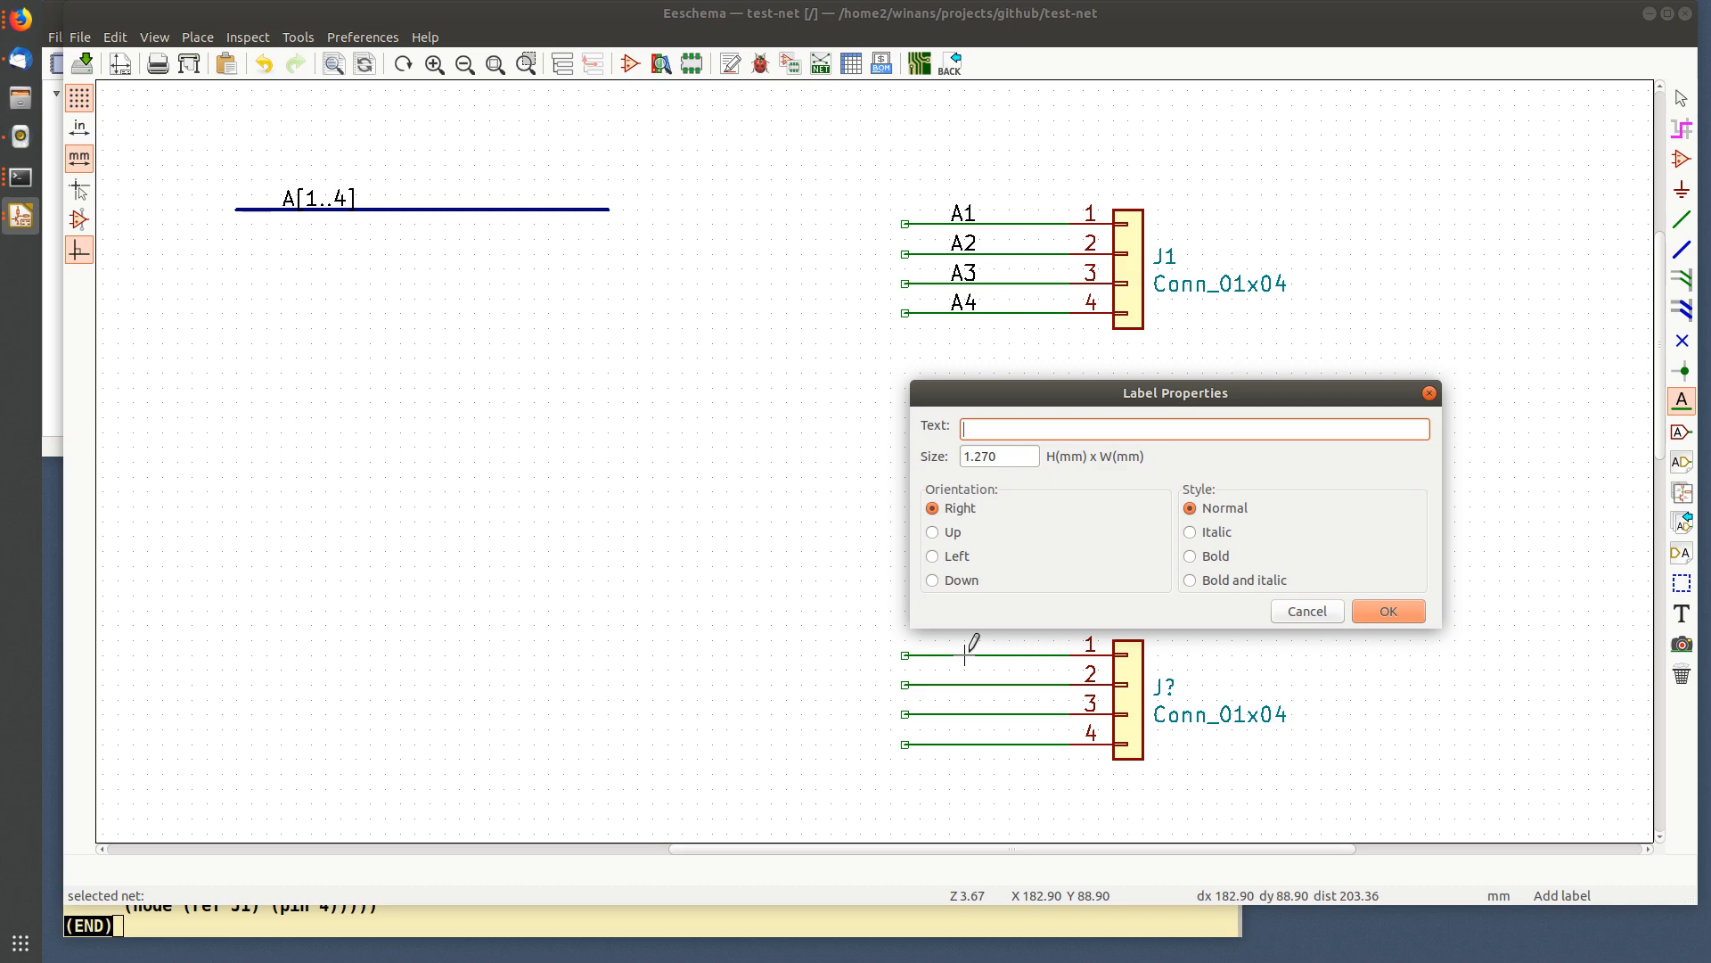
pyautogui.press('Return')
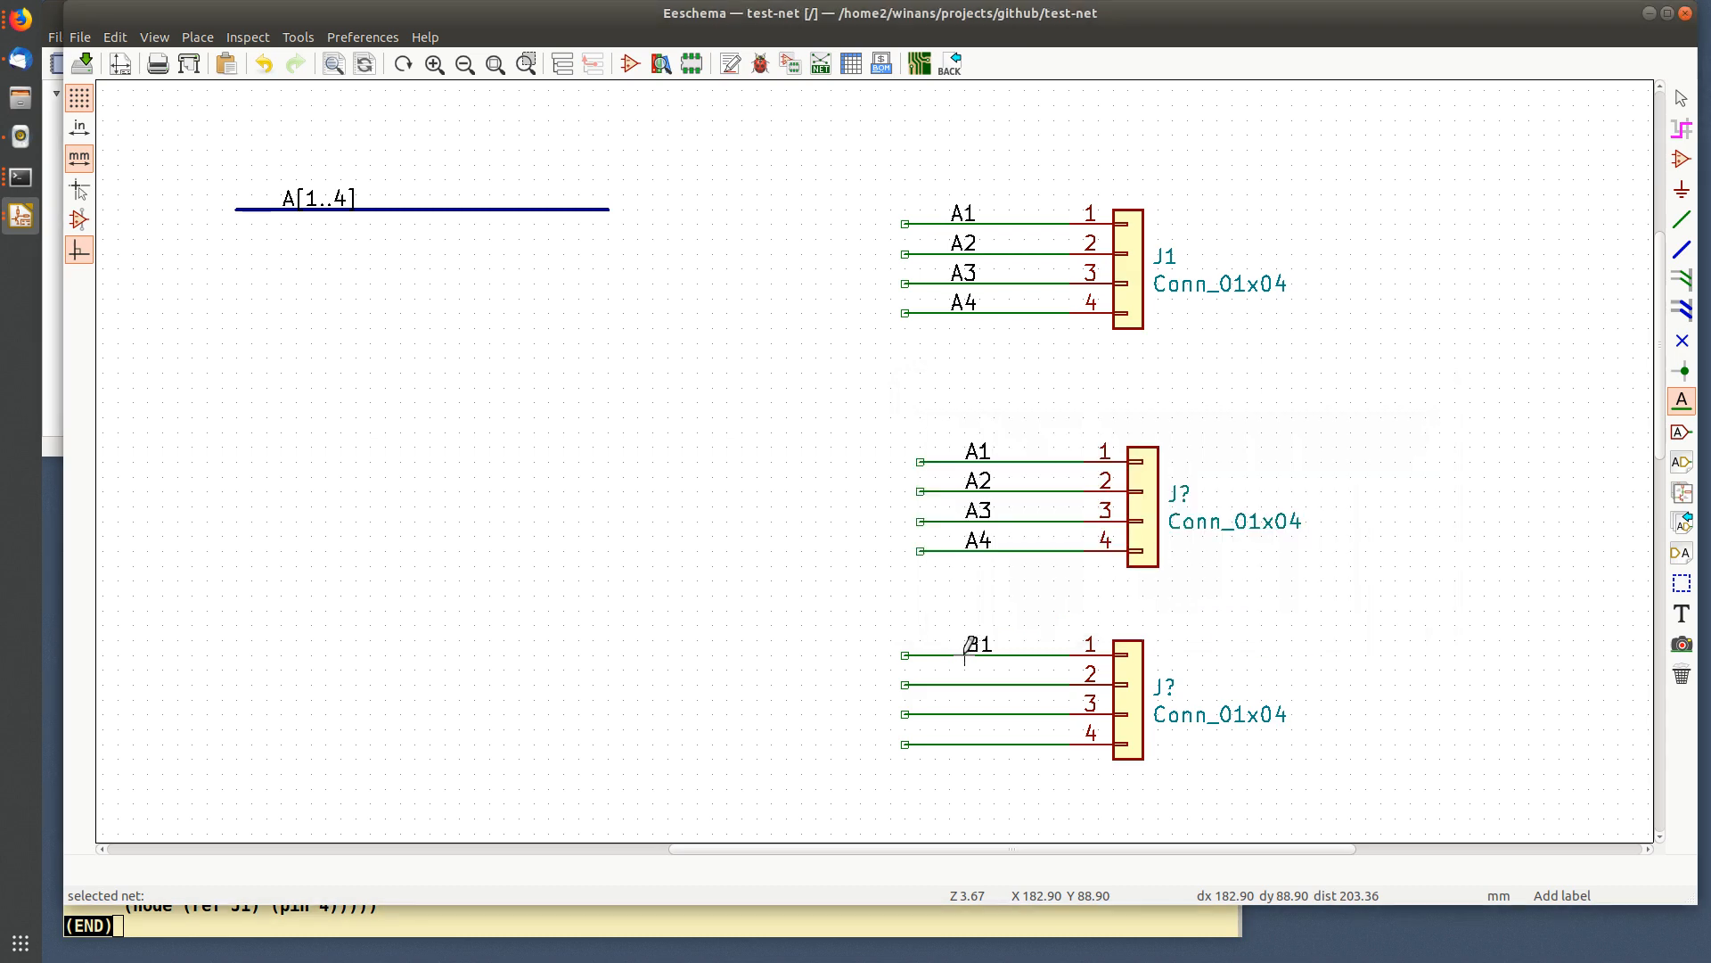
pyautogui.press('Escape')
pyautogui.press('Insert')
pyautogui.press('Insert')
pyautogui.press('Insert')
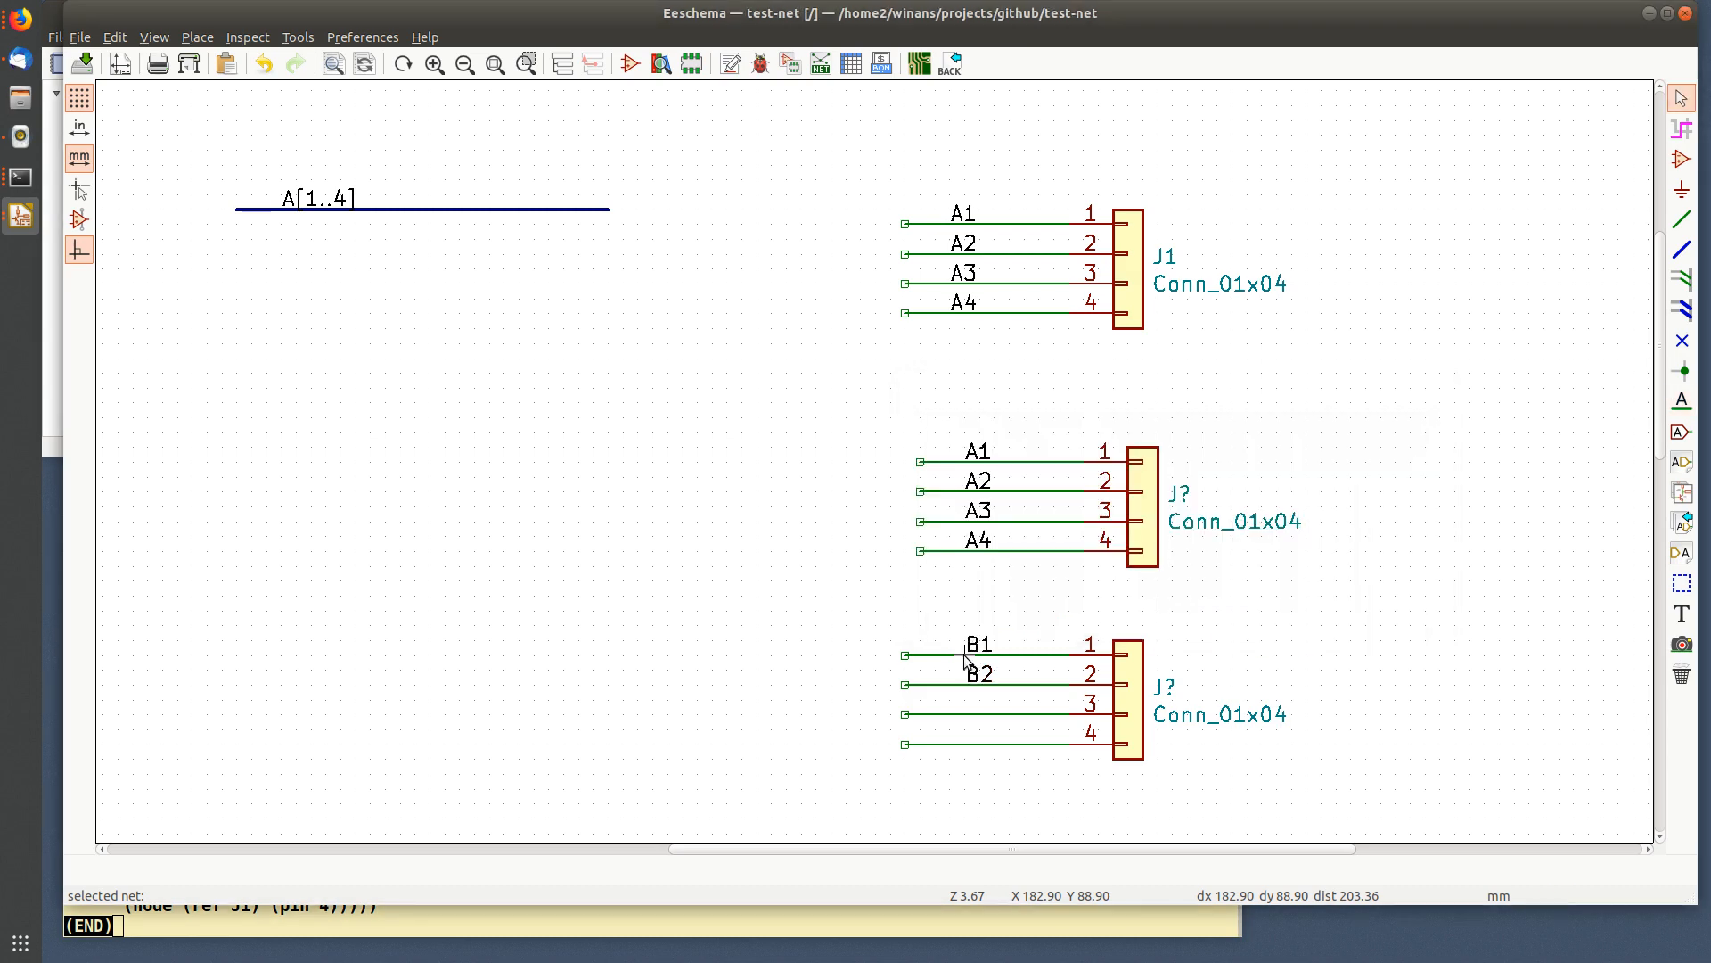
pyautogui.hotkey('ctrl', 's')
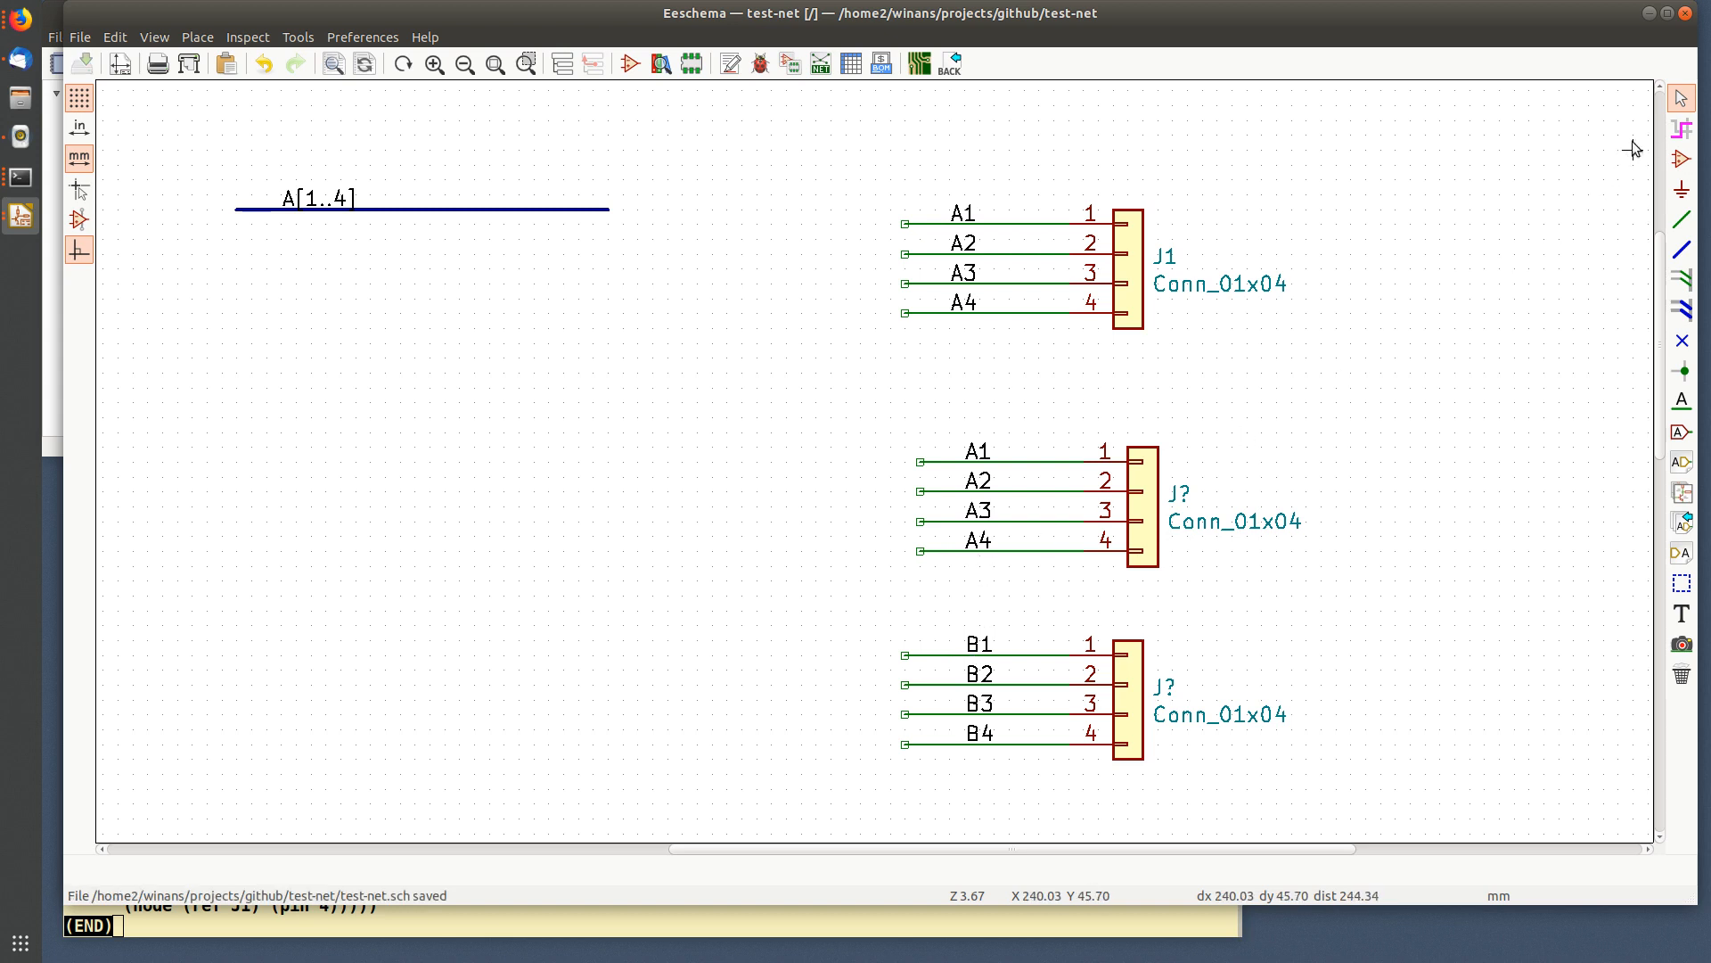
# - Highlight net A4 from the upper connector and net A1 from the middle connector, and clear the highlighting
pyautogui.click(1016, 311)
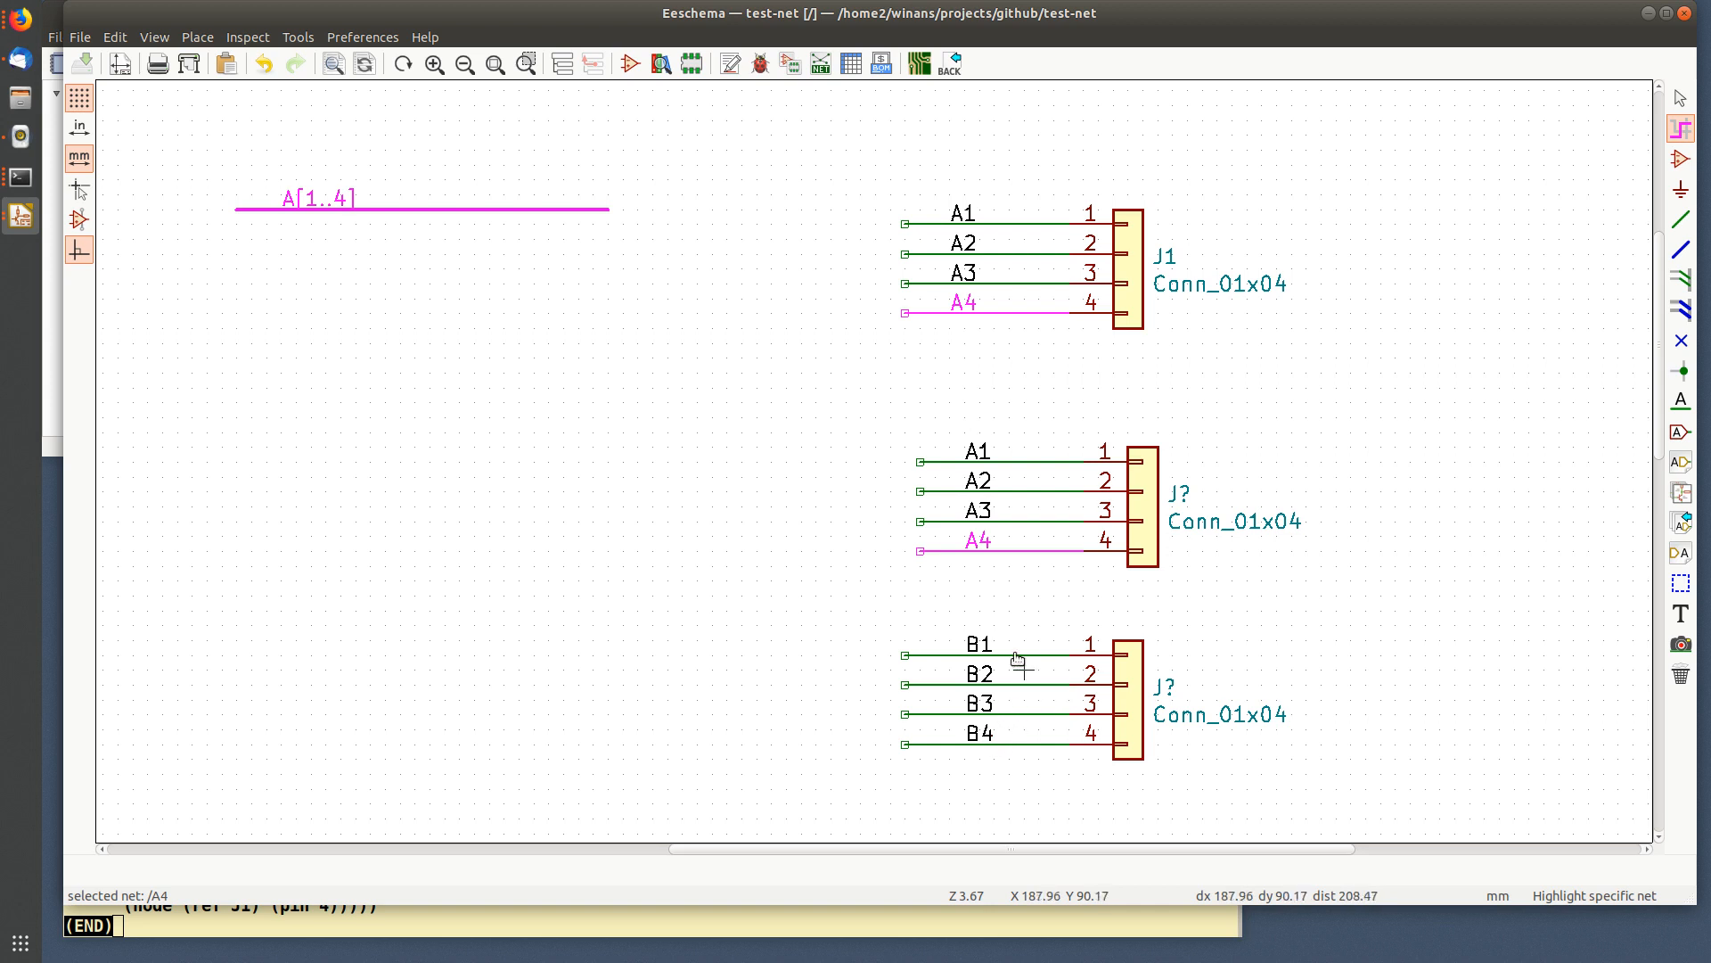
pyautogui.click(999, 460)
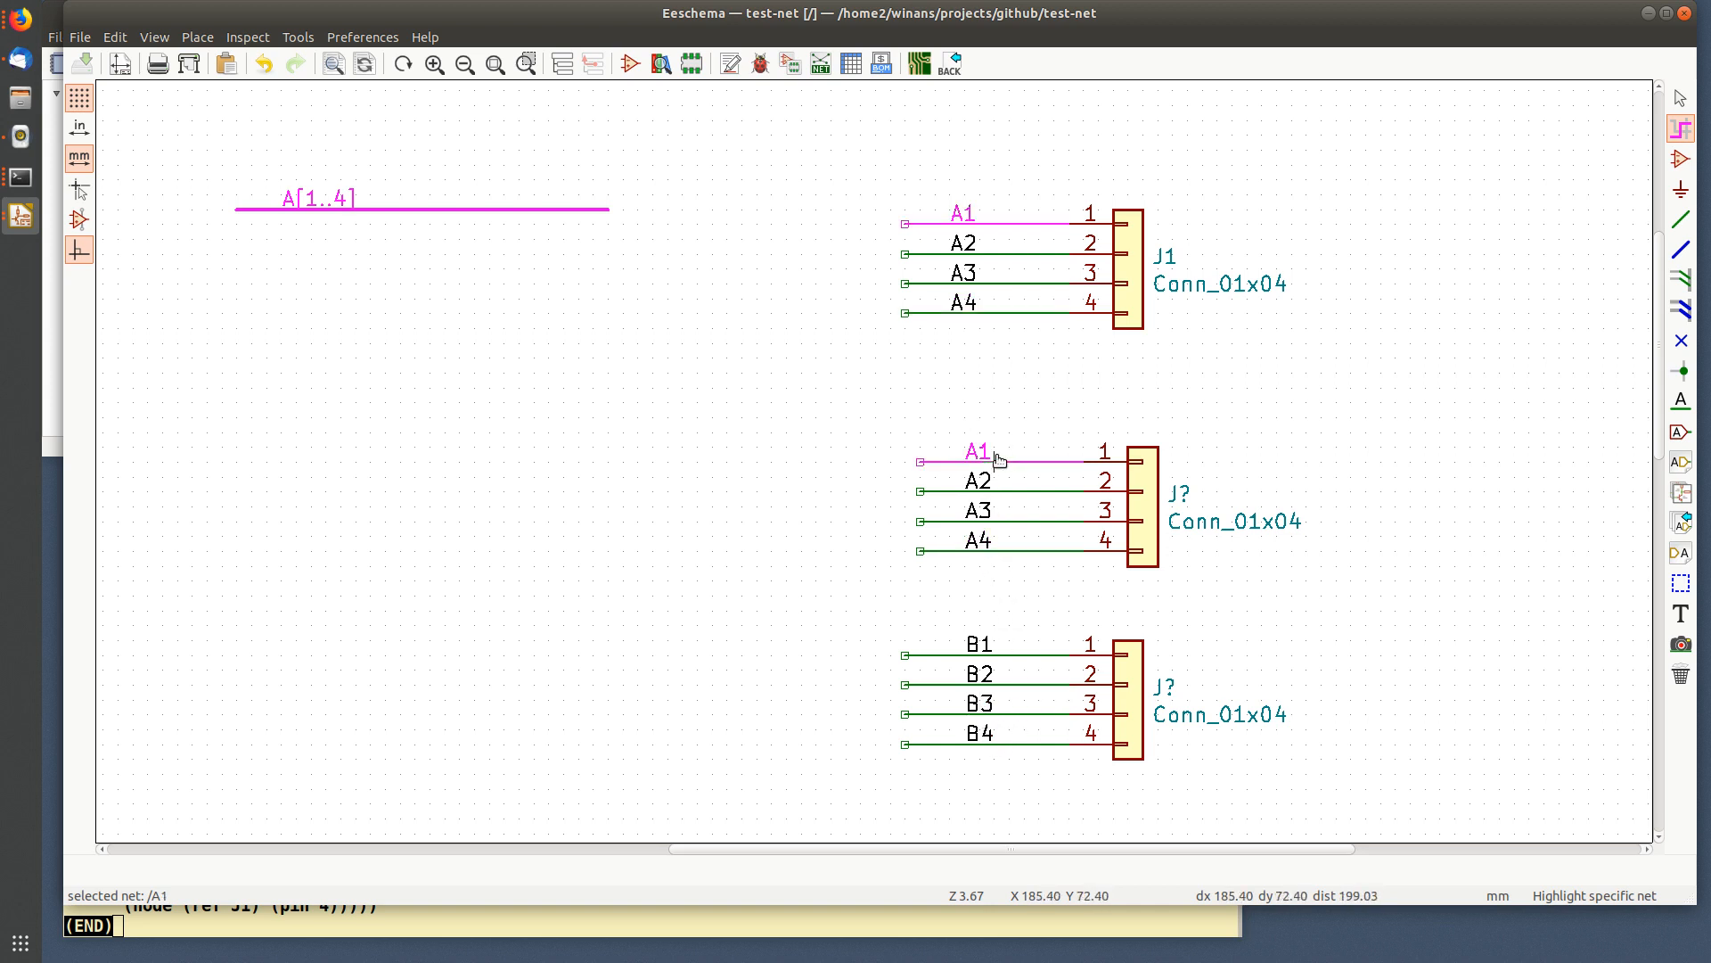
pyautogui.click(1515, 299)
# - Add a second label, B[1..4], to the horizontal bus beside A[1..4] and save the schematic
pyautogui.click(1682, 401)
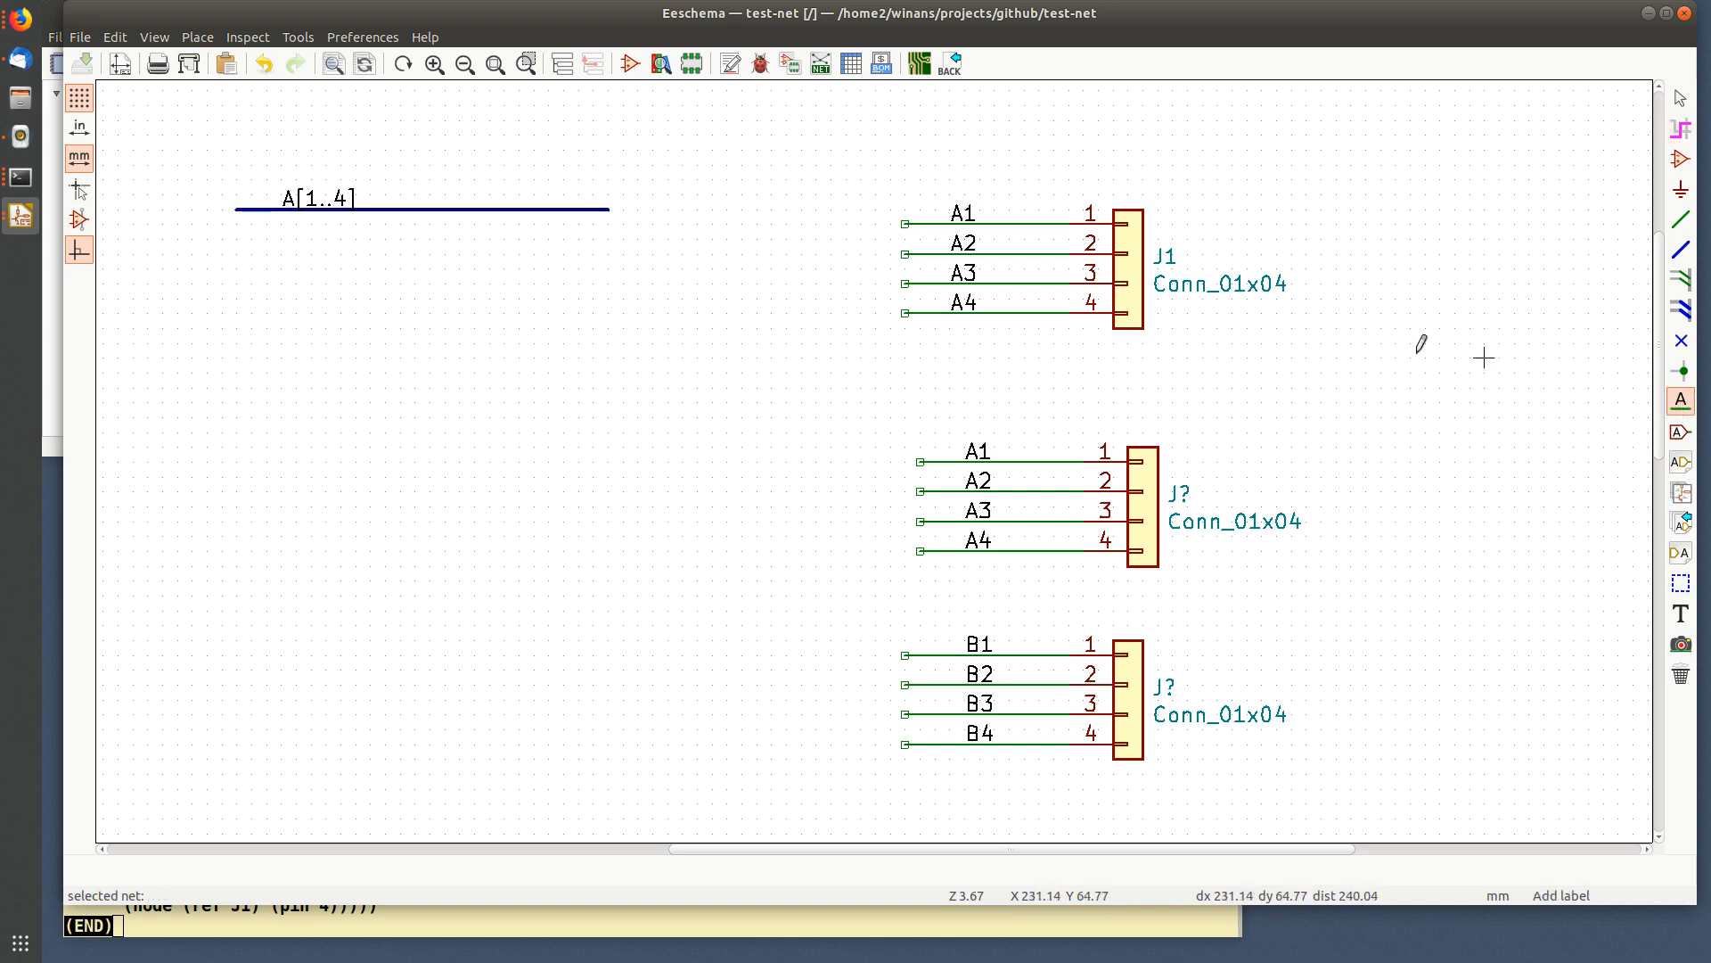
pyautogui.click(444, 209)
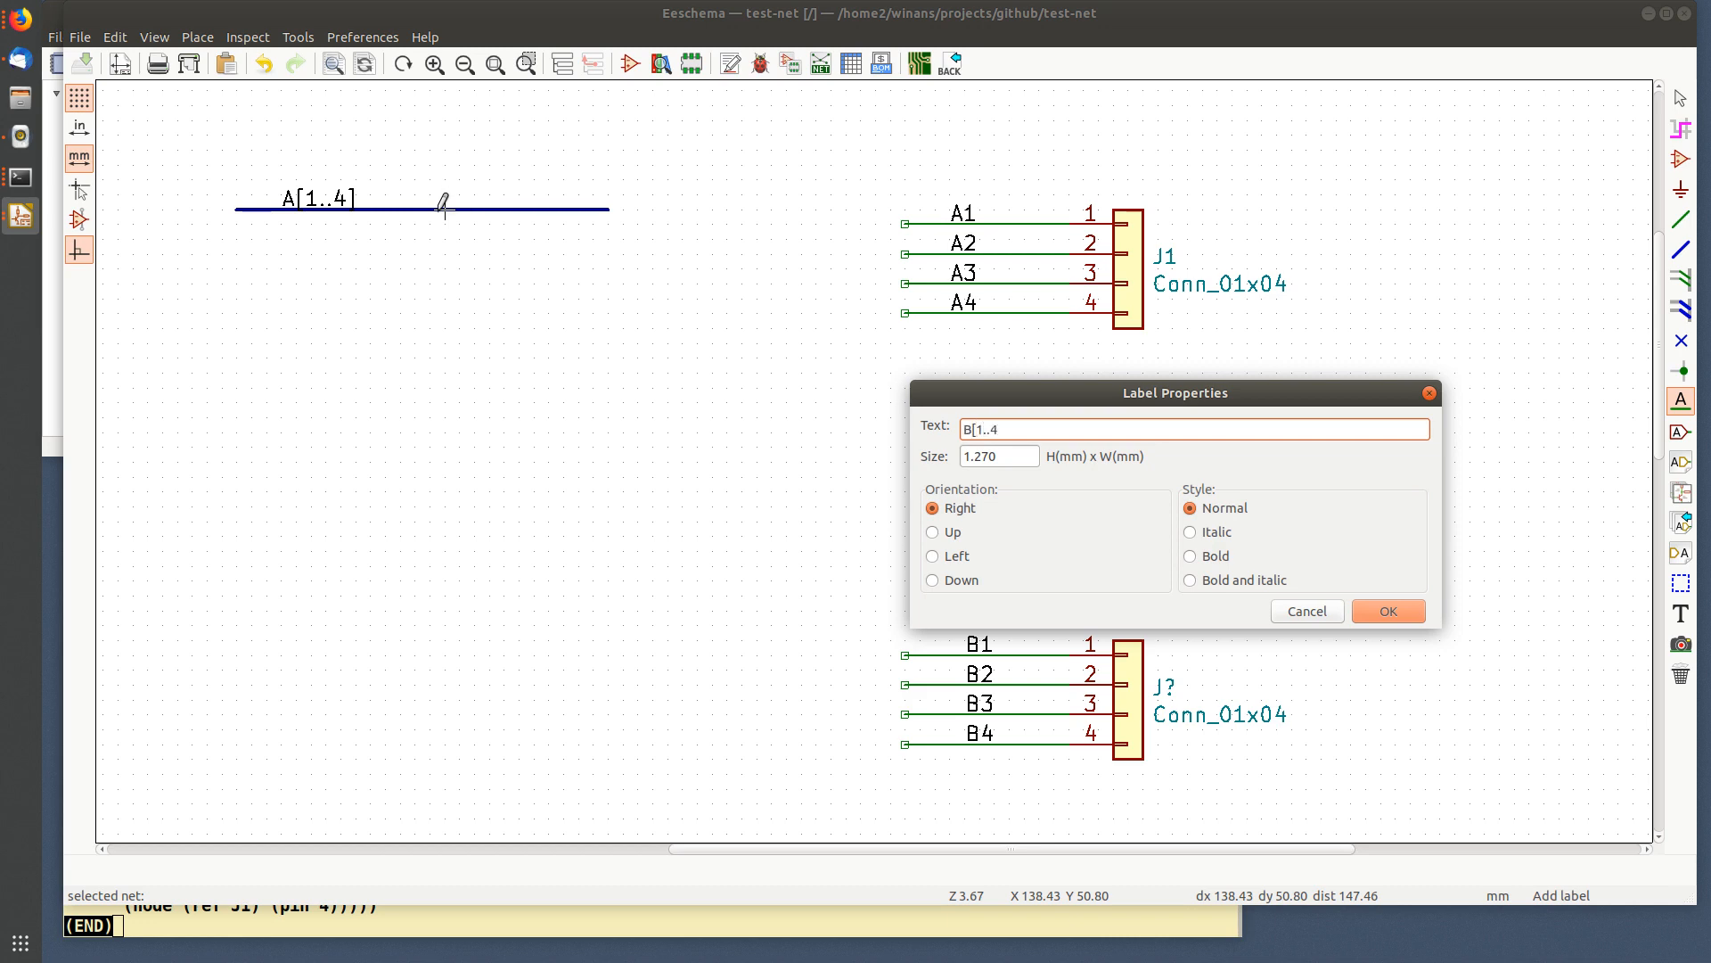
pyautogui.press('Return')
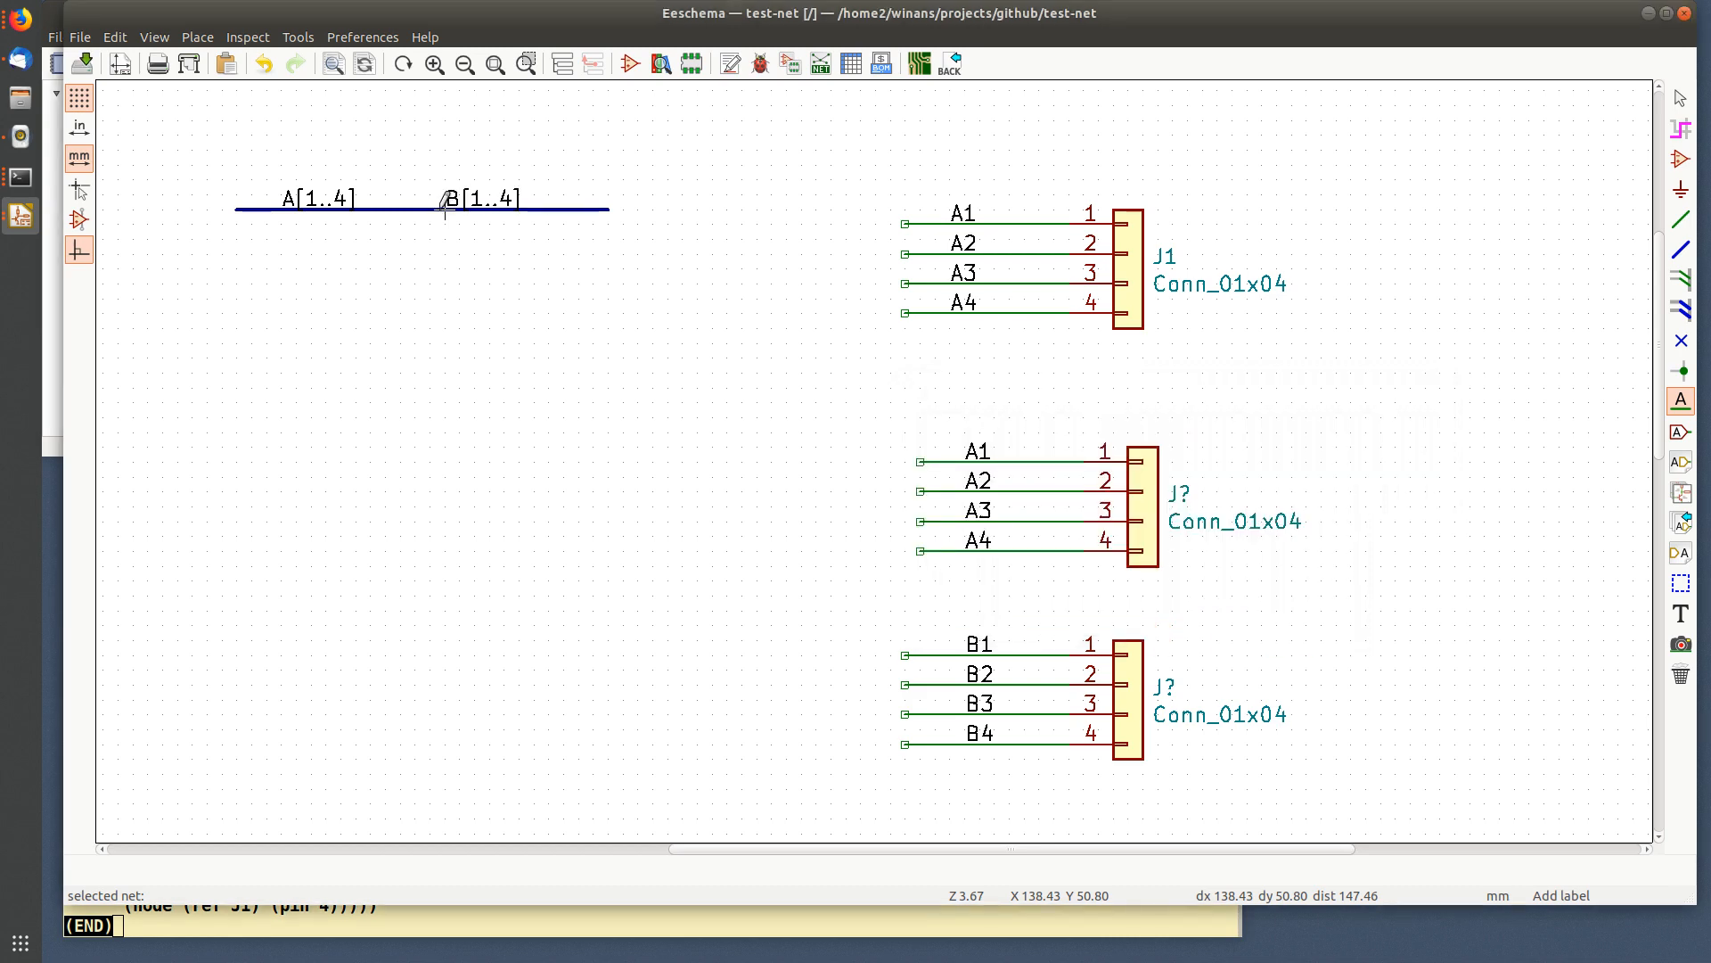
pyautogui.press('Escape')
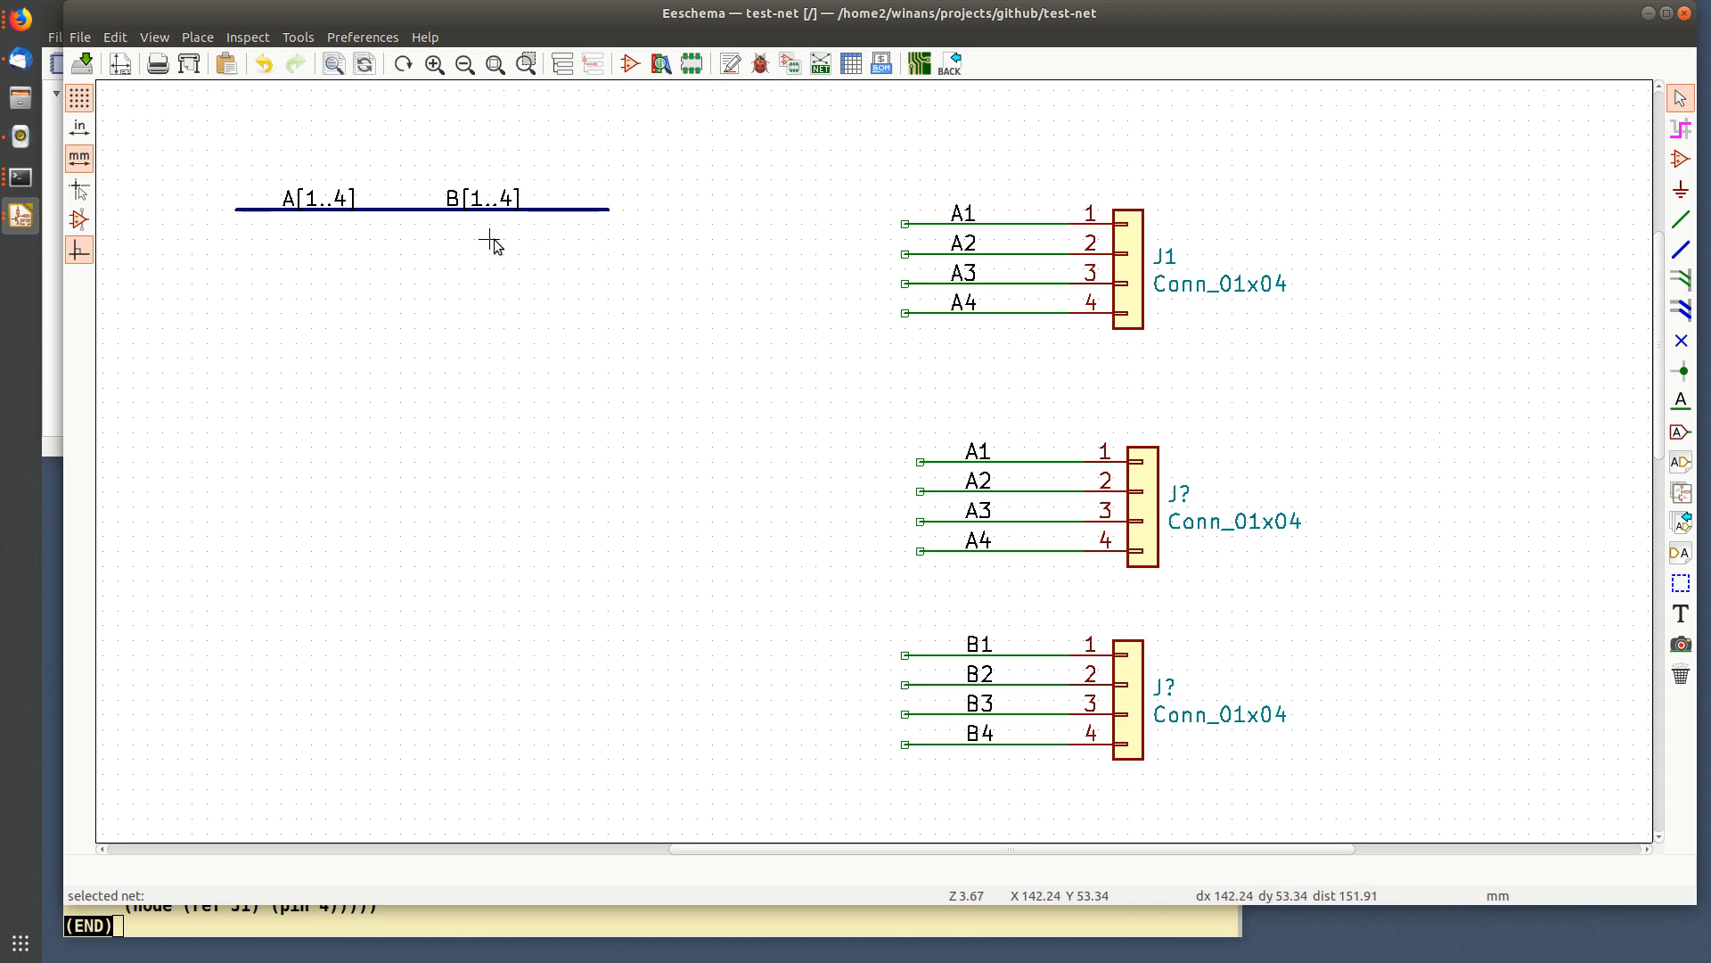
pyautogui.hotkey('ctrl', 's')
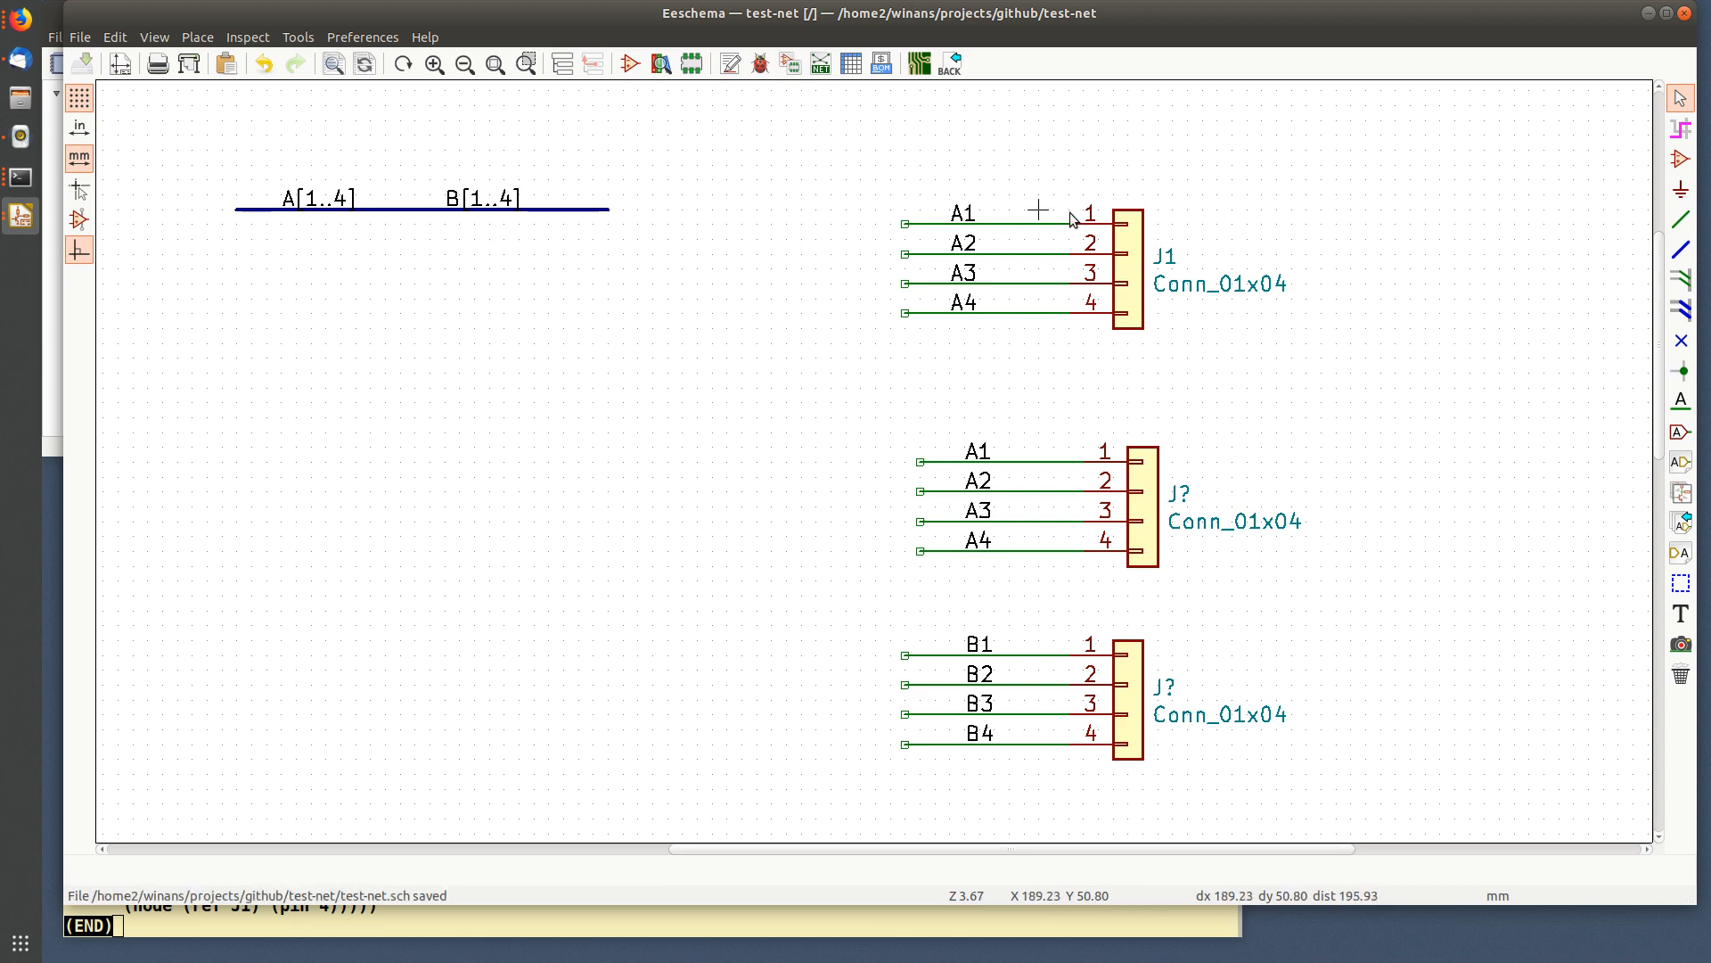
# - Highlight nets A1, A2, A3 and A4 in turn to examine how the doubly labelled bus links them, and clear the highlighting
pyautogui.click(1680, 129)
pyautogui.click(1016, 223)
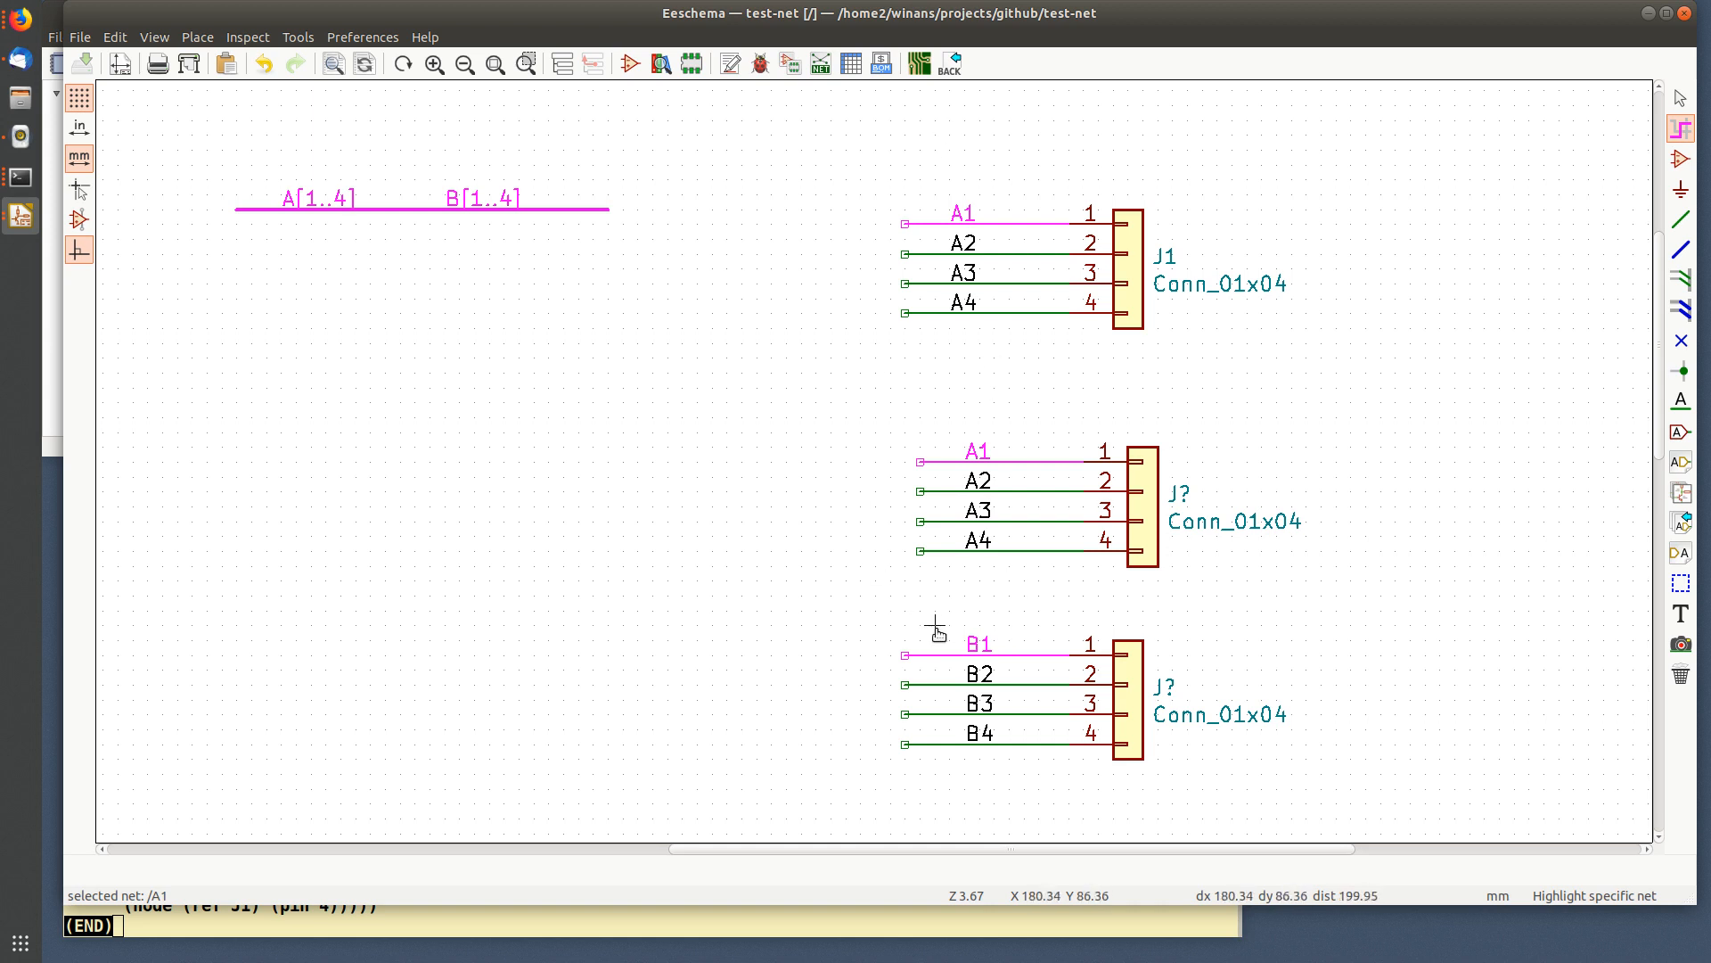
pyautogui.click(1012, 491)
pyautogui.click(1012, 521)
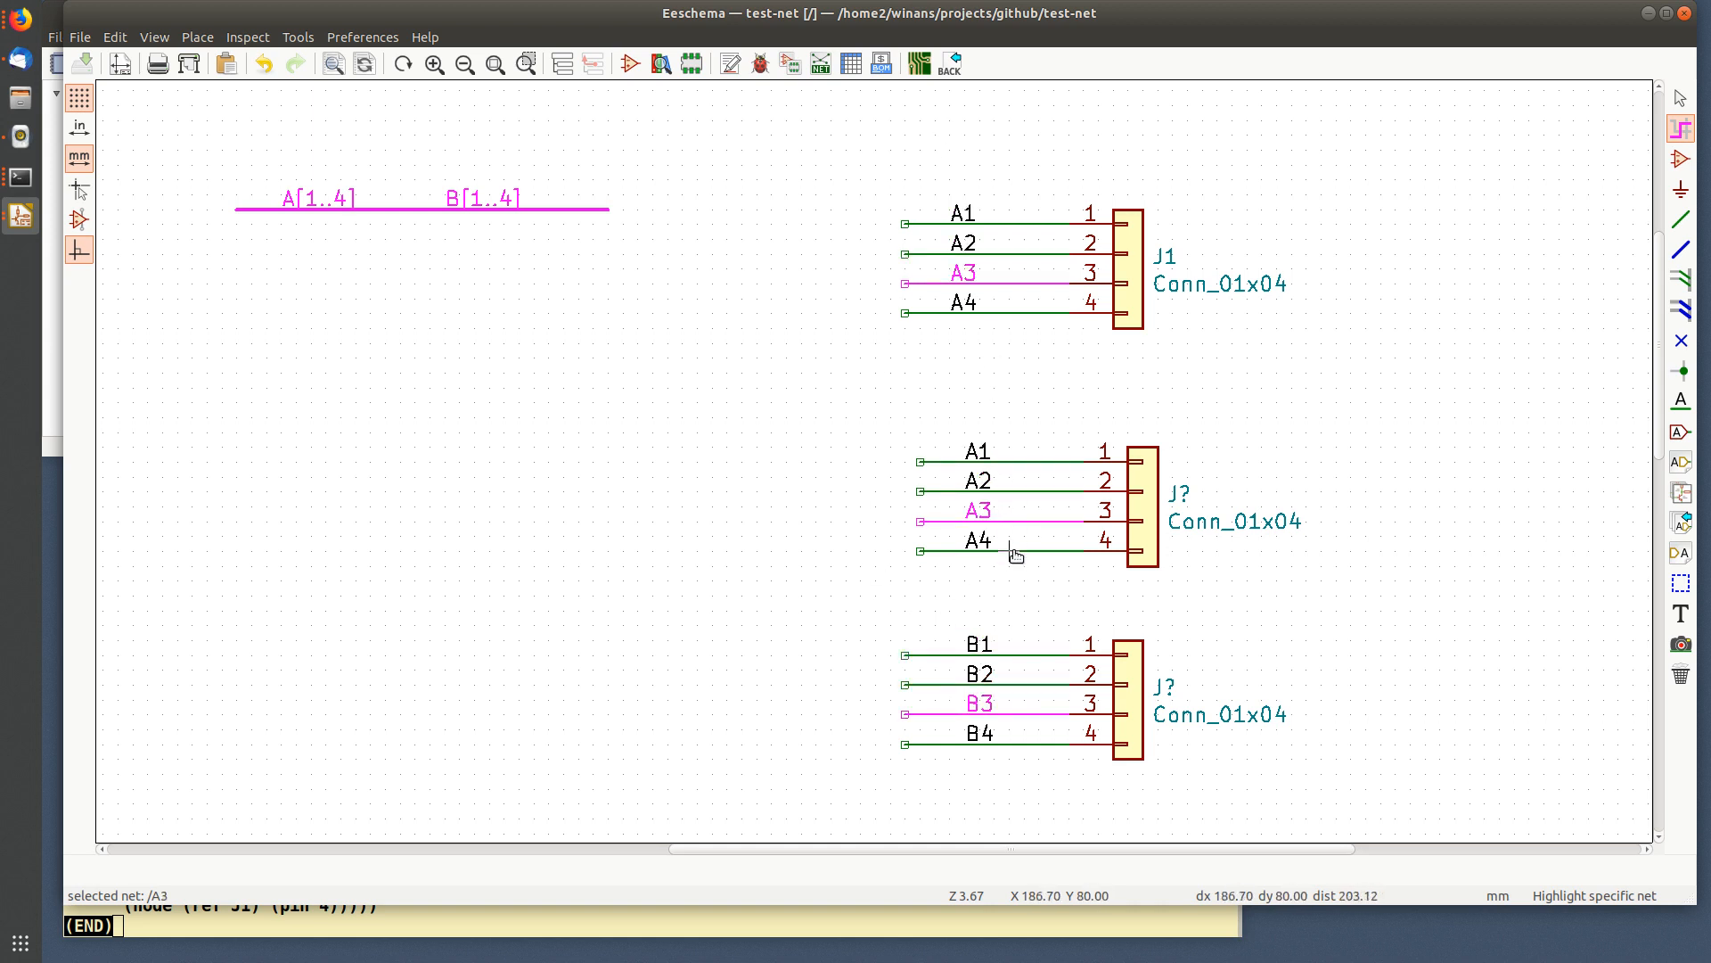
pyautogui.click(1014, 551)
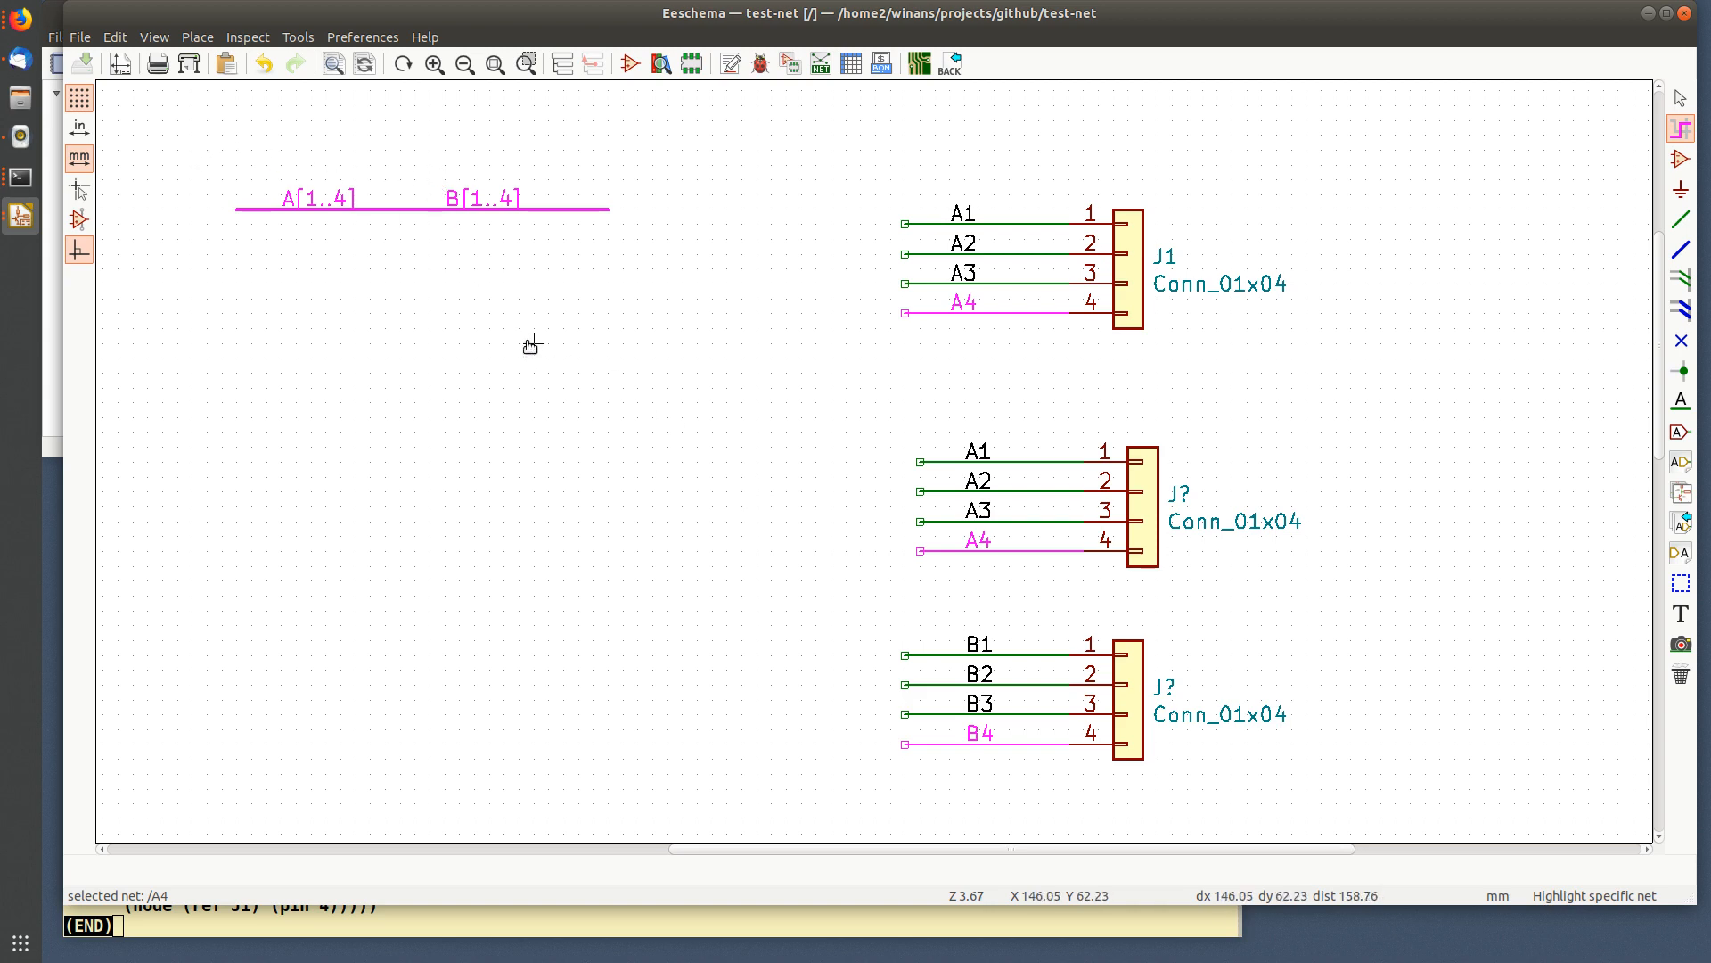
pyautogui.press('Escape')
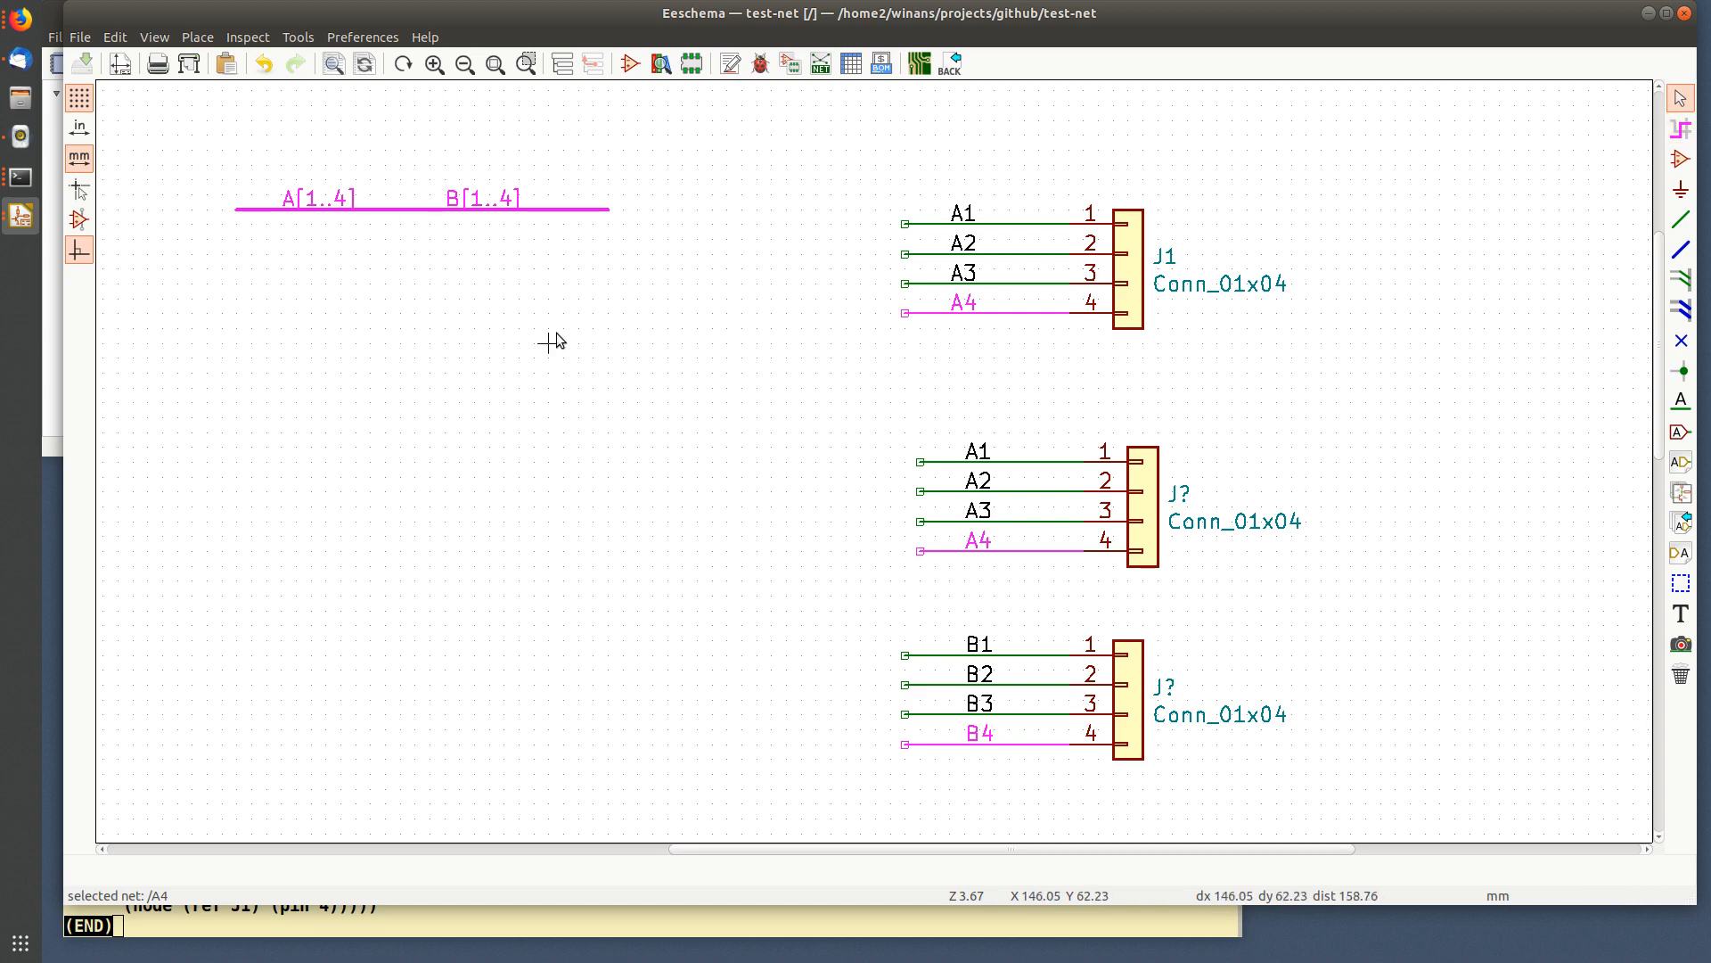
pyautogui.click(1680, 129)
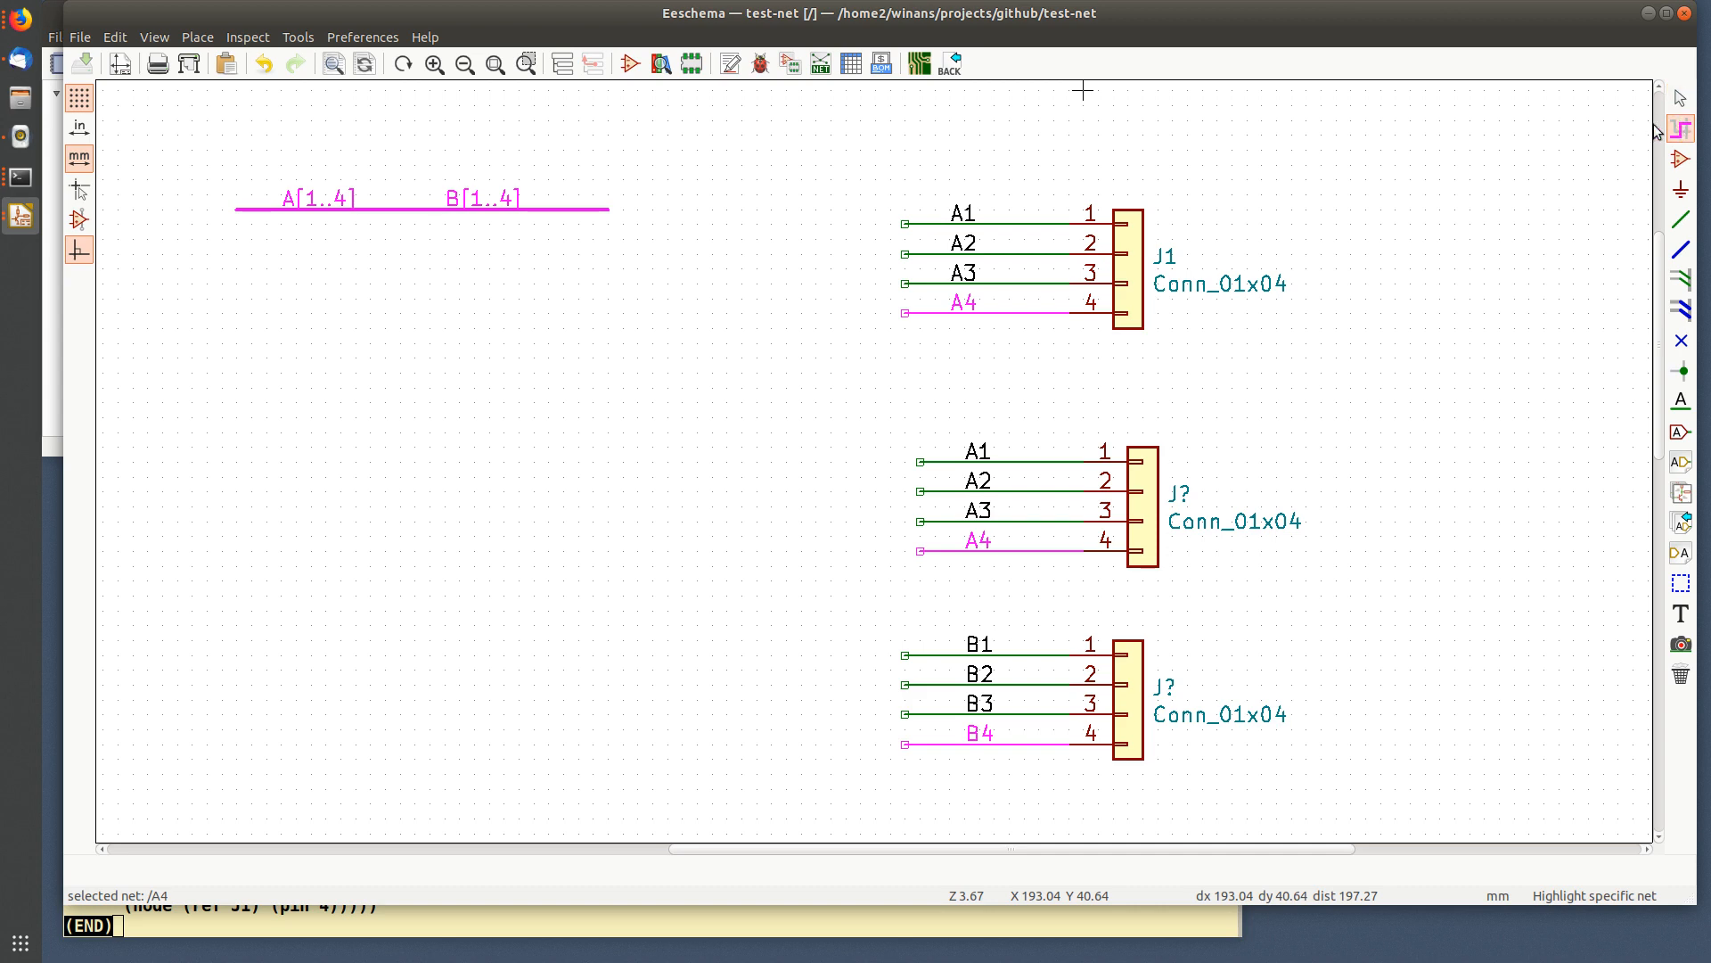
pyautogui.click(1185, 136)
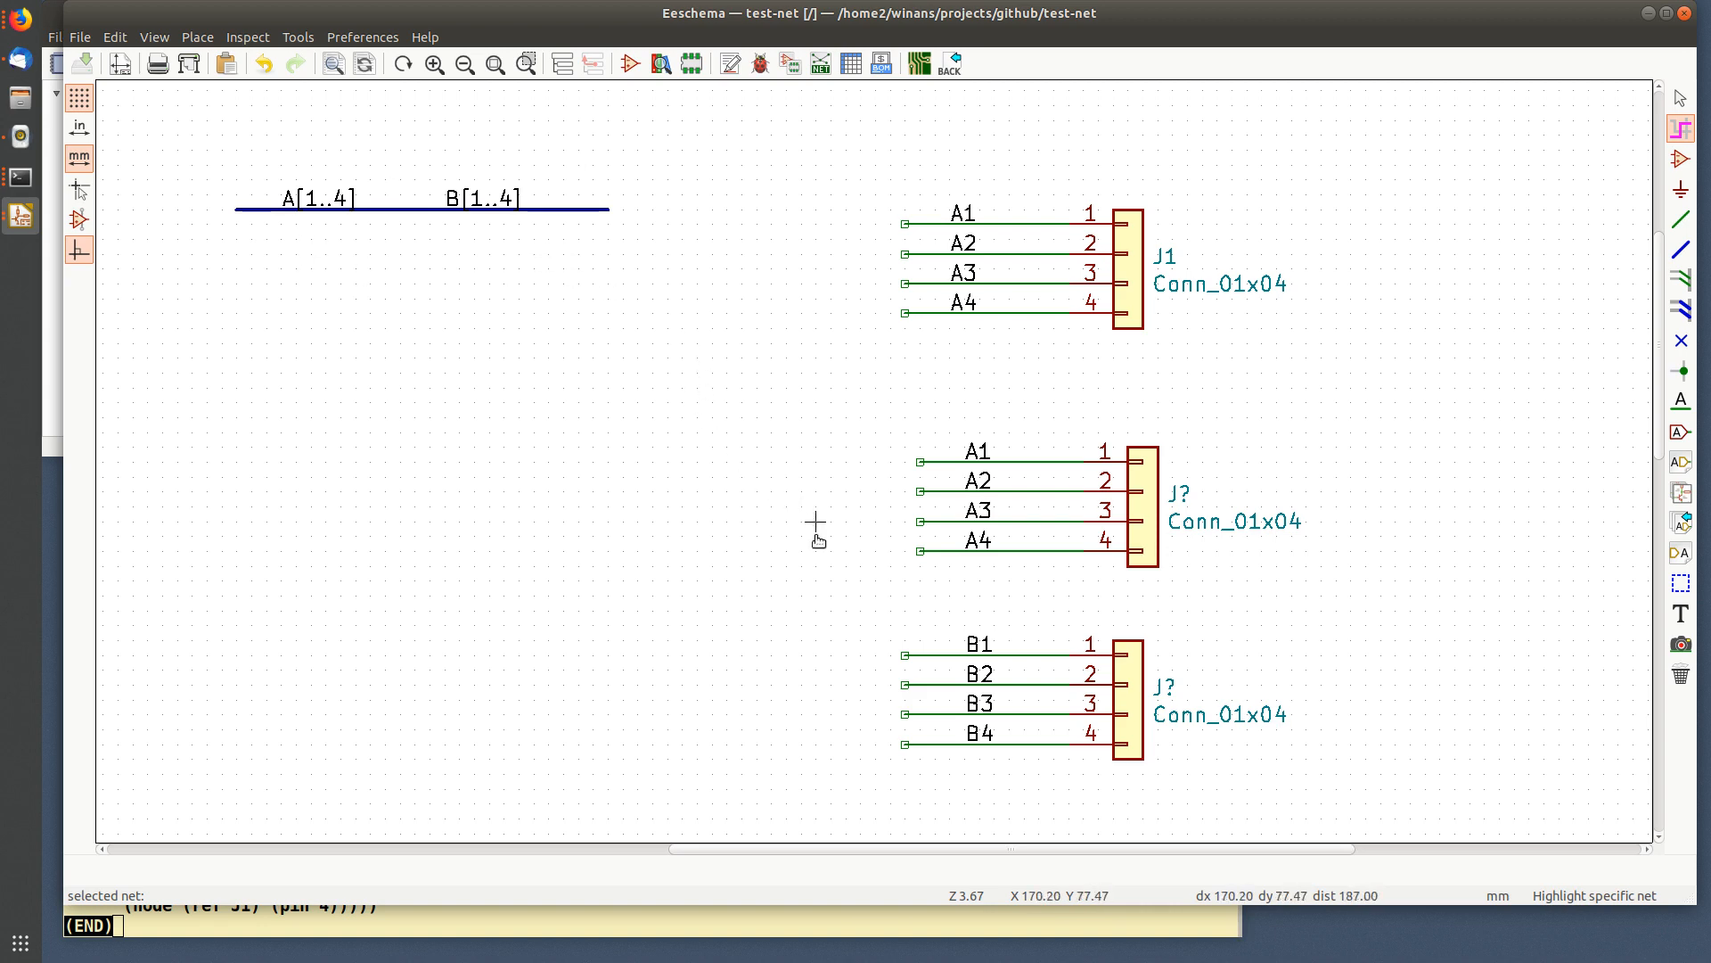
# - Copy the B1–B4 connector with its wires and labels and place the copy in the empty area below the bus
pyautogui.moveTo(815, 613); pyautogui.dragTo(1306, 803)
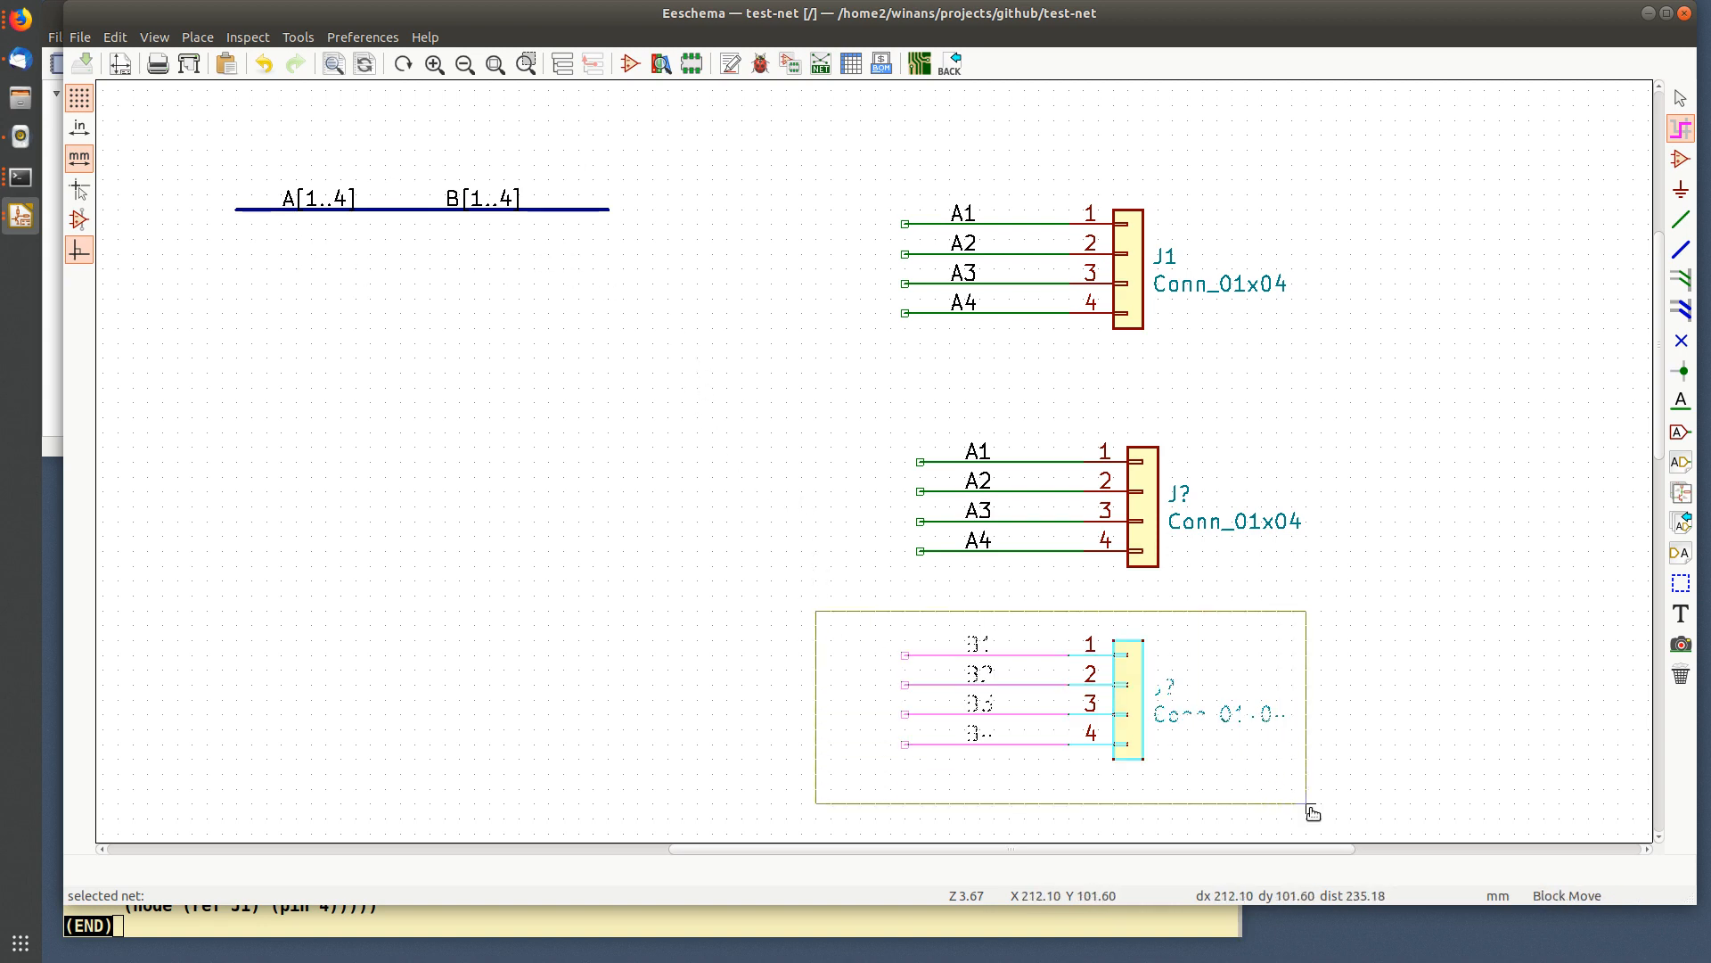
pyautogui.hotkey('ctrl', 'c')
pyautogui.hotkey('ctrl', 'v')
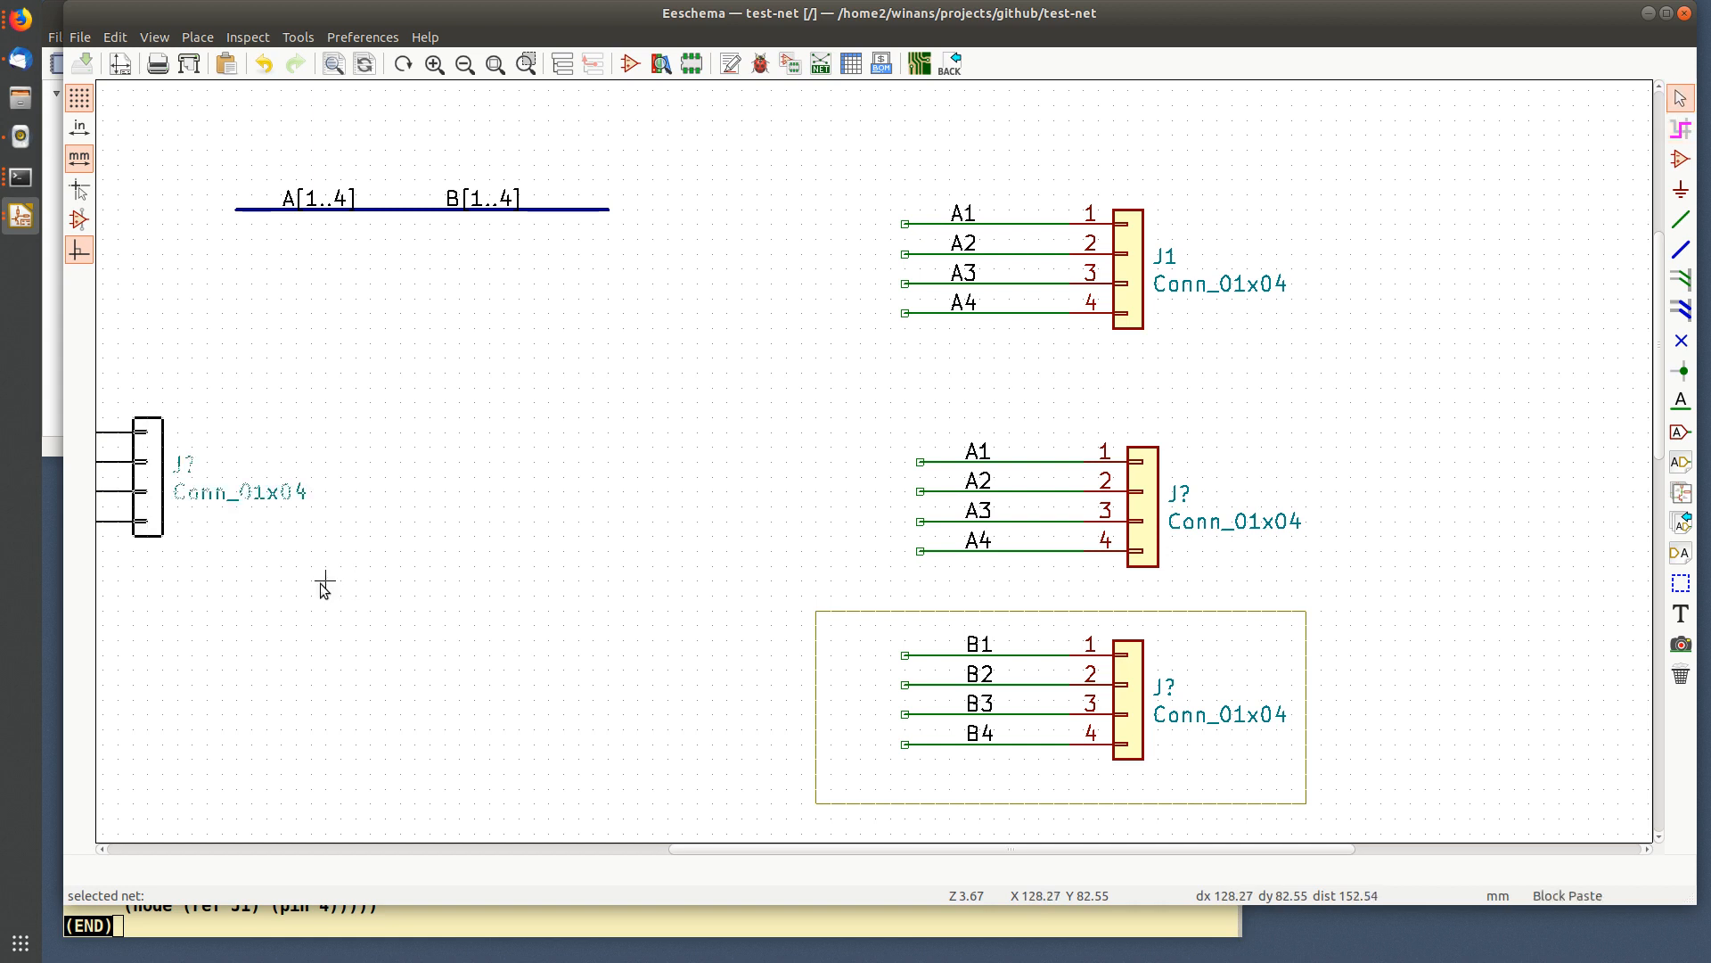
pyautogui.click(699, 682)
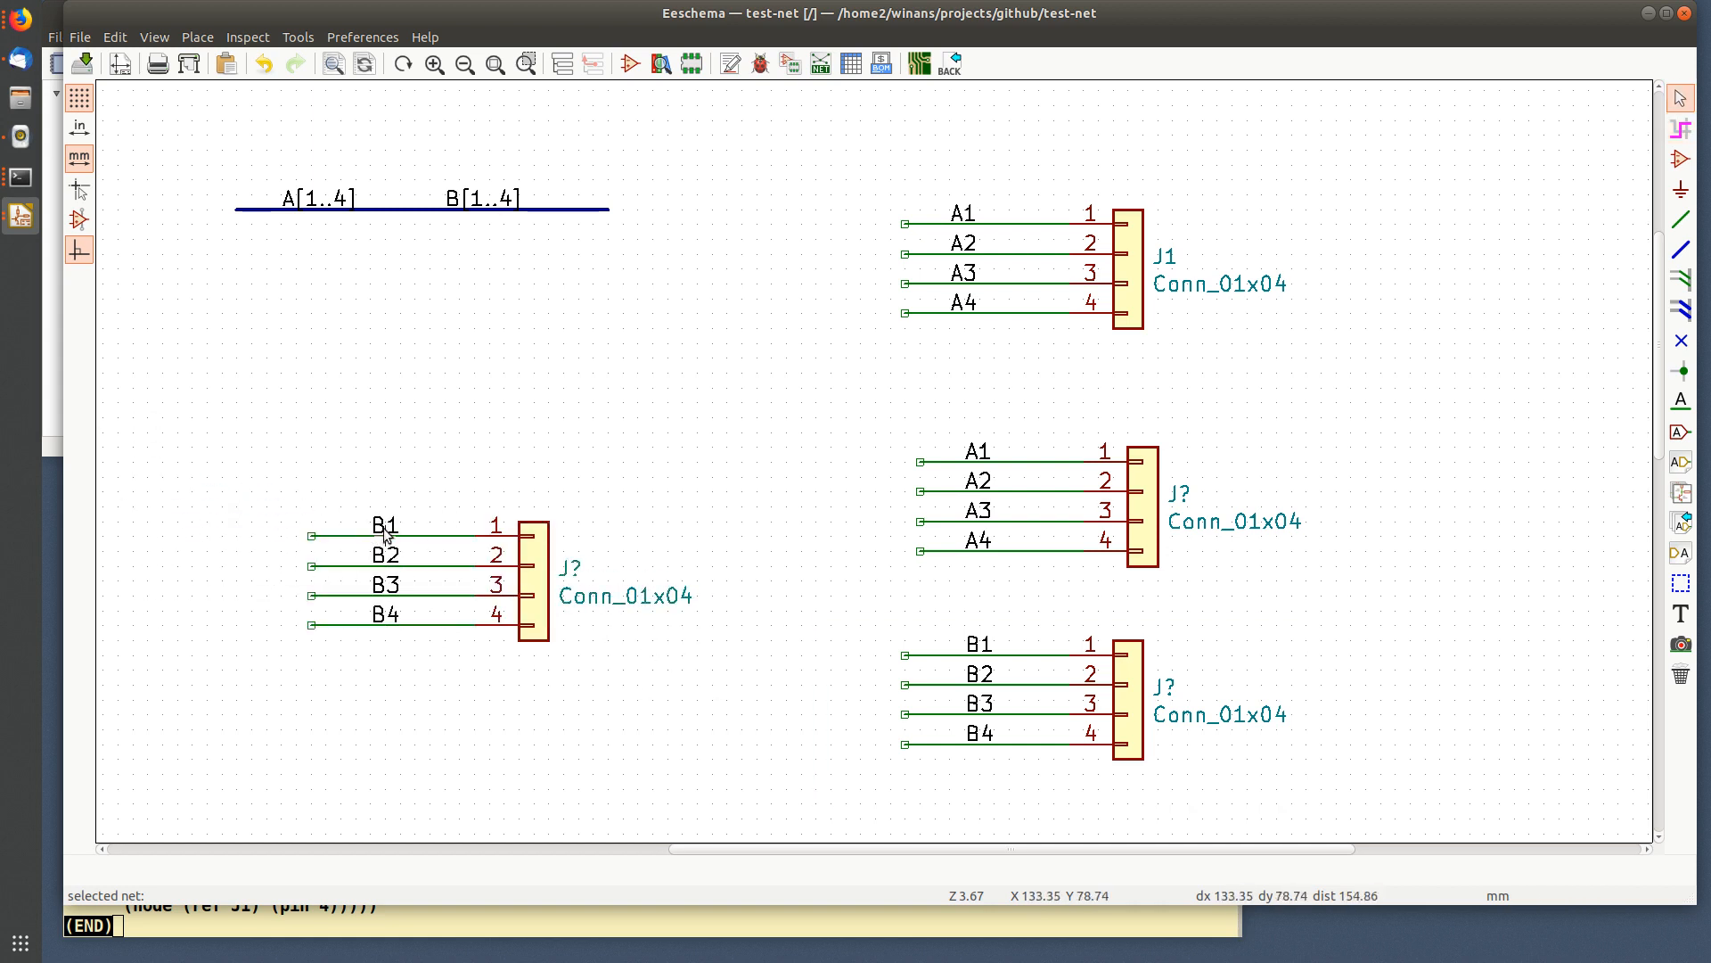
# - Delete labels B1, B2, B3 and B4 from the copied connector's wires, keeping the wires
pyautogui.press('Delete')
pyautogui.press('Delete')
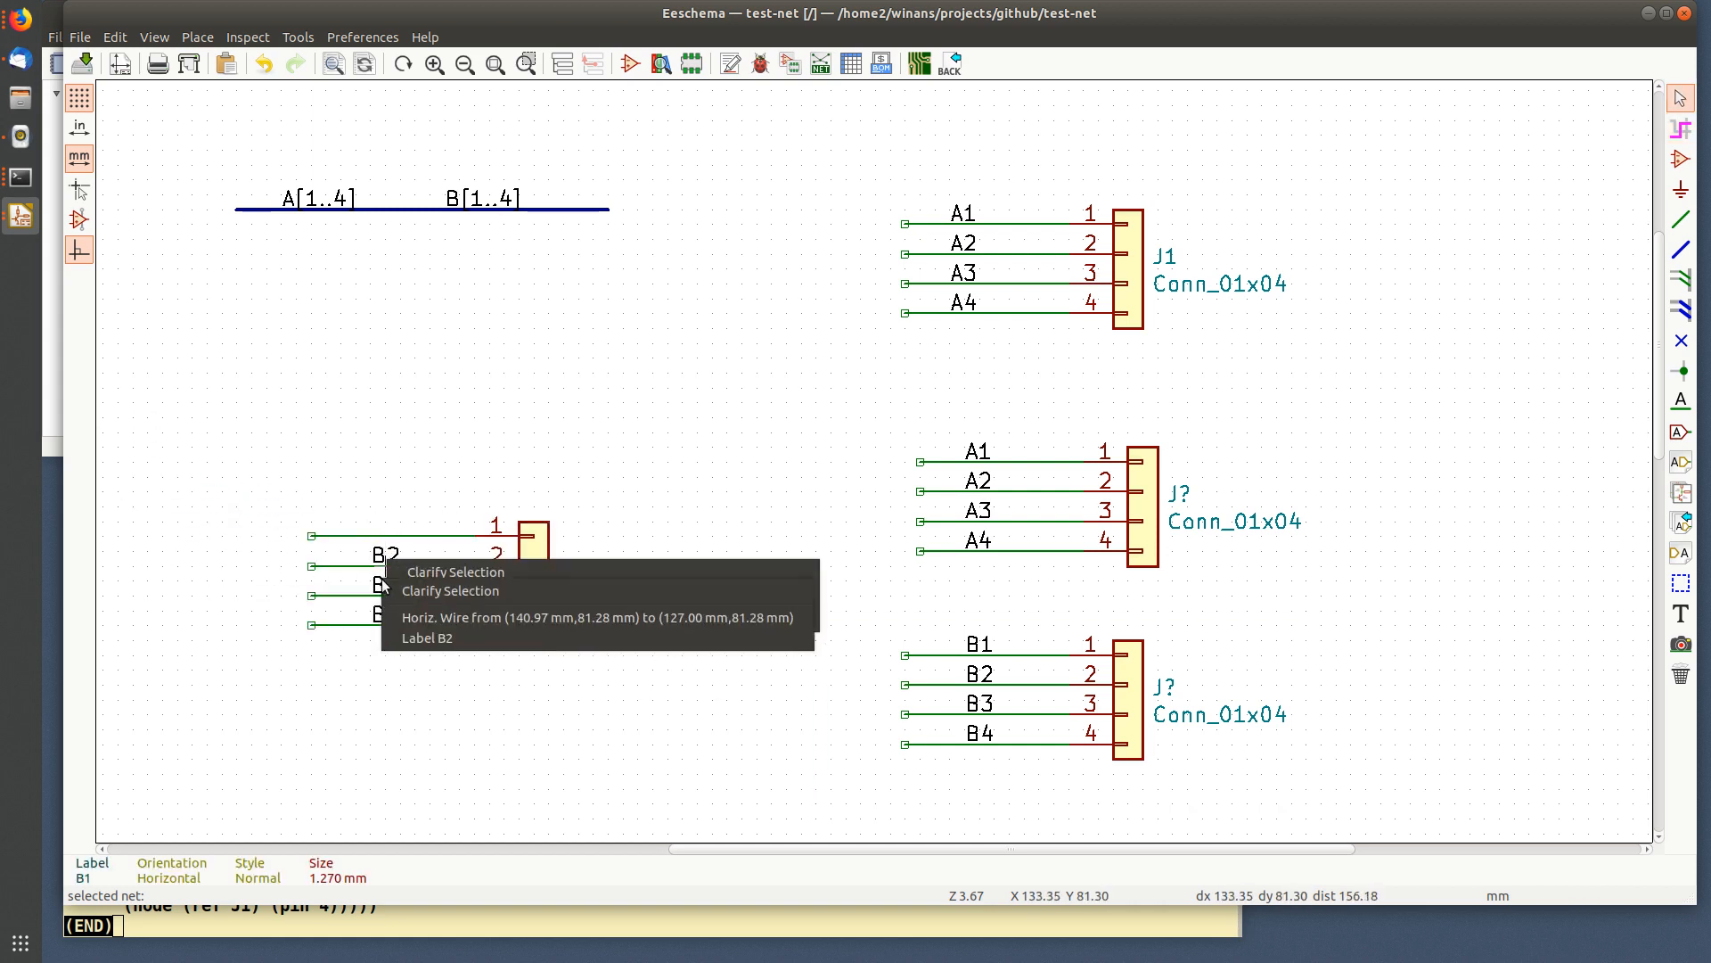
pyautogui.press('Escape')
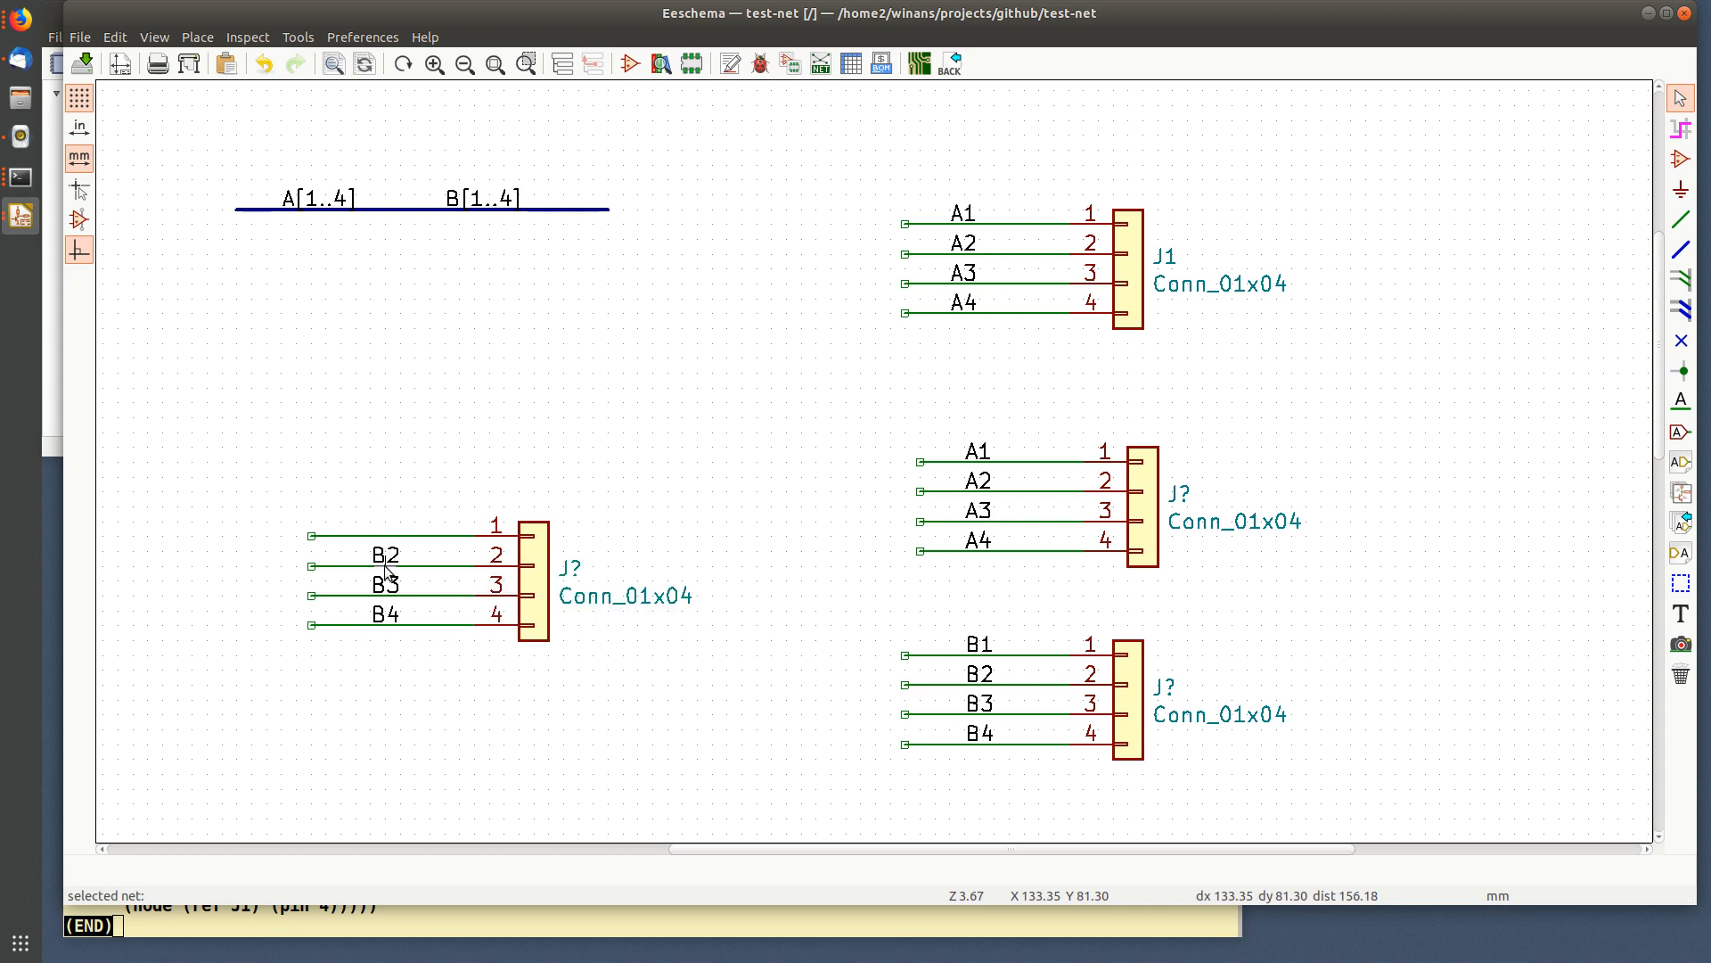
pyautogui.press('Delete')
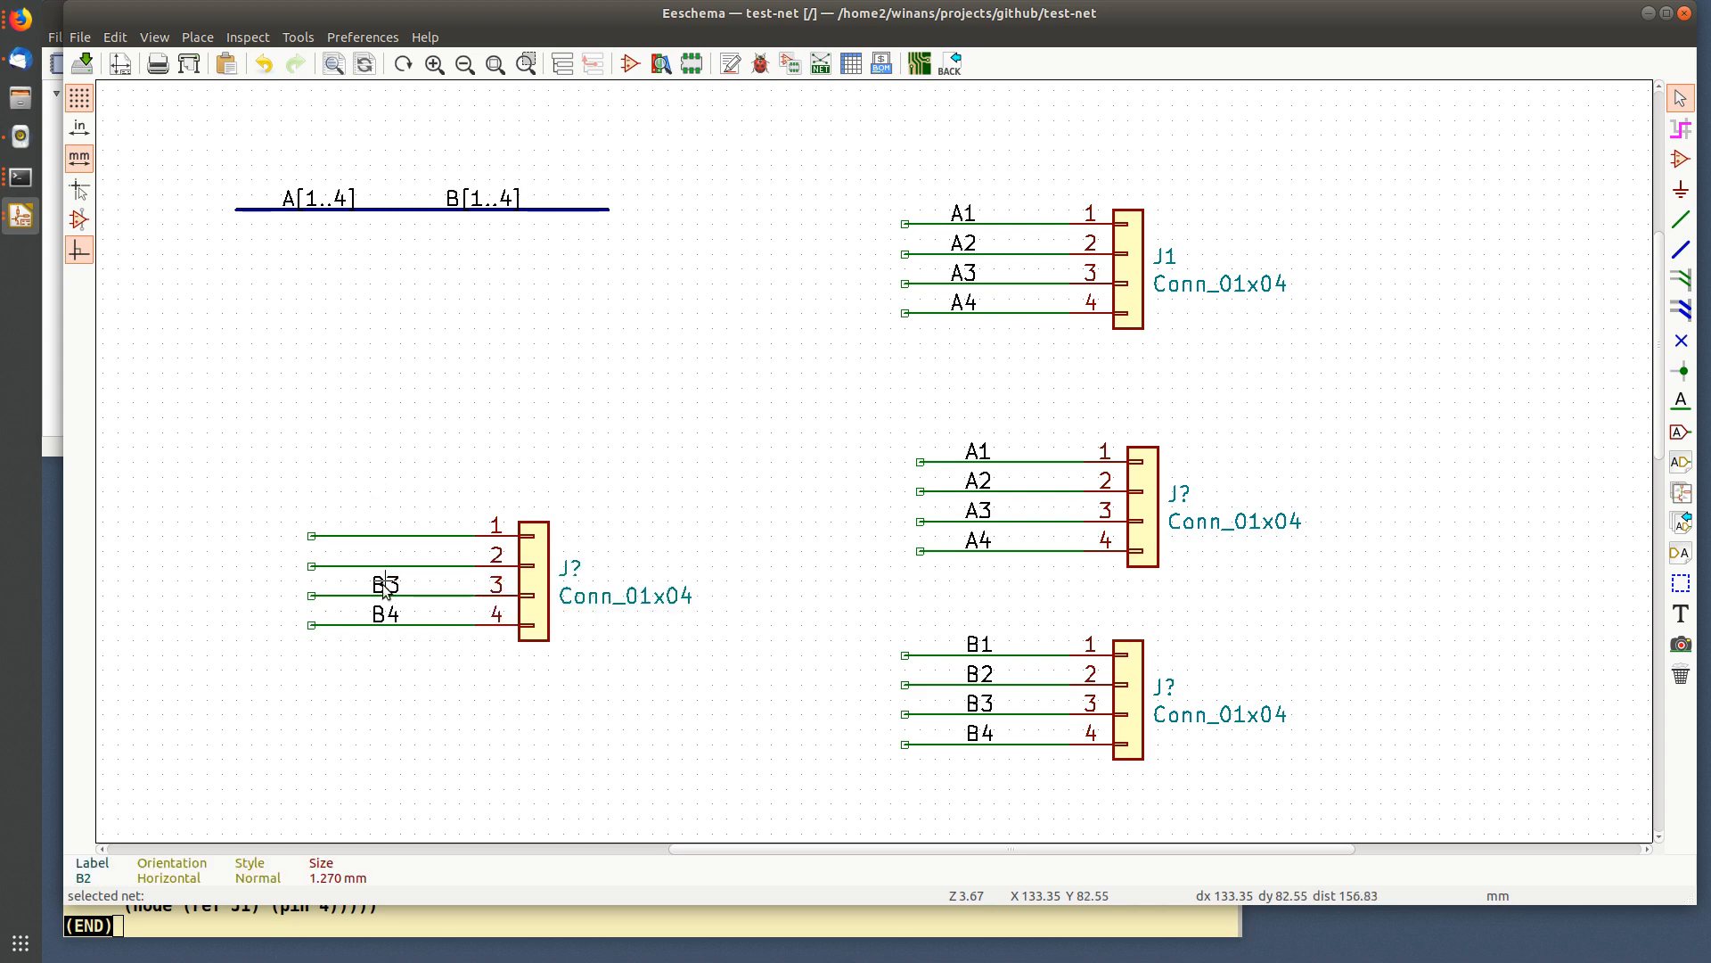
pyautogui.press('Delete')
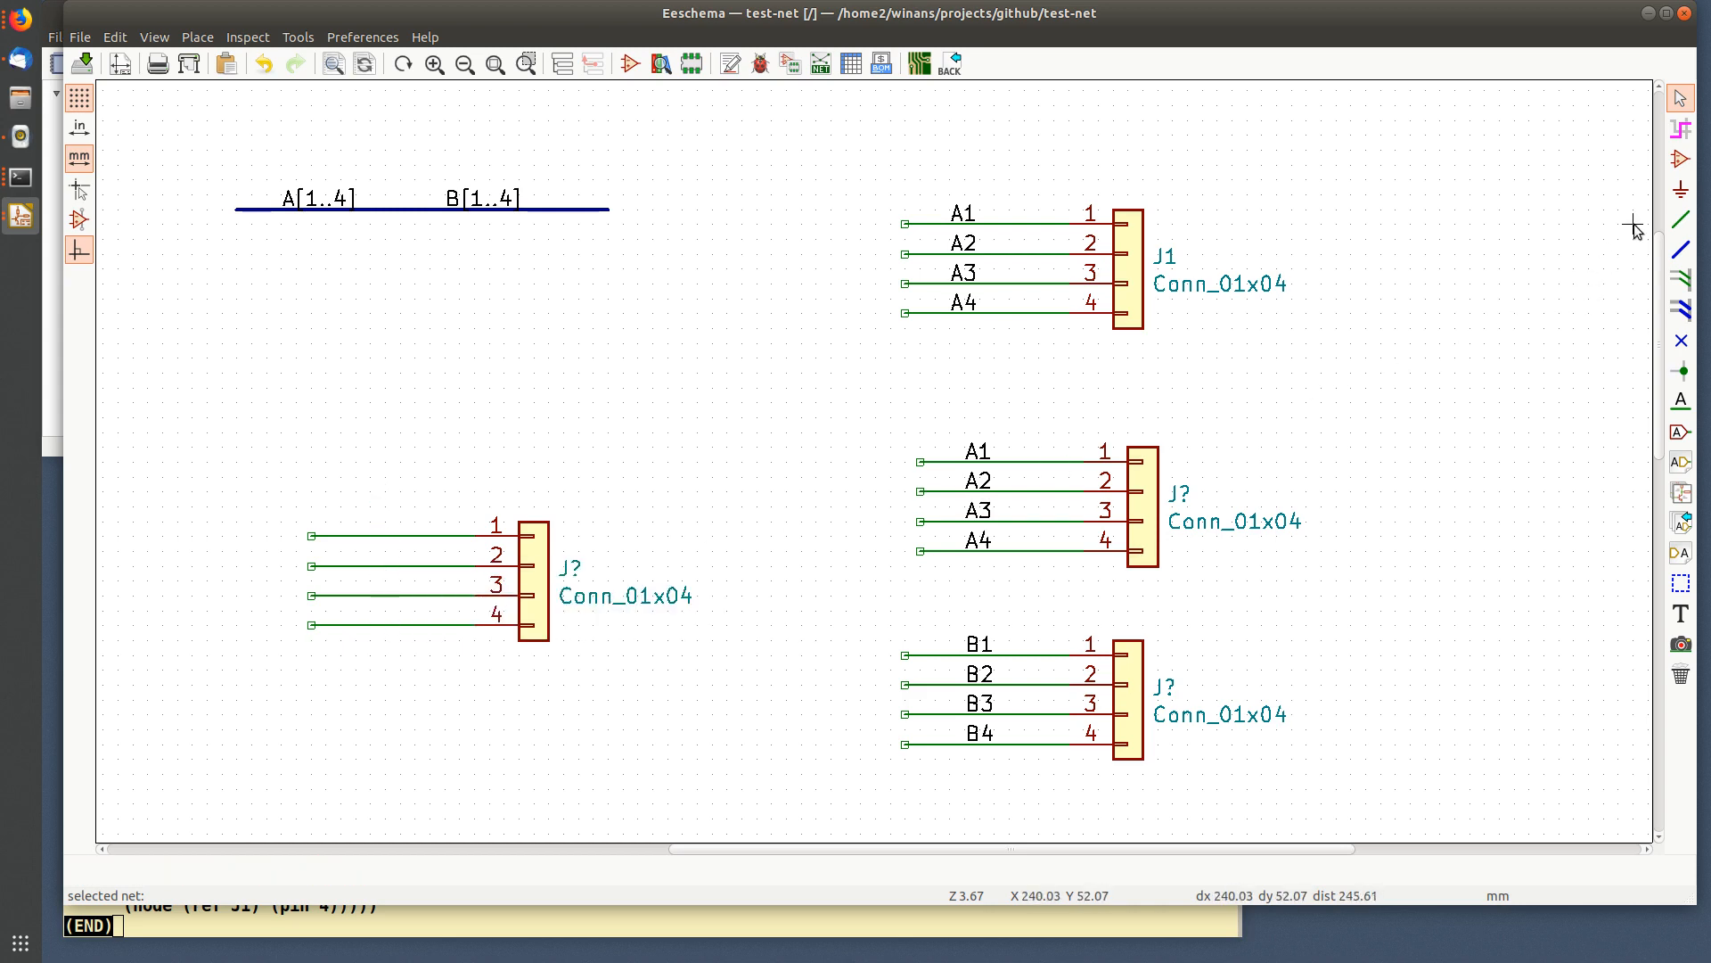
# - Label the copied connector's wires C1, C2, C3 and C4 from pin 1 to pin 4, and save the schematic
pyautogui.click(1679, 403)
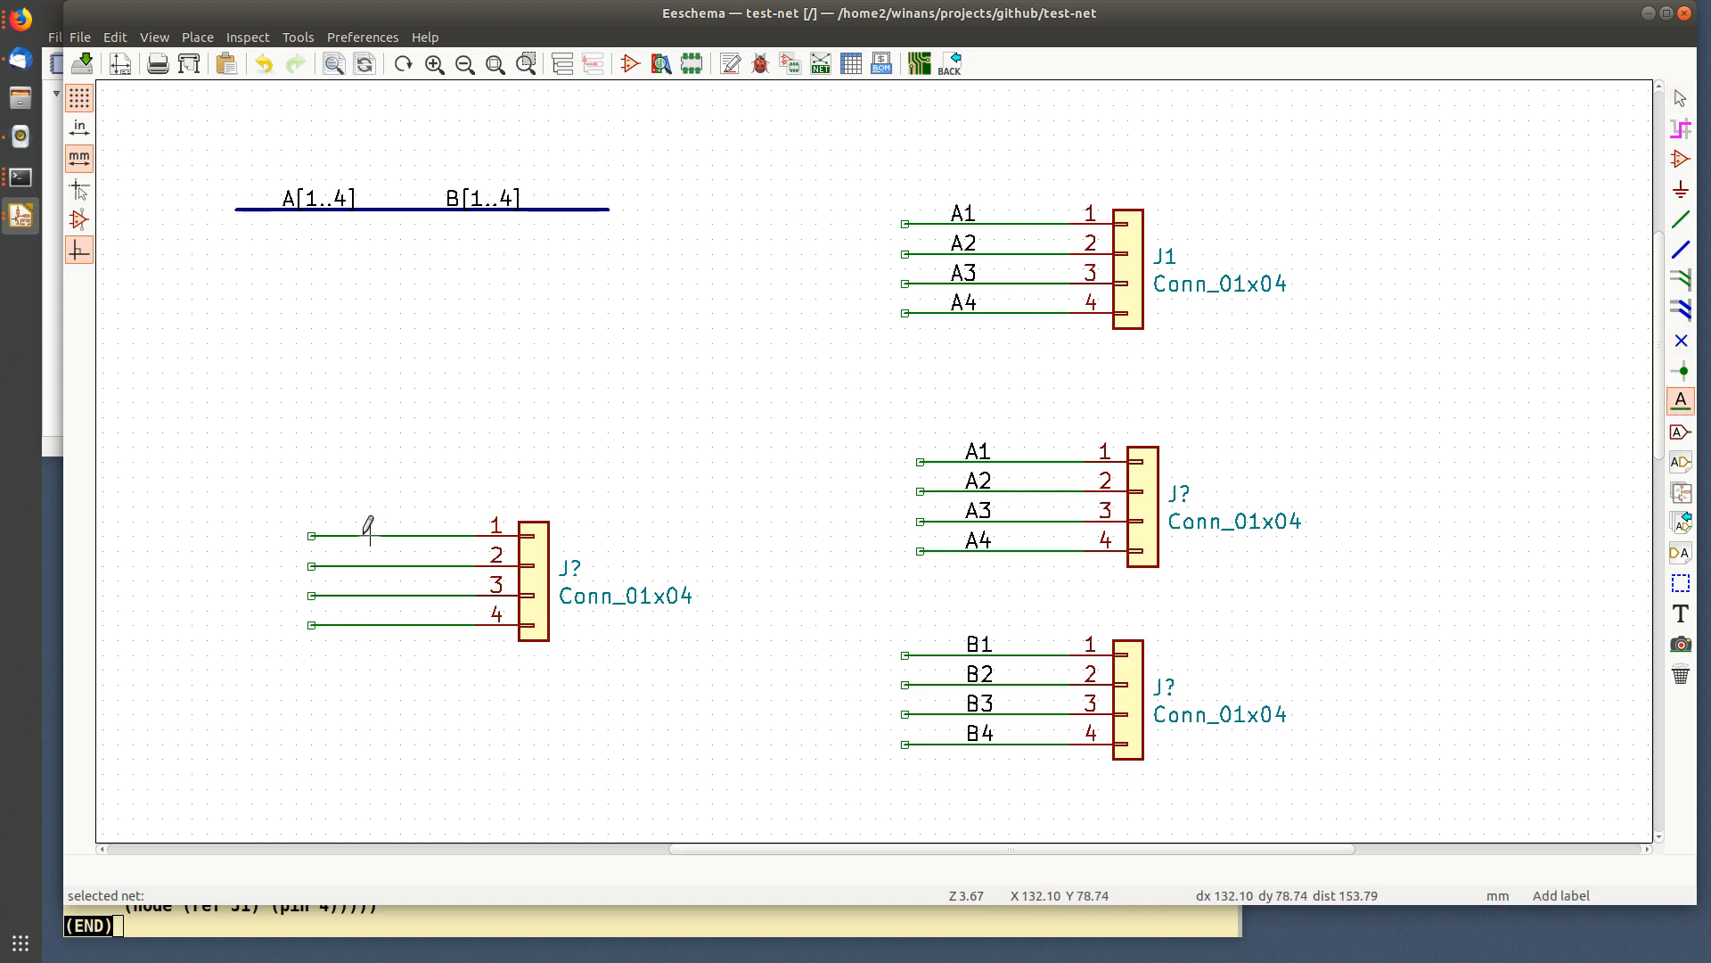
pyautogui.click(368, 533)
pyautogui.write('C1')
pyautogui.press('Return')
pyautogui.hotkey('ctrl', 's')
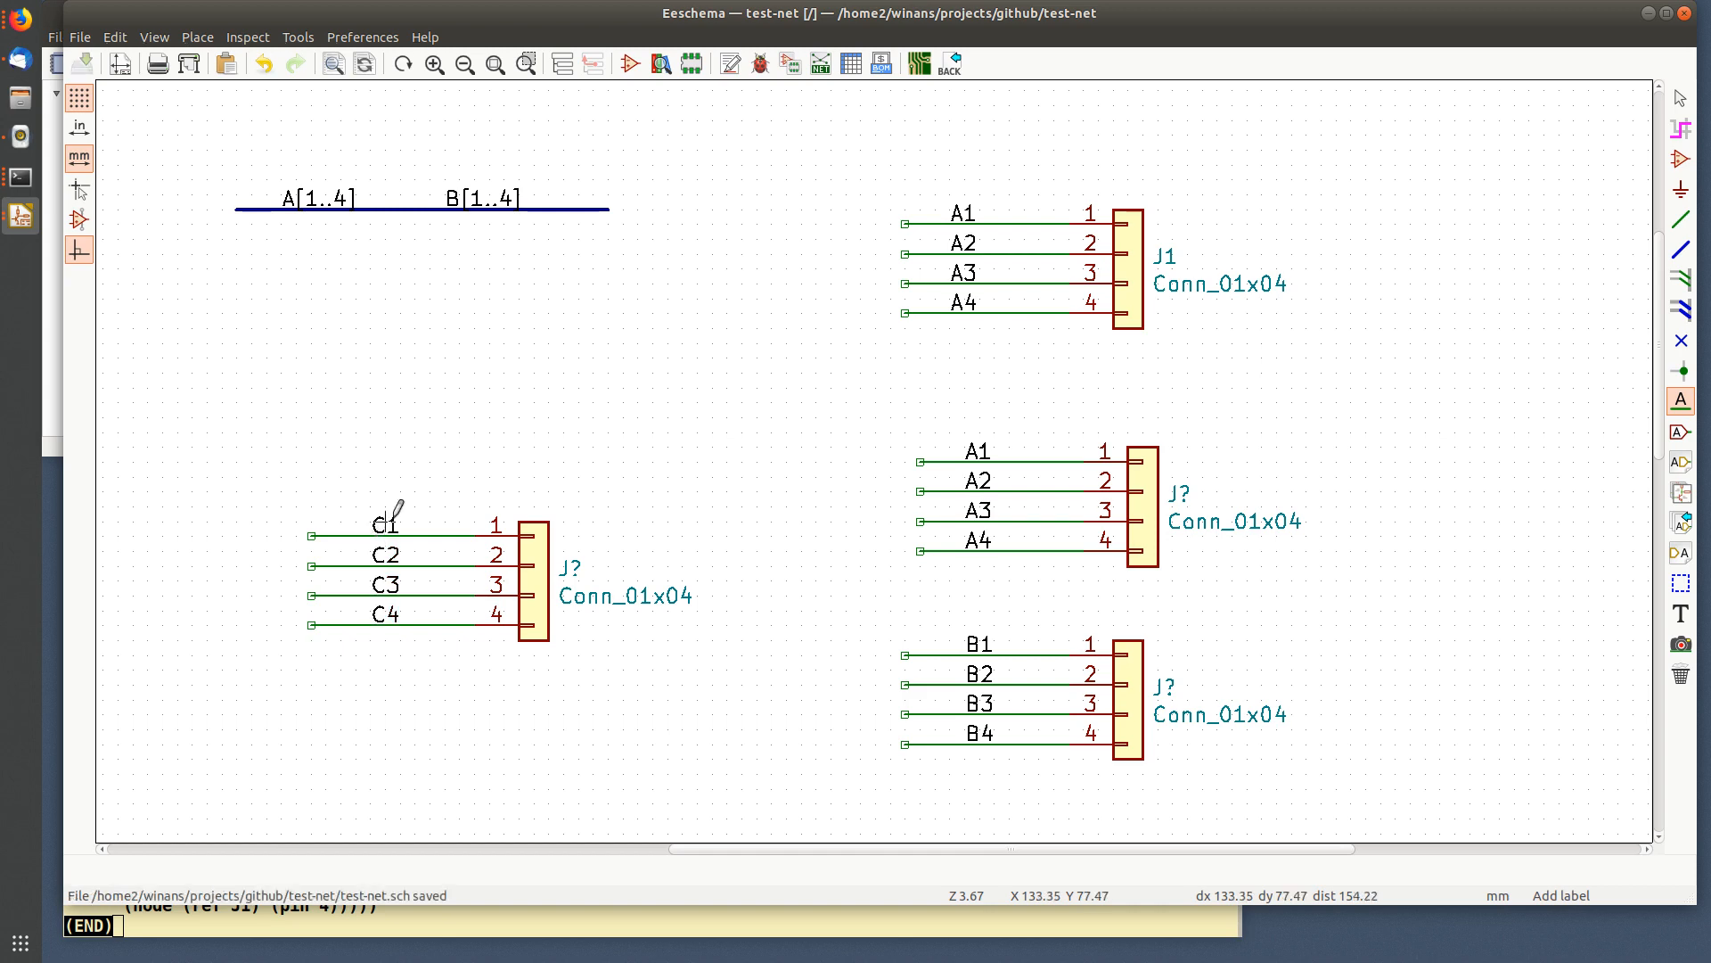
pyautogui.click(1483, 238)
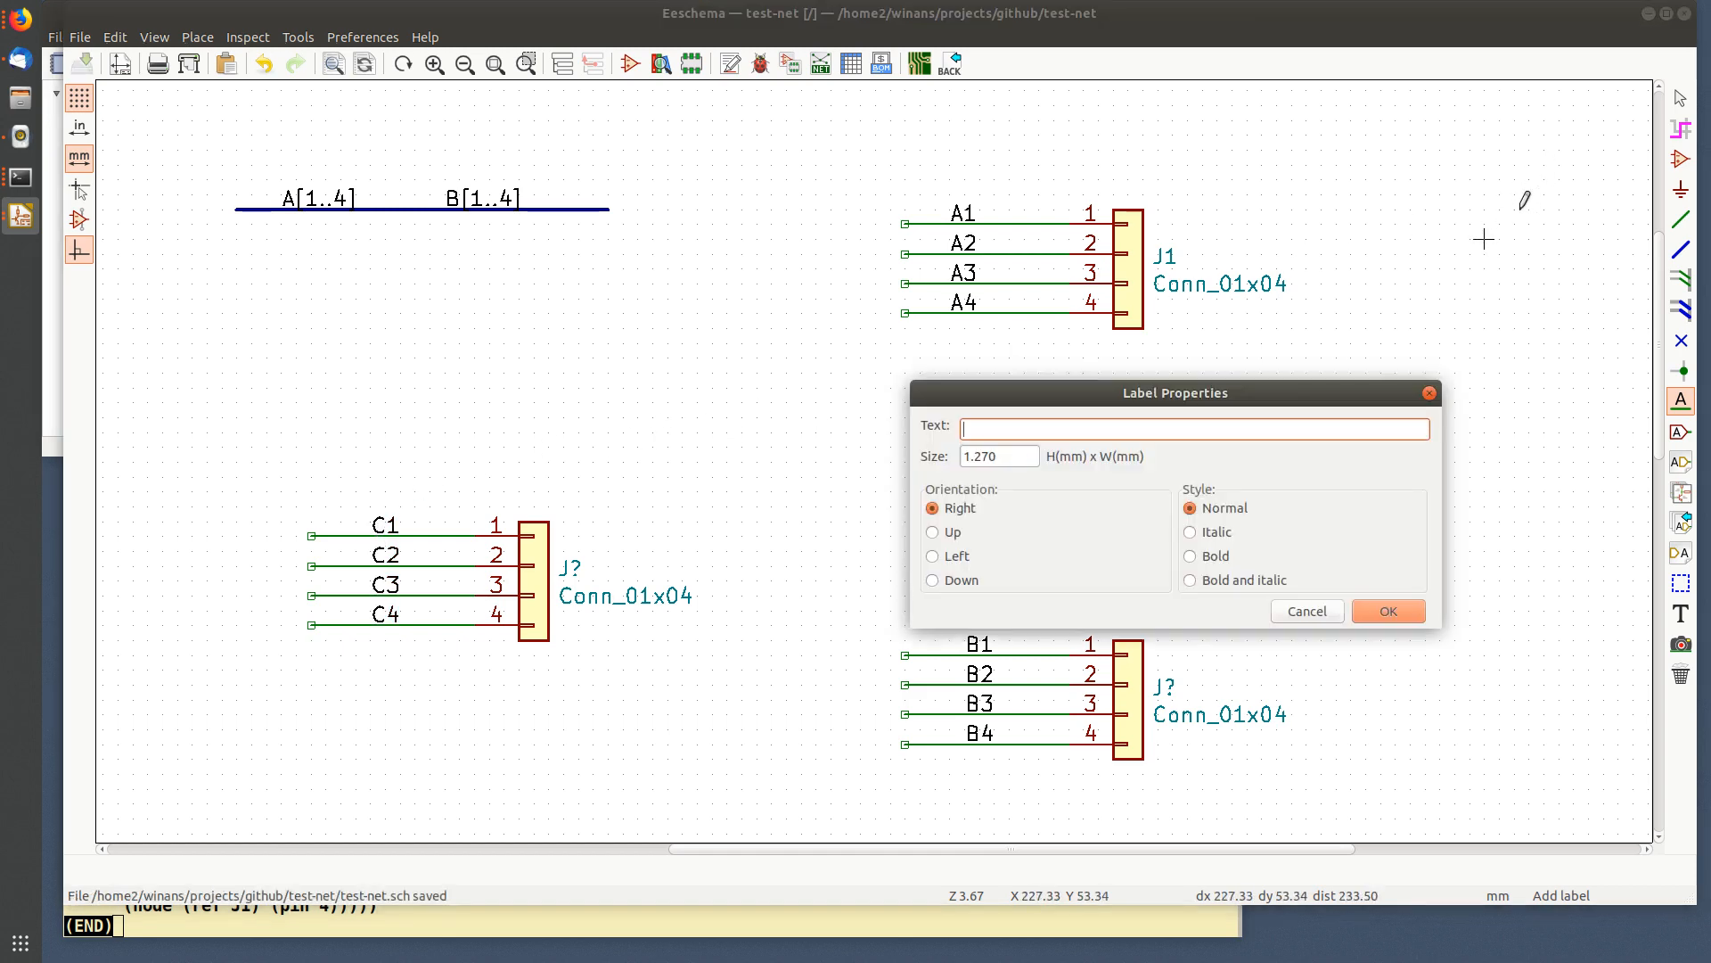
pyautogui.press('Escape')
pyautogui.press('Escape')
# - Highlight net A4 from the upper connector J1
pyautogui.click(1681, 129)
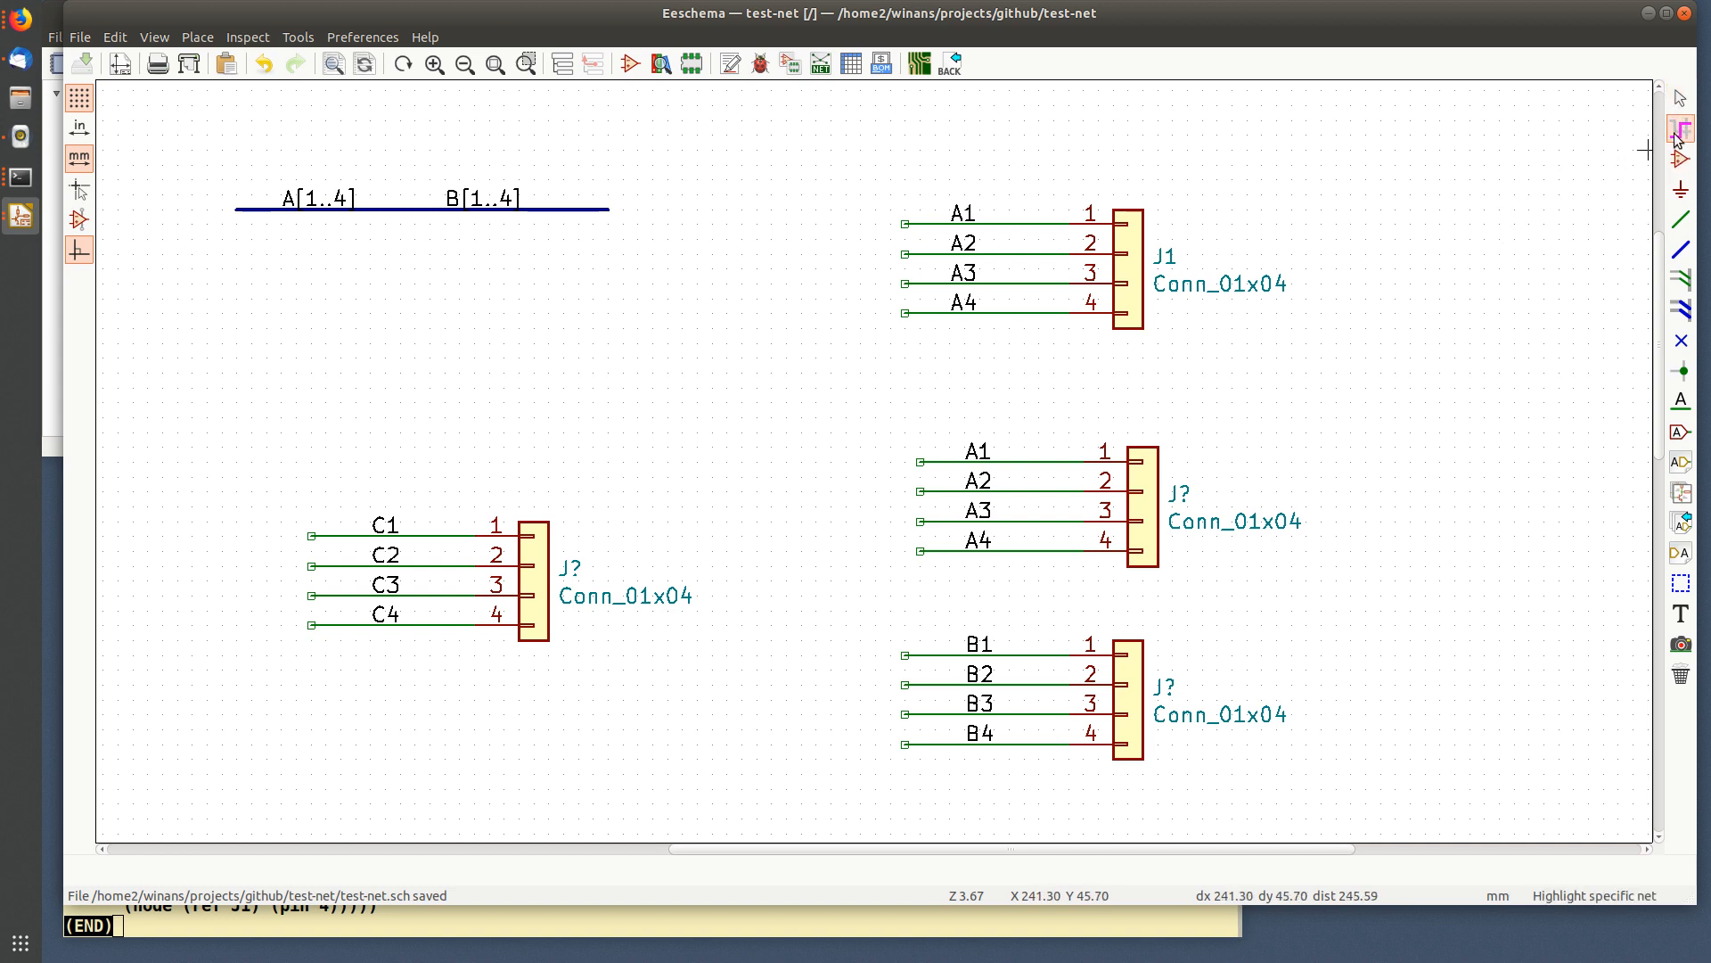
pyautogui.click(1029, 313)
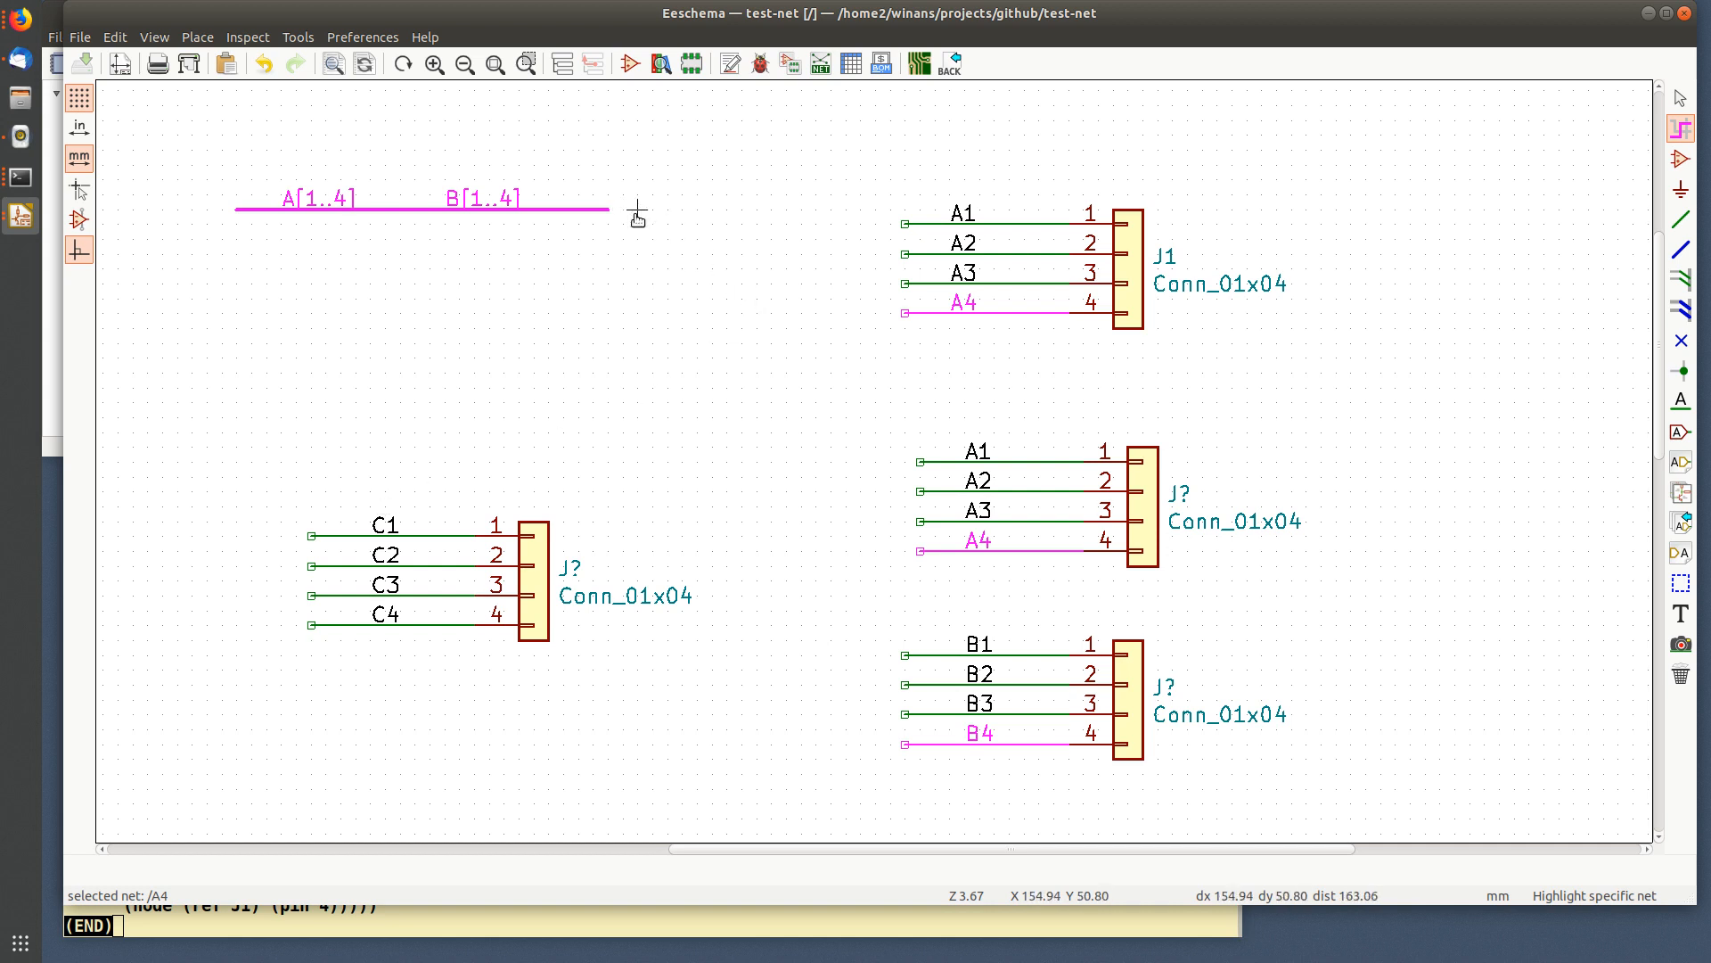
# - Add a third label, C[1..2], to the horizontal bus beside B[1..4]
pyautogui.click(1681, 400)
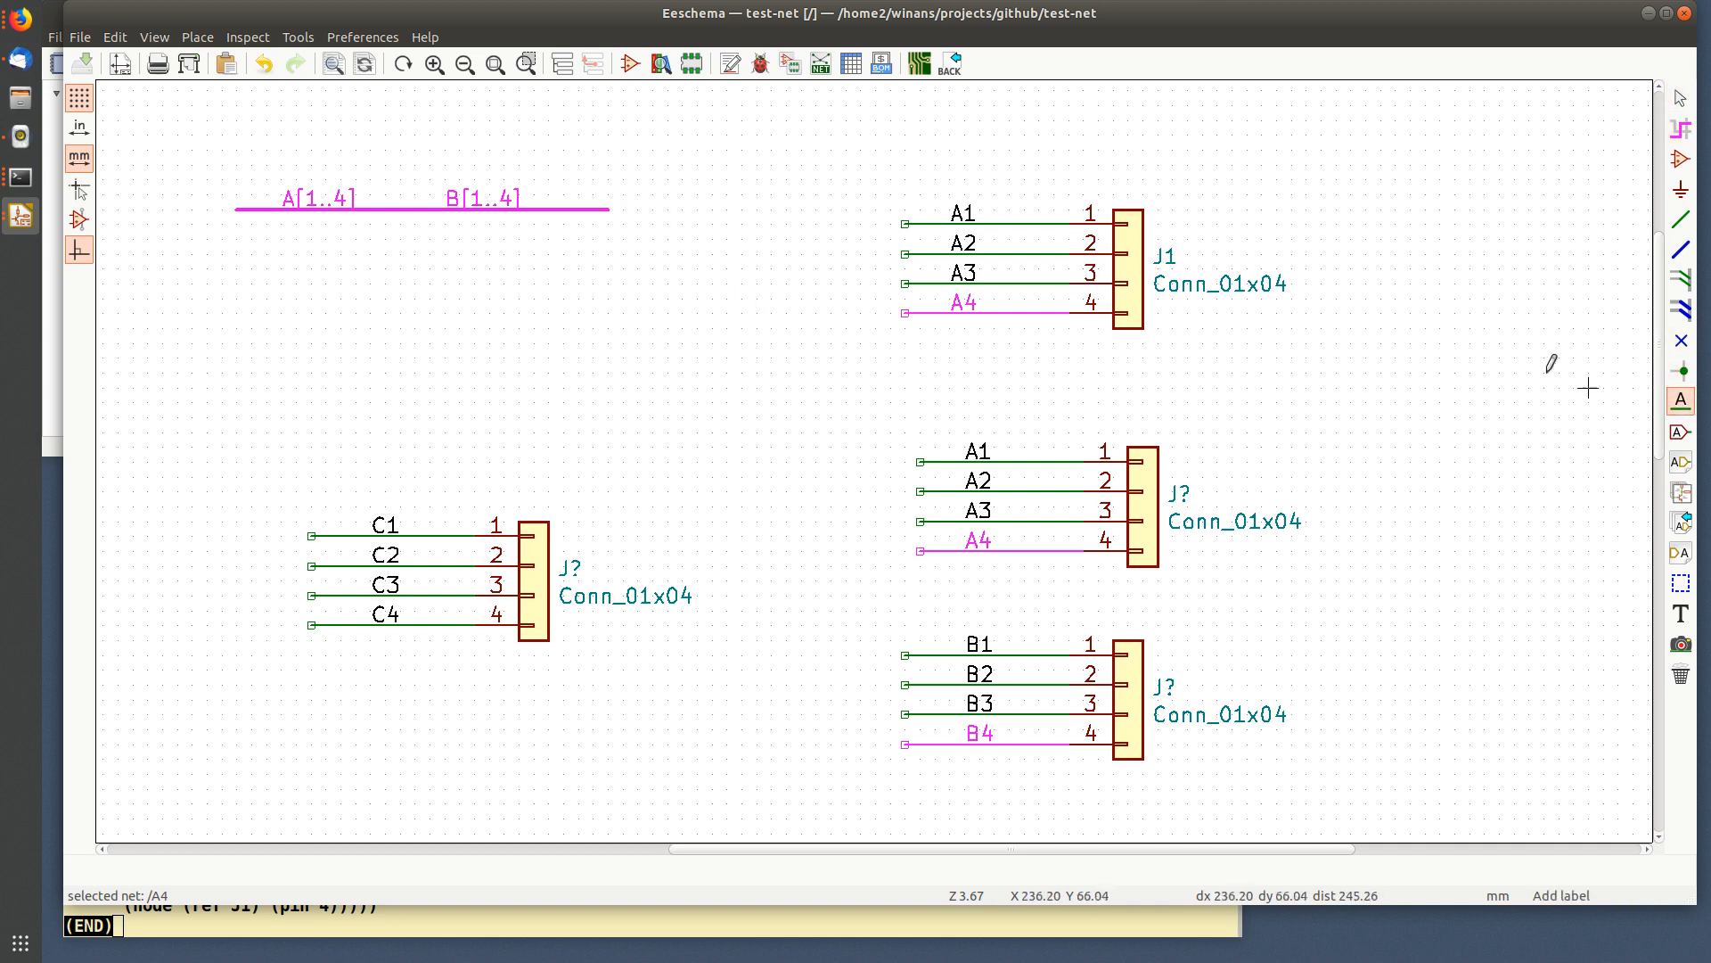
pyautogui.click(580, 210)
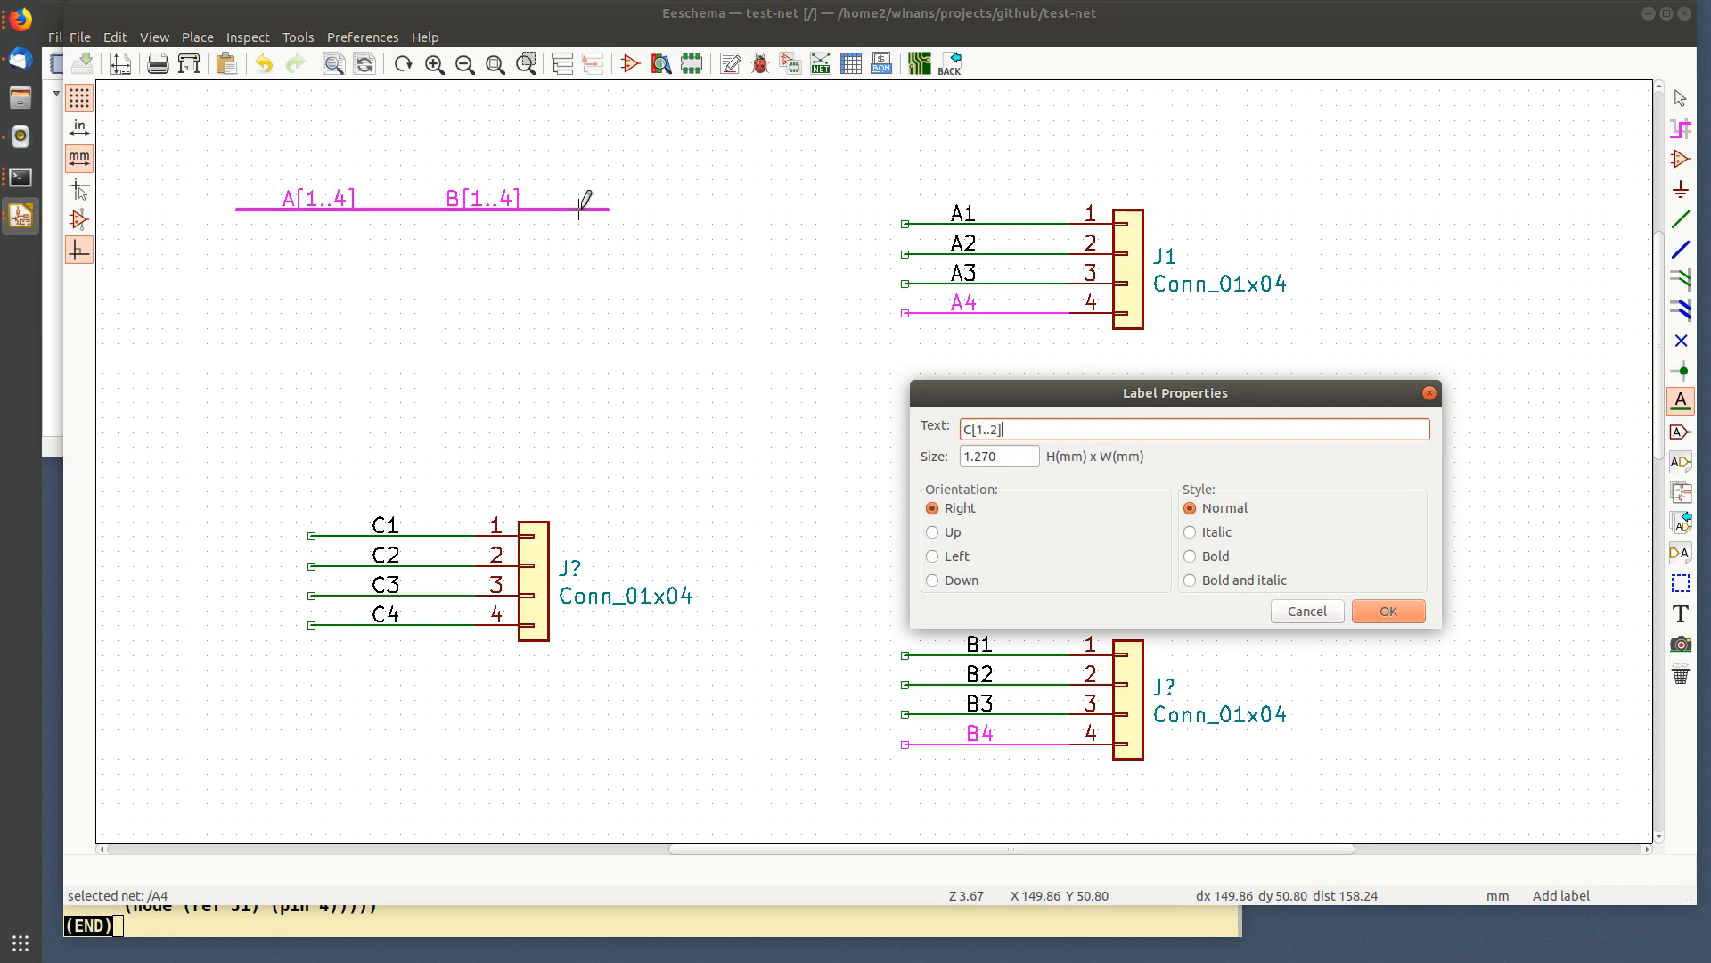
pyautogui.press('Return')
pyautogui.click(550, 209)
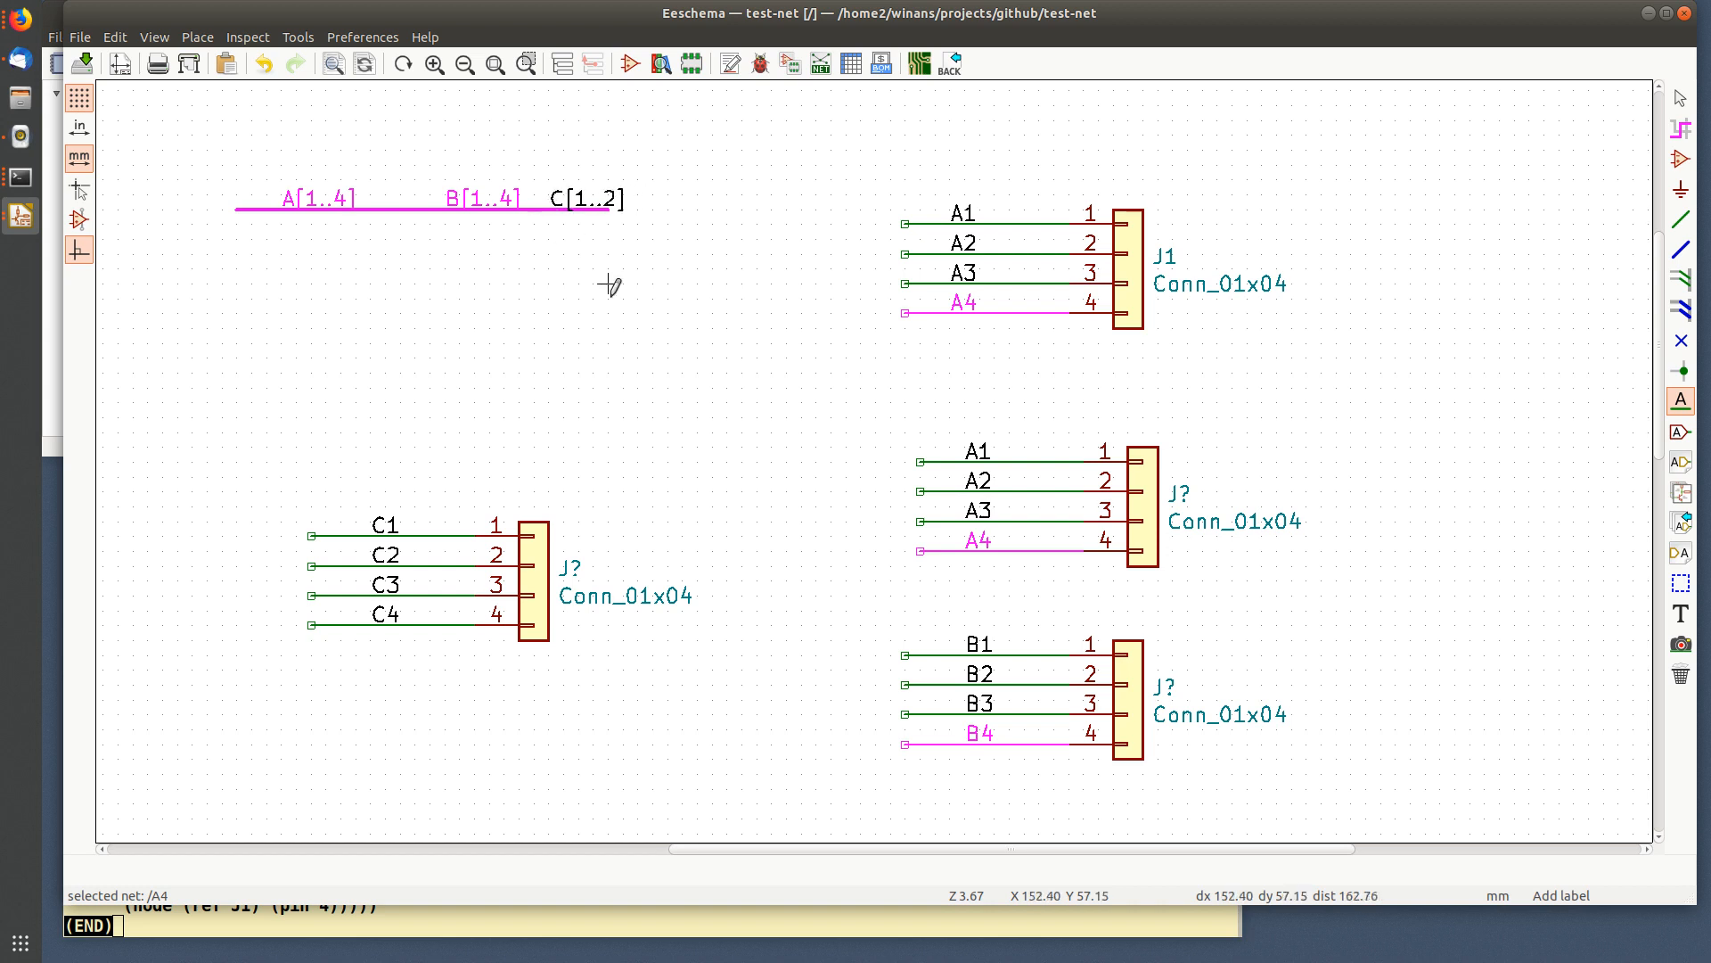
pyautogui.press('Escape')
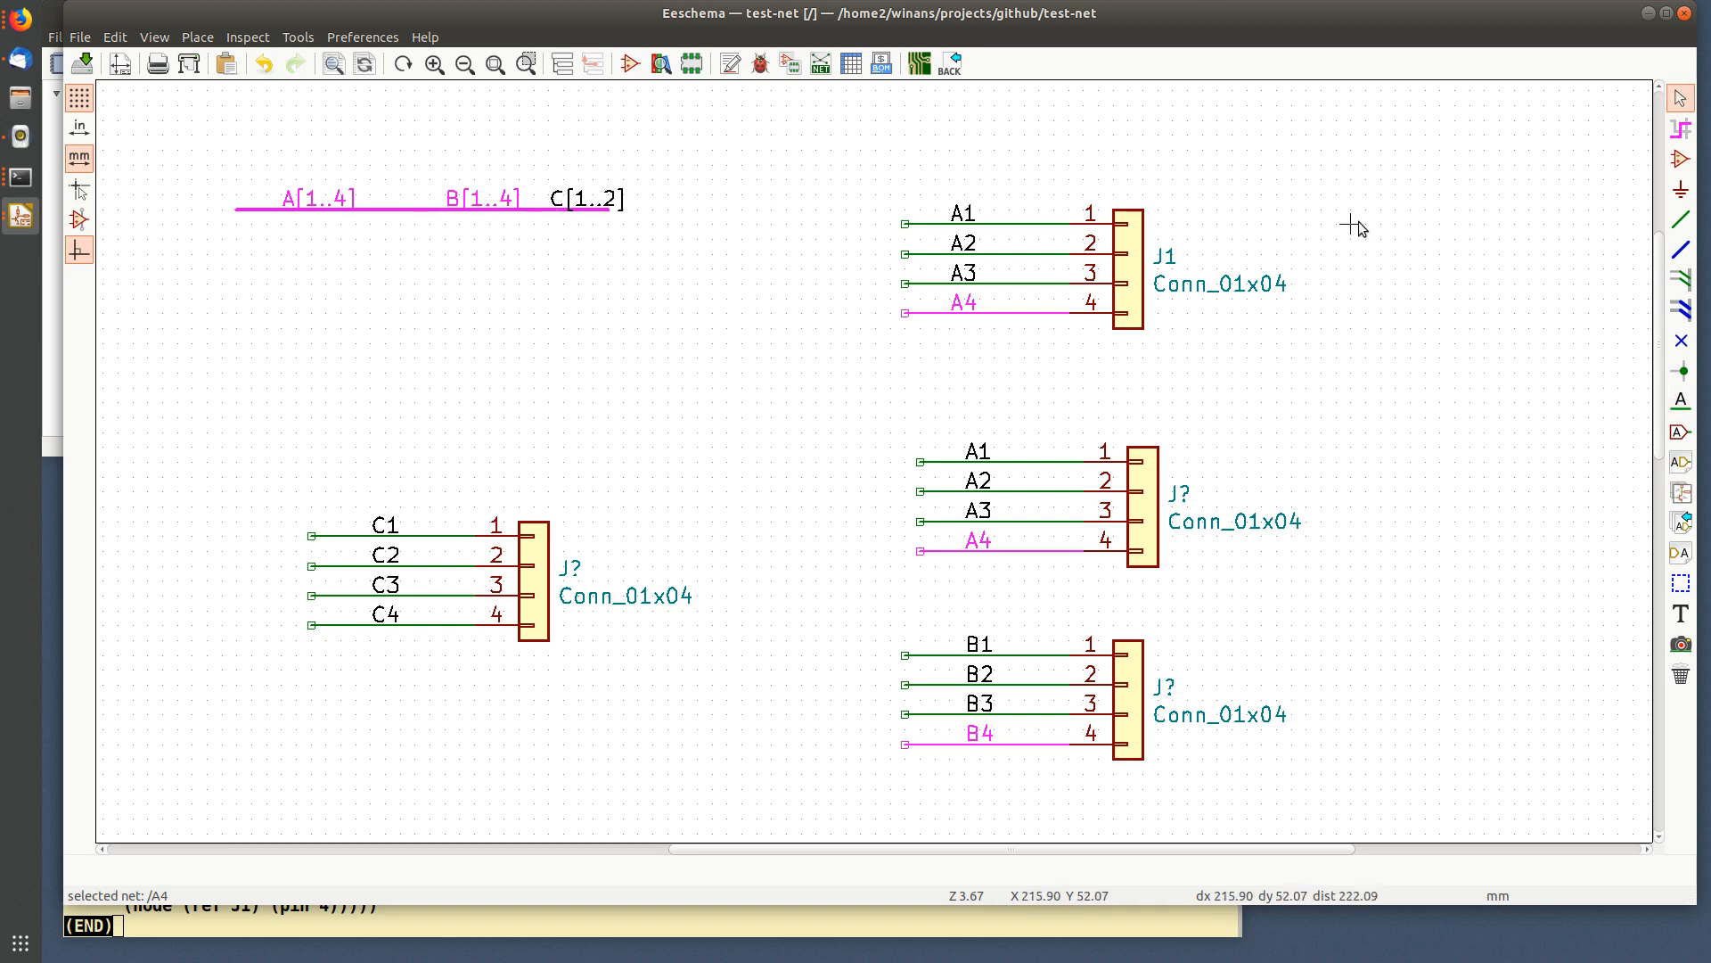
# - Clear the highlighting and highlight nets C1, C2, C3 and C4 in turn to examine which ones the C[1..2] label joins to the bus
pyautogui.click(1682, 130)
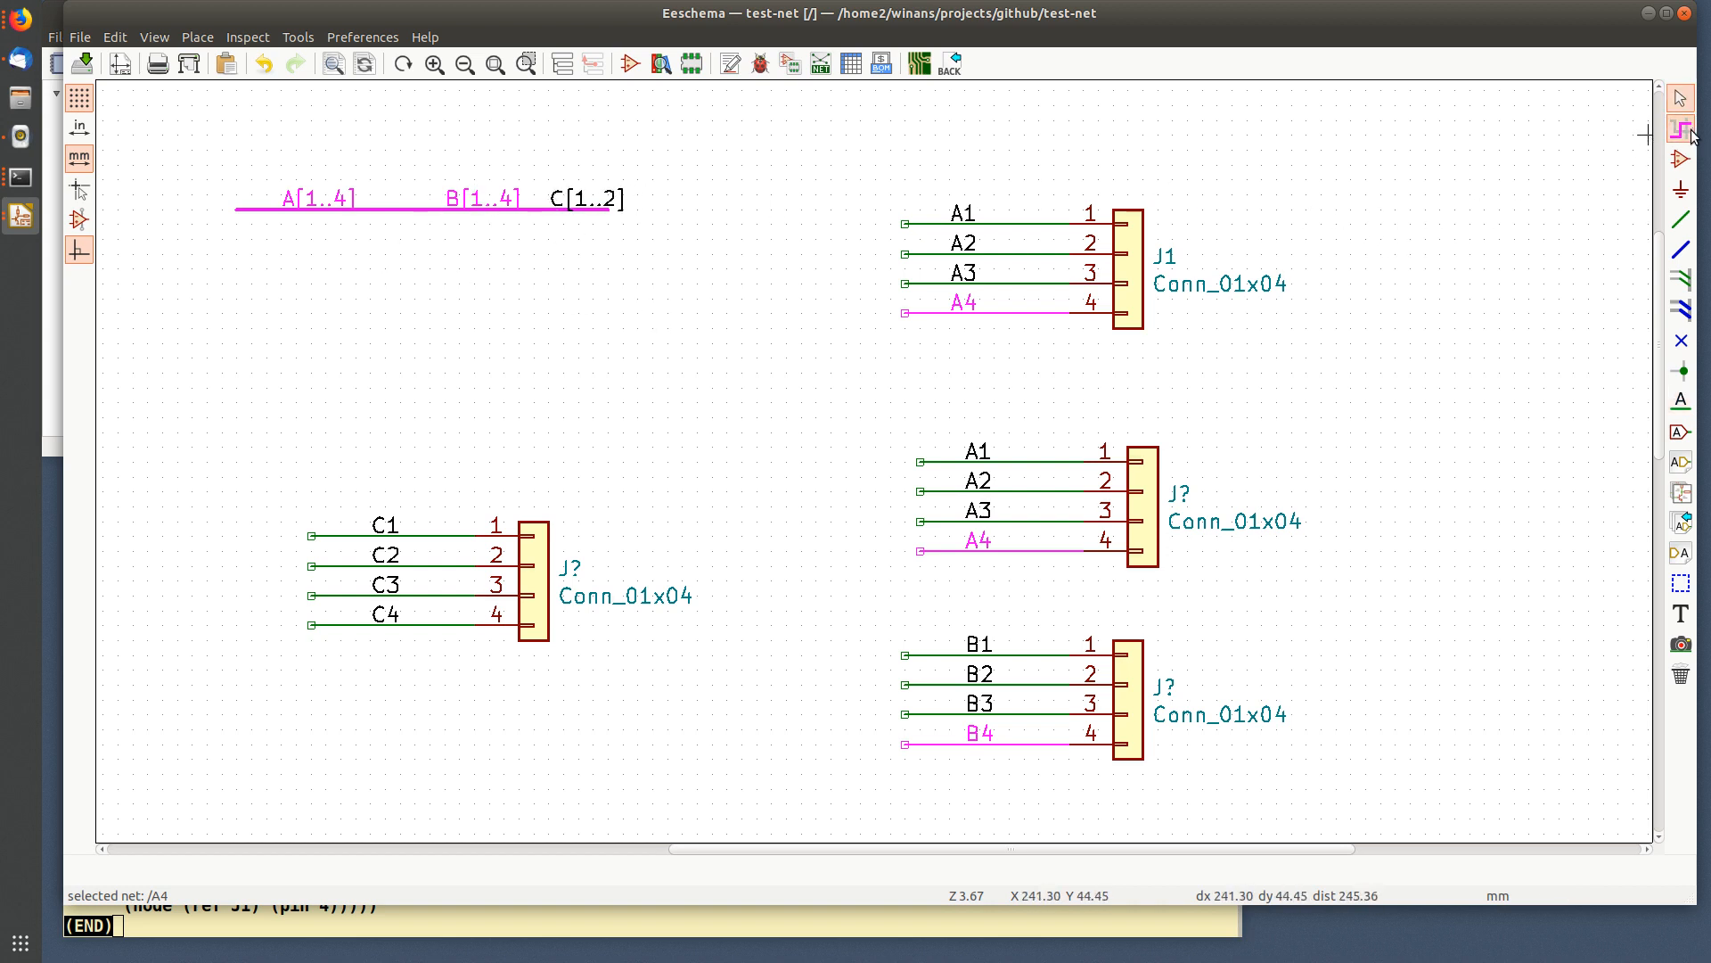
pyautogui.click(1241, 147)
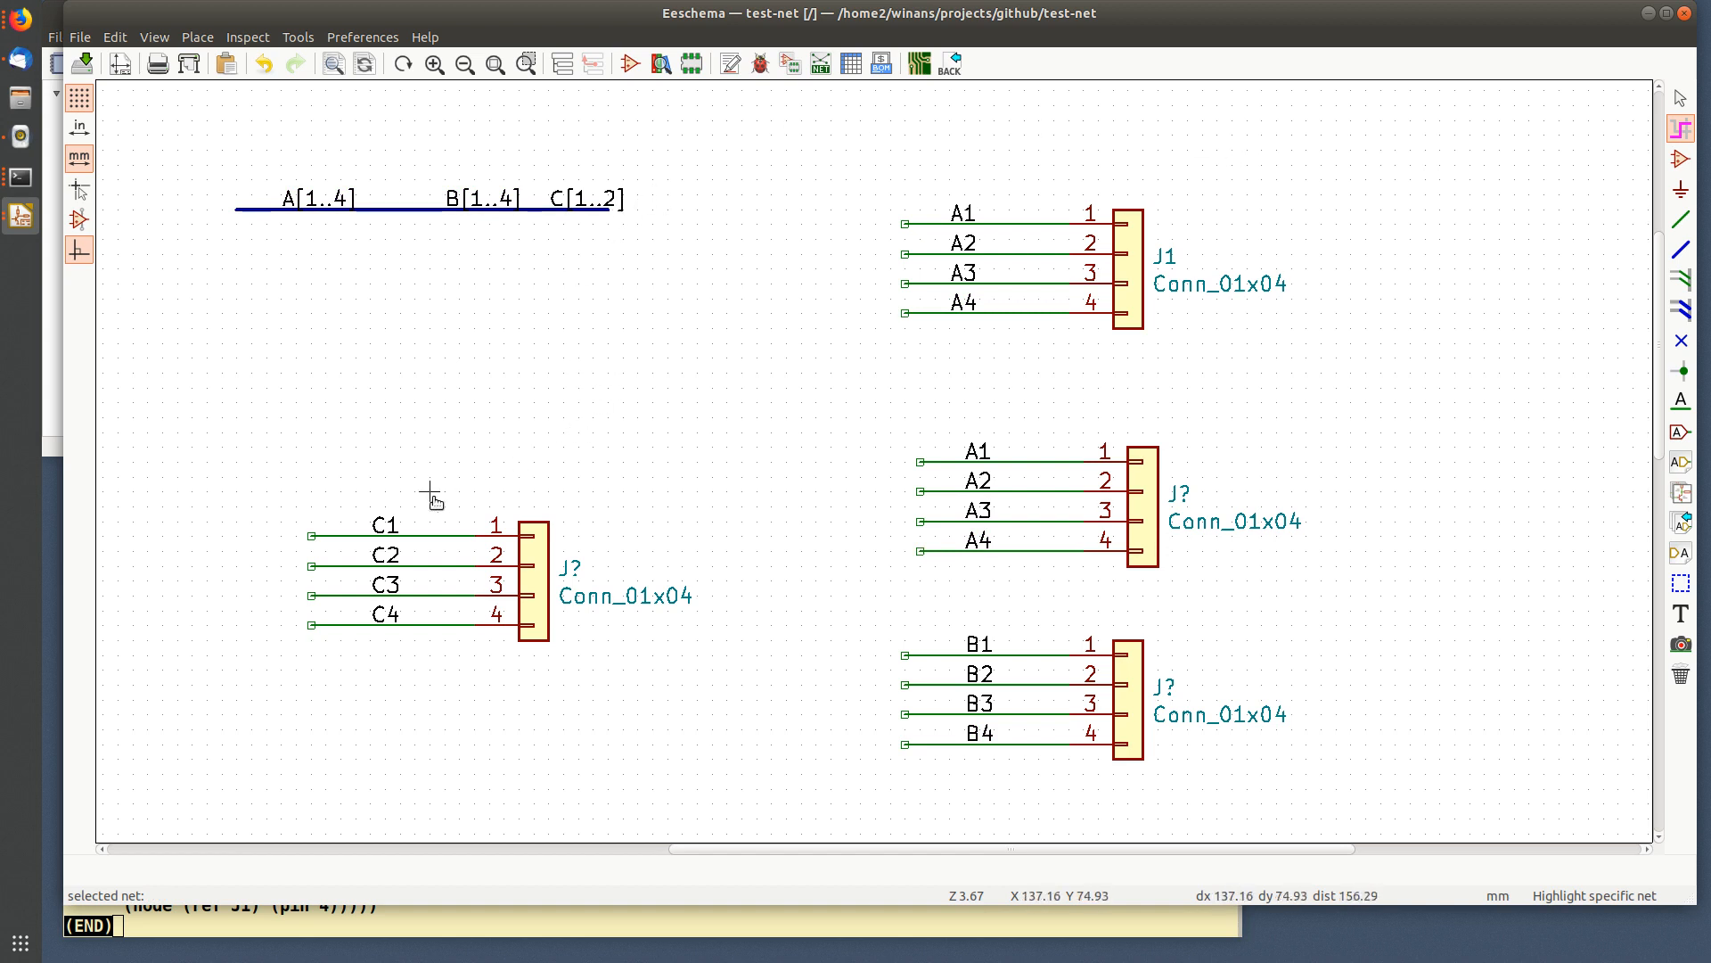
pyautogui.click(416, 534)
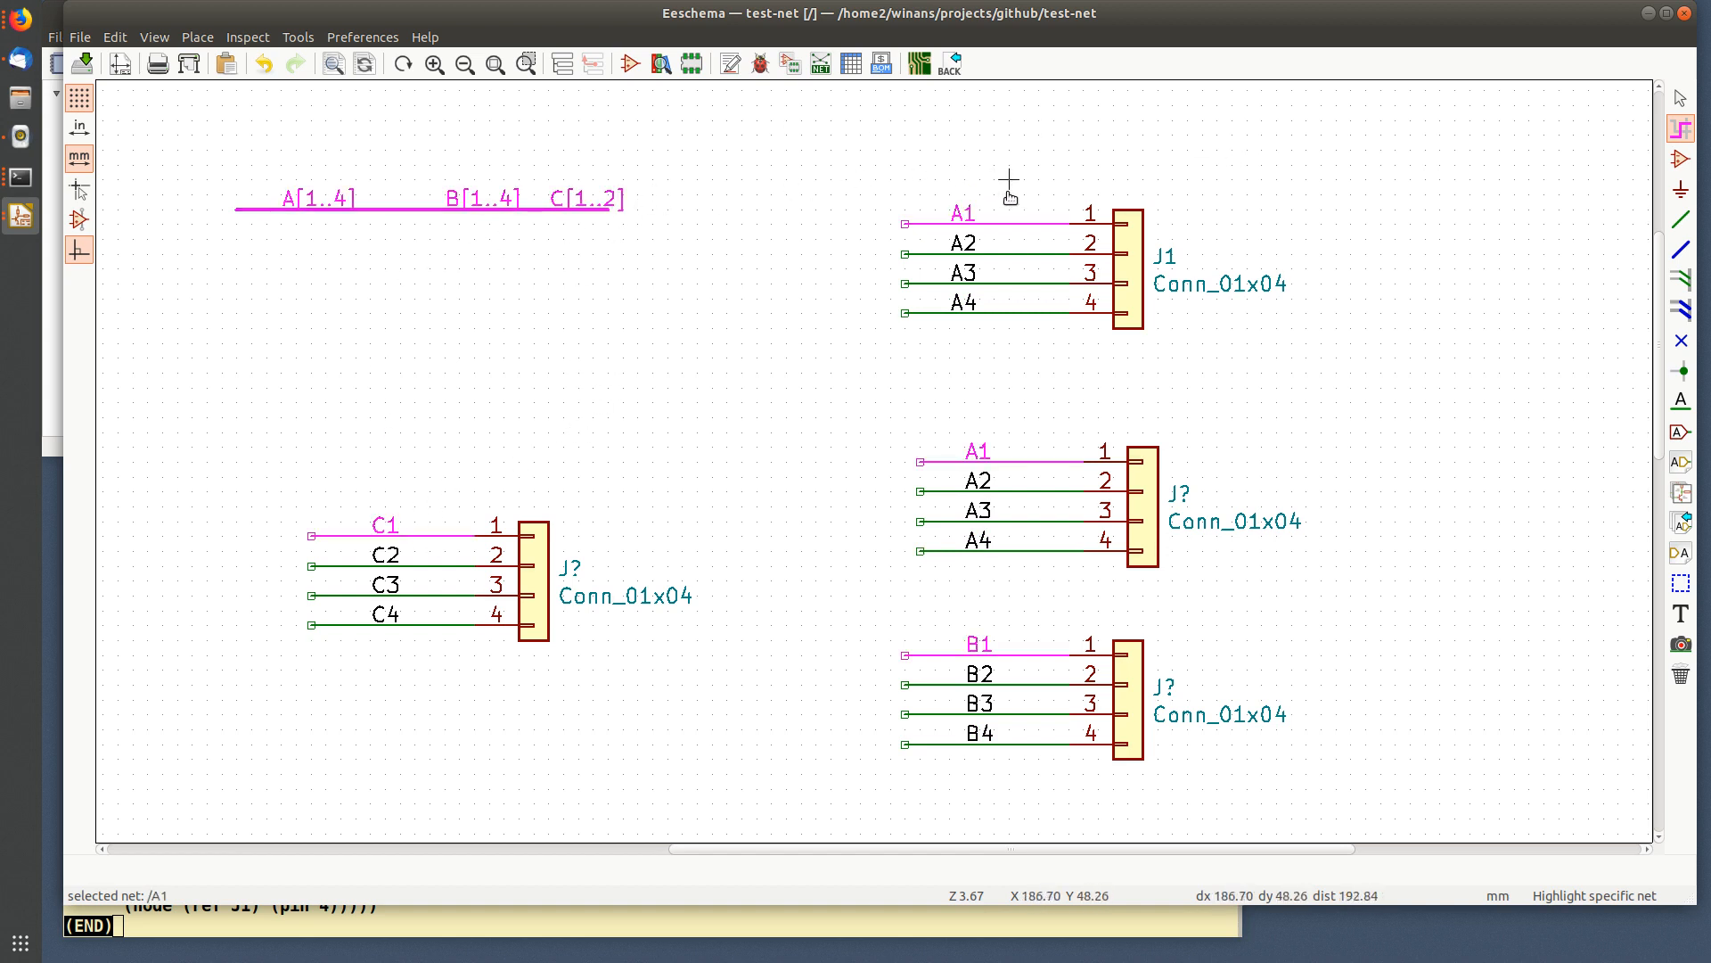
pyautogui.click(415, 565)
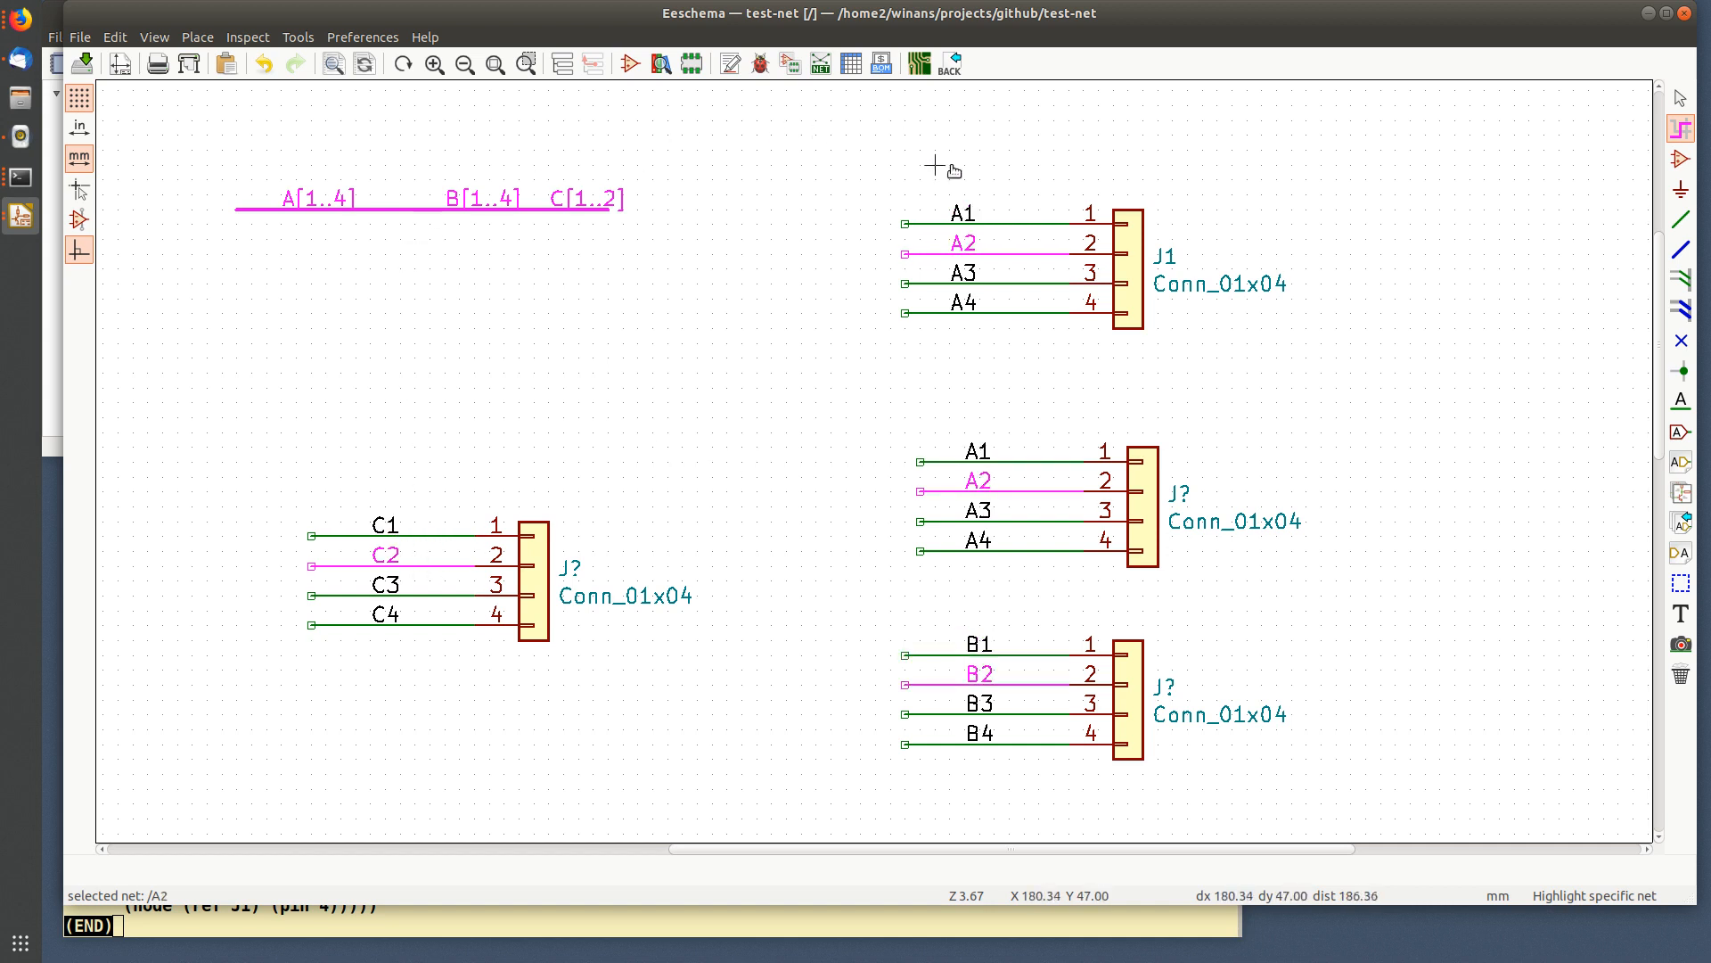
pyautogui.click(418, 595)
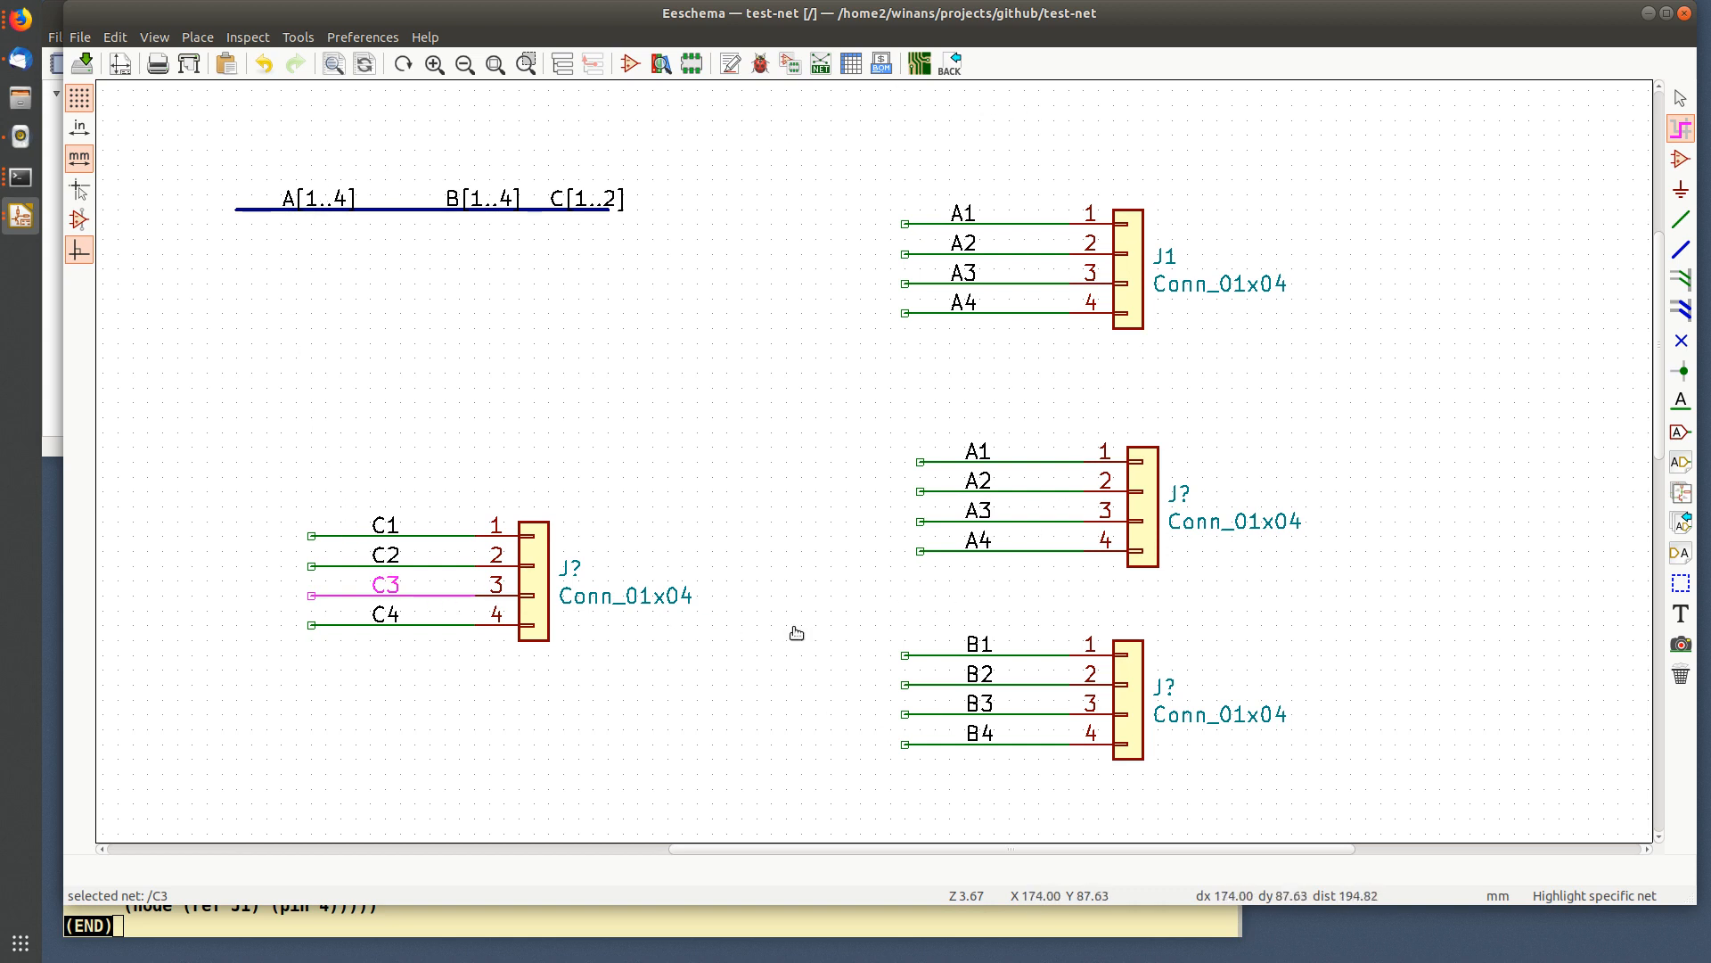
pyautogui.click(412, 625)
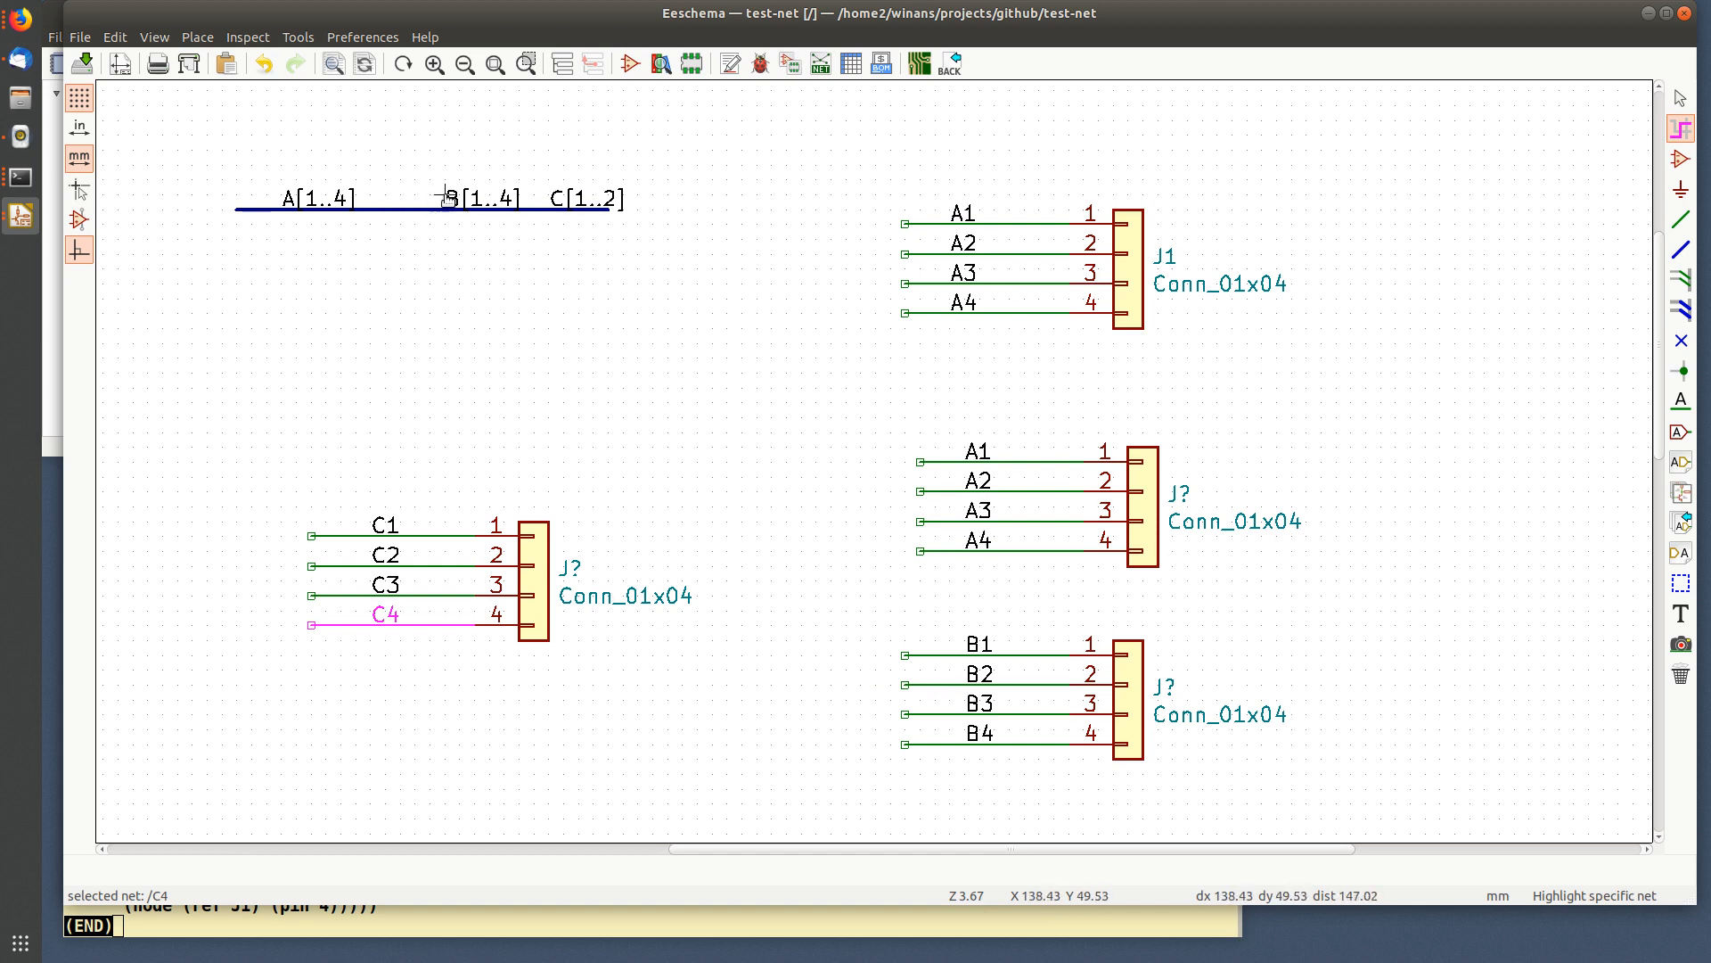
pyautogui.press('Escape')
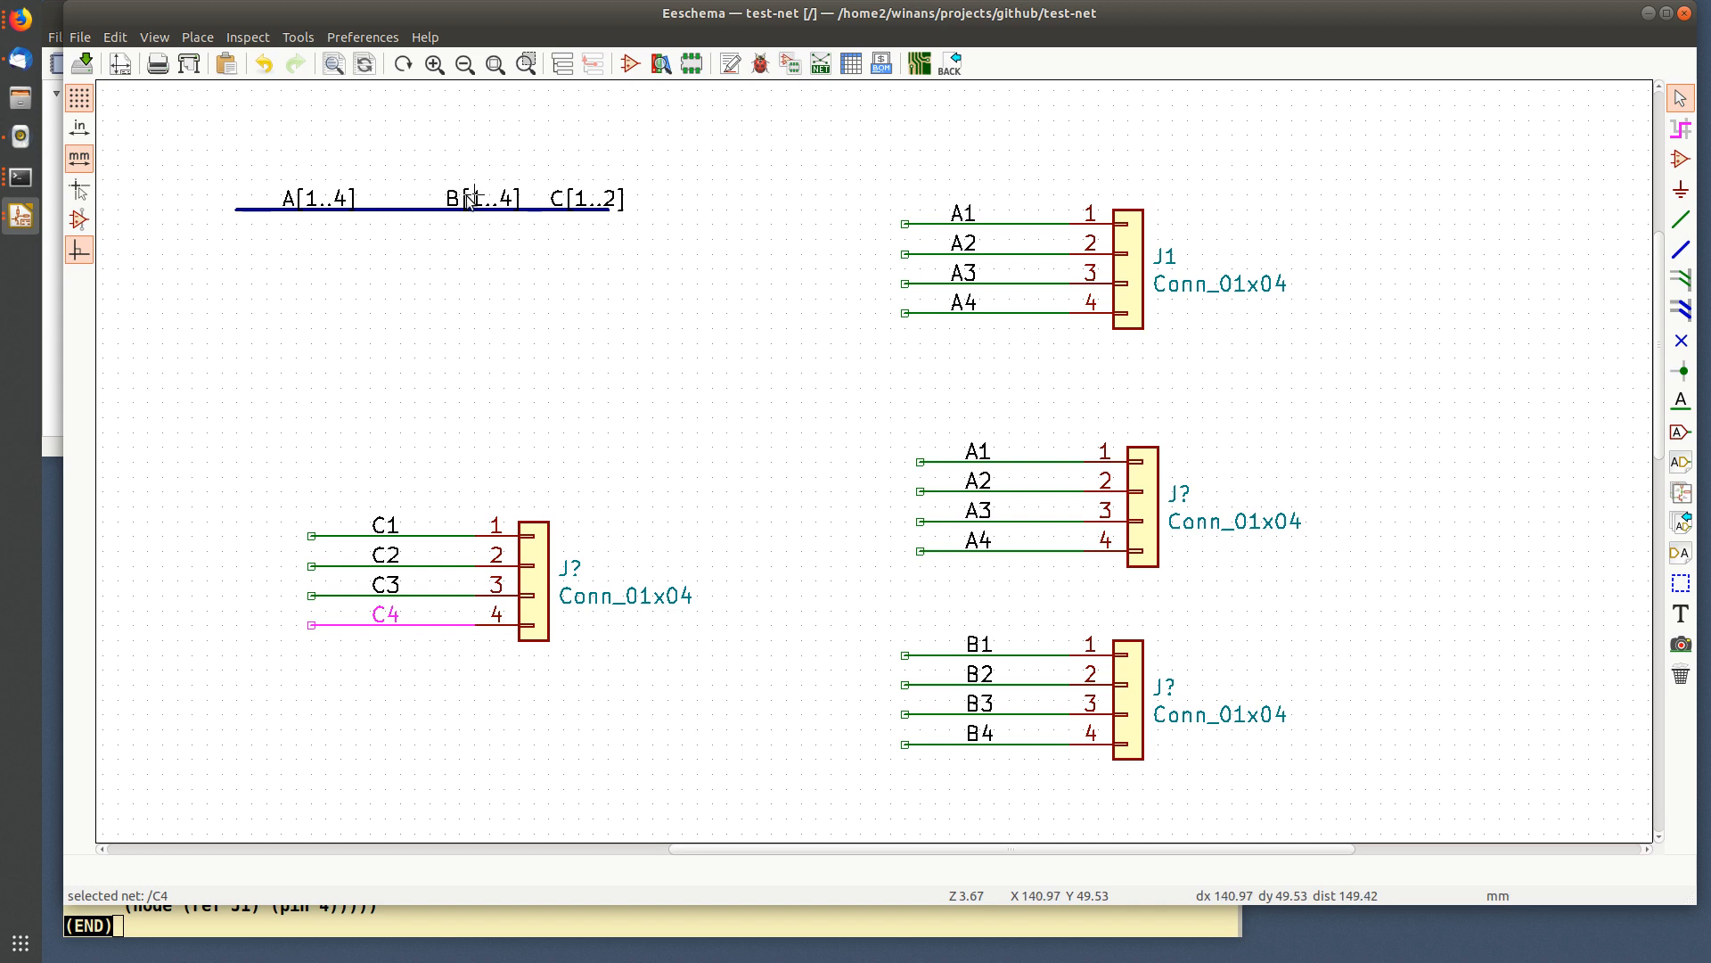
# - Move labels B[1..4] and C[1..2] closer to A[1..4] so all three sit evenly along the bus, and save the schematic
pyautogui.moveTo(447, 215); pyautogui.dragTo(389, 216)
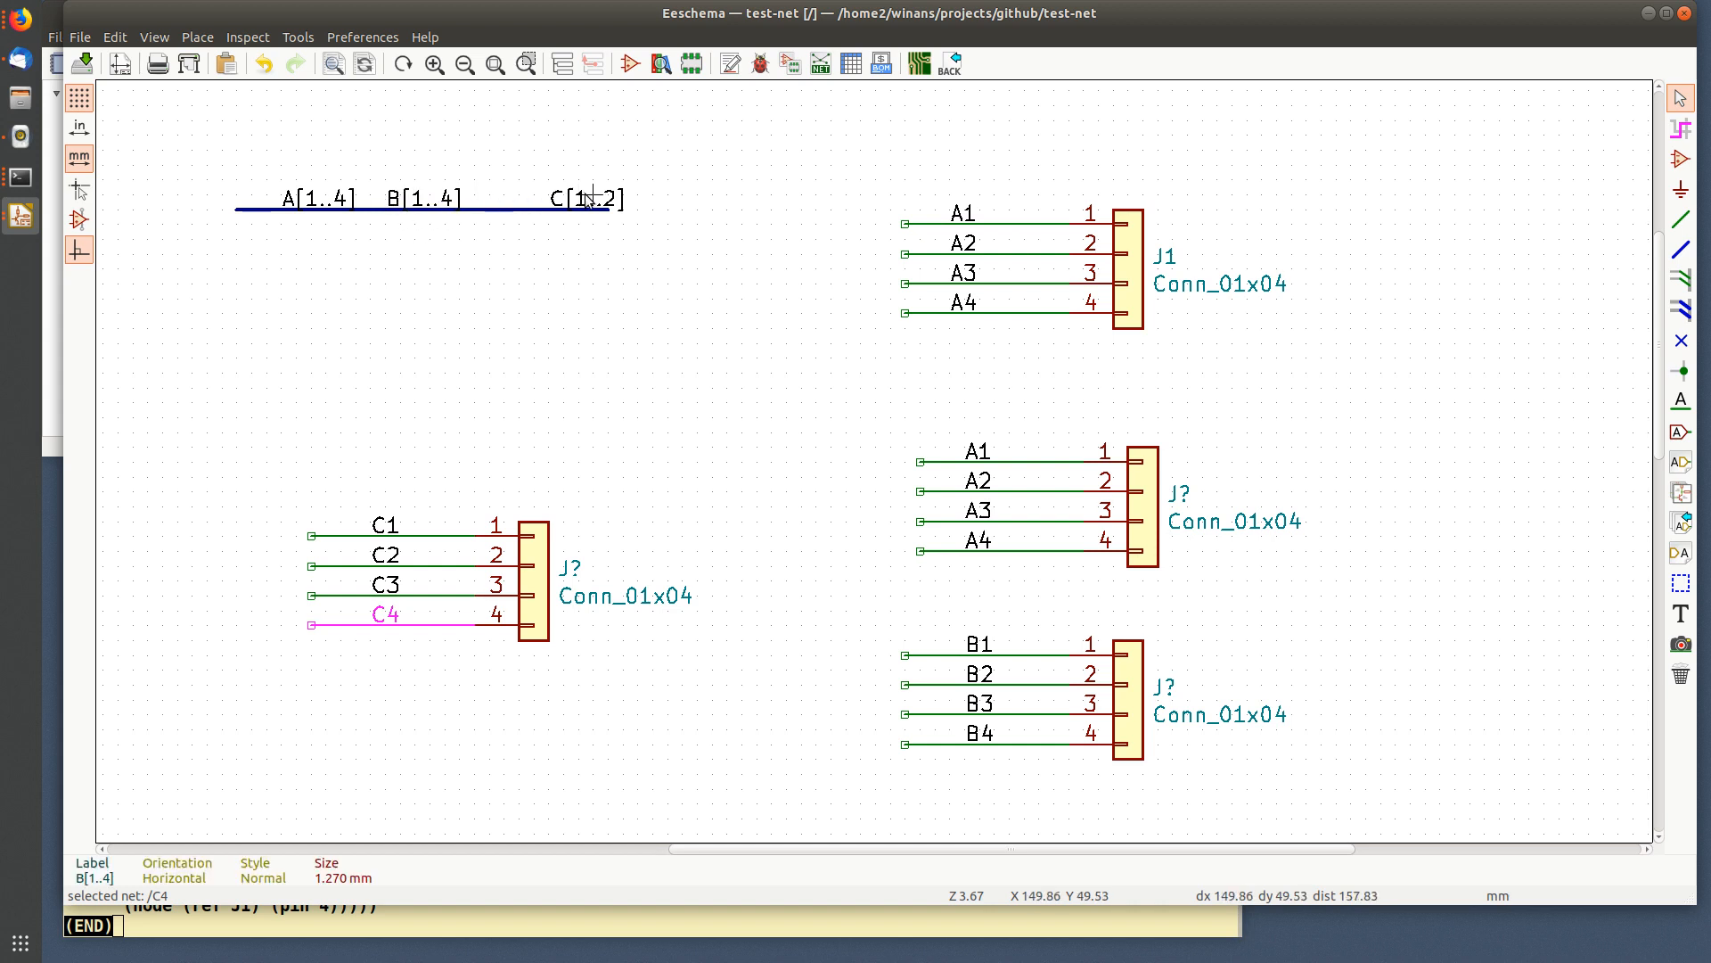
pyautogui.moveTo(588, 198); pyautogui.dragTo(529, 200)
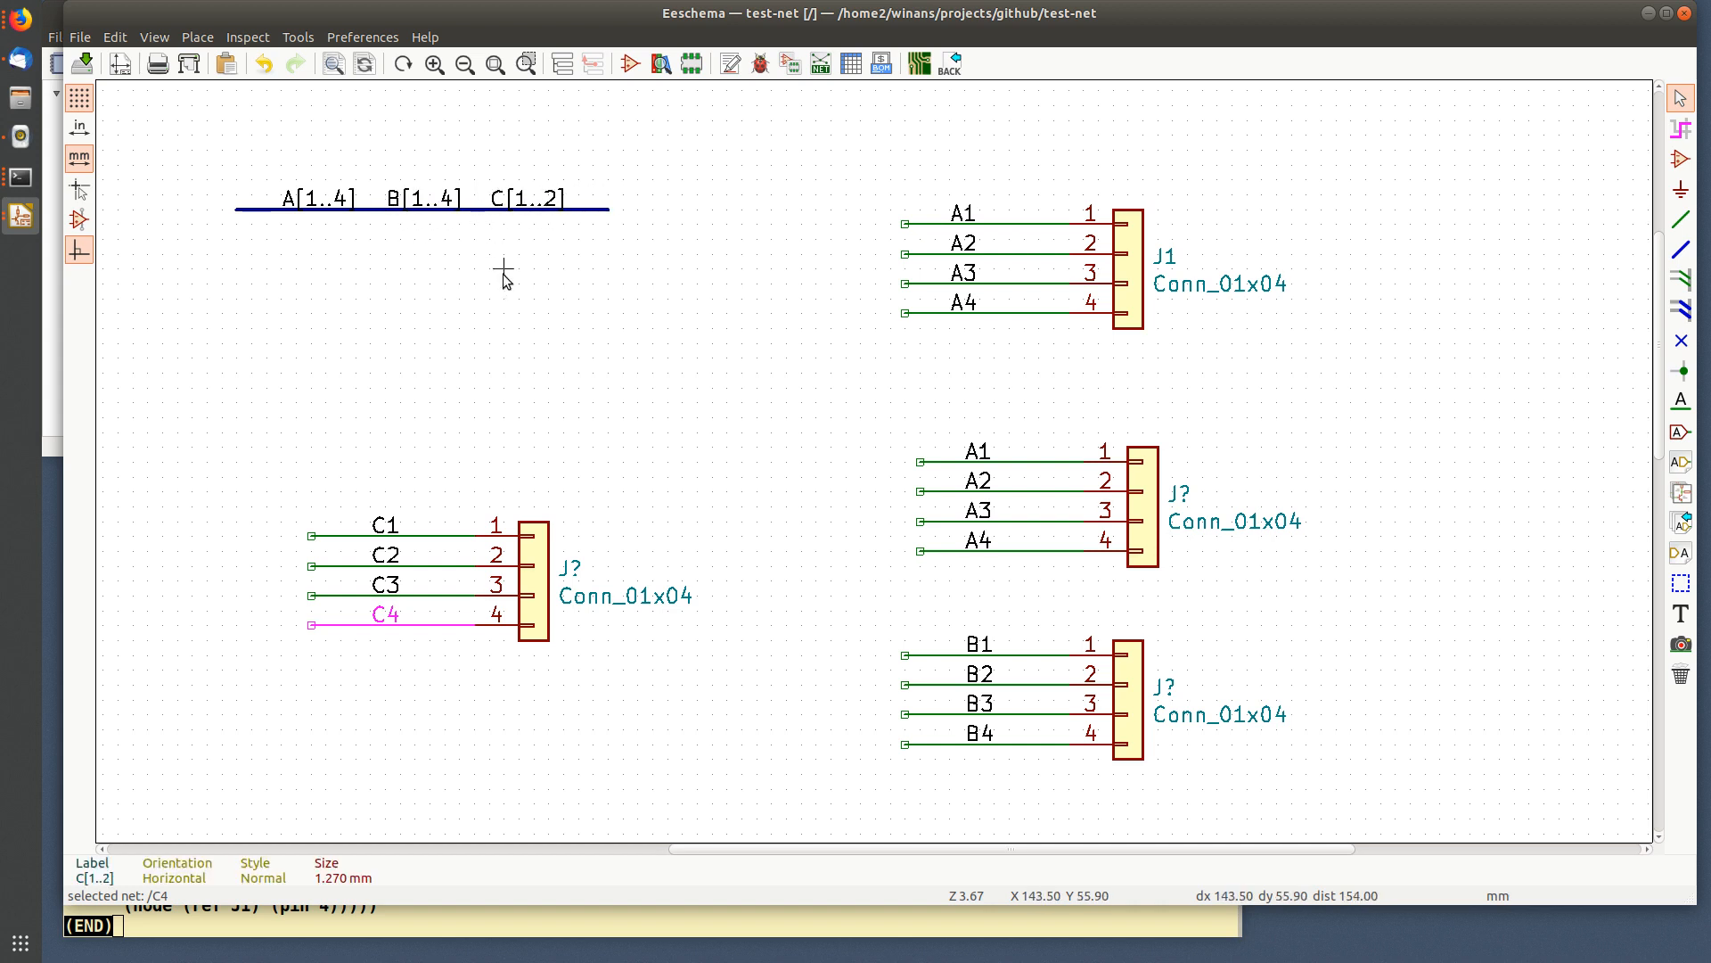
pyautogui.hotkey('ctrl', 's')
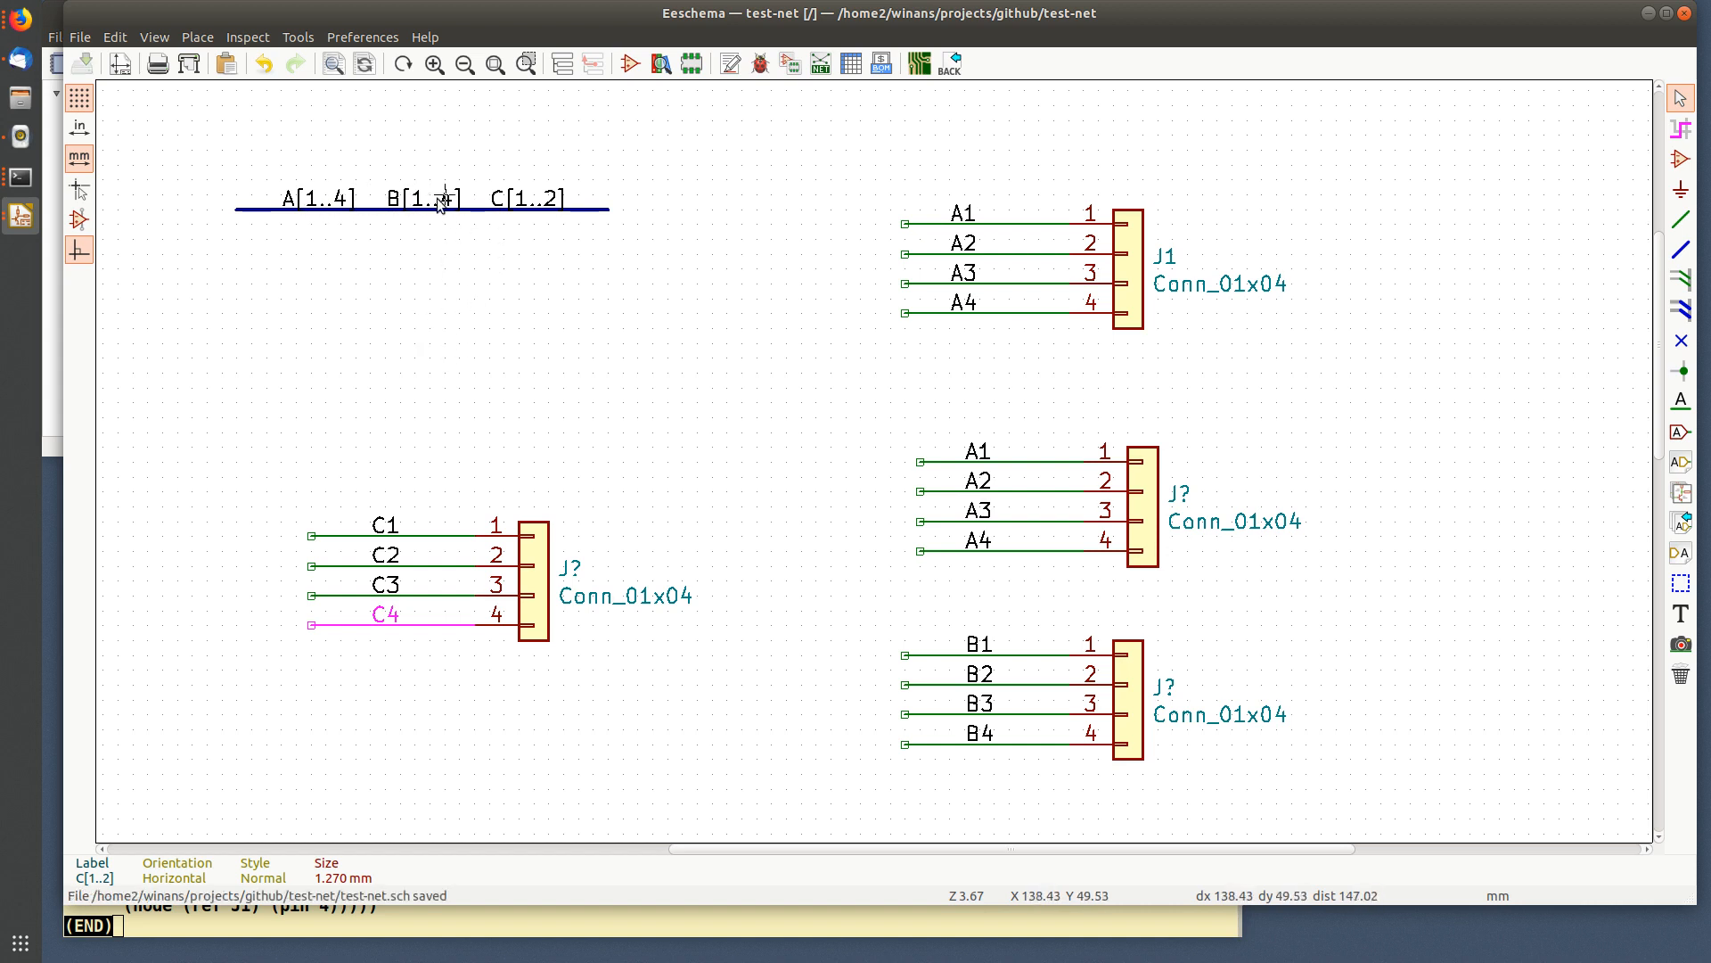
# - Change the bus label C[1..2] to C[2..3] and save the schematic
pyautogui.doubleClick(526, 200)
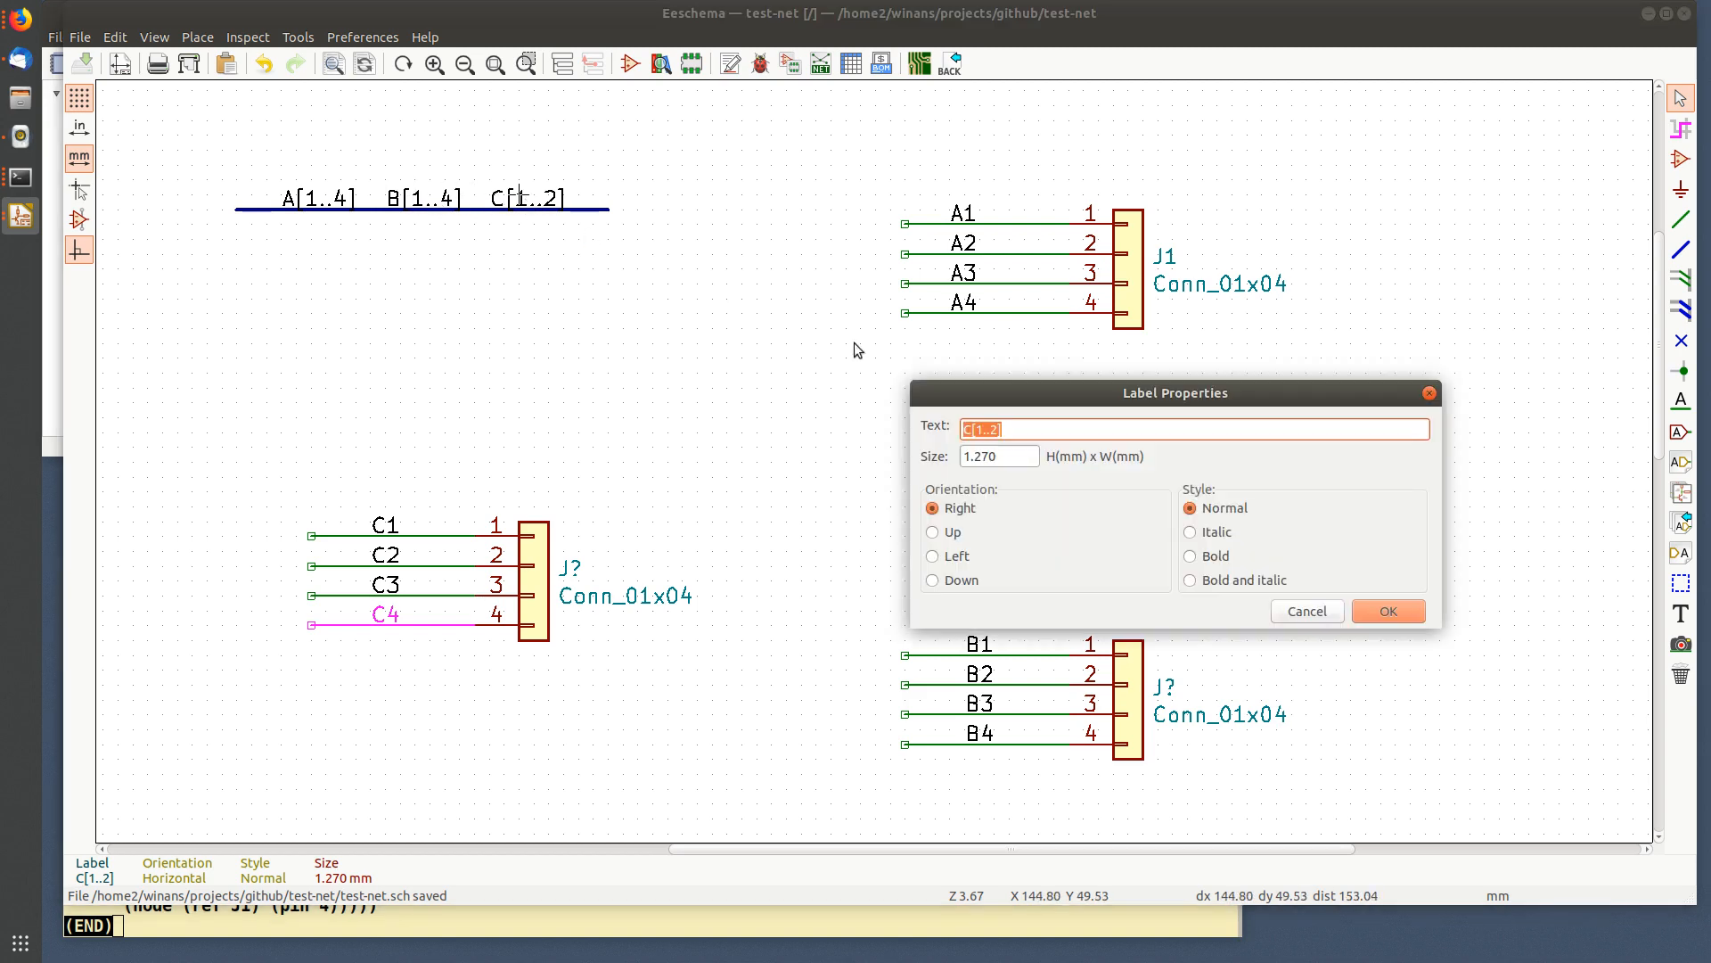
pyautogui.click(1026, 424)
pyautogui.press('Return')
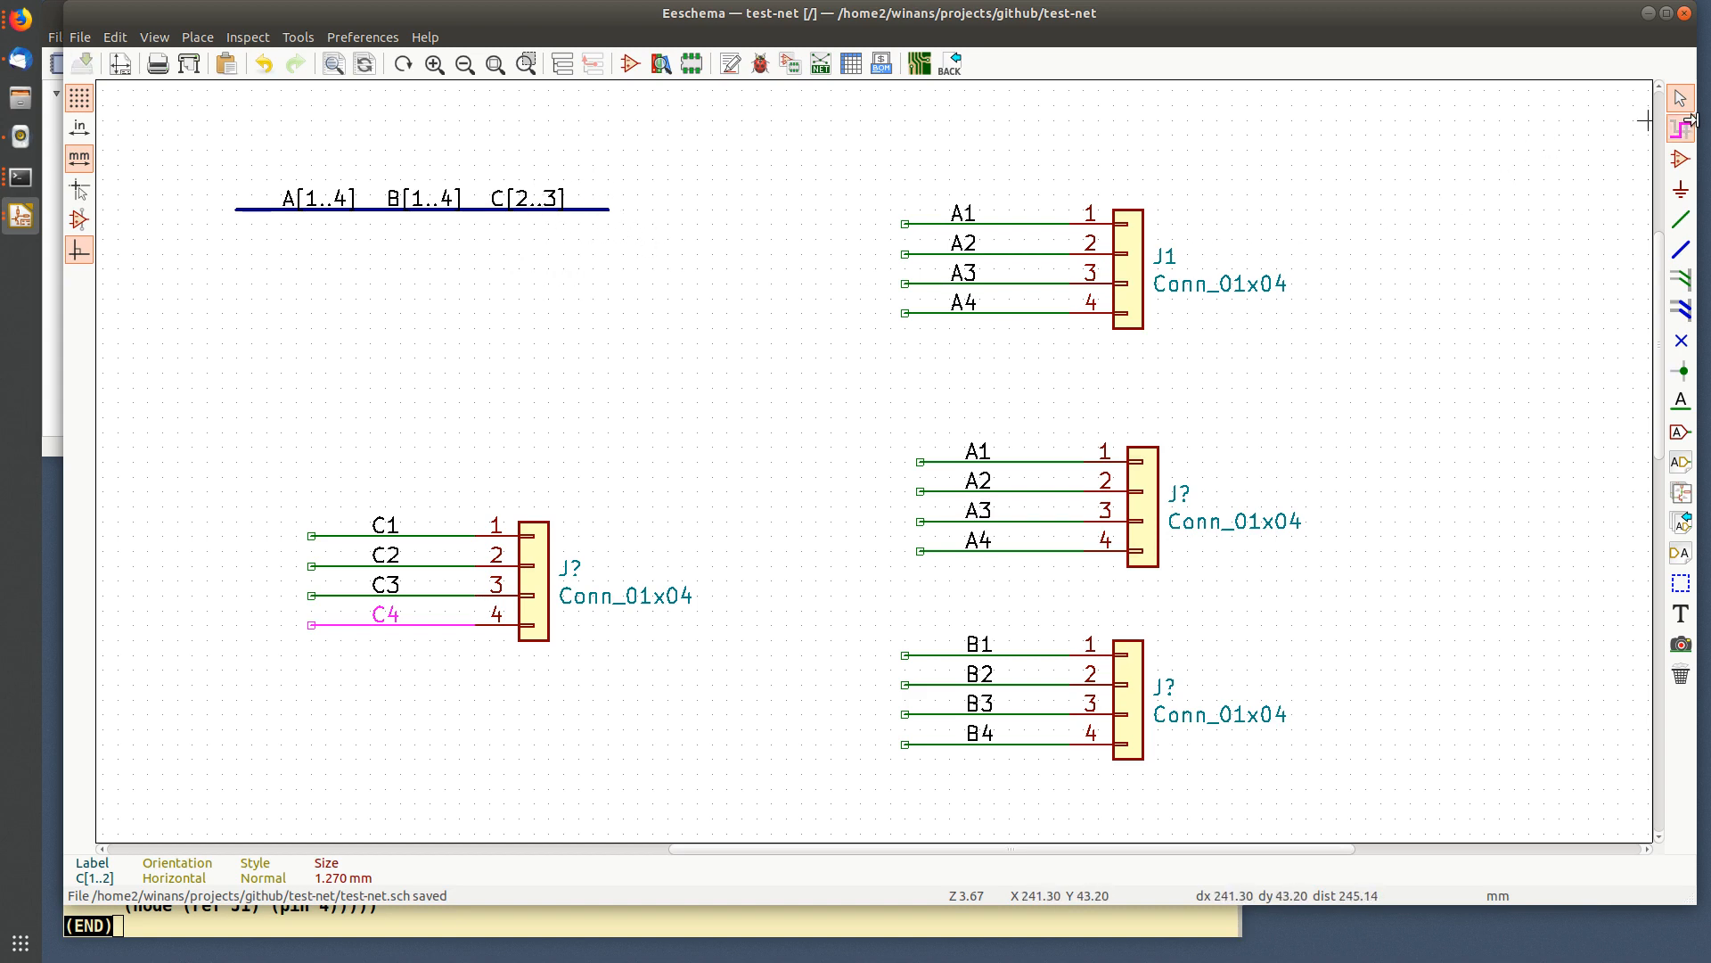
# - Highlight the wires C1, C2, C3 and C4 in turn to examine how the C[2..3] label links them to the A and B nets
pyautogui.click(1681, 132)
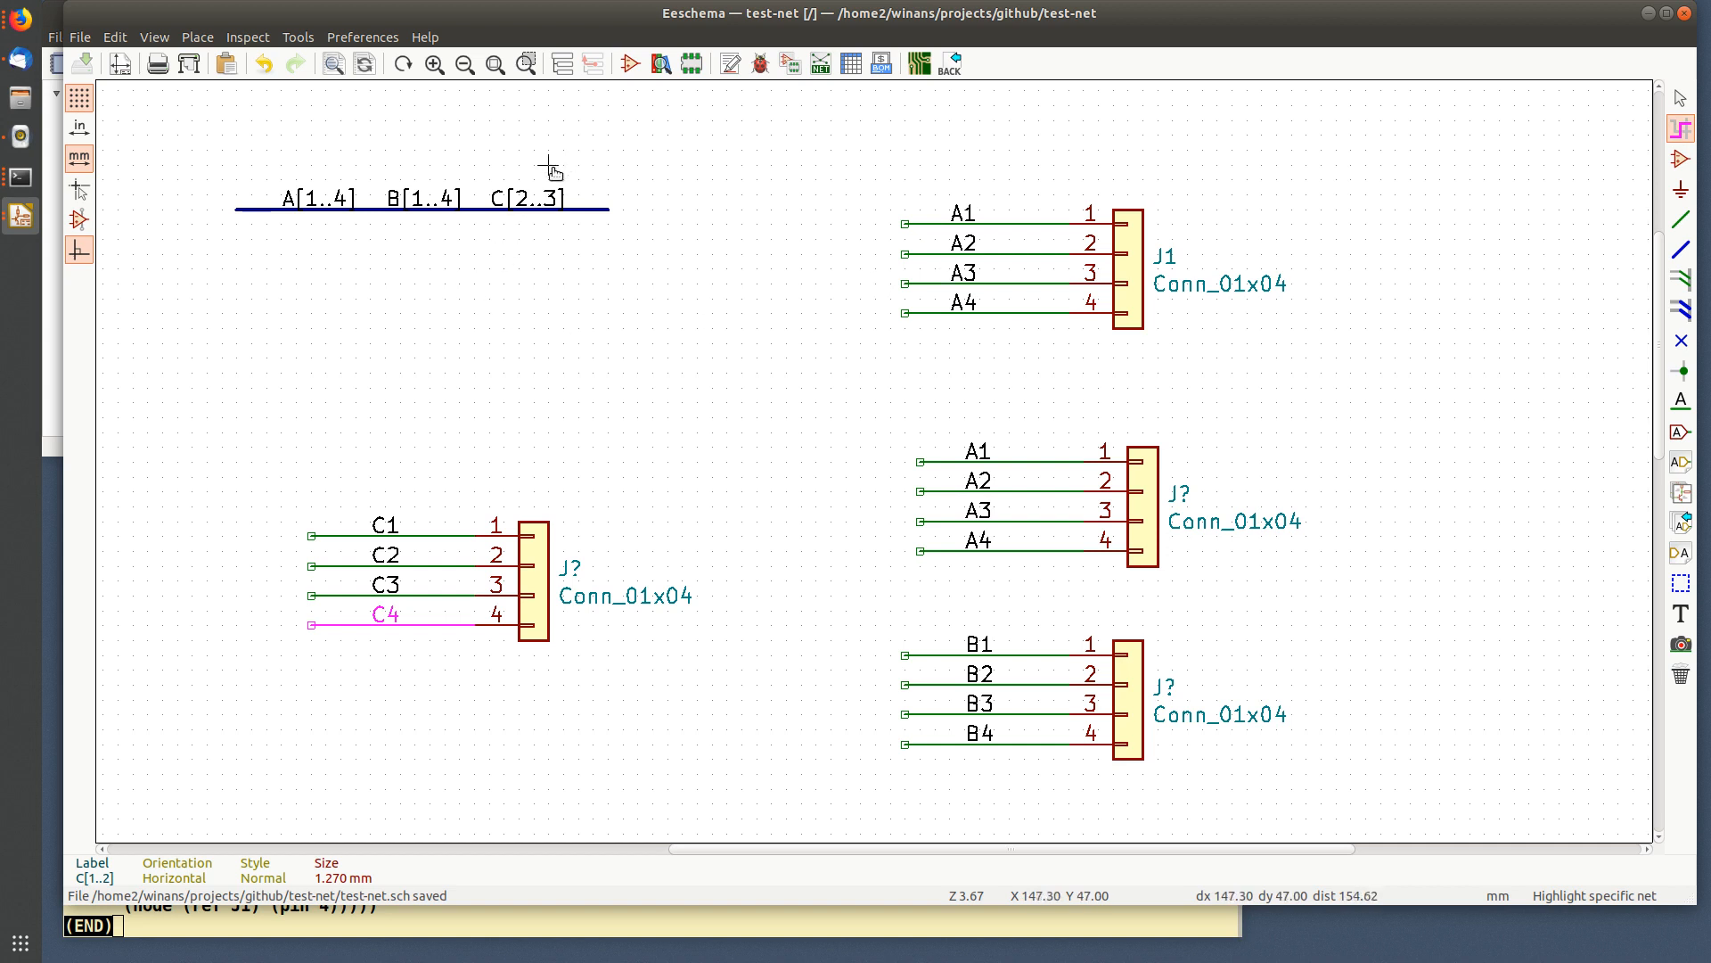
pyautogui.click(435, 533)
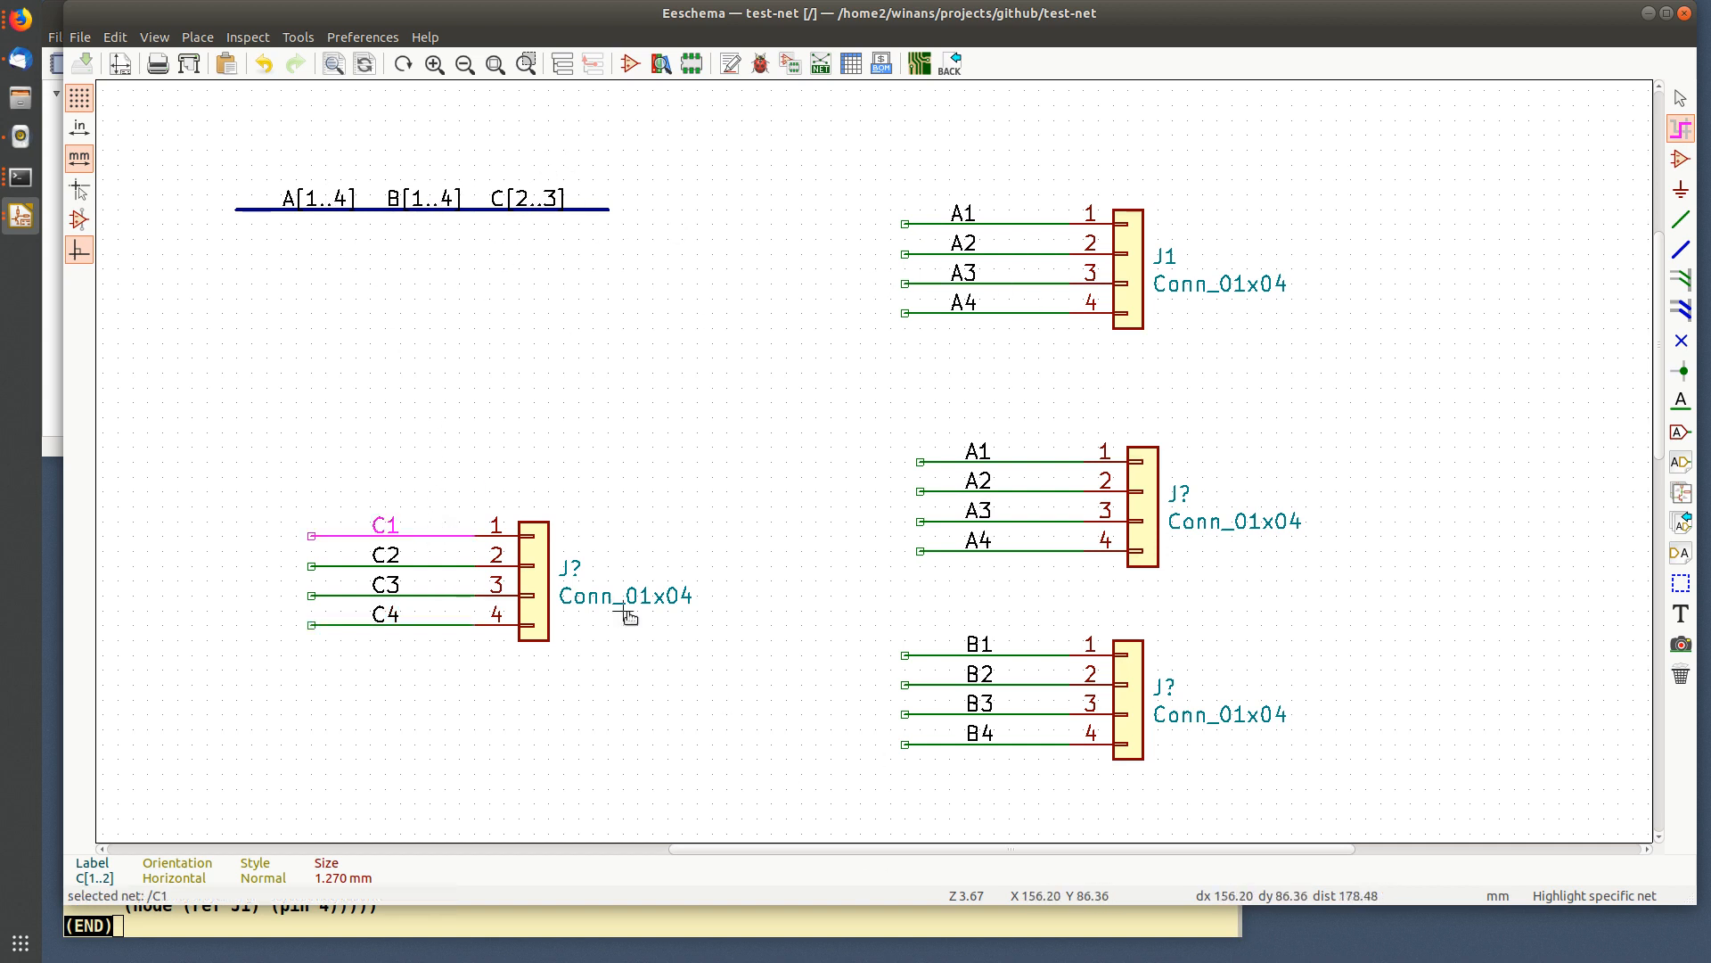
pyautogui.click(412, 567)
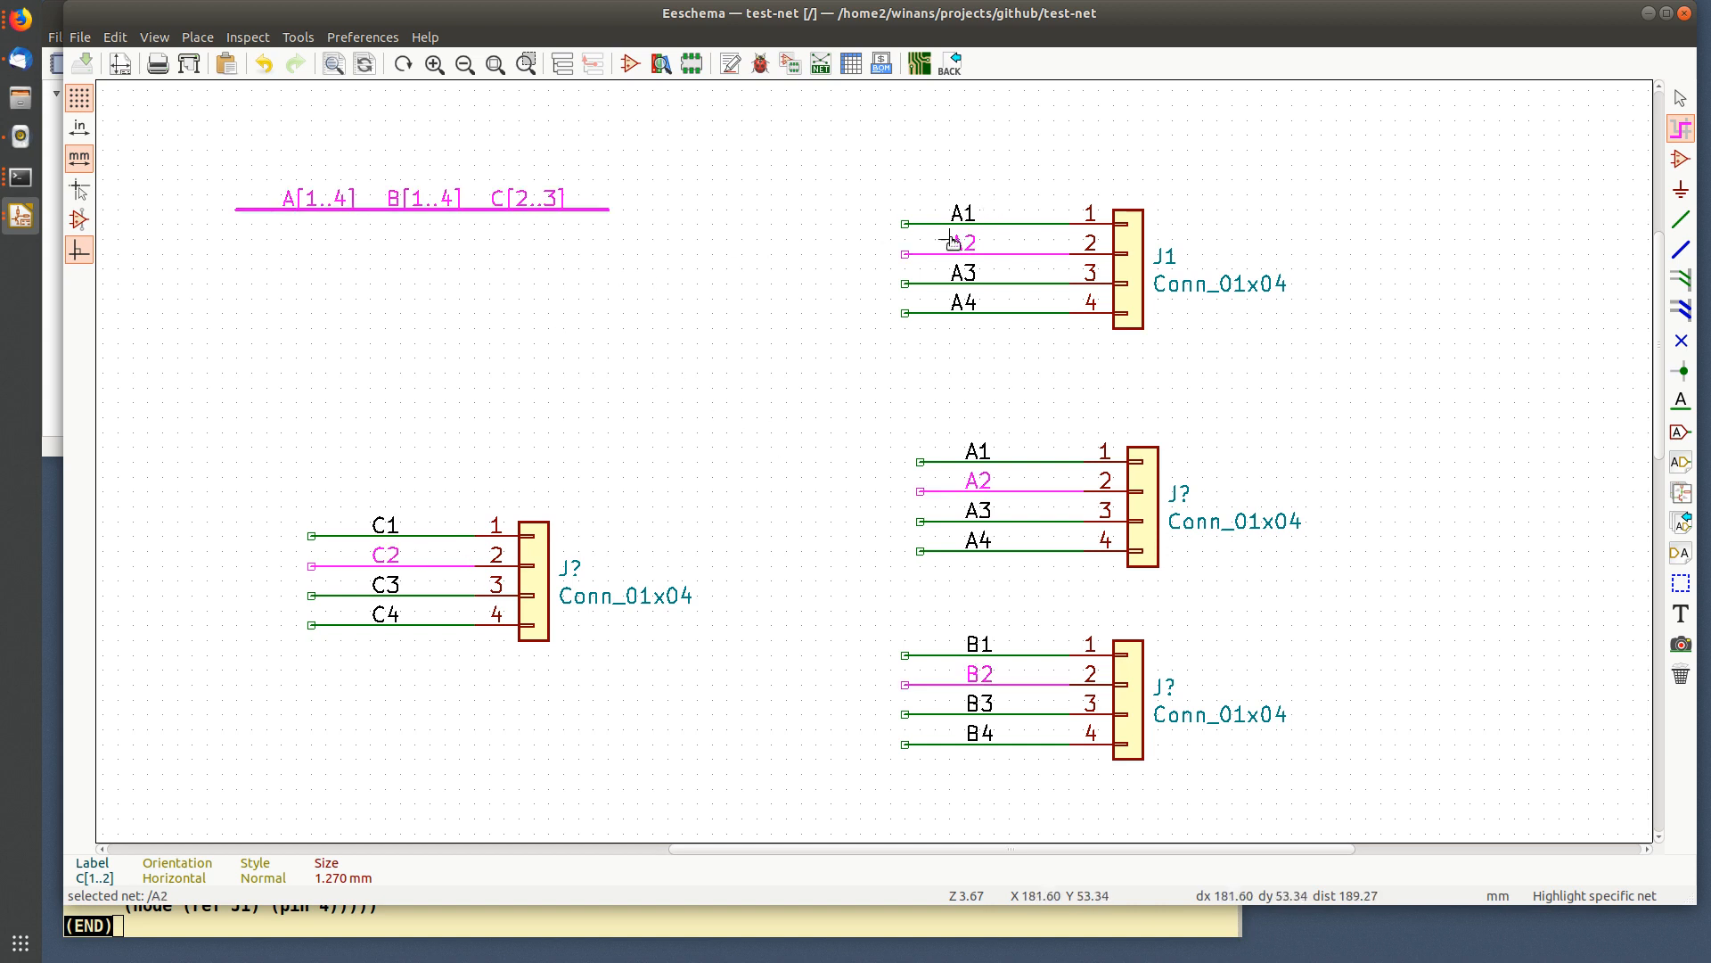
pyautogui.click(417, 594)
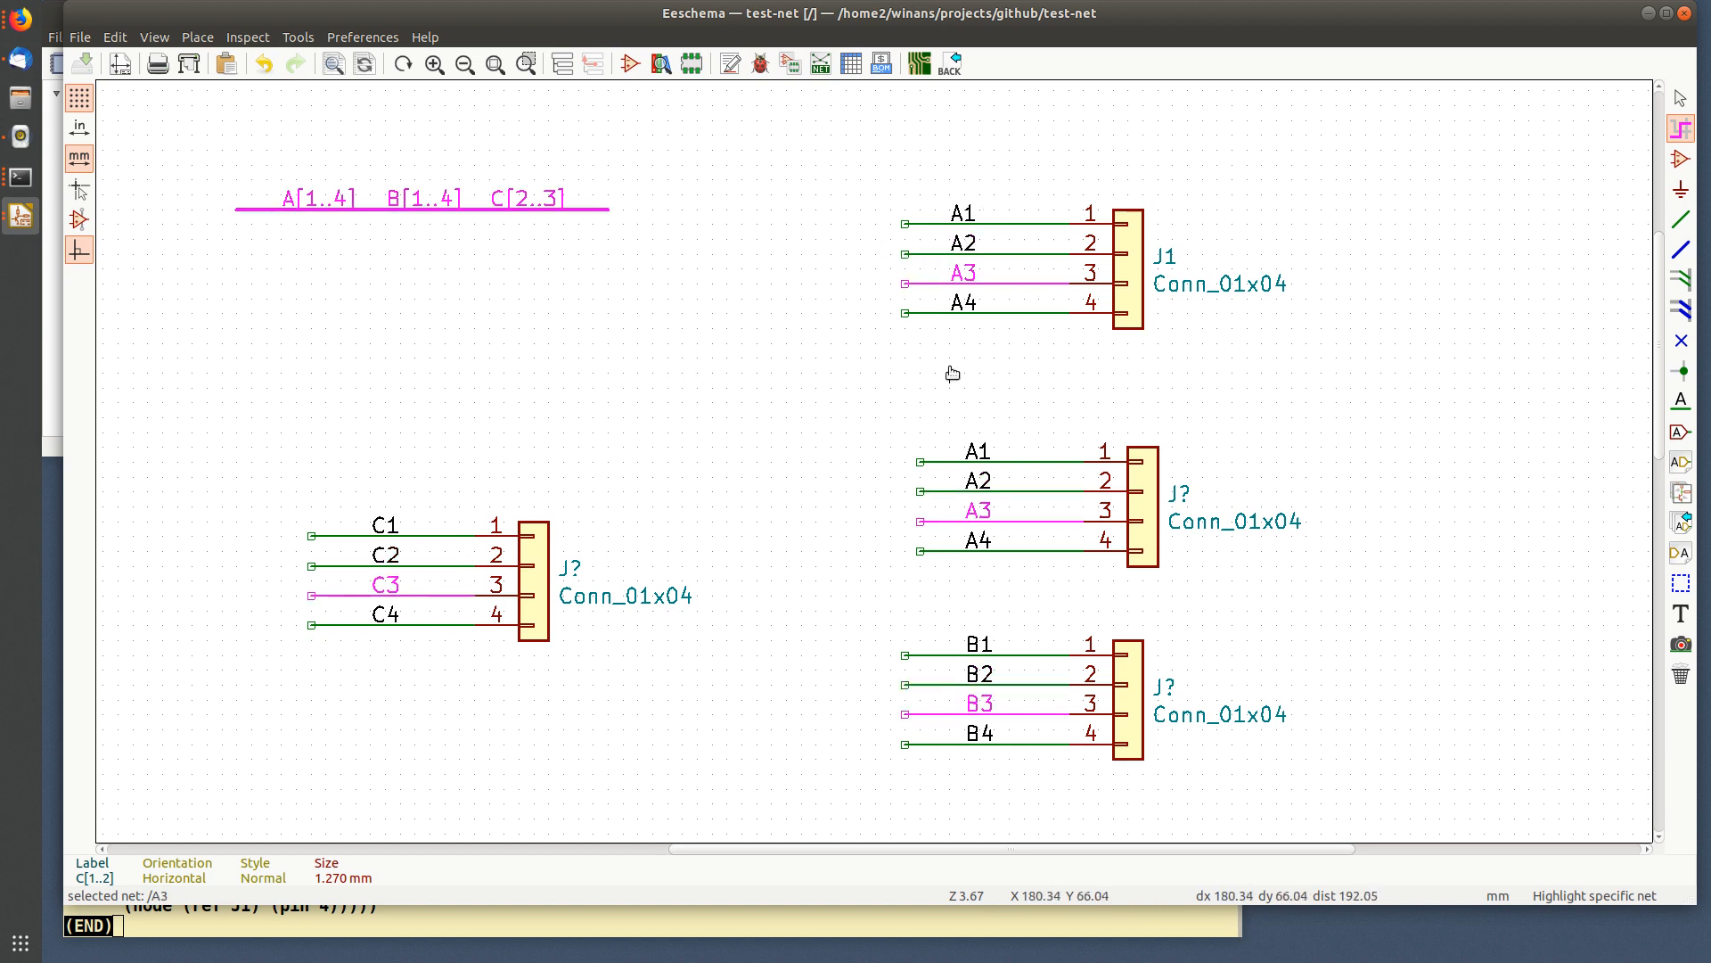
pyautogui.click(430, 625)
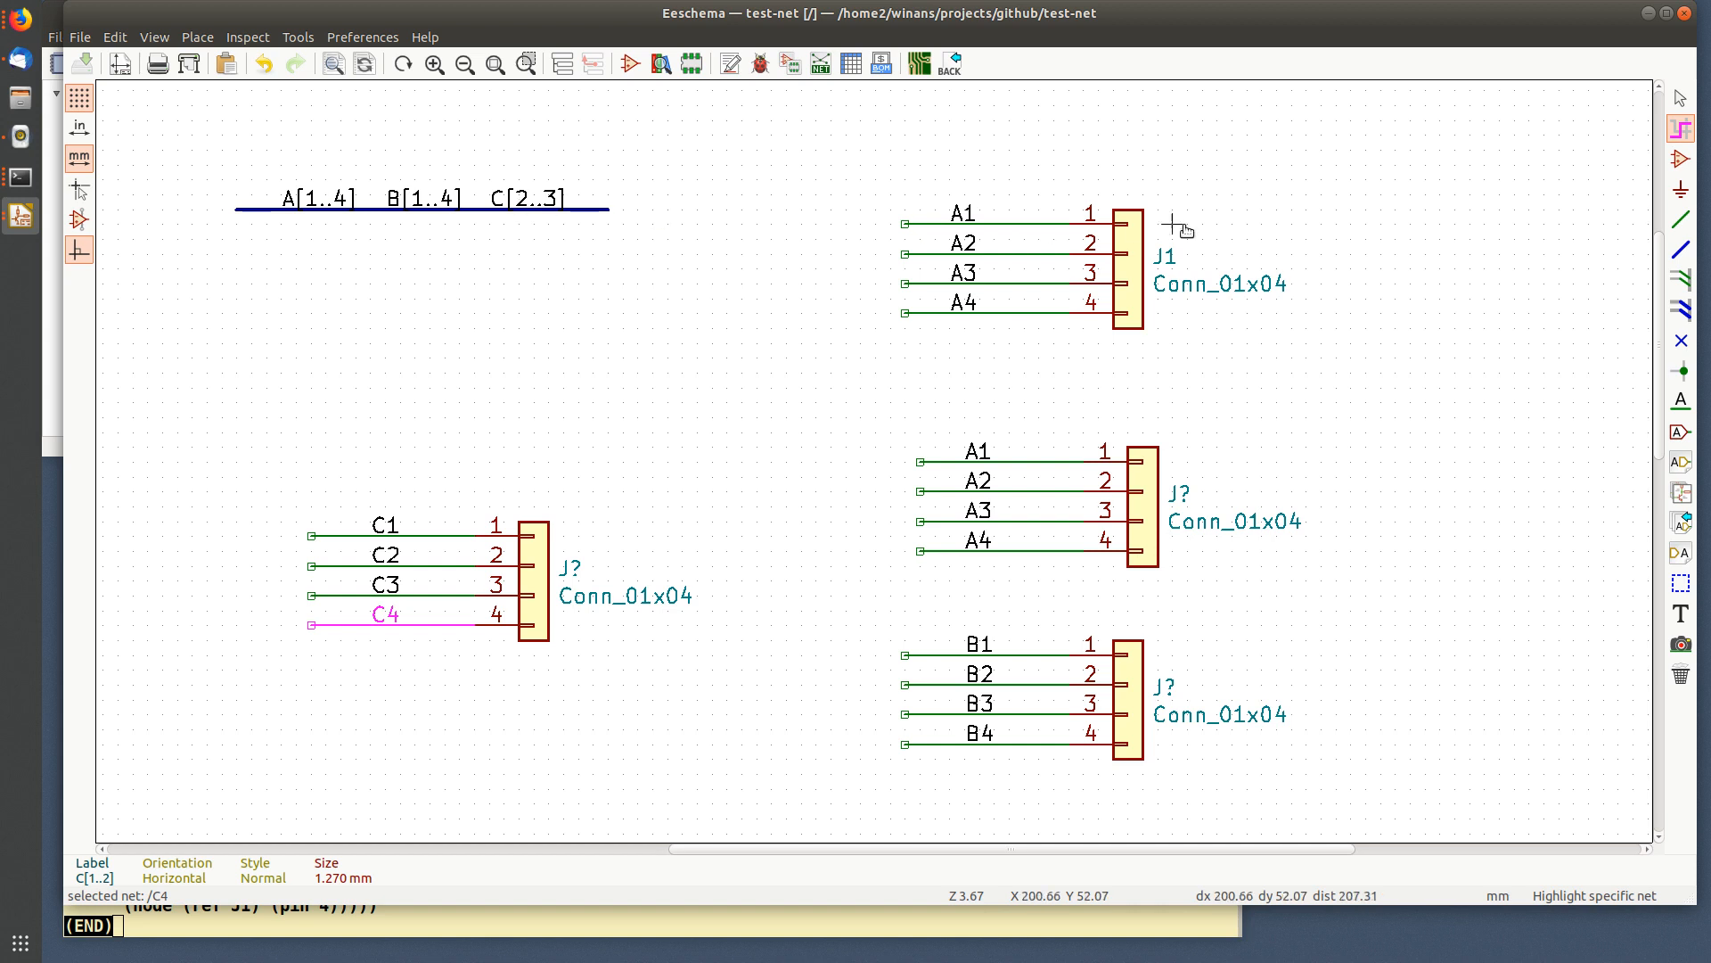
# - Draw a horizontal wire in the empty area between the bus and the C1–C4 connector, ending at about X 139.7, Y 61.0 mm
pyautogui.click(1681, 219)
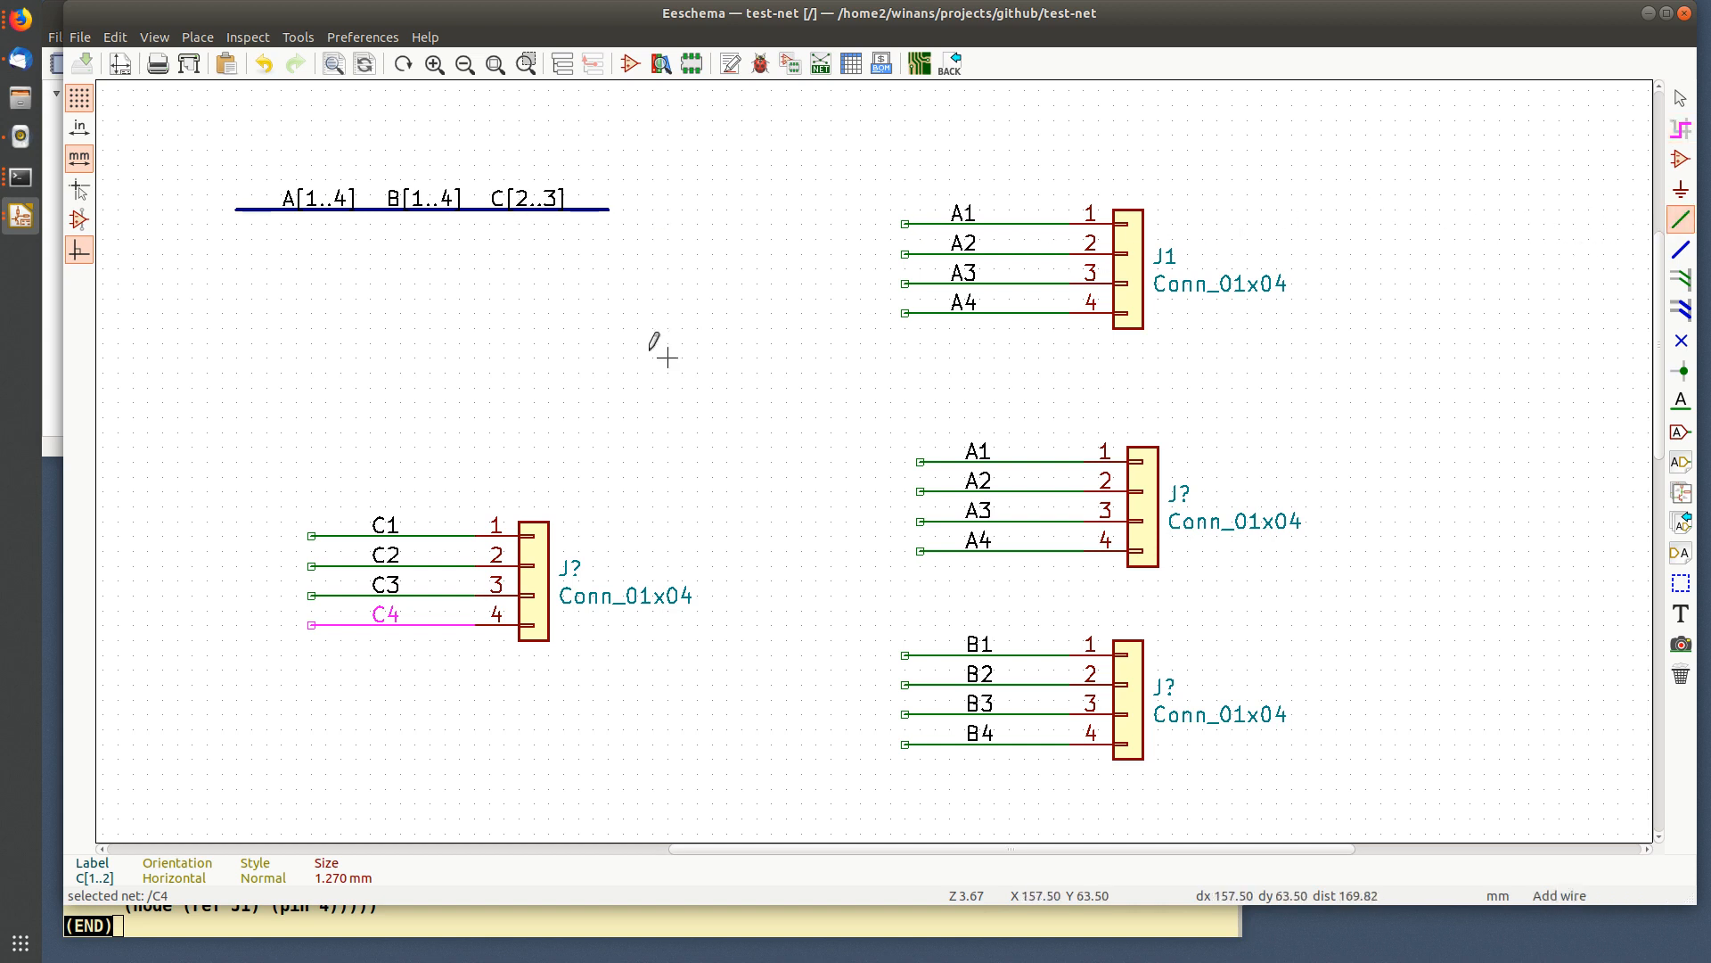
pyautogui.click(207, 327)
pyautogui.doubleClick(460, 328)
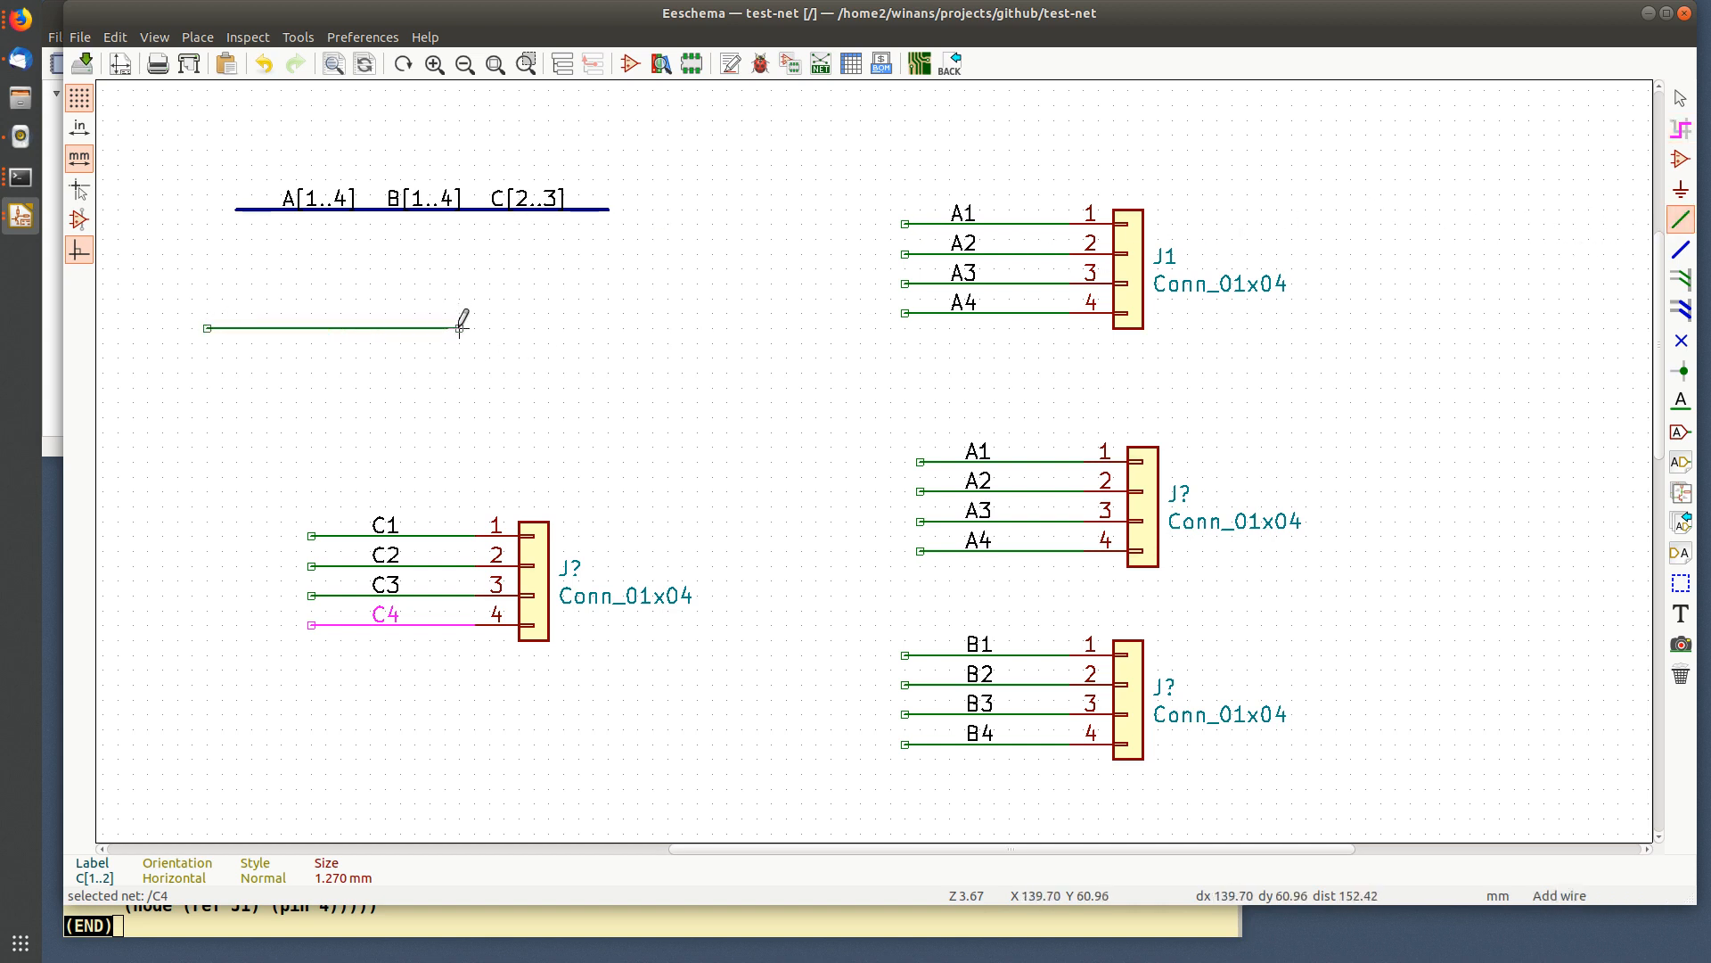
# - Place net labels C2 and A1 on the unlabelled horizontal wire below the bus
pyautogui.press('Escape')
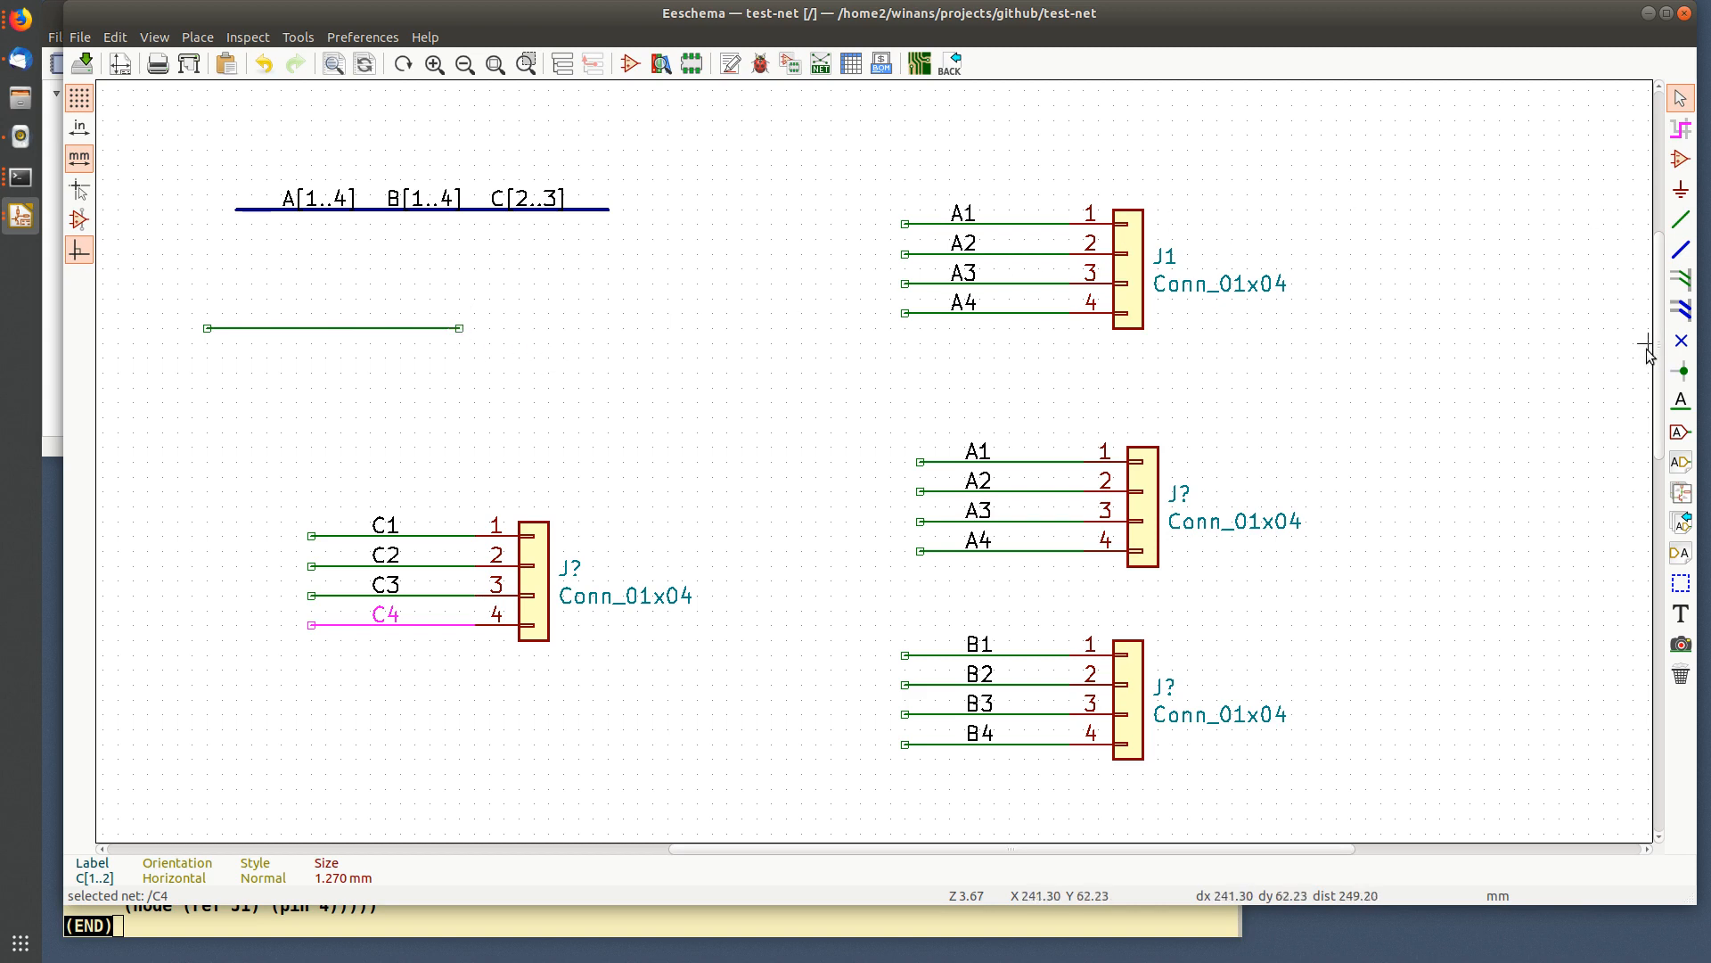
pyautogui.click(1682, 400)
pyautogui.click(237, 328)
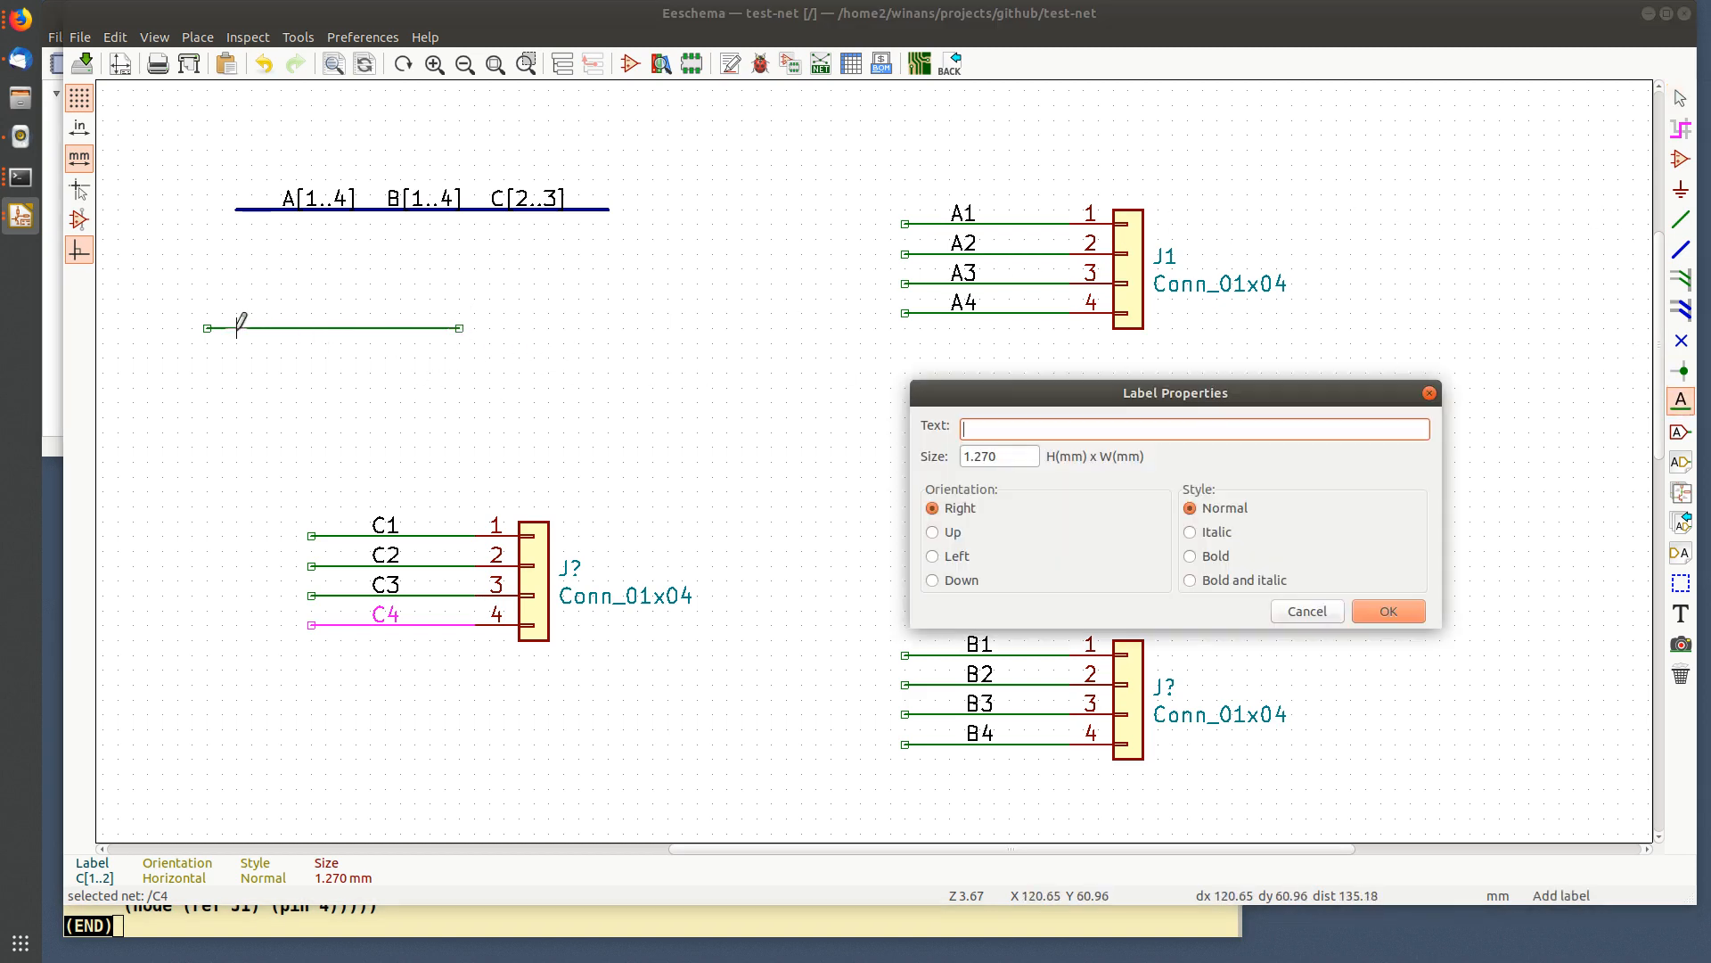
pyautogui.press('Return')
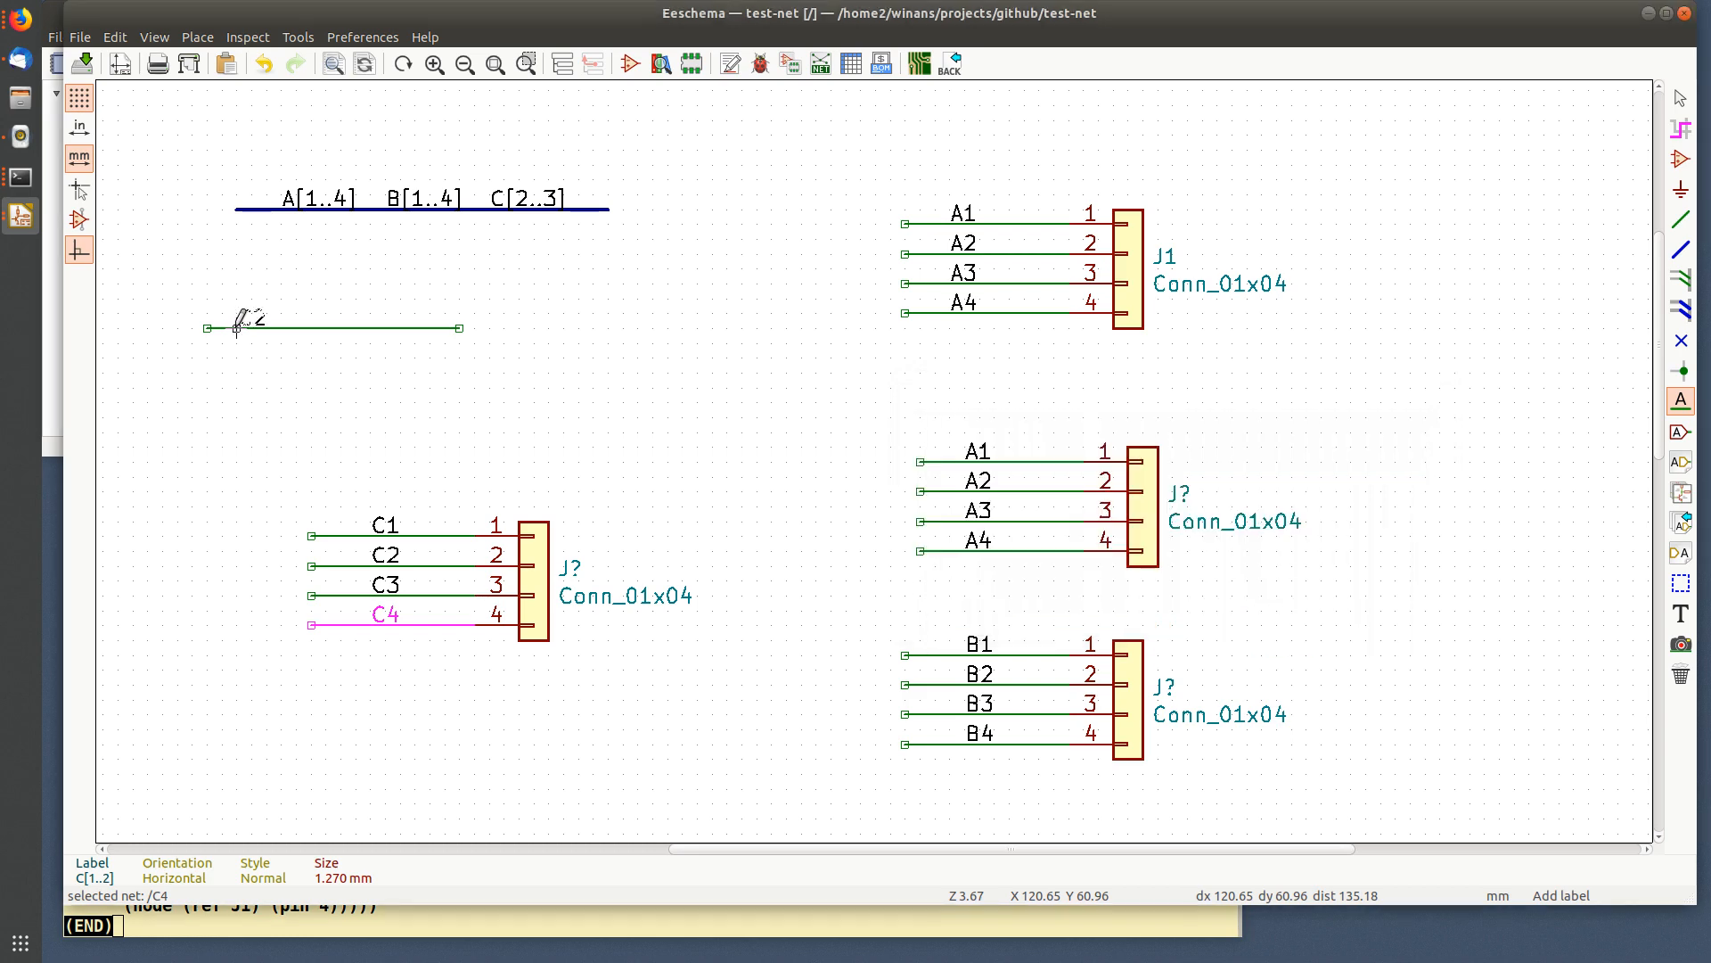
pyautogui.click(312, 328)
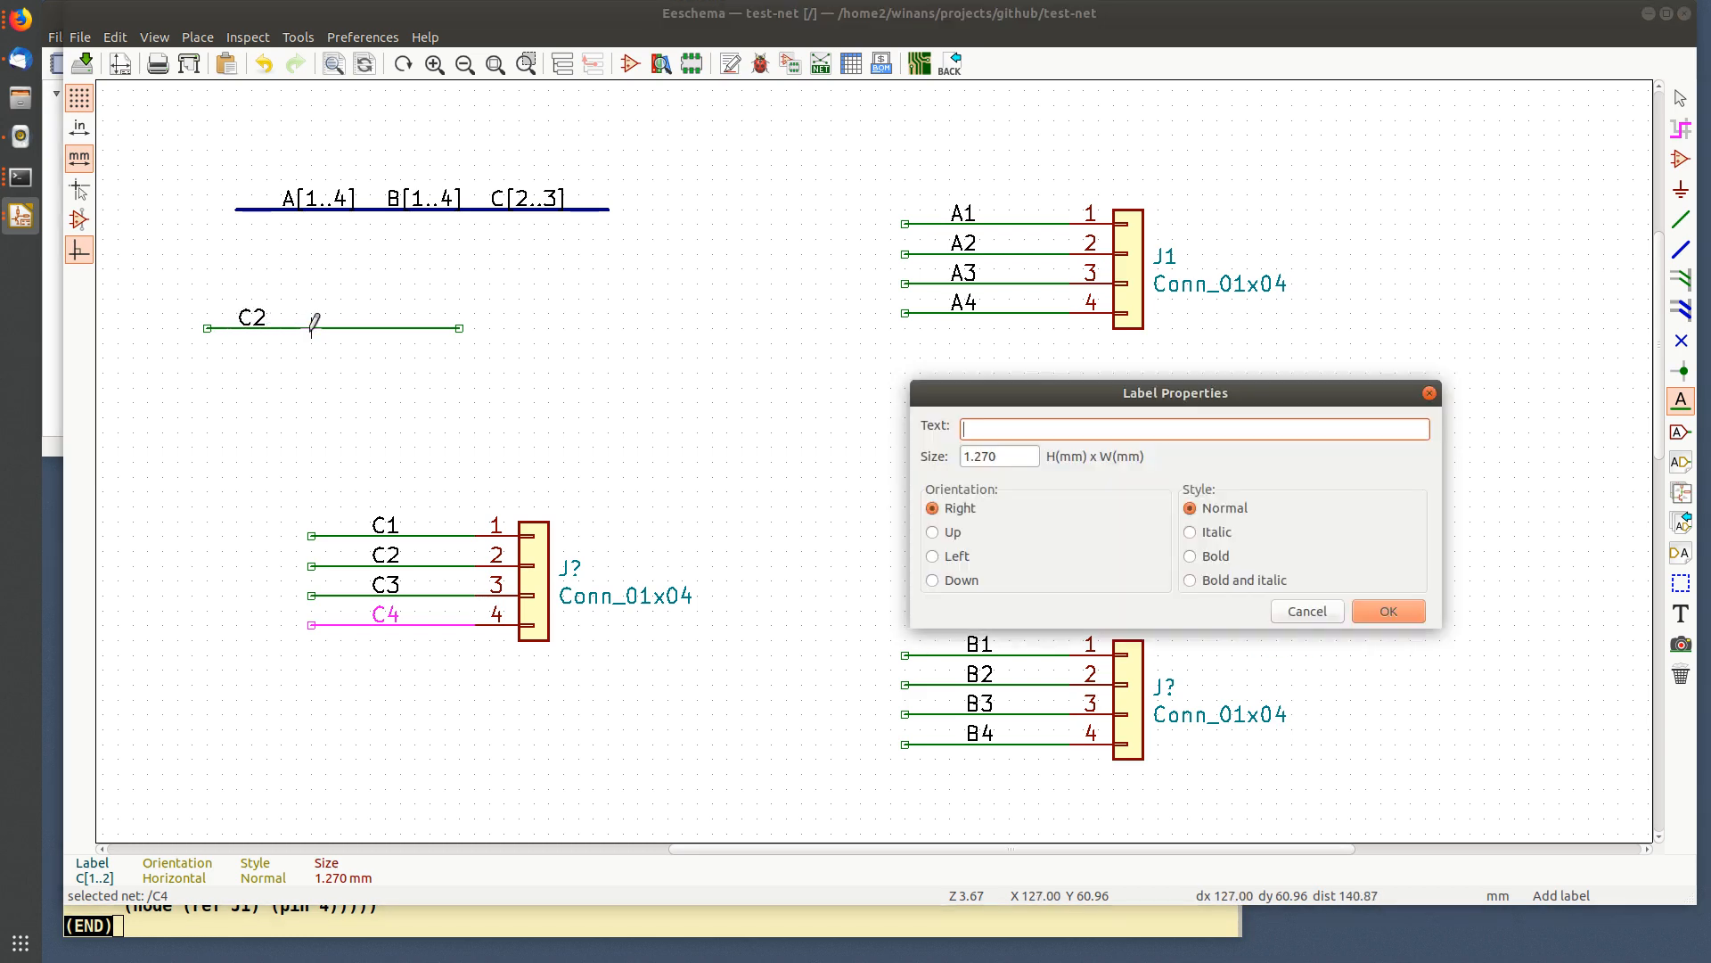
pyautogui.press('Return')
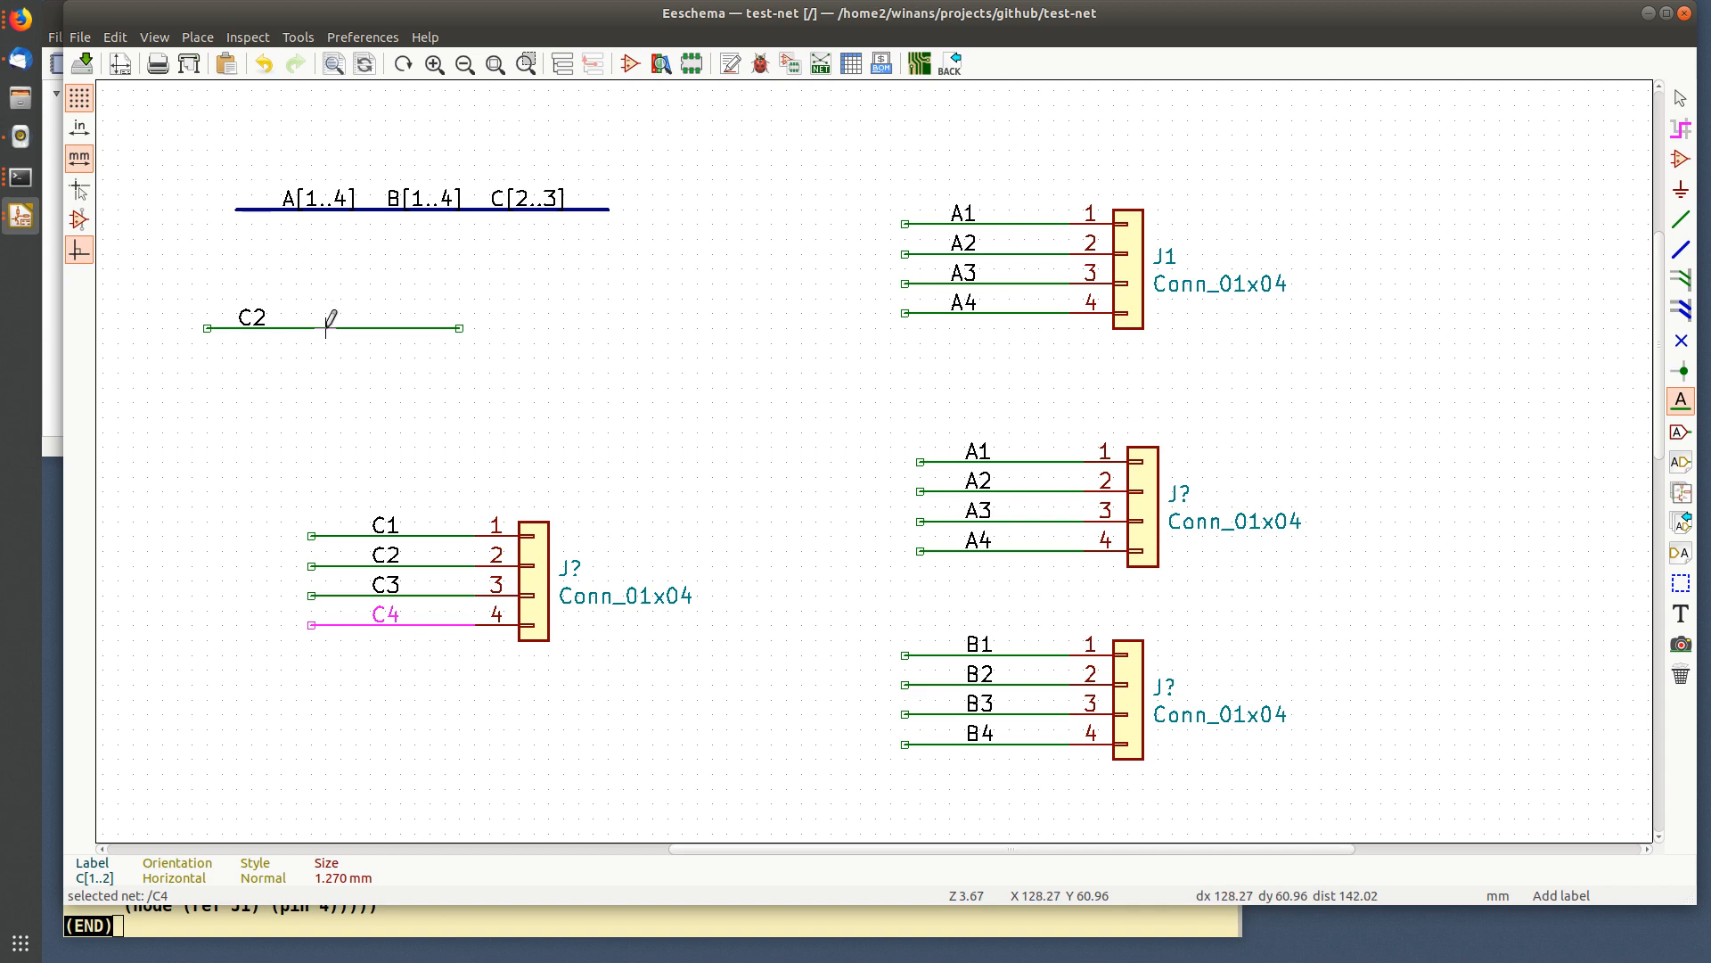
pyautogui.click(326, 328)
pyautogui.write('A1')
pyautogui.press('Return')
pyautogui.press('Escape')
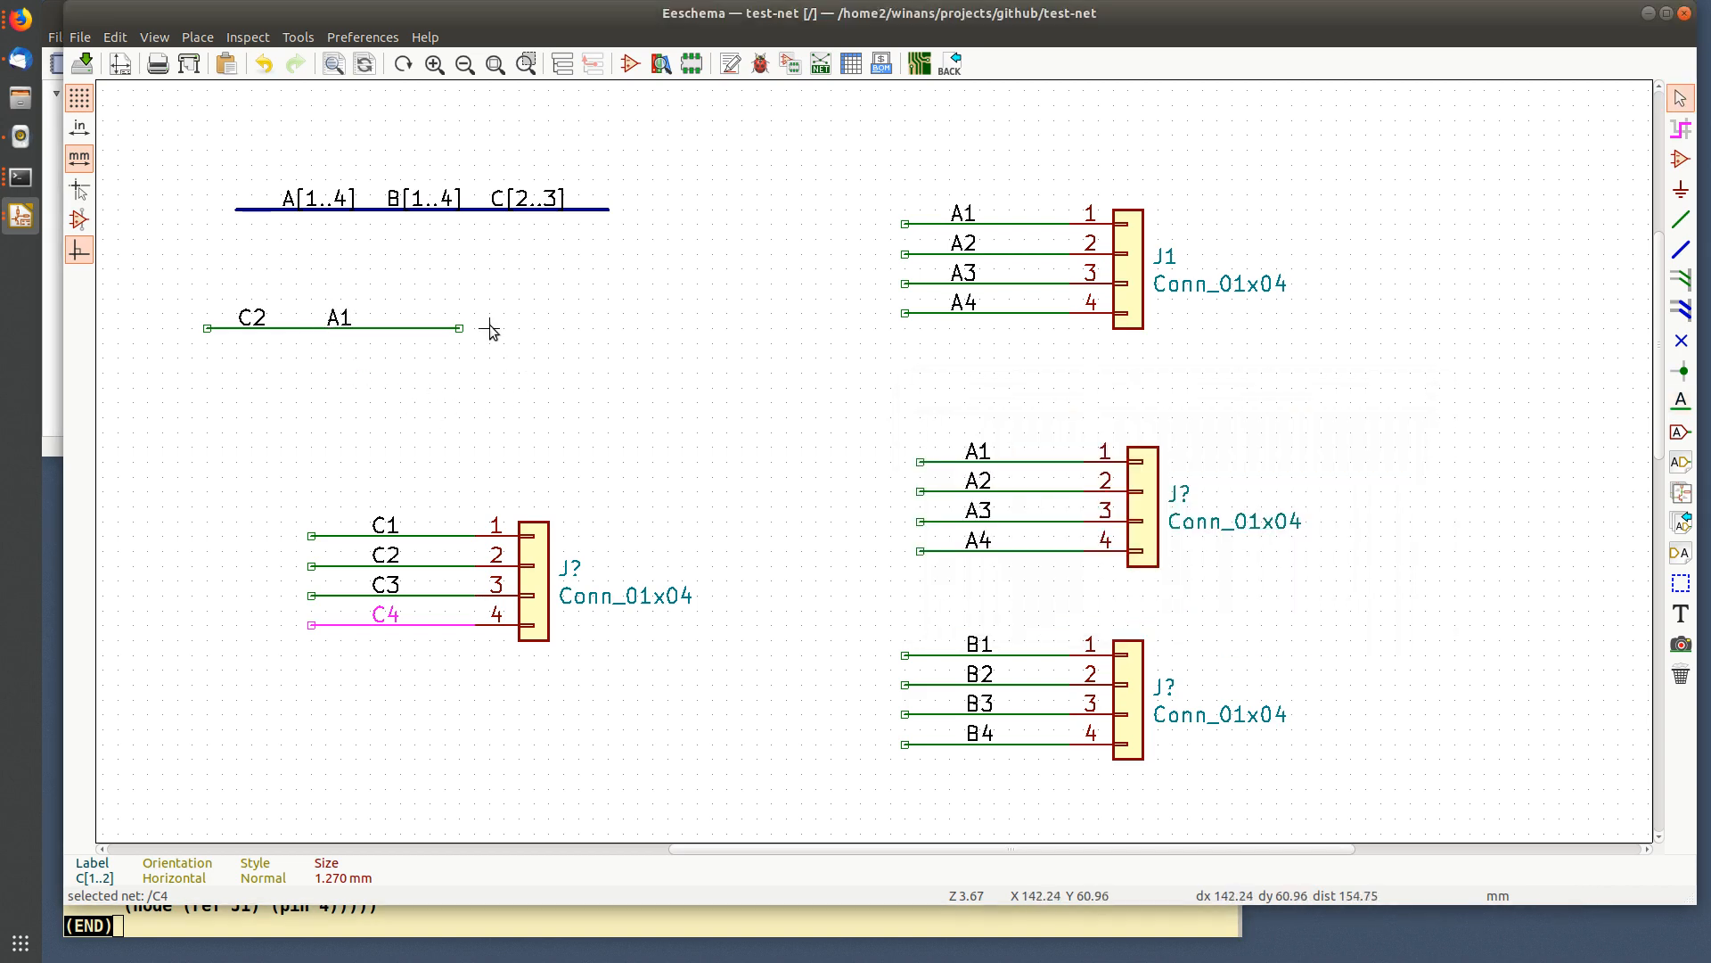
pyautogui.click(1681, 158)
pyautogui.click(370, 312)
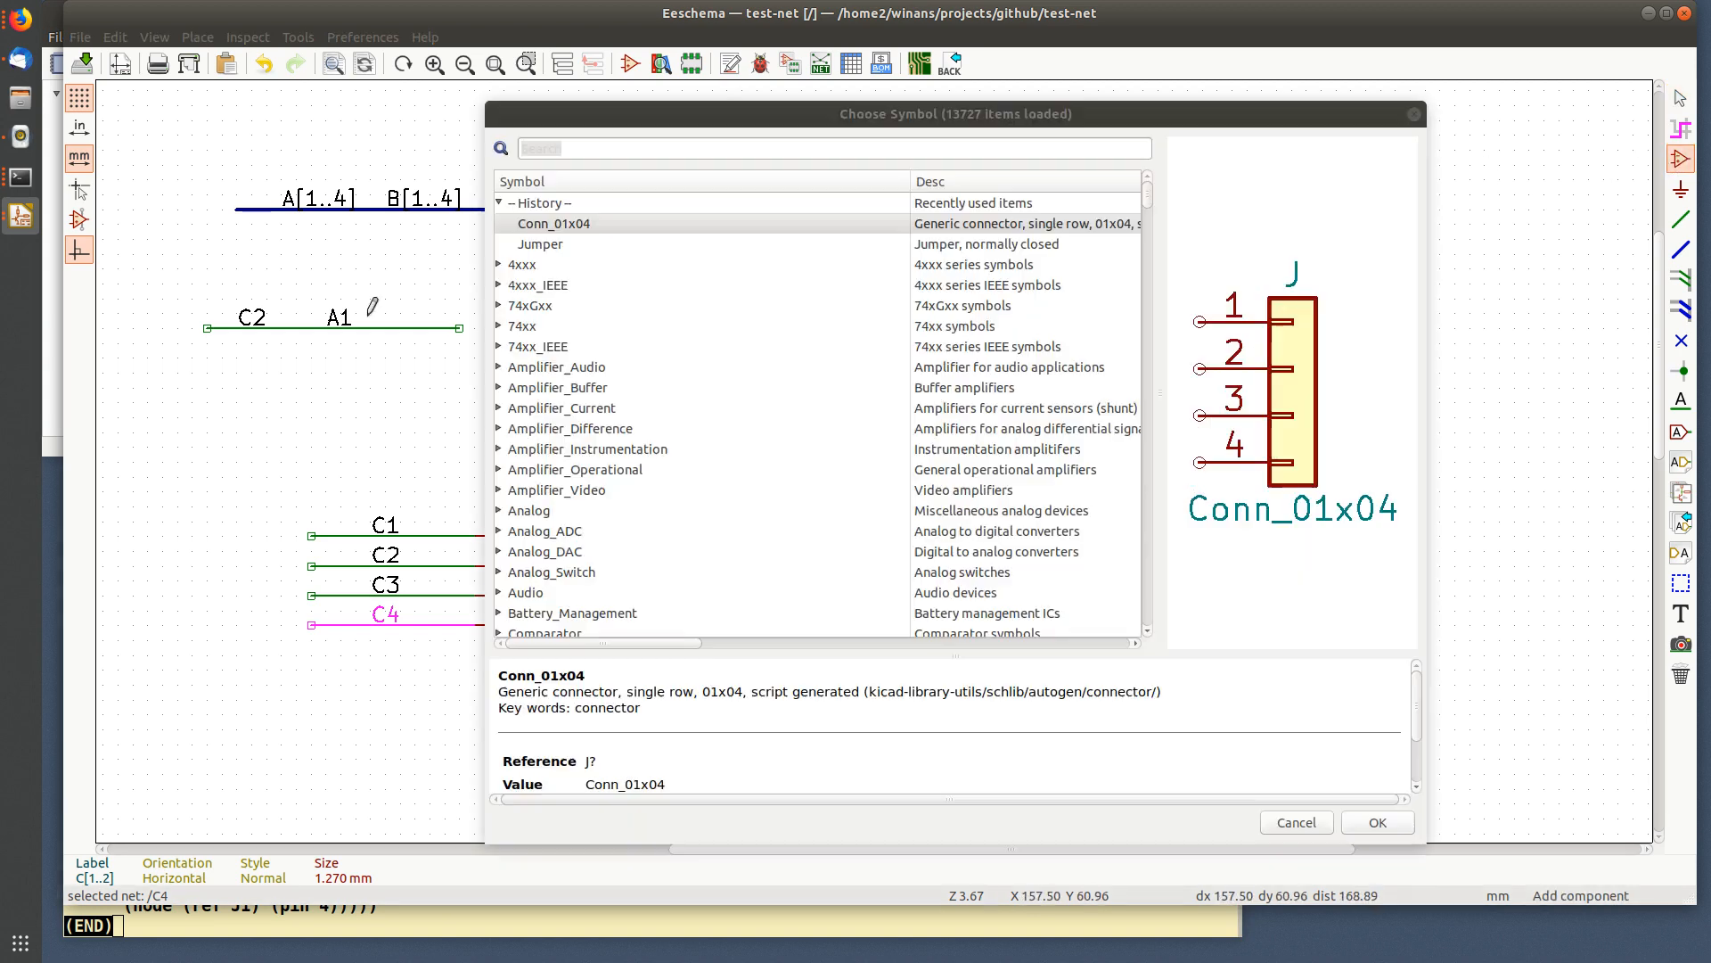
pyautogui.press('Escape')
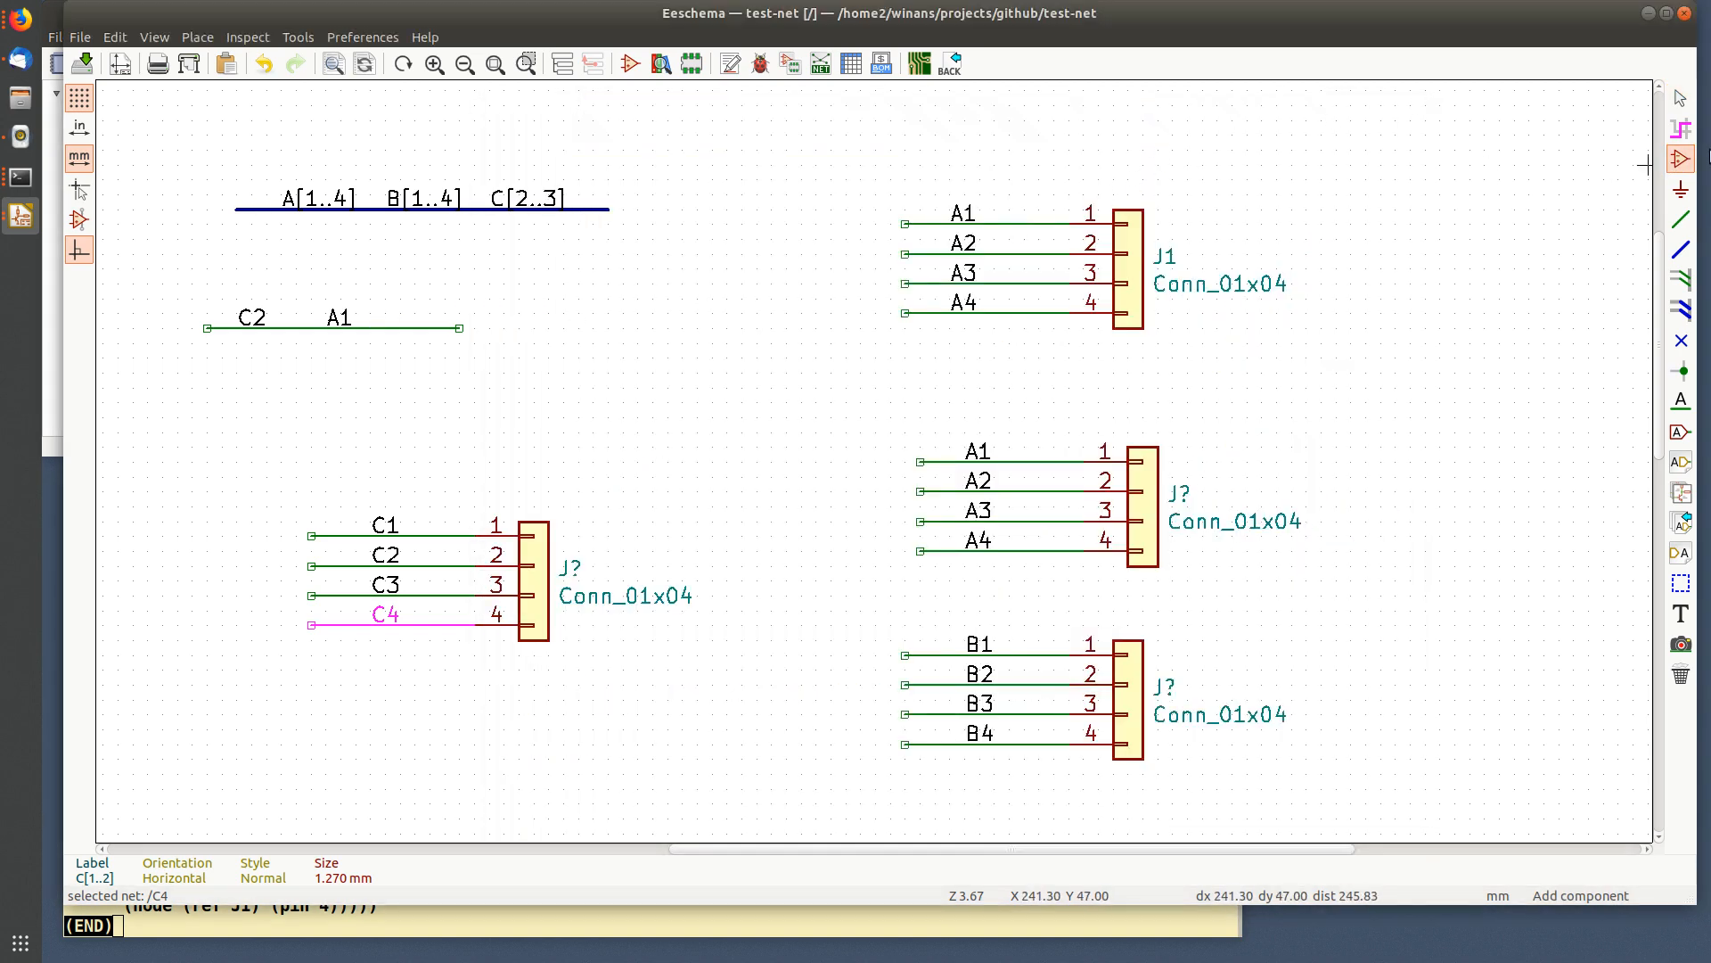
# - Highlight the net of the wire labelled C2 and A1 to examine which nets it links, and clear the highlight
pyautogui.click(1688, 131)
pyautogui.click(425, 328)
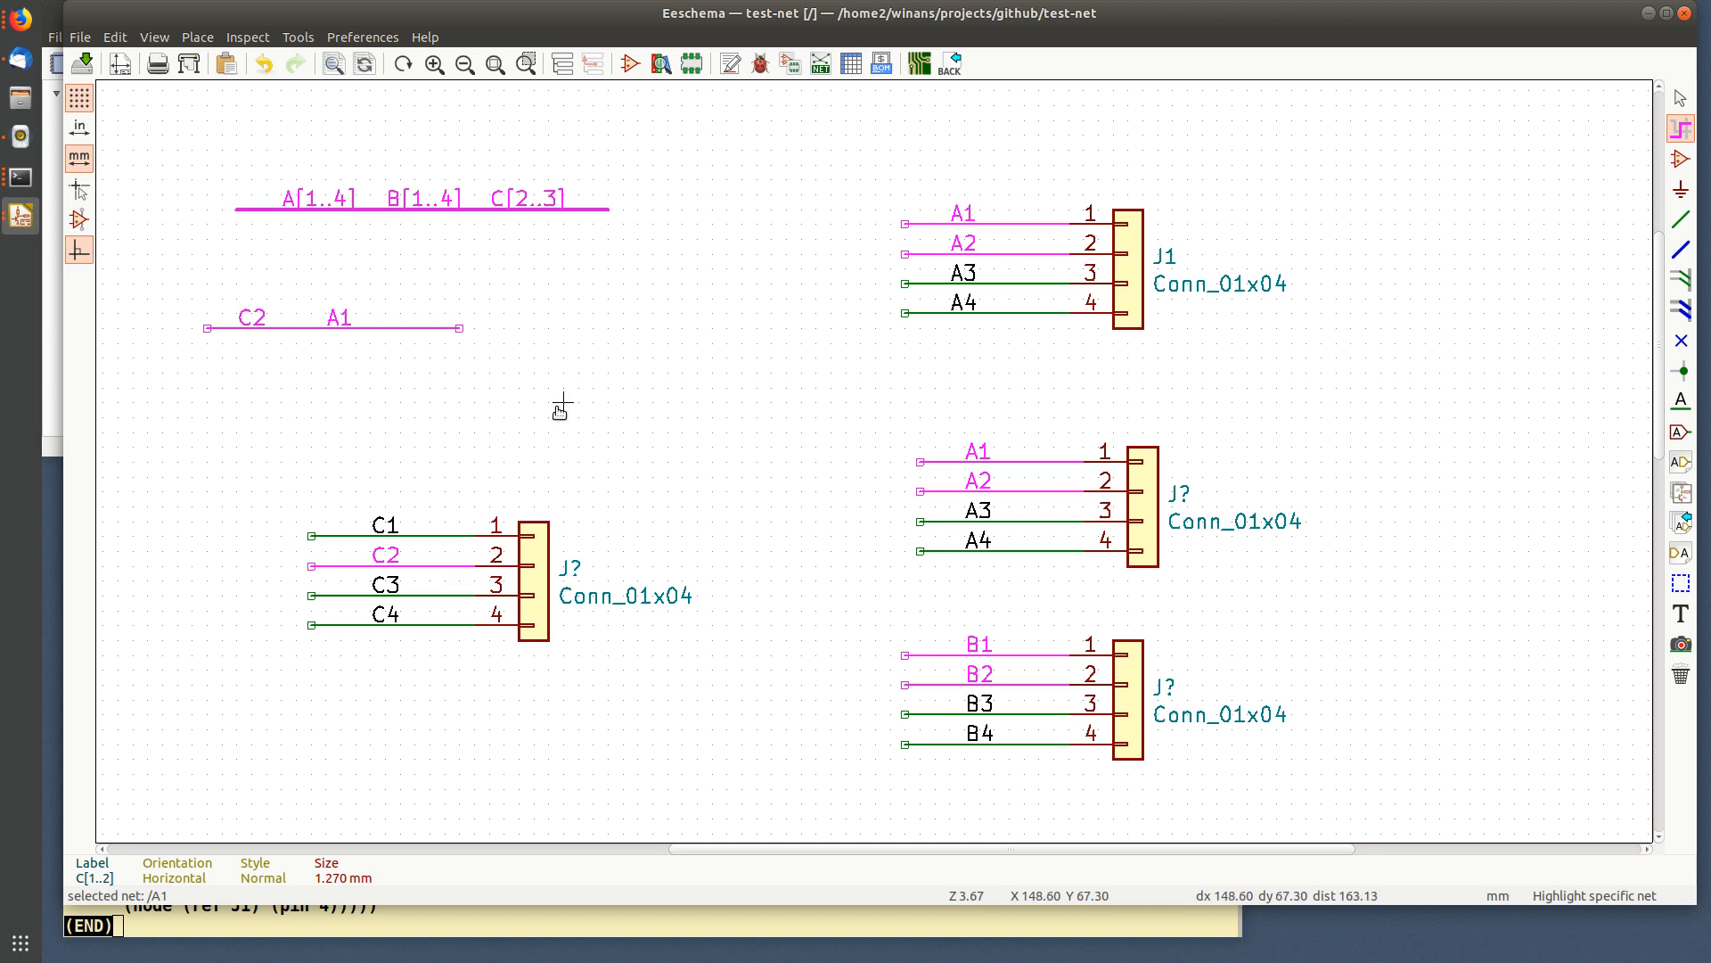
pyautogui.click(1480, 168)
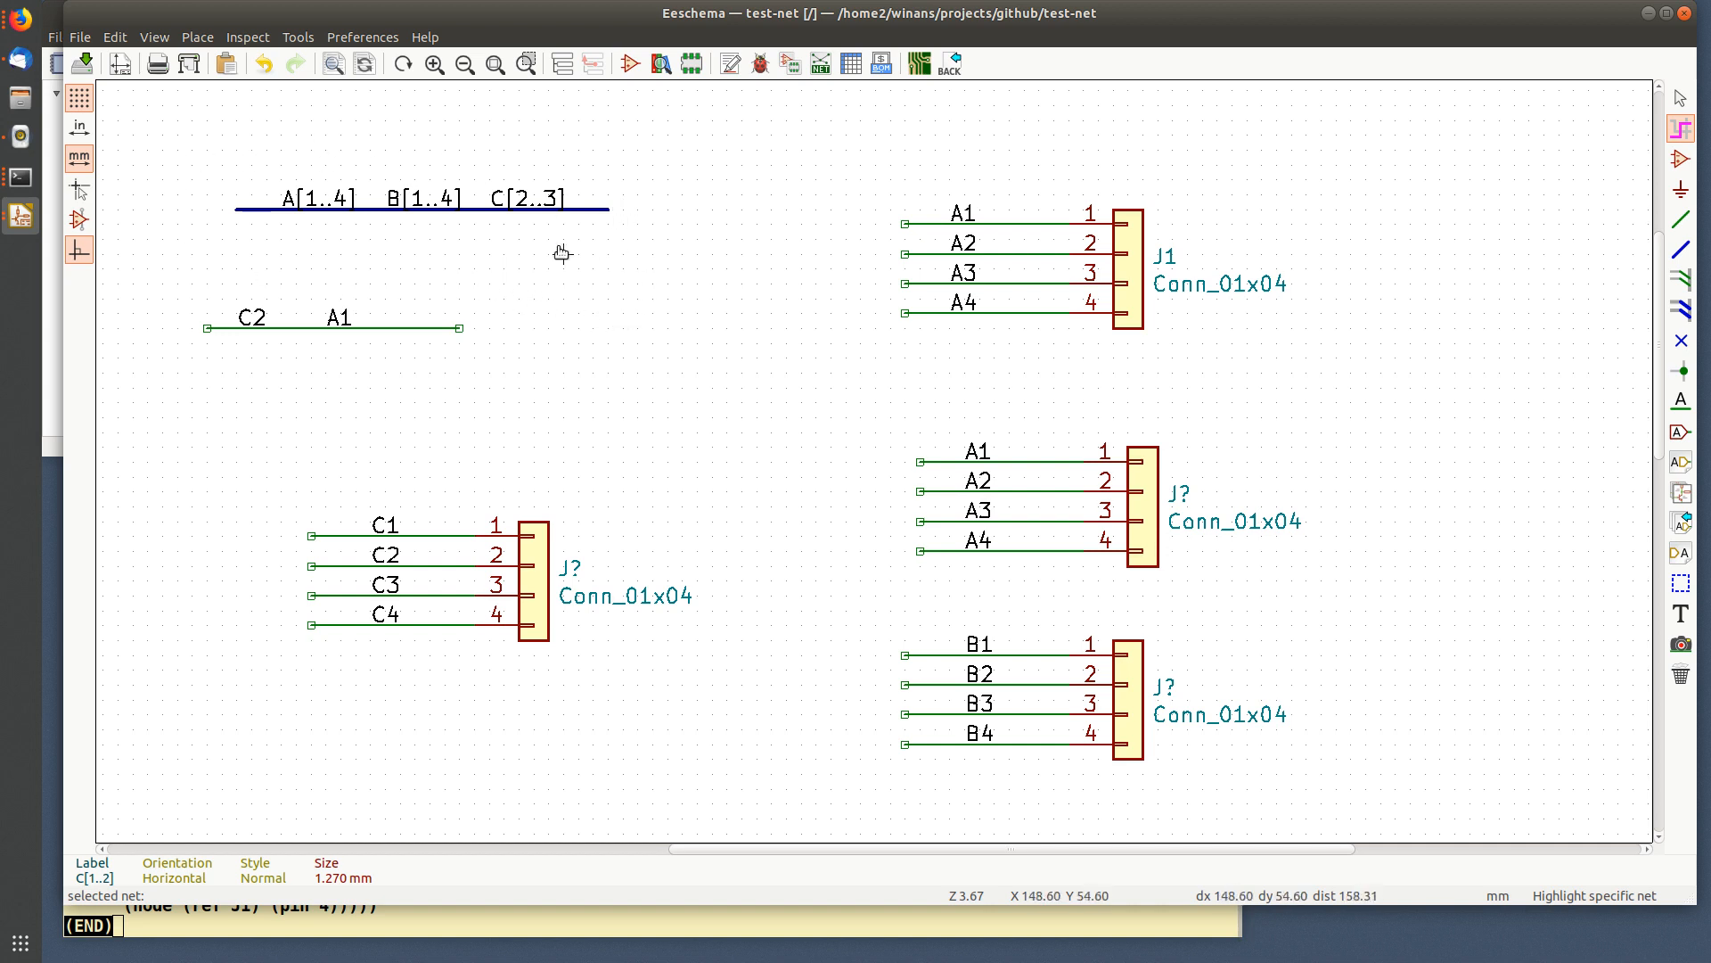
# - Delete the horizontal wire below the bus together with its labels C2 and A1
pyautogui.moveTo(178, 283); pyautogui.dragTo(639, 402)
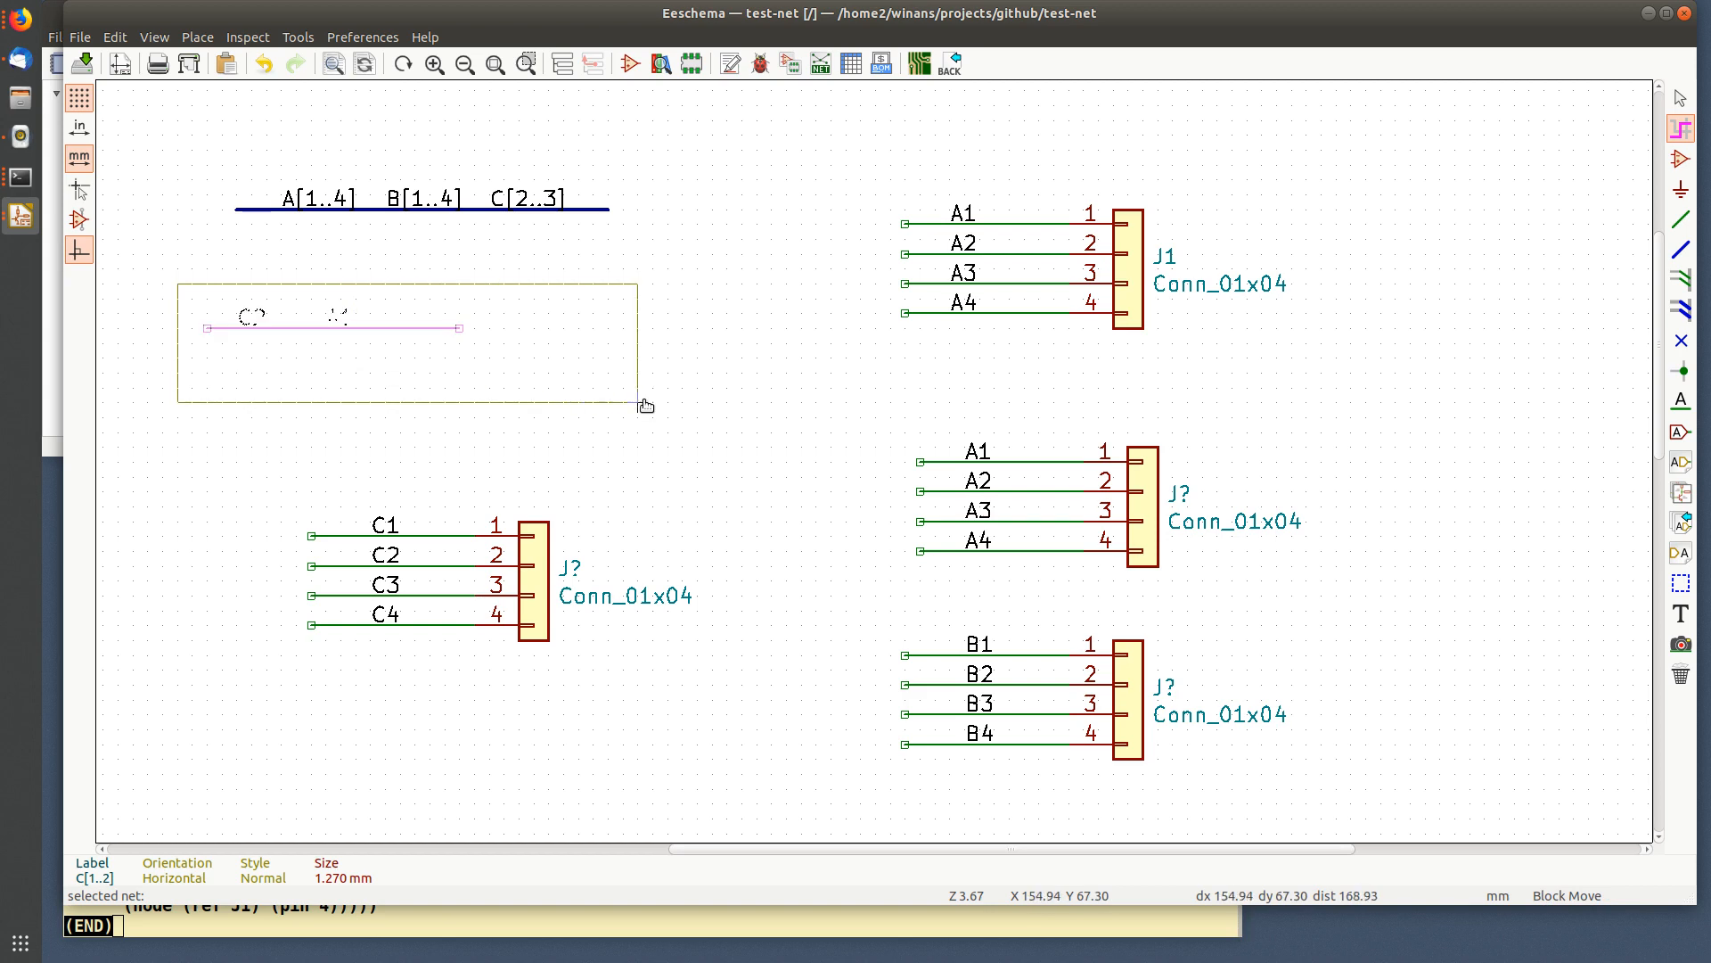
pyautogui.press('Delete')
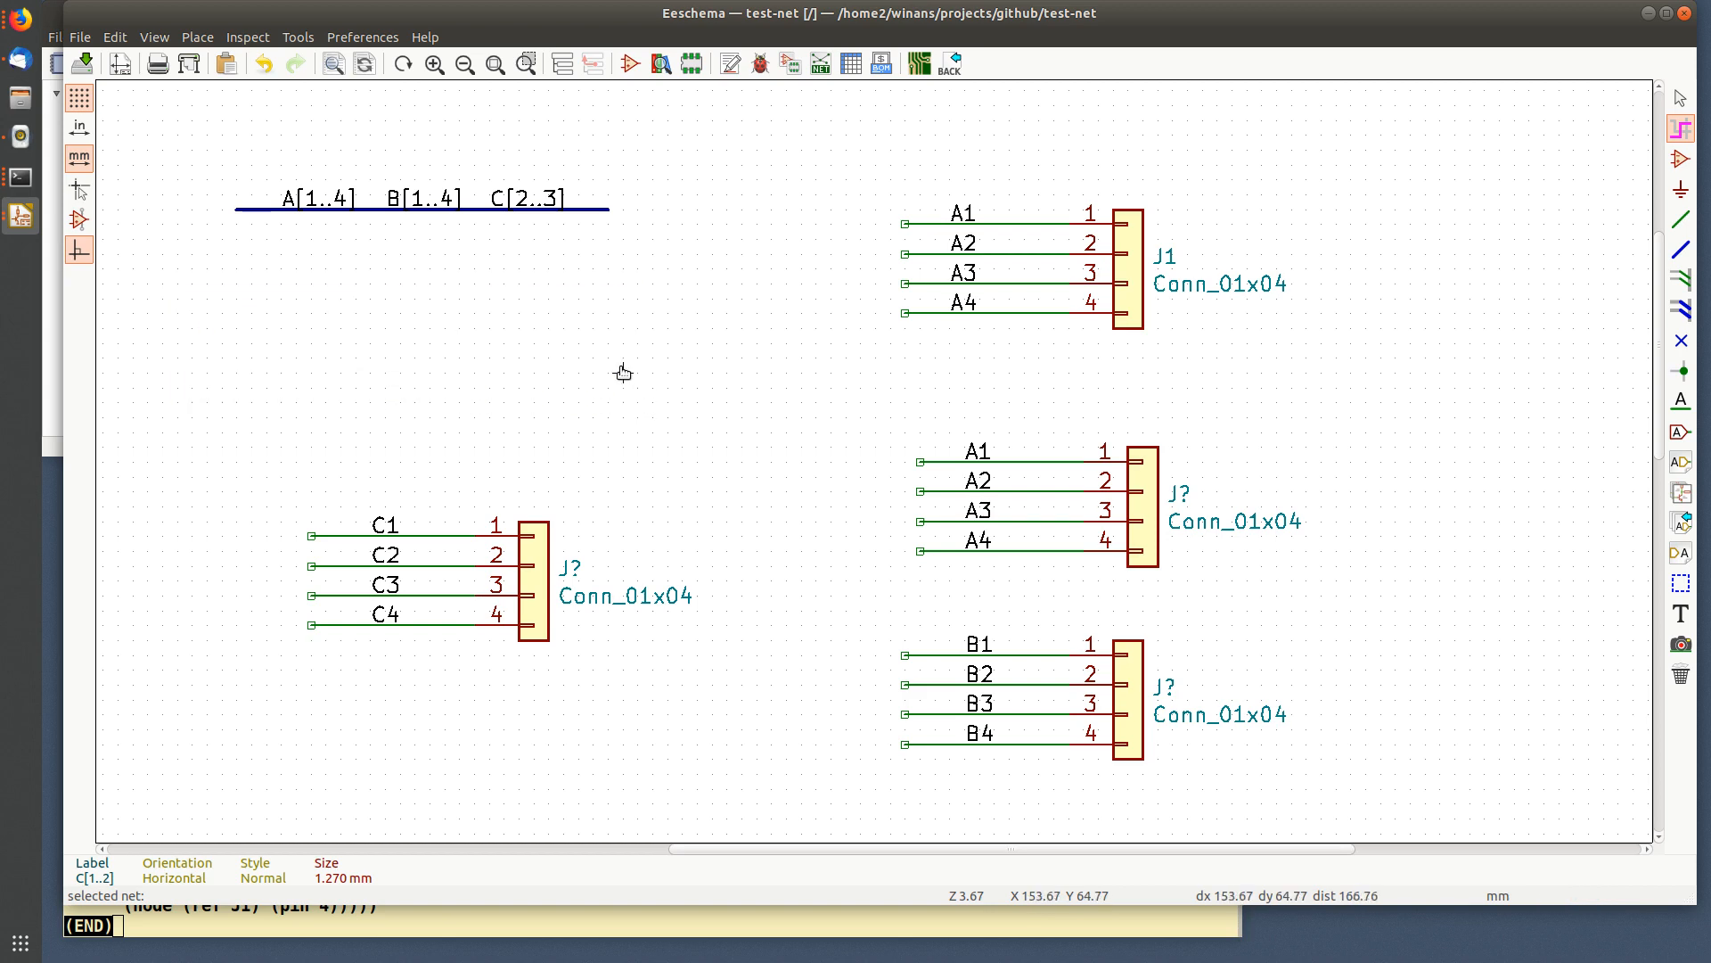
# - Draw a bus branch from the main bus between B[1..4] and C[2..3], down to about Y 57.2 mm and horizontally leftward
pyautogui.click(1681, 250)
pyautogui.click(473, 210)
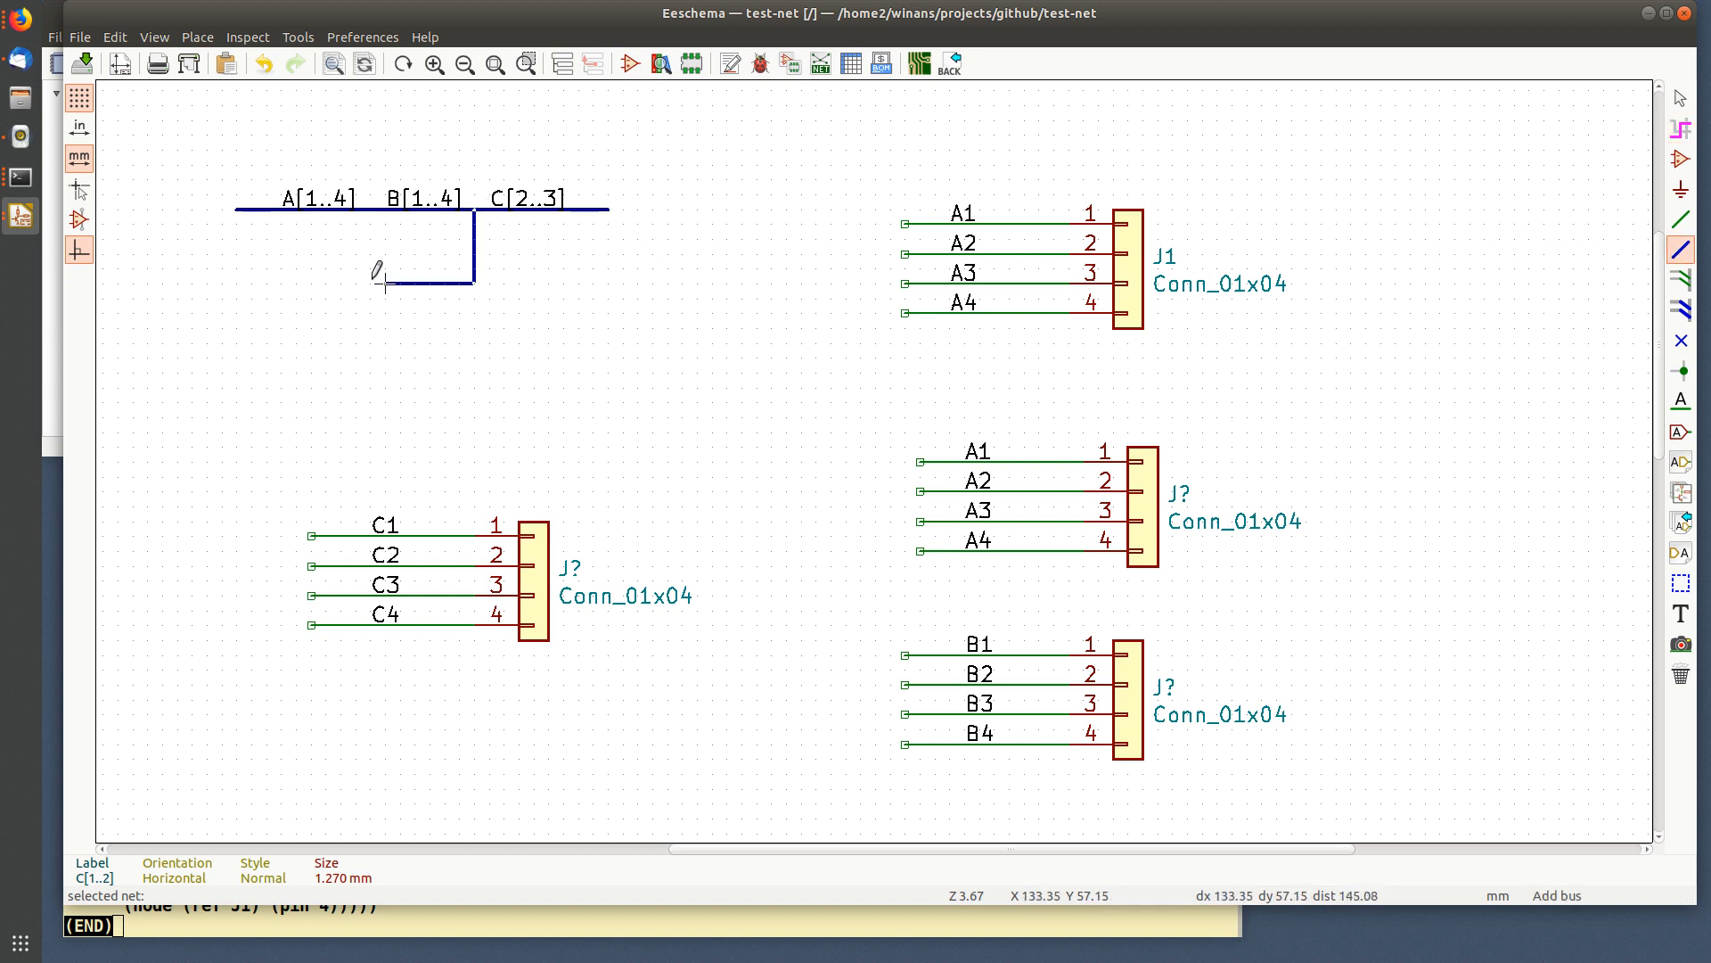
pyautogui.doubleClick(267, 283)
pyautogui.press('Escape')
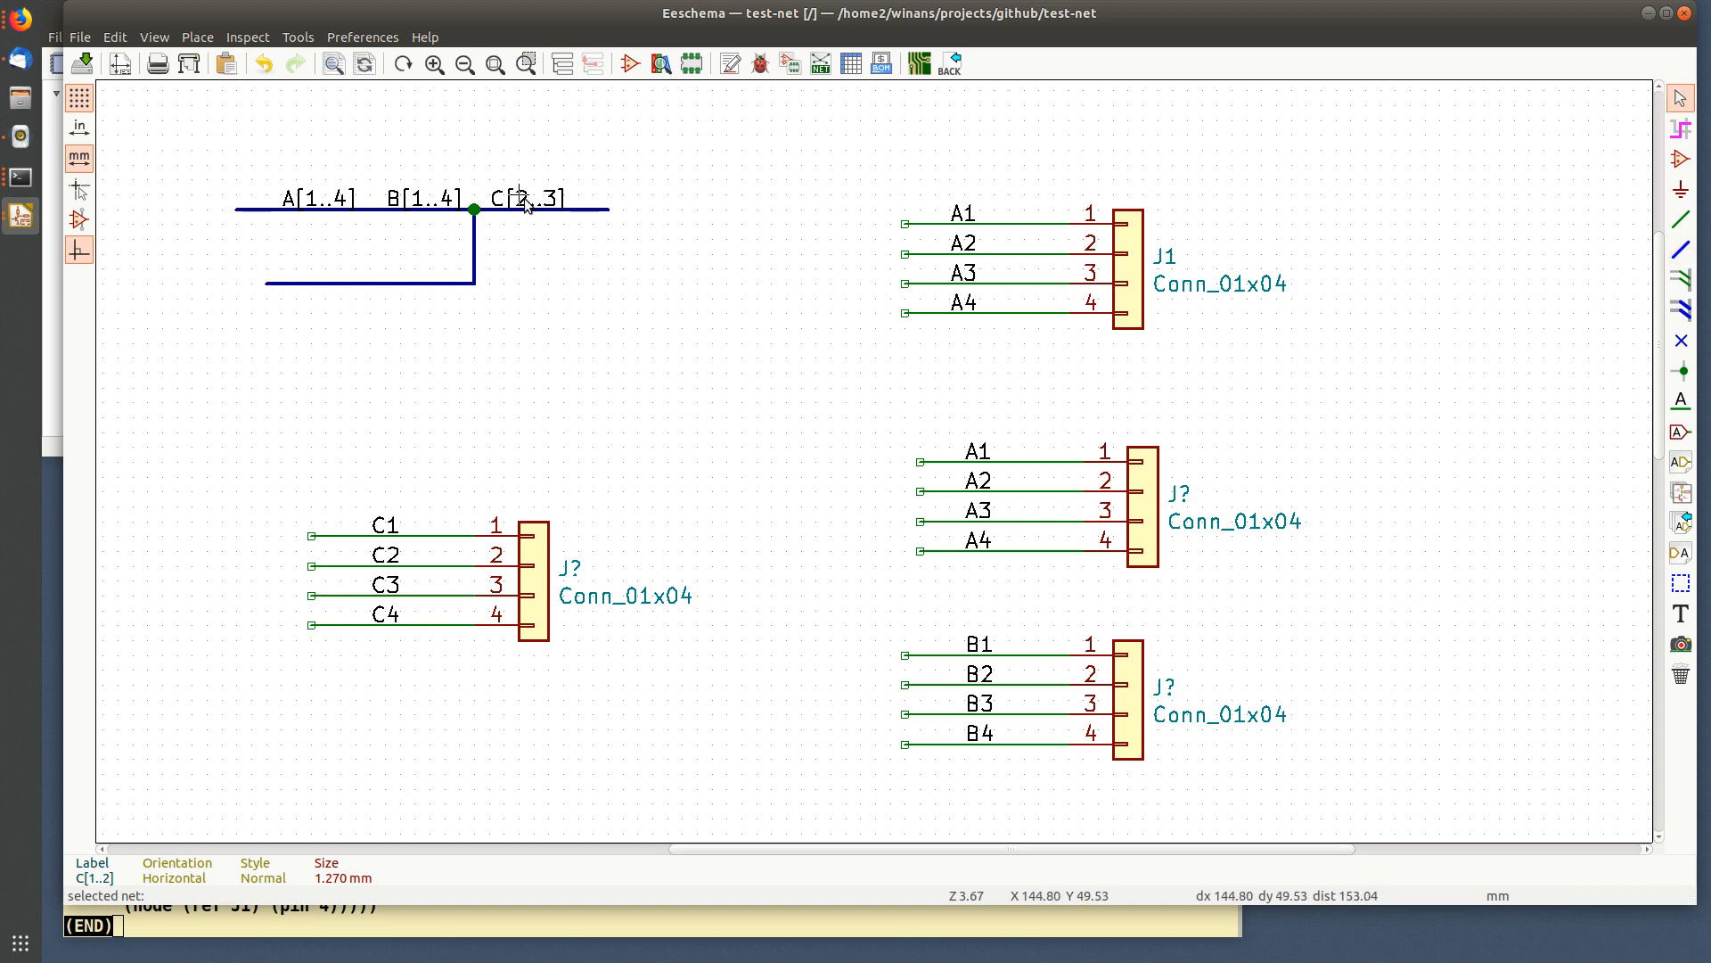
# - Move the label C[2..3] onto the horizontal part of the bus branch and save the schematic
pyautogui.press('m')
pyautogui.click(301, 285)
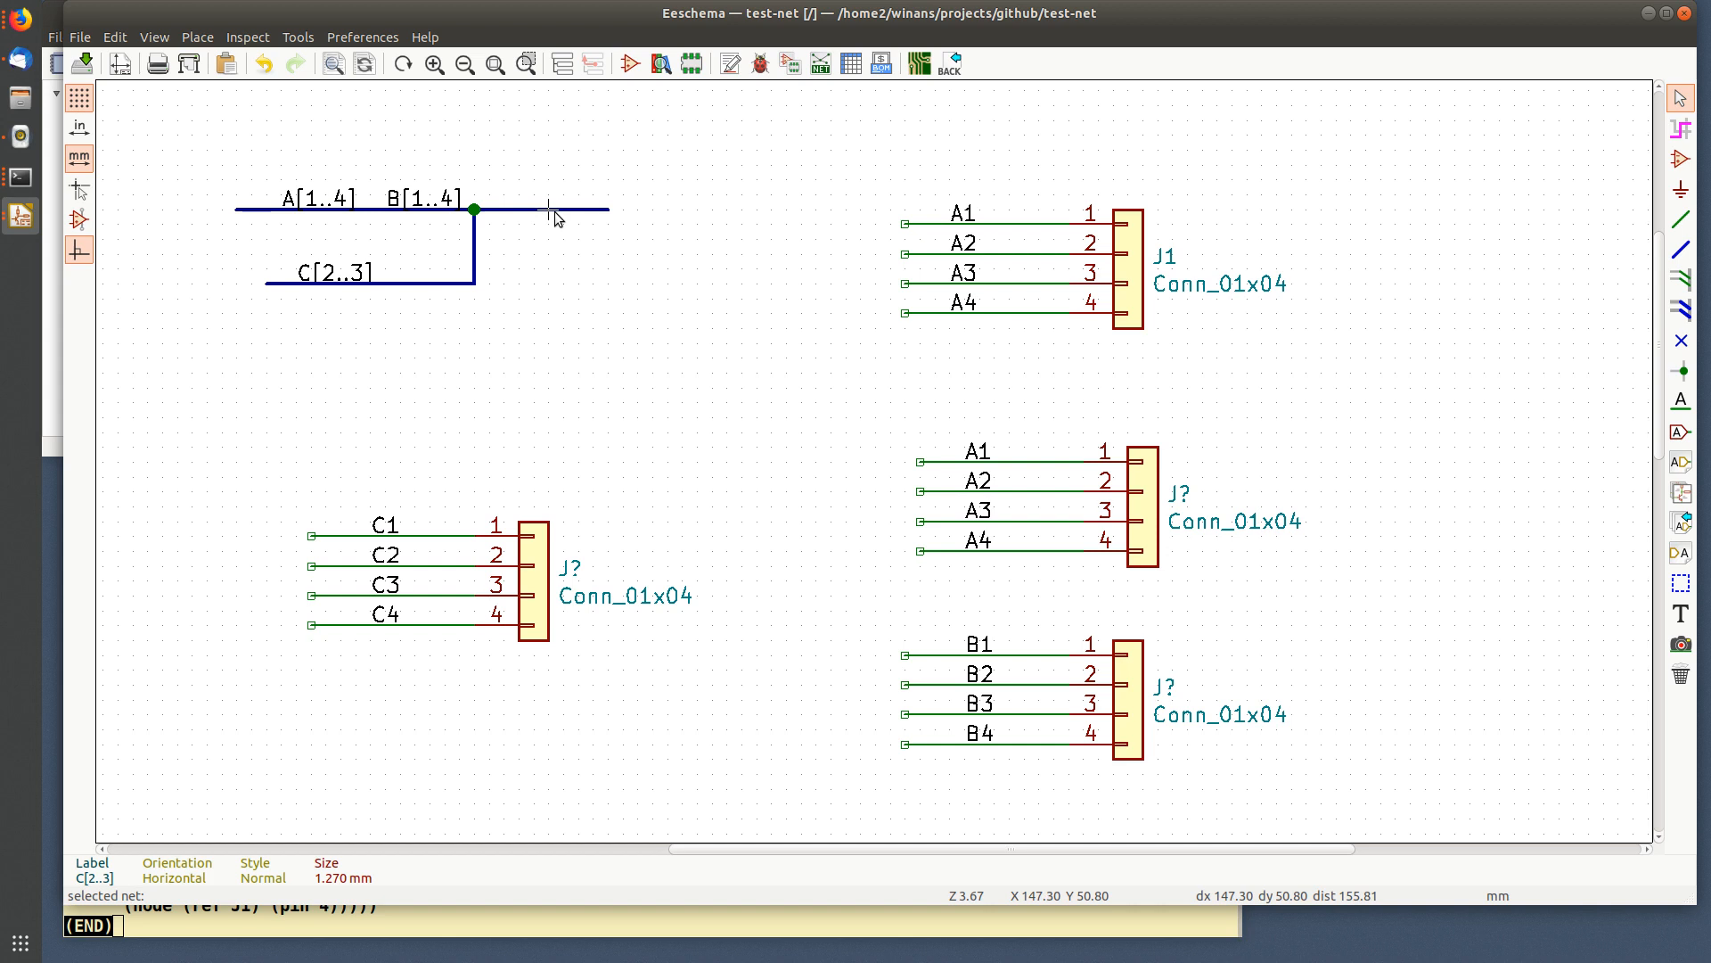
pyautogui.hotkey('ctrl', 's')
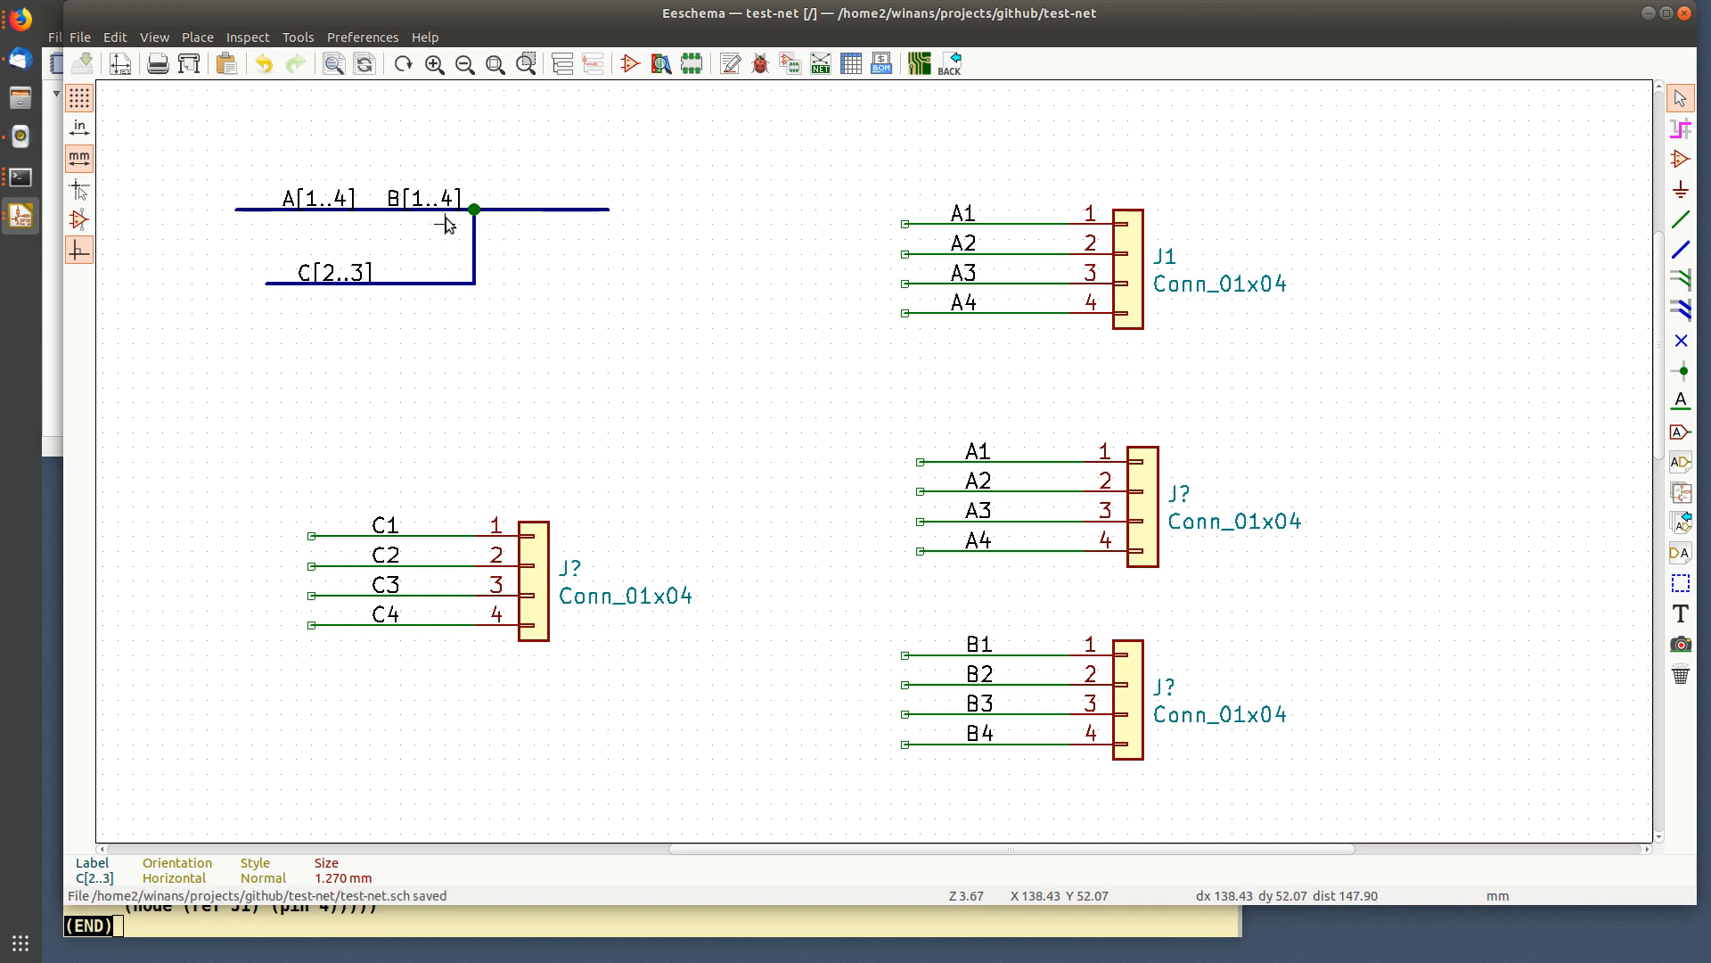
# - Highlight wires C1 and C2 to examine how the branched bus links them to the A and B nets, and clear the highlight
pyautogui.click(1681, 129)
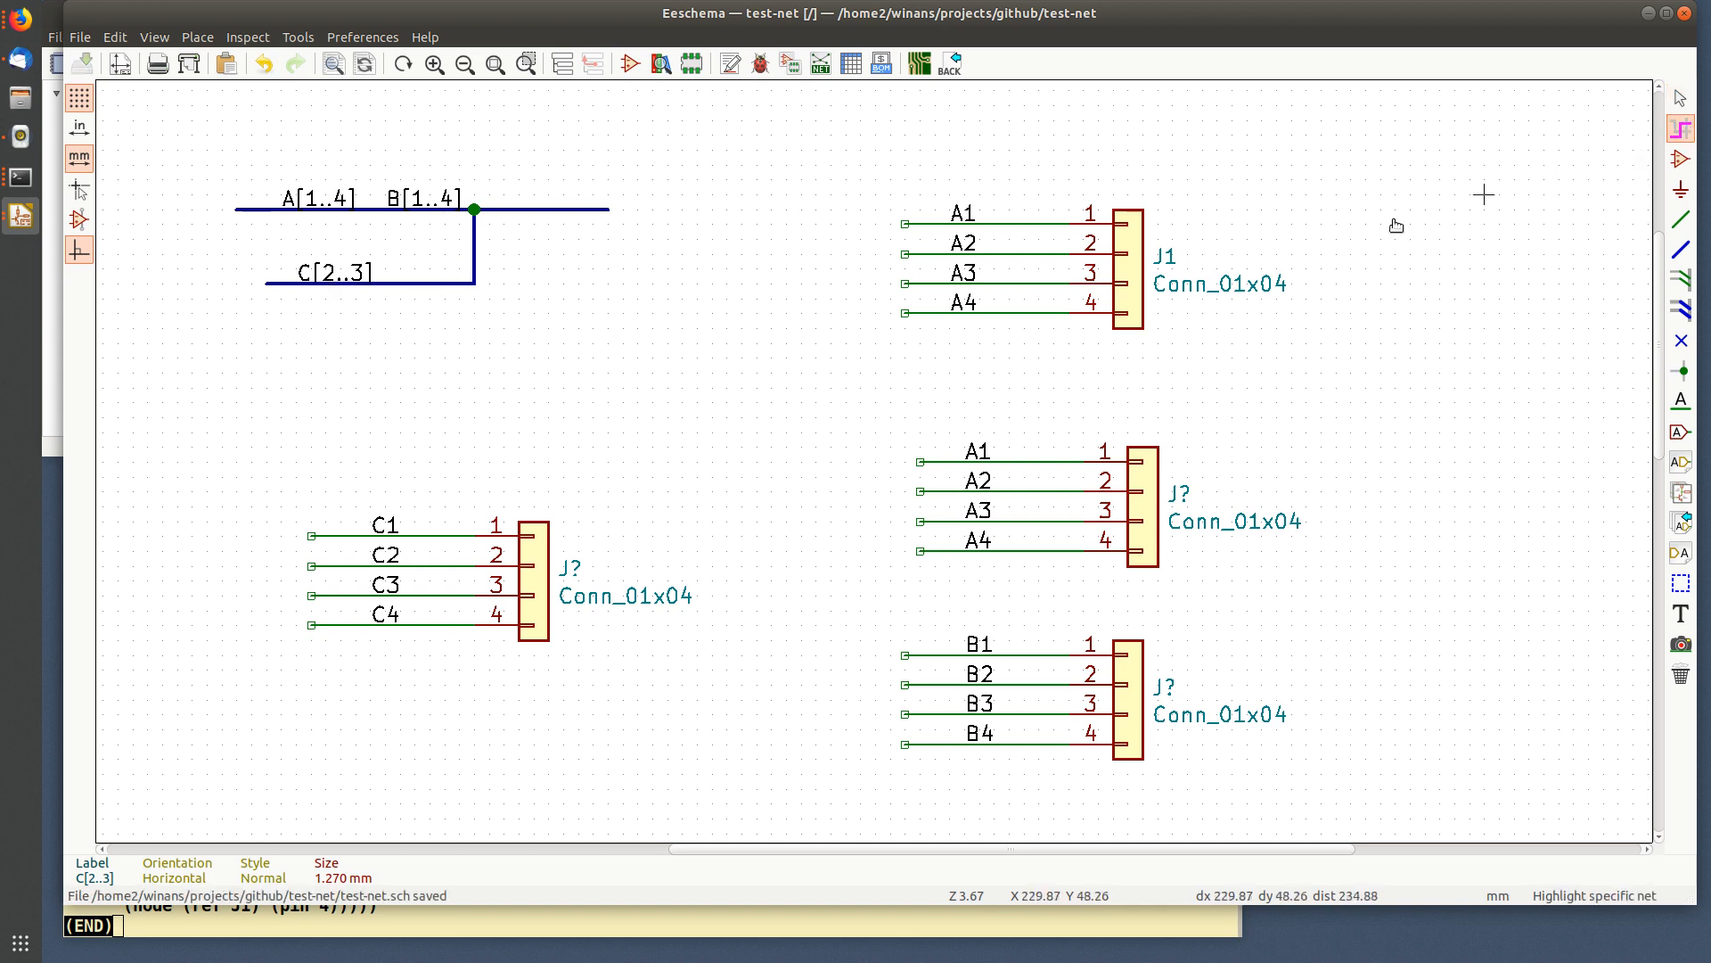
pyautogui.click(416, 536)
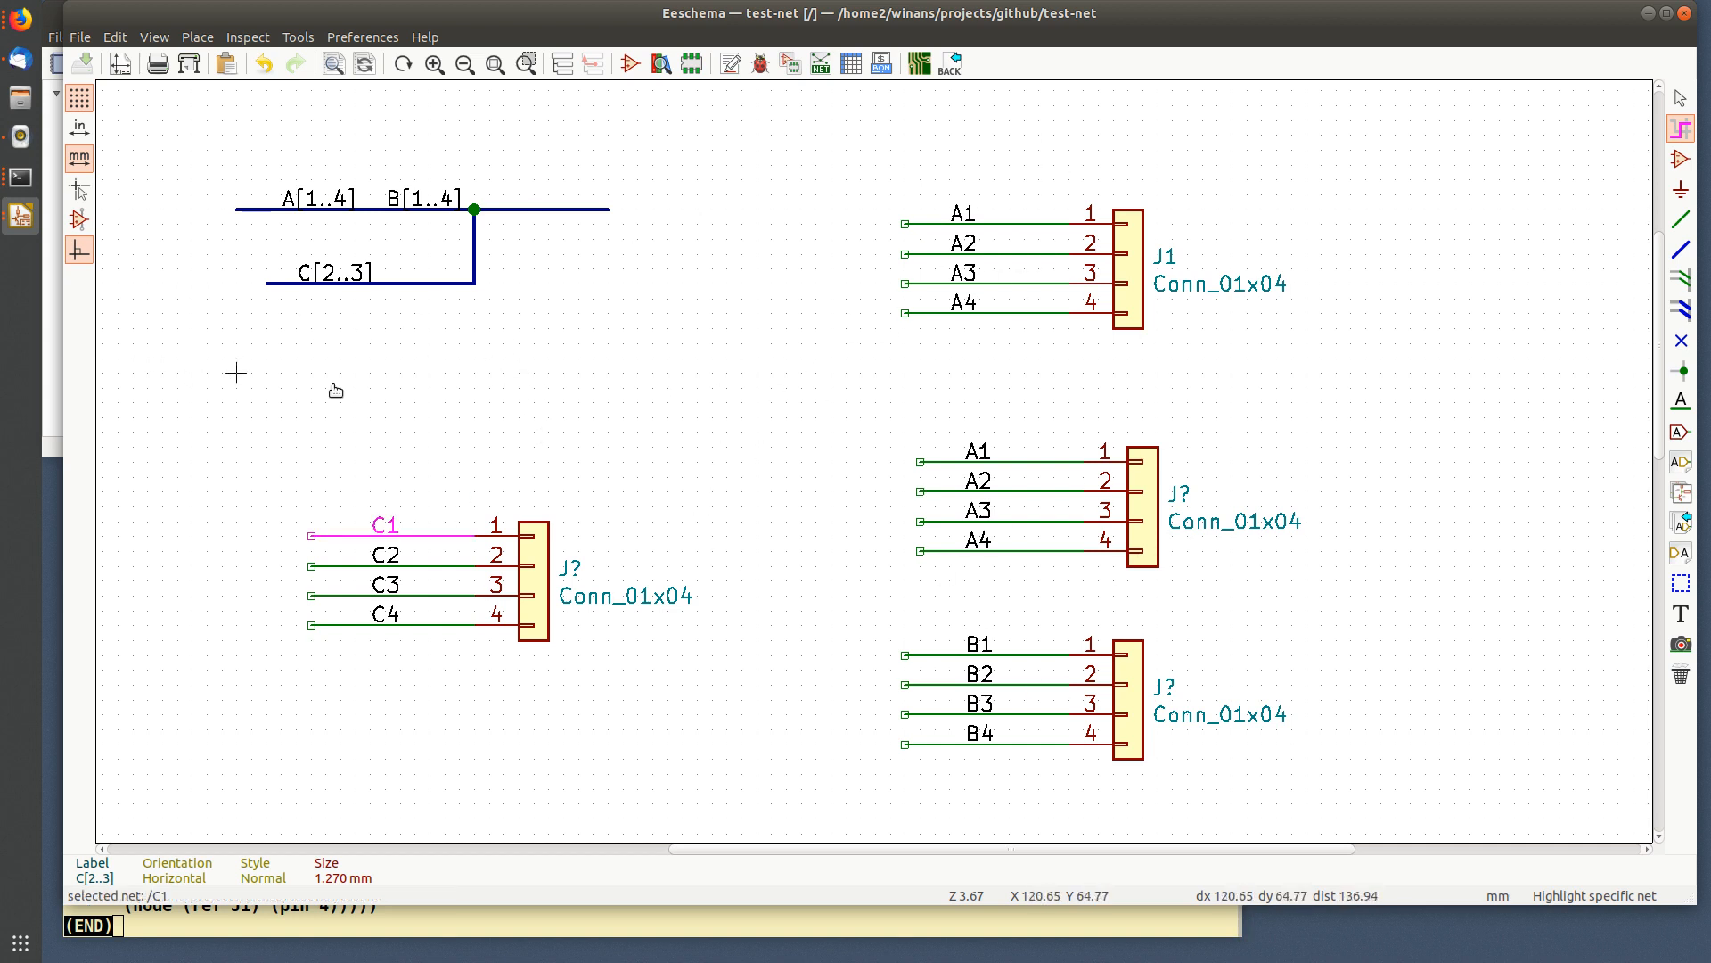
pyautogui.click(410, 566)
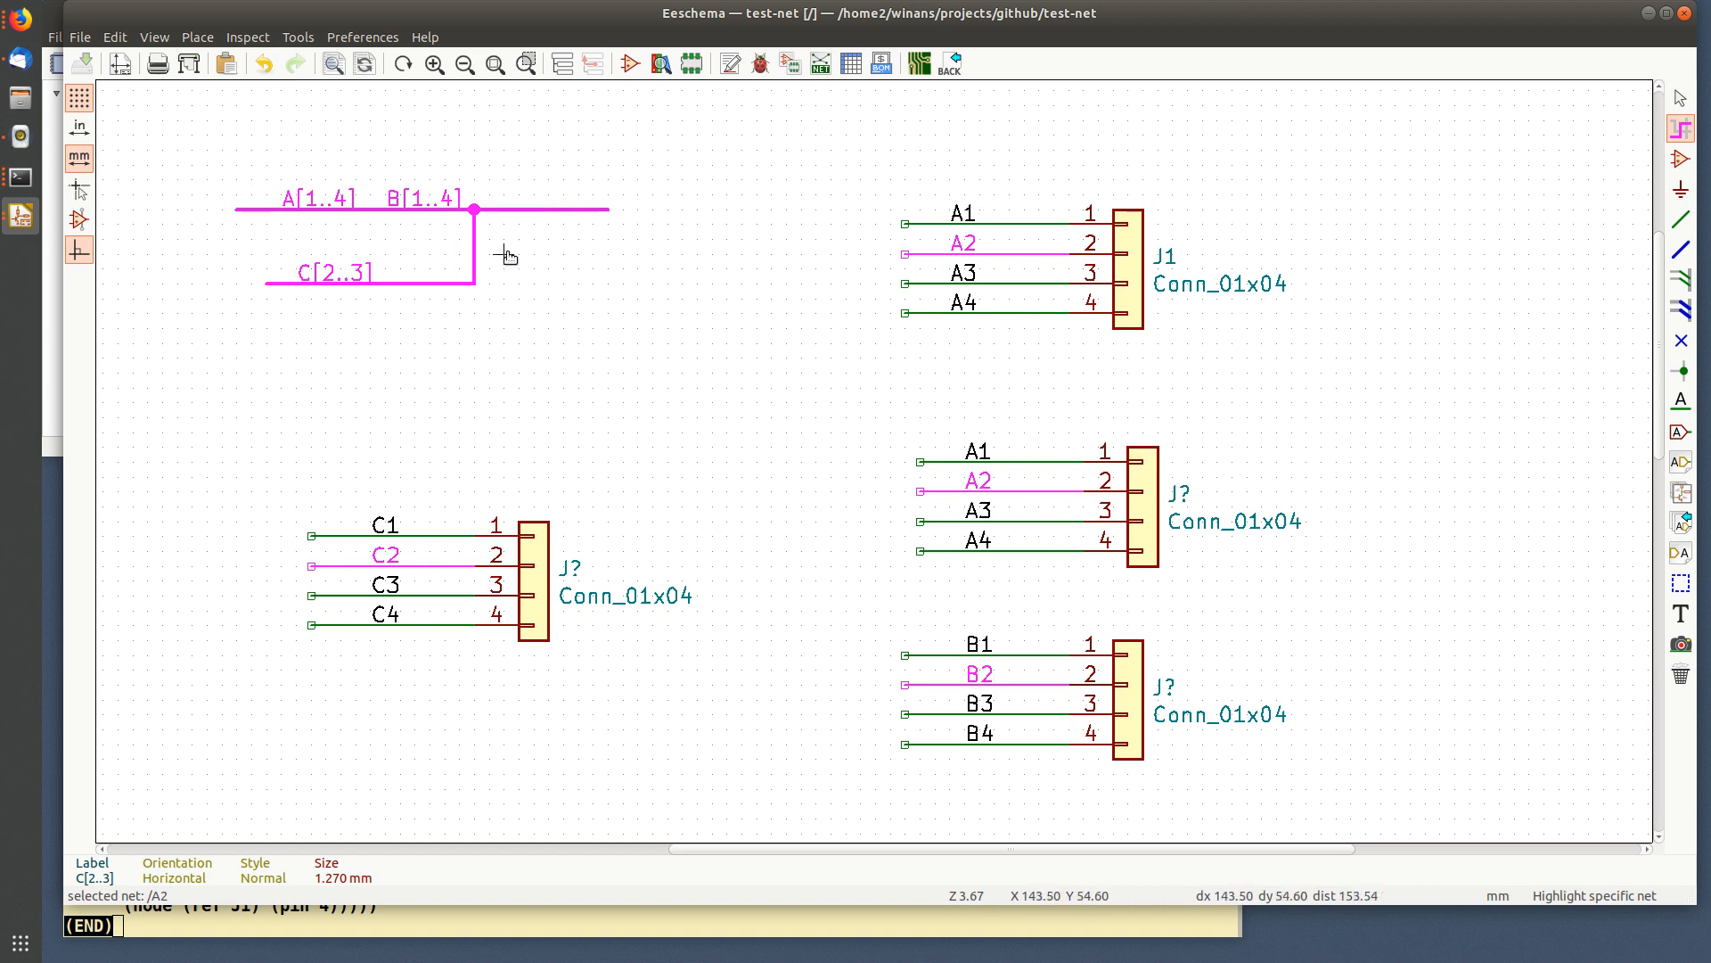
pyautogui.click(1300, 198)
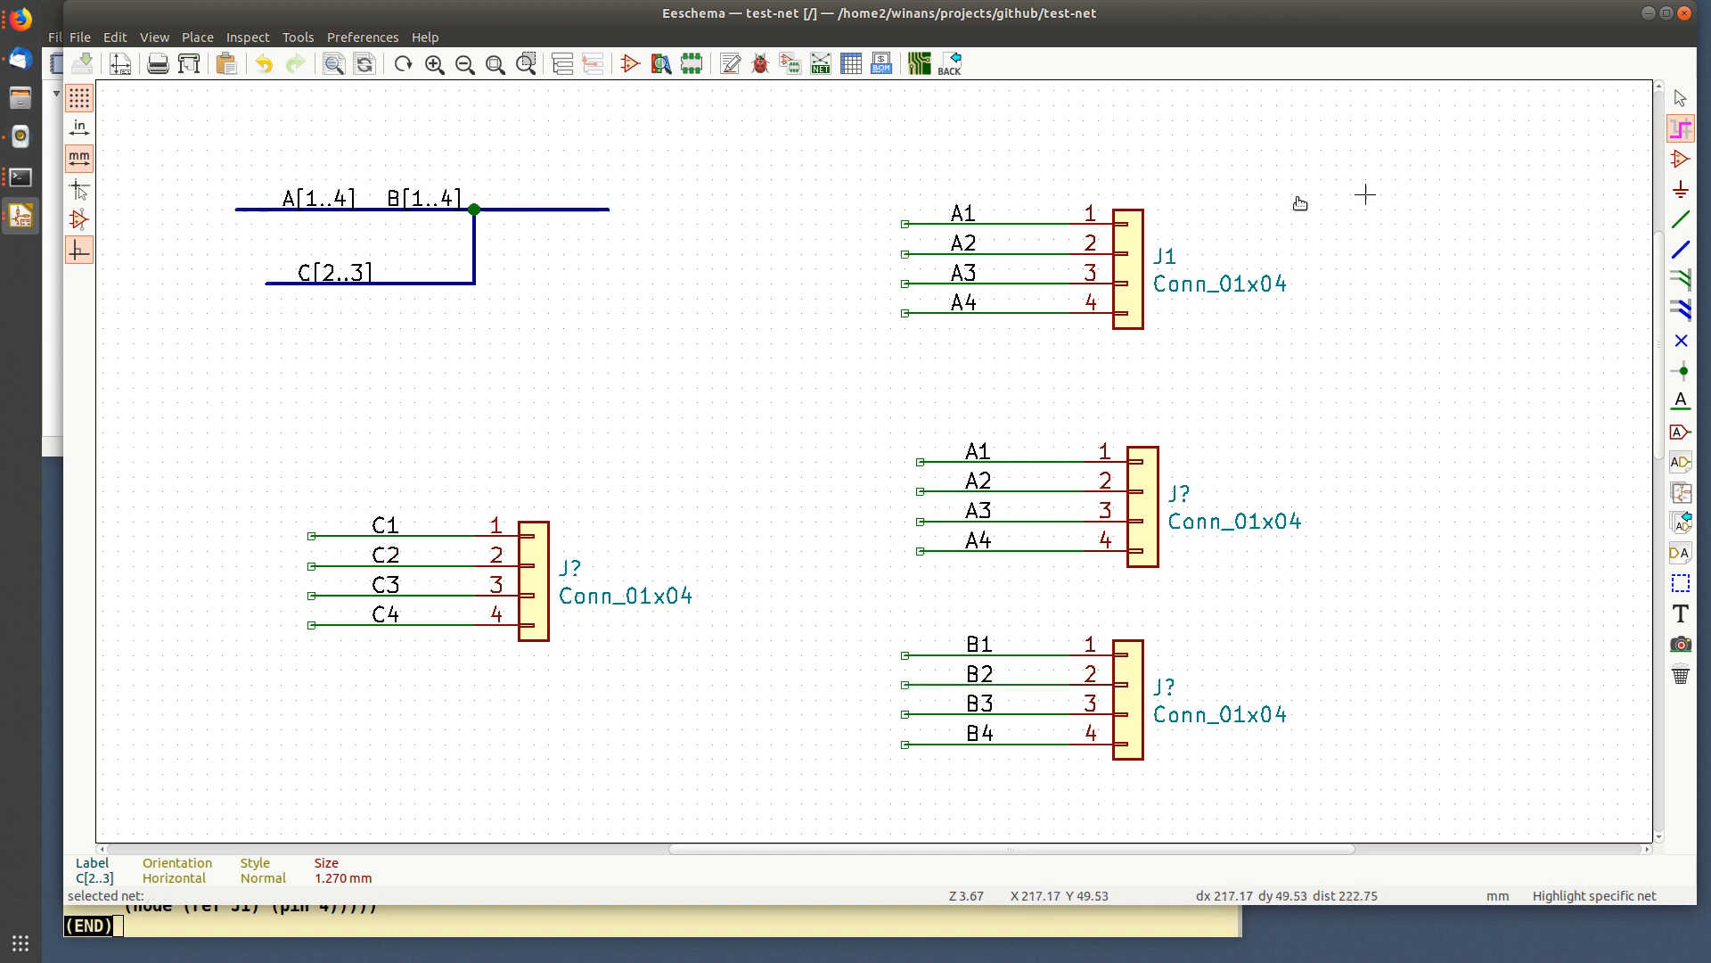
# - Delete the vertical bus segment joining the C[2..3] branch to the main bus and save the schematic
pyautogui.press('Escape')
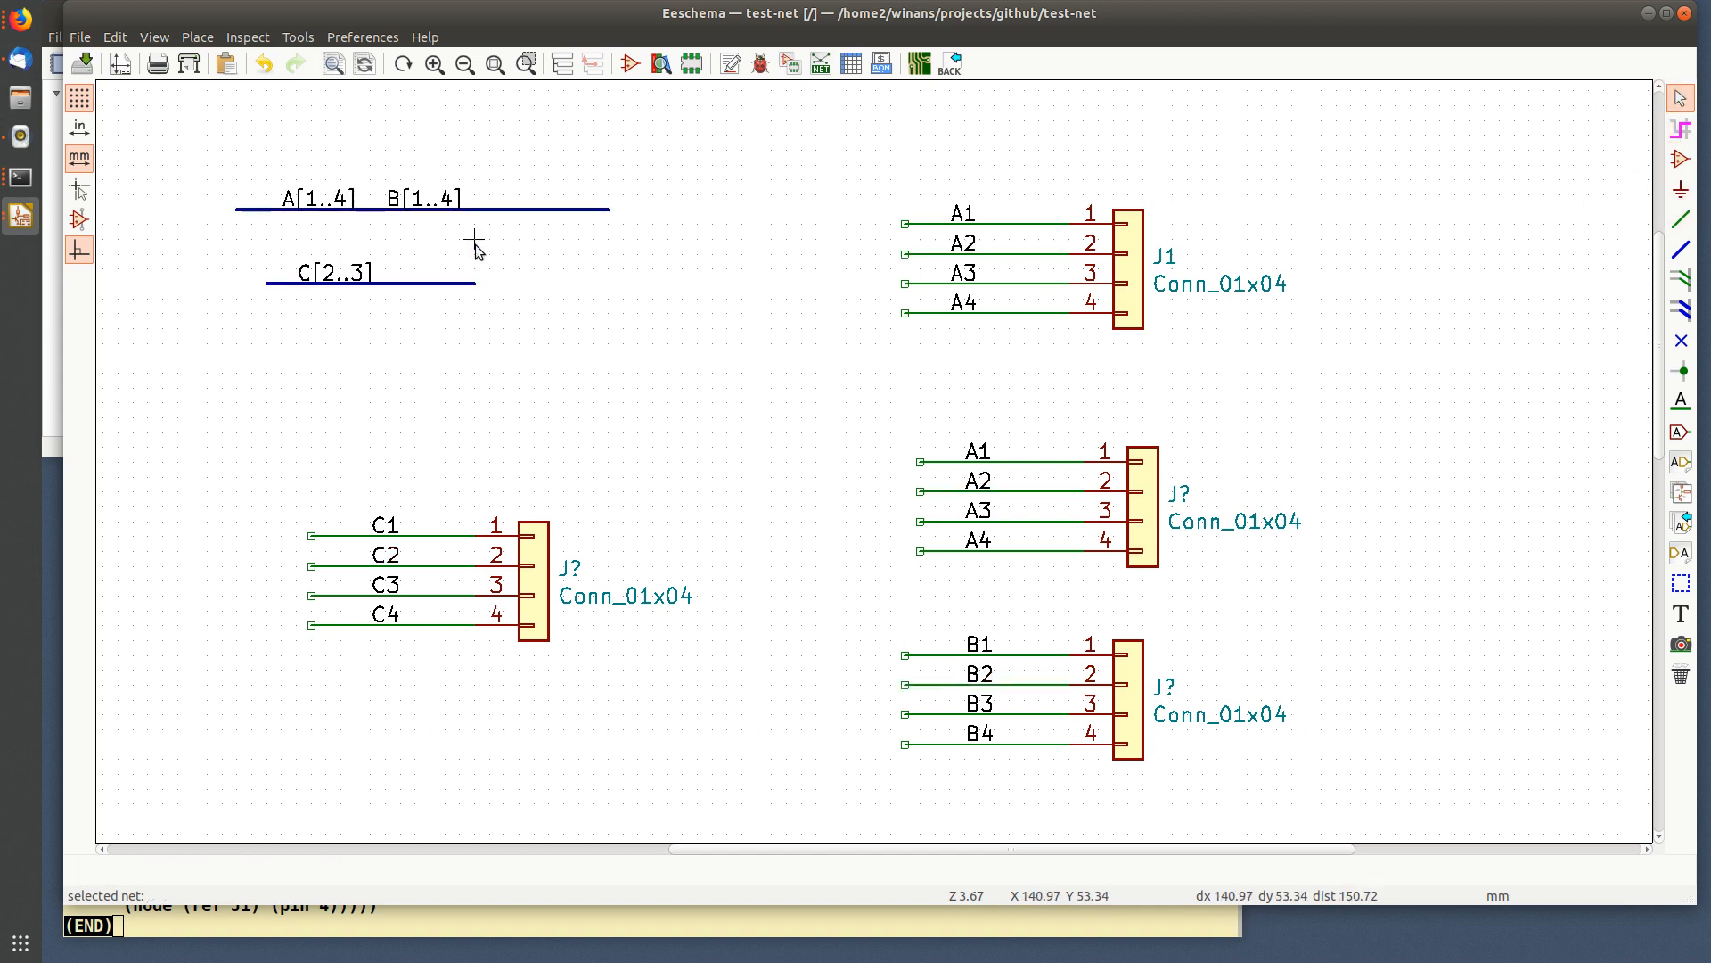
pyautogui.hotkey('ctrl', 's')
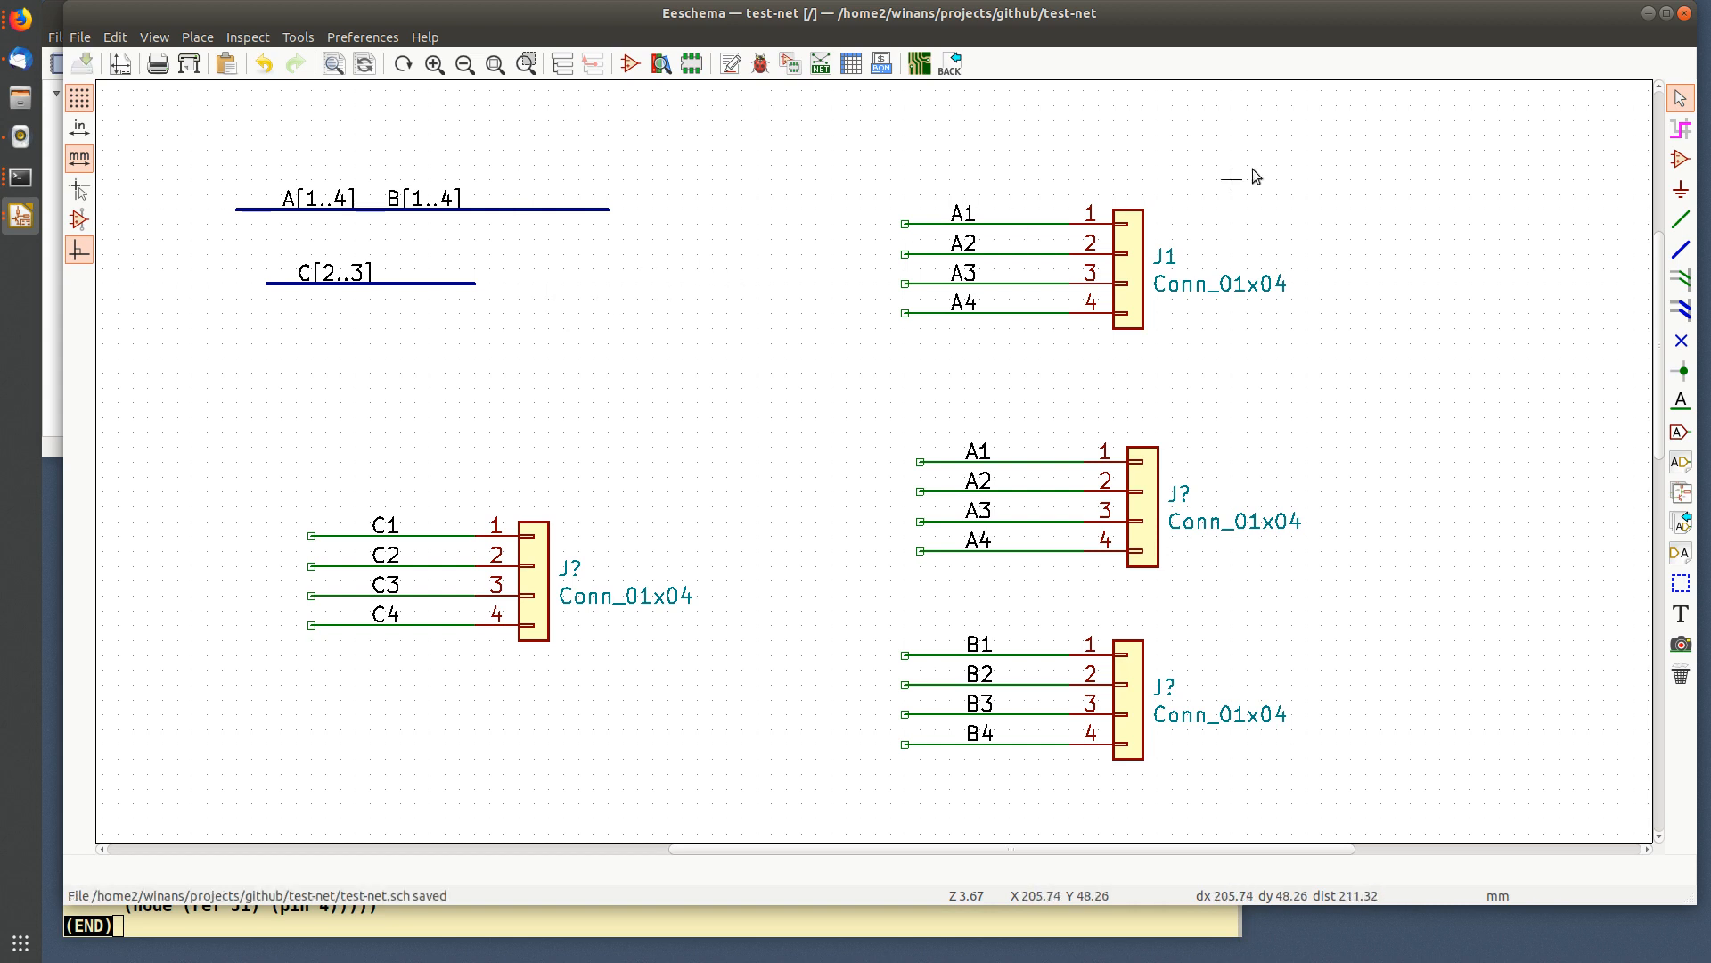
# - Highlight wires C1 to C4 and J1's wires A2, A1 and A3 in turn to examine the links with the buses separated
pyautogui.click(1681, 130)
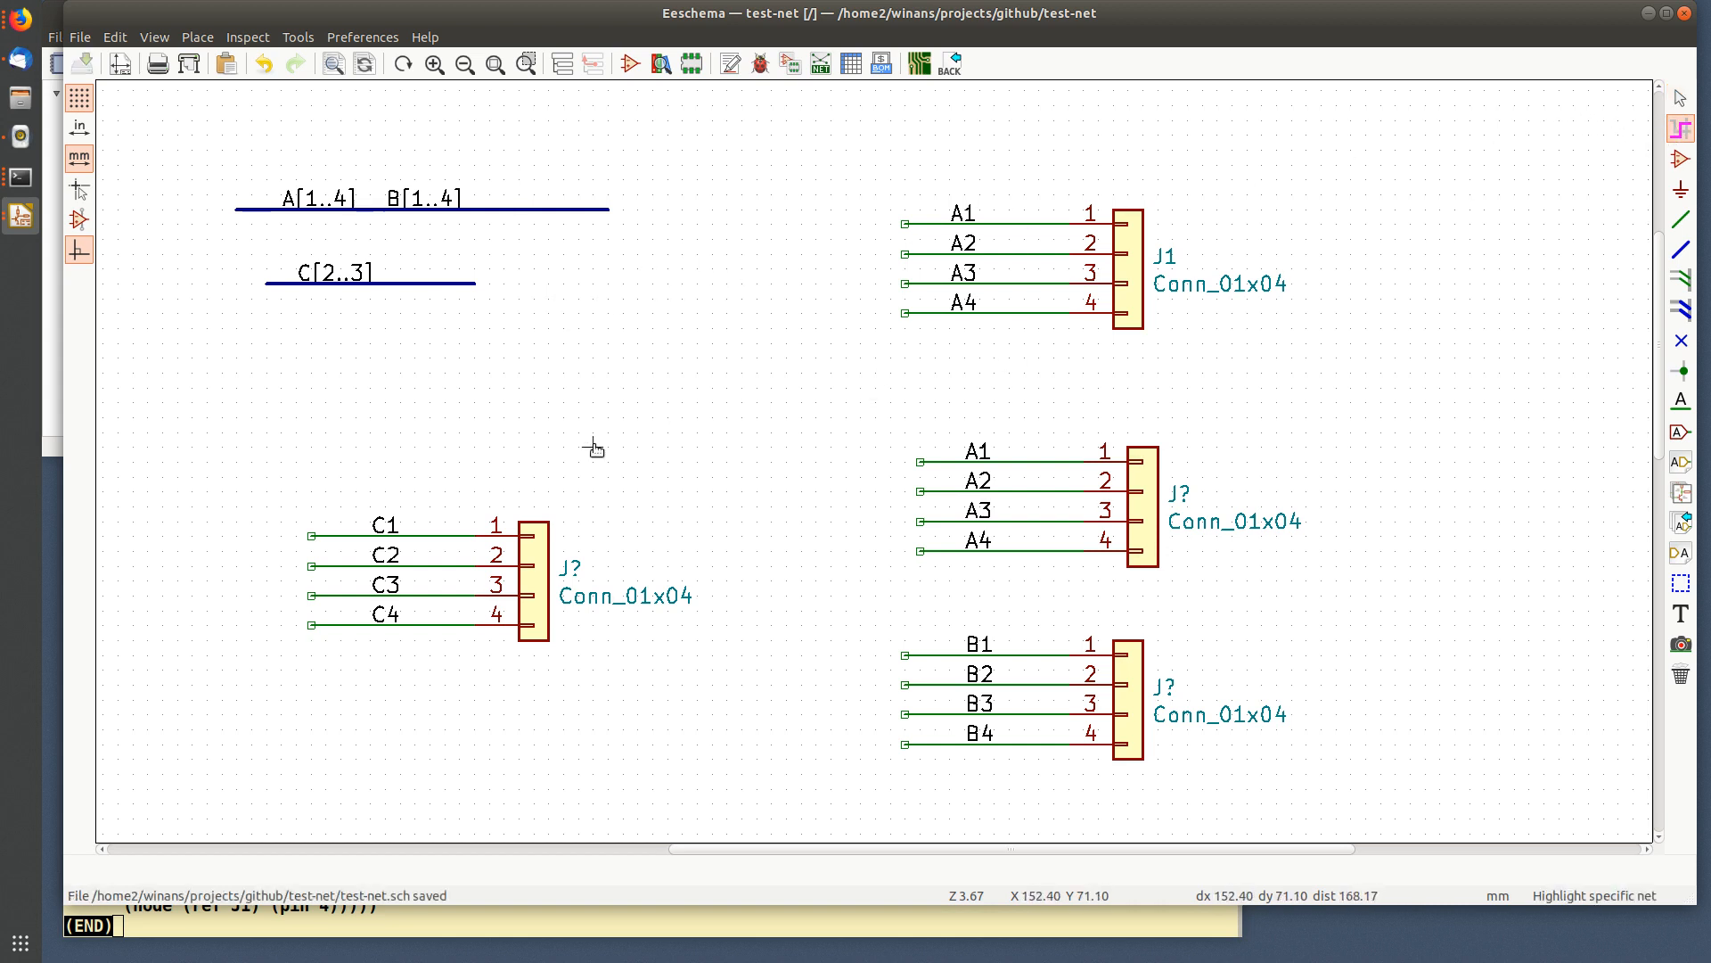
pyautogui.click(415, 536)
pyautogui.click(415, 566)
pyautogui.click(421, 594)
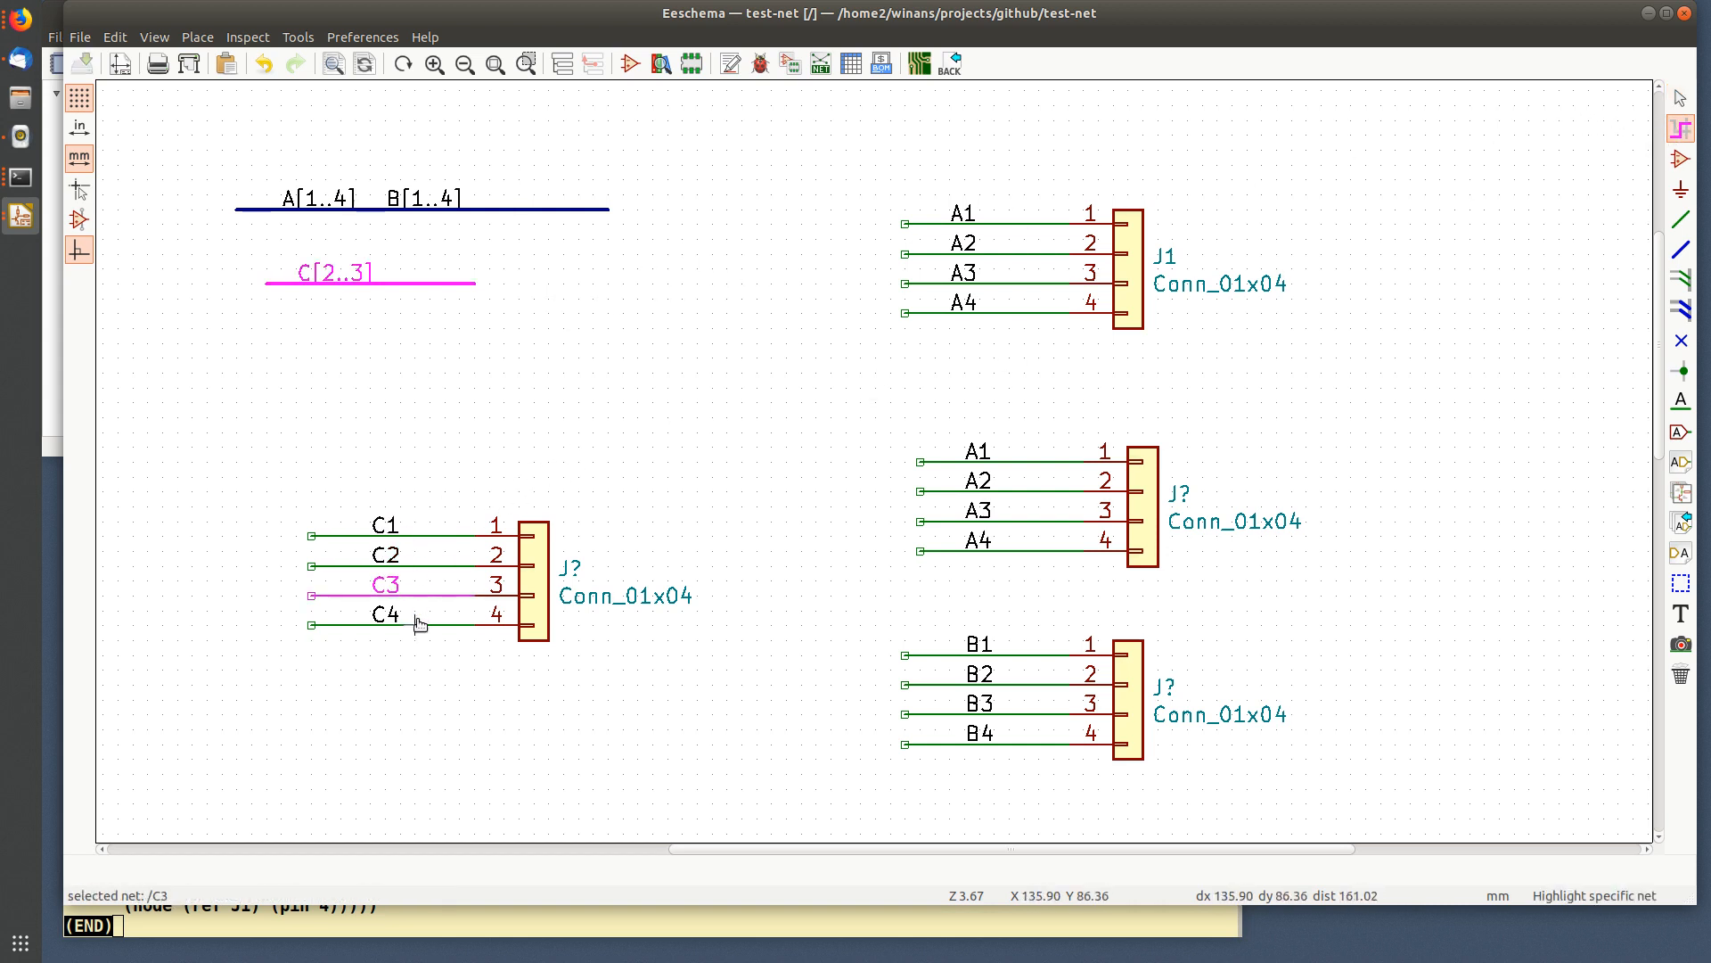
pyautogui.click(420, 625)
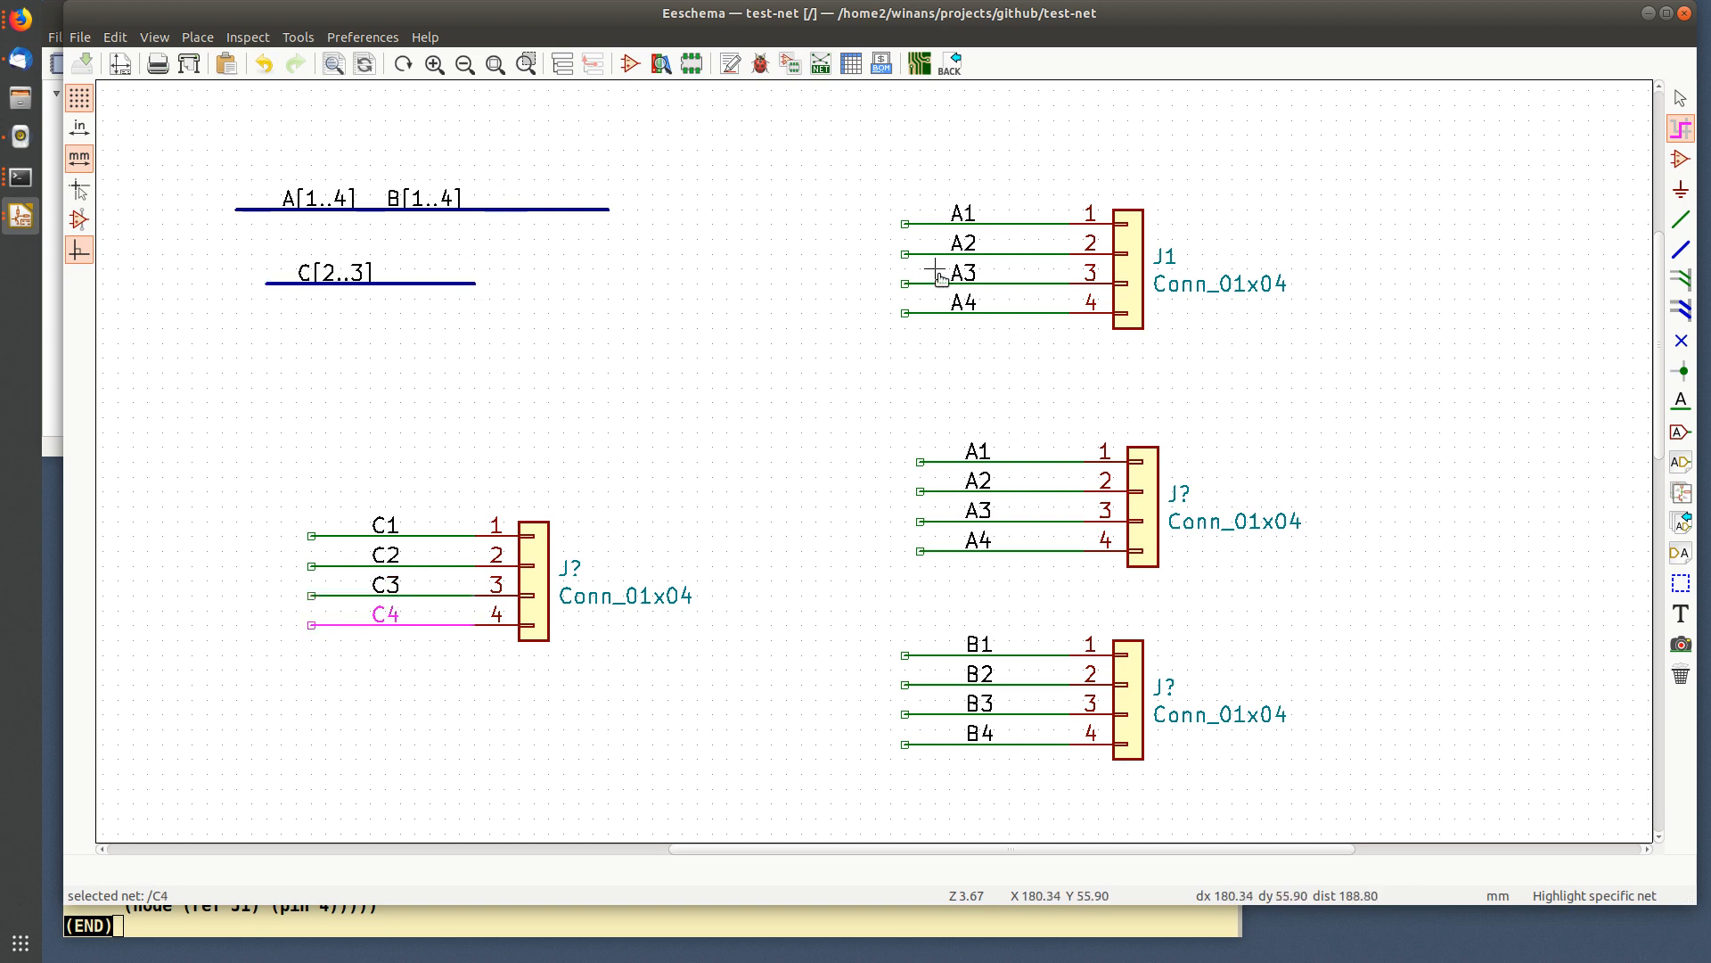
pyautogui.click(1008, 254)
pyautogui.click(1006, 224)
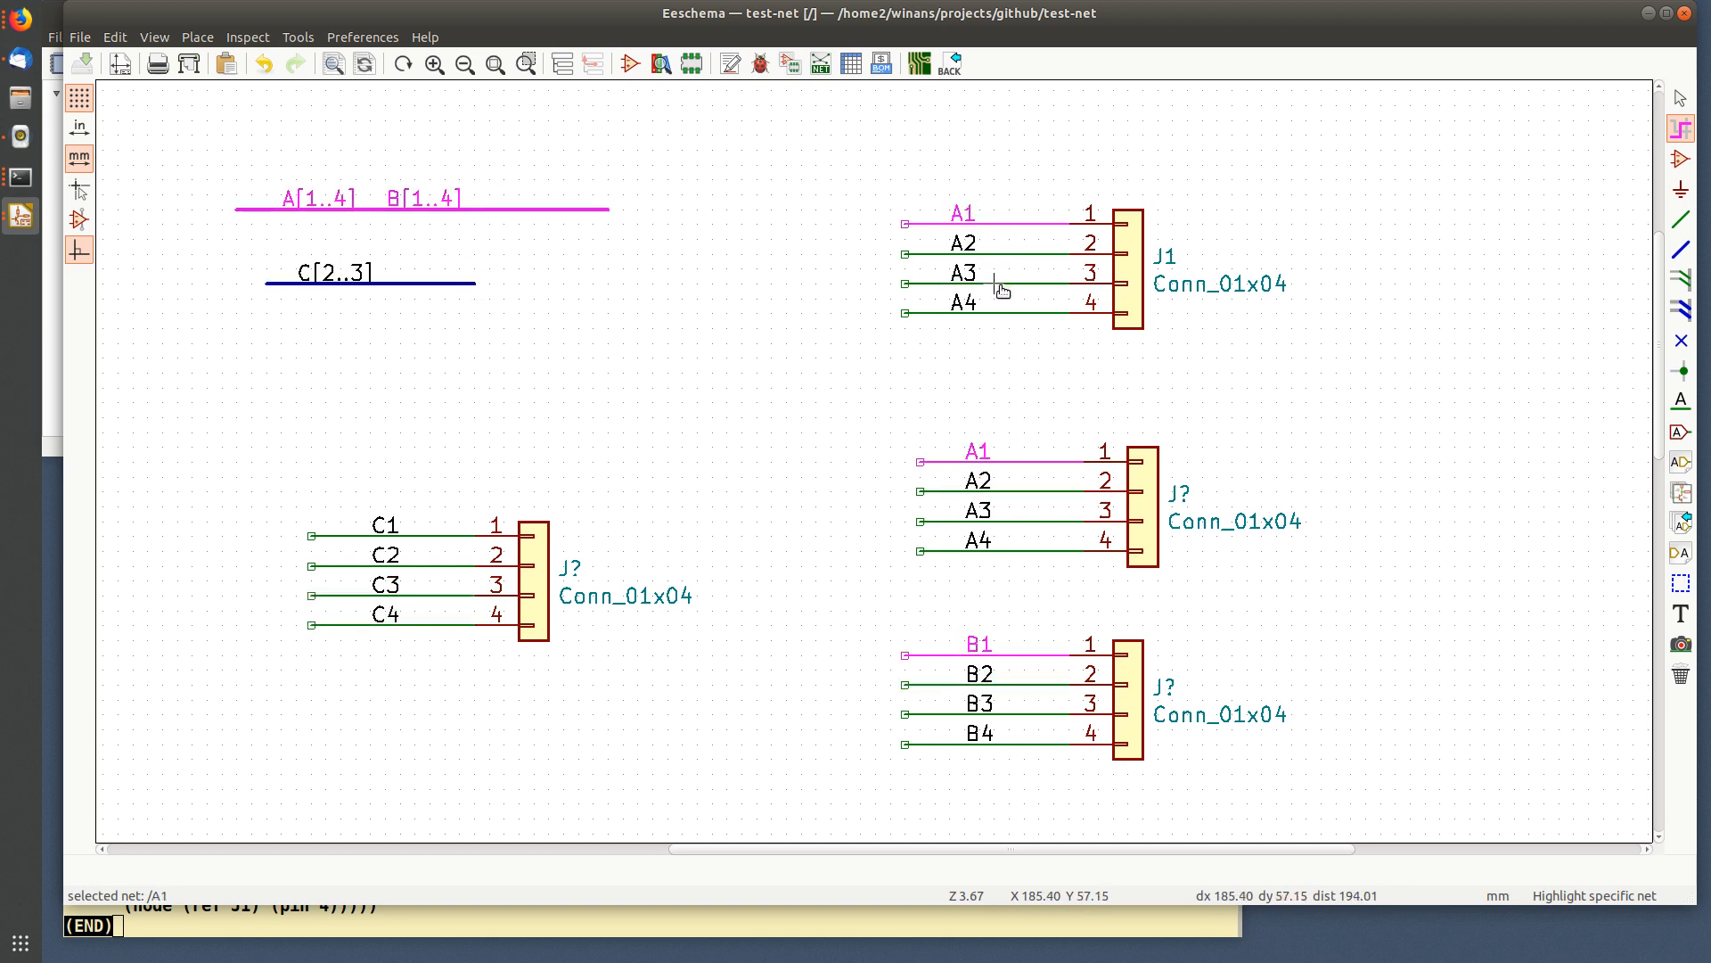
pyautogui.click(1002, 283)
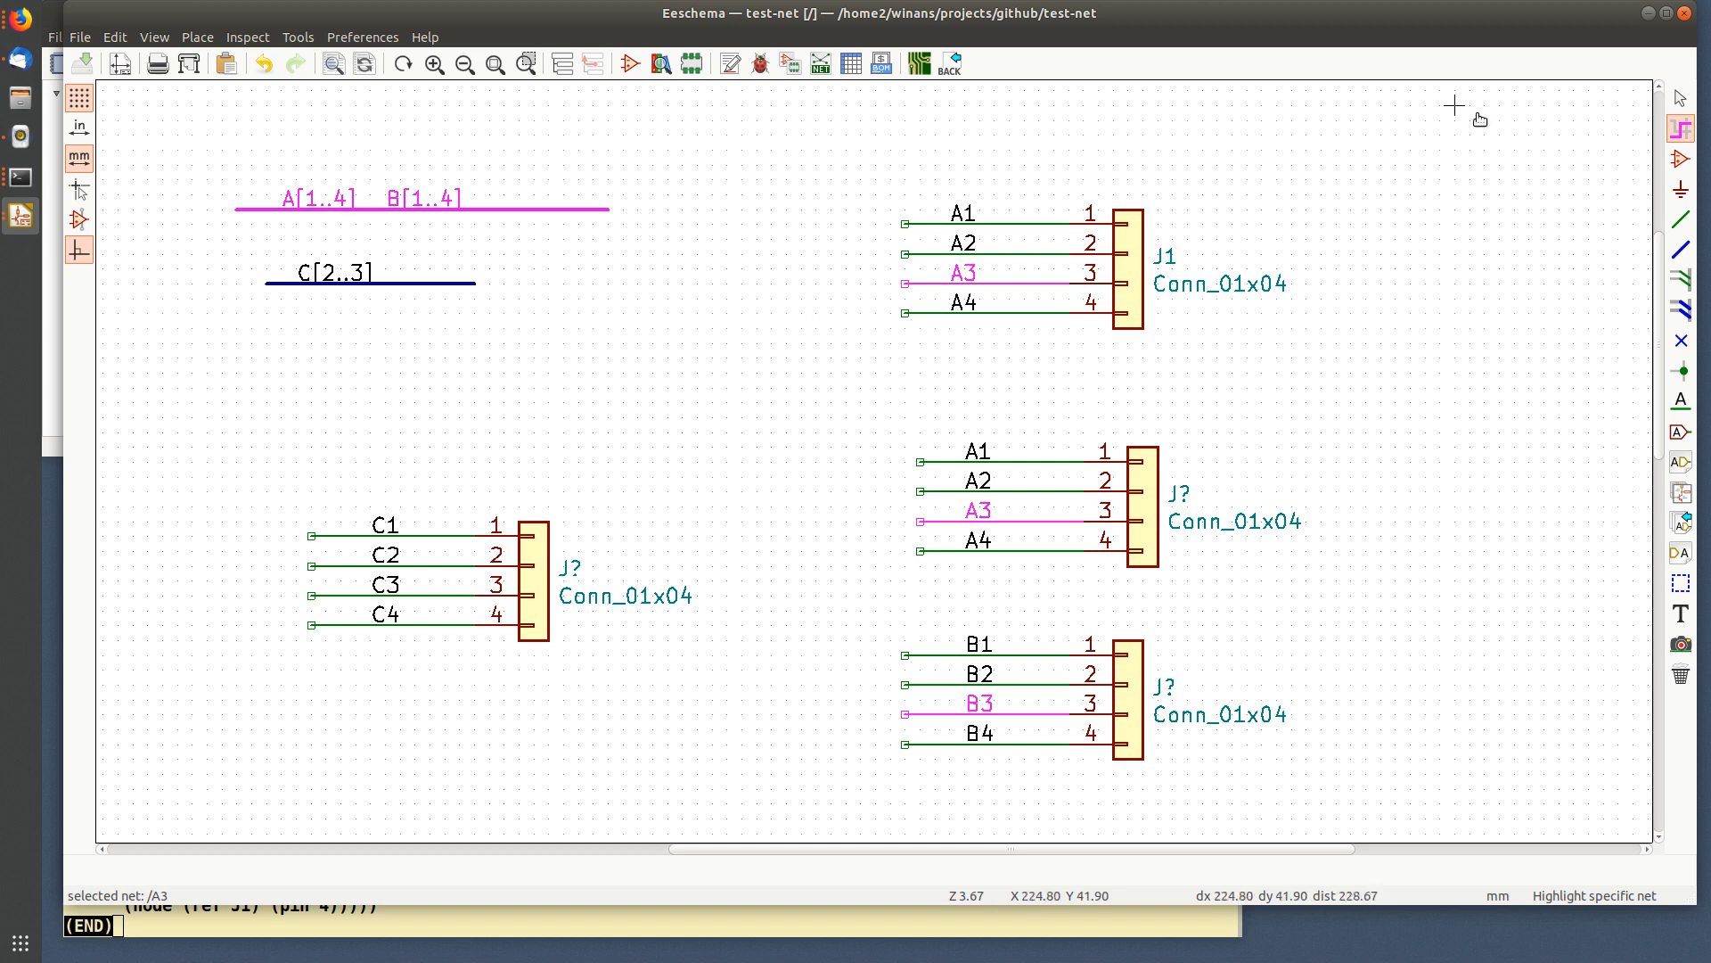
# - Place a bus-to-bus entry near the right end of the C[2..3] bus
pyautogui.click(1675, 310)
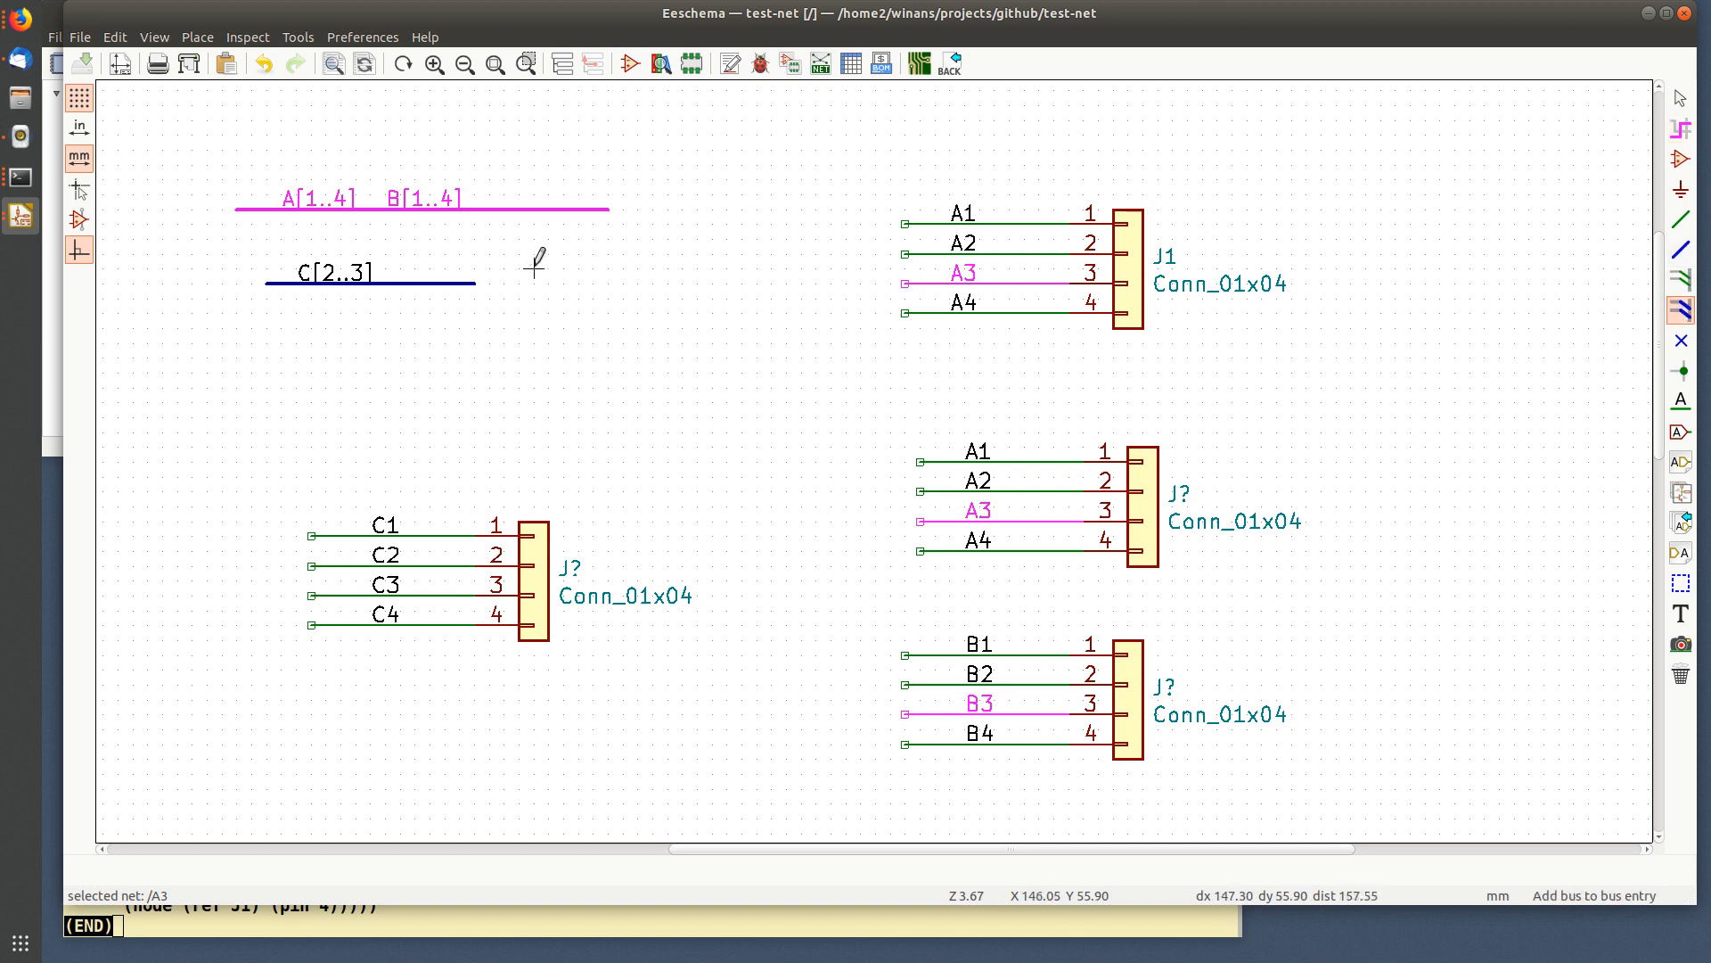
pyautogui.click(474, 268)
pyautogui.press('Escape')
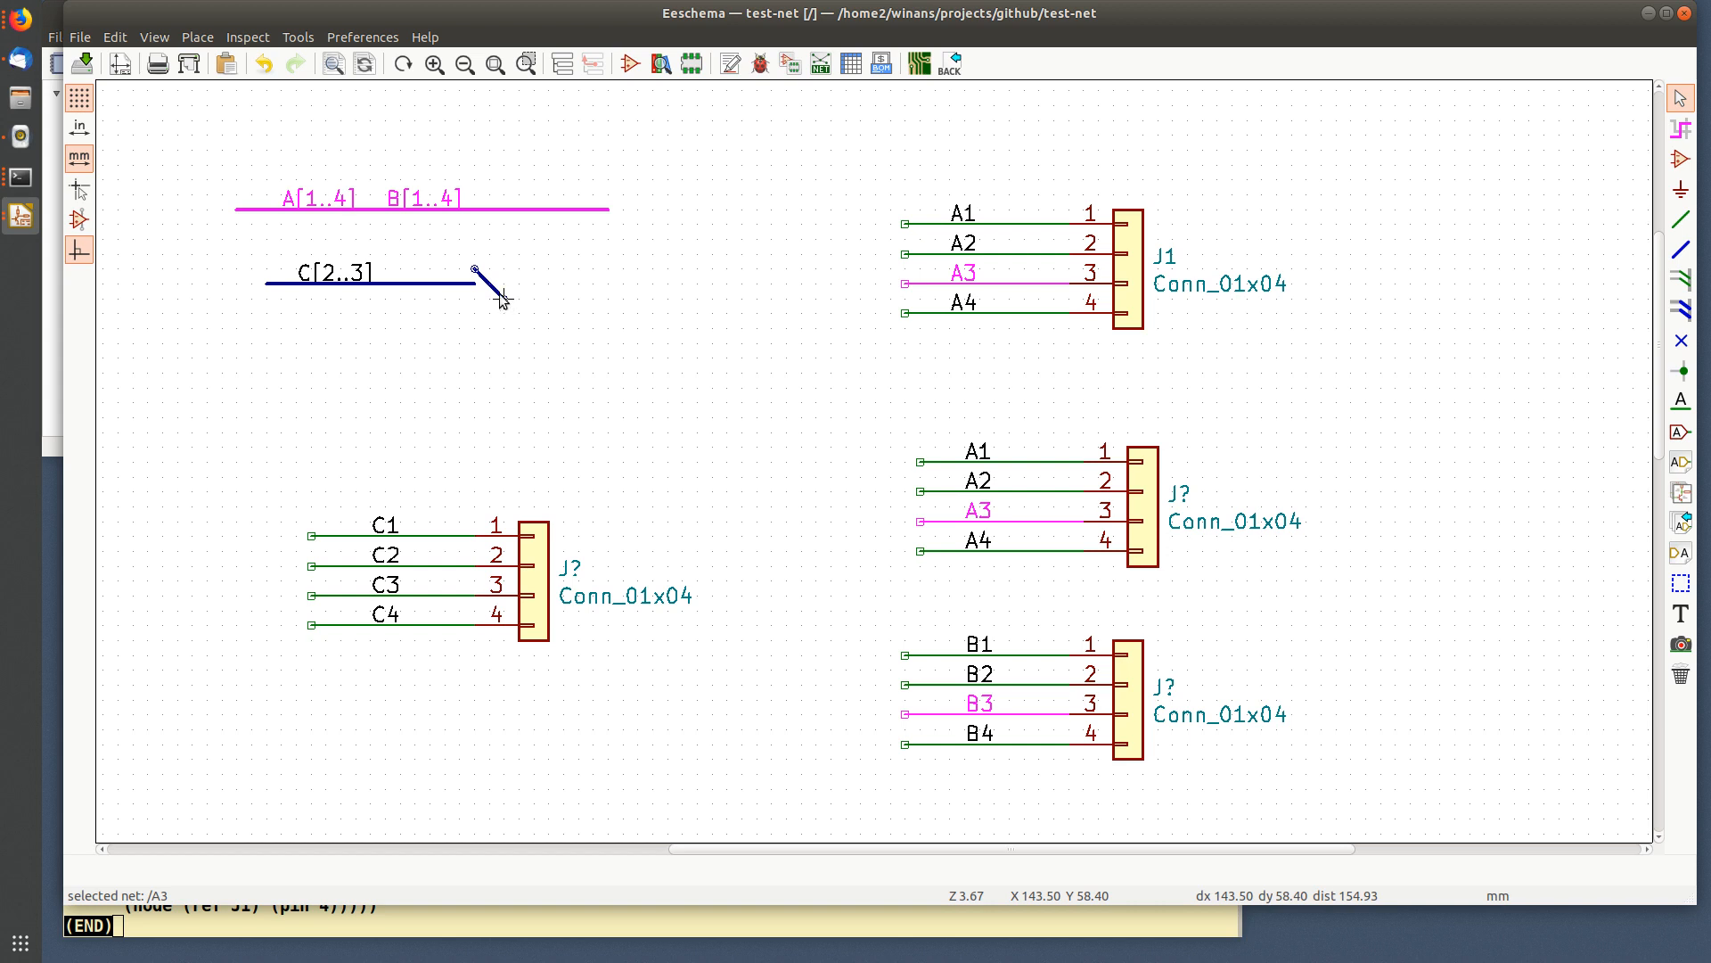
# - Set the bus entry's shape to / and move its lower end onto the right end of the C[2..3] bus
pyautogui.press('m')
pyautogui.click(475, 284)
pyautogui.rightClick(445, 257)
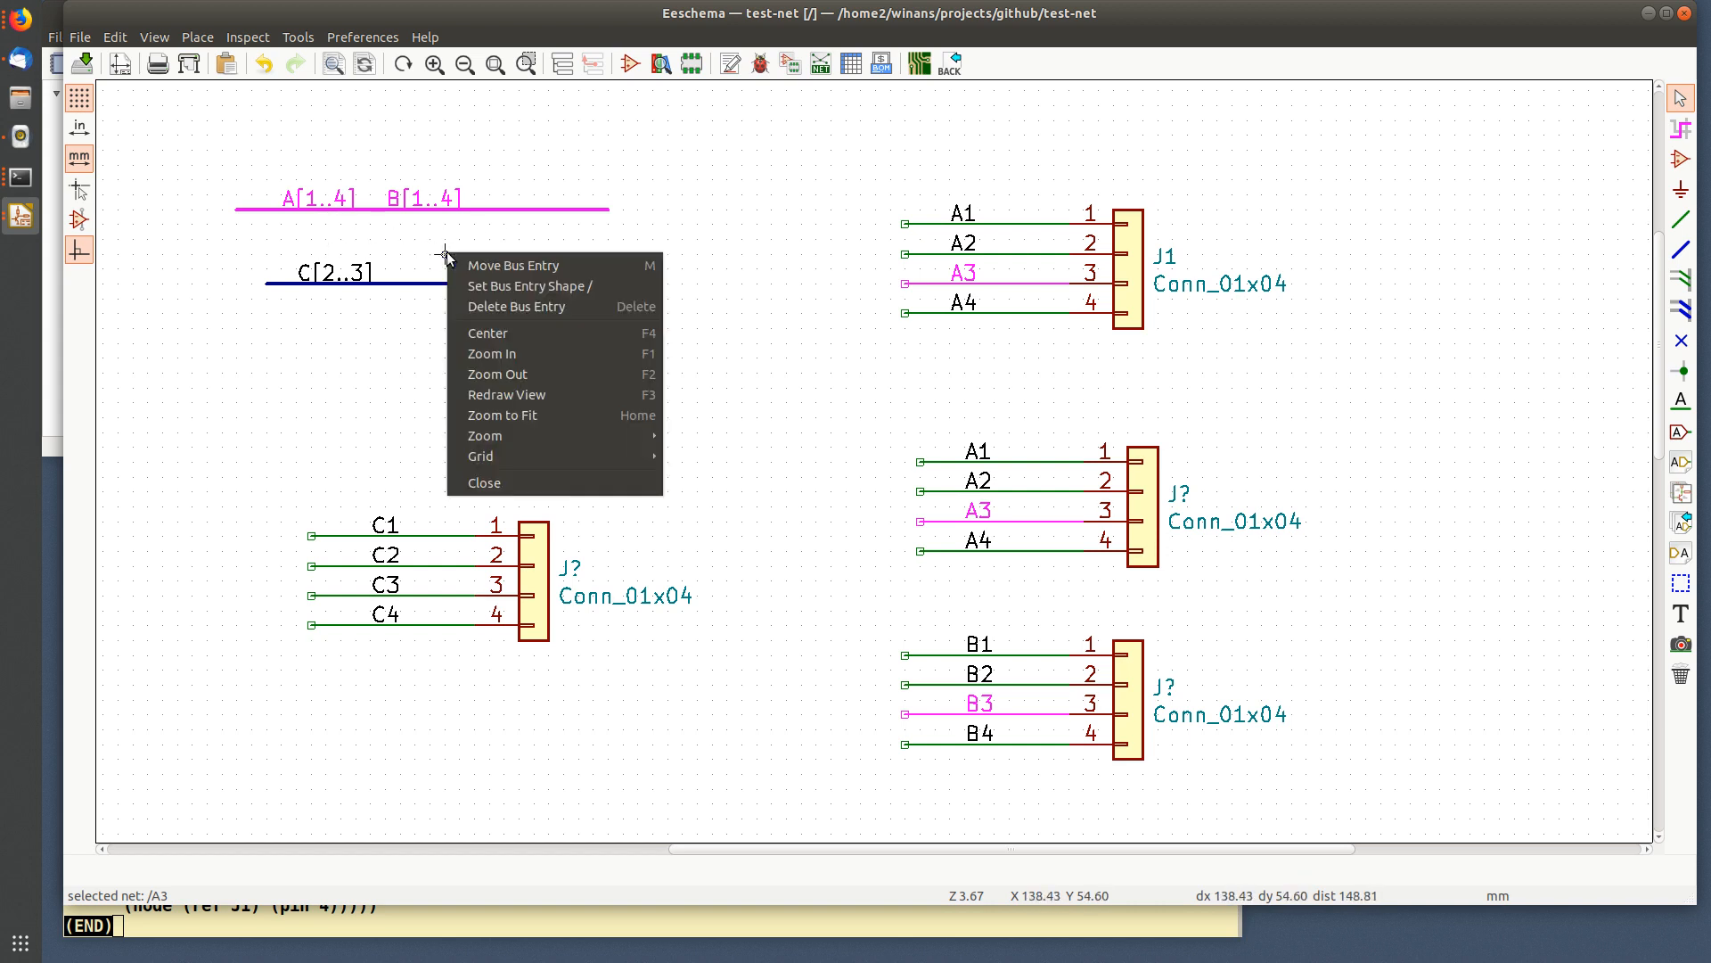
pyautogui.click(508, 285)
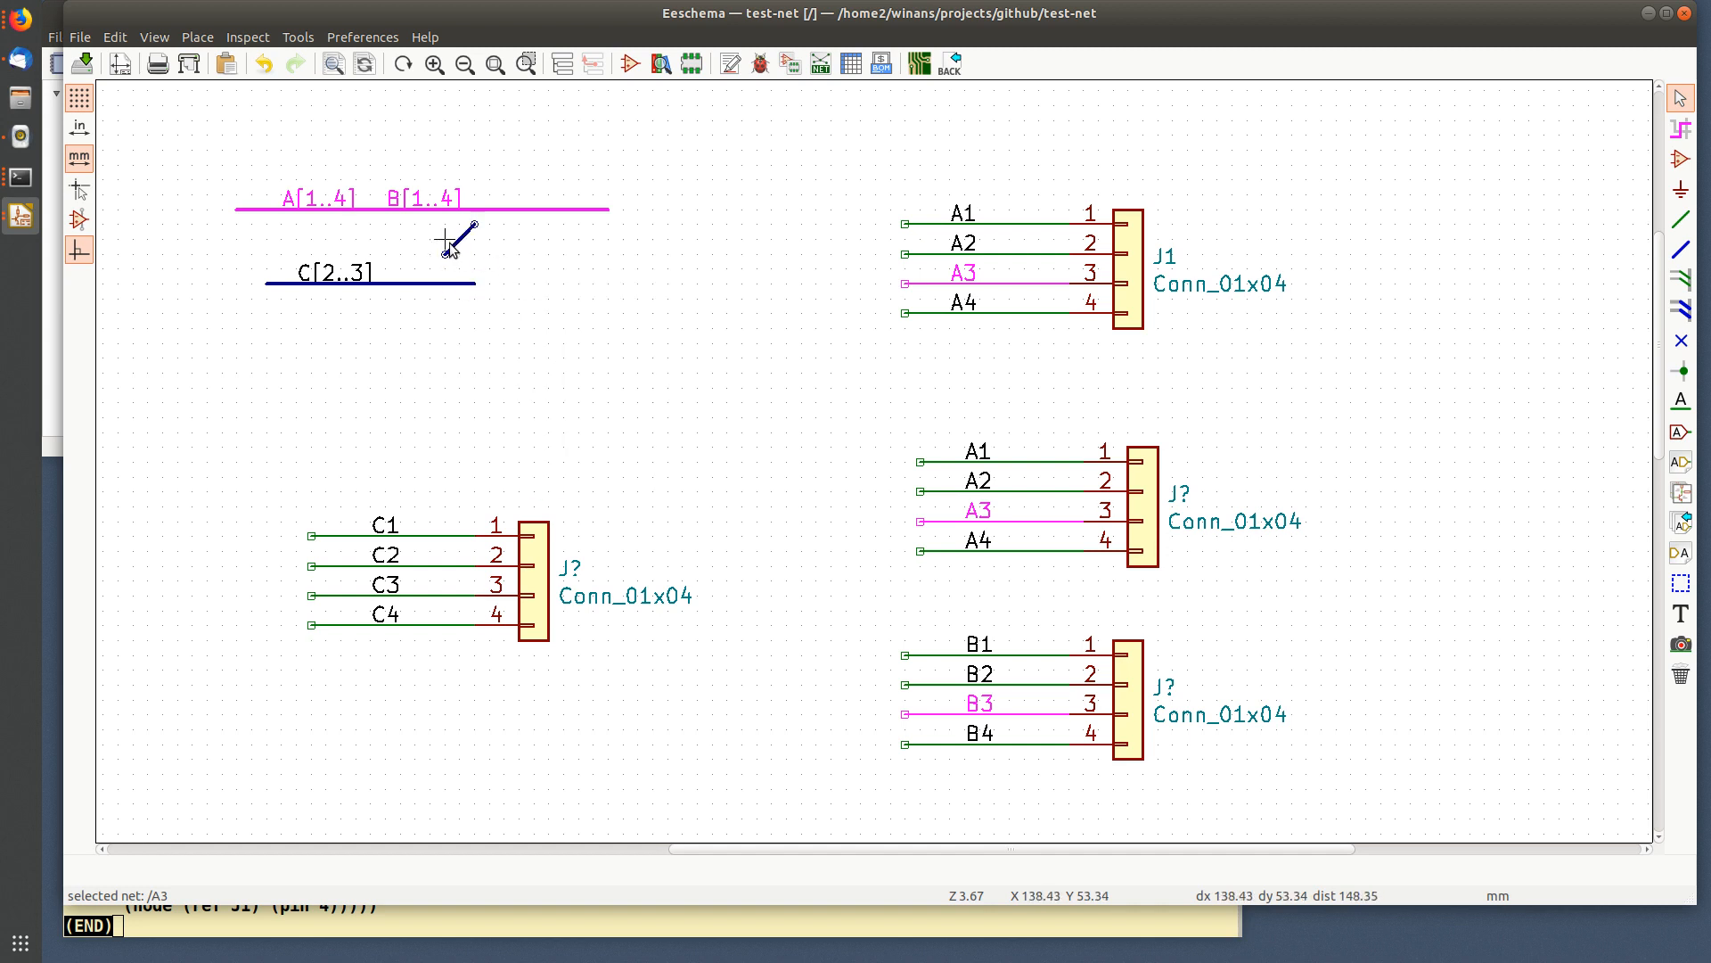
pyautogui.moveTo(446, 257); pyautogui.dragTo(476, 270)
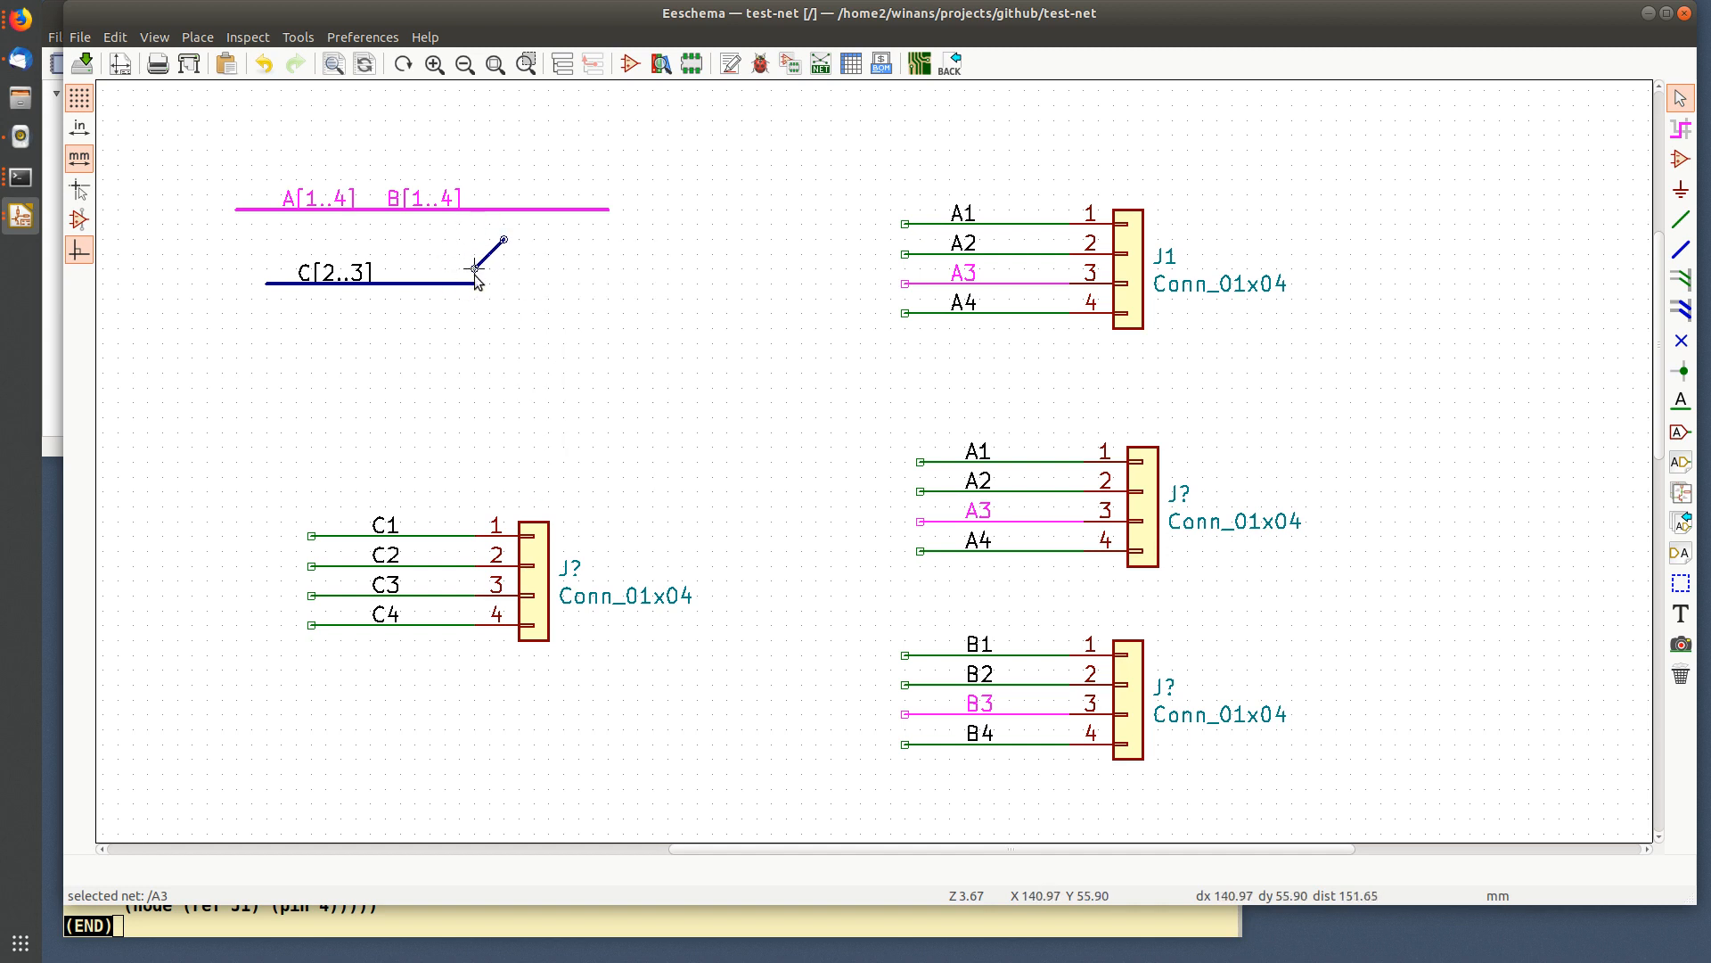
pyautogui.click(475, 281)
# - Move the C[2..3] bus with its label and entry so the entry touches the main bus, and save the schematic
pyautogui.moveTo(564, 238); pyautogui.dragTo(248, 334)
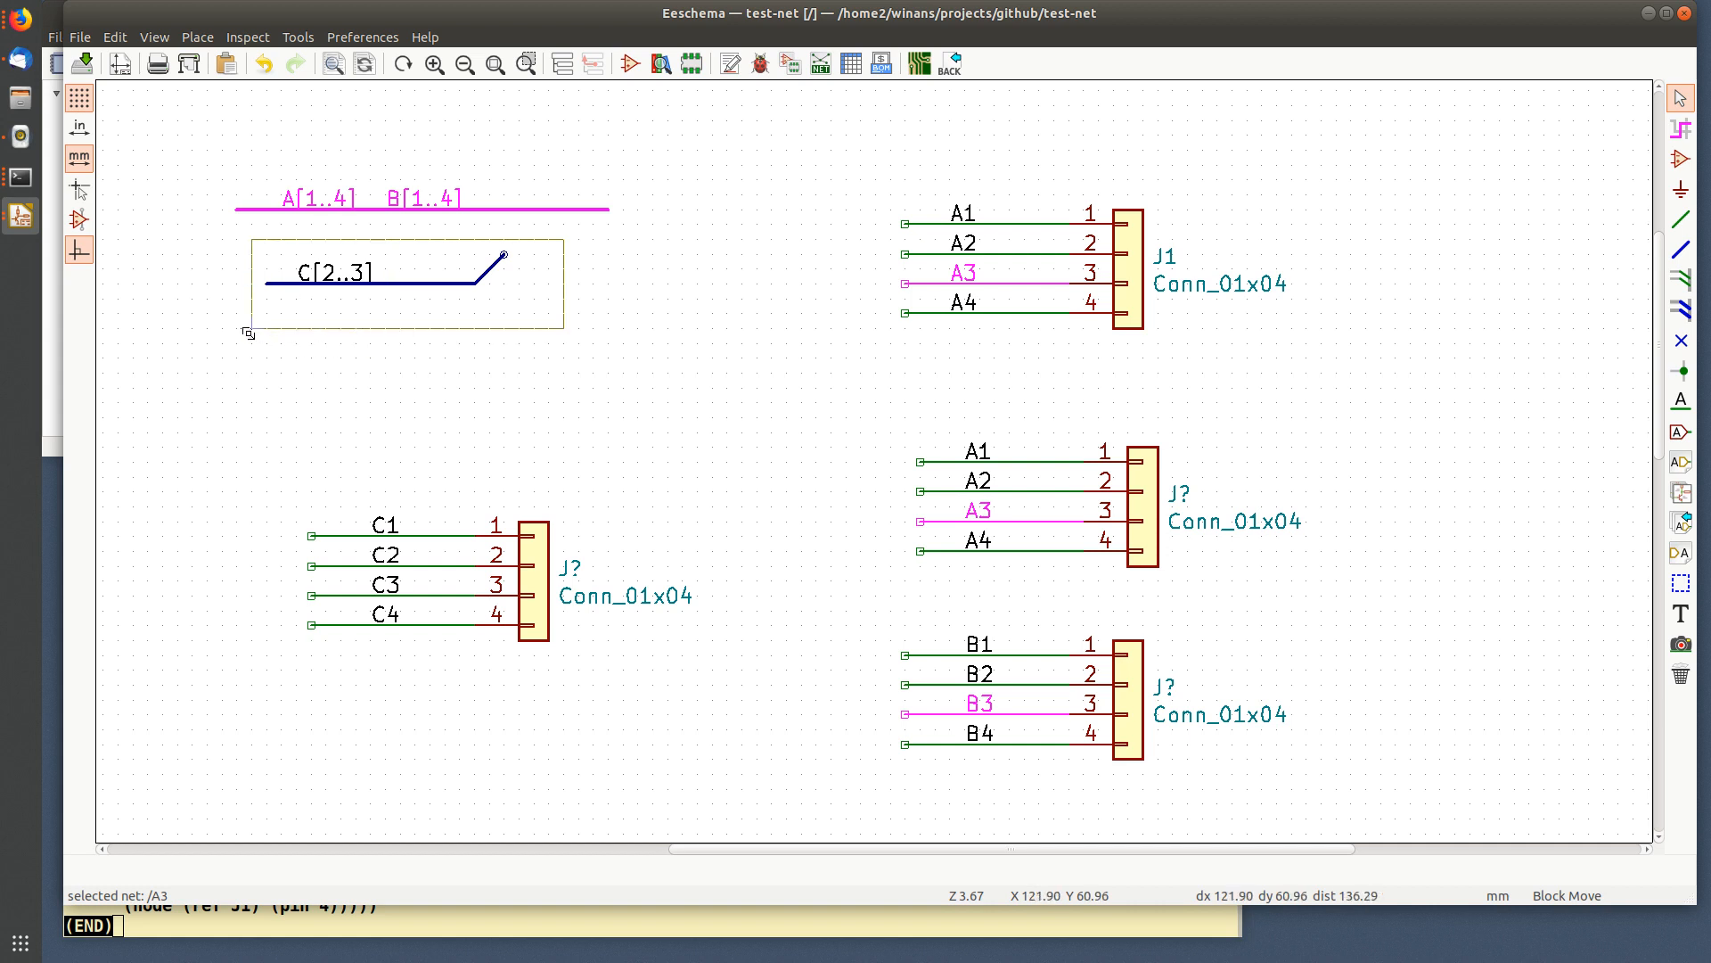
pyautogui.click(308, 332)
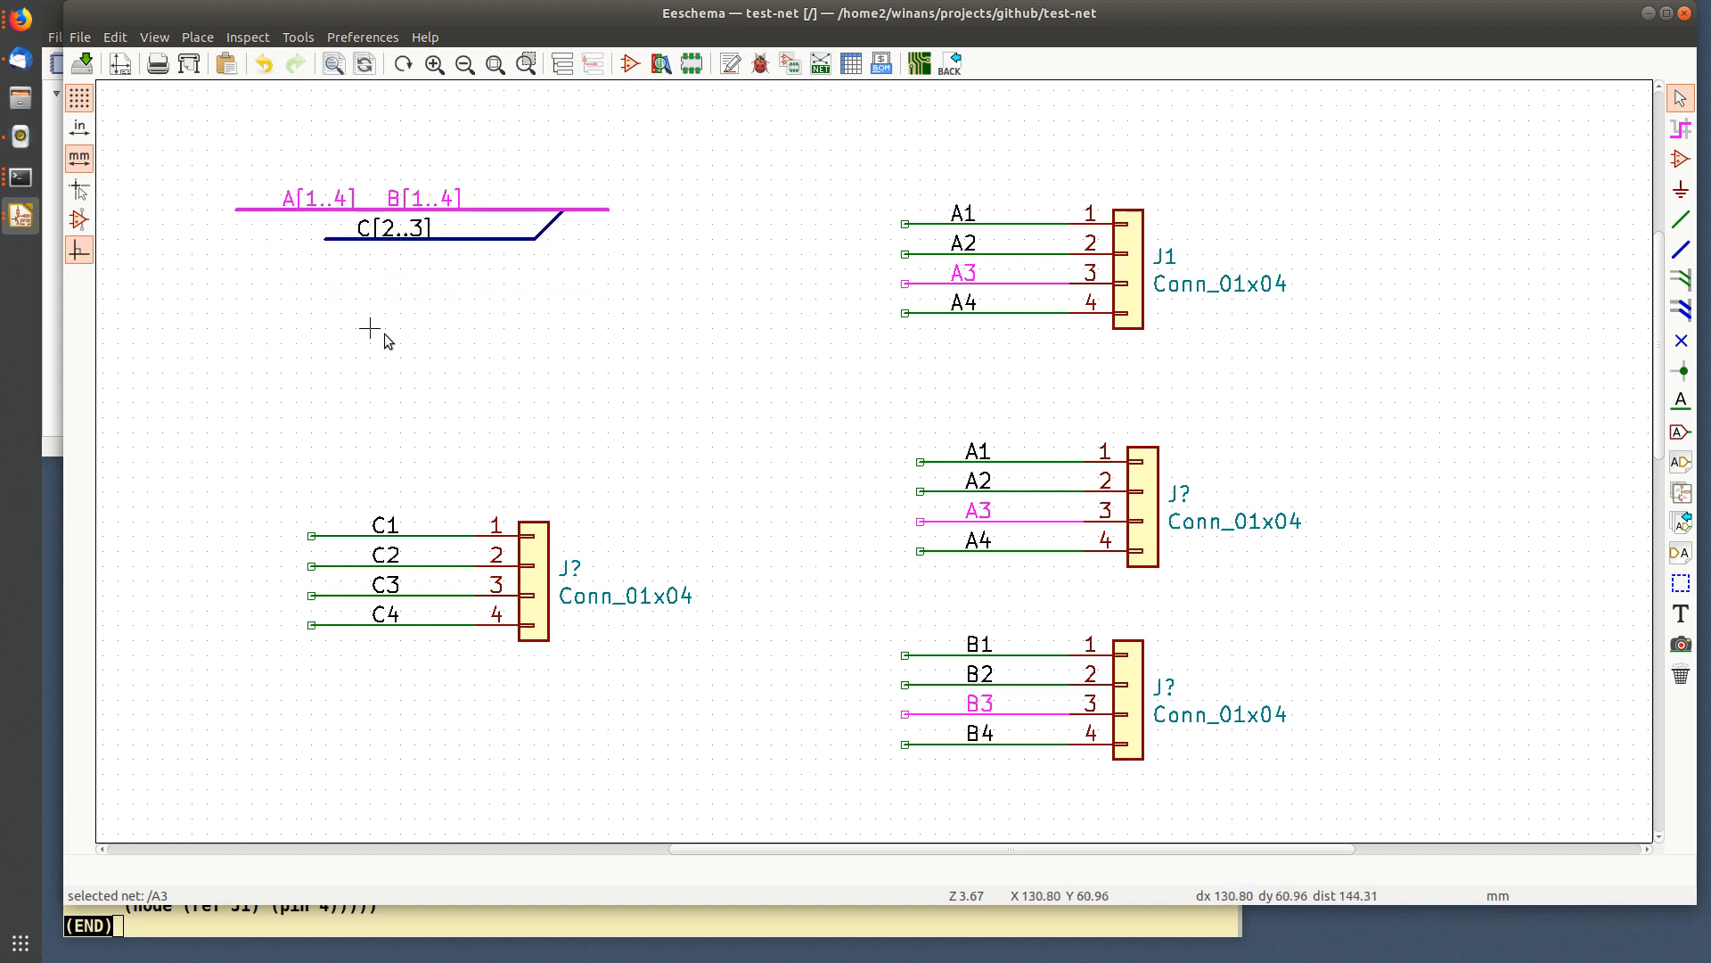
pyautogui.hotkey('ctrl', 's')
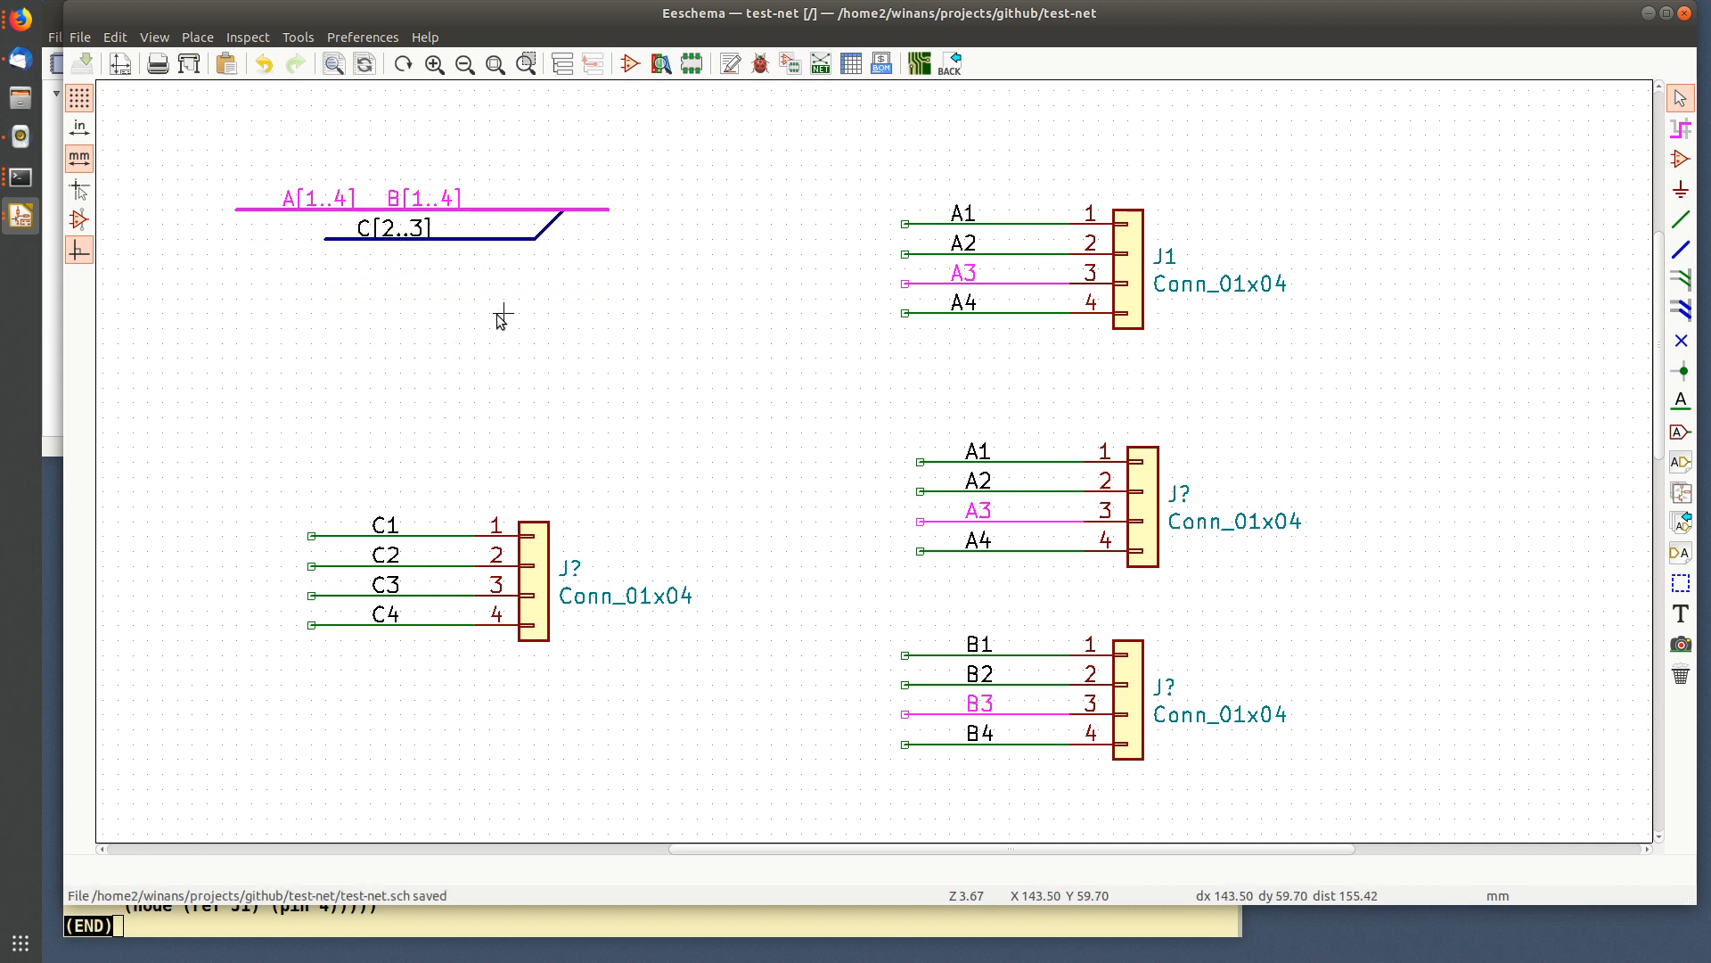
# - Highlight the nets of wires C1, C2, C3 and C4 in turn to examine the links through the bus-to-bus entry
pyautogui.click(1681, 129)
pyautogui.click(428, 535)
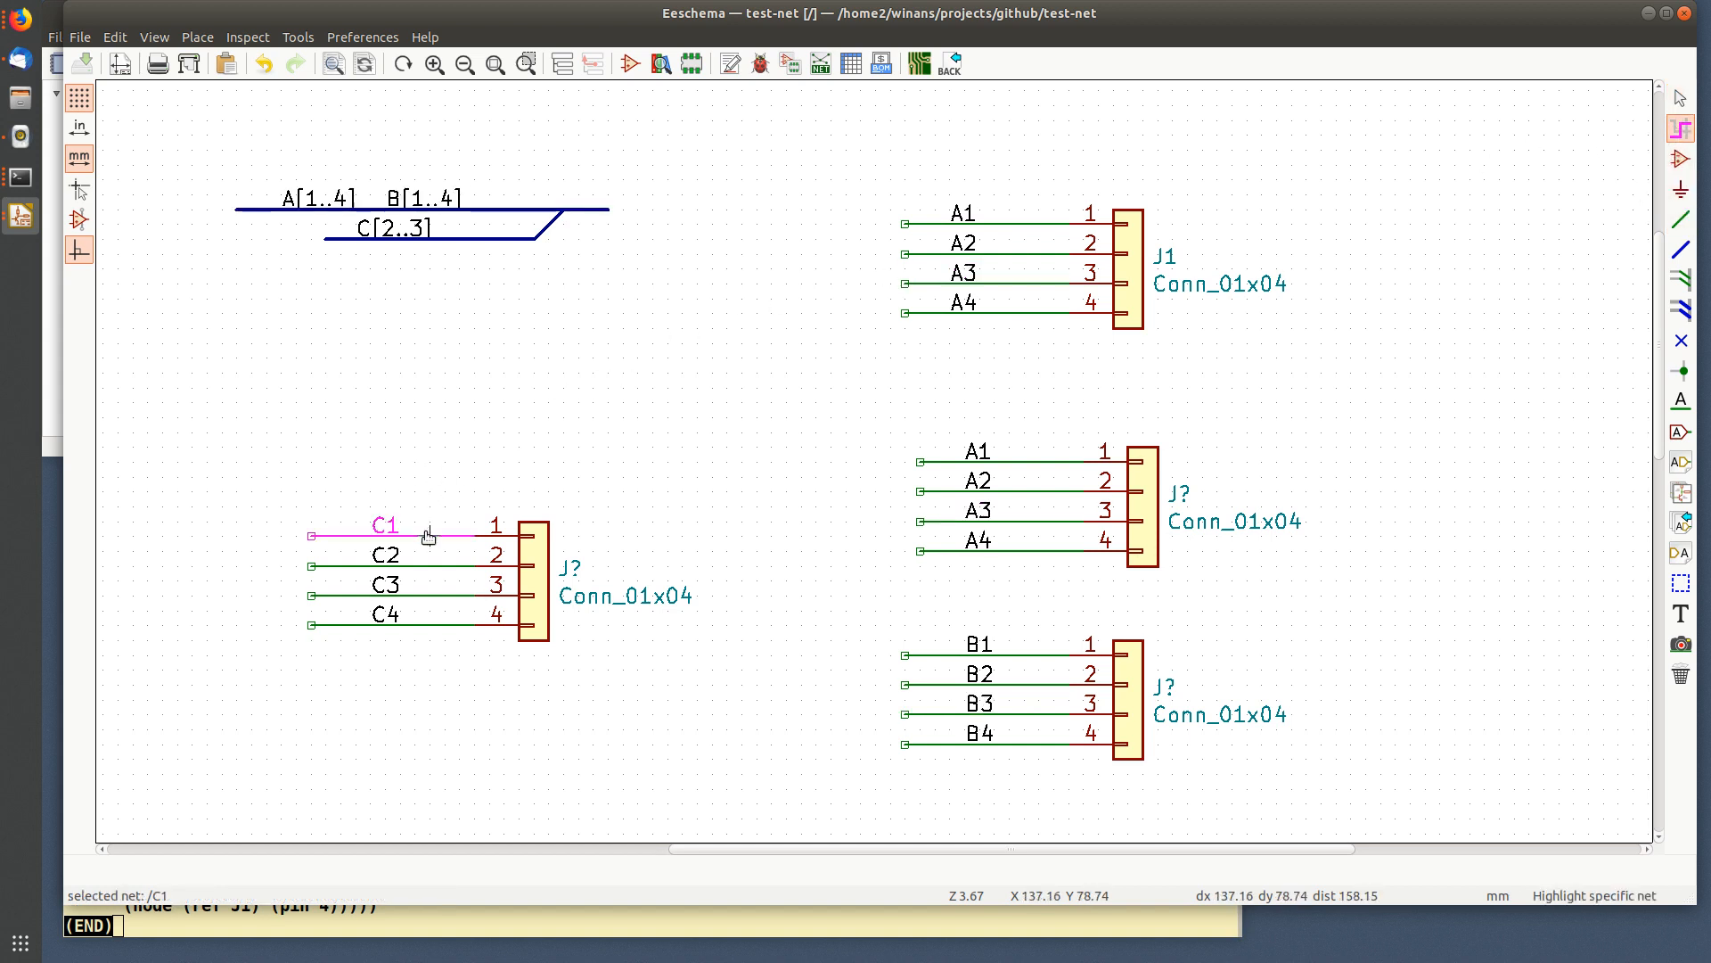
pyautogui.click(430, 567)
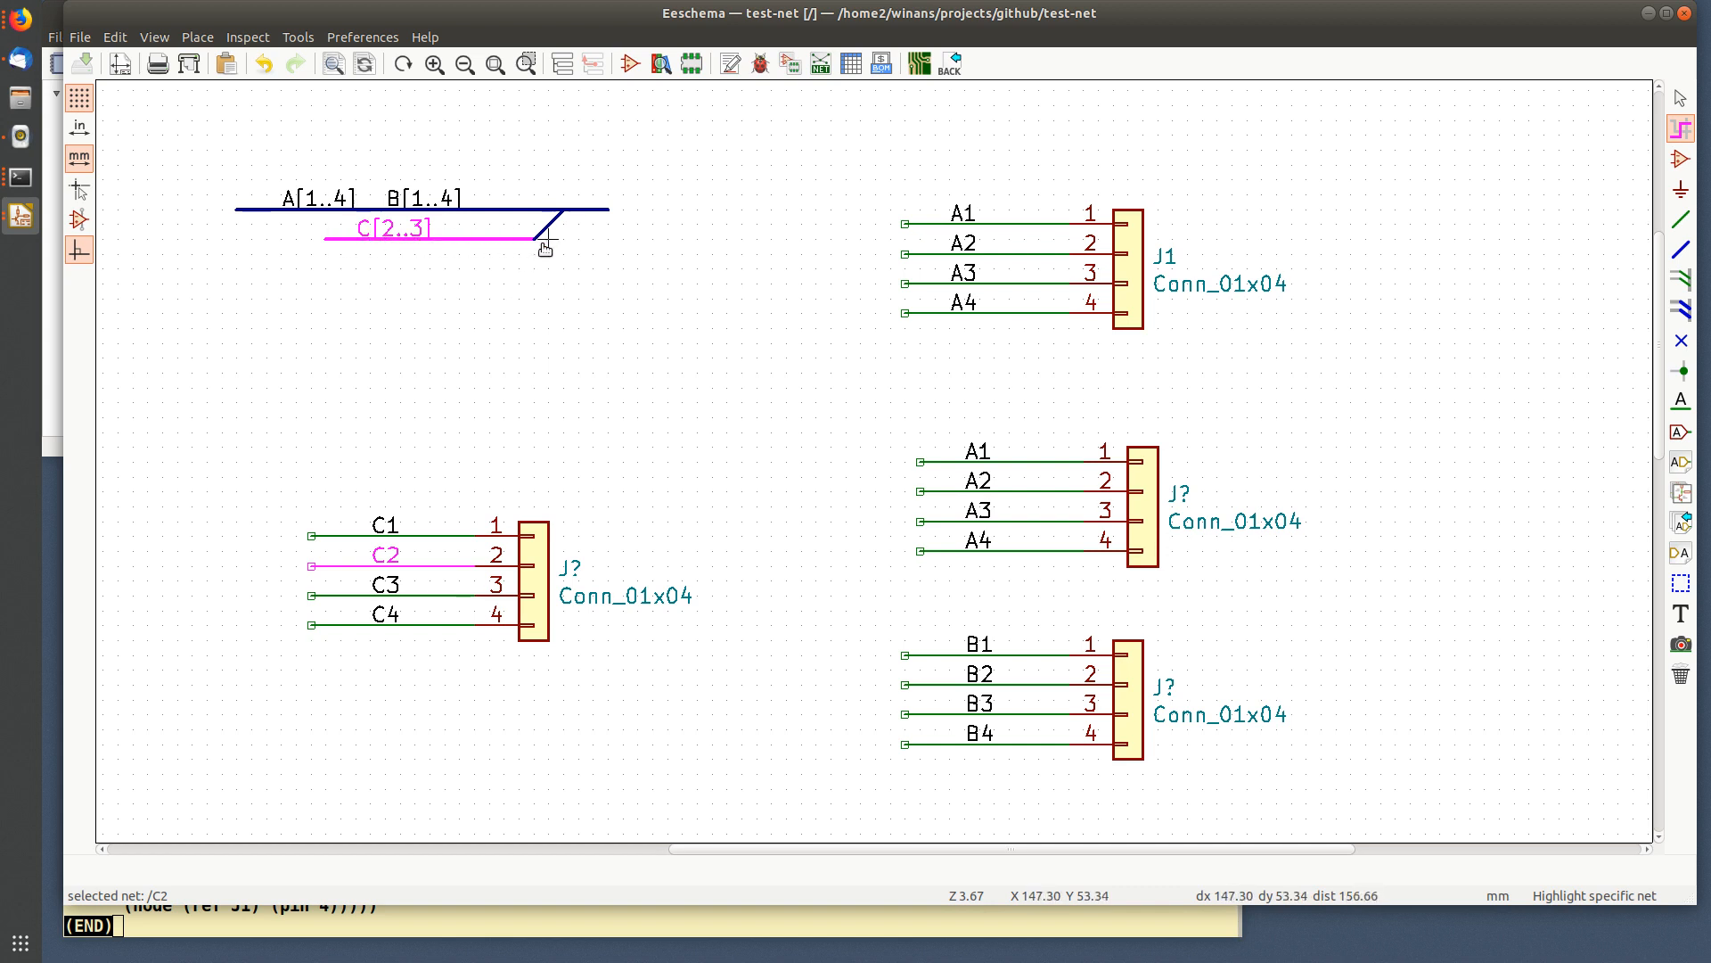
pyautogui.click(408, 595)
pyautogui.click(415, 625)
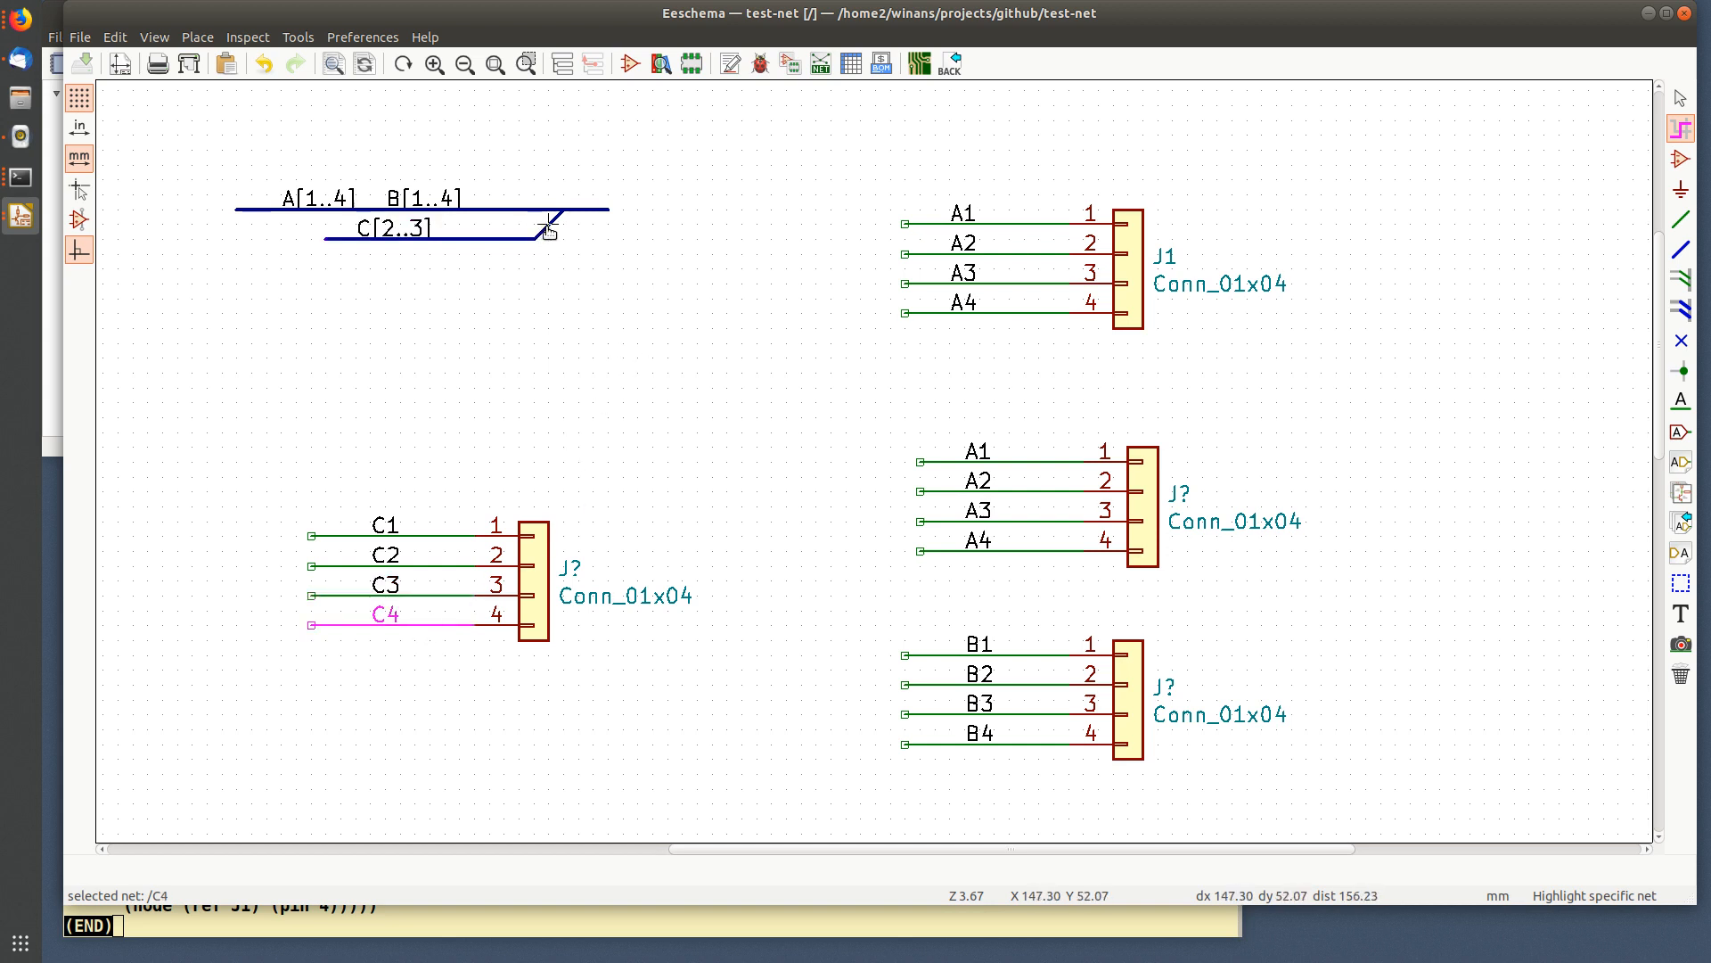
pyautogui.press('Escape')
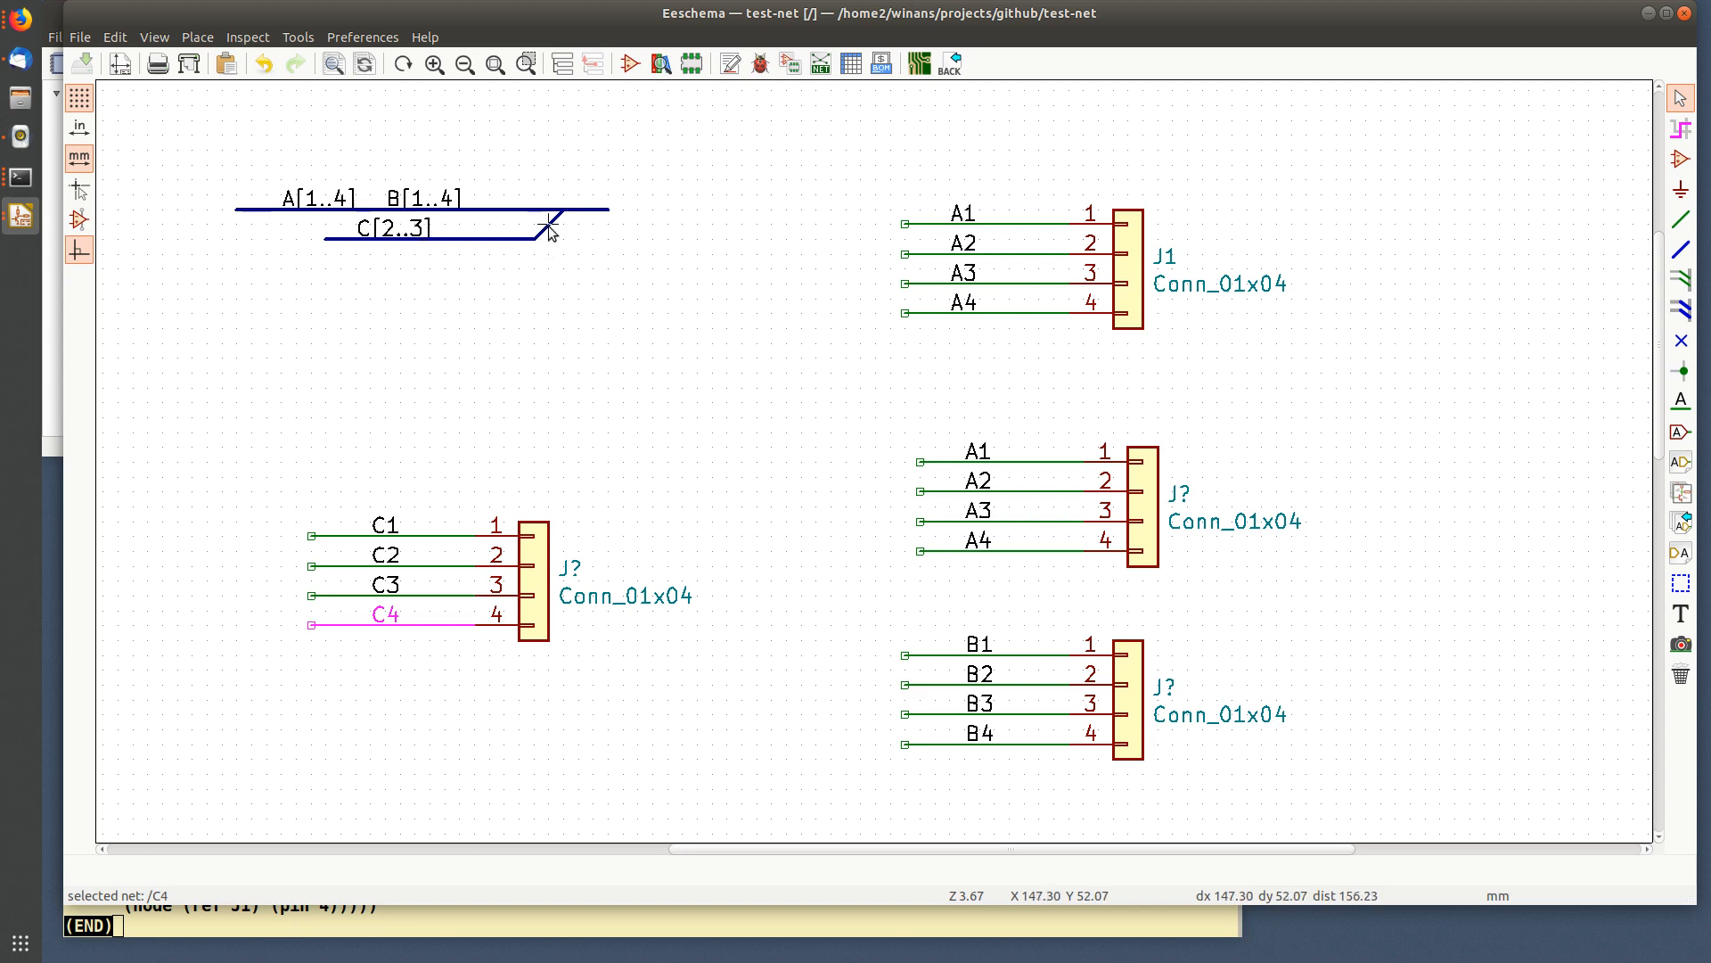
# - Replace the bus-to-bus entry with a vertical bus segment joining the C[2..3] bus's right end to the main bus, and save the schematic
pyautogui.press('Delete')
pyautogui.click(1679, 253)
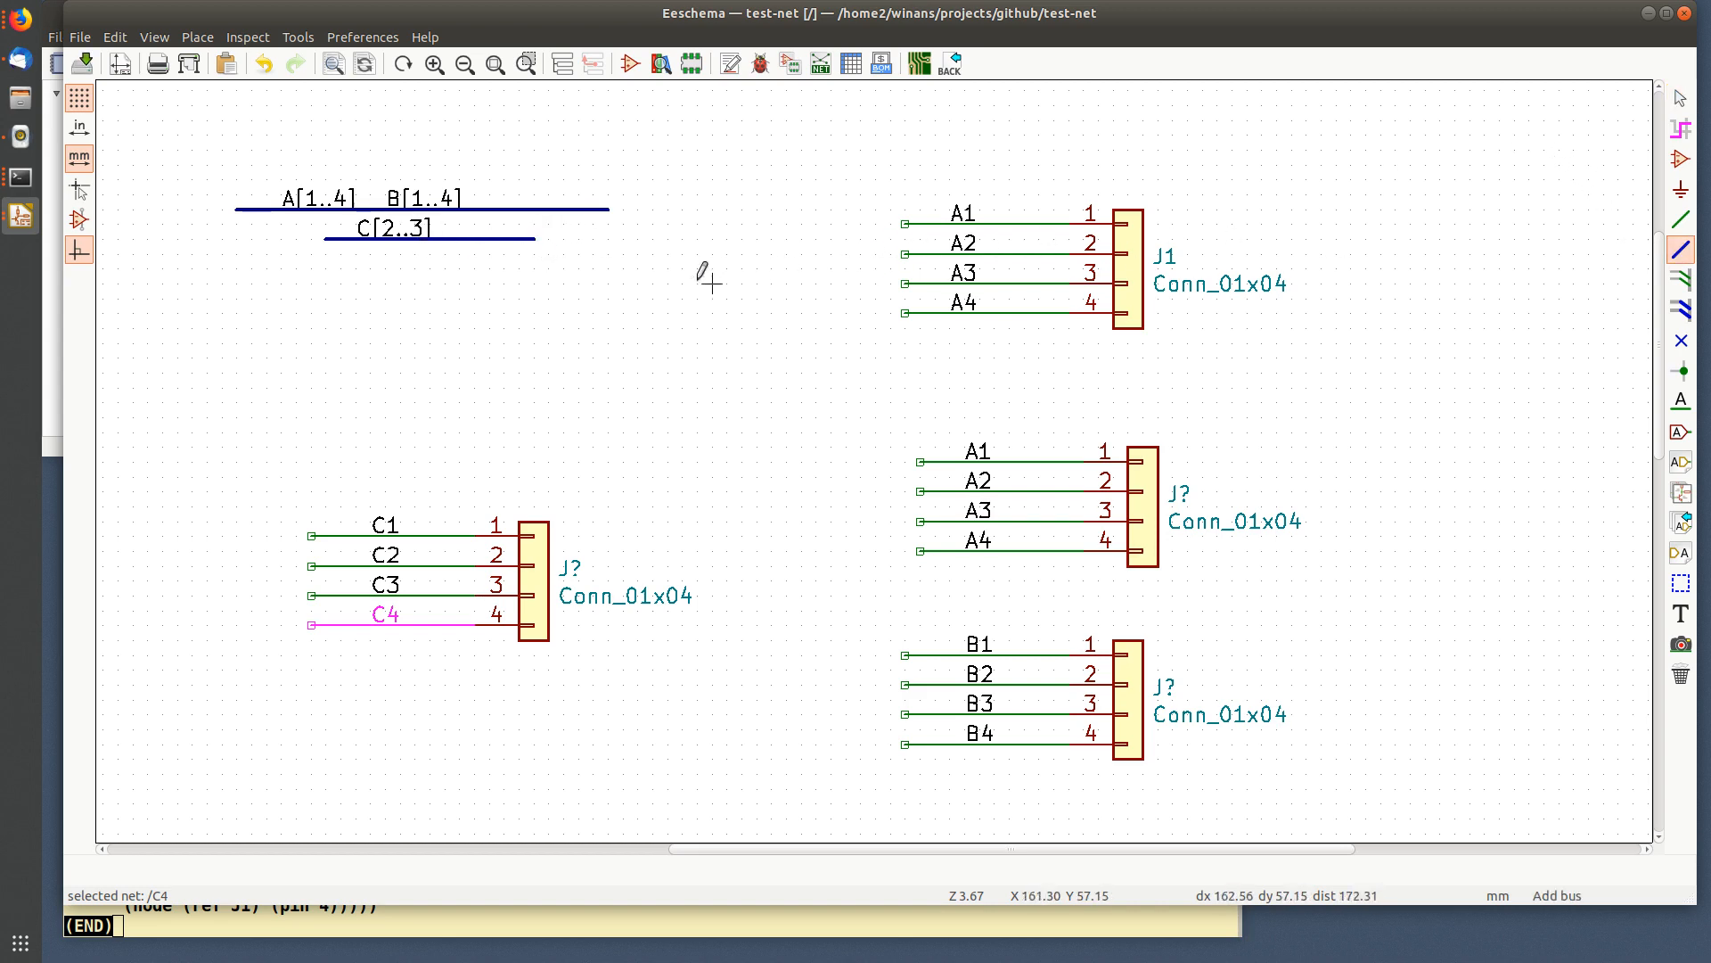
pyautogui.click(535, 209)
pyautogui.press('Escape')
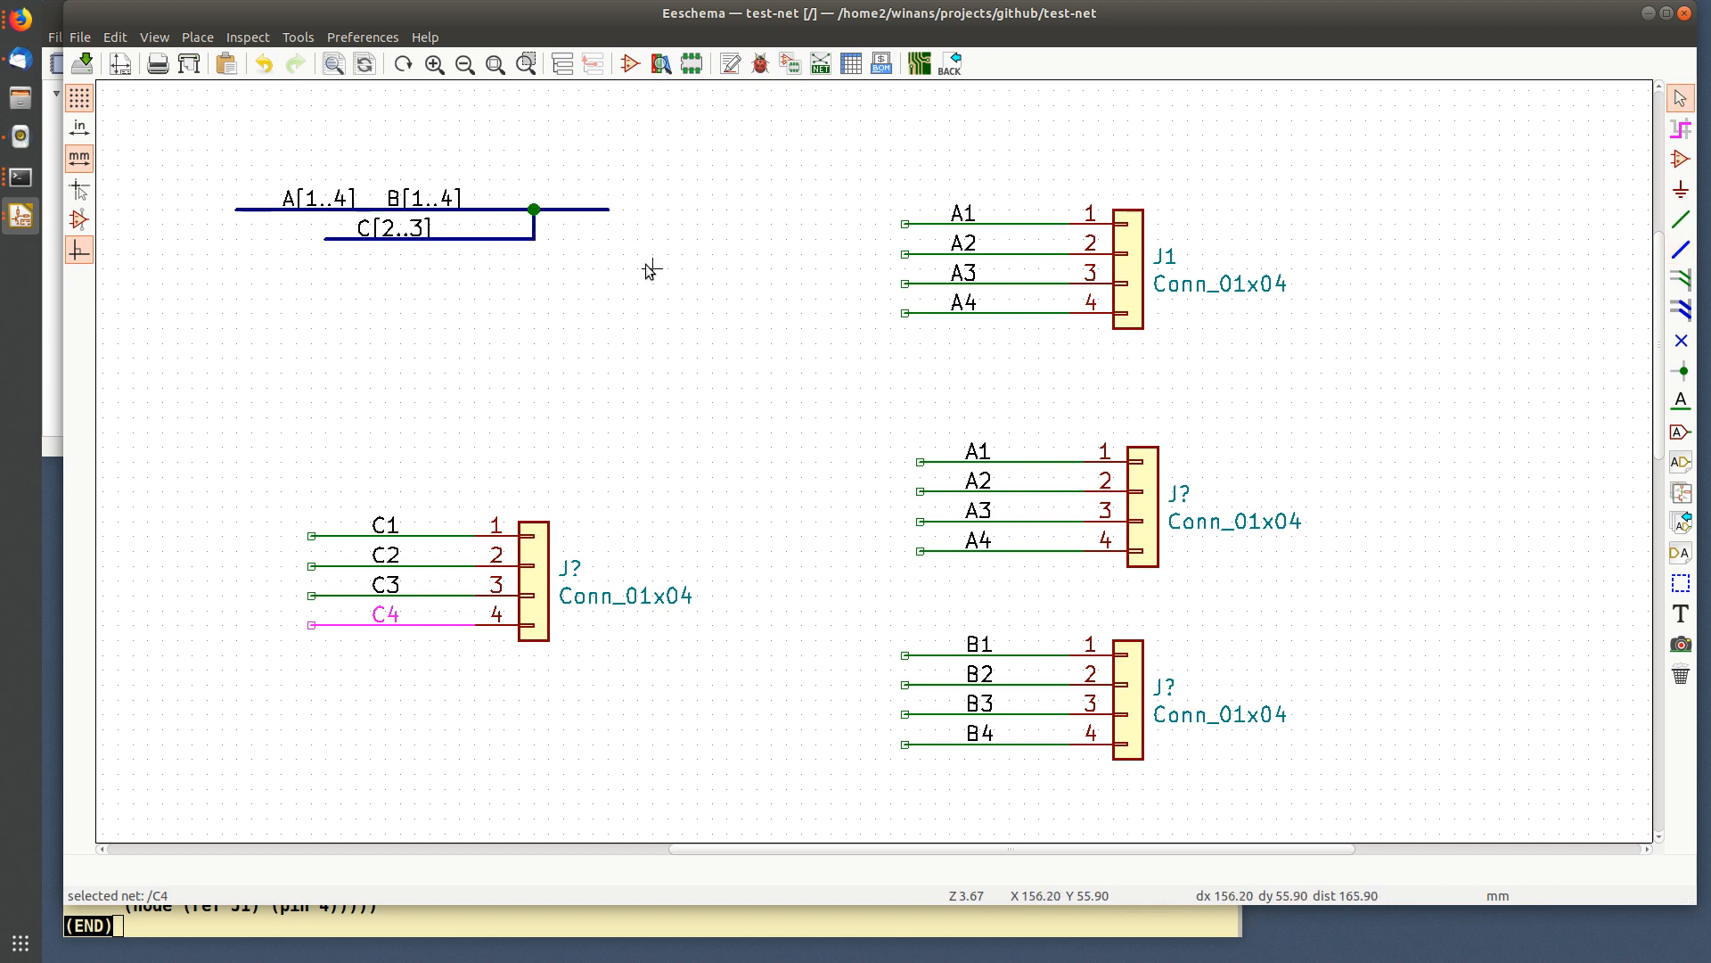
pyautogui.hotkey('ctrl', 's')
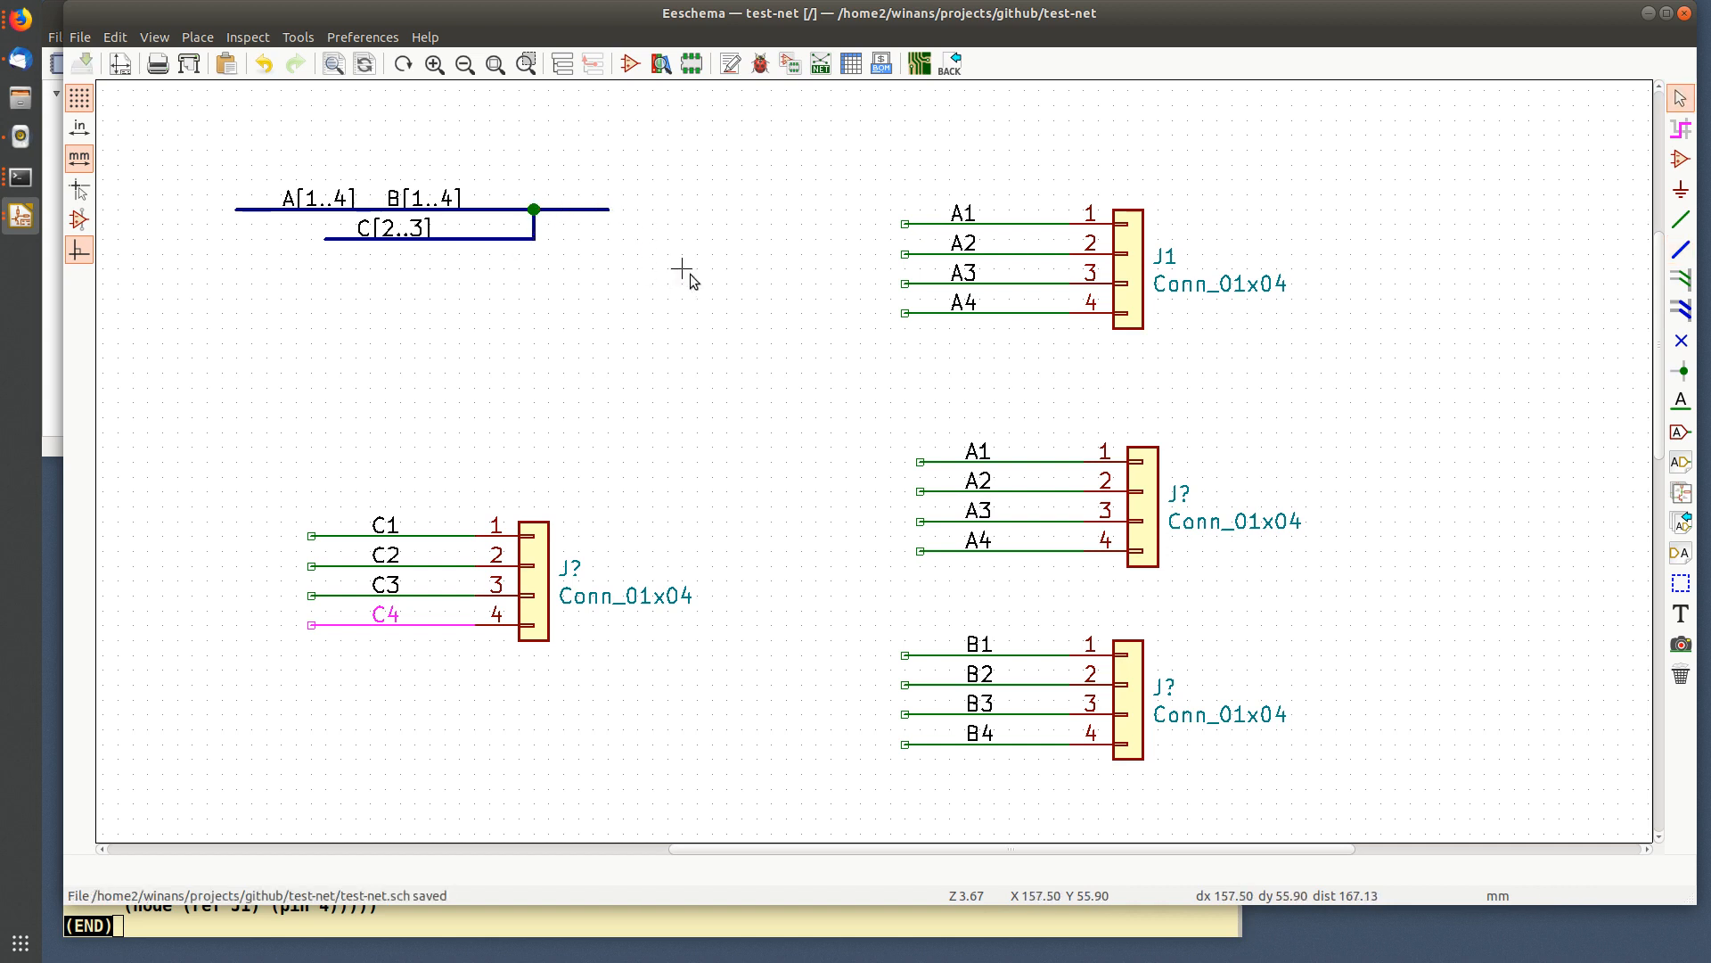
# - Highlight the nets of wires C2, C3, C4 and C1 in turn to examine the links through the direct bus connection
pyautogui.click(1681, 129)
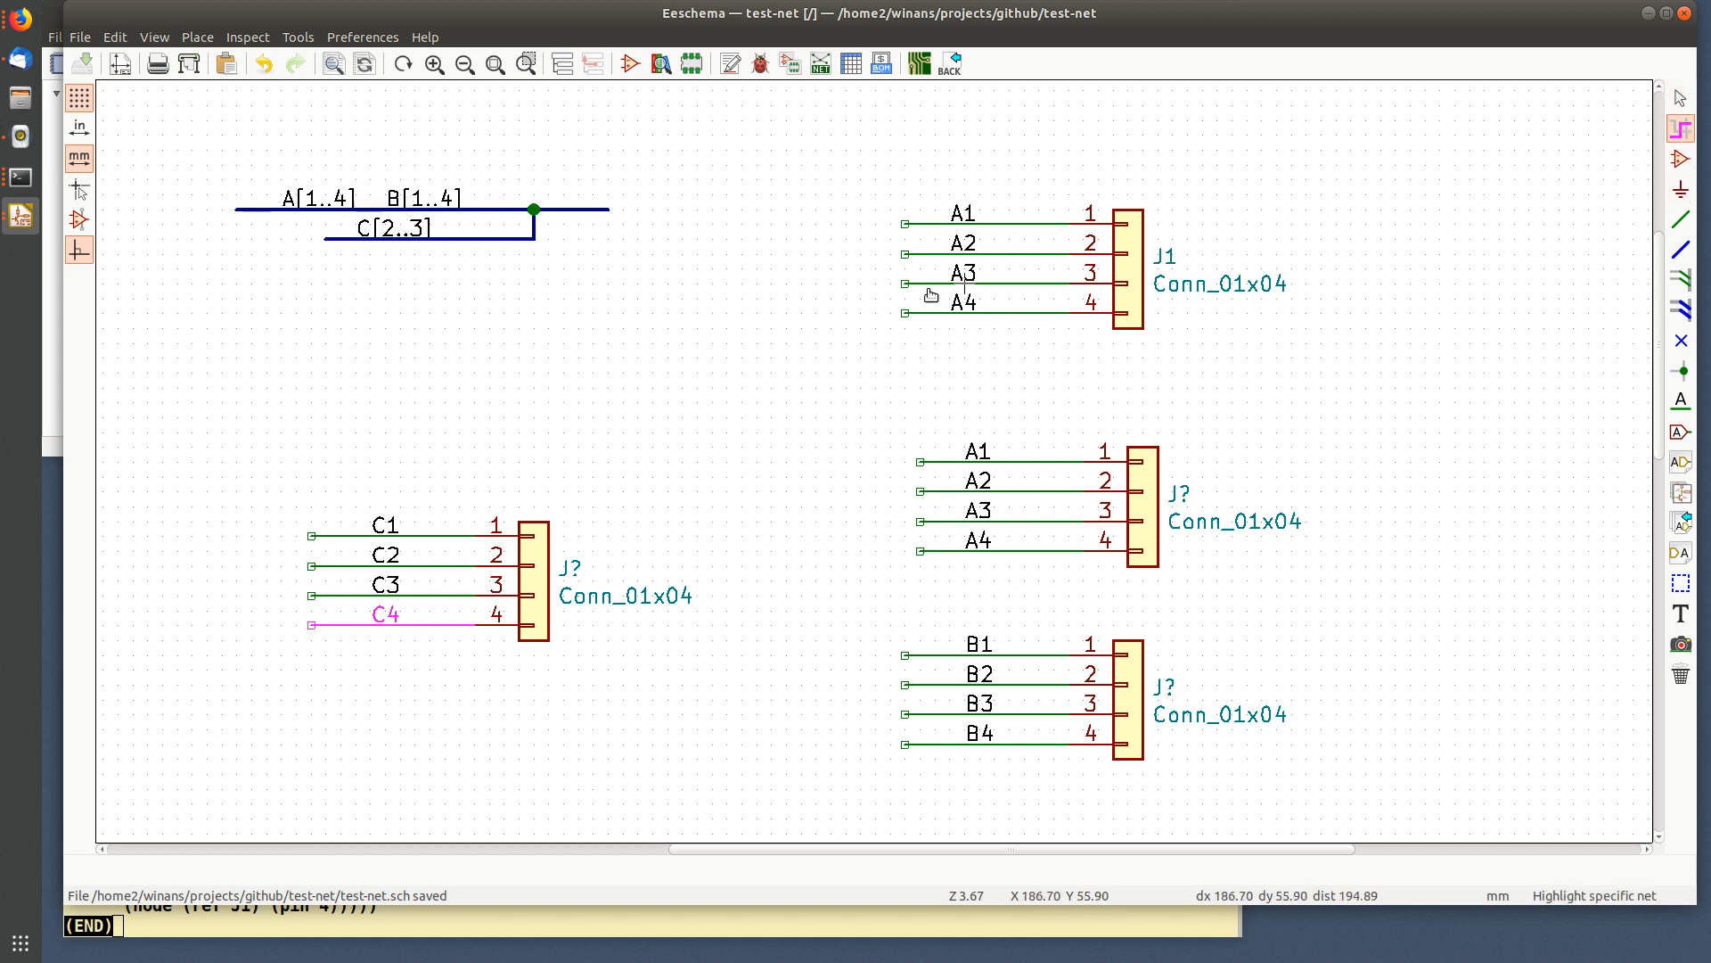
pyautogui.click(428, 567)
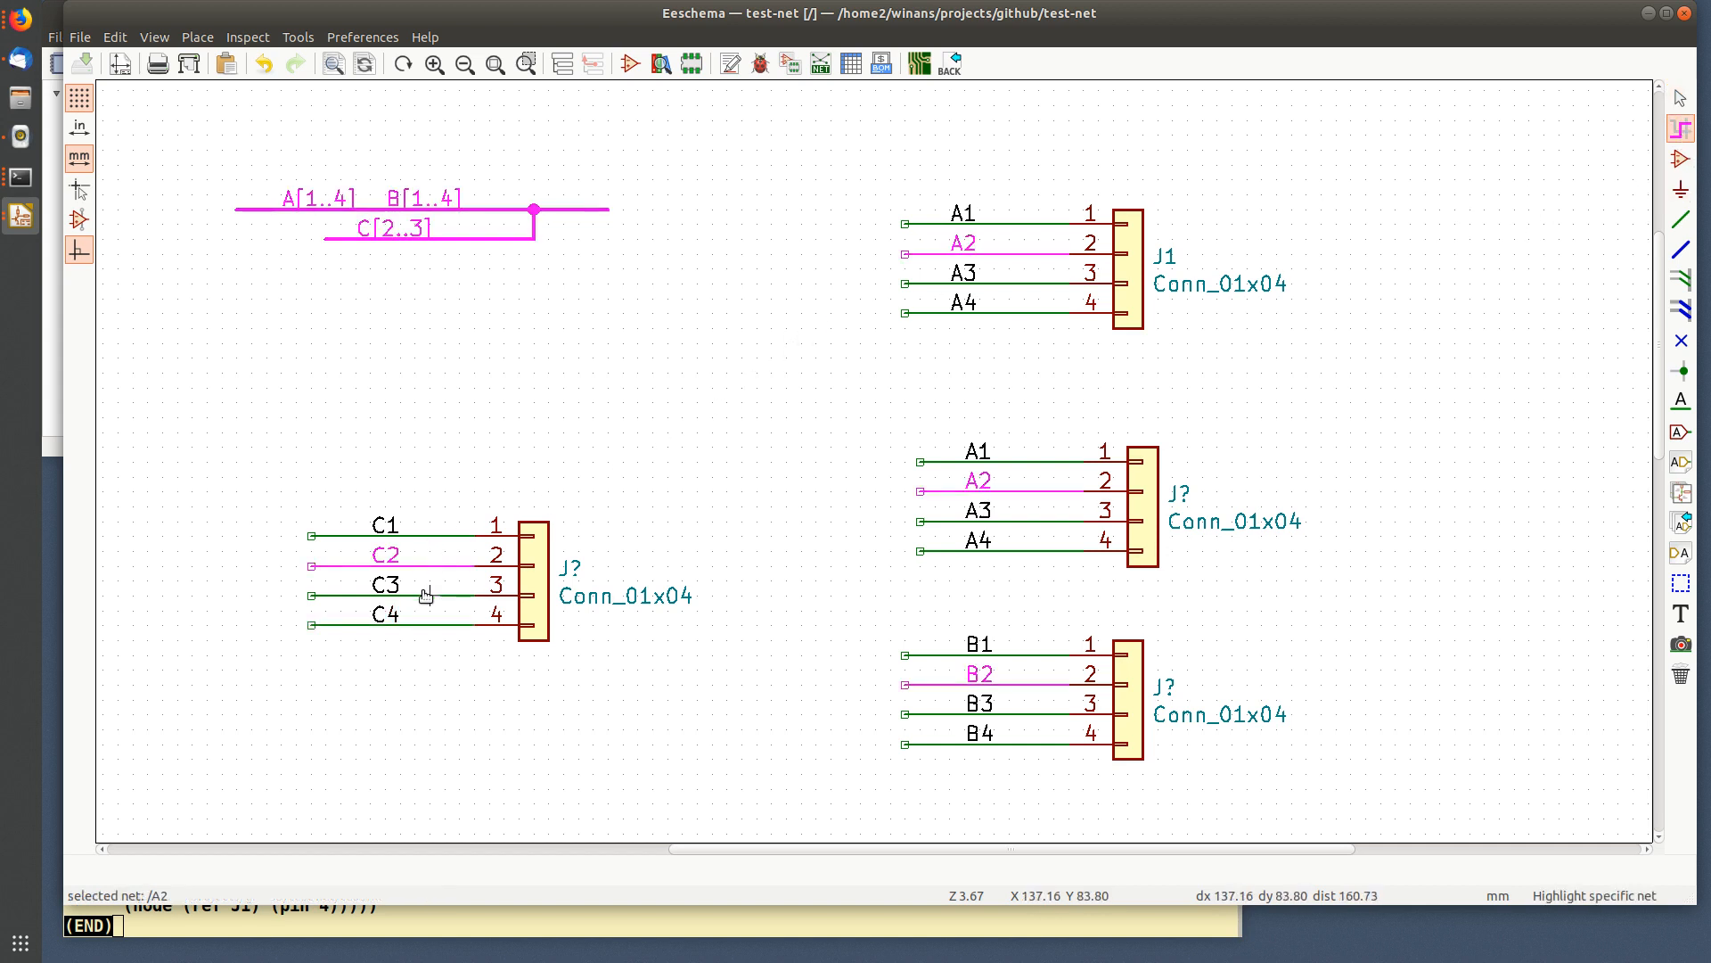
pyautogui.click(426, 596)
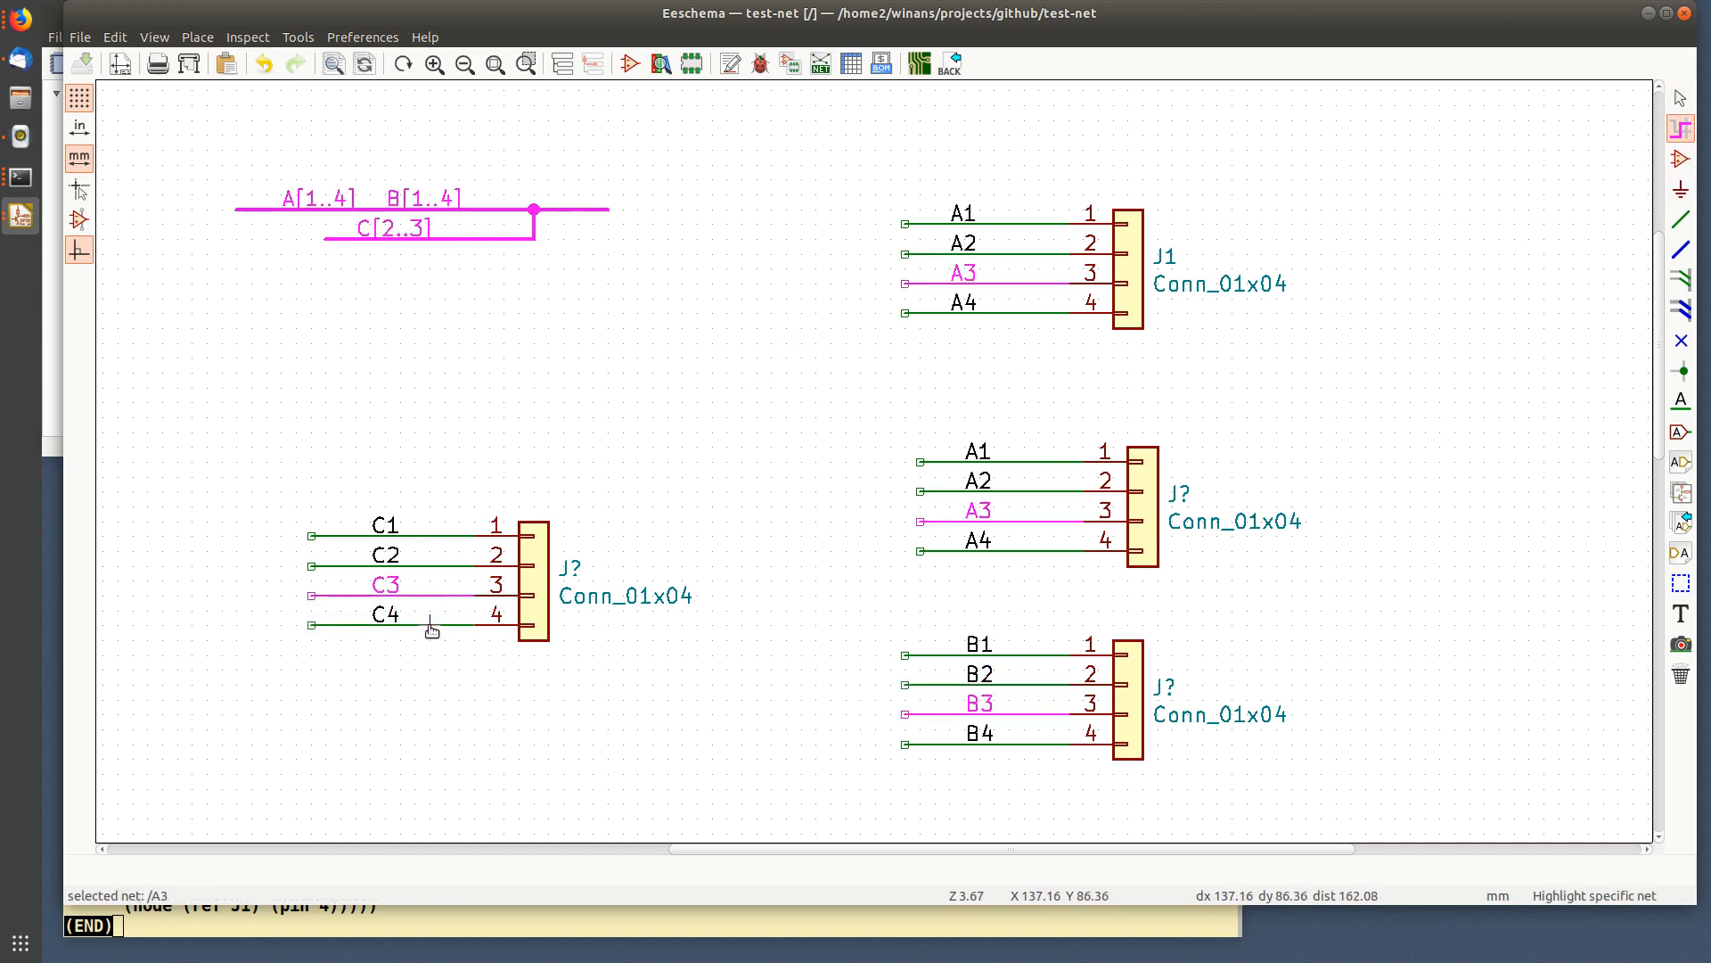
pyautogui.click(432, 625)
pyautogui.click(431, 536)
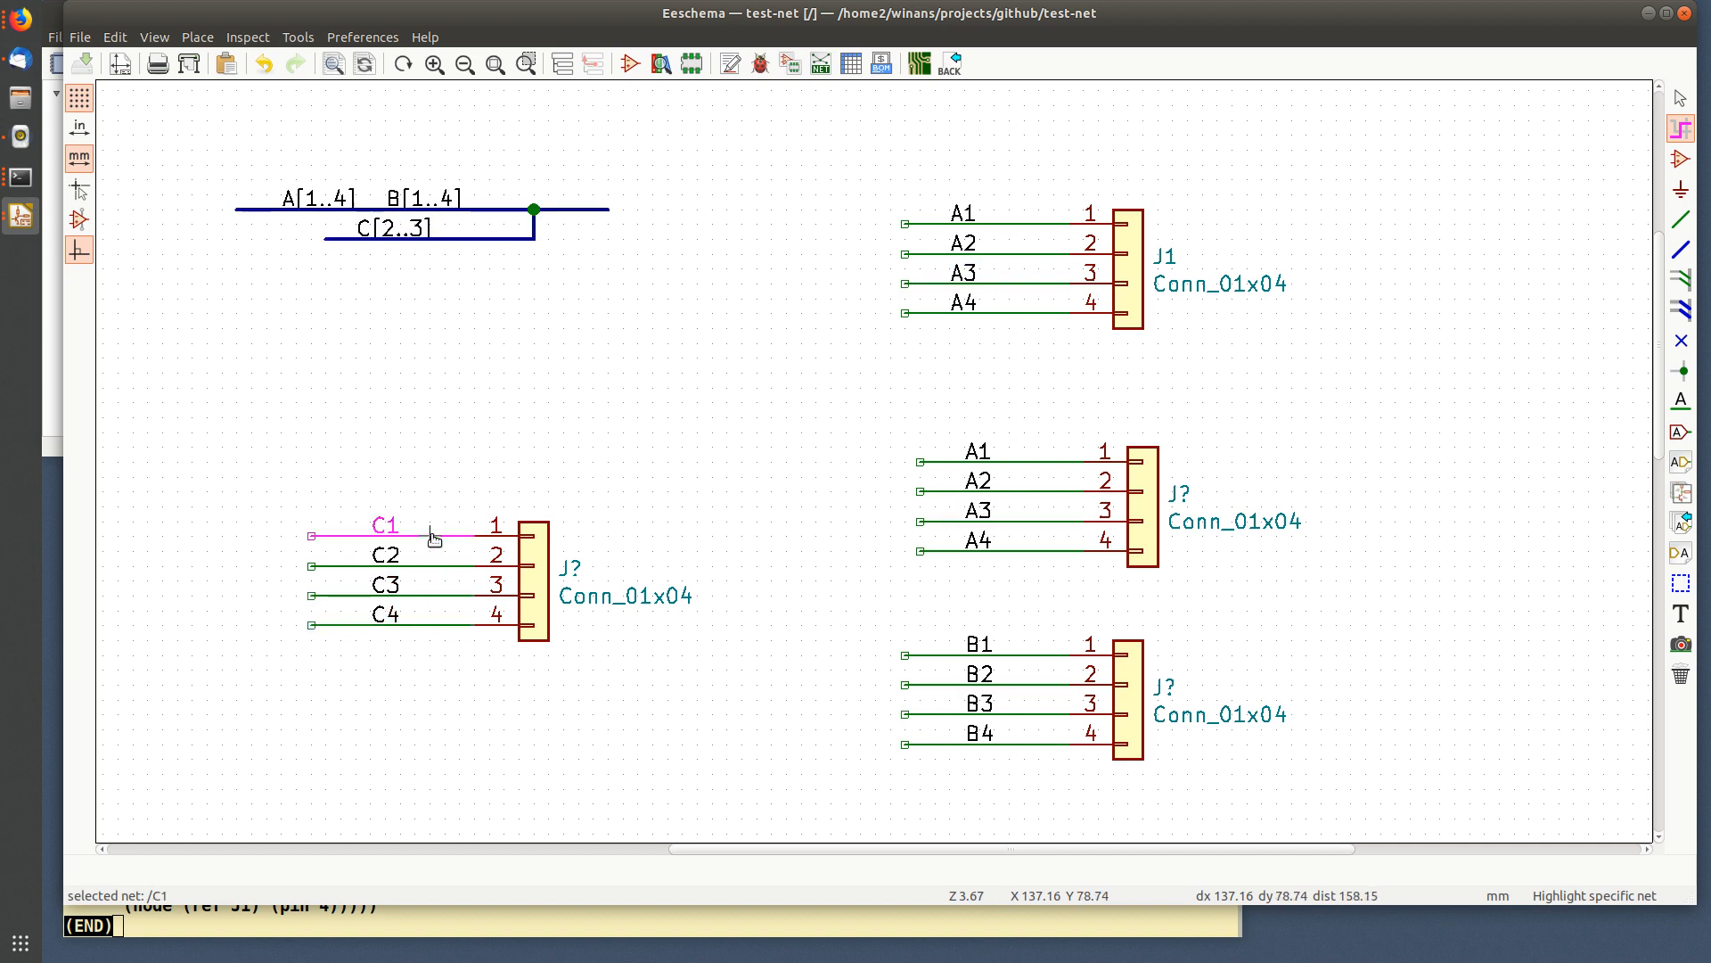
# - Highlight J1's wires A4, A3, A2 and A1 in turn to examine their links, and clear the highlighting
pyautogui.click(1003, 313)
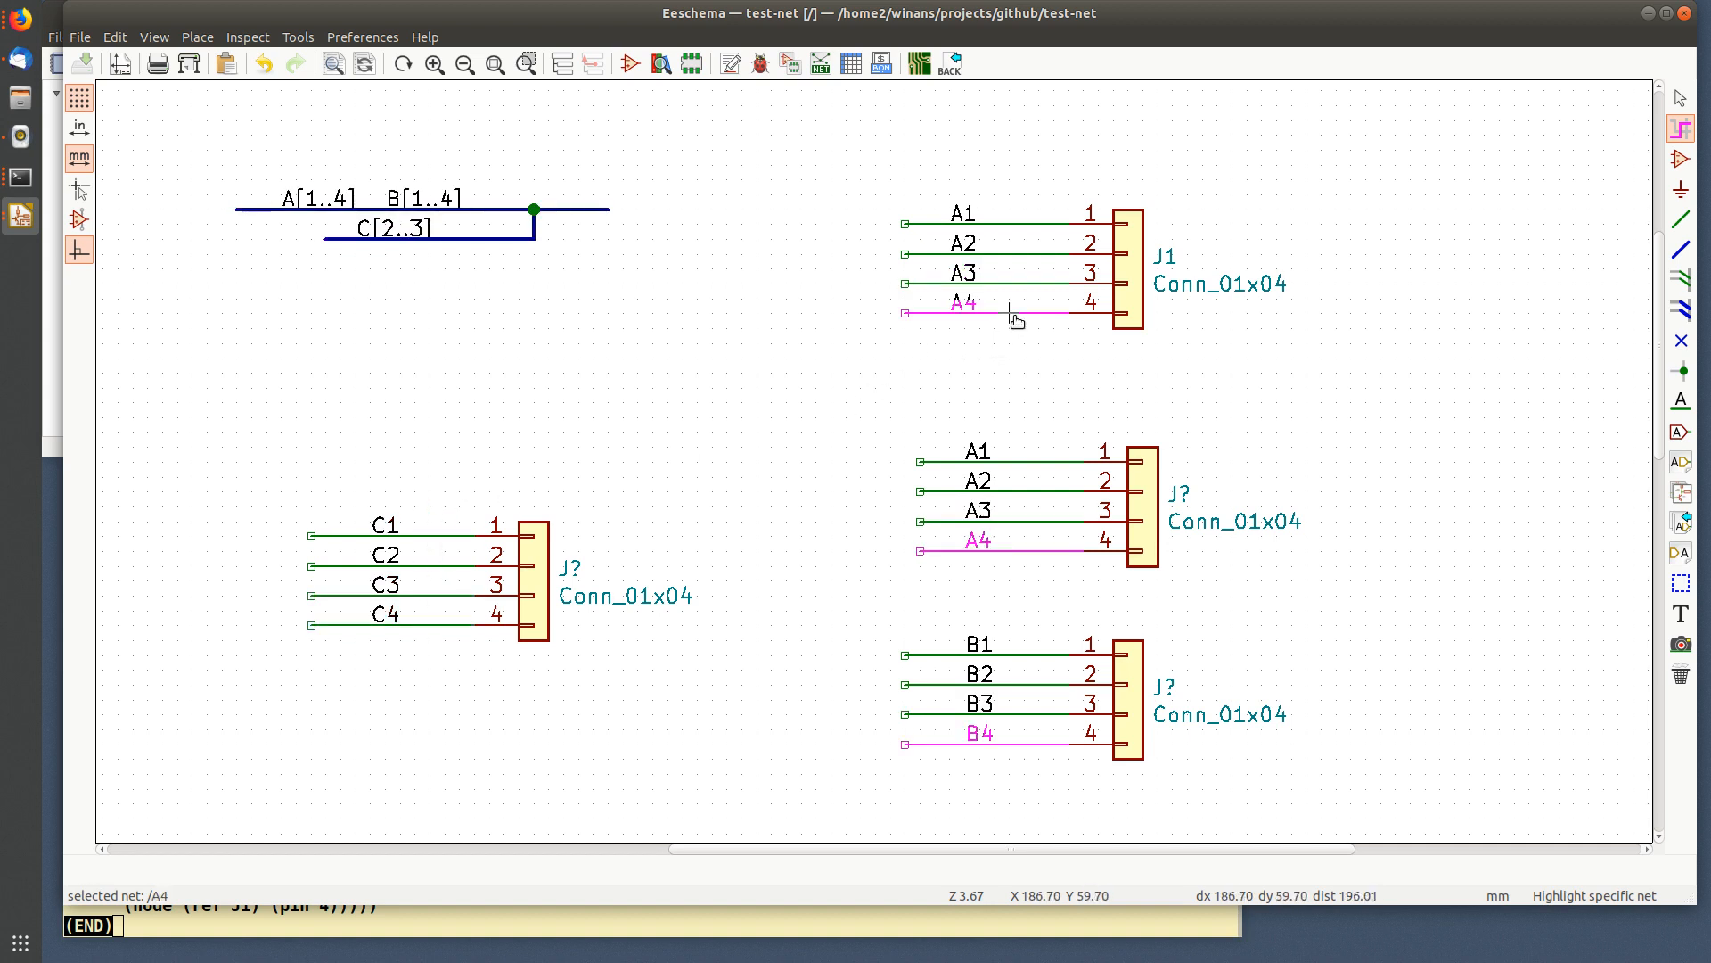
pyautogui.click(1001, 284)
pyautogui.click(1000, 256)
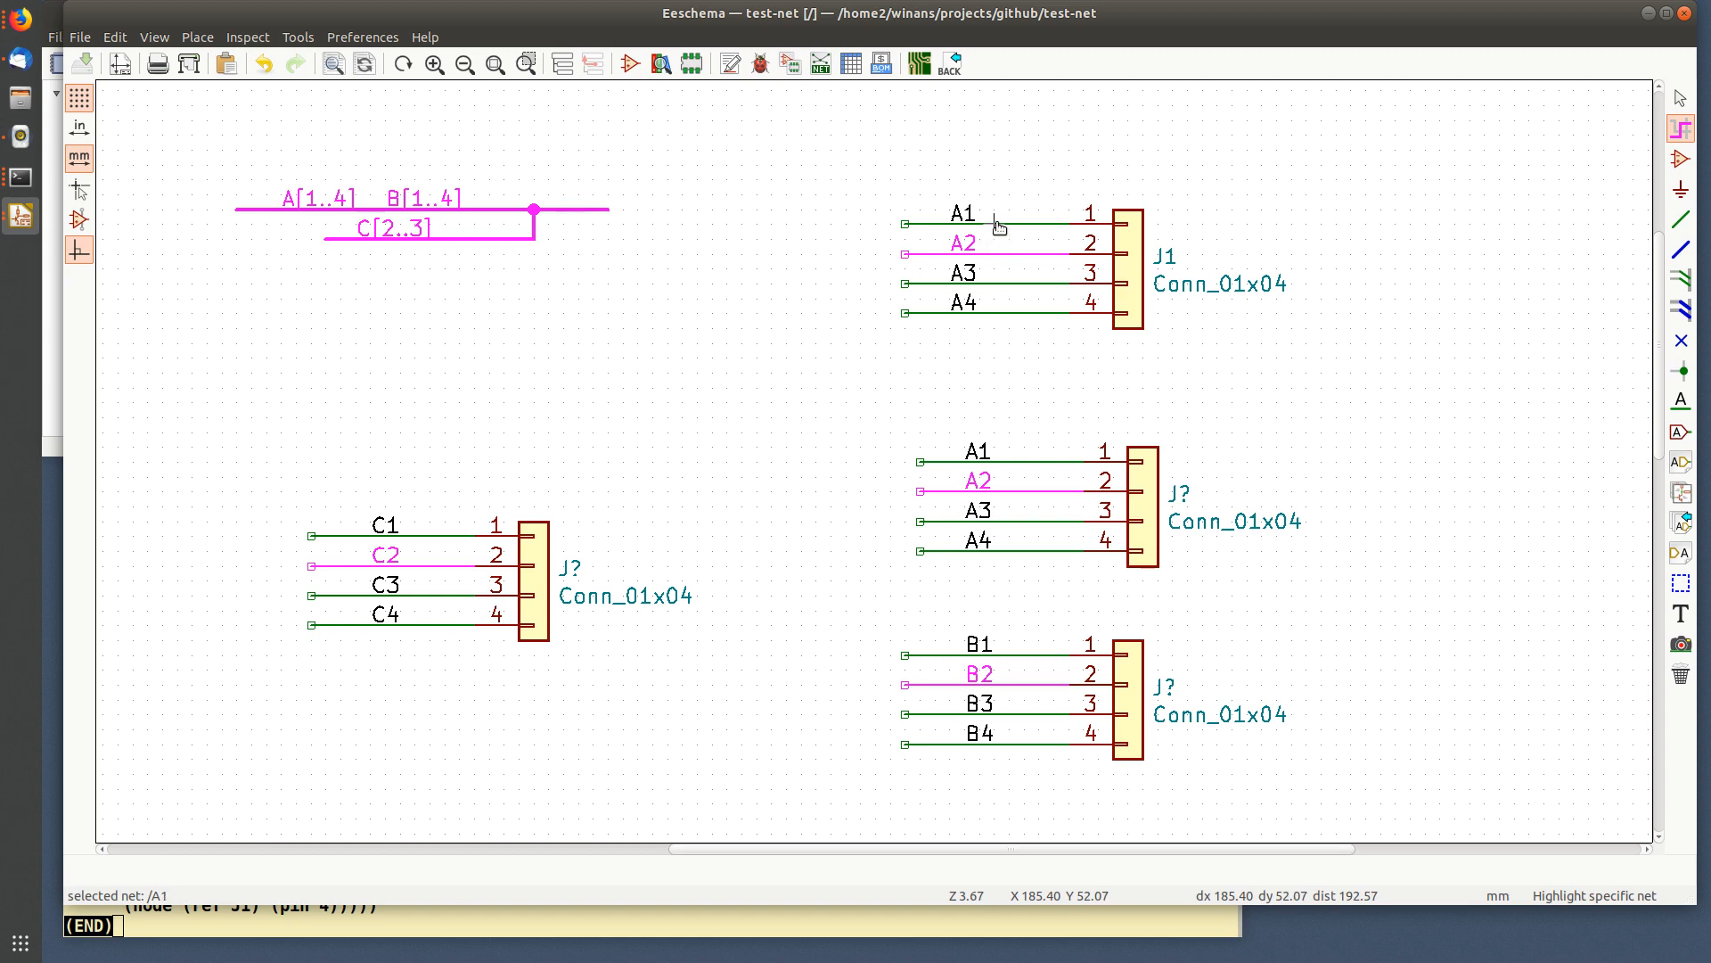
pyautogui.click(1000, 225)
pyautogui.click(593, 356)
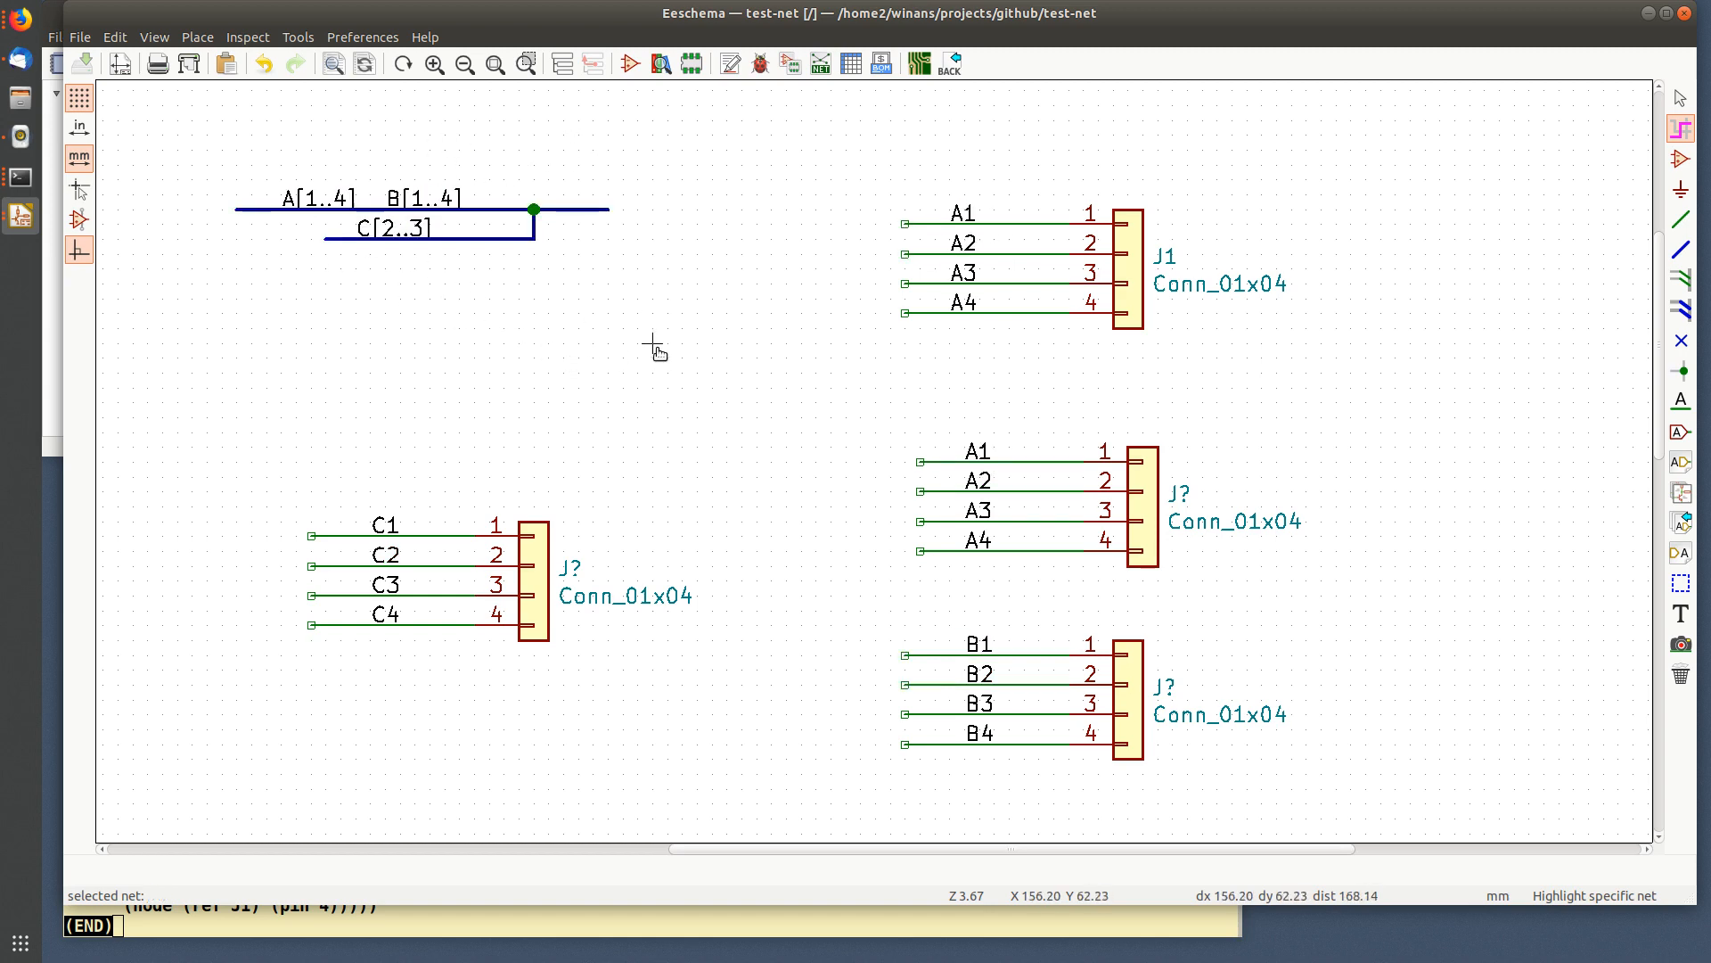
pyautogui.scroll(-1, 654, 350)
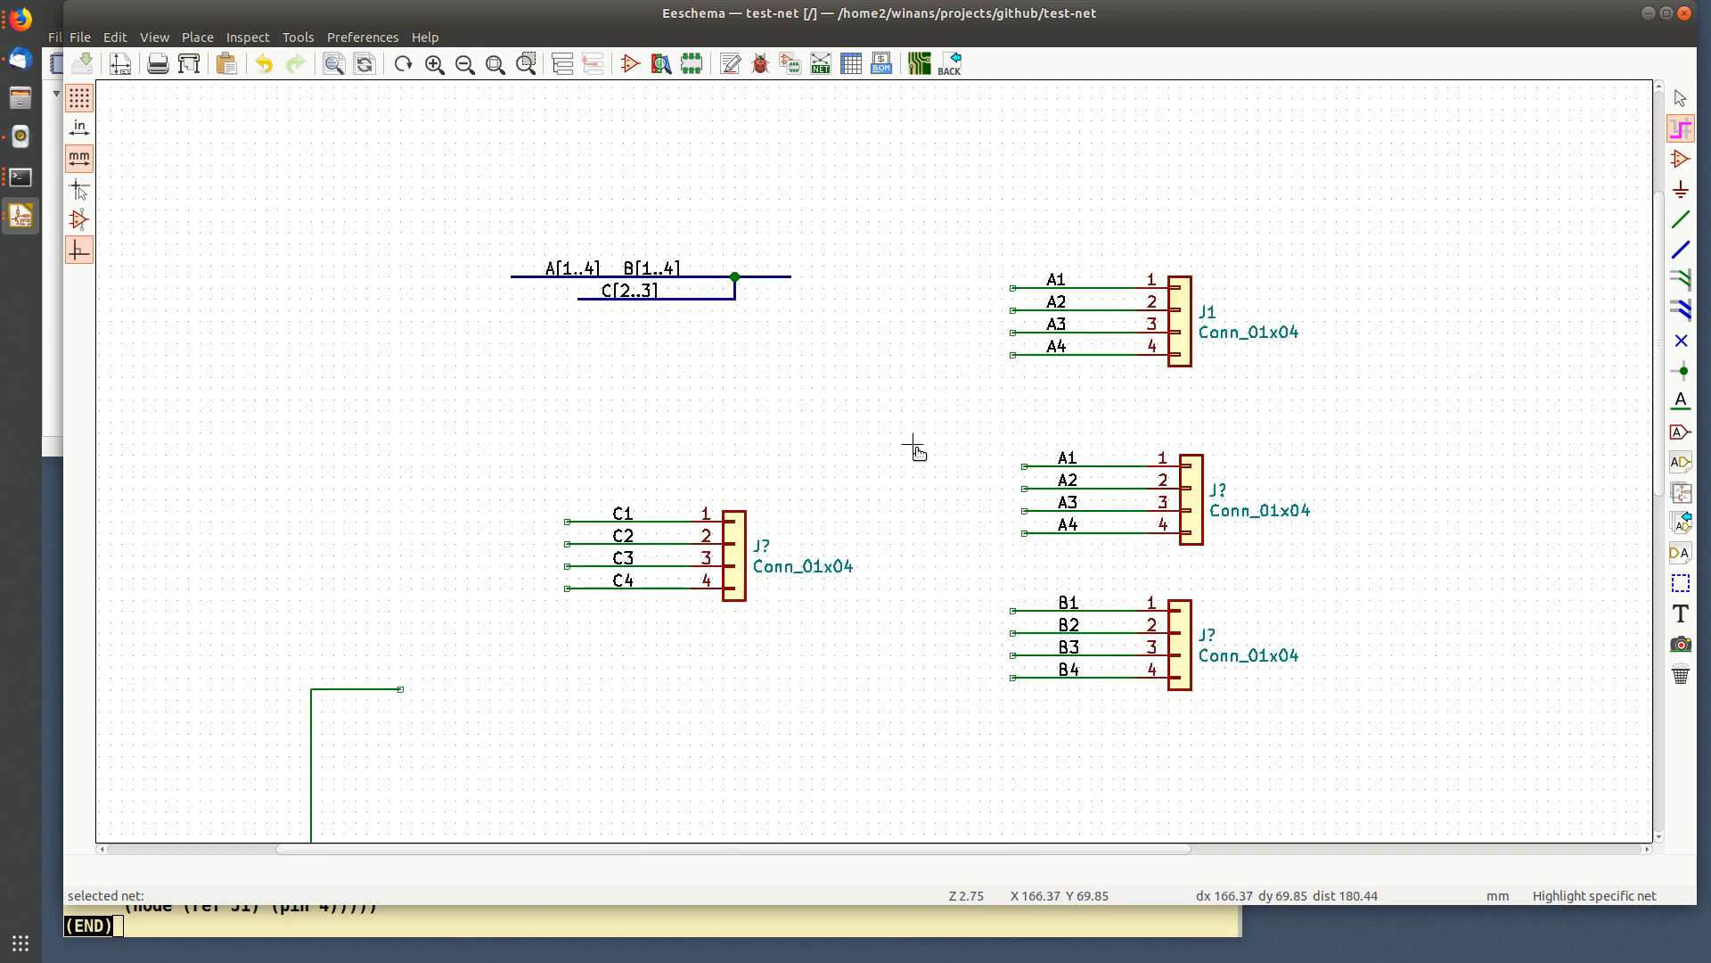